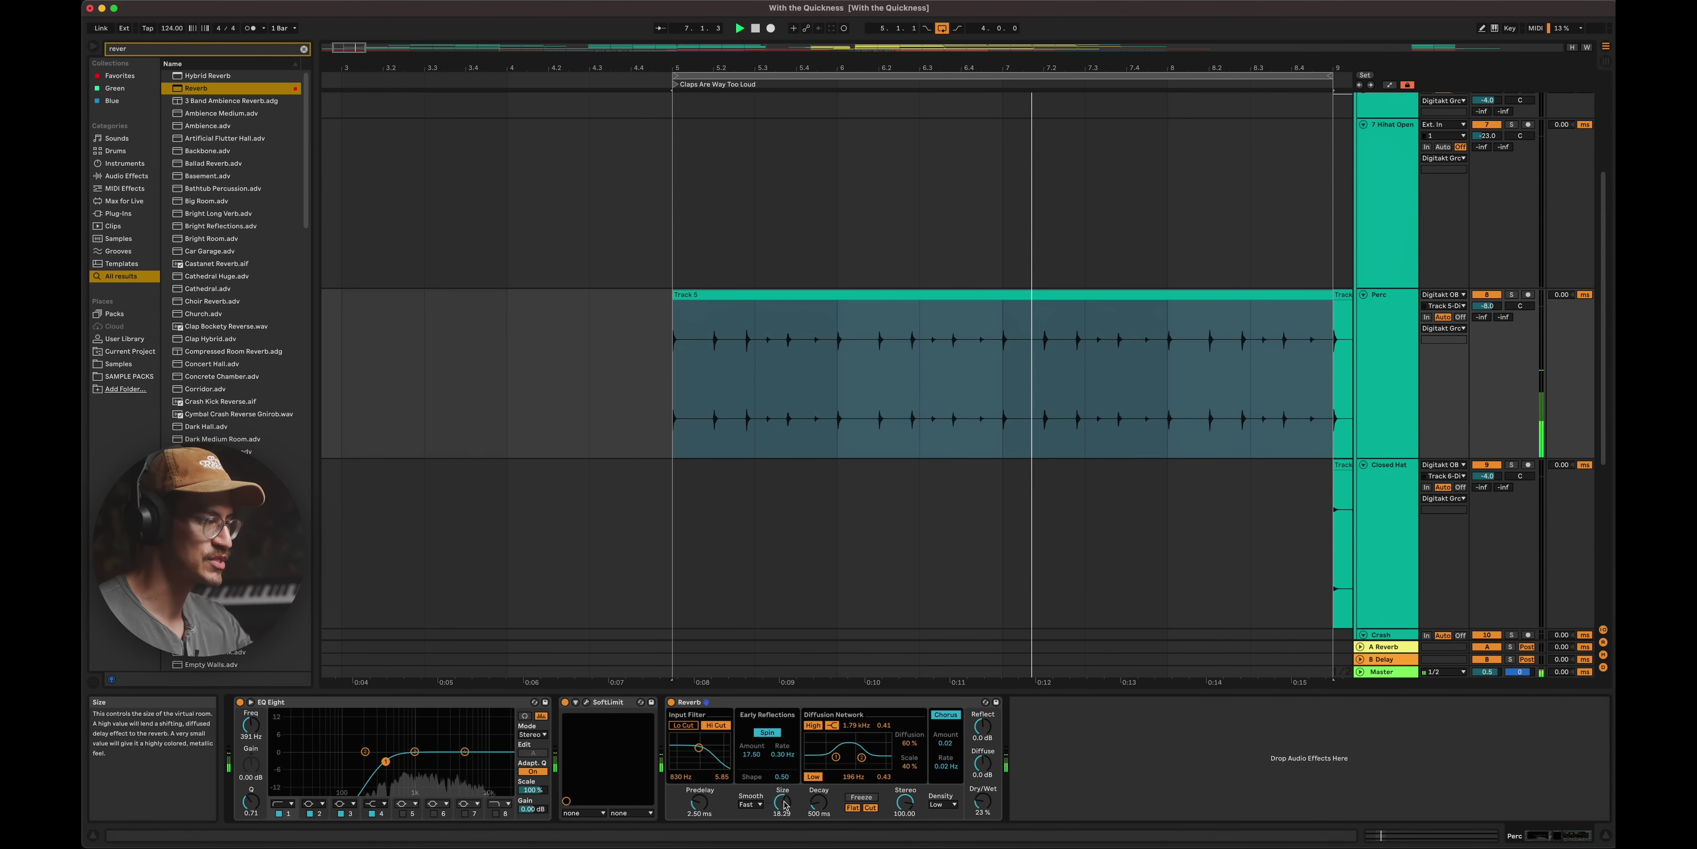
- Hide the help text view and compare the Perc track's sound with its Reverb off and on
left_click(93, 835)
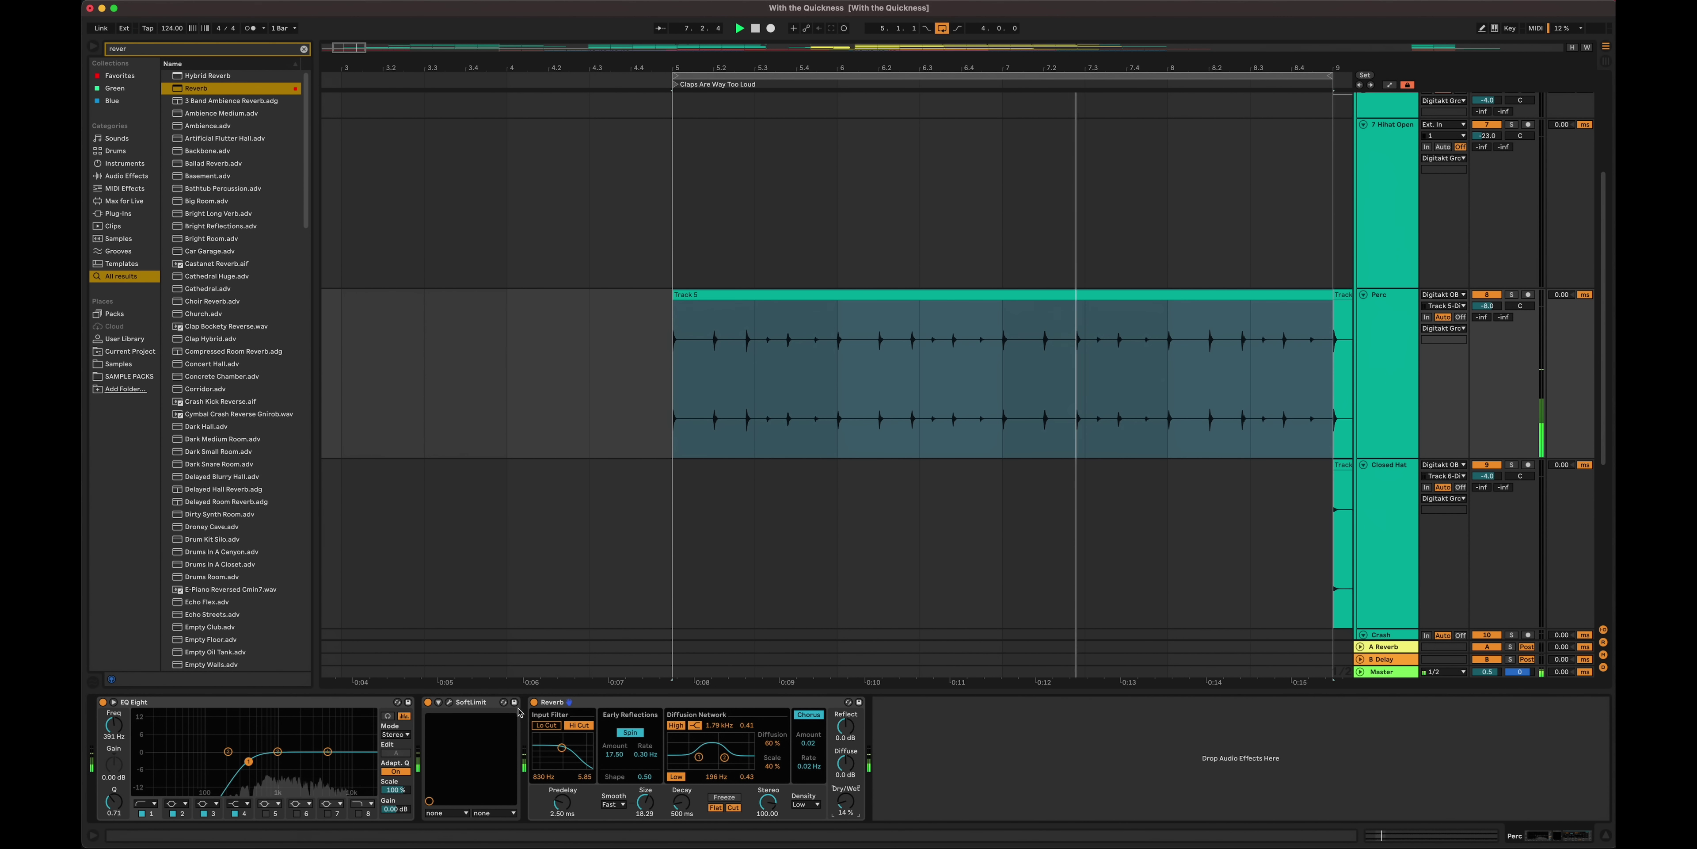
left_click(535, 702)
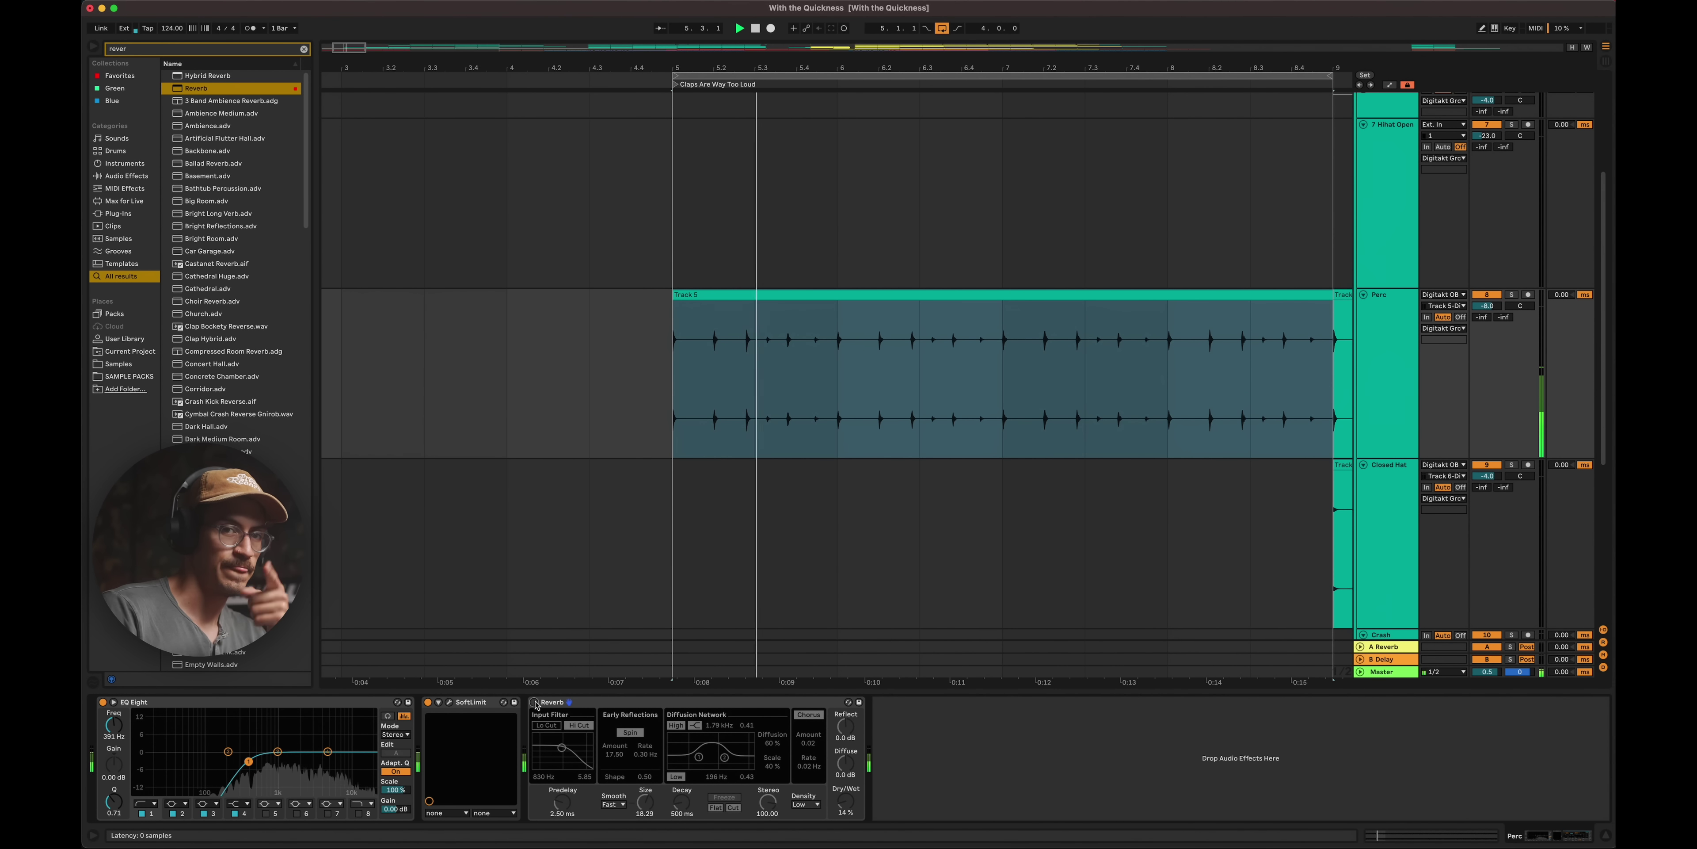
left_click(534, 703)
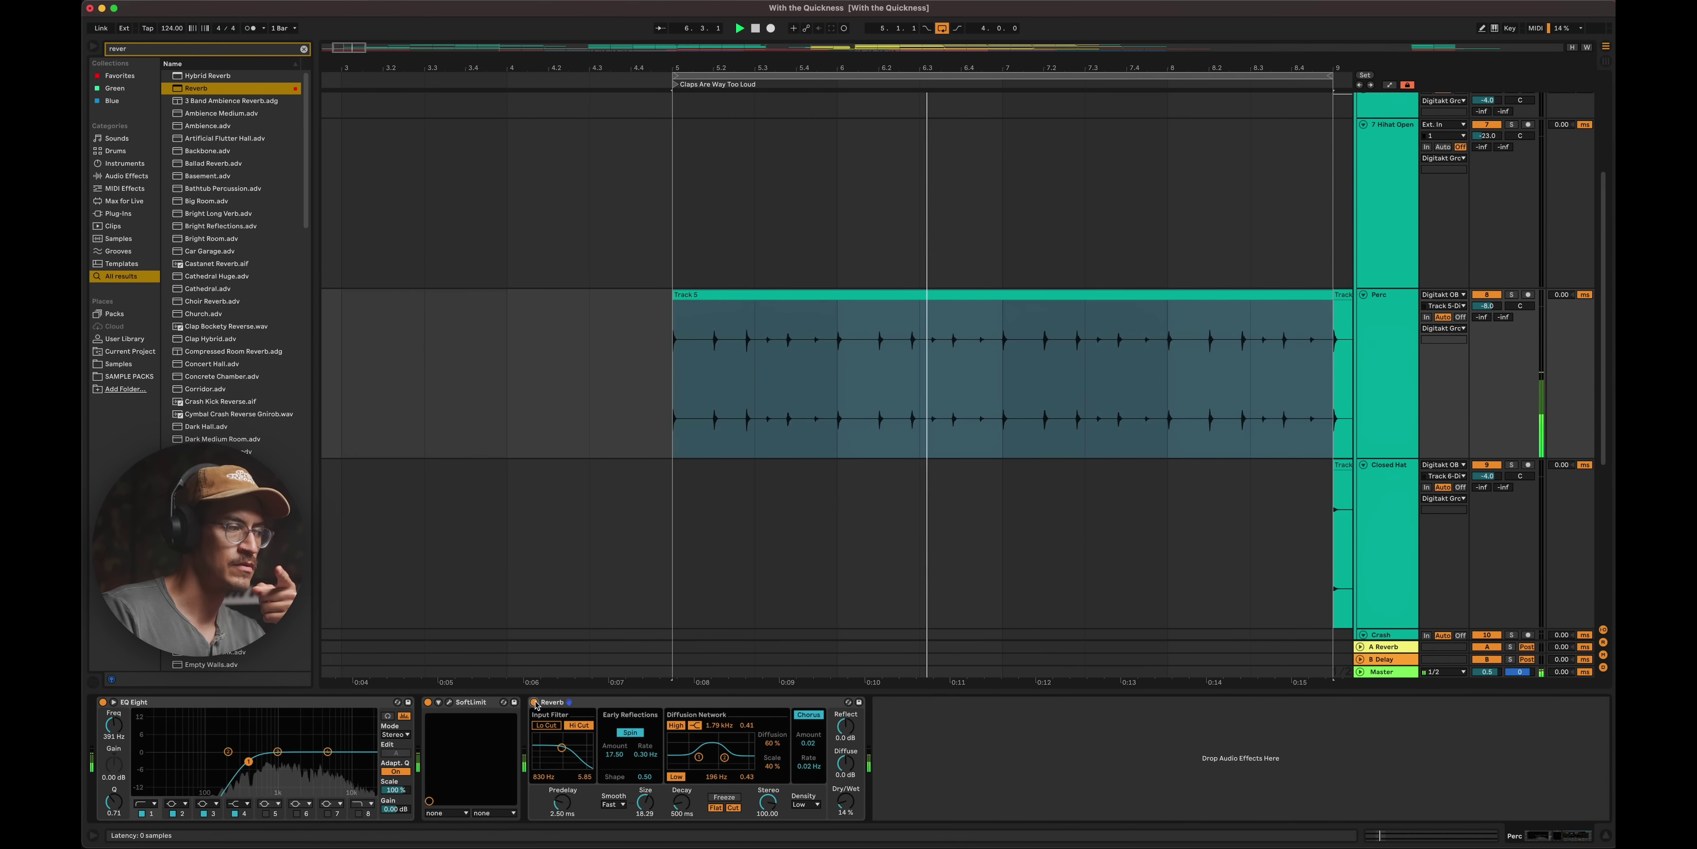
- Set the Perc track's volume to -10 dB in the mixer and return to the arrangement
key("Tab")
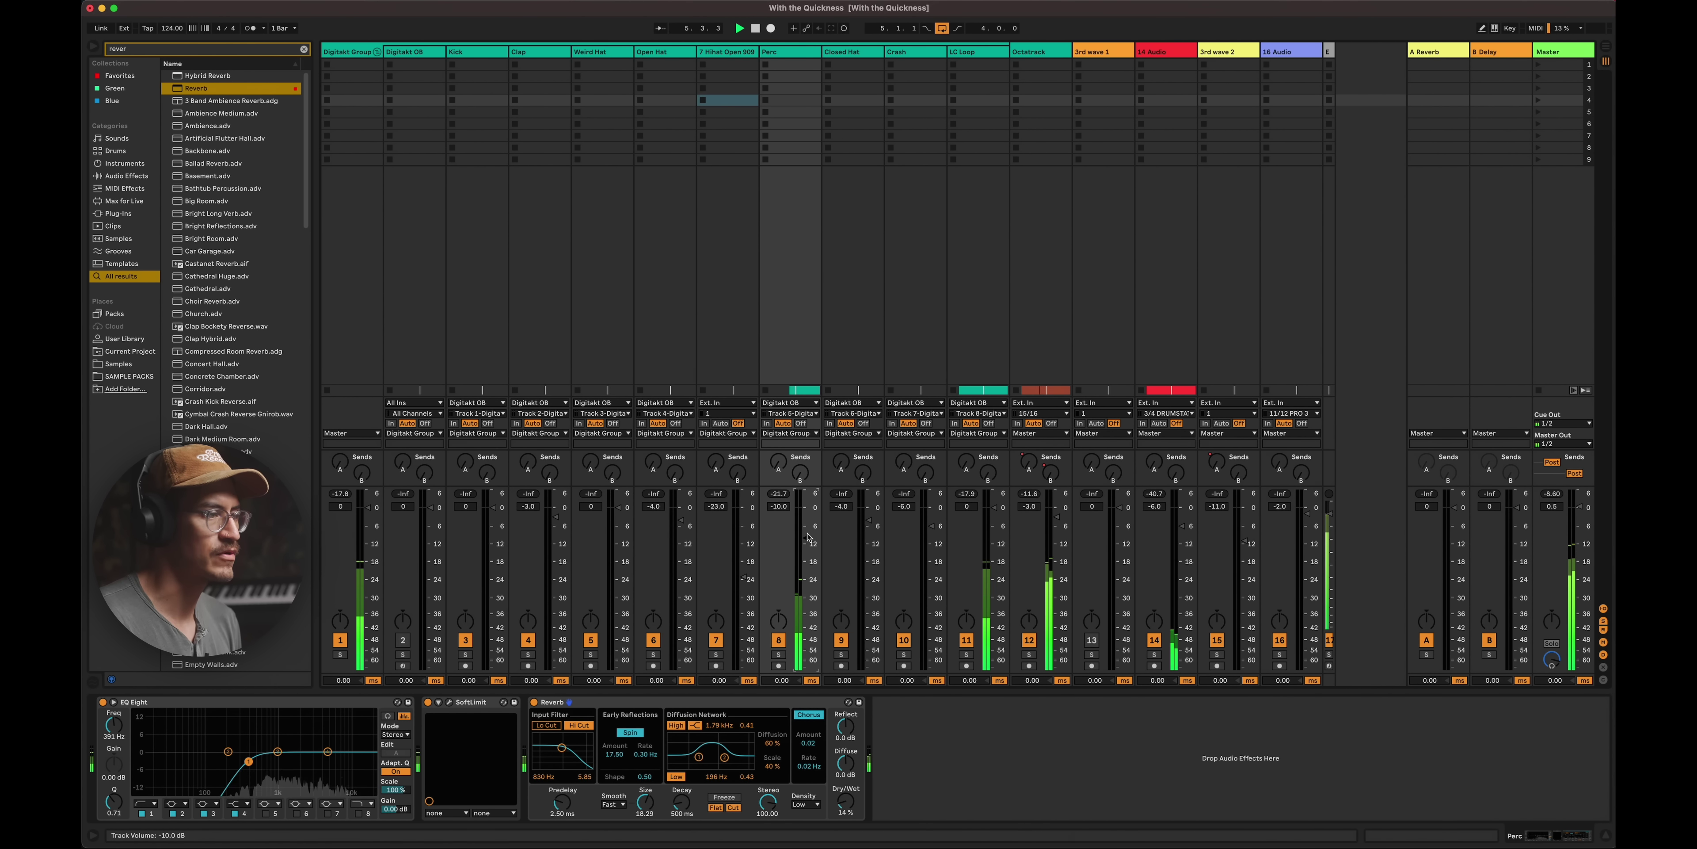
key("Tab")
left_click_drag(991, 65, 451, 62)
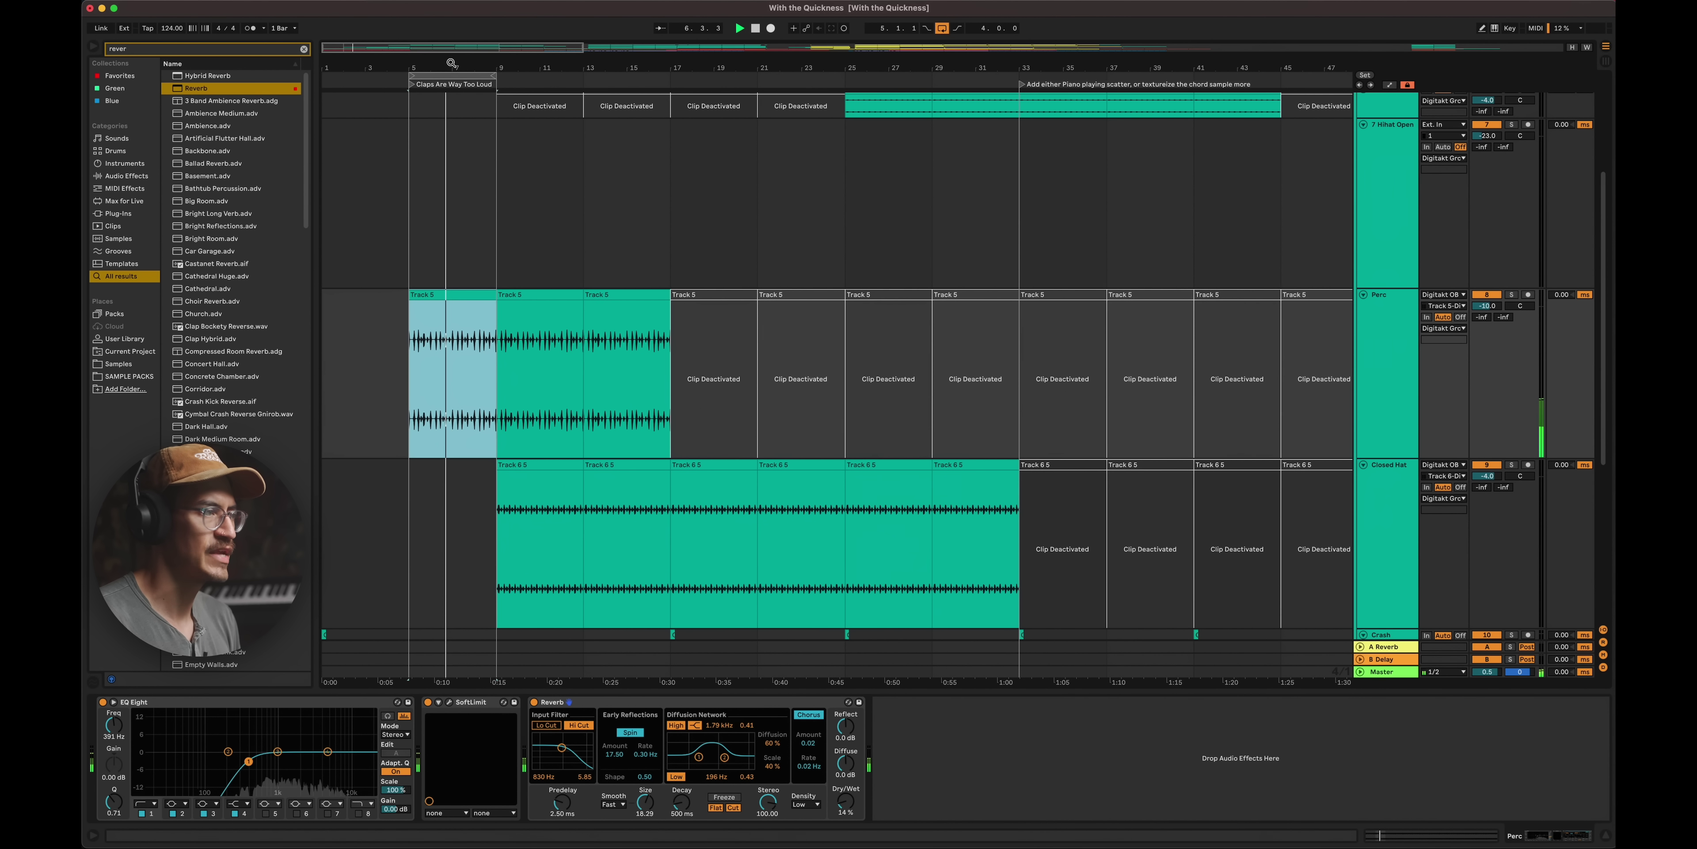
- Switch to Notes, strike through the line about the claps at the beginning being a little loud, and return to Live
key("super+Tab")
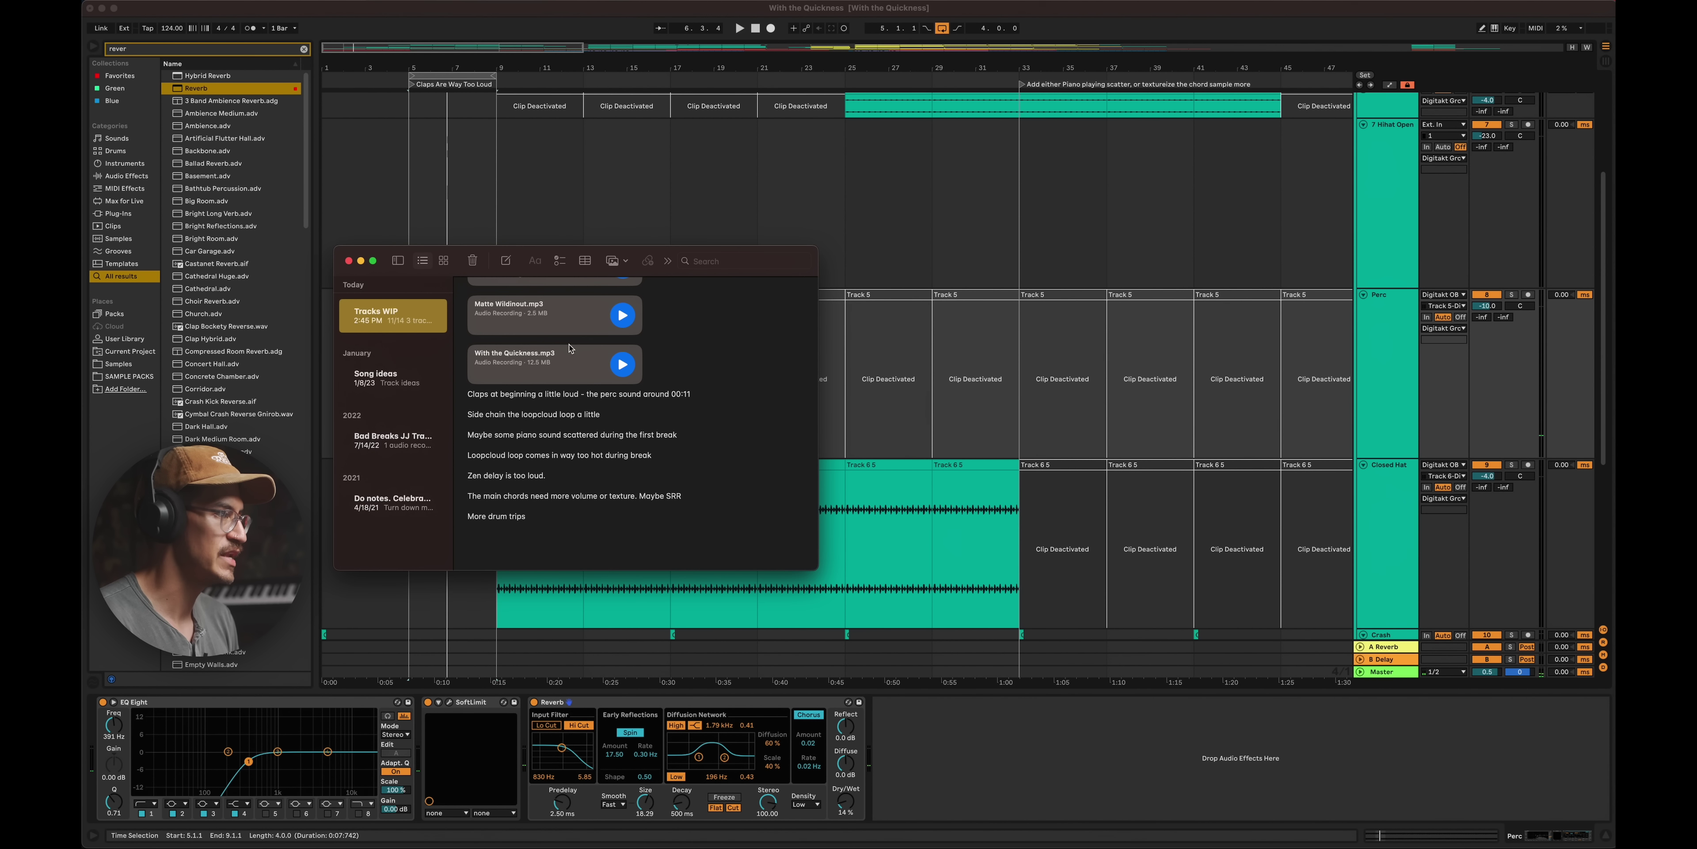
left_click(498, 395)
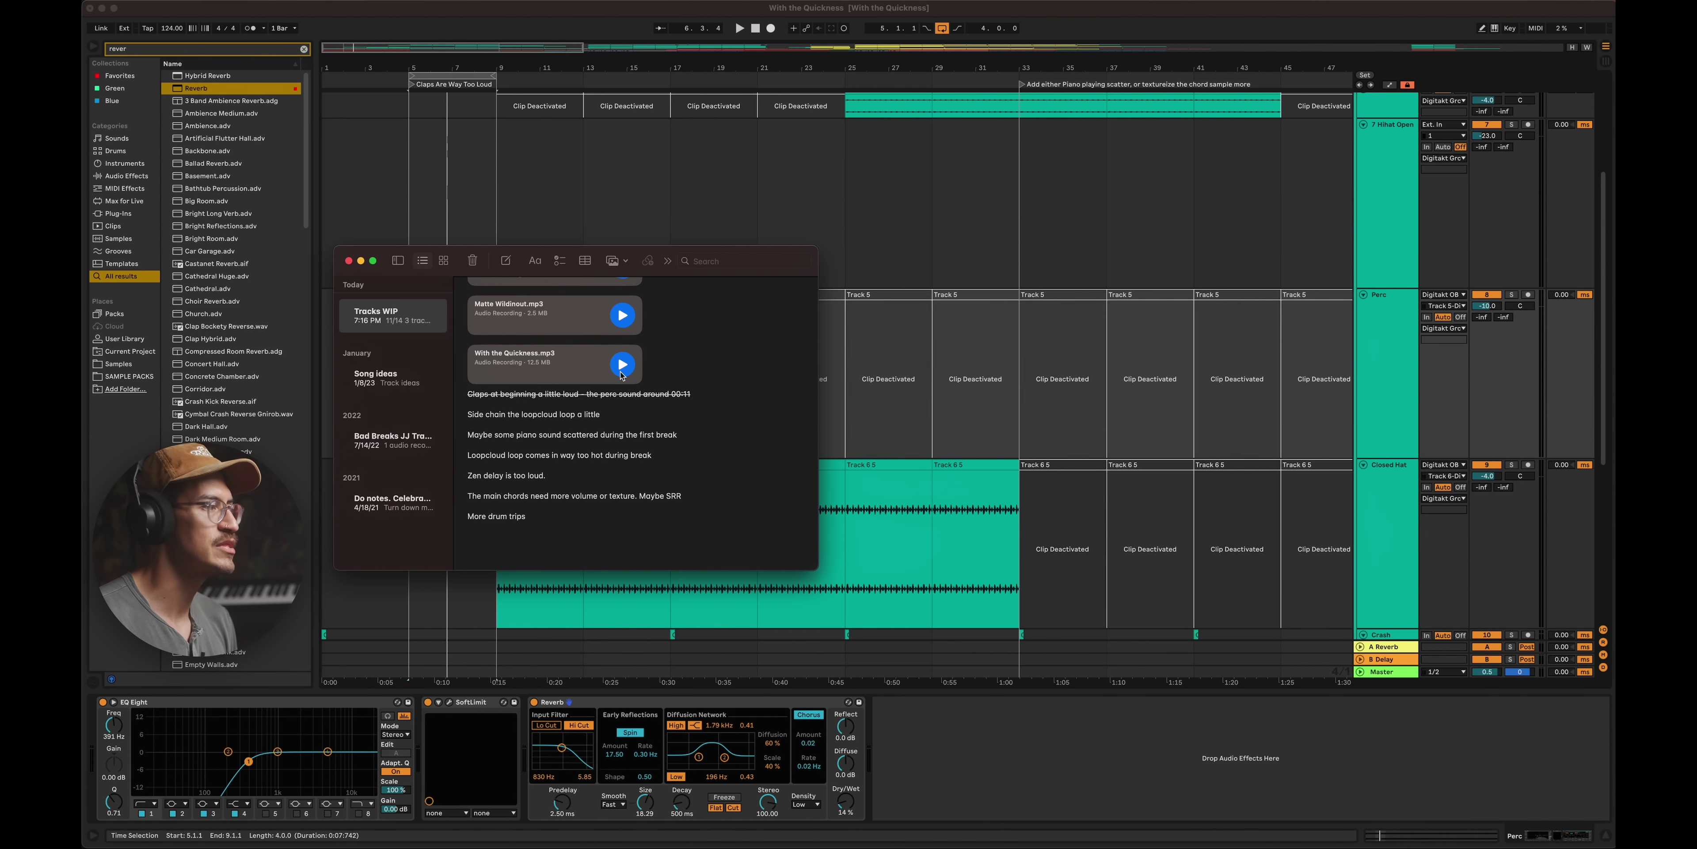
key("super+Tab")
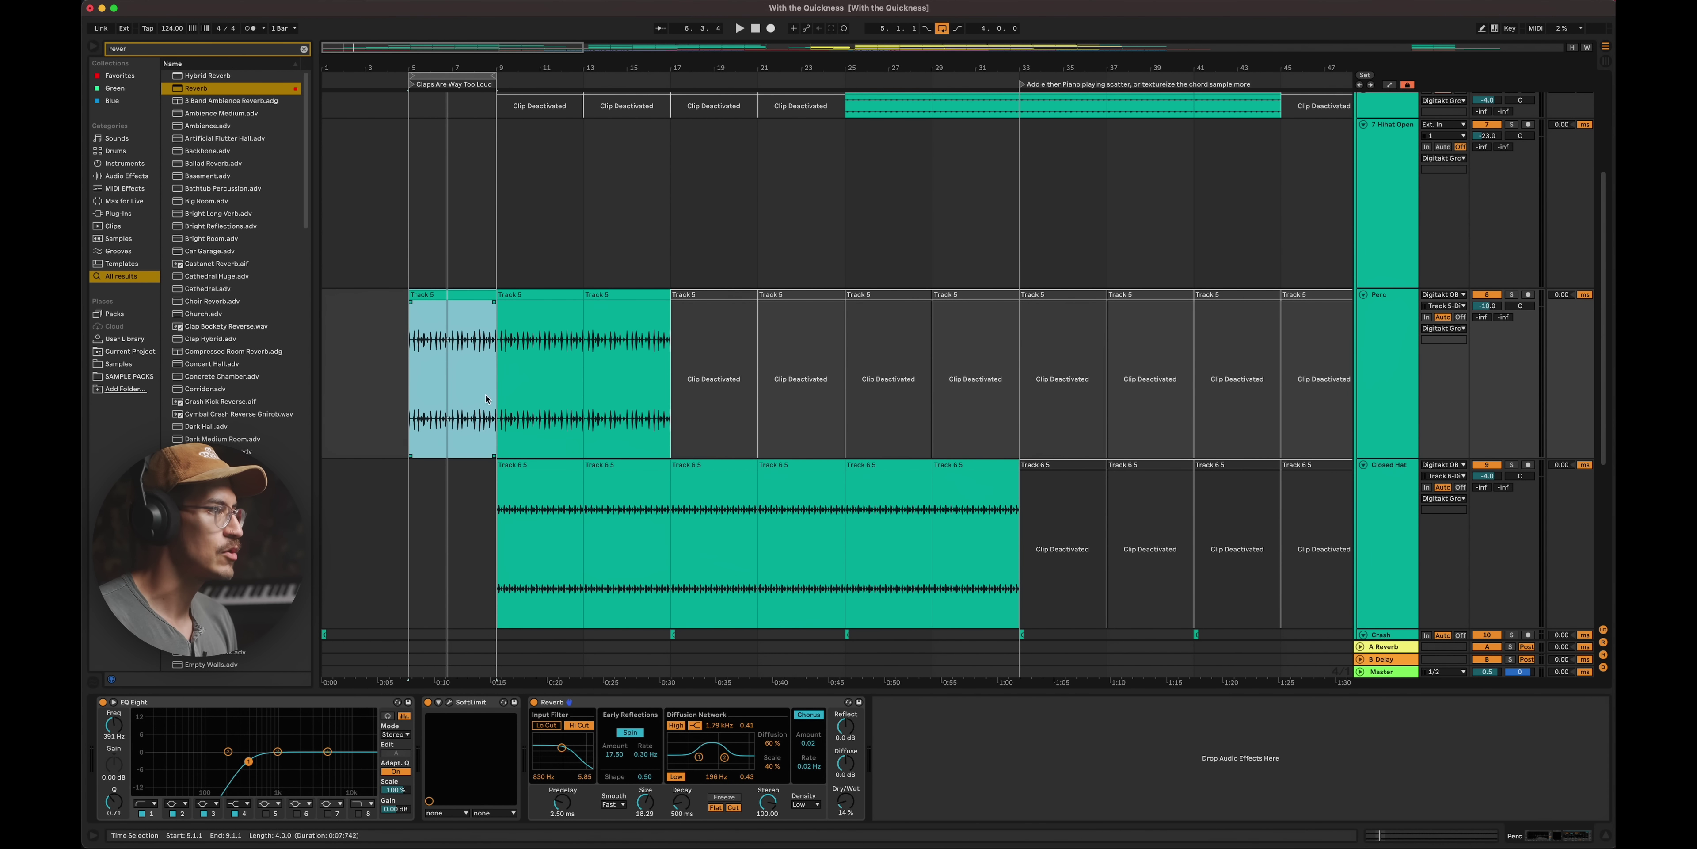
- Play the arrangement from bar 9 with the LC Loop track soloed
left_click(497, 416)
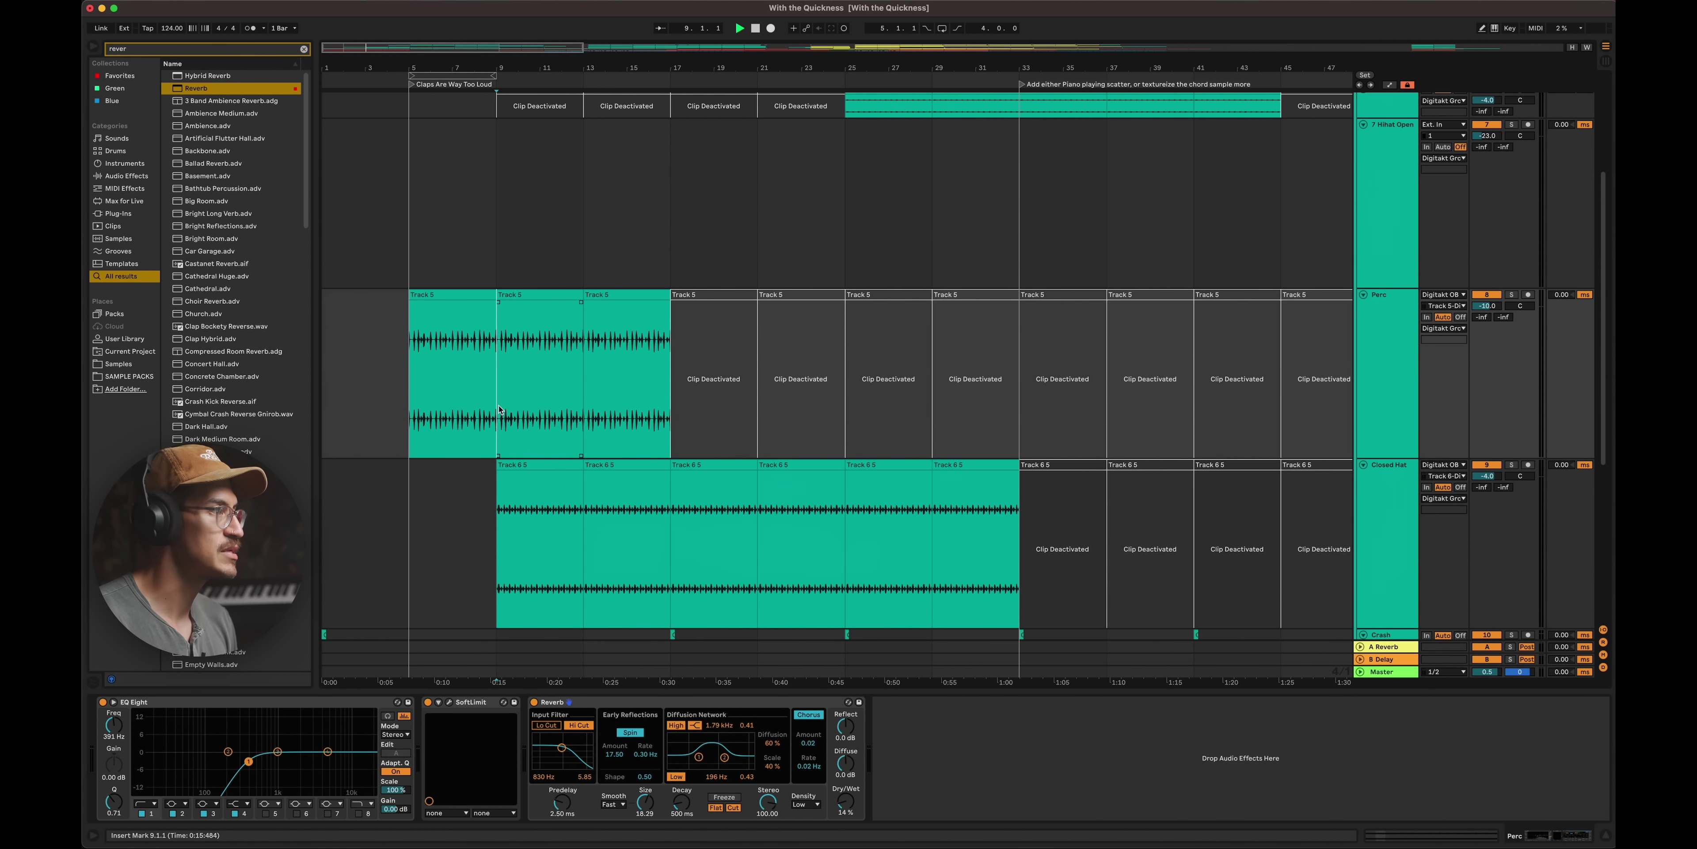
scroll(641, 416, "down", 8)
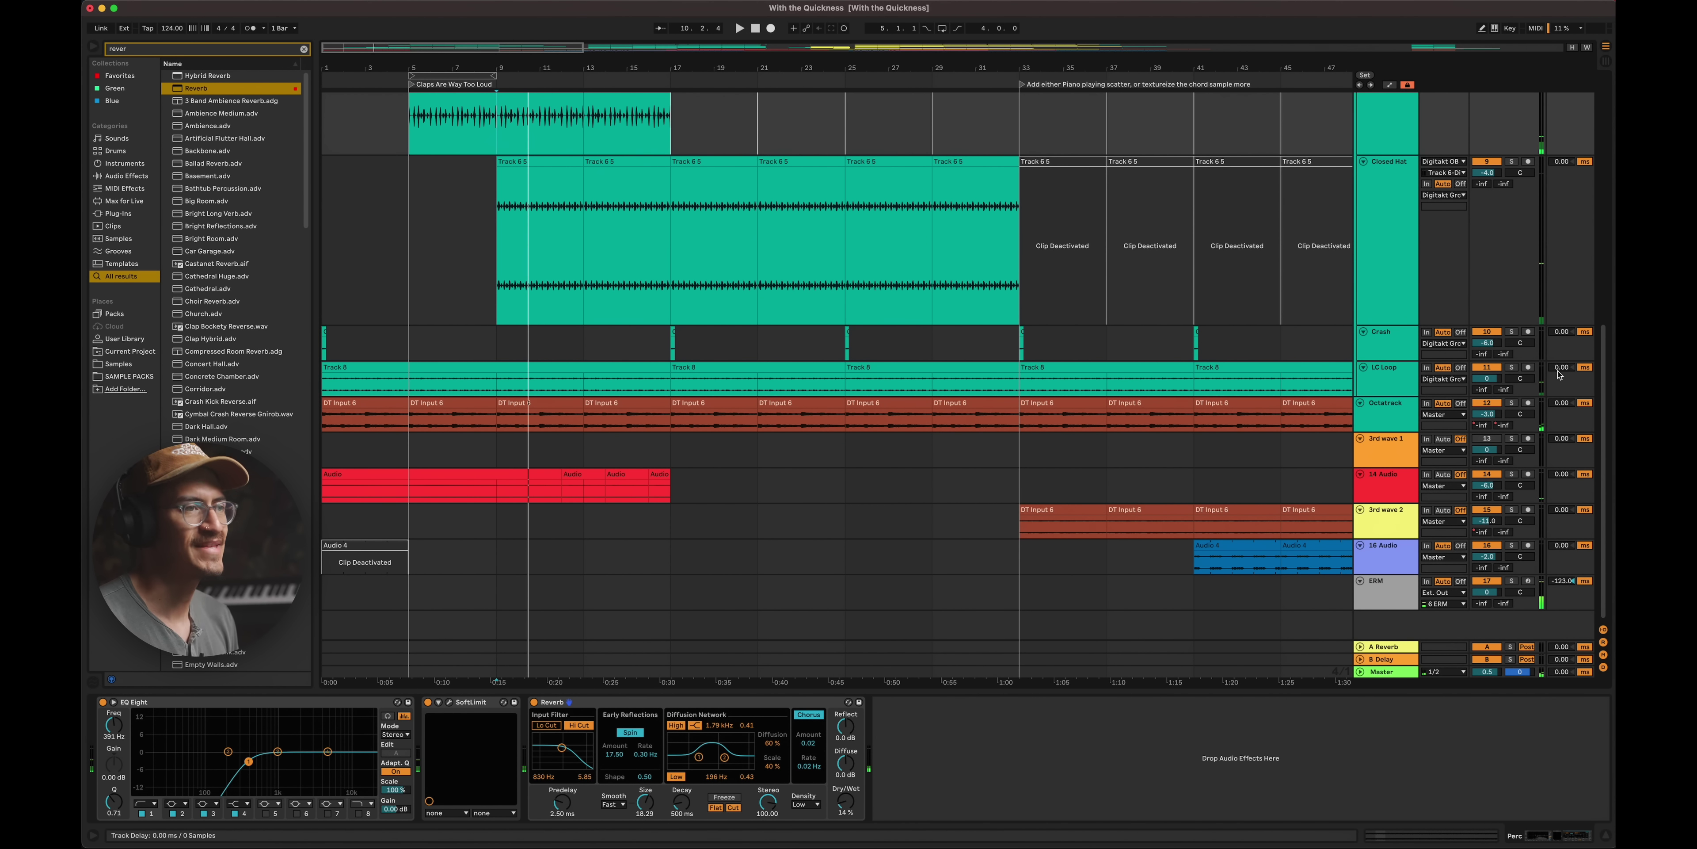
key("space")
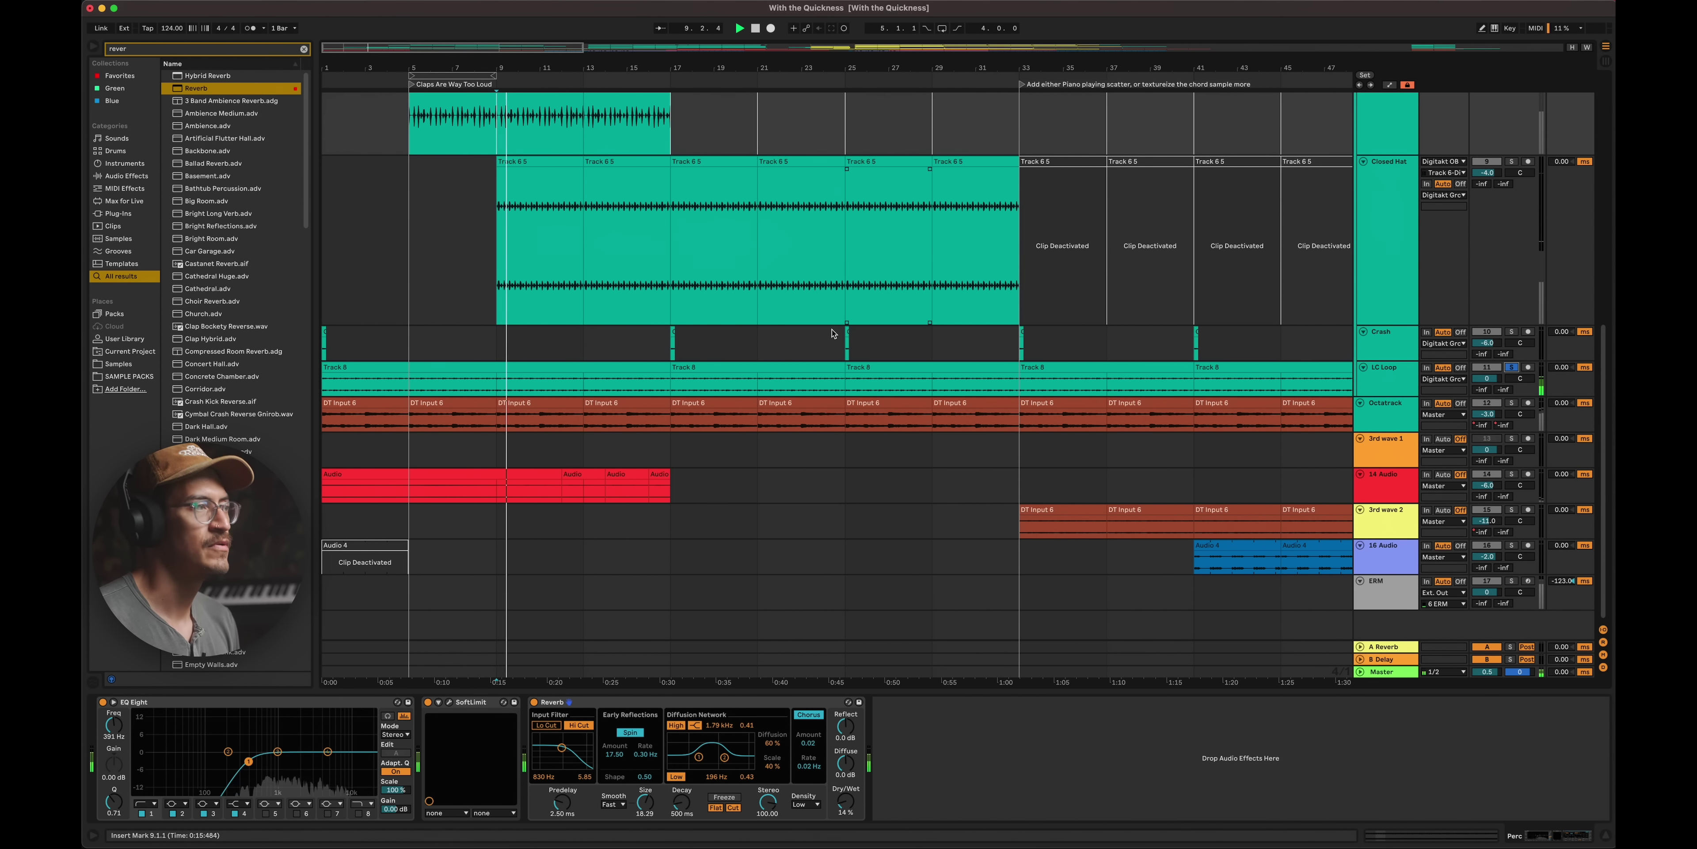
- Examine bars 17 to 21 across the drum tracks, where the Kick plays together with the LC Loop
scroll(626, 297, "up", 8)
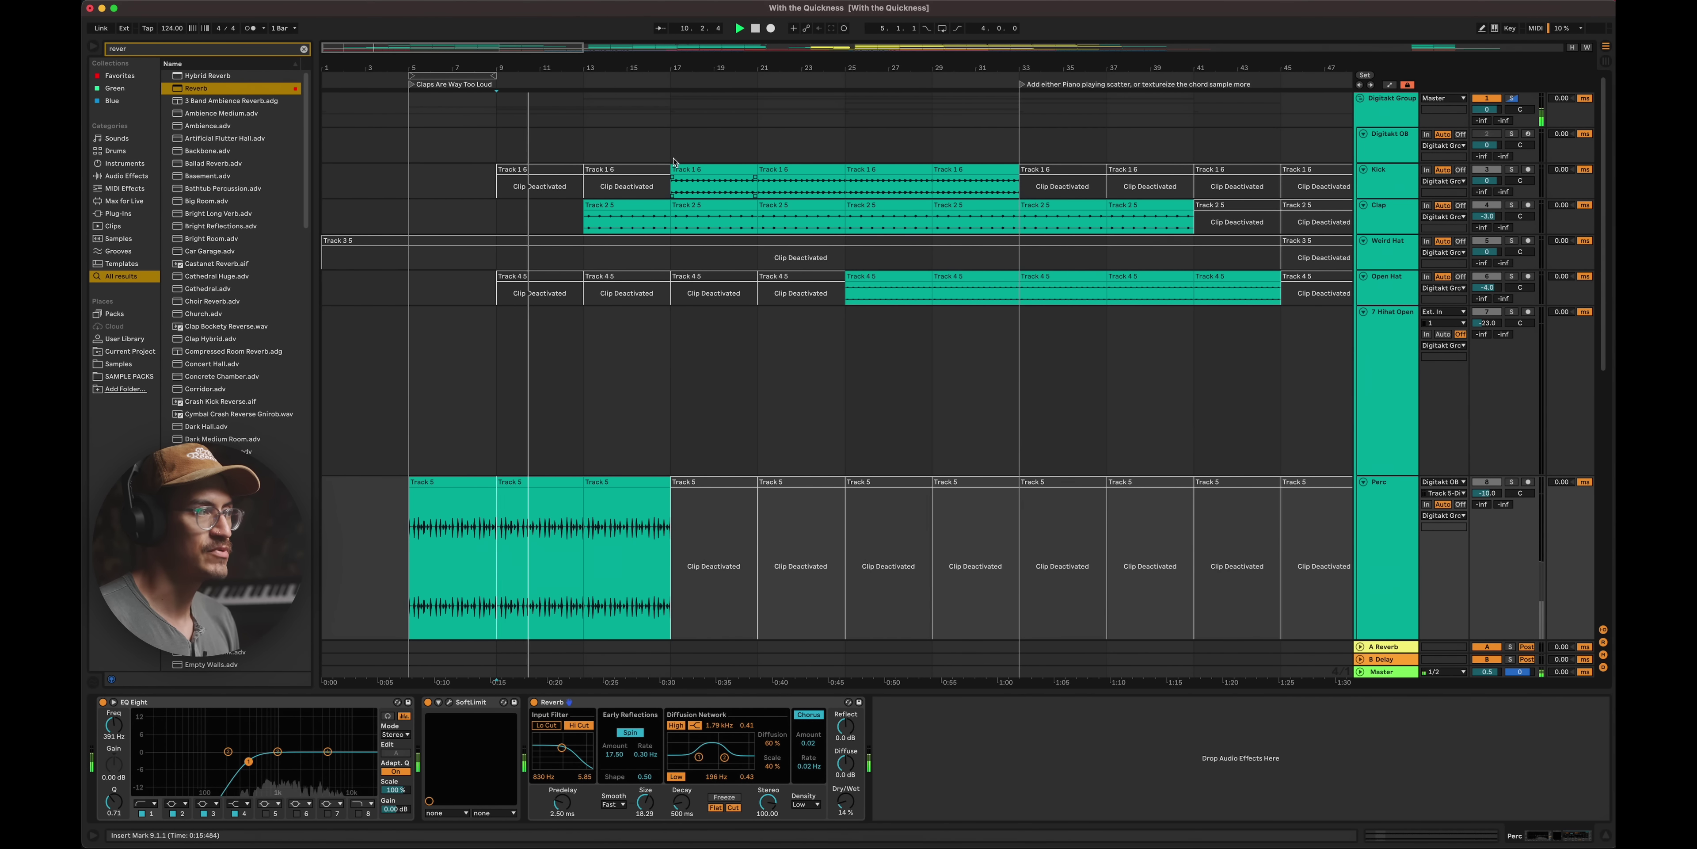
left_click_drag(673, 146, 757, 730)
scroll(740, 444, "down", 10)
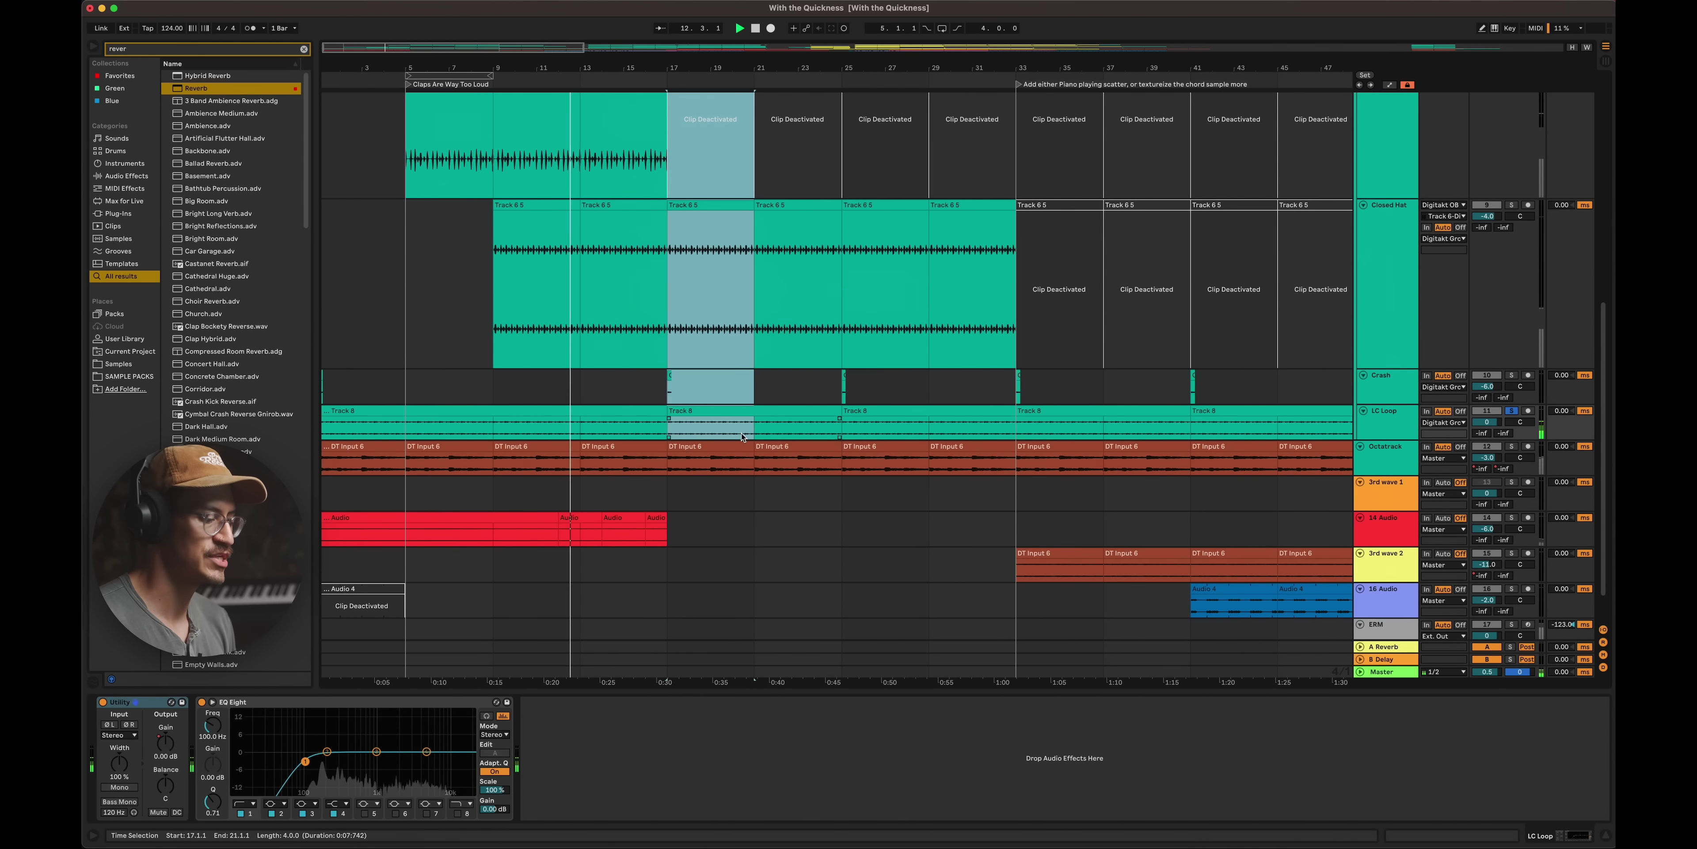
key("z")
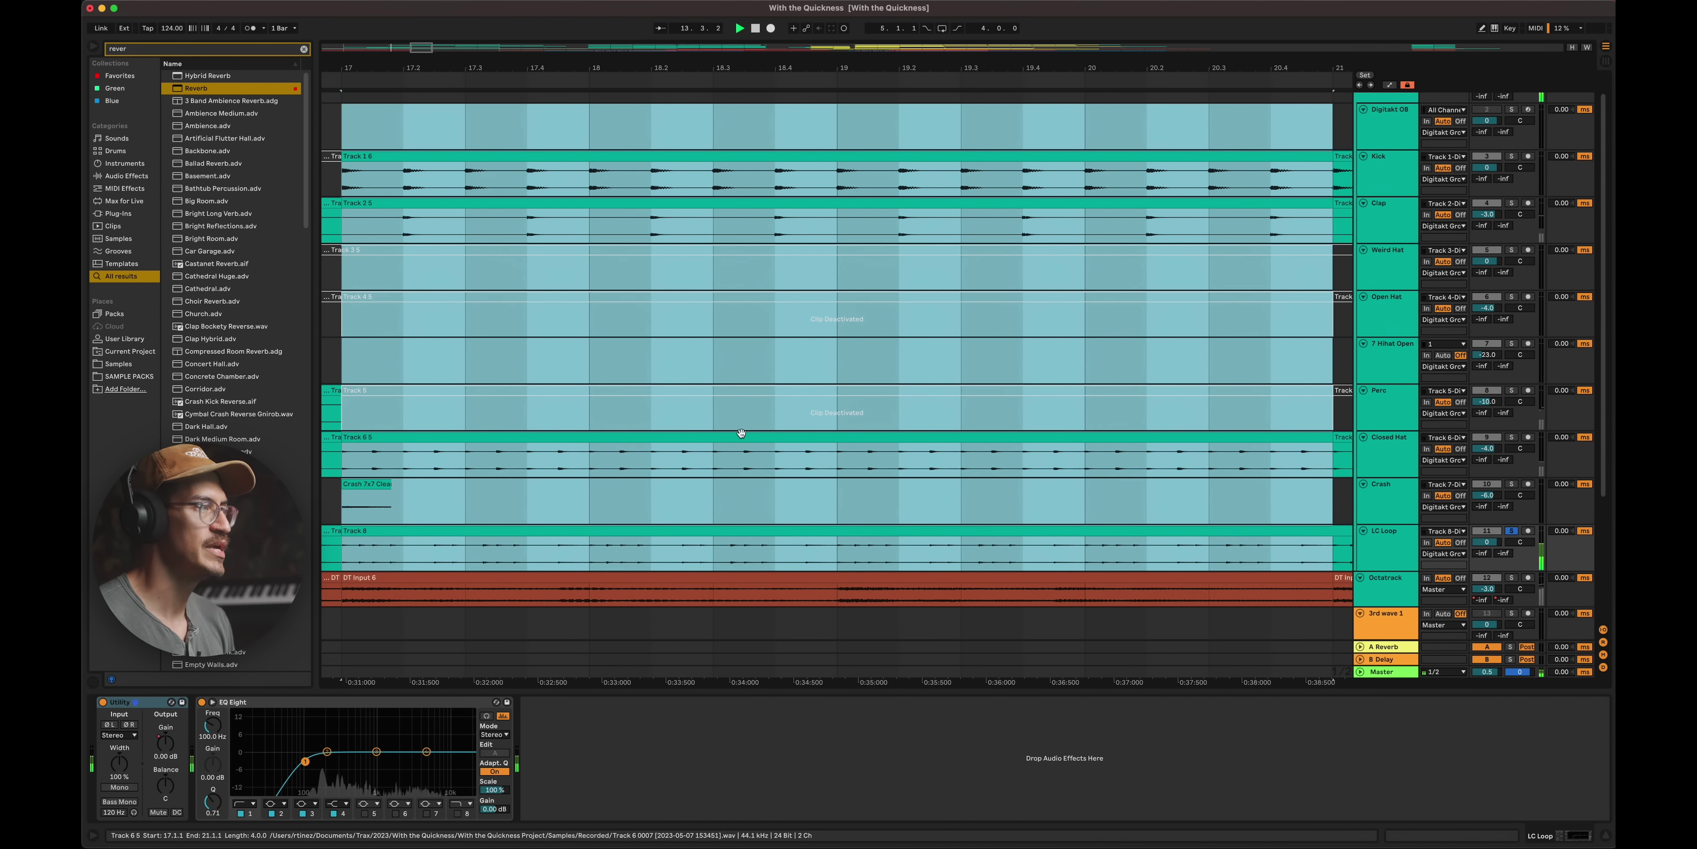
left_click(739, 321)
scroll(739, 322, "up", 1)
scroll(738, 247, "down", 1)
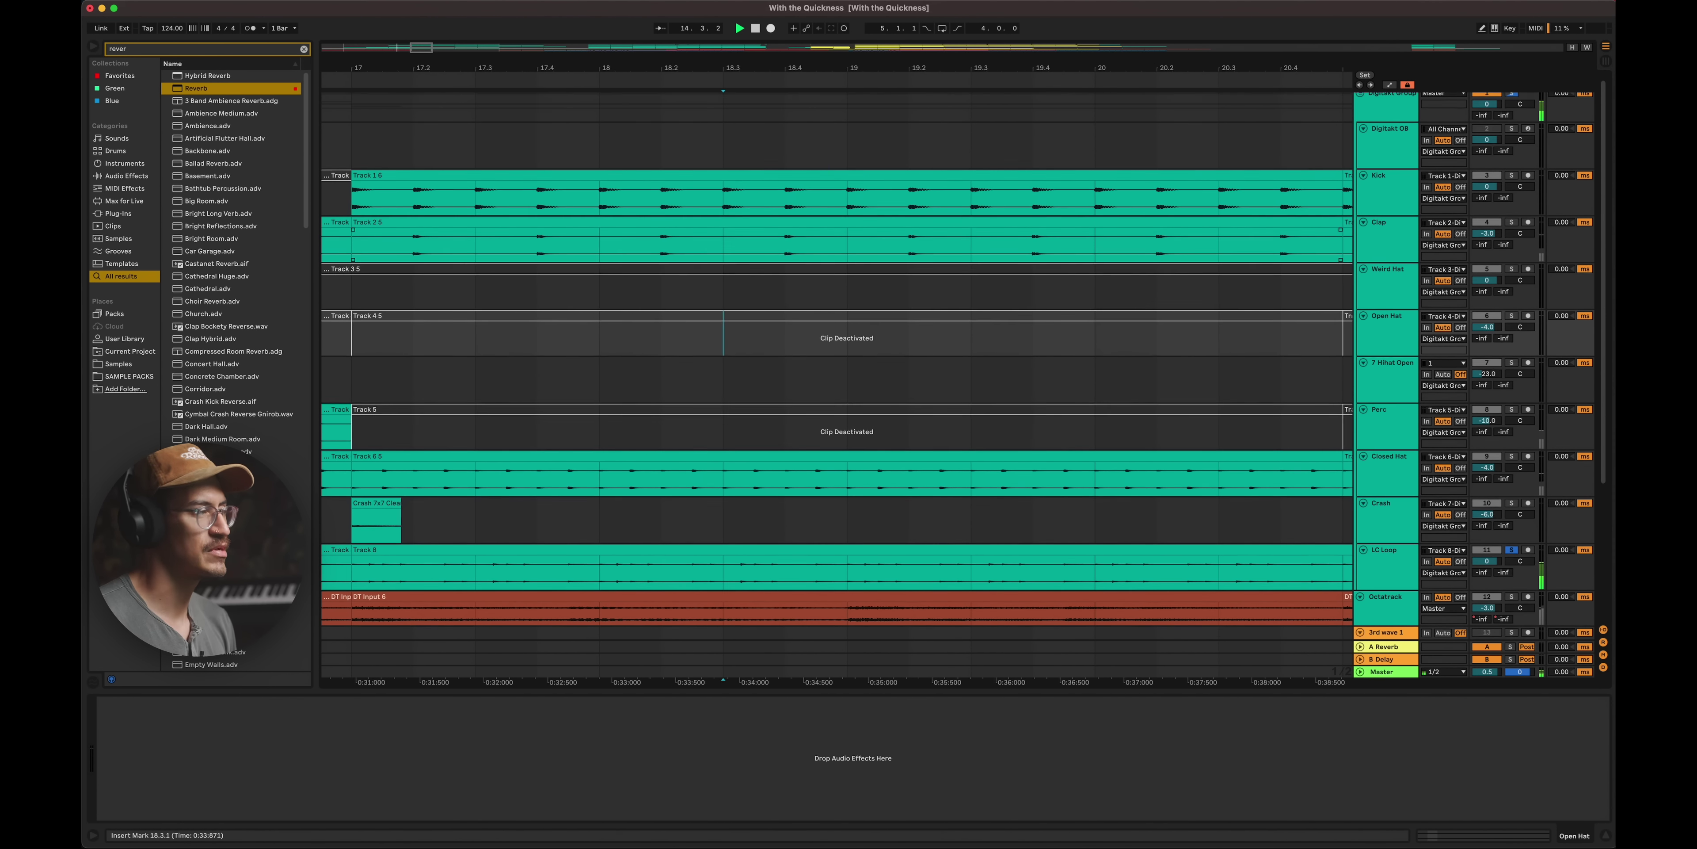
key("super+t")
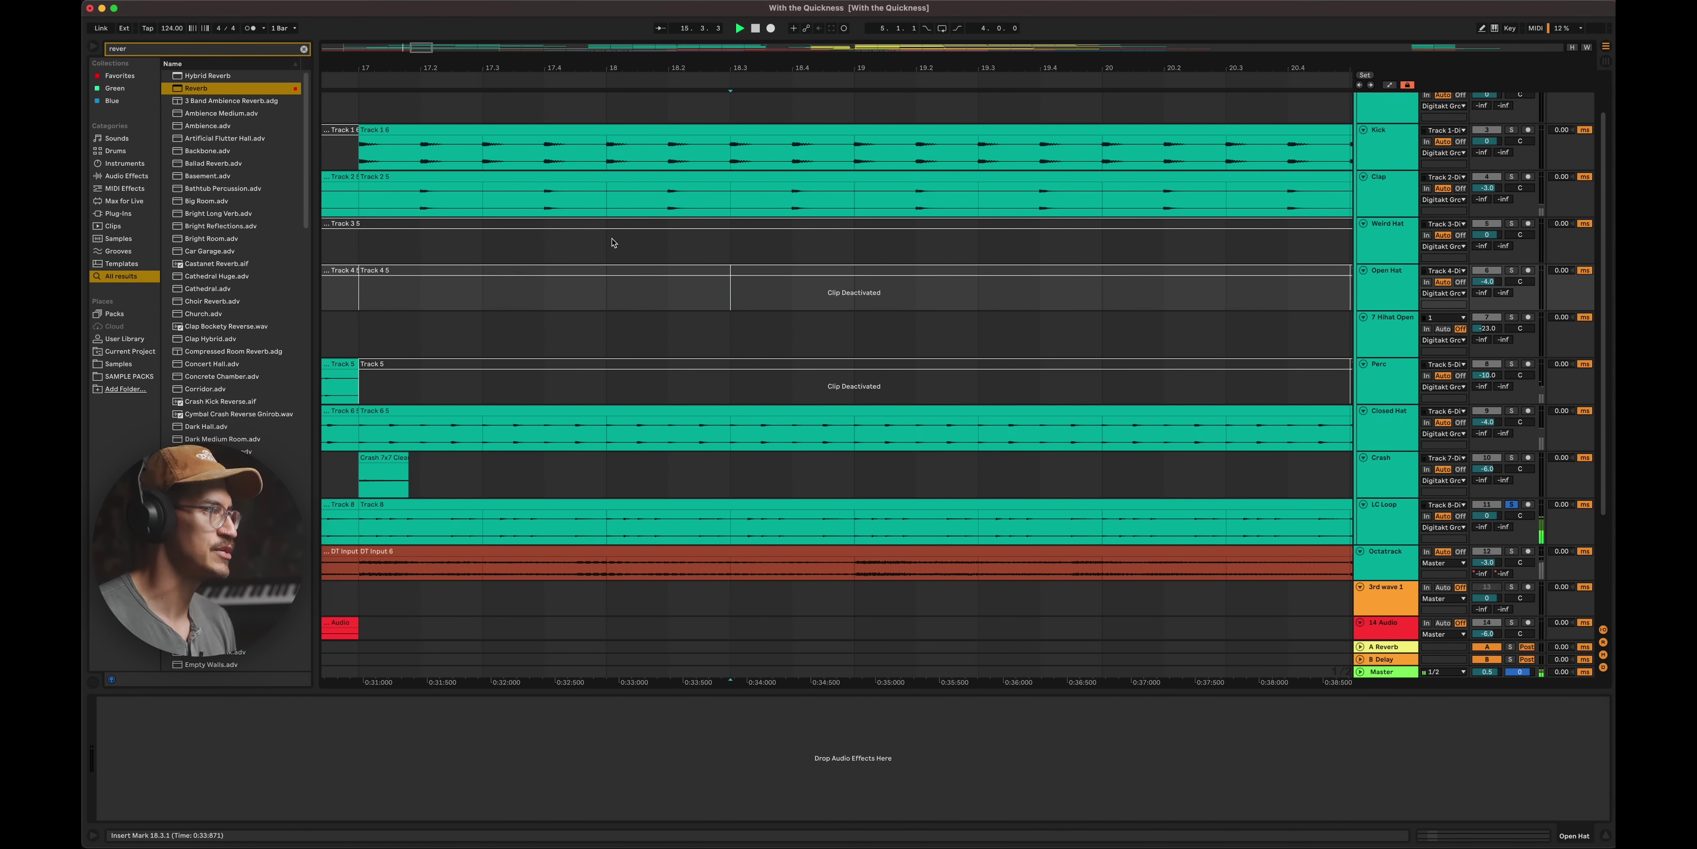
scroll(612, 242, "left", 5)
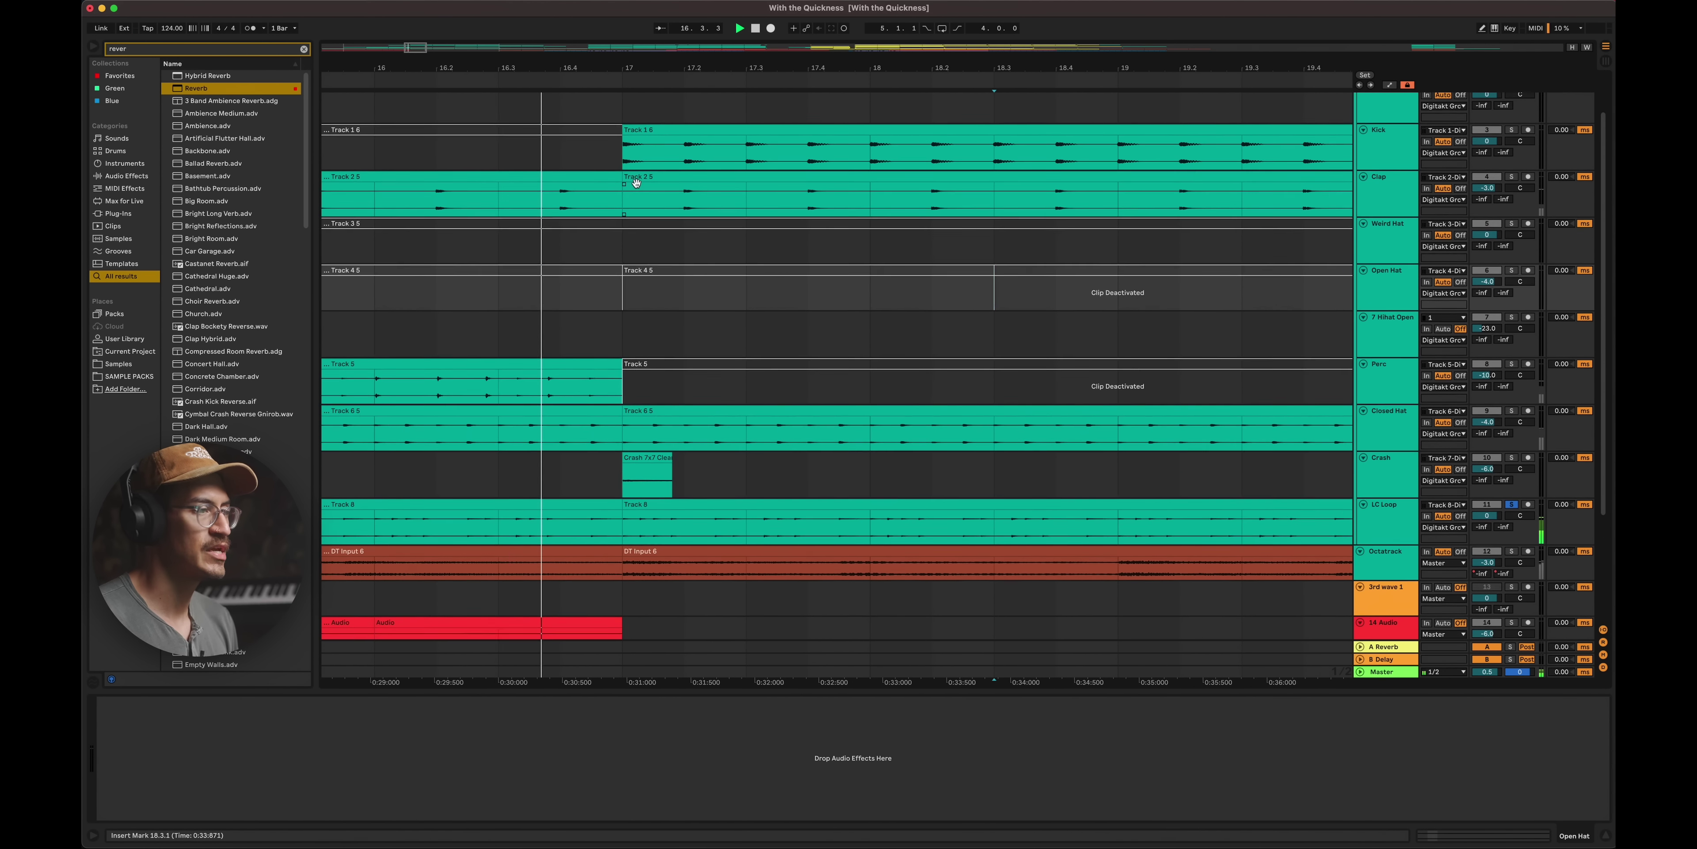
scroll(637, 183, "right", 1)
scroll(636, 183, "up", 1)
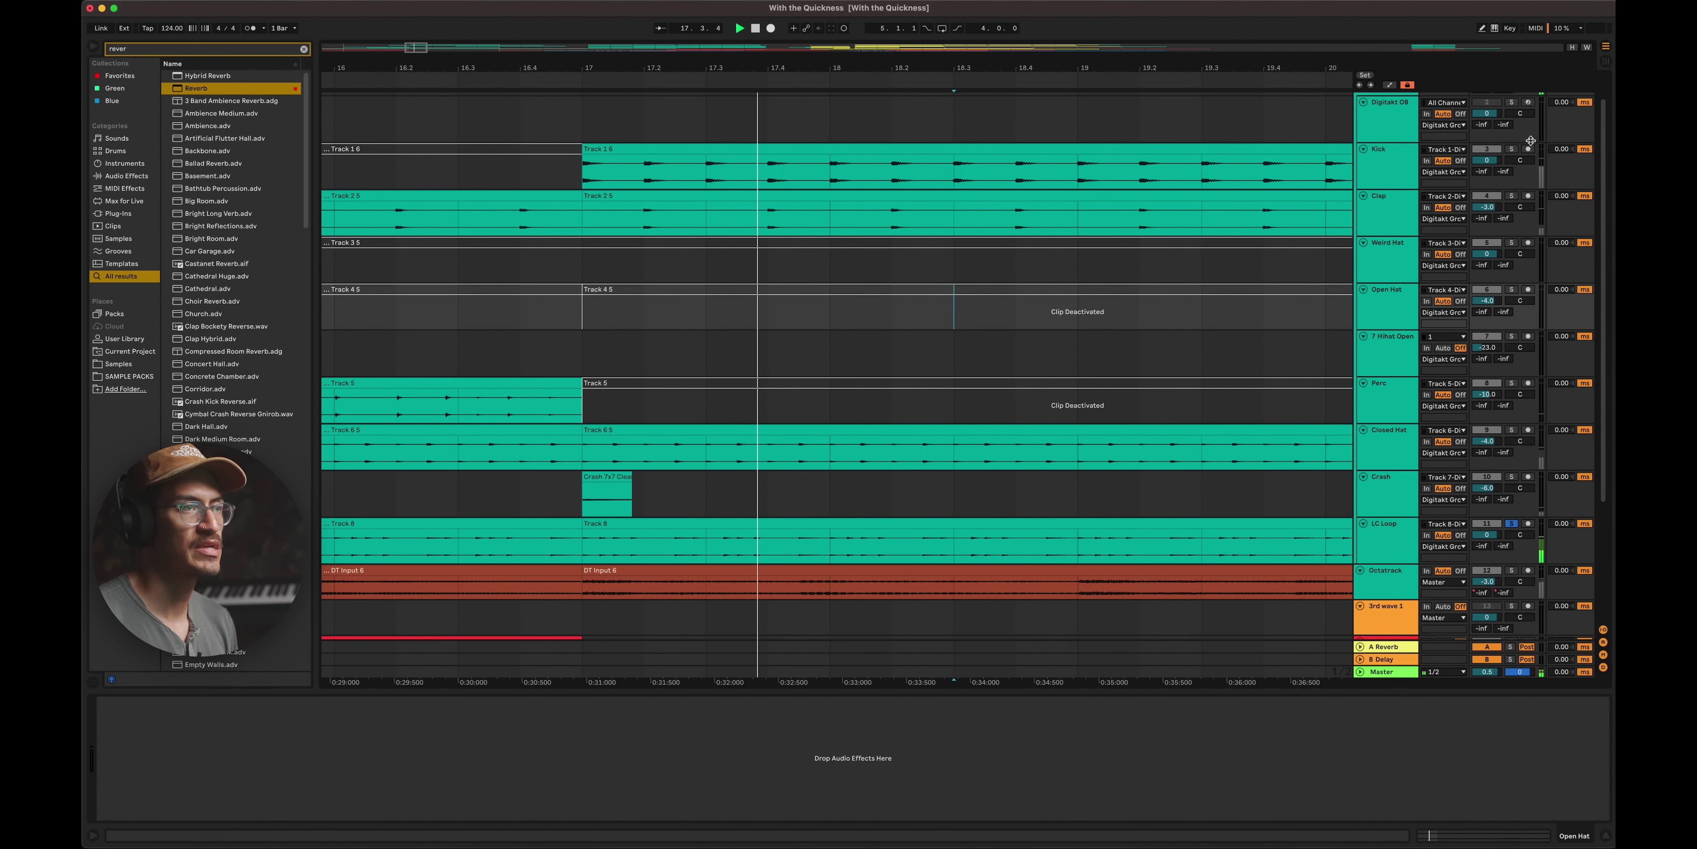
- Audition the Kick in solo, clear the solo, and loop playback over the Kick clip from bar 17 to bar 21
left_click(1512, 149)
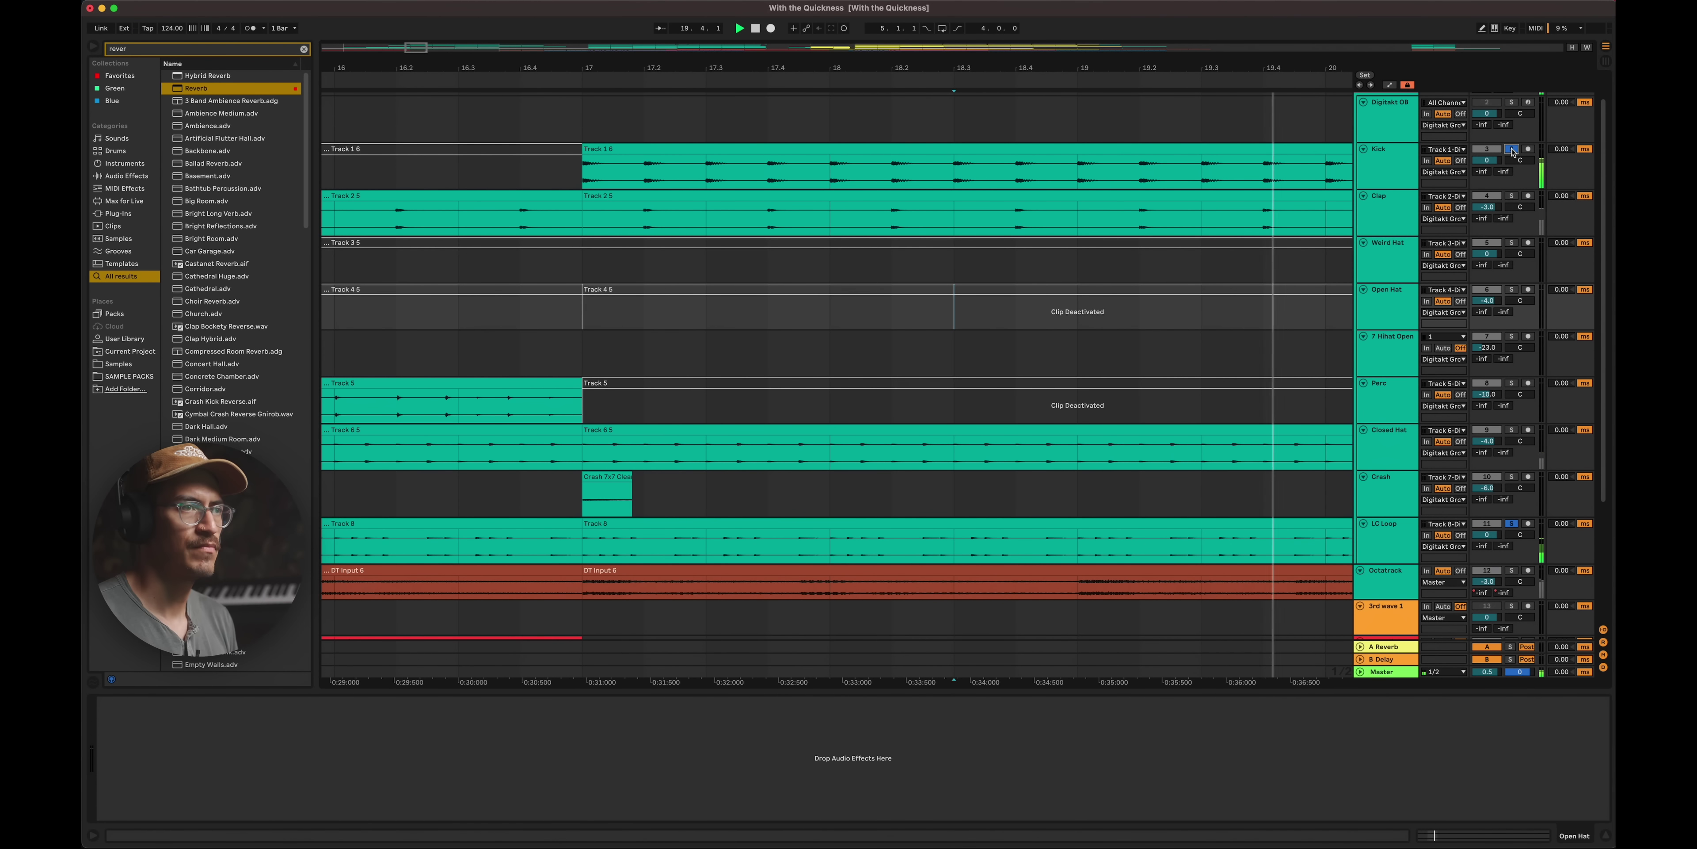
left_click(1512, 150)
left_click_drag(1182, 69, 965, 58)
left_click(960, 149)
key("super+l")
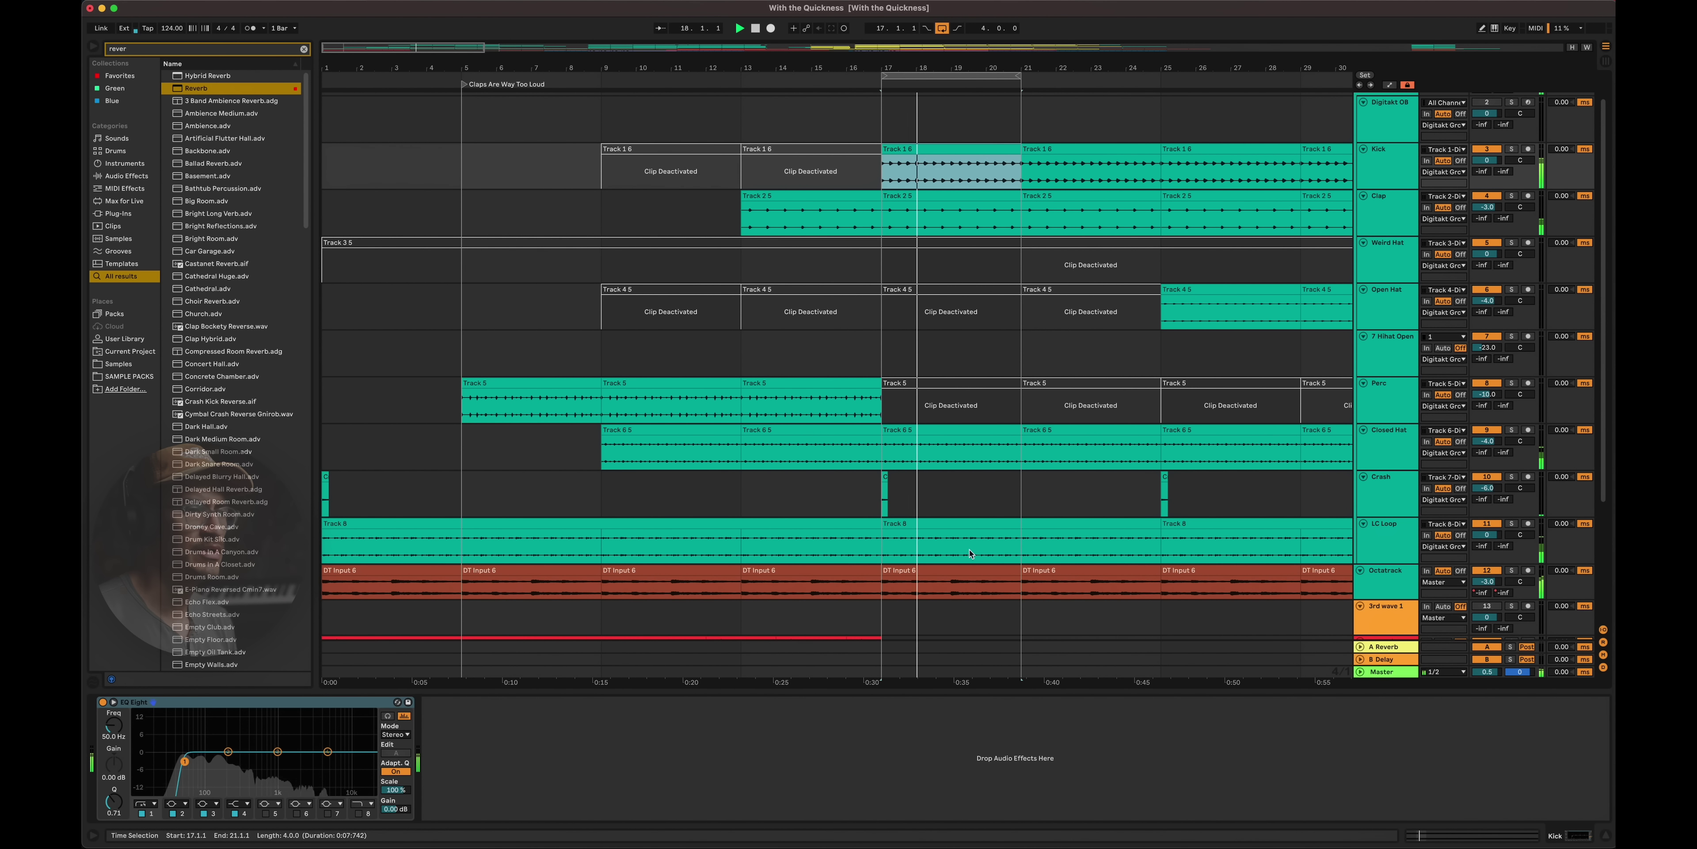
- Deactivate the Crash track and solo the LC Loop and Kick tracks together
left_click(1492, 478)
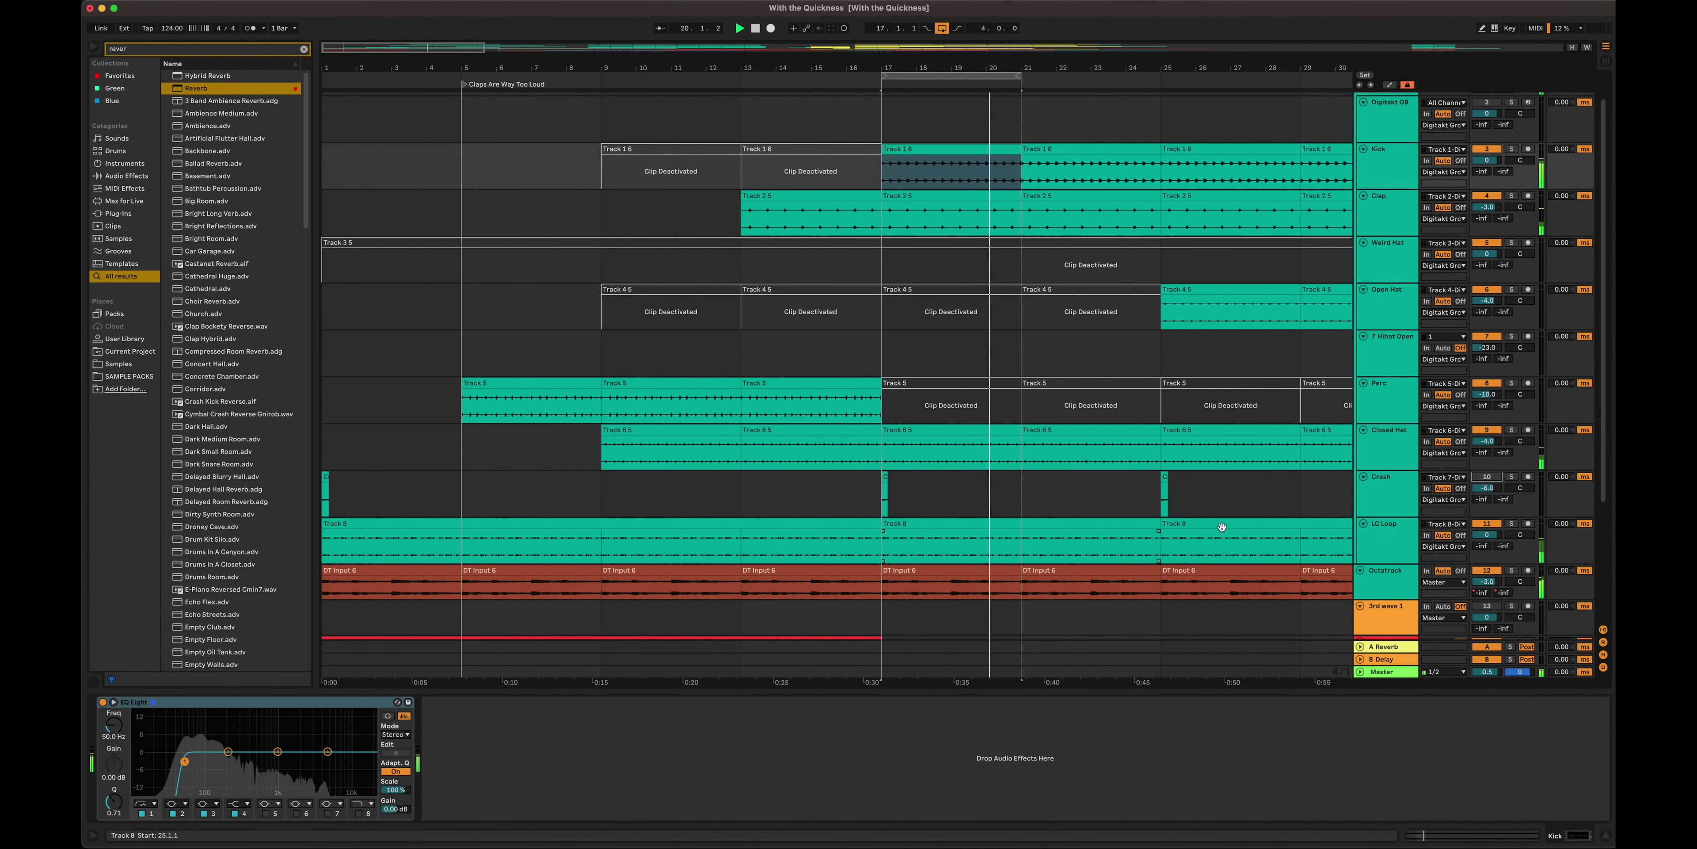
left_click(1512, 523)
left_click(1512, 149)
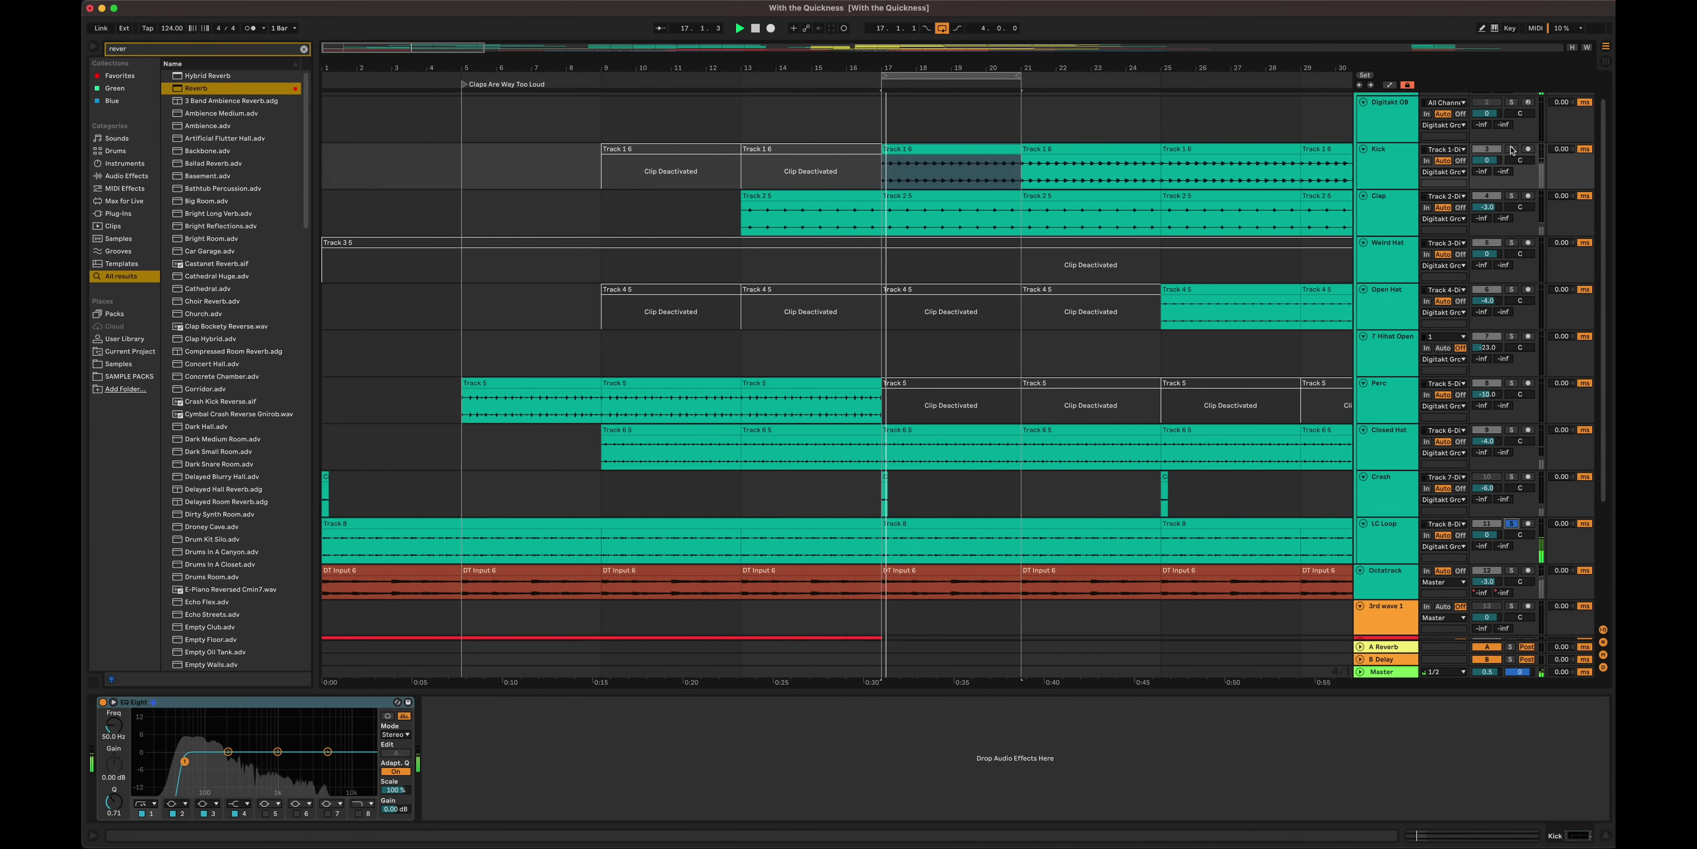
left_click(882, 550)
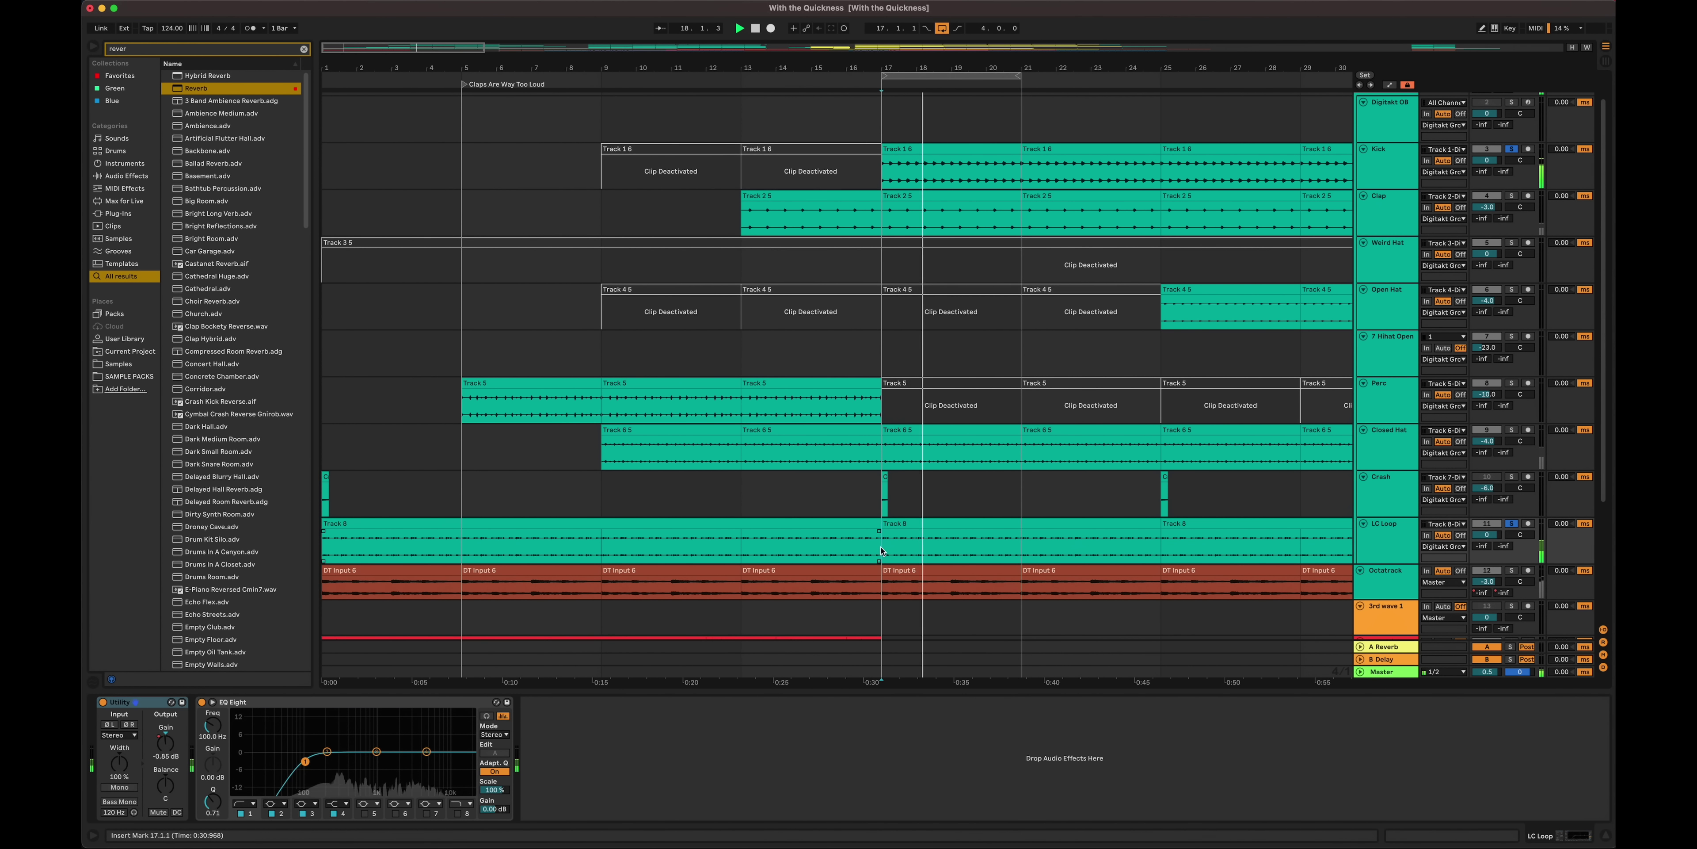
key("super+f")
type("comp")
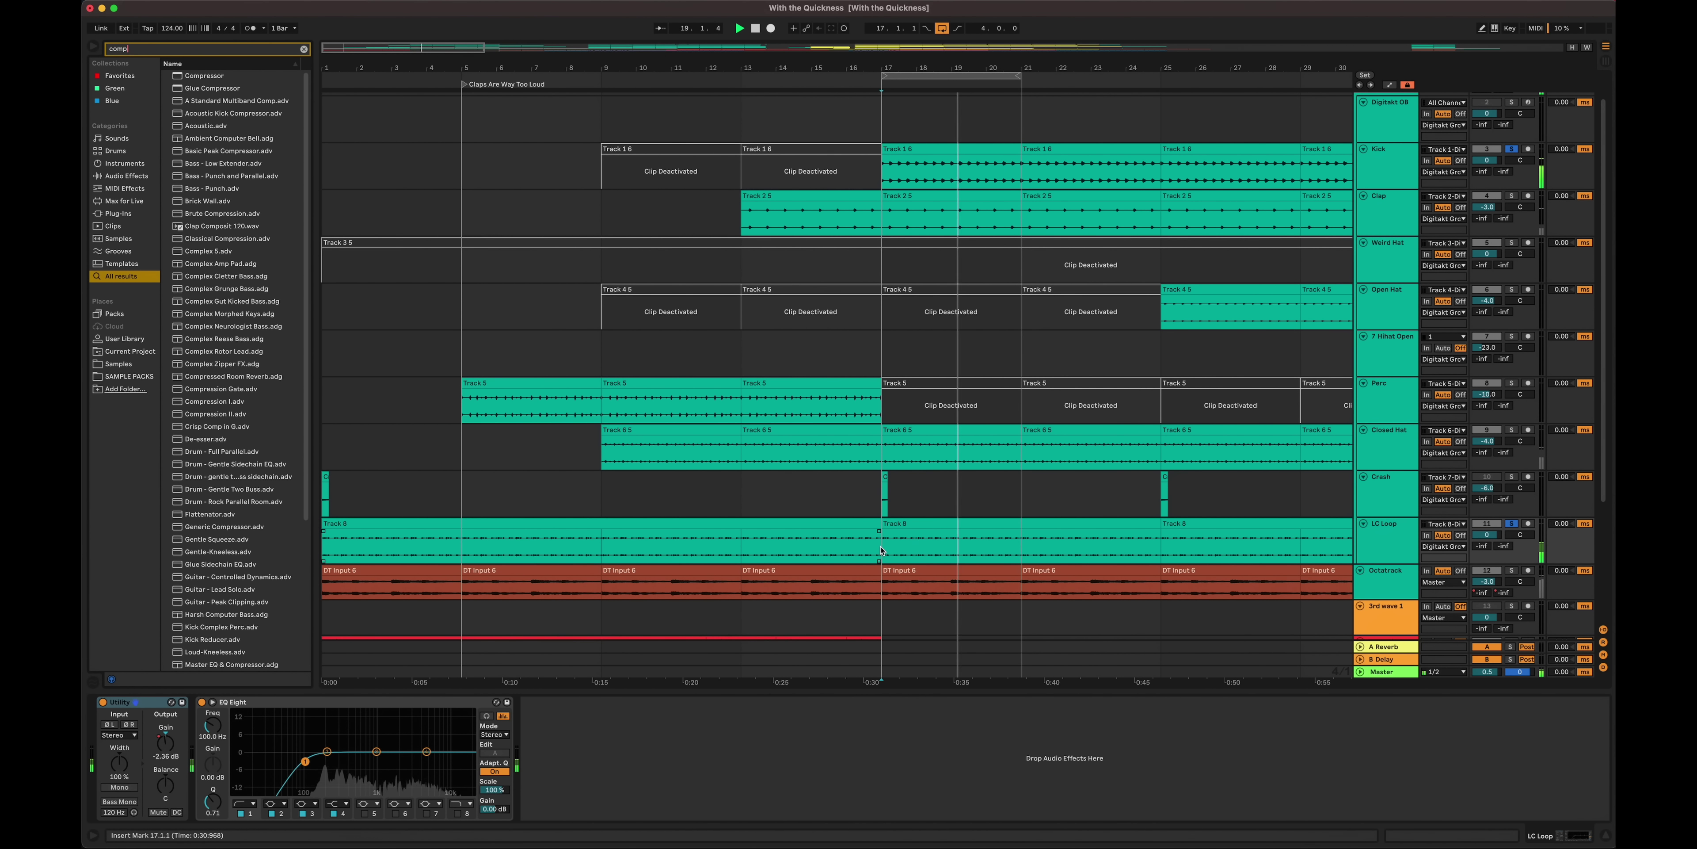
key("Down")
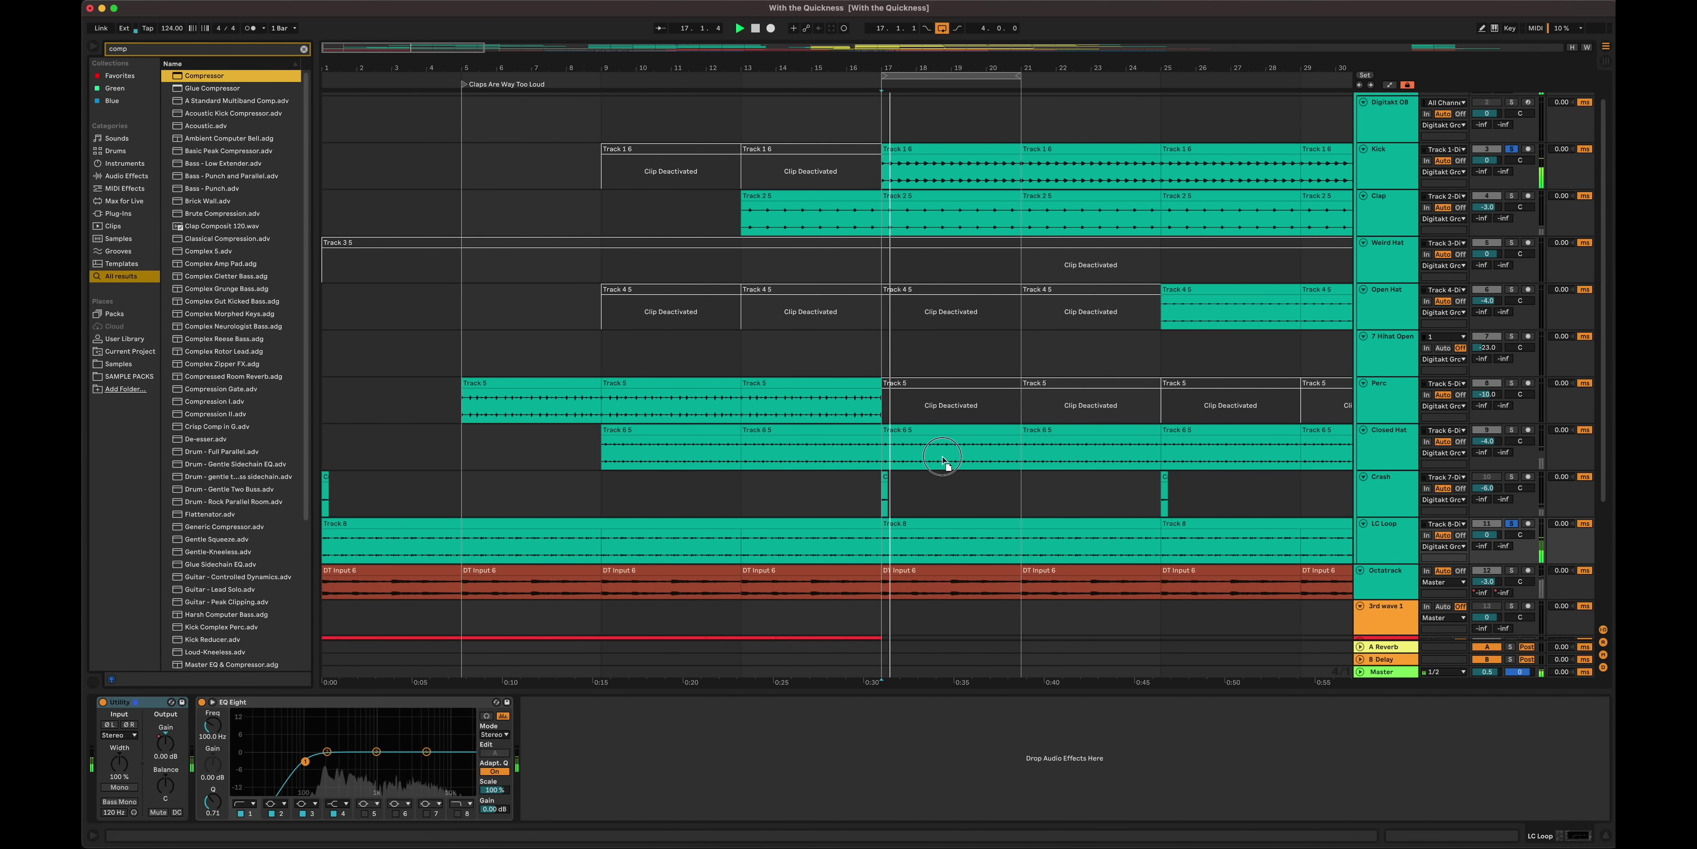
key("Return")
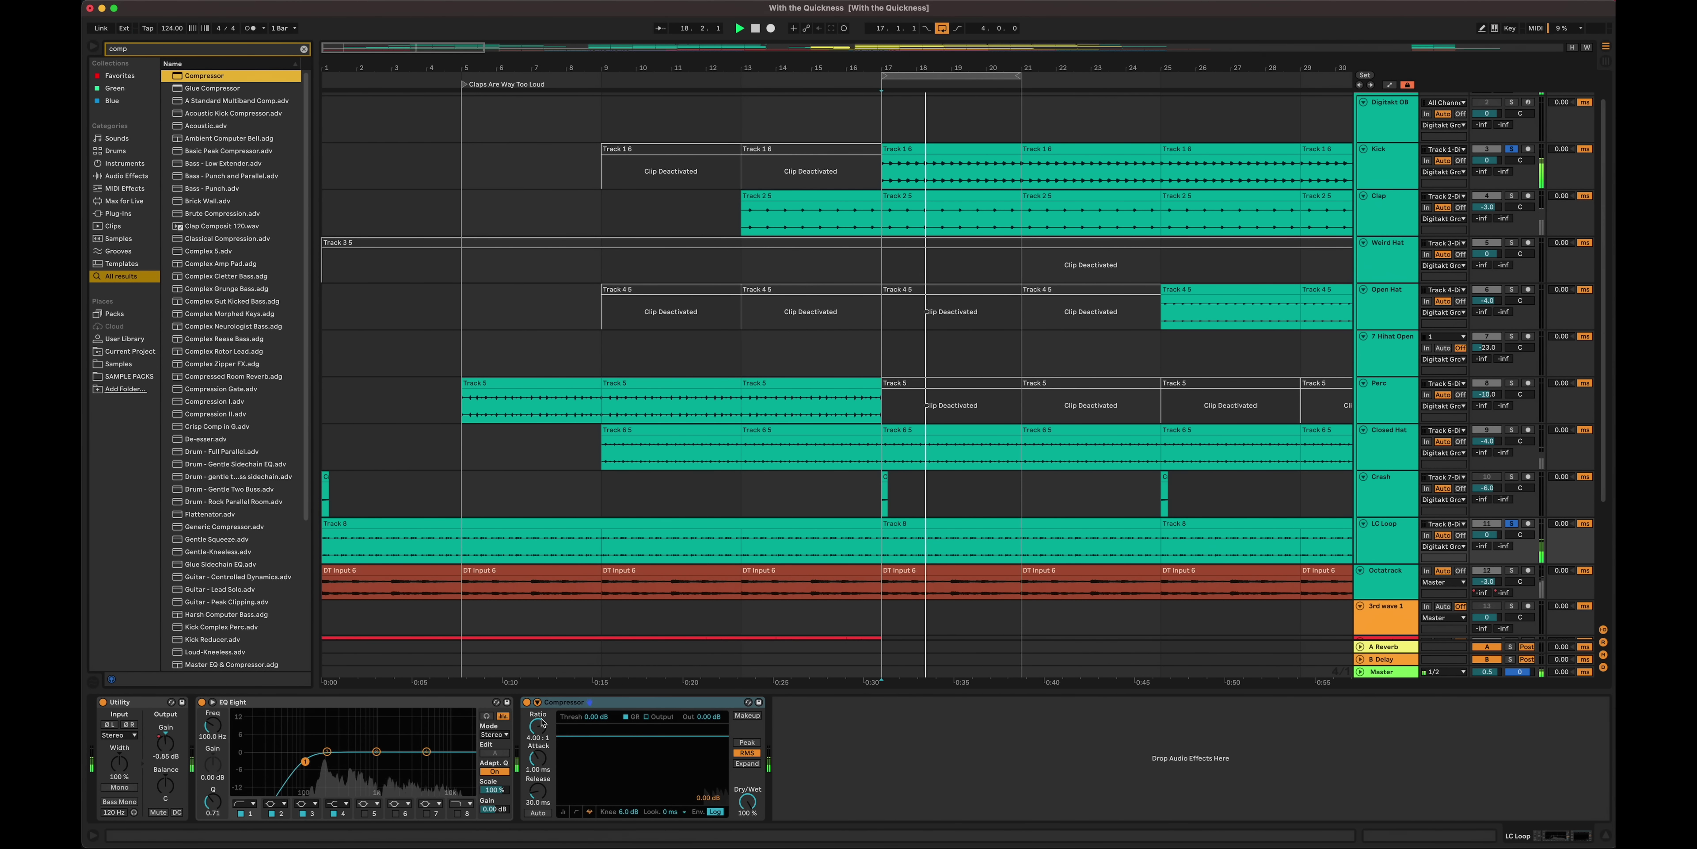
left_click(537, 702)
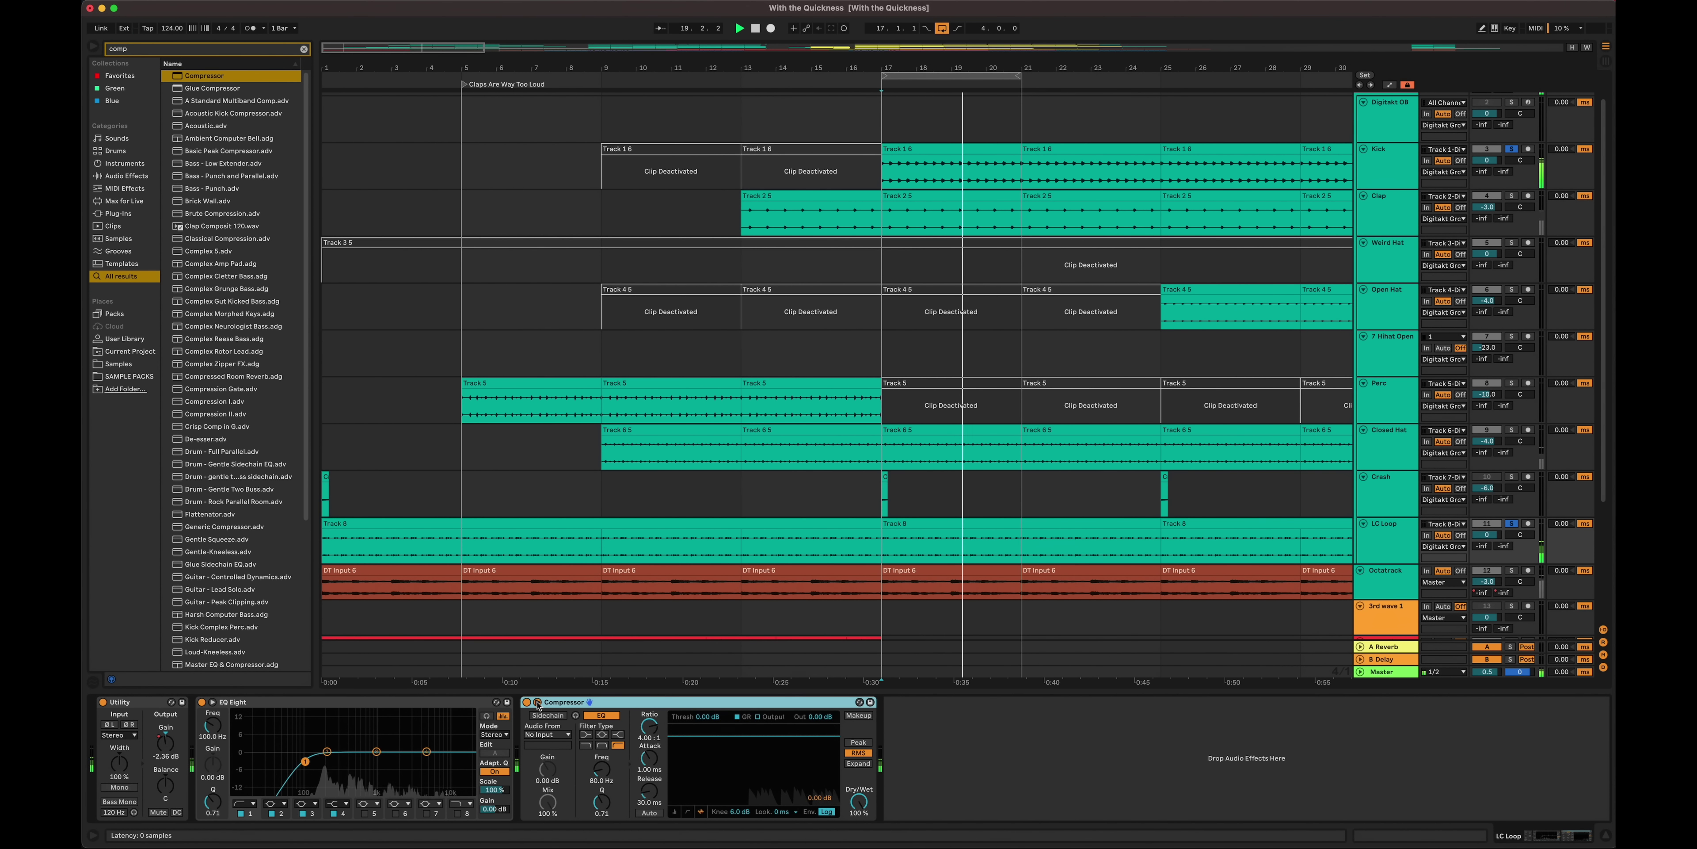
key("Delete")
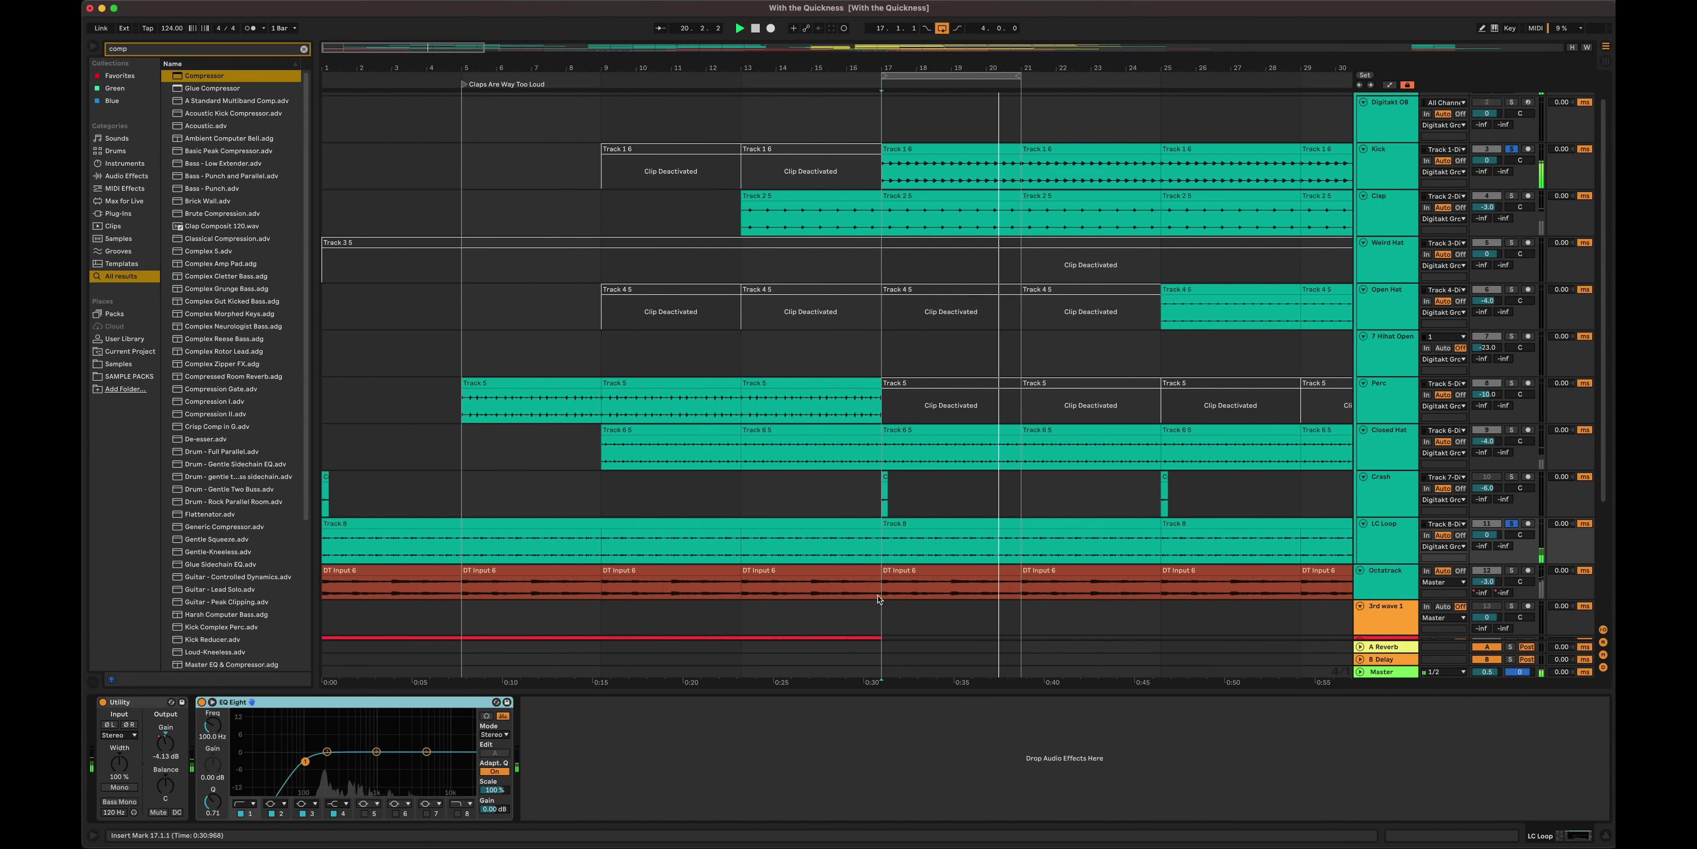
- Copy the Kick-sidechained Compressor from the Octatrack track onto the LC Loop track
left_click(821, 585)
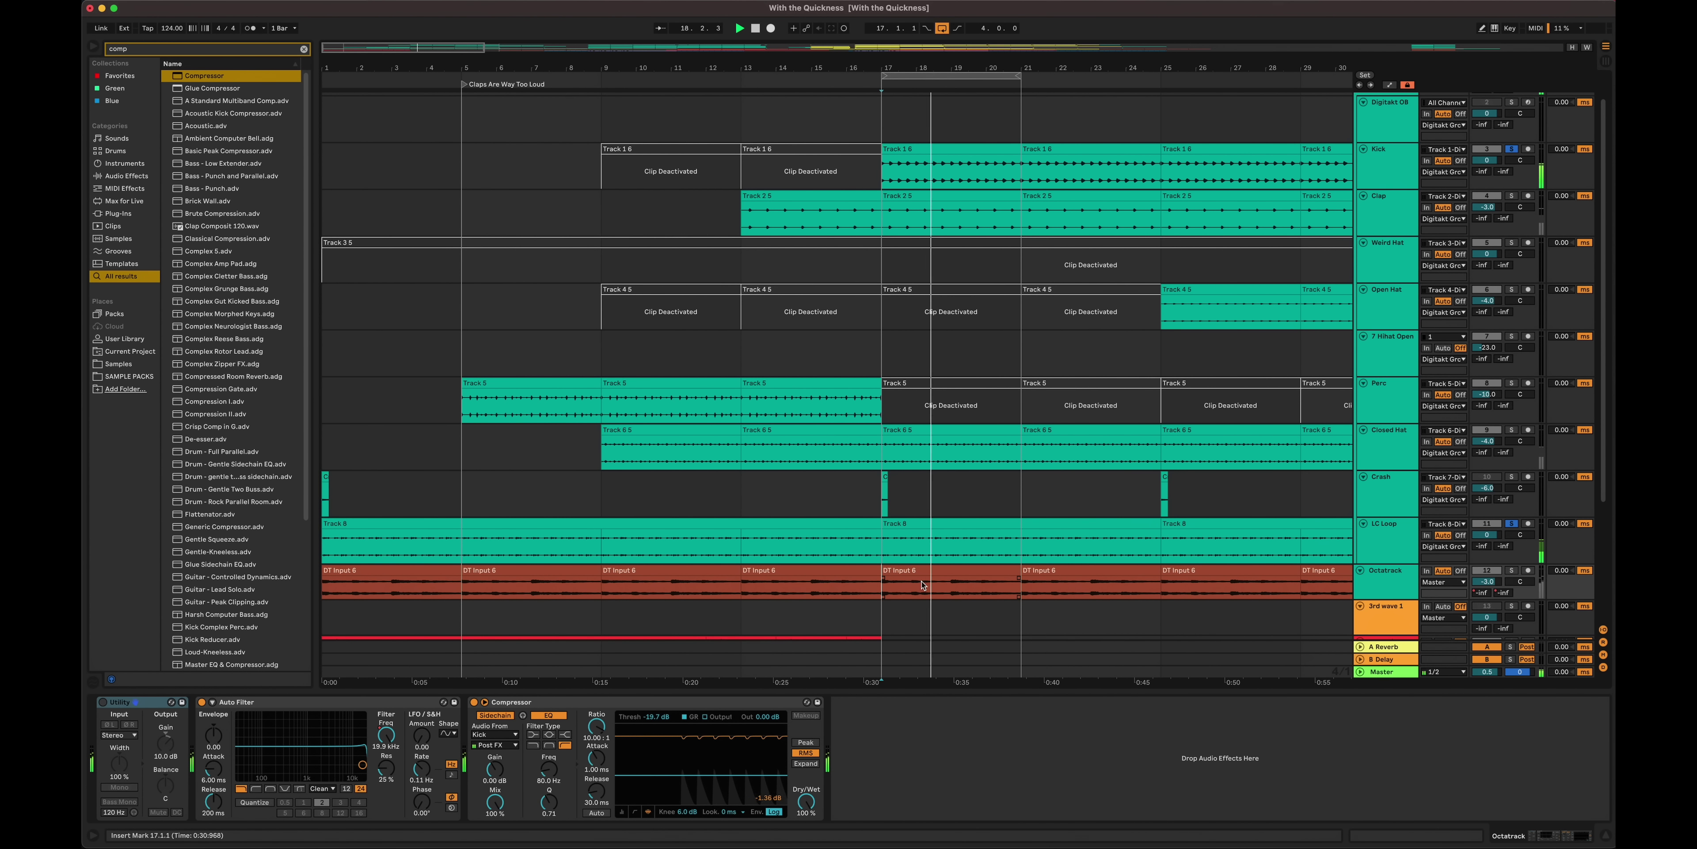
left_click_drag(664, 704, 942, 434)
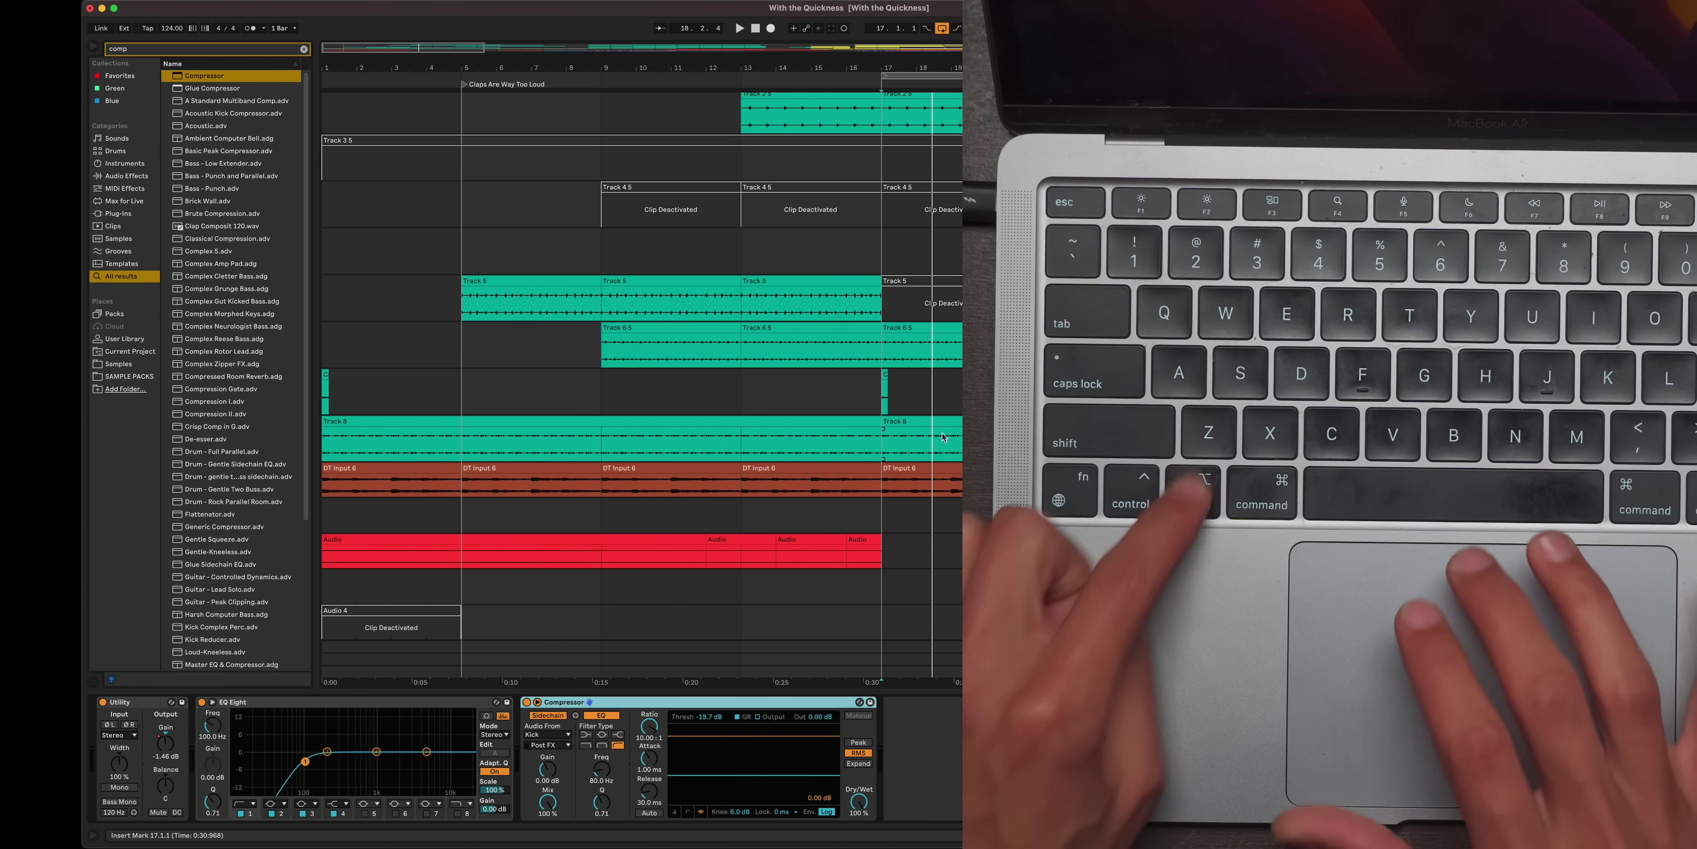
scroll(942, 435, "up", 2)
- Lower the LC Loop Compressor's threshold to about -27.8 dB during playback and compare the loop with the effect bypassed and active
left_click(906, 466)
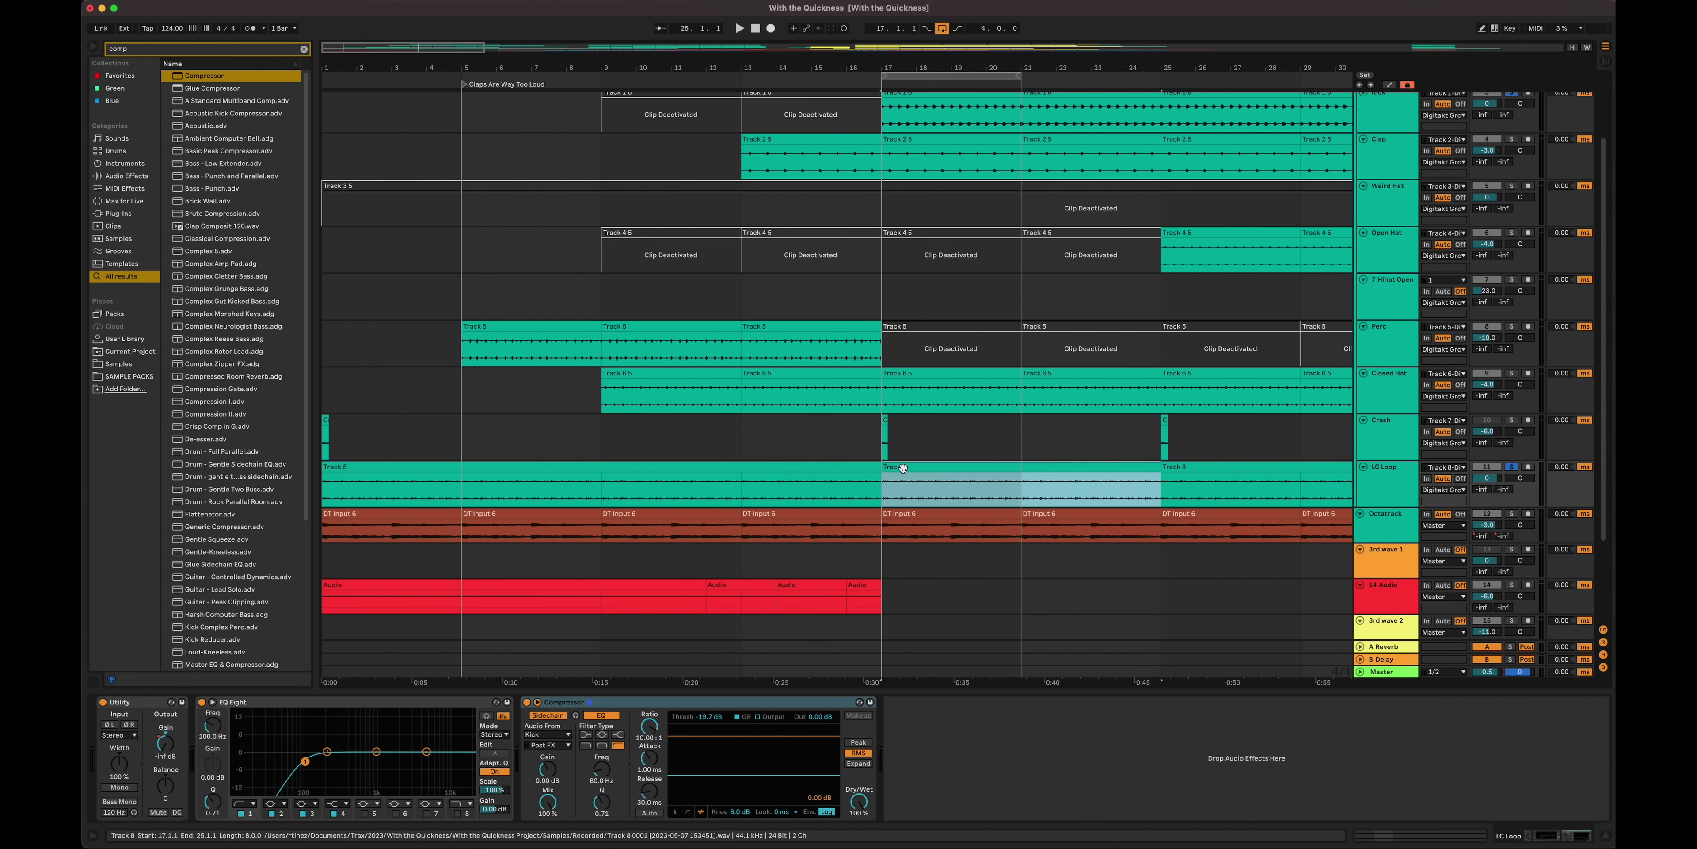
key("space")
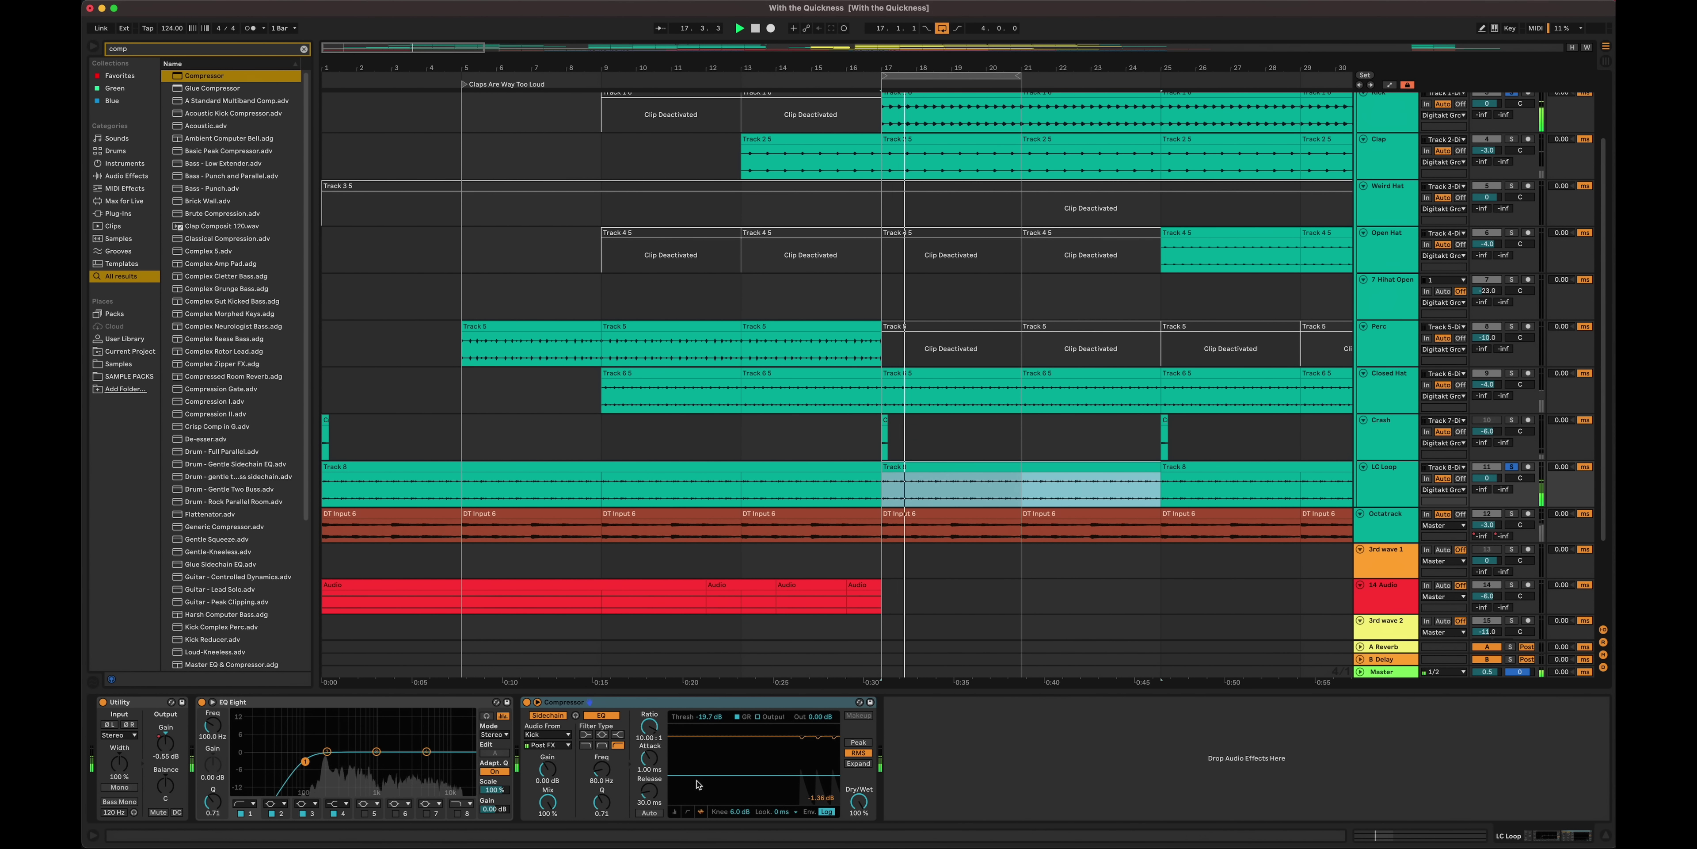
left_click_drag(697, 774, 700, 808)
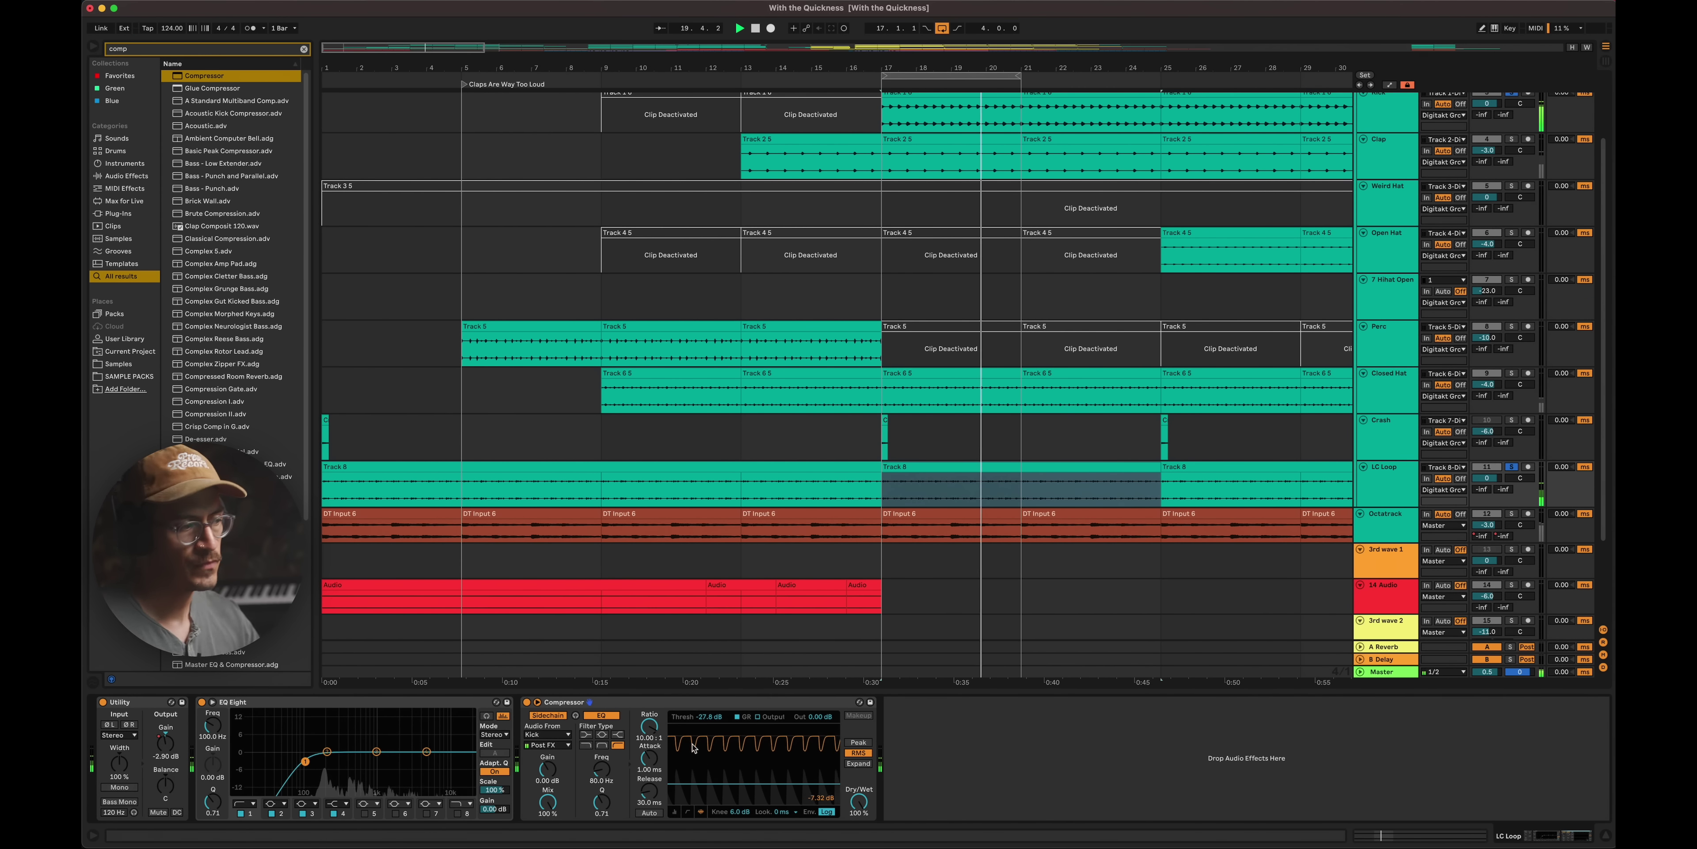
left_click(526, 703)
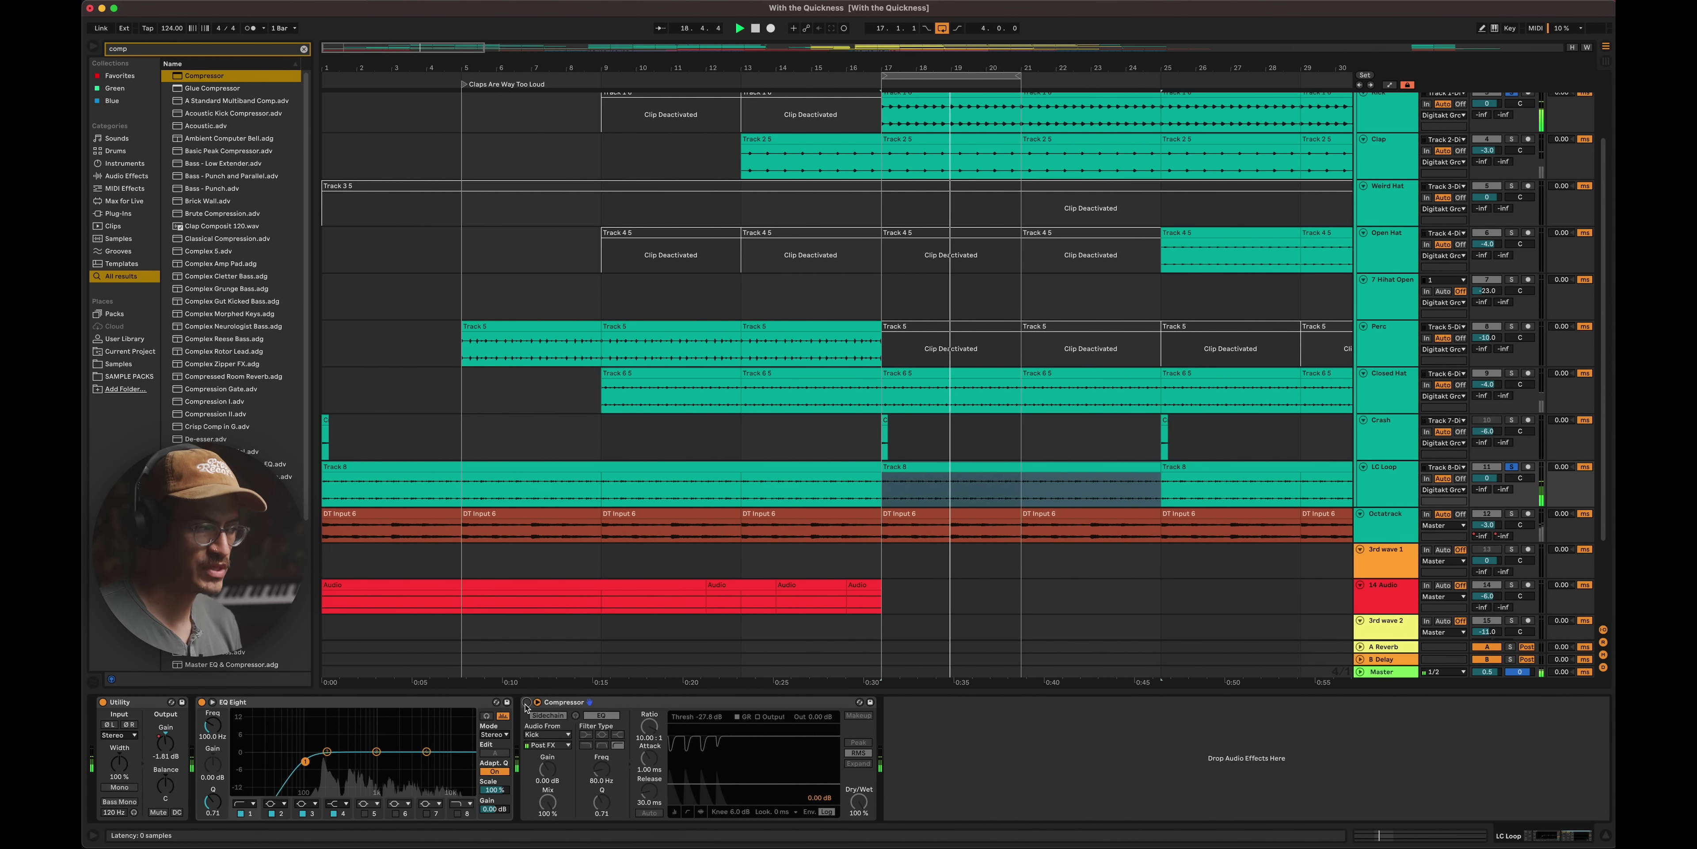
left_click(526, 703)
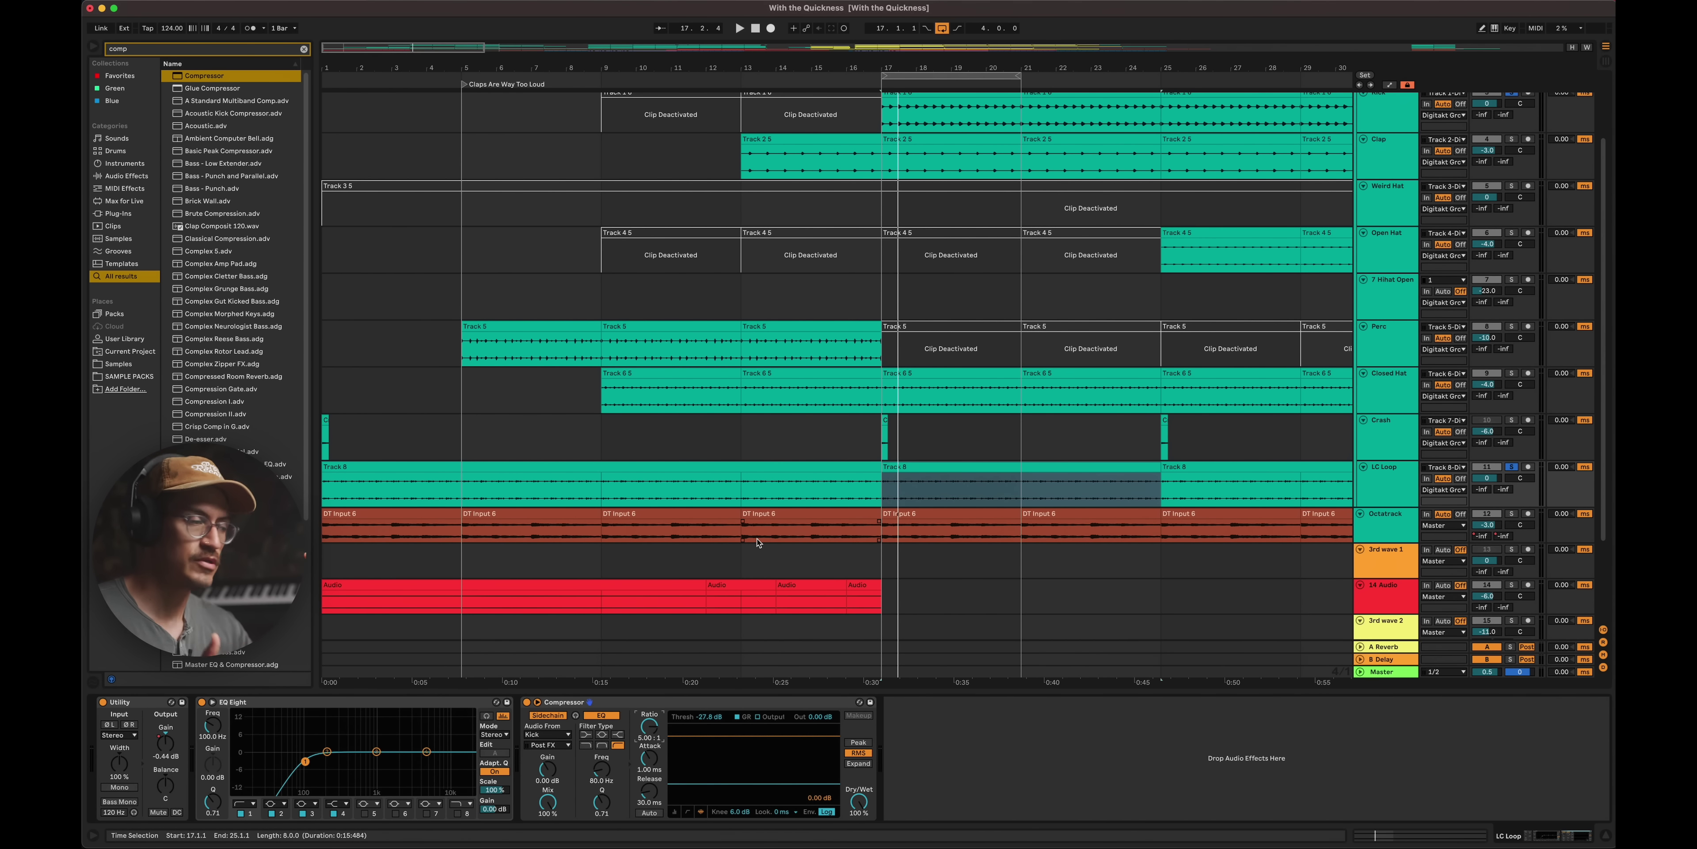
- Play the sidechained loop, clear the LC Loop solo to hear it in the mix, and raise the LC Loop track volume to 3.0 dB
key("space")
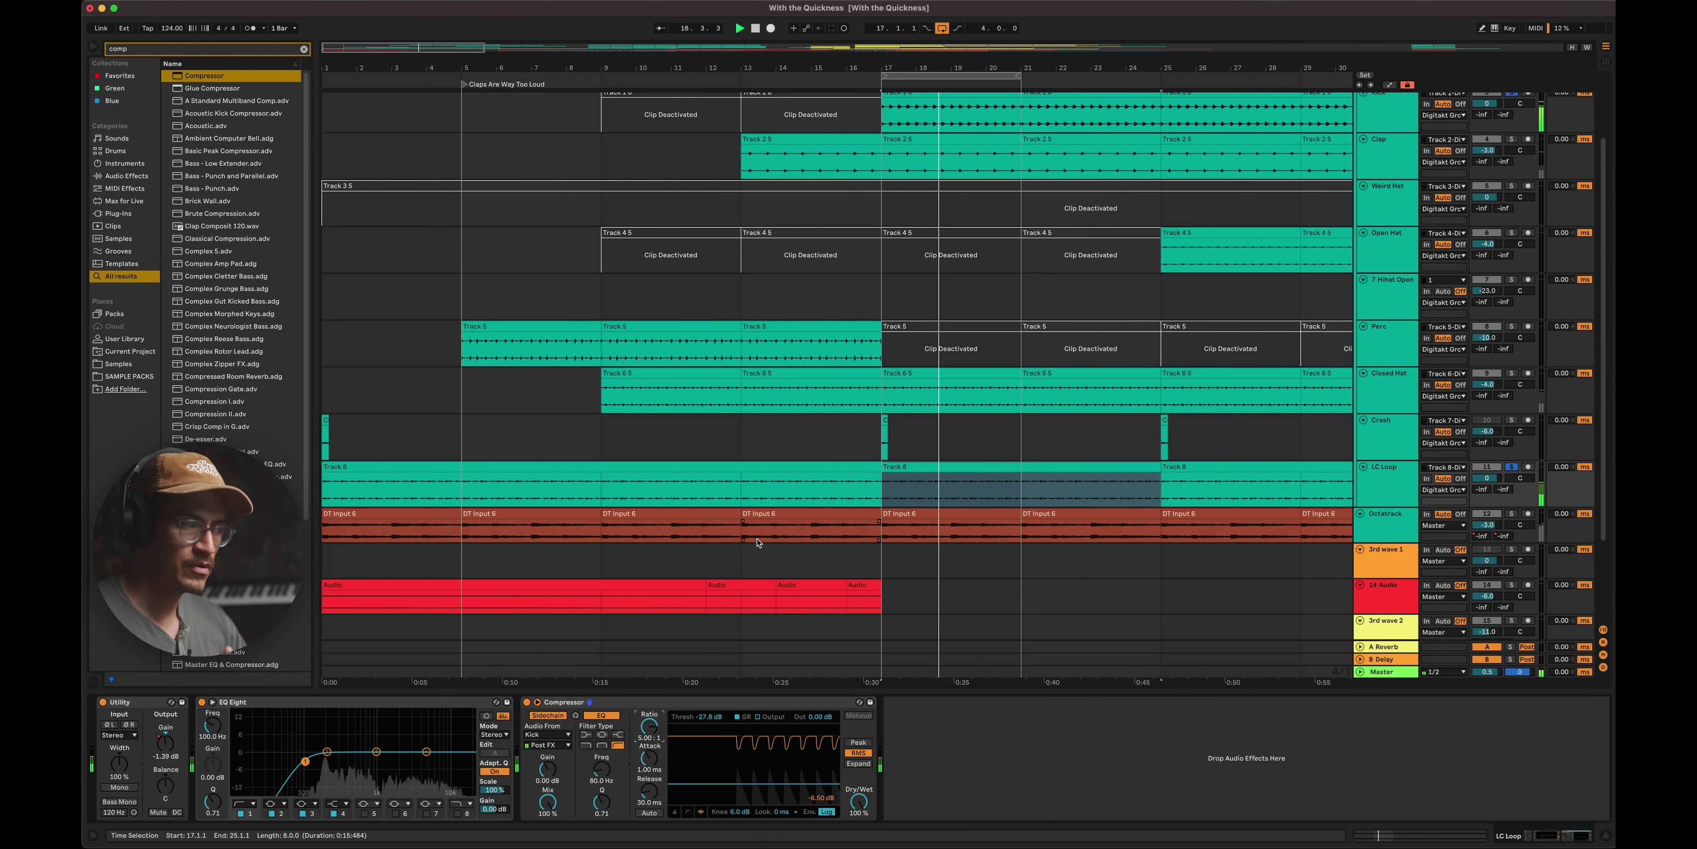
double_click(649, 762)
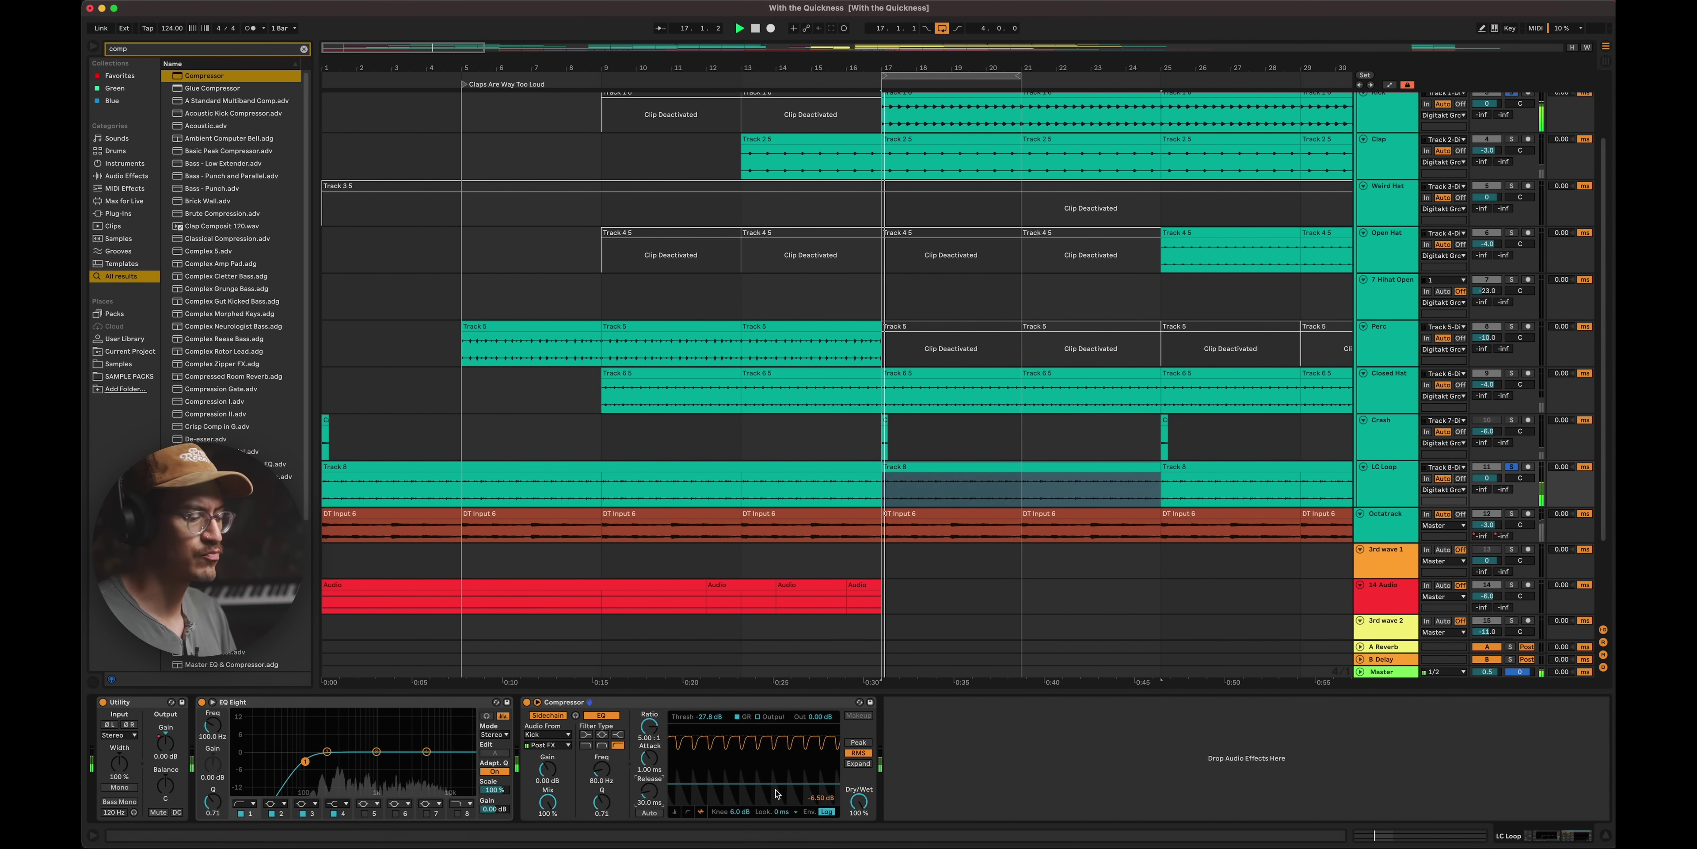
left_click(1512, 467)
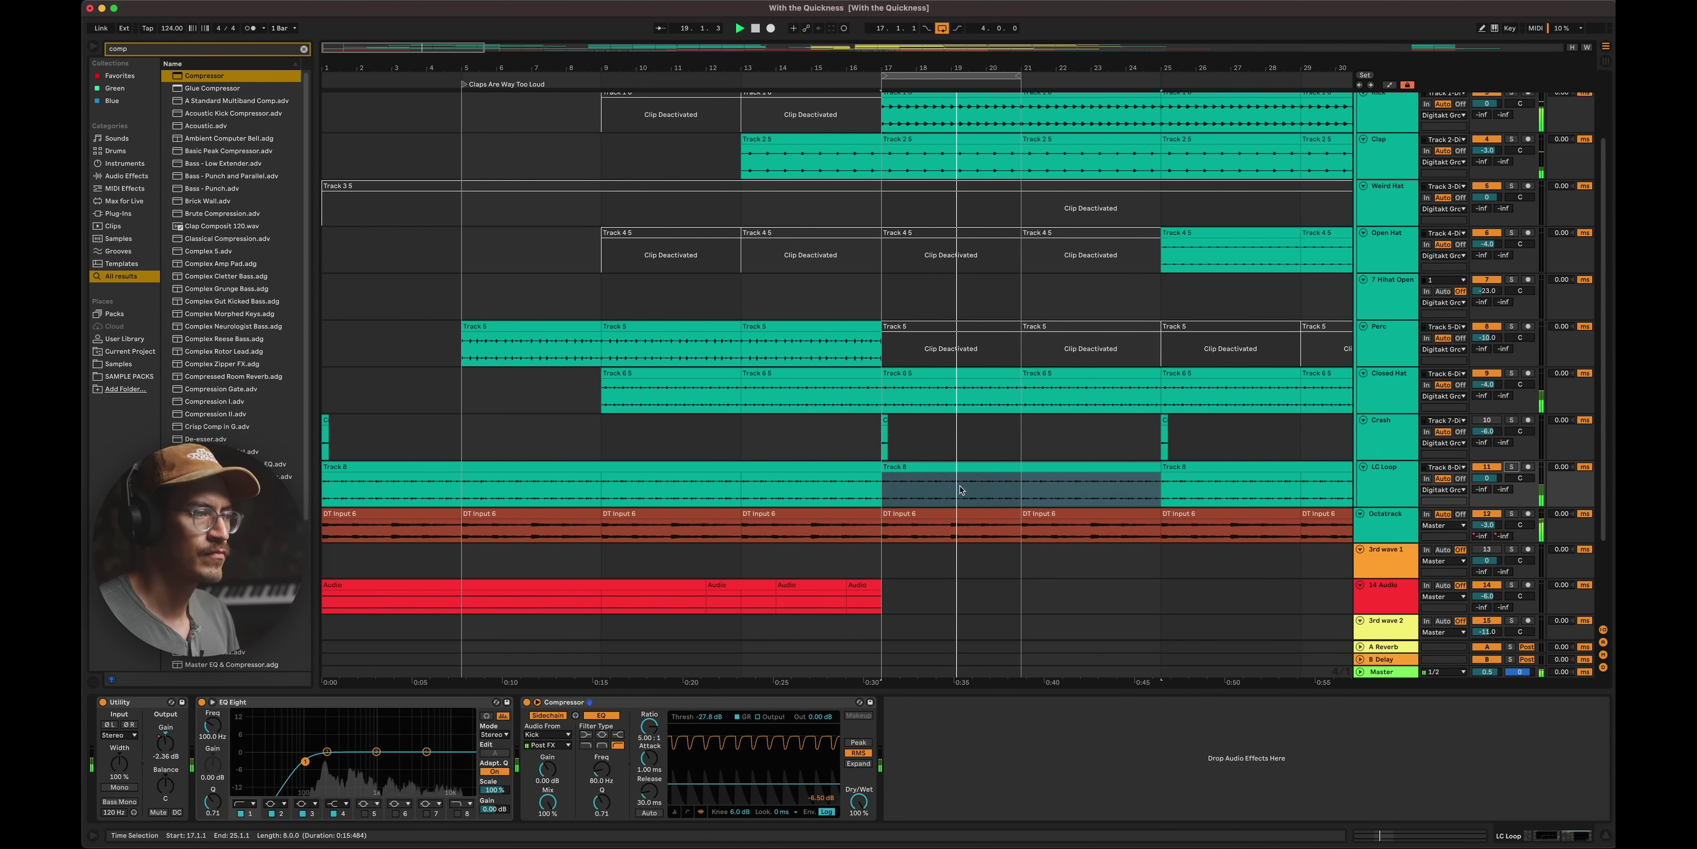
key("Tab")
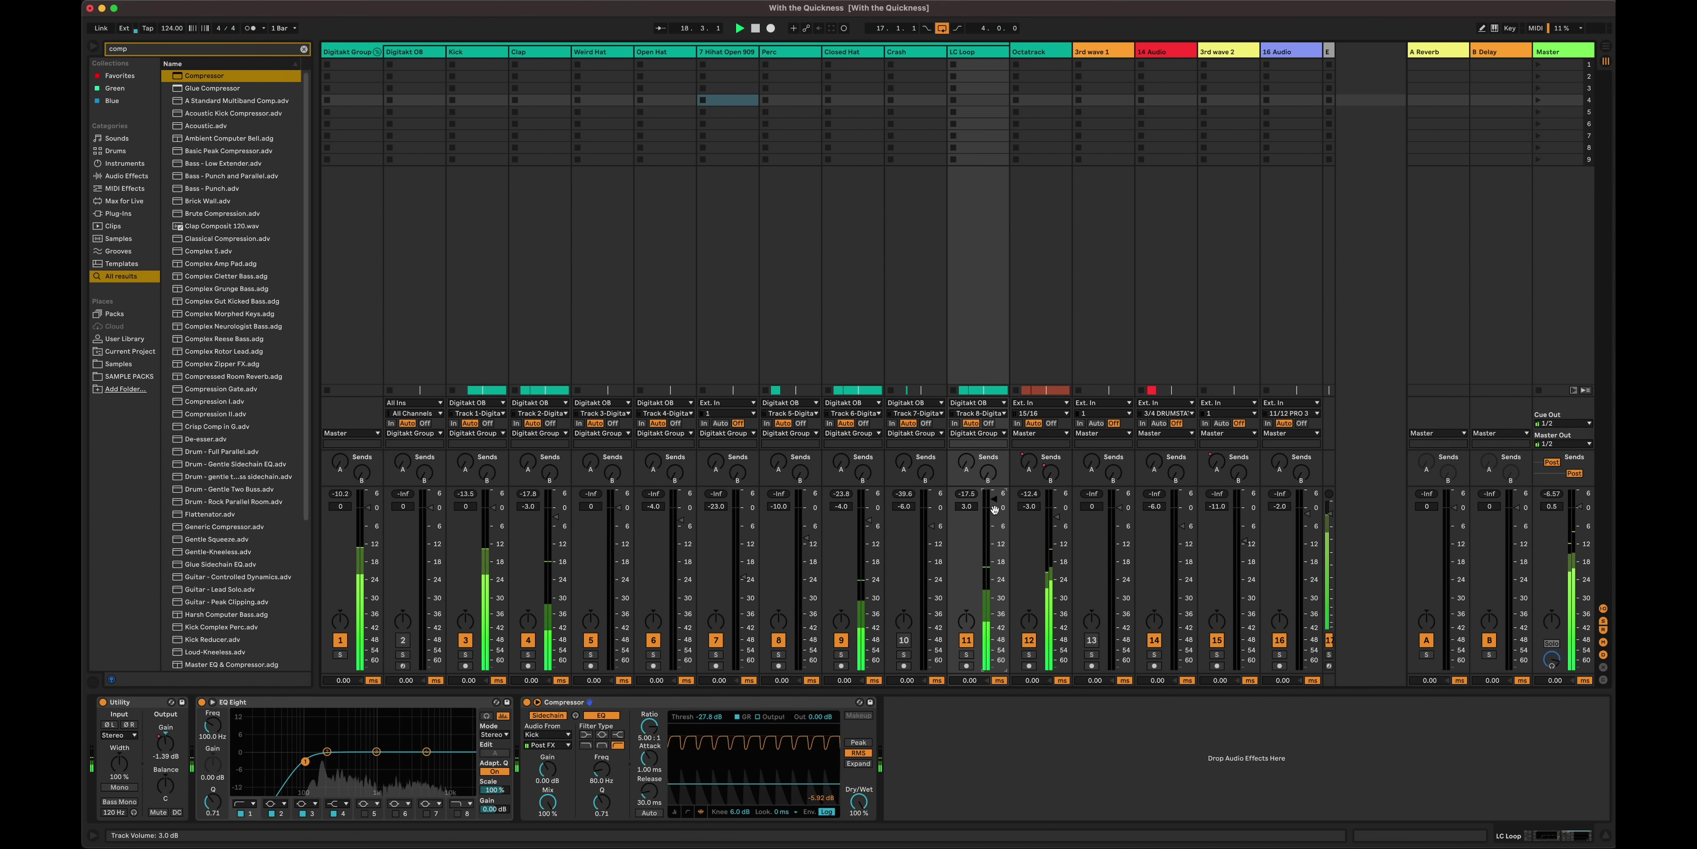
key("Tab")
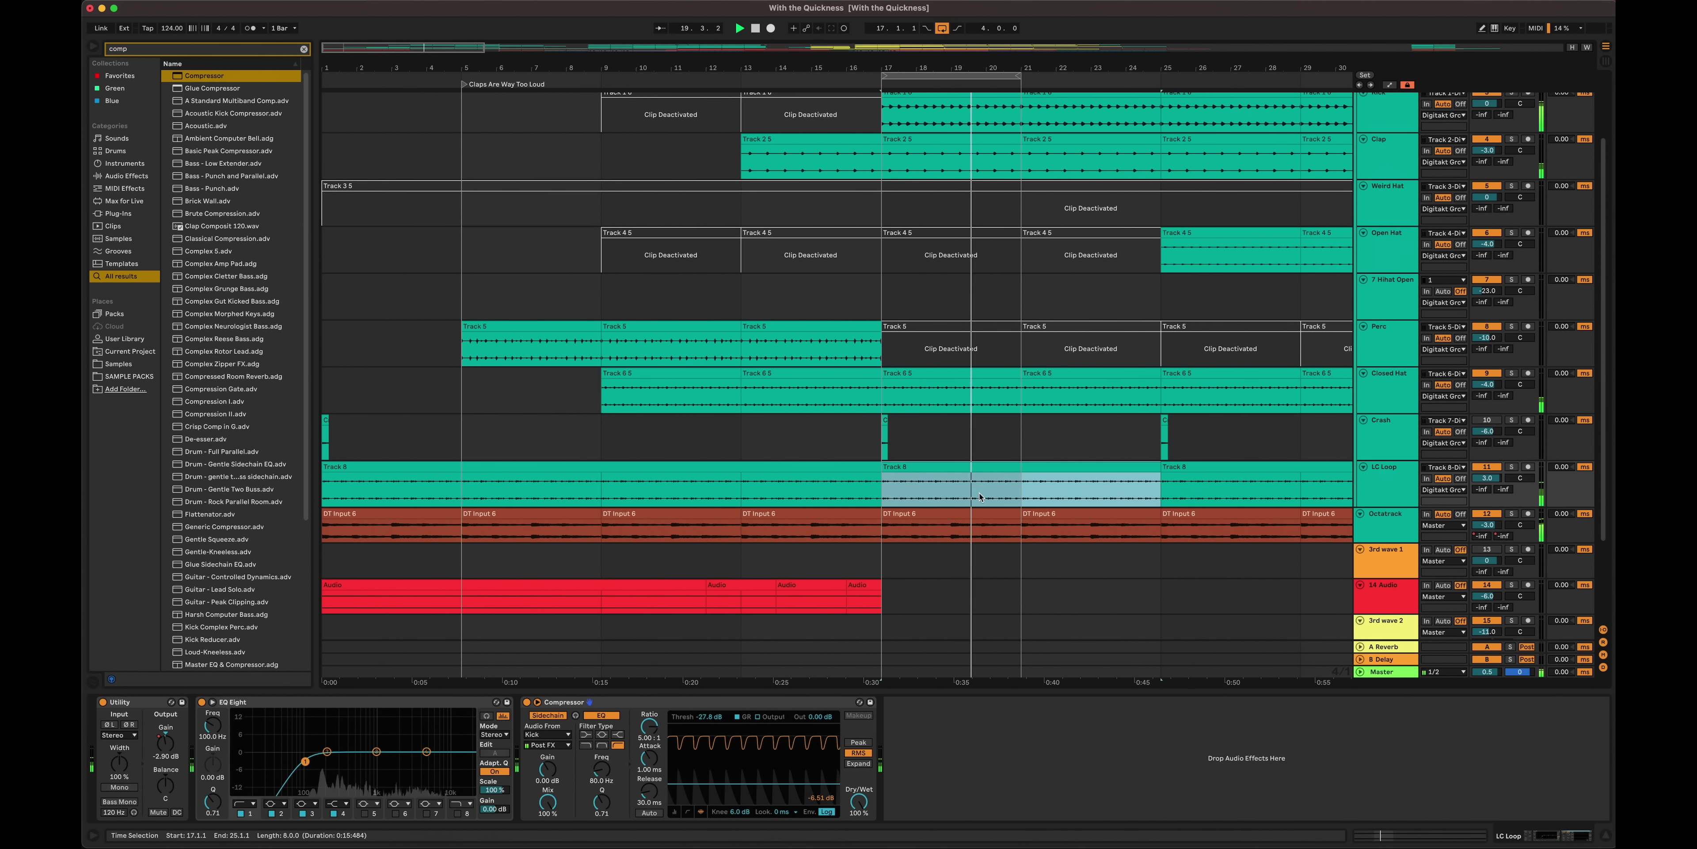
- Stop playback, review the remaining mix notes for the track in the Notes app, and return to Ableton Live
key("space")
key("super+Tab")
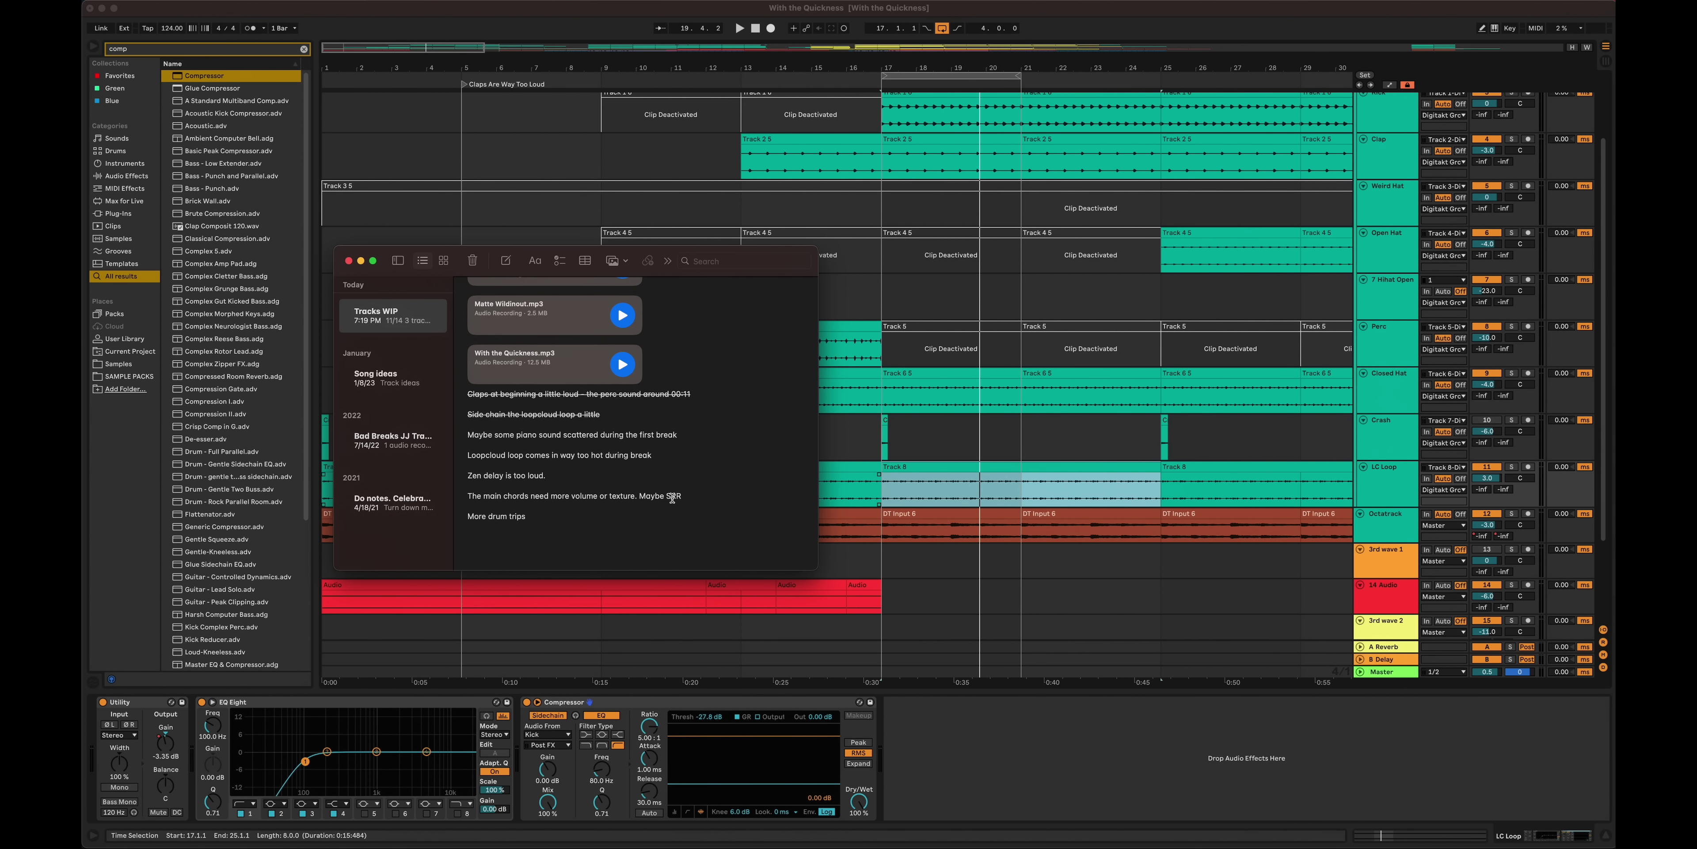
key("super+Tab")
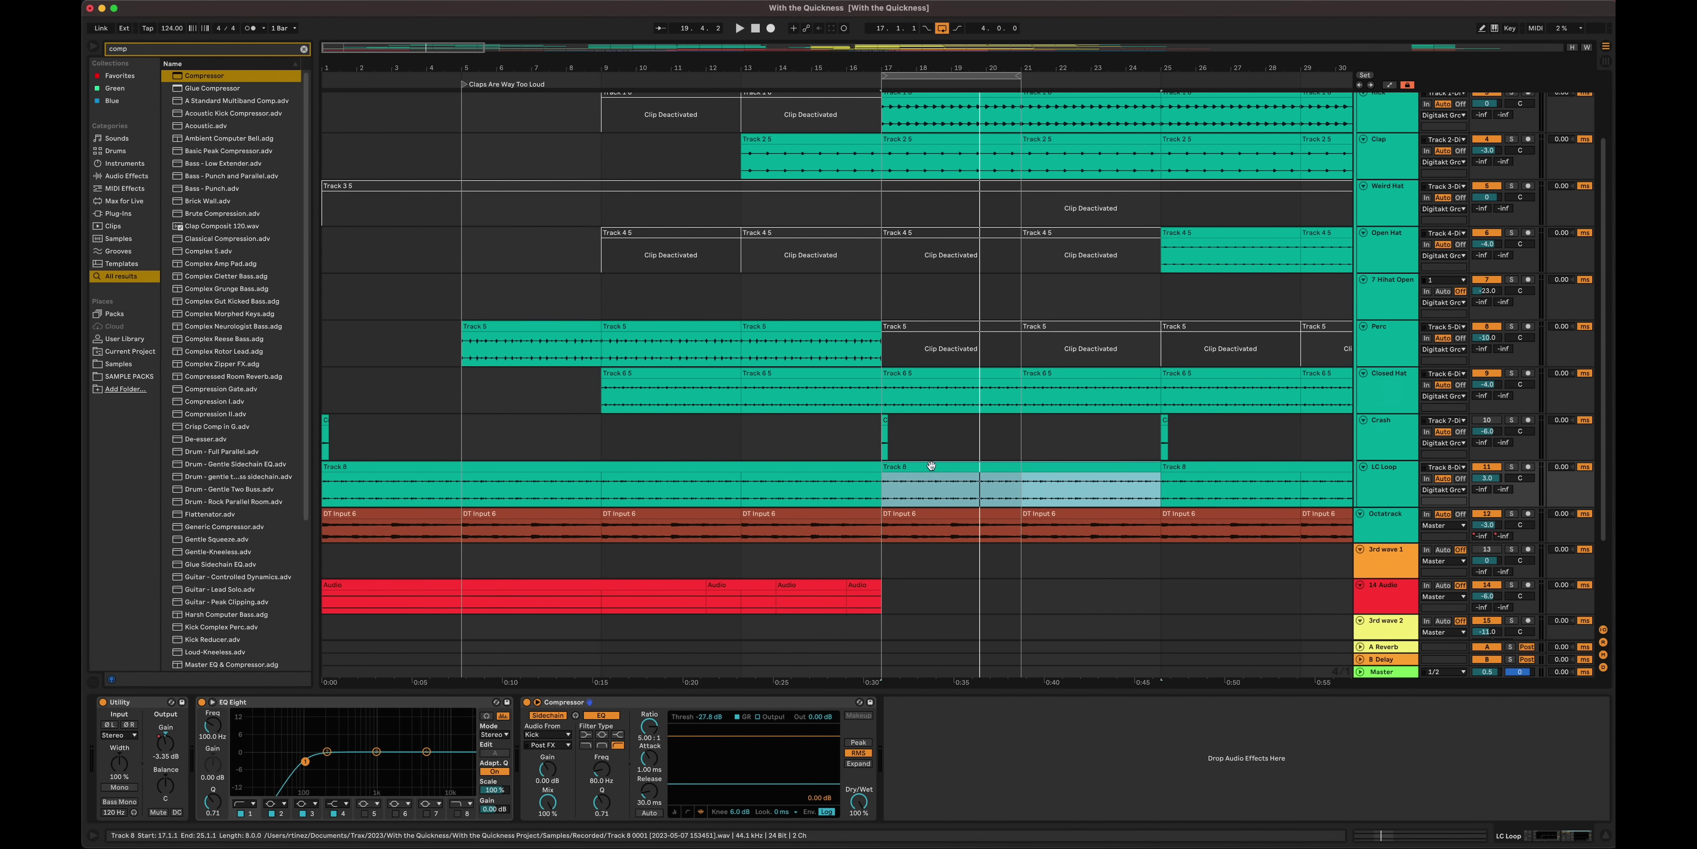
- Solo the Octatrack track and loop playback over its DT Input clip from bar 17 to bar 21
left_click(915, 513)
key("super+l")
left_click(1511, 513)
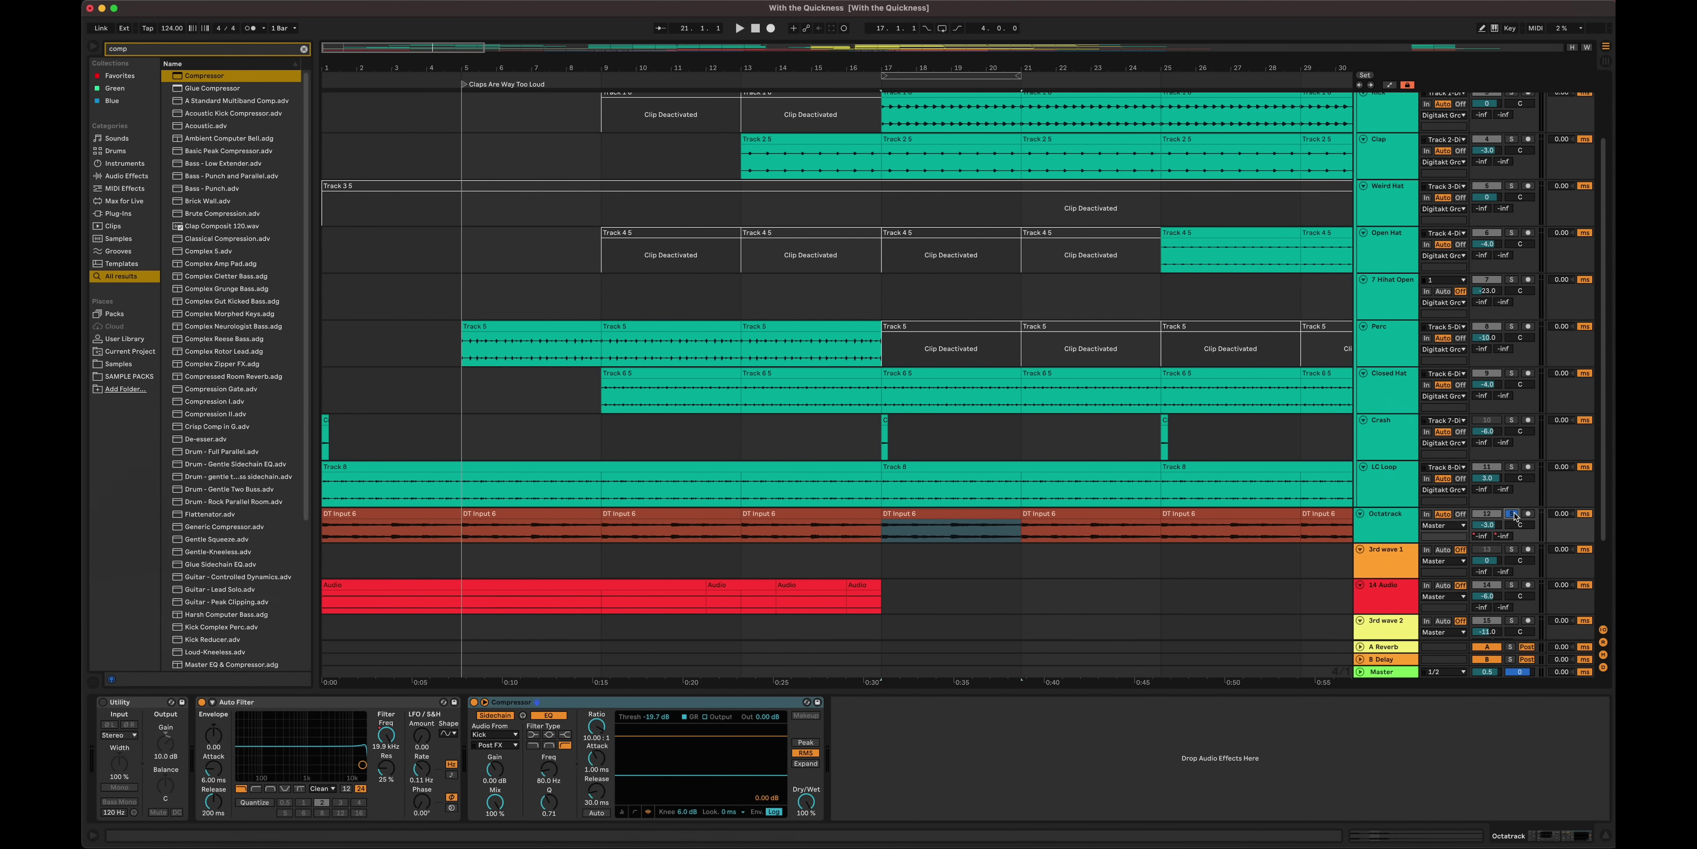
key("space")
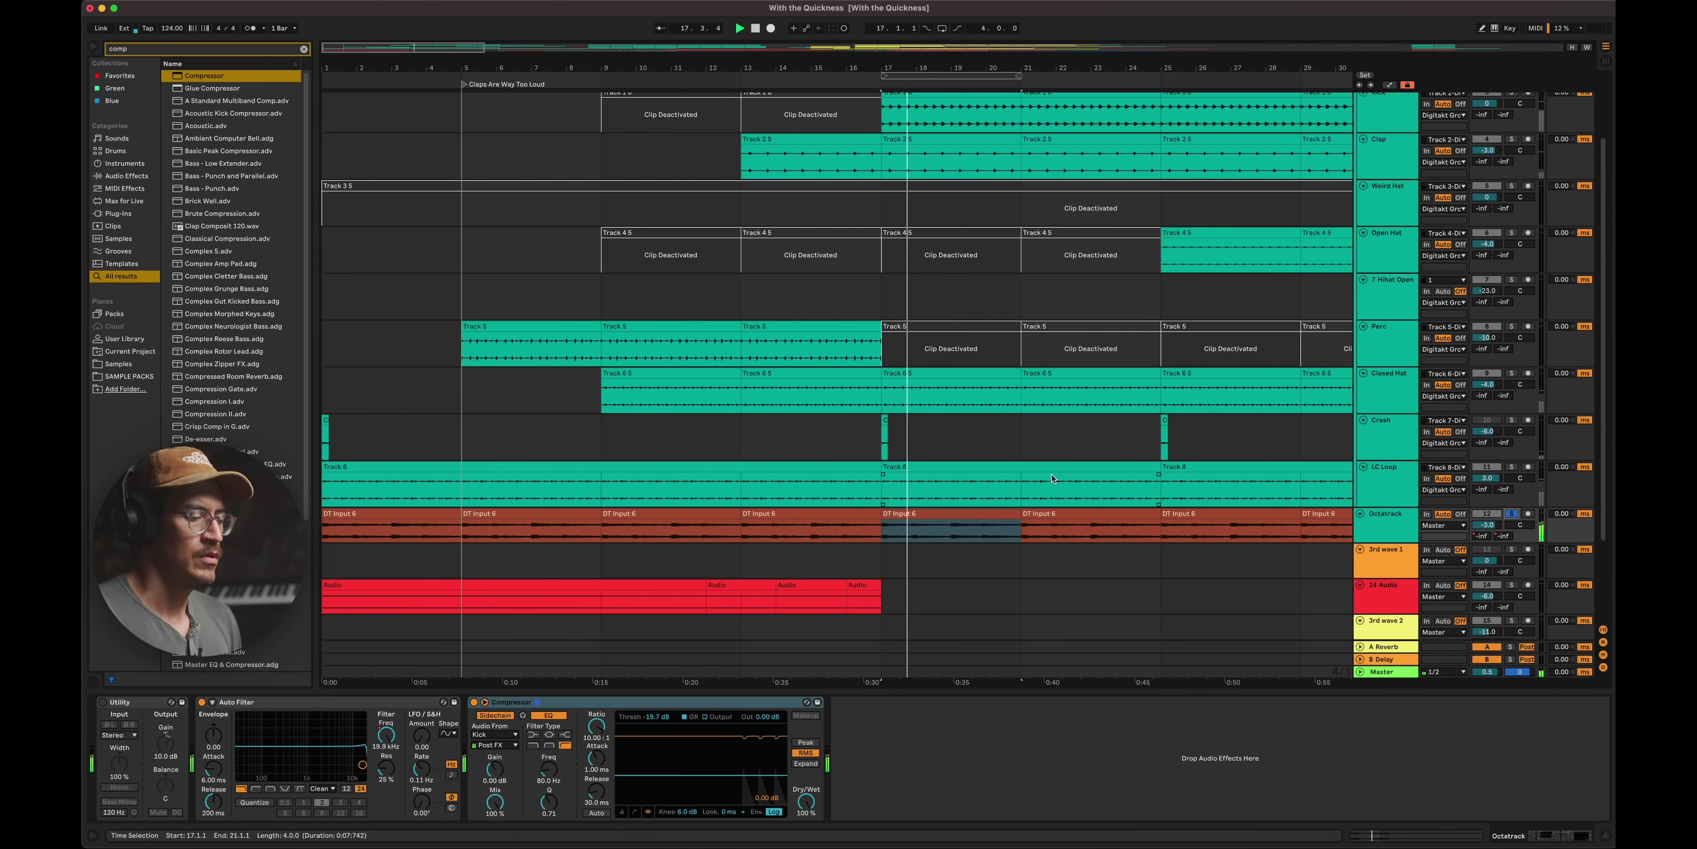
key("super+l")
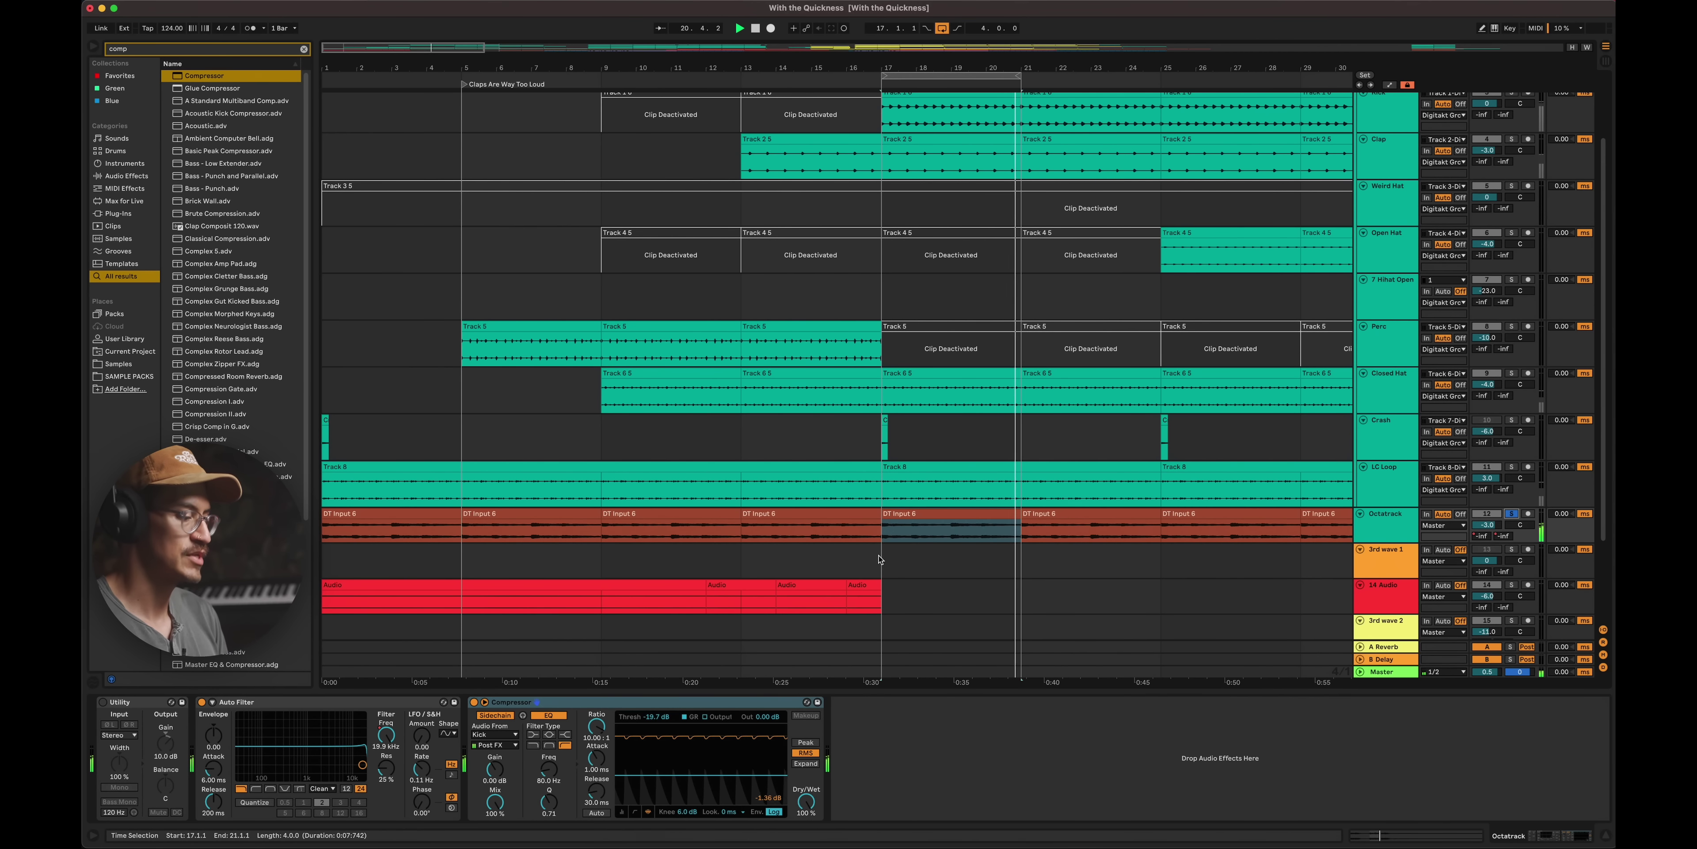
- Try an EQ Eight after the Compressor on the Octatrack track, with its low-cut band at 100 Hz
key("super+f")
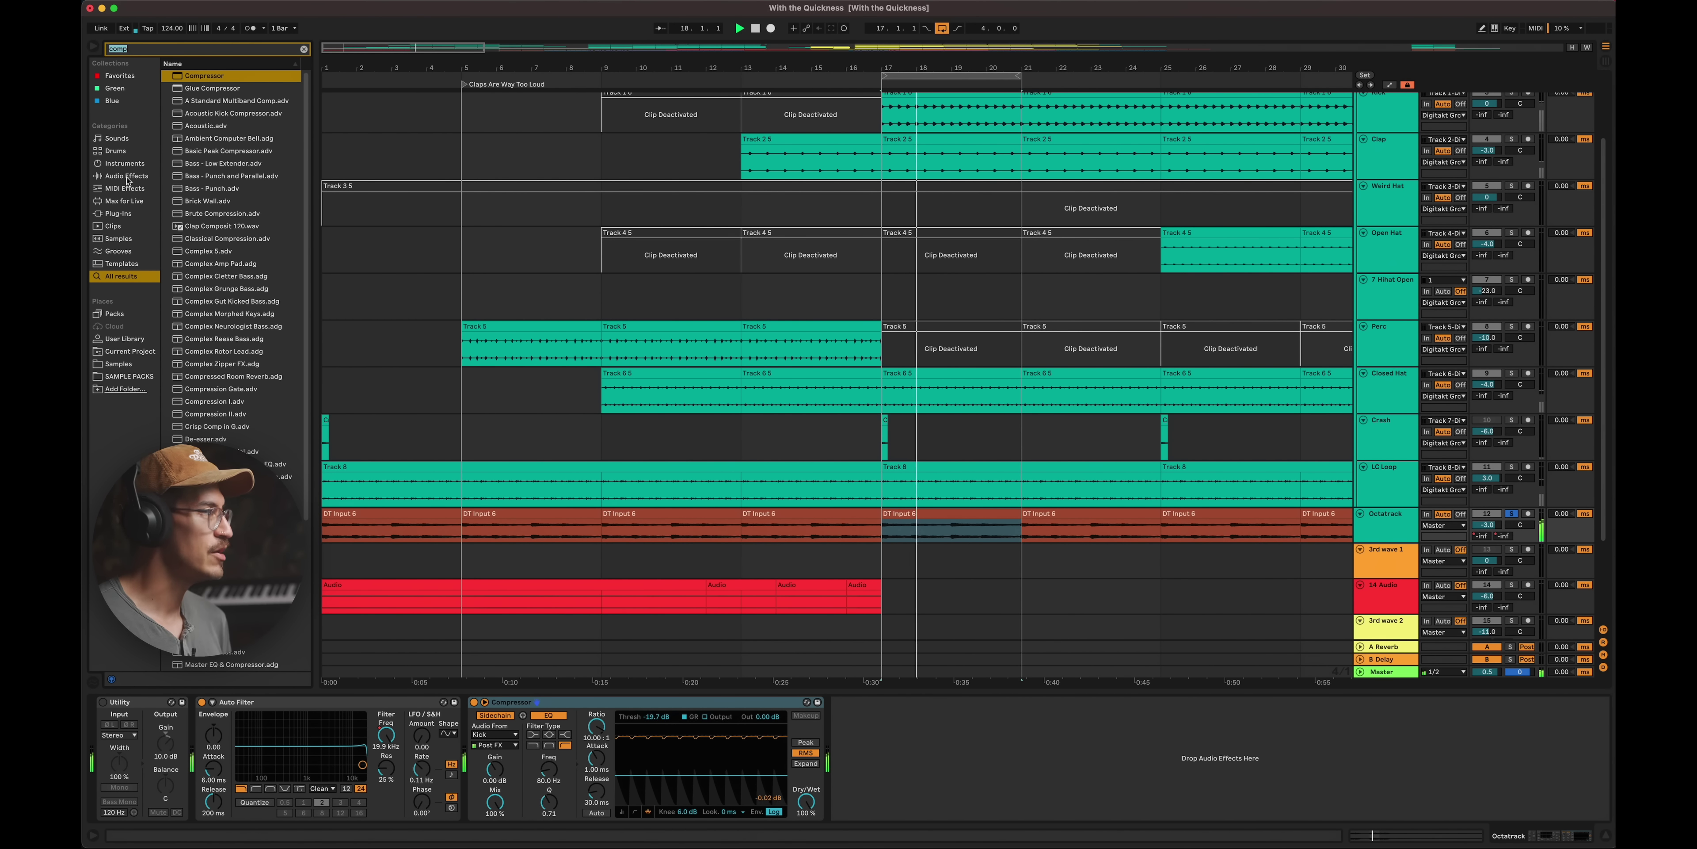
type("eight")
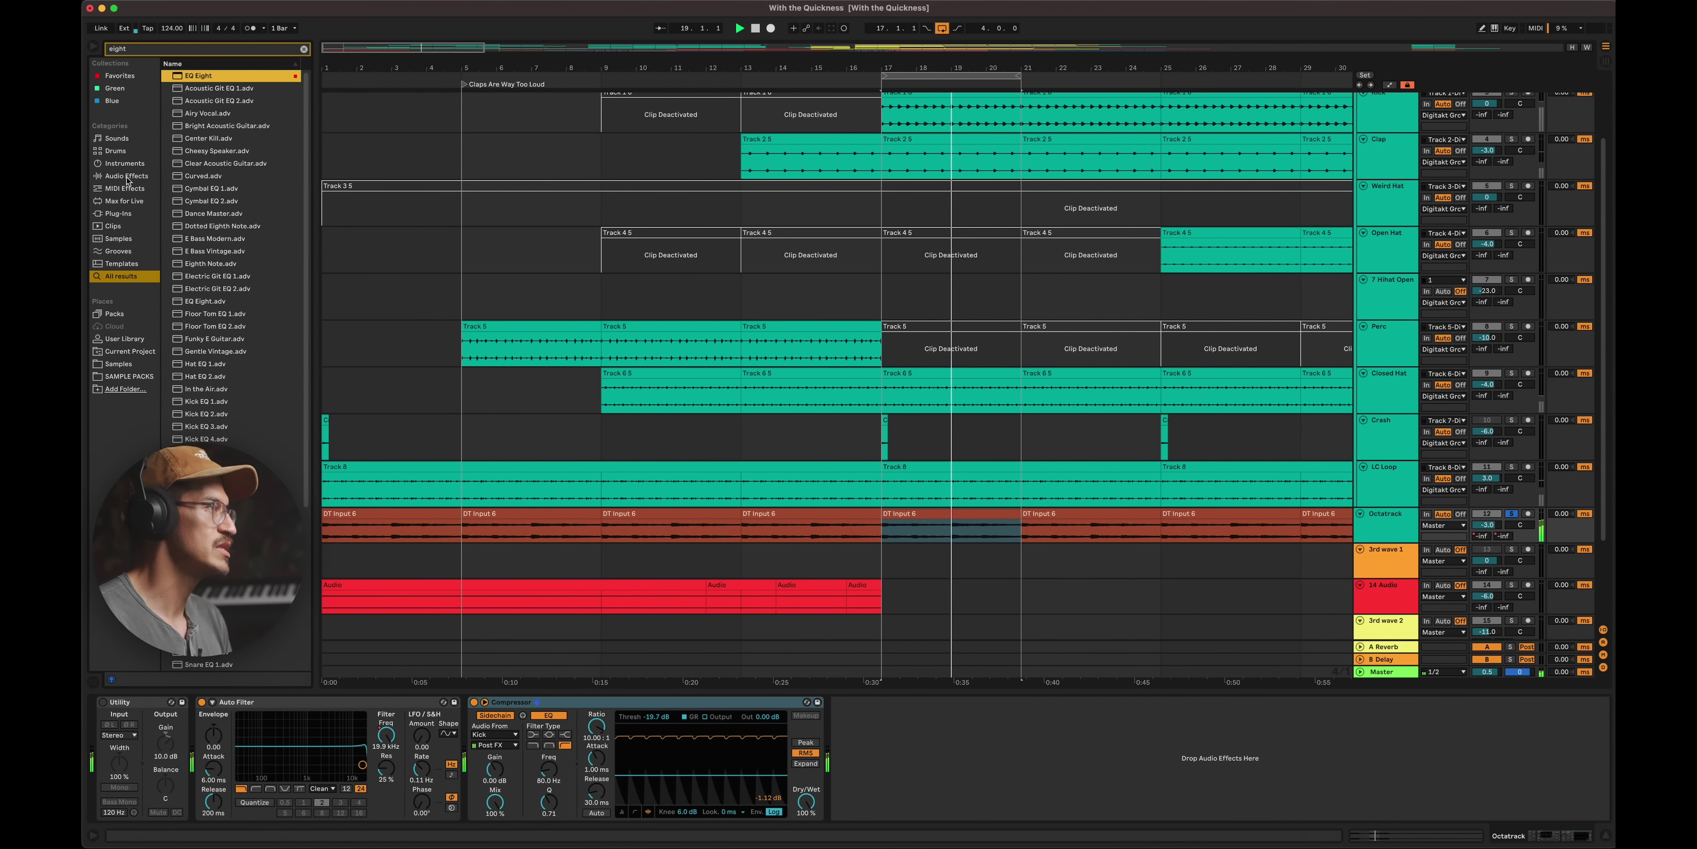
key("Return")
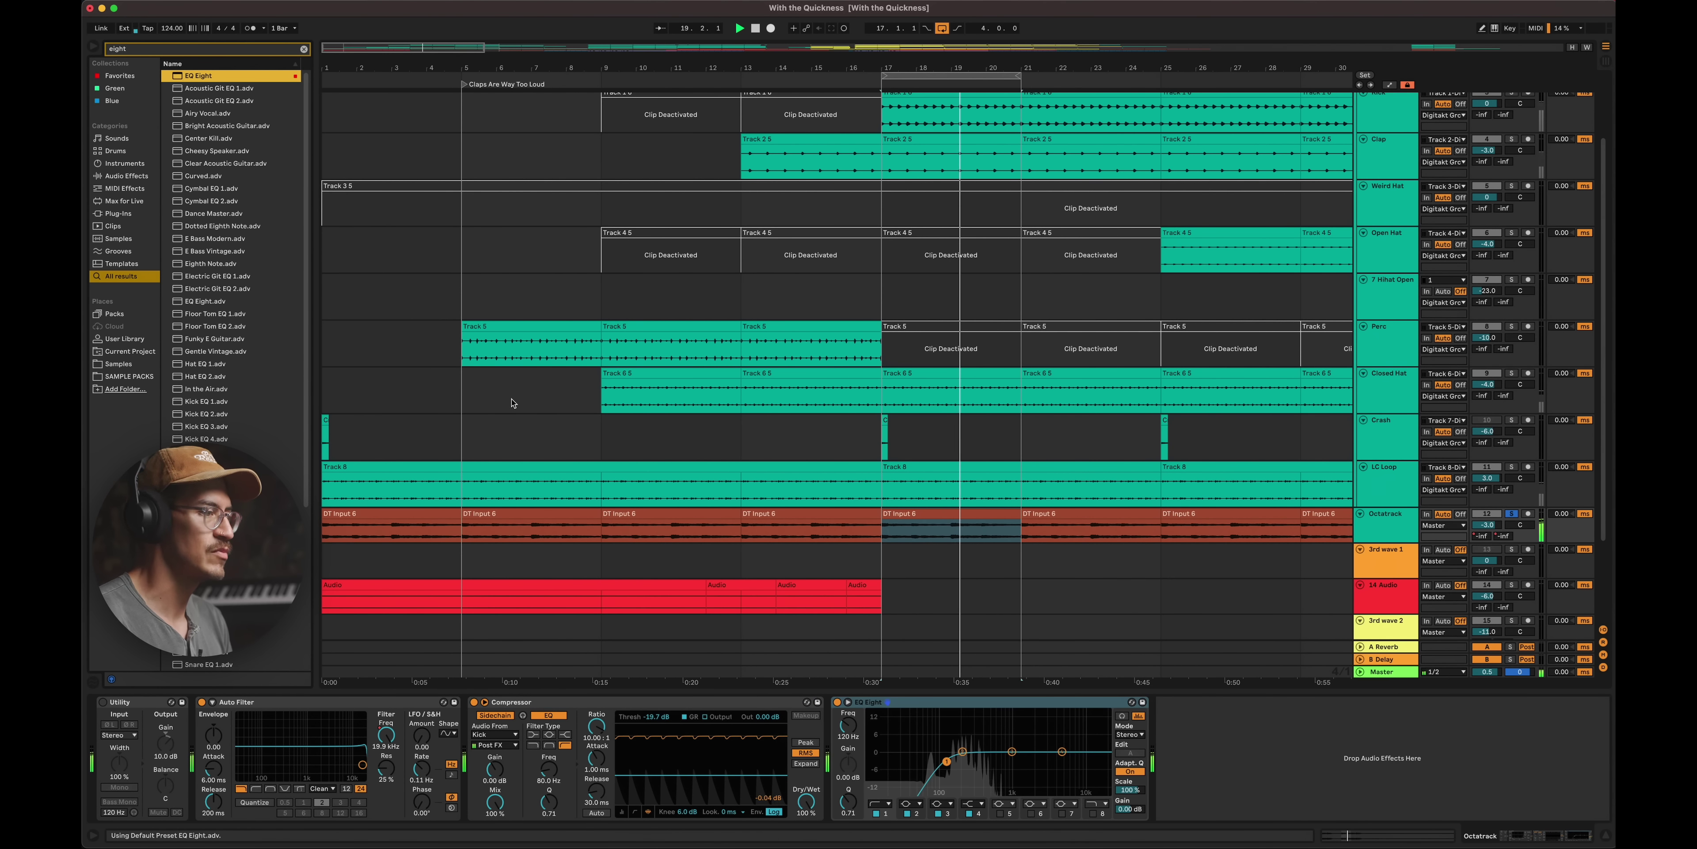
left_click(880, 803)
left_click(865, 726)
left_click(846, 729)
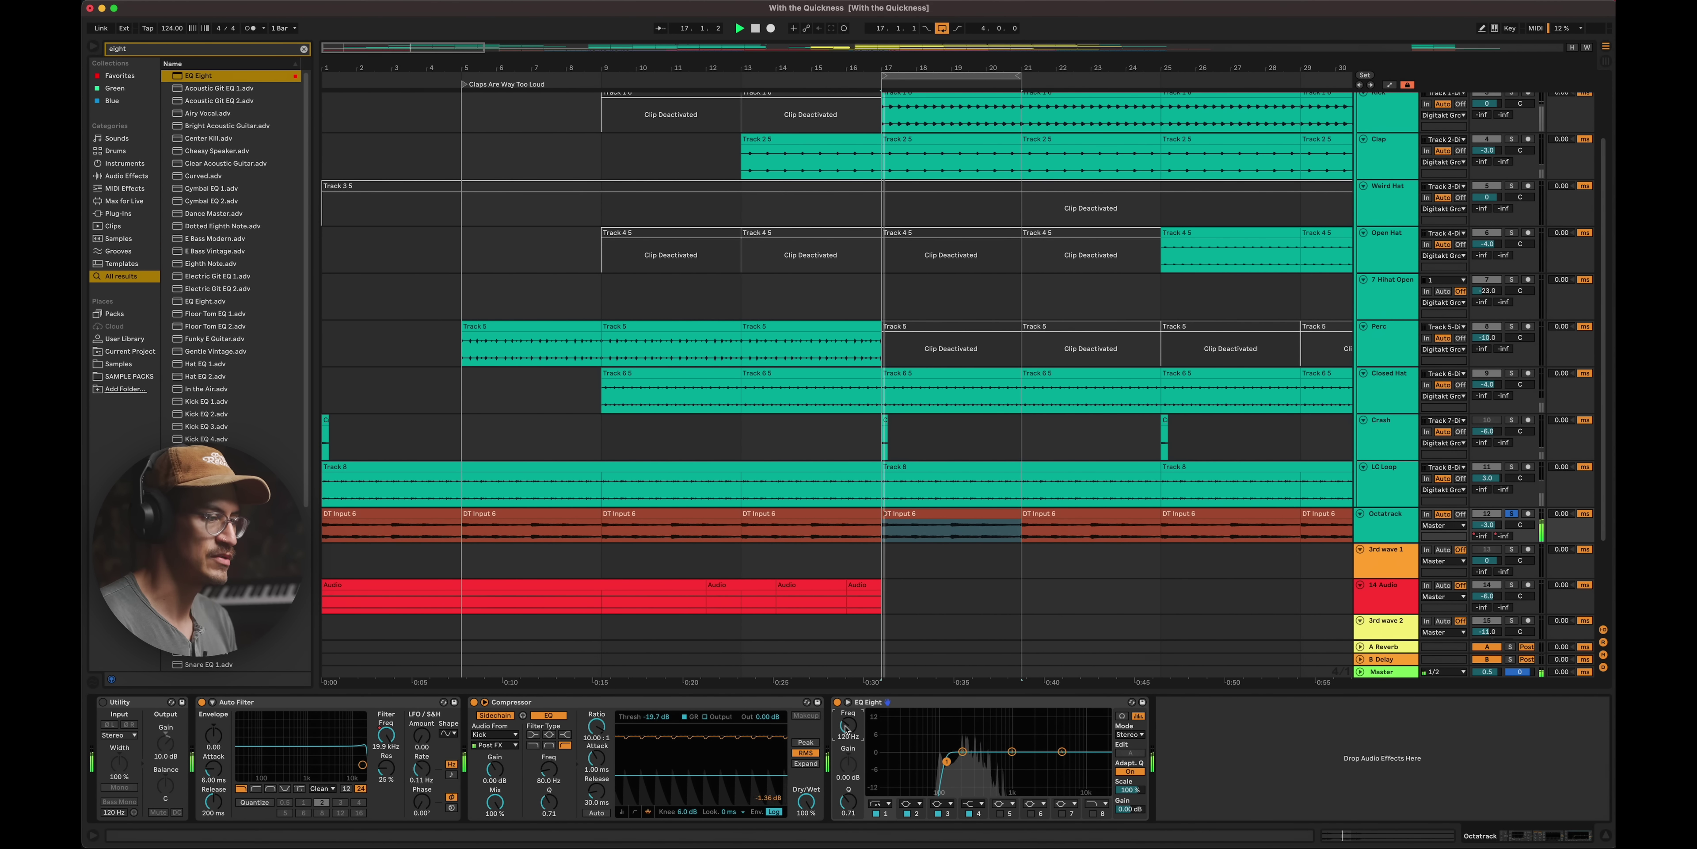
type("100")
key("Return")
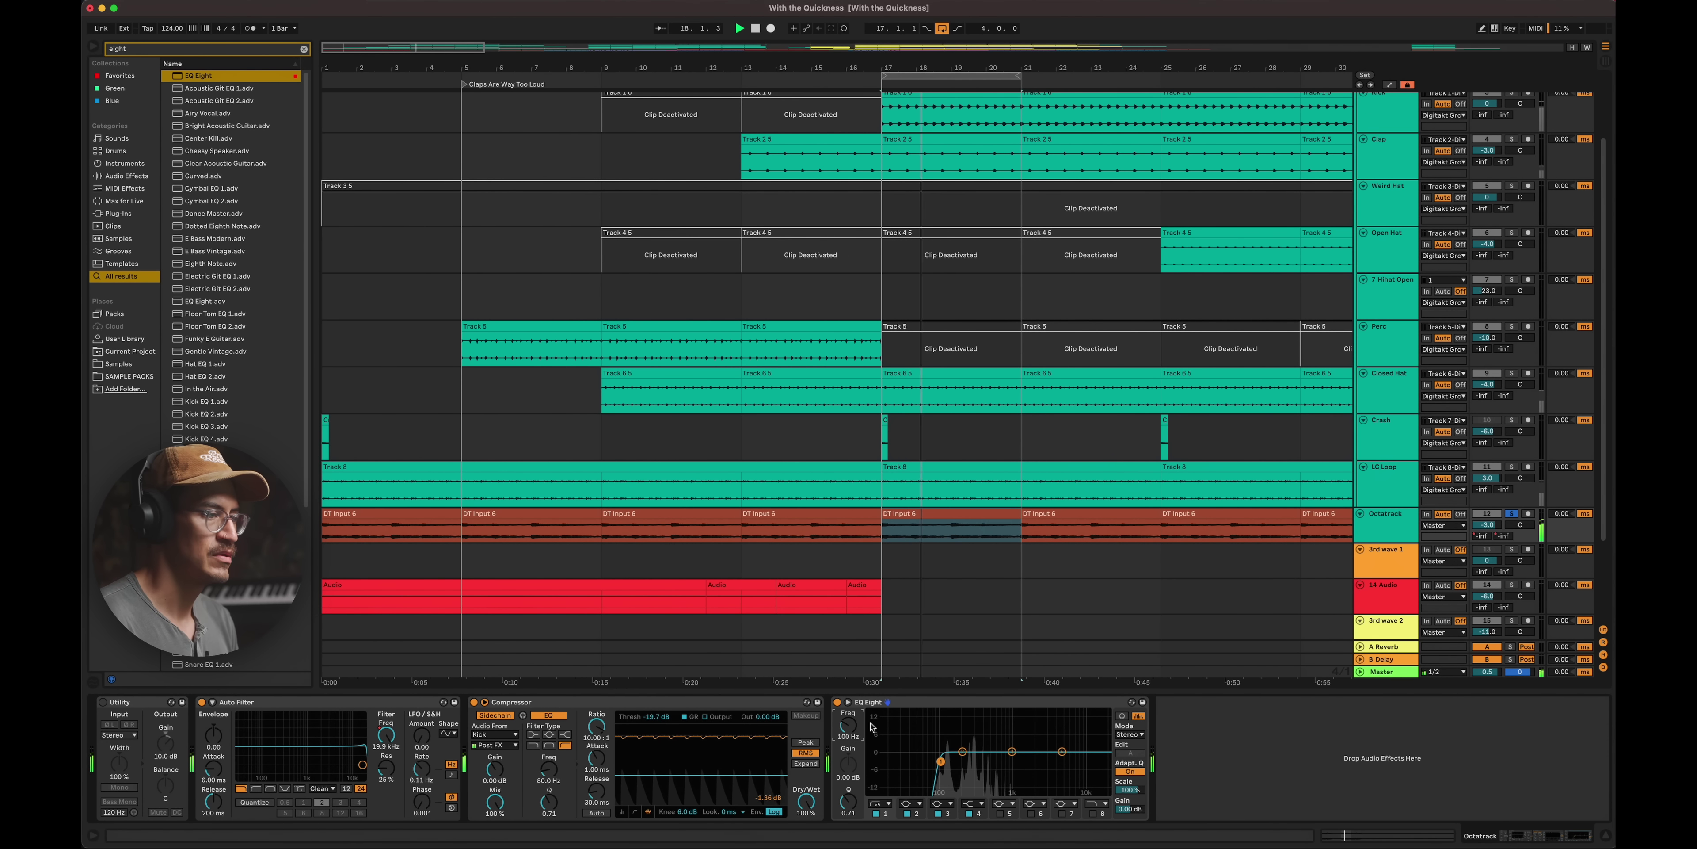
- Try a wide EQ Eight boost of about 14.8 dB in the Octatrack's upper mids, and remove the EQ Eight
mouse_move(1013, 755)
left_mouse_down()
mouse_move(1023, 713)
mouse_move(1064, 713)
mouse_move(1027, 738)
mouse_move(1027, 710)
mouse_move(1027, 782)
left_mouse_up()
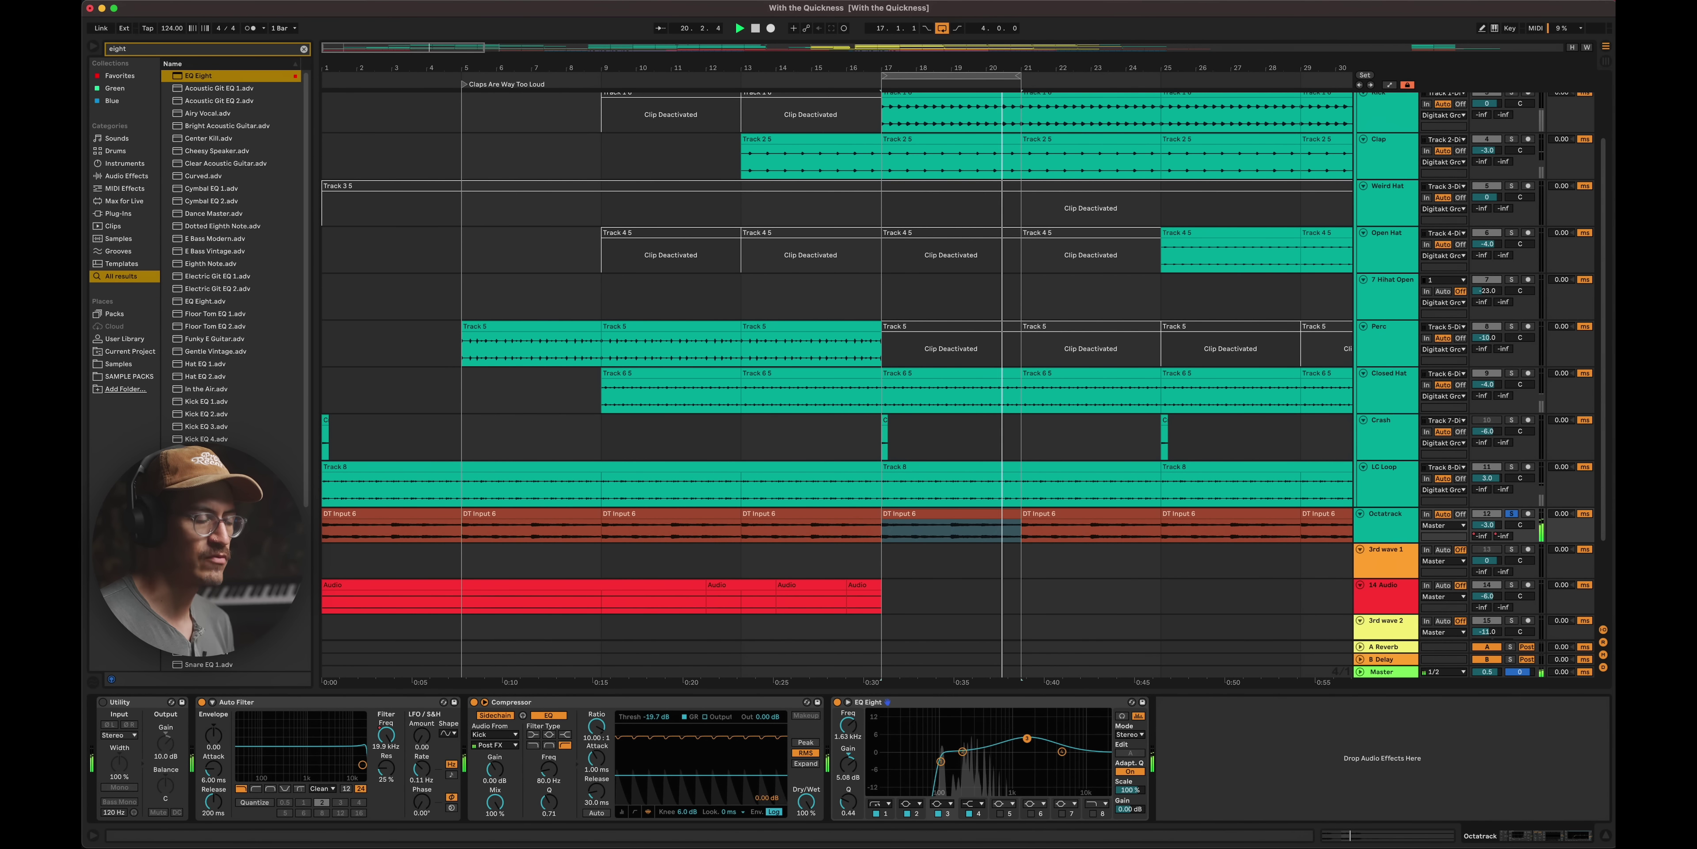
mouse_move(1020, 712)
left_mouse_down()
mouse_move(1024, 771)
mouse_move(1020, 726)
mouse_move(1066, 730)
mouse_move(1039, 729)
mouse_move(1049, 712)
left_mouse_up()
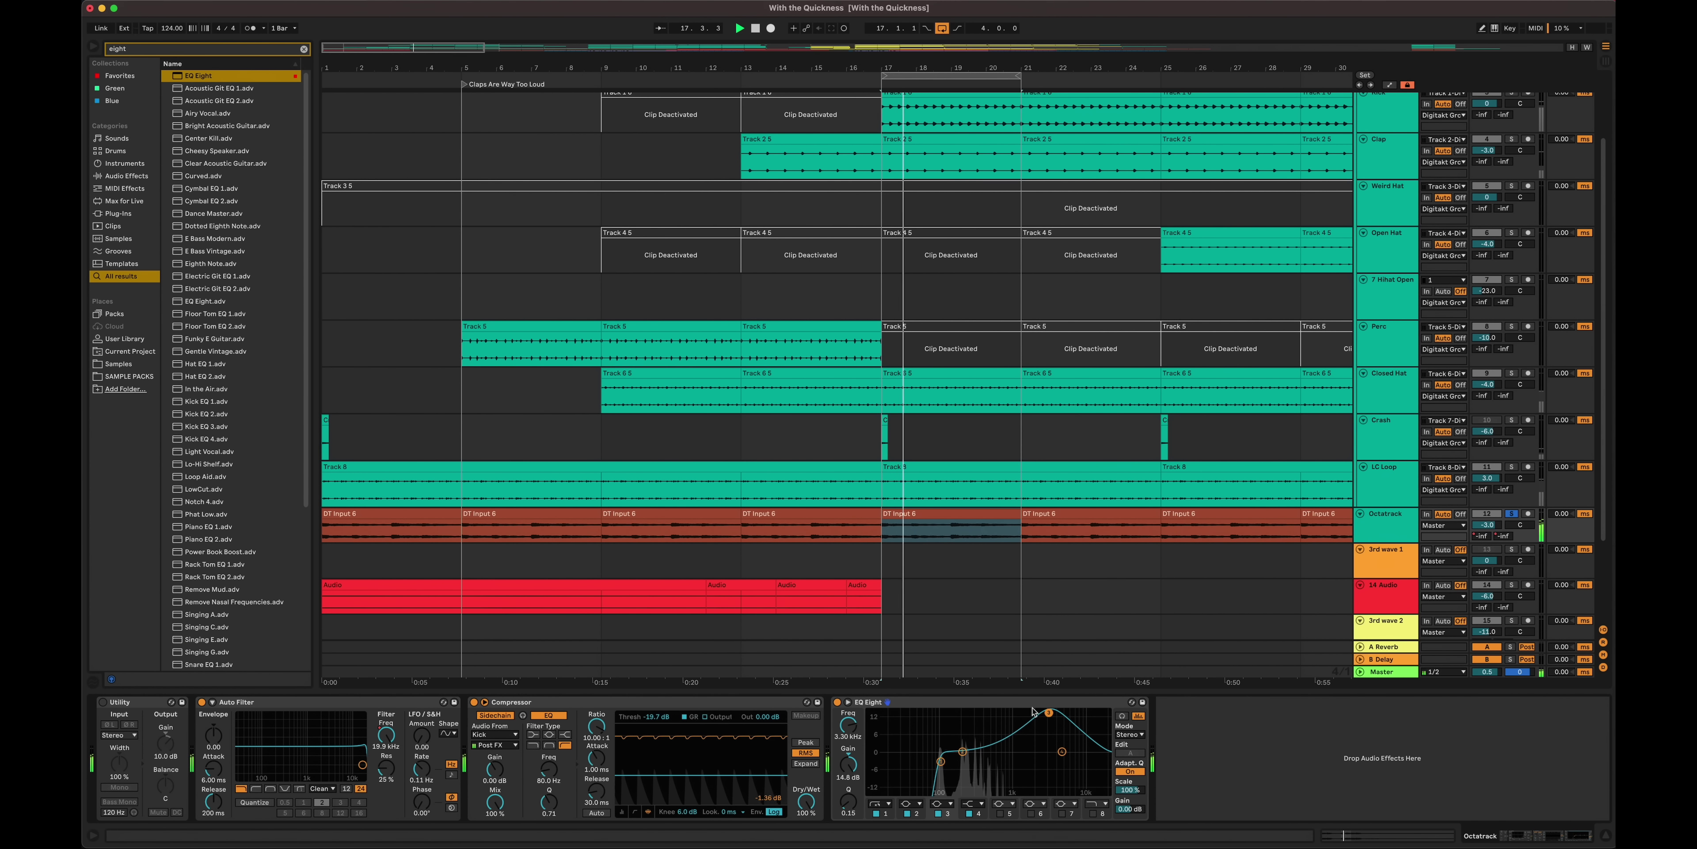
key("Delete")
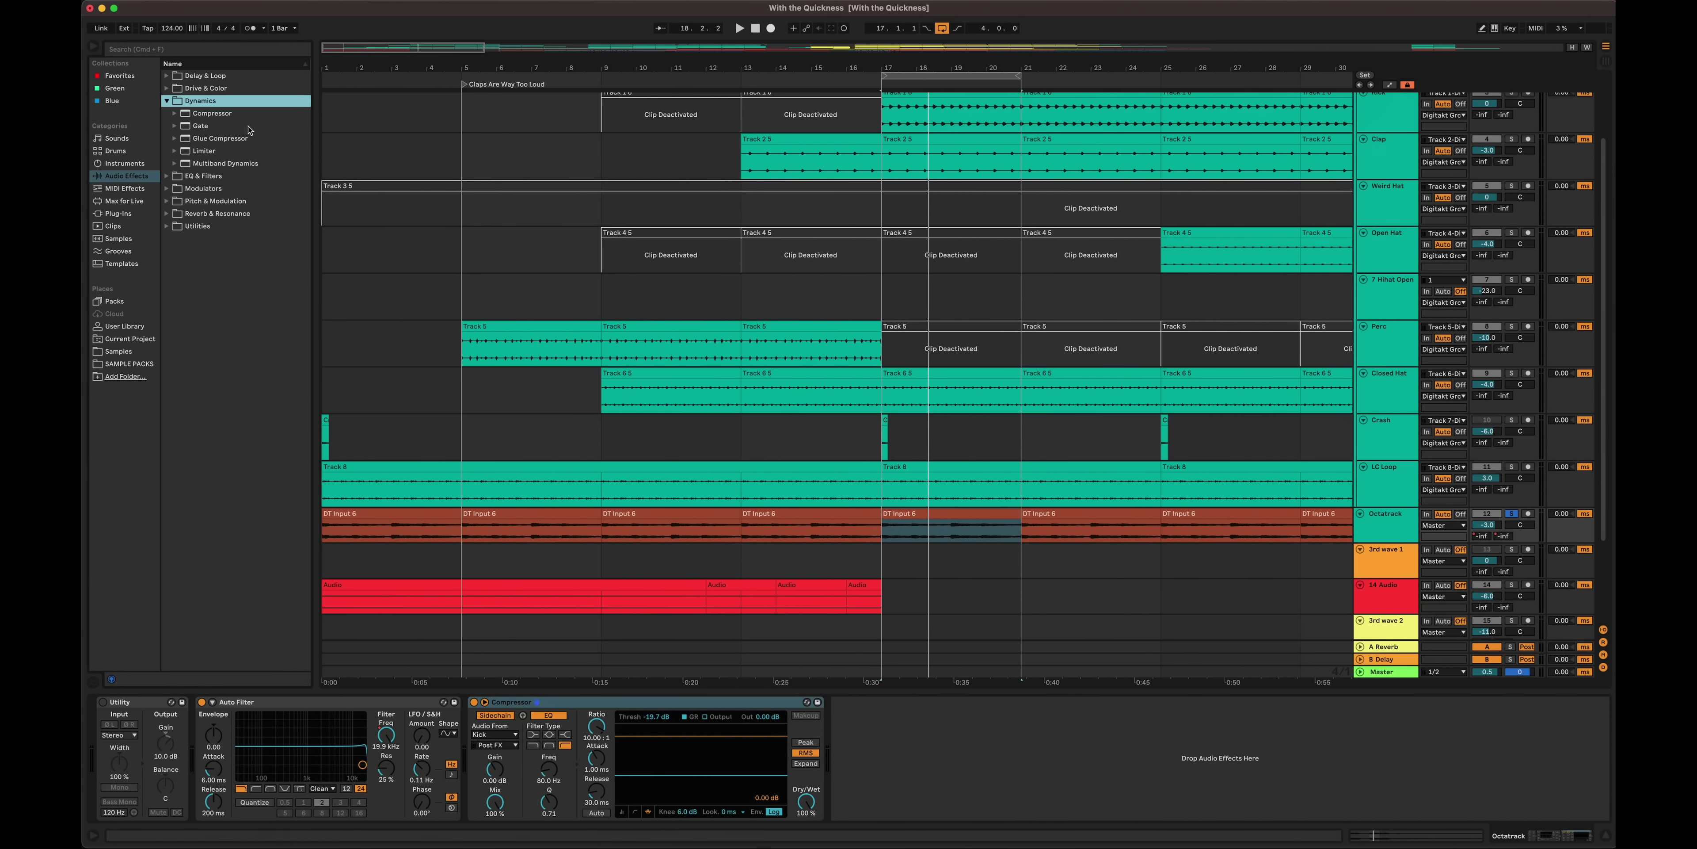
- Find Redux among the Drive & Color audio effects and insert it between the Auto Filter and Compressor on the Octatrack track
key("Left")
key("Up")
key("Right")
key("Down")
key("Down")
key("Down")
key("Down")
key("Down")
key("Down")
key("Down")
key("Down")
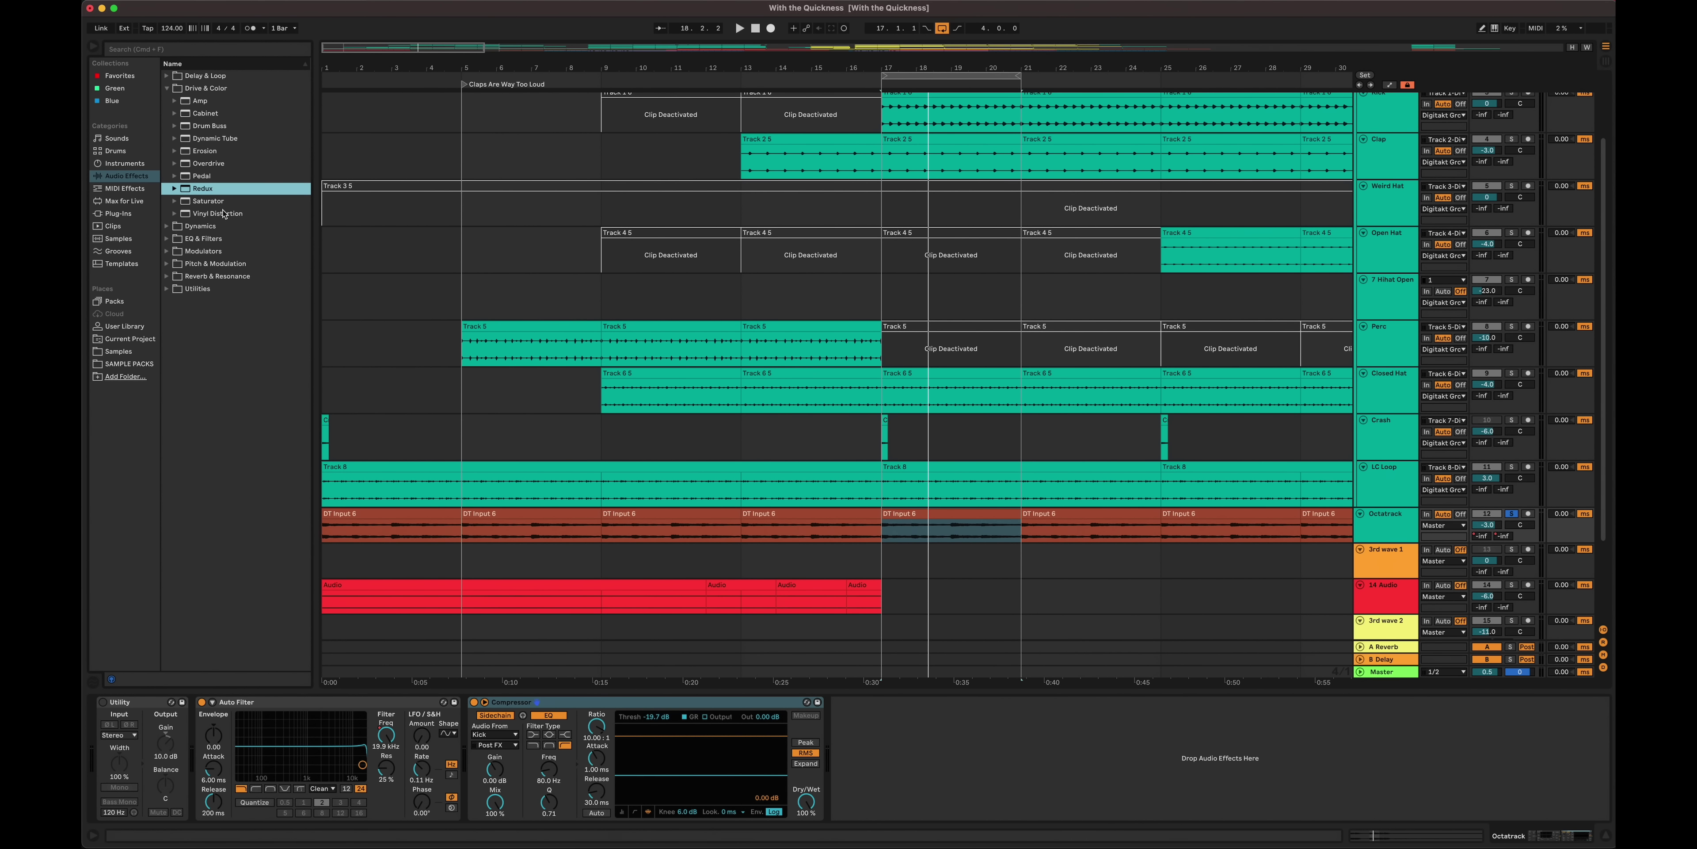
left_click_drag(756, 666, 528, 779)
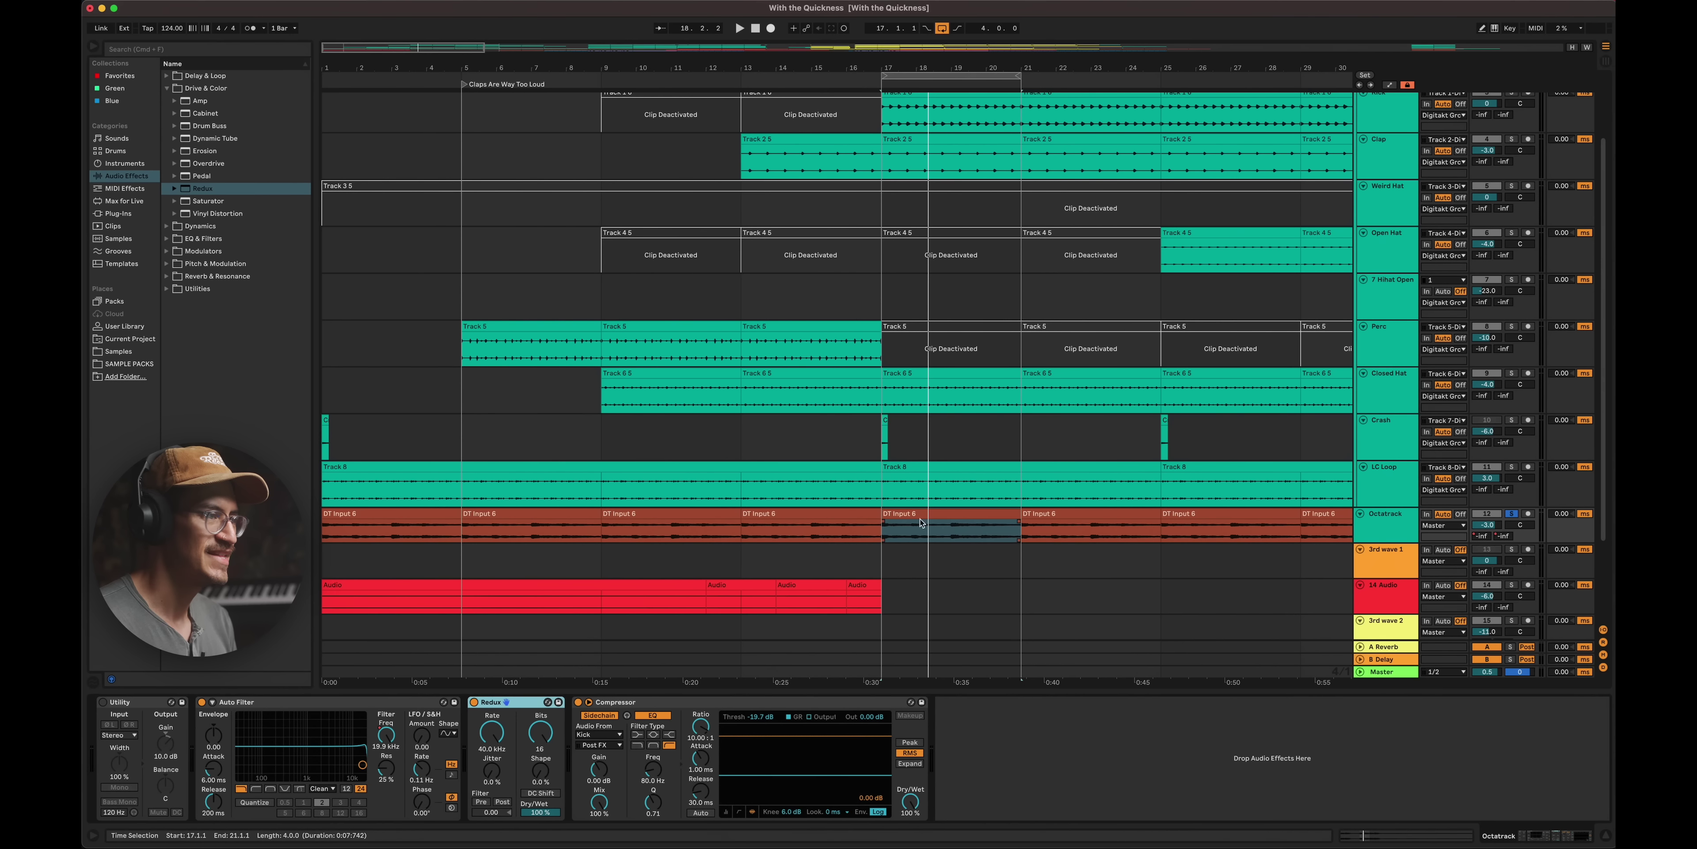
- Audition Redux on the looped Octatrack clip, sweeping Rate down to about 1.10 kHz and back to 40.0 kHz, and reducing Bits to about 11
left_click(902, 516)
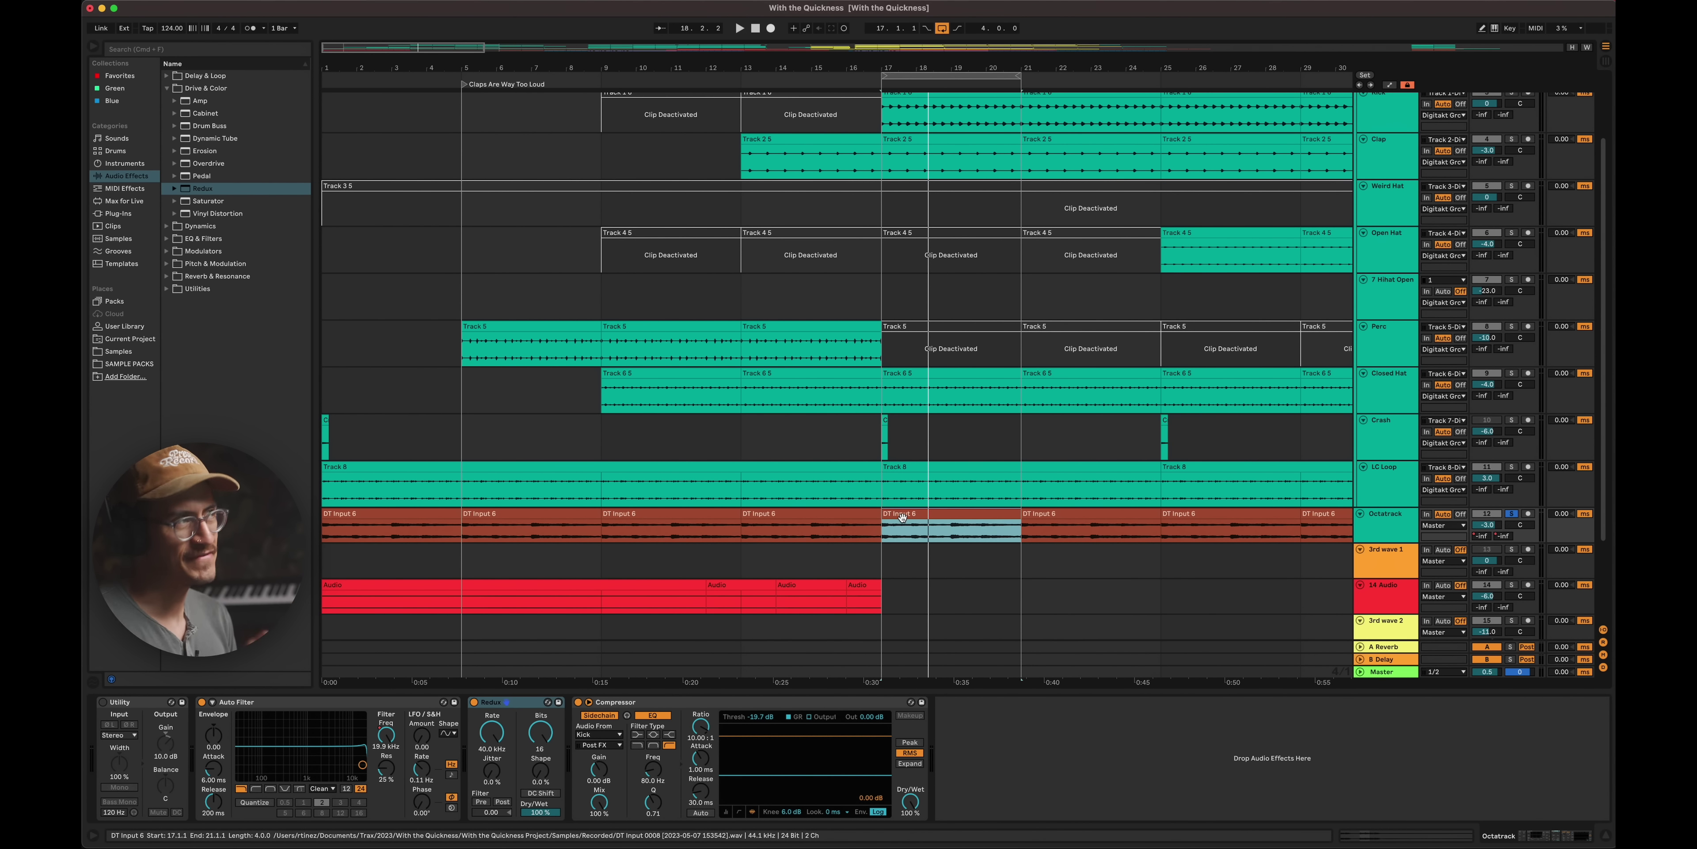
key("space")
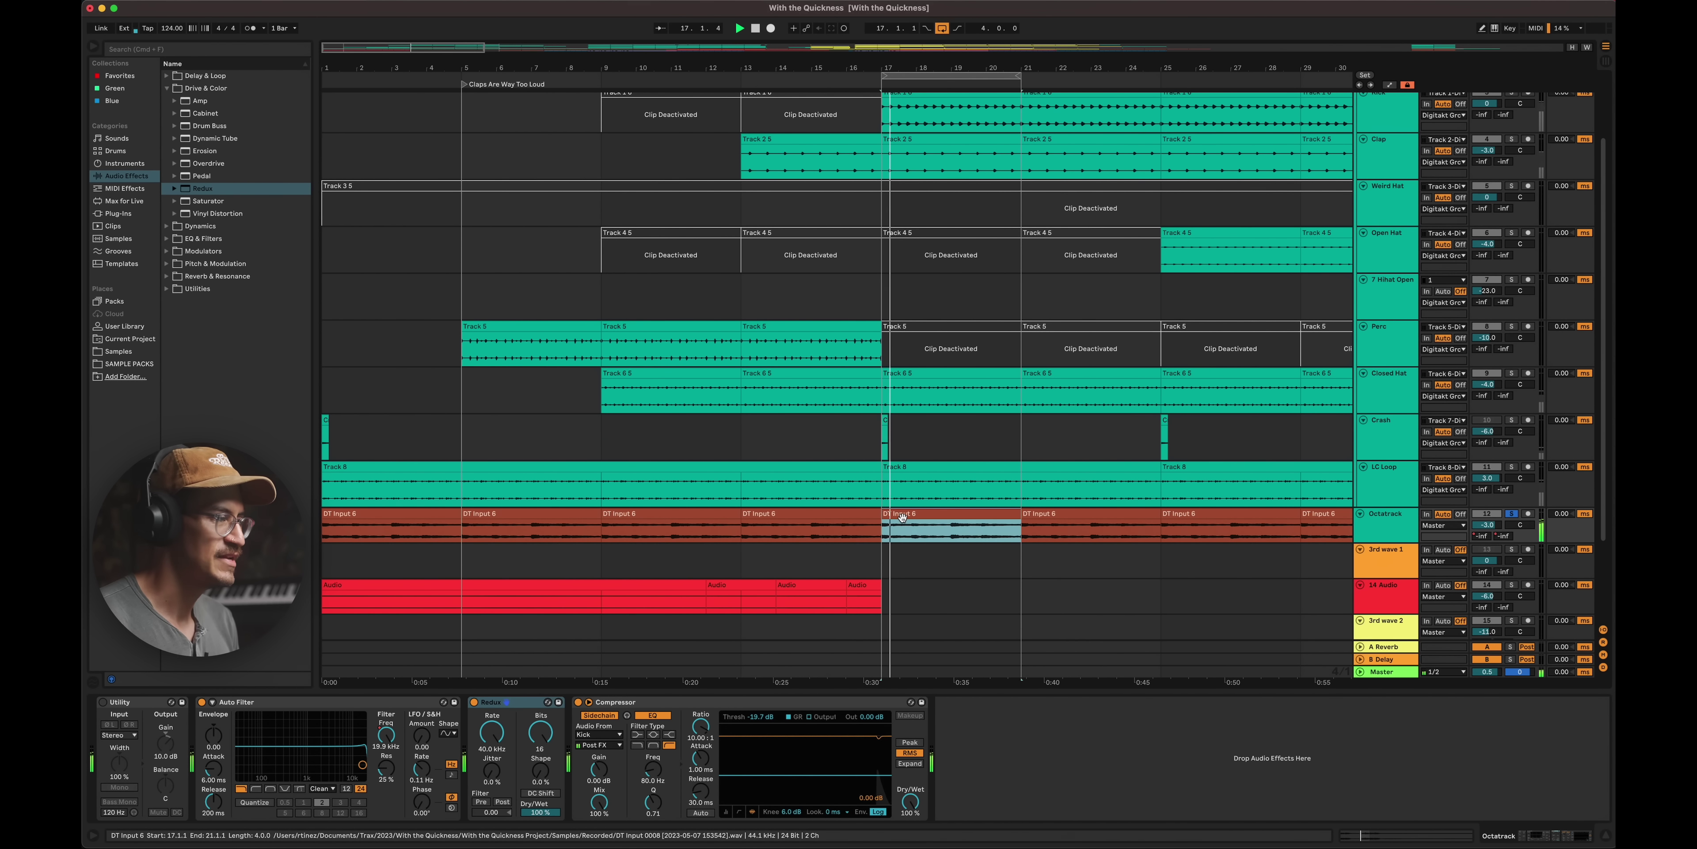
left_click(504, 745)
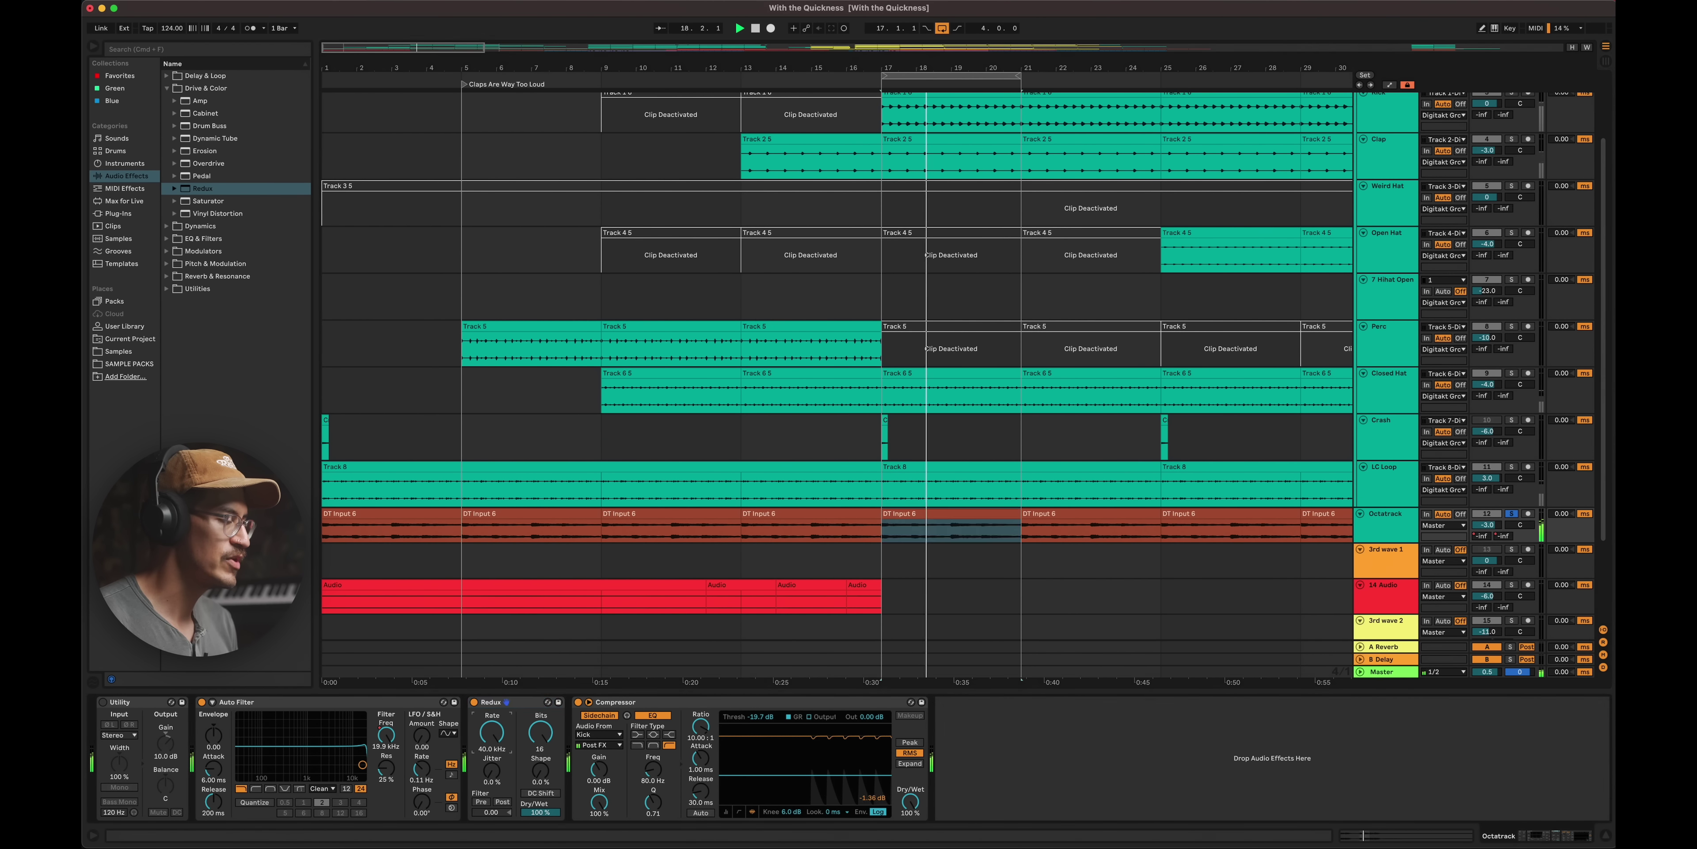
left_click_drag(504, 745, 504, 770)
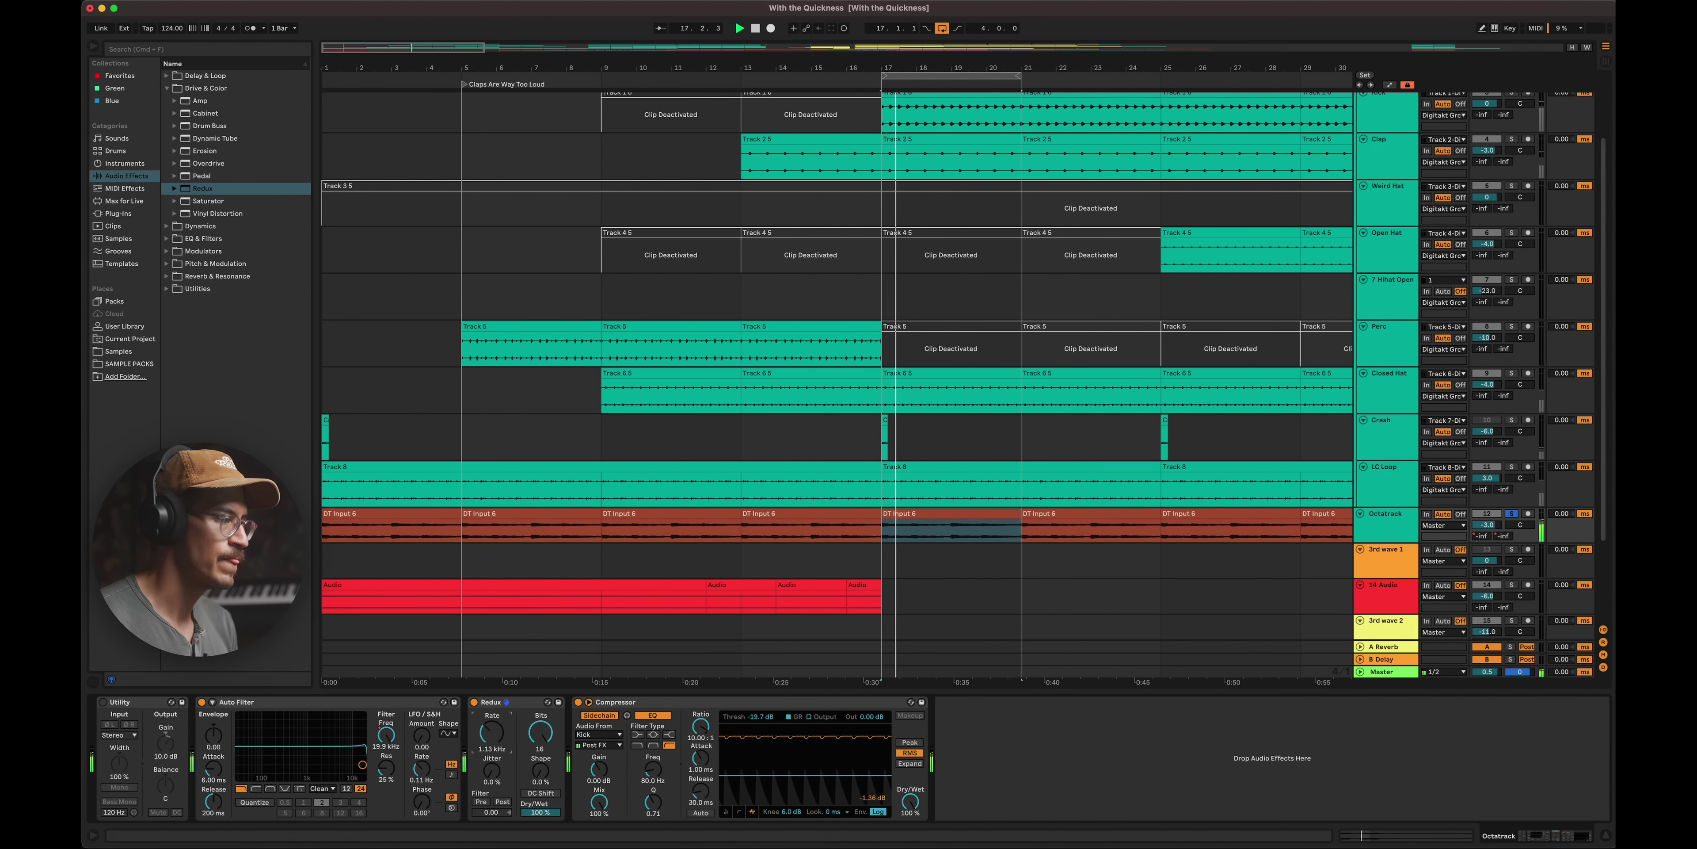
left_click_drag(495, 747, 496, 735)
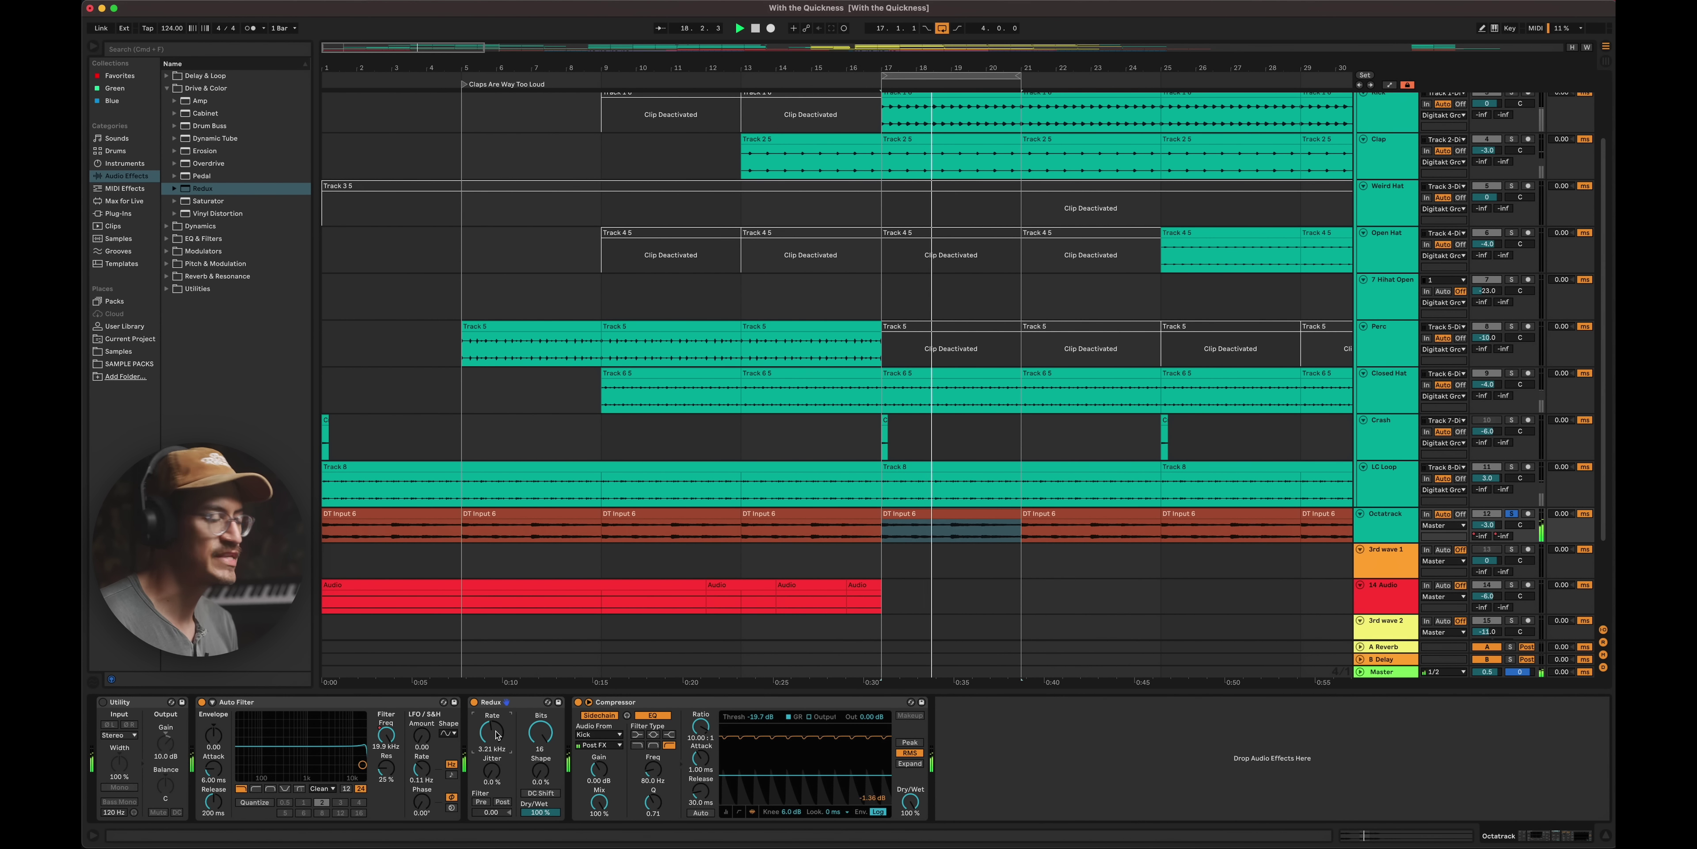
left_click_drag(496, 734, 496, 682)
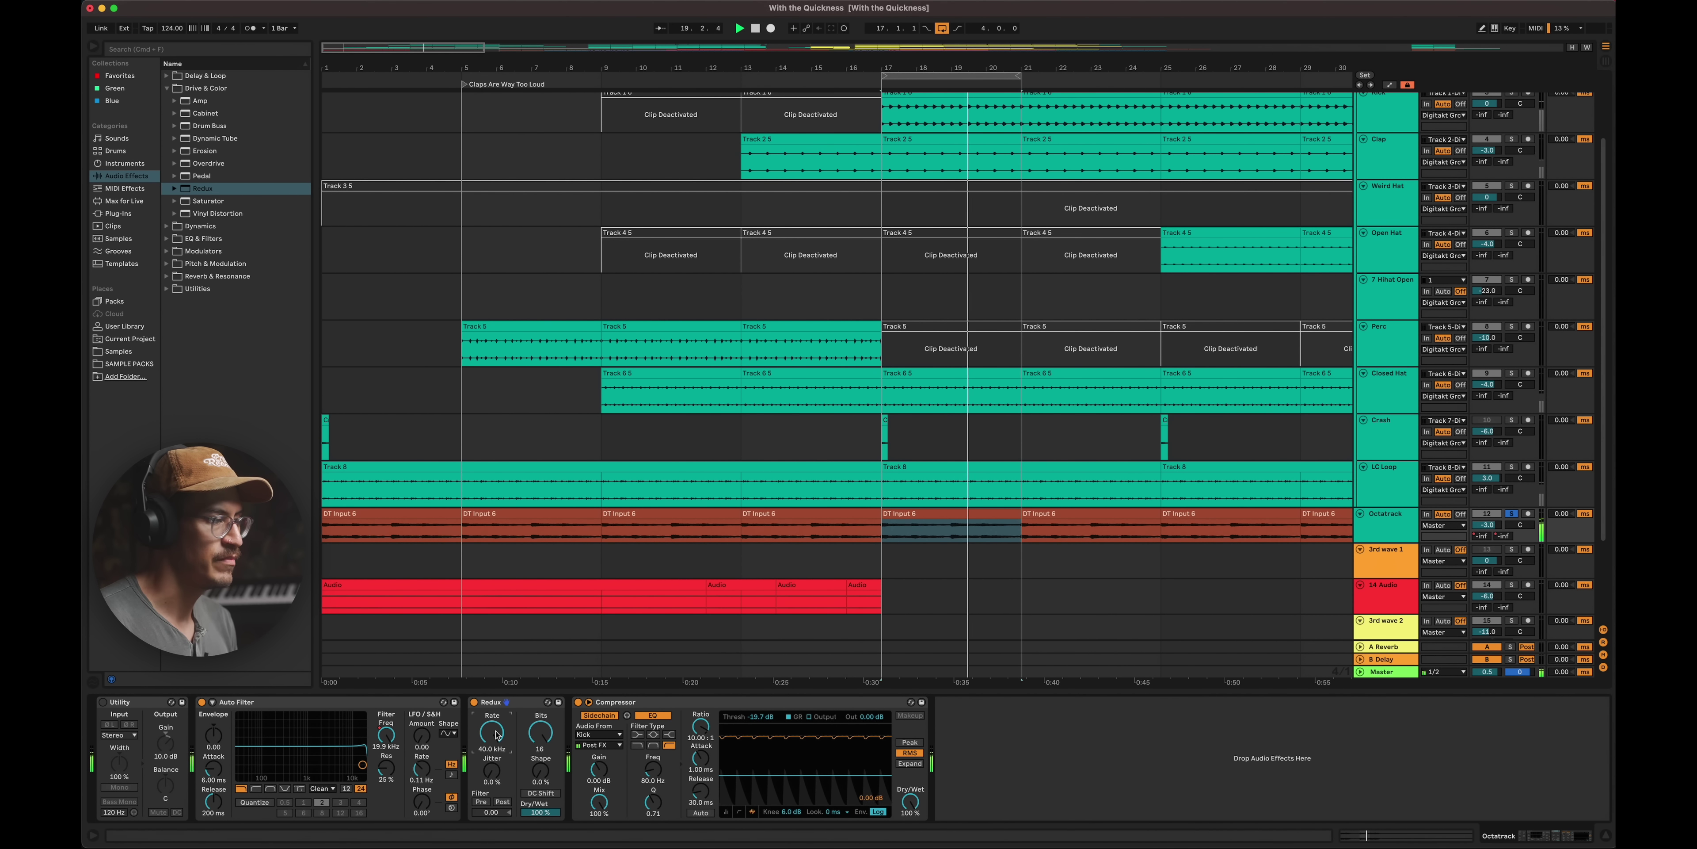
left_click_drag(544, 730, 544, 742)
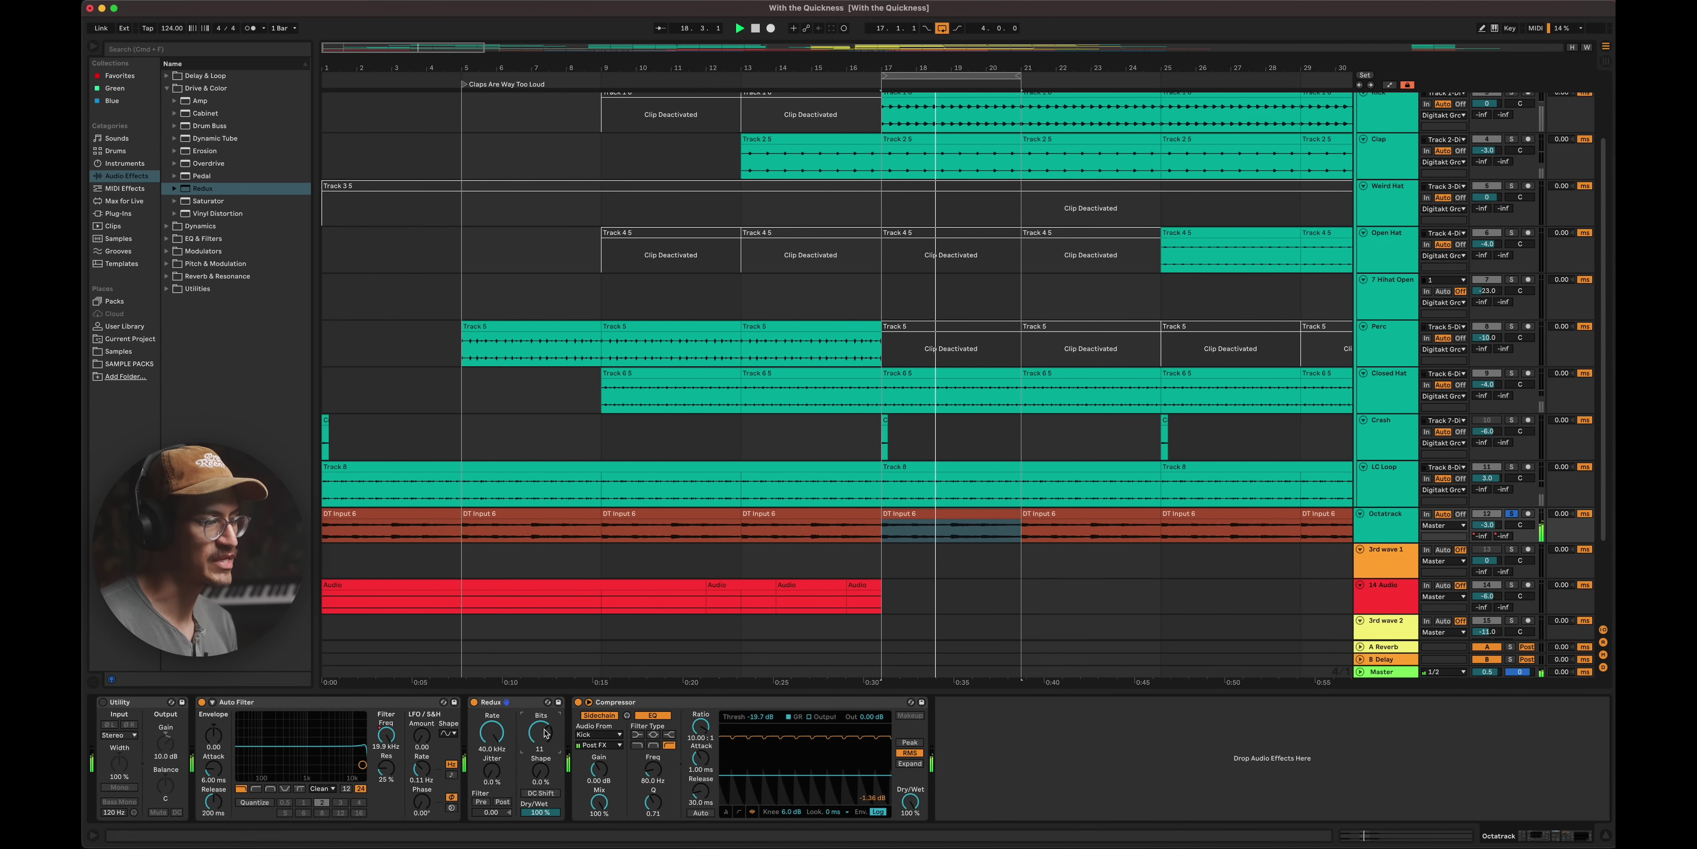
left_click_drag(544, 732, 544, 734)
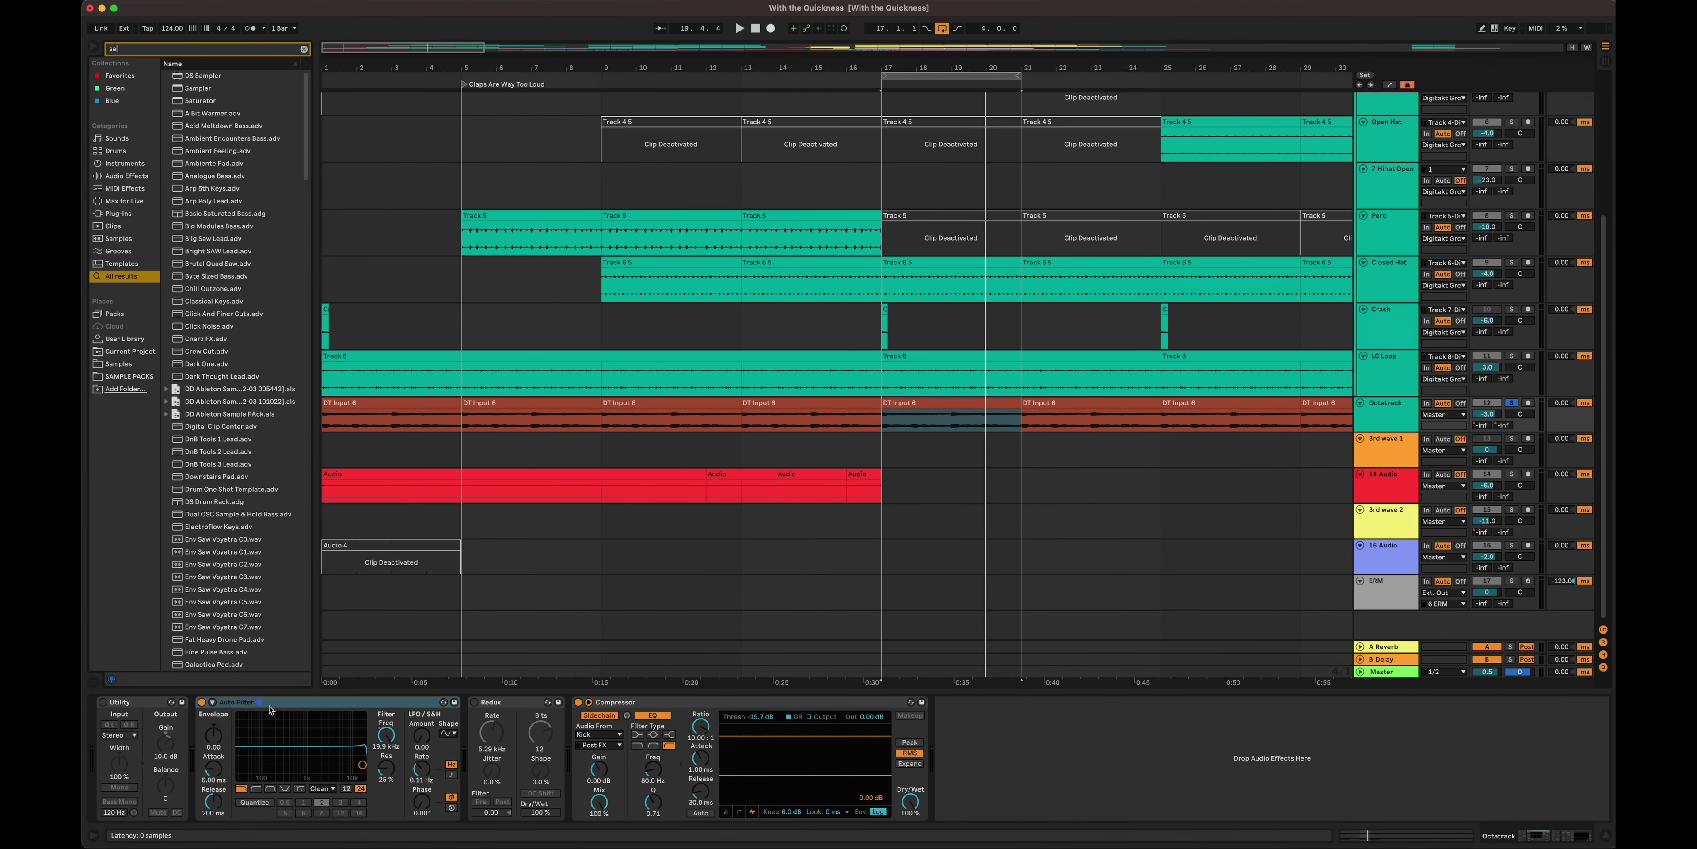
- Search the effects for "sat", and set the Octatrack Auto Filter's circuit to MS2 with some added Drive during playback
type("t")
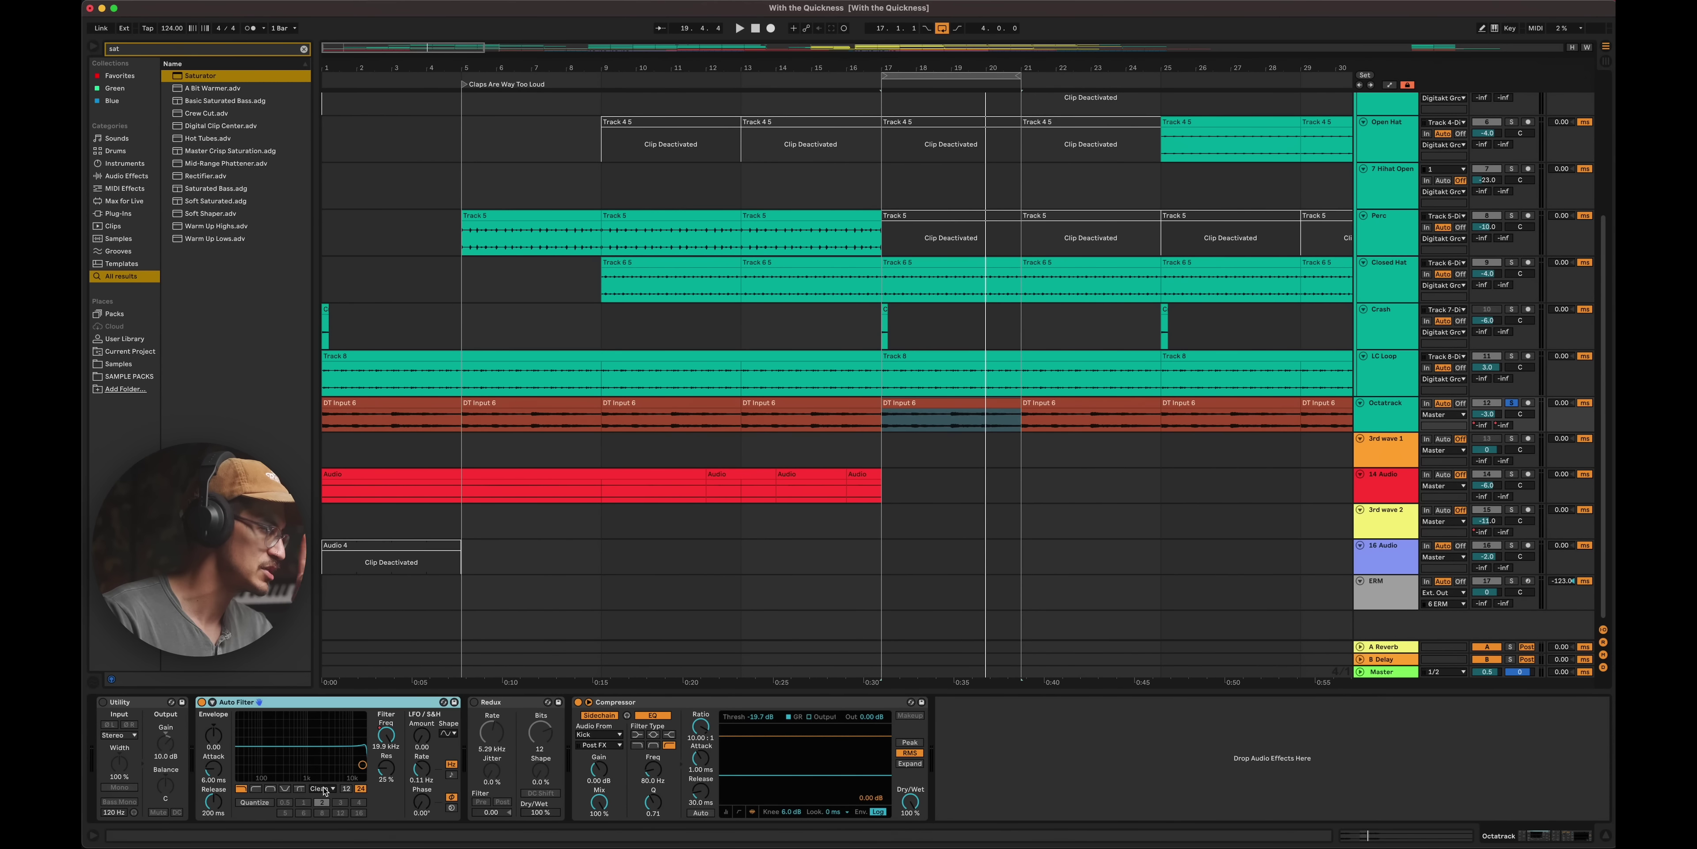
left_click(322, 788)
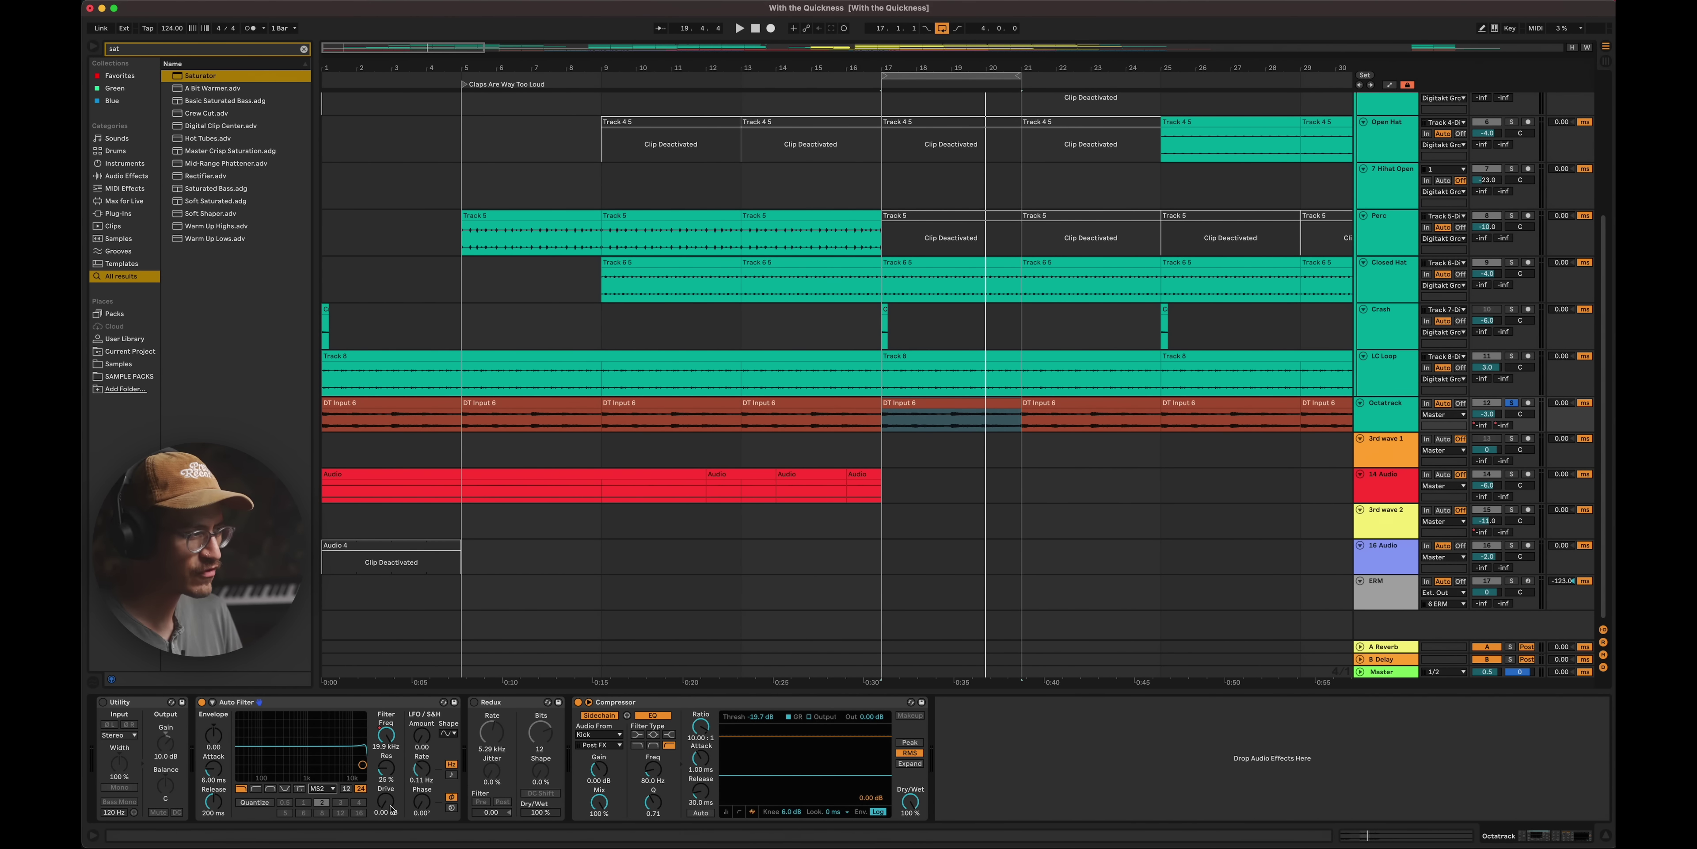
key("space")
mouse_move(389, 803)
left_mouse_down()
mouse_move(389, 783)
mouse_move(392, 809)
left_mouse_up()
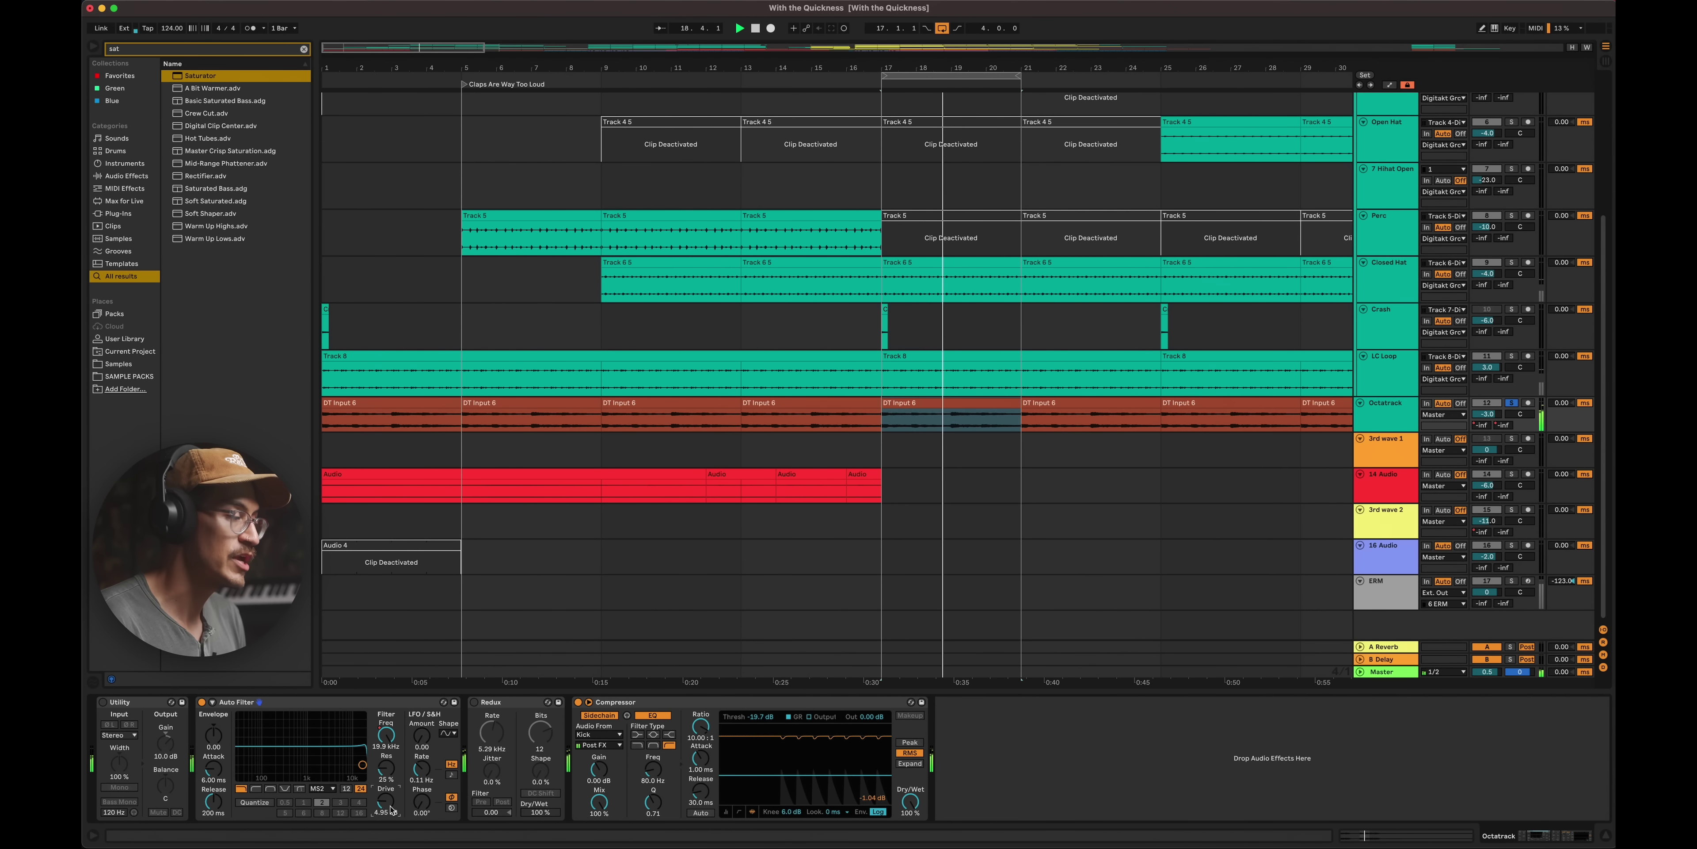
- Compare the Auto Filter's SMP and PRD circuits during playback, raise Drive to 11.0 dB, and switch the circuit to OSR
left_click(326, 790)
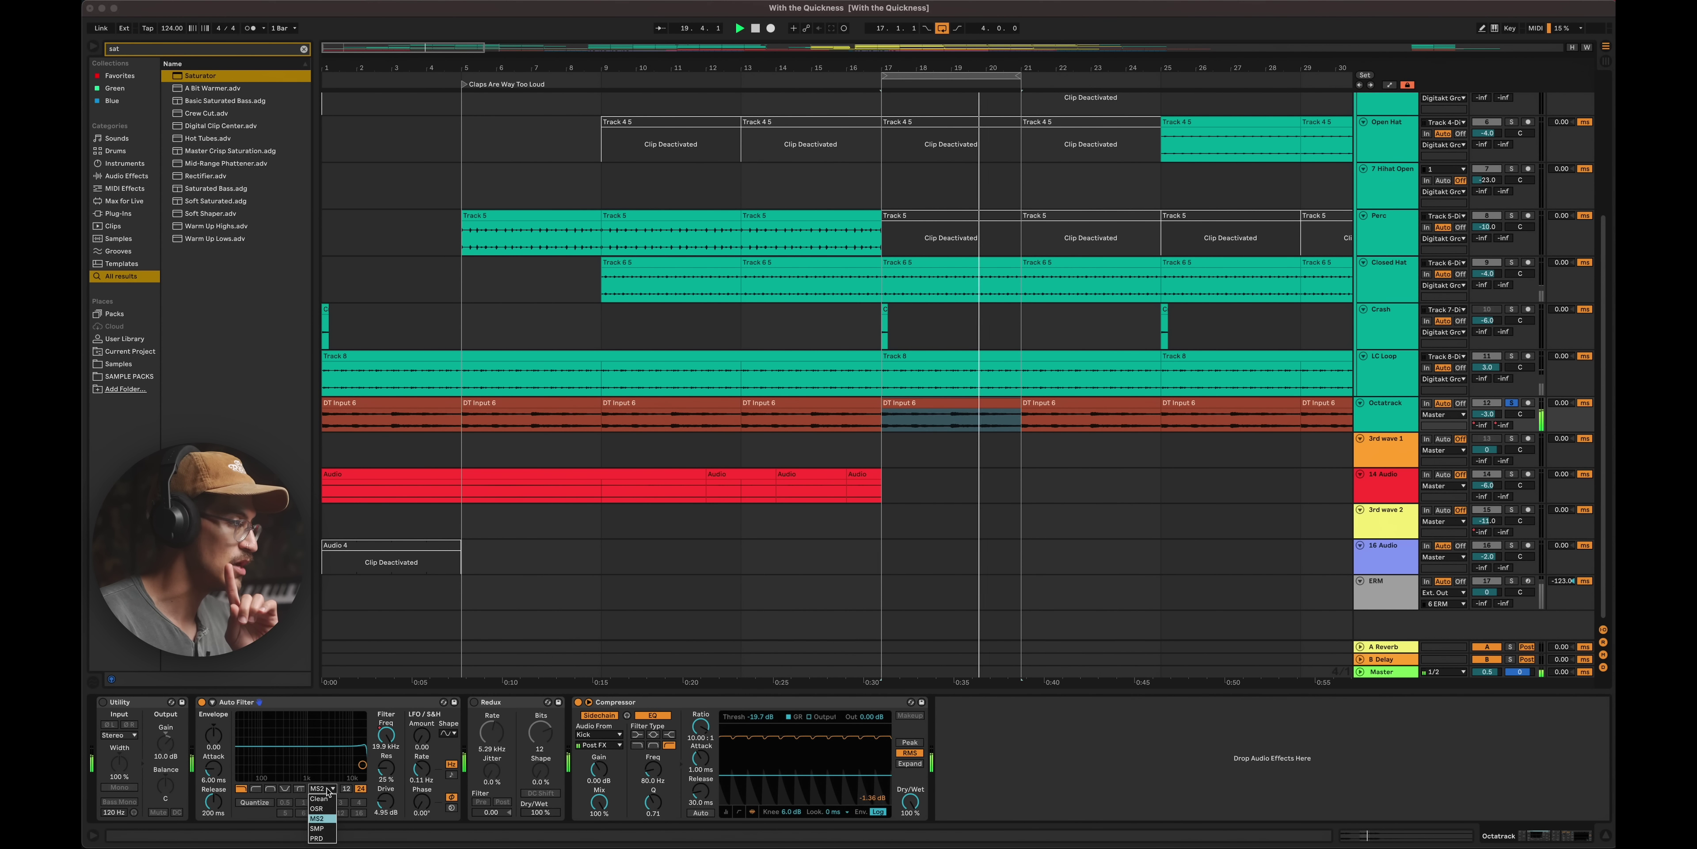
left_click(326, 829)
left_click(328, 789)
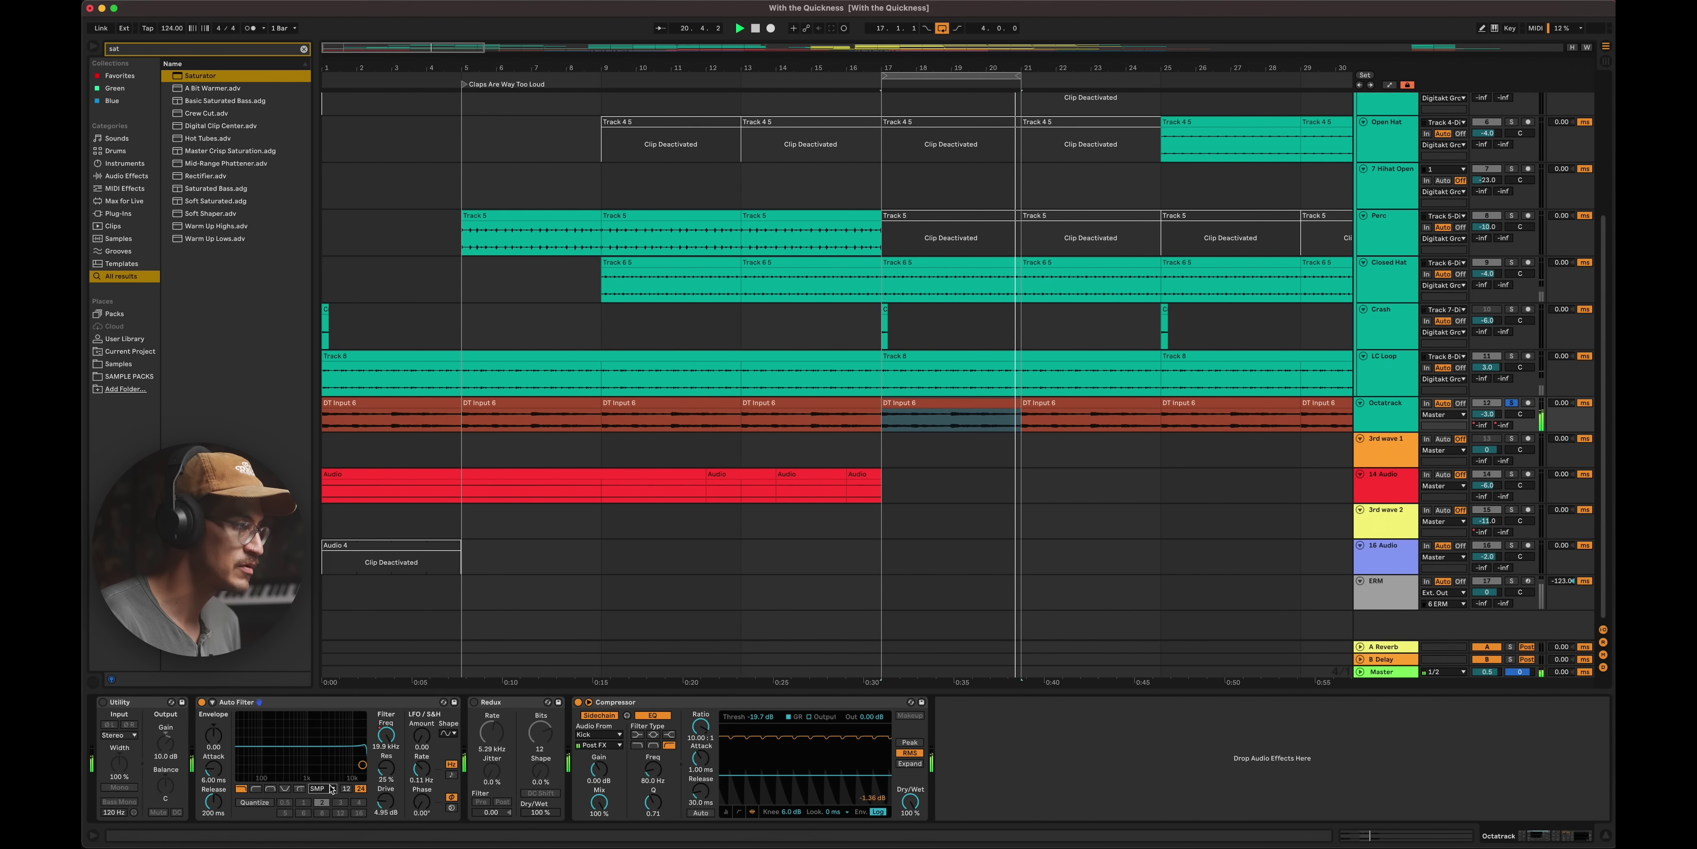
left_click(317, 838)
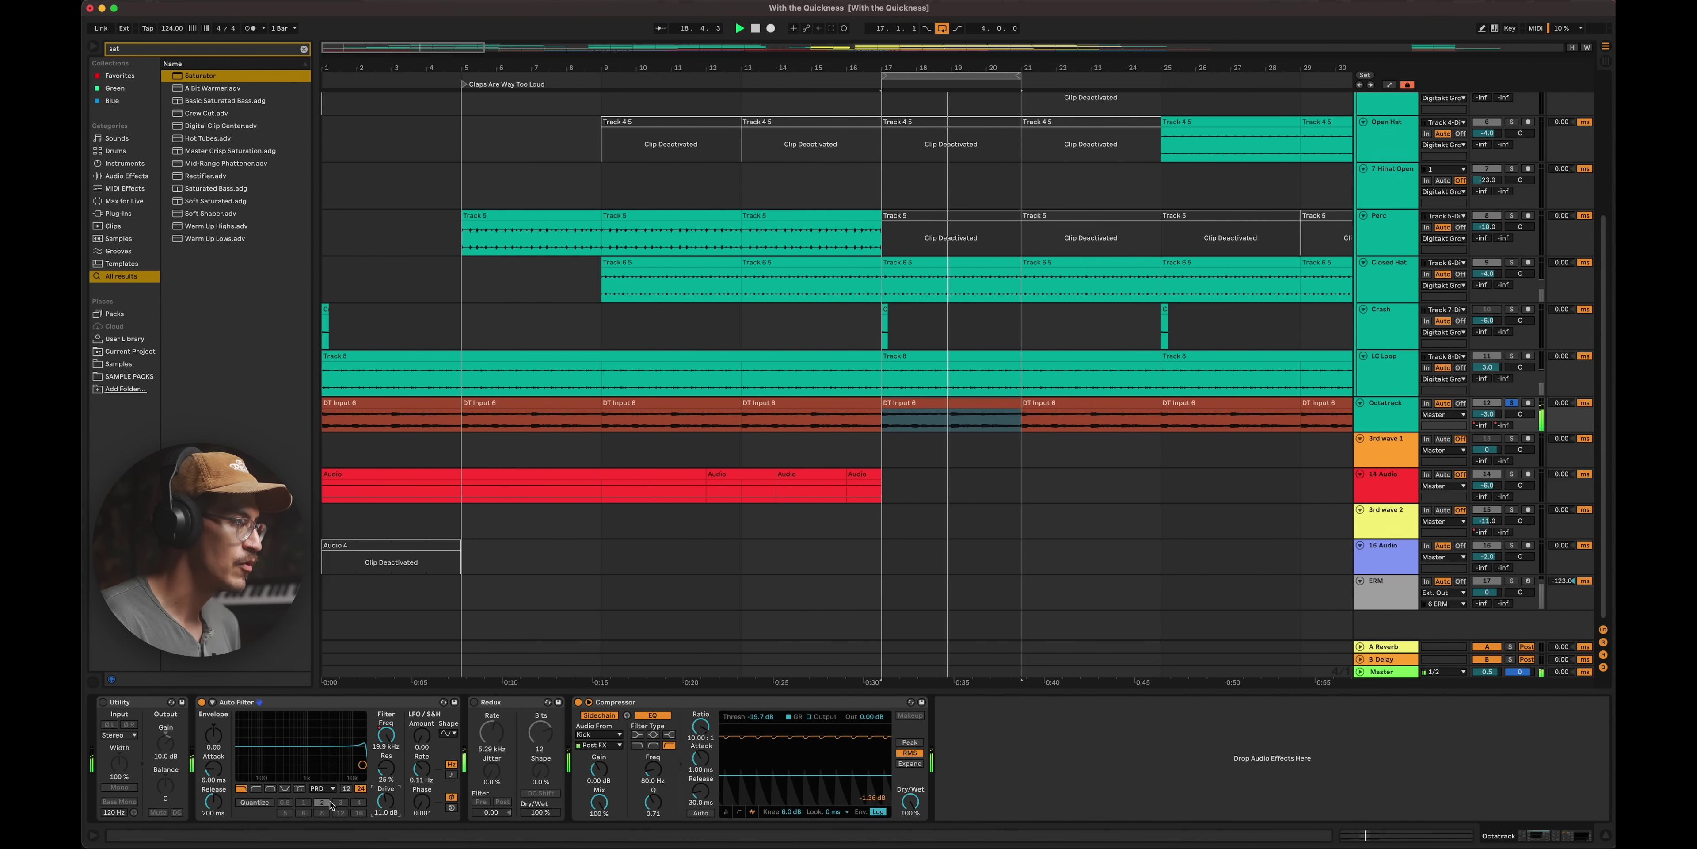
left_click(323, 788)
left_click(327, 813)
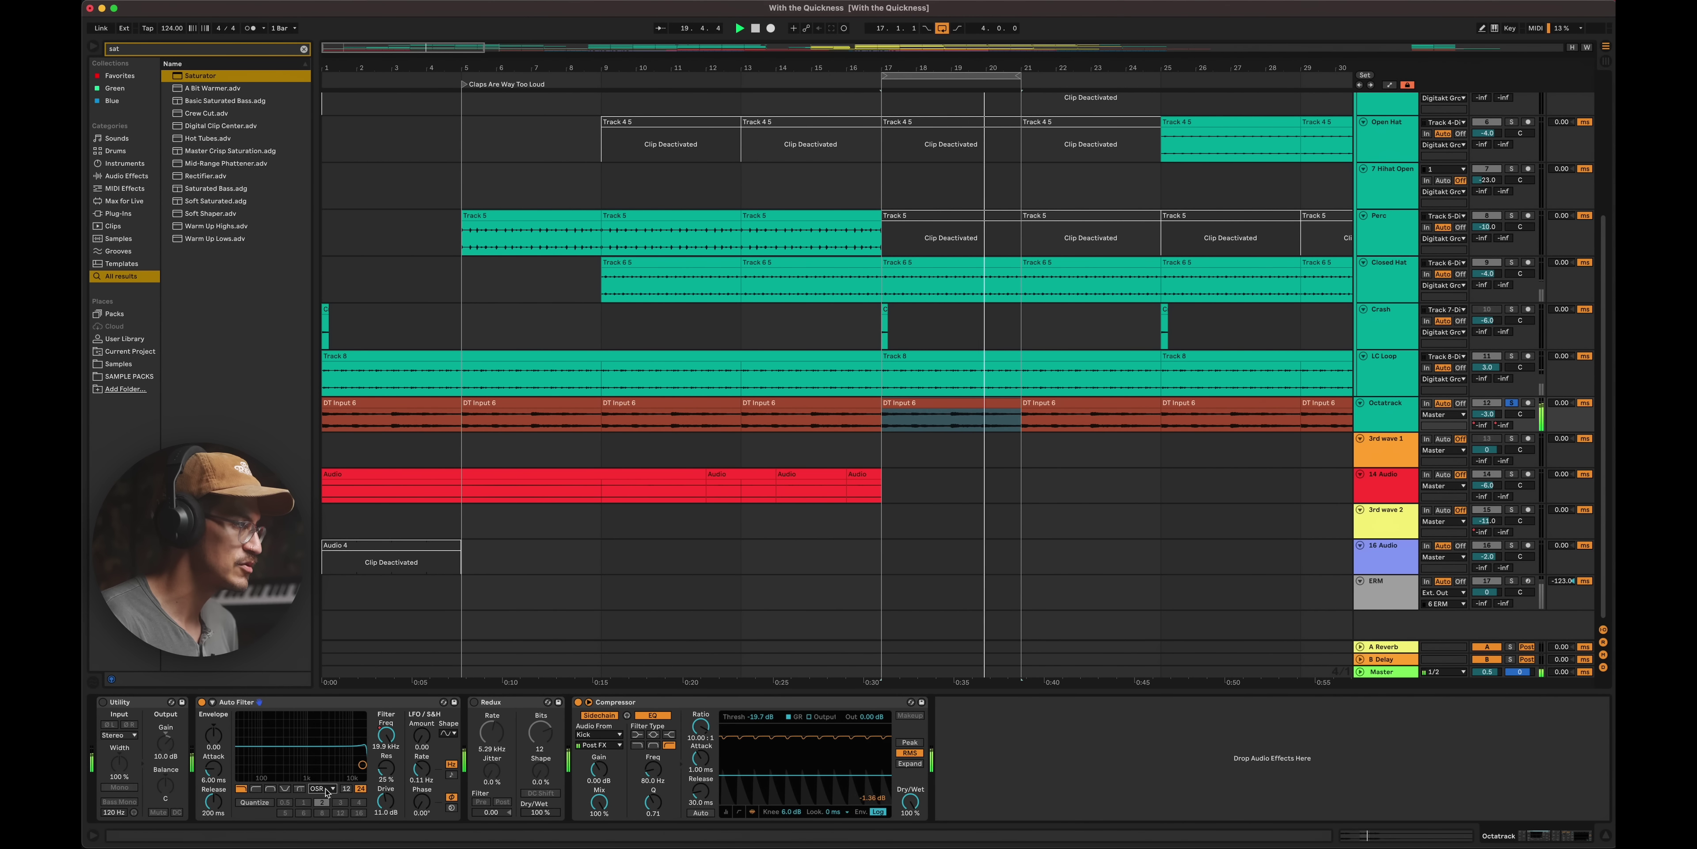
- Compare the MS2, SMP and PRD circuits on the Octatrack Auto Filter during playback, and settle on SMP
left_click(326, 790)
left_click(317, 818)
left_click(322, 789)
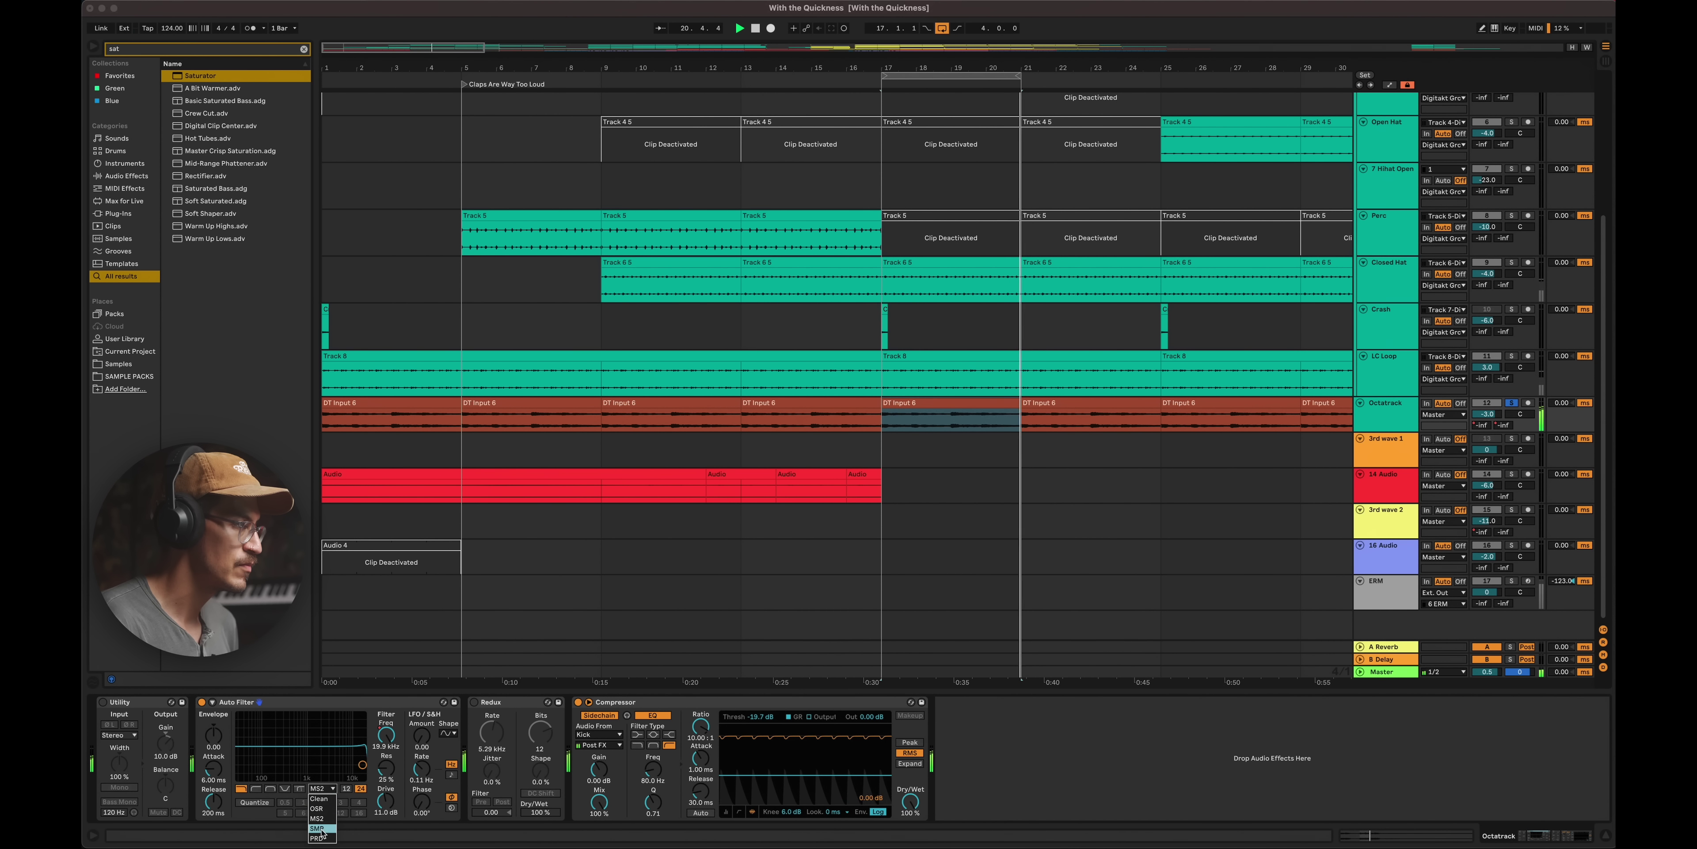
left_click(318, 828)
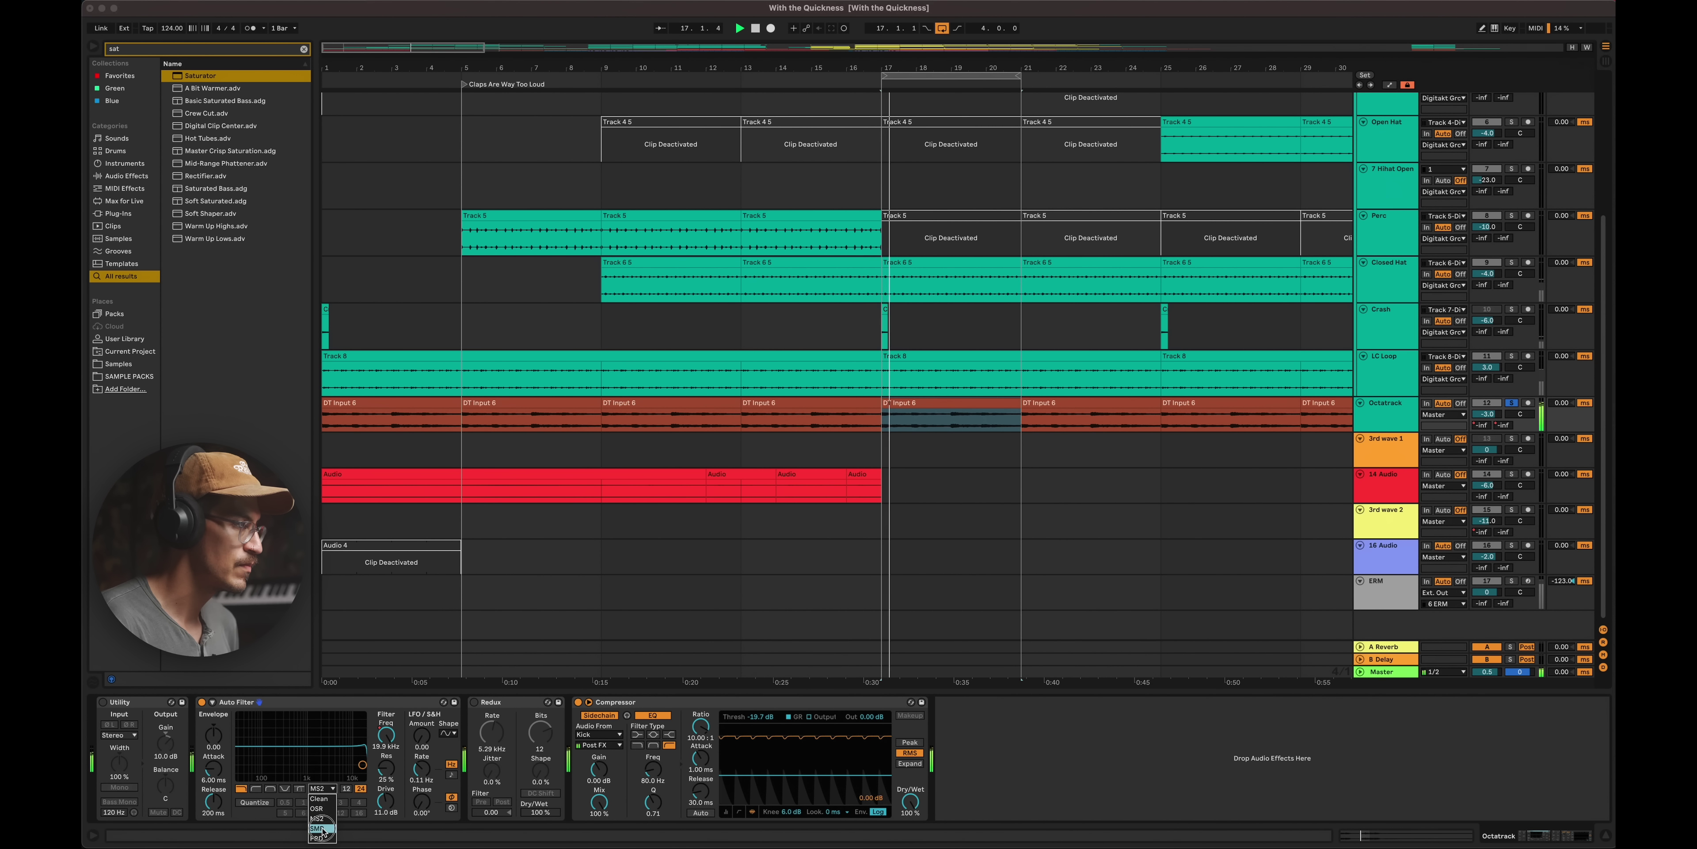
left_click(324, 793)
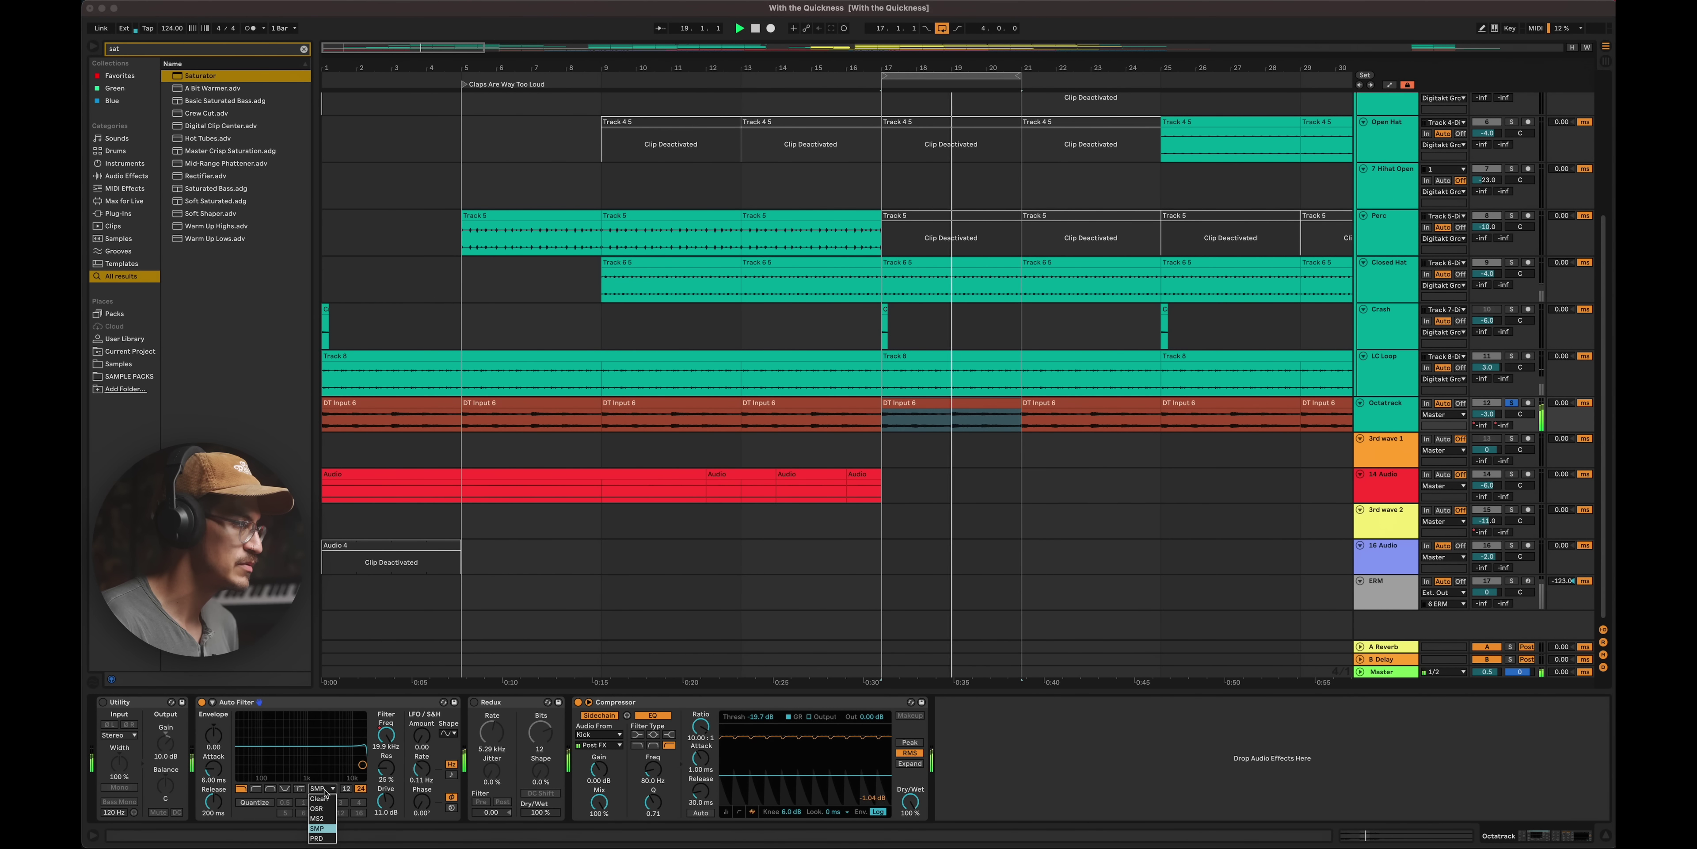
left_click(321, 838)
left_click(323, 788)
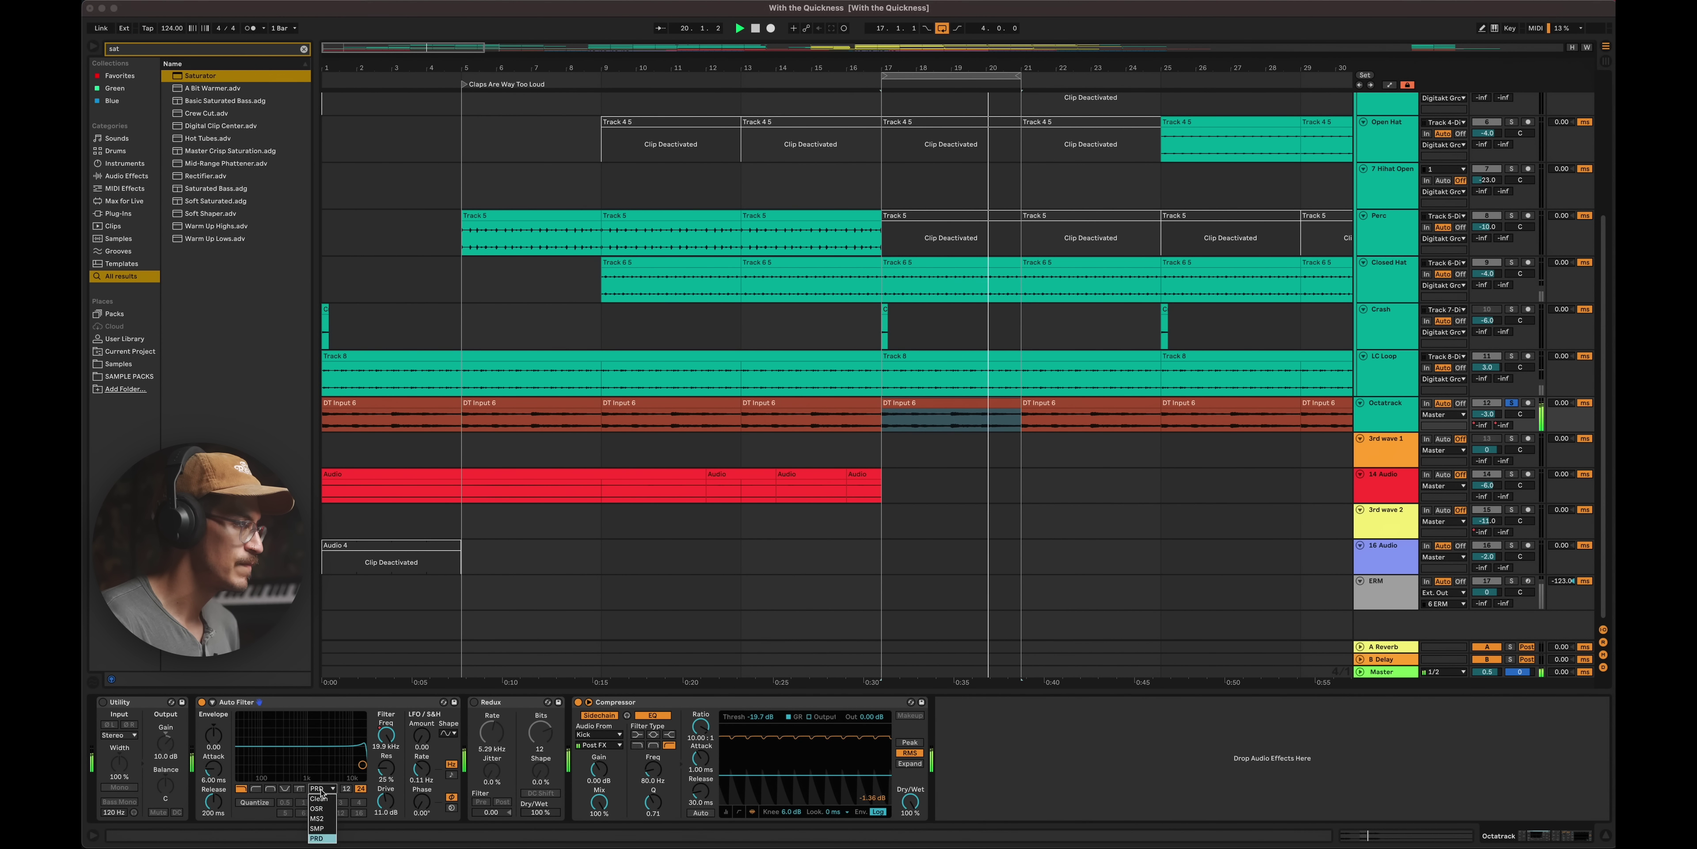
left_click(322, 829)
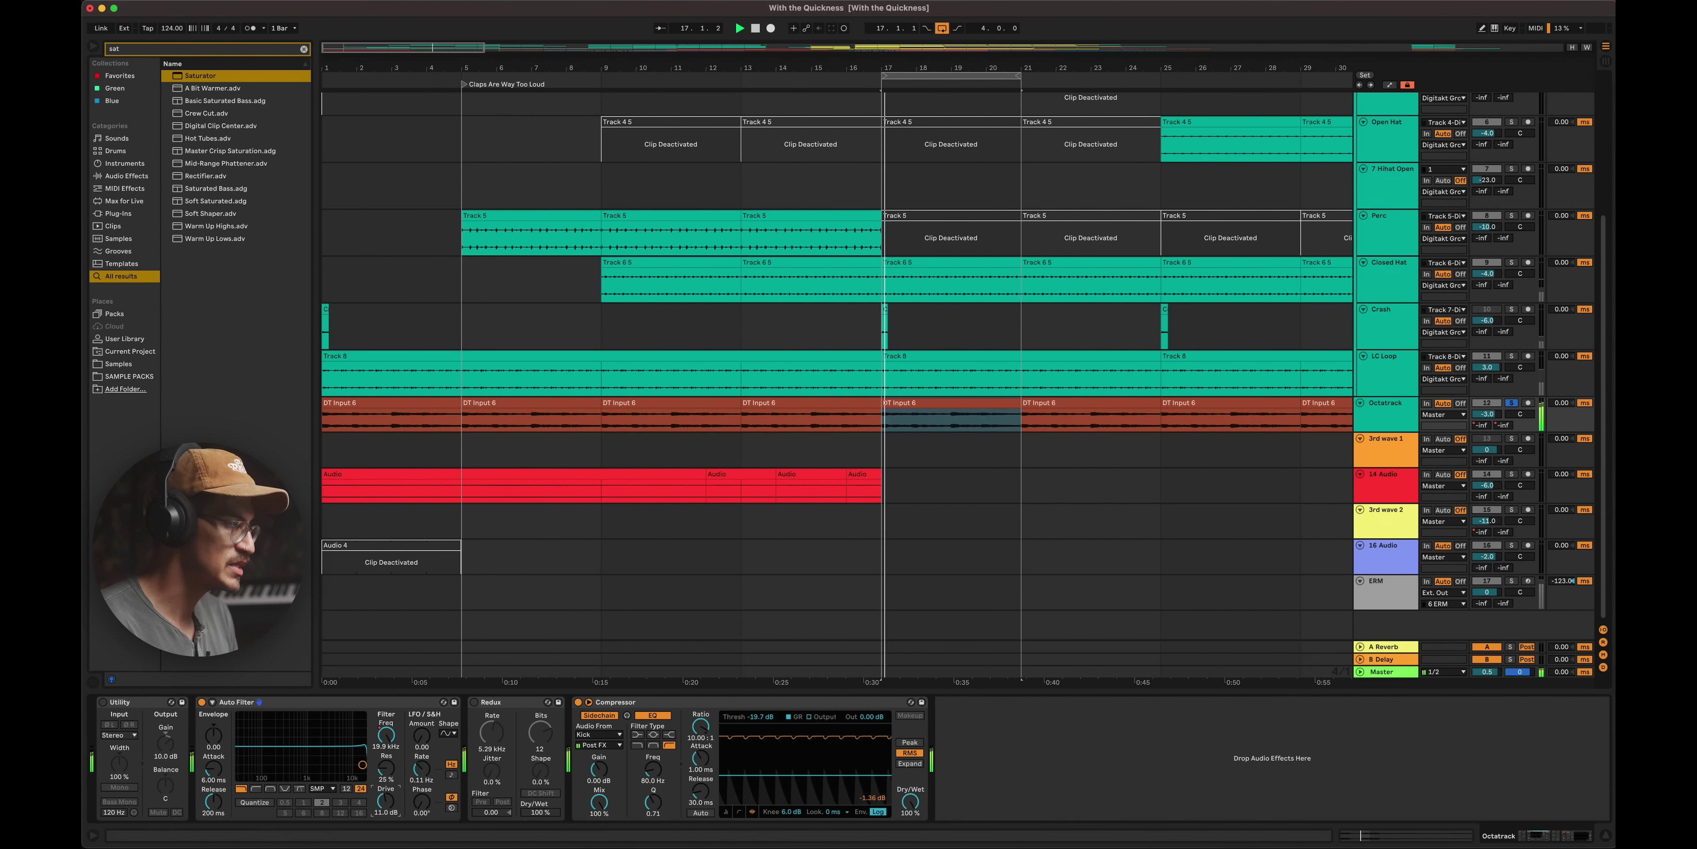
- Show the Session View mixer, and check the note about the main chords in the Notes app
key("Tab")
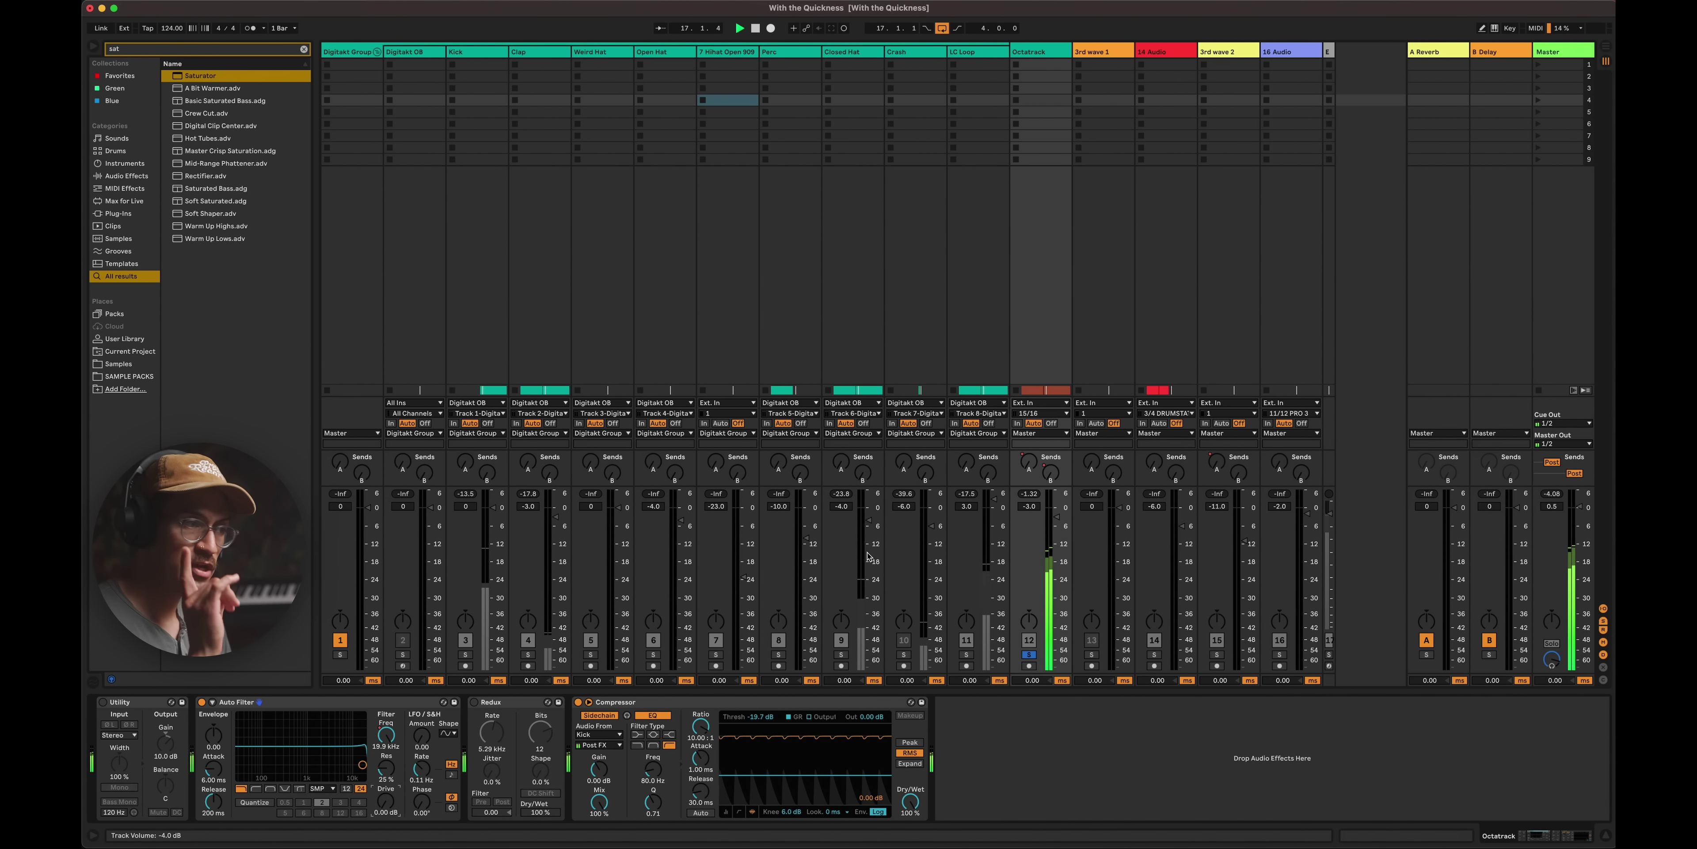
key("super+Tab")
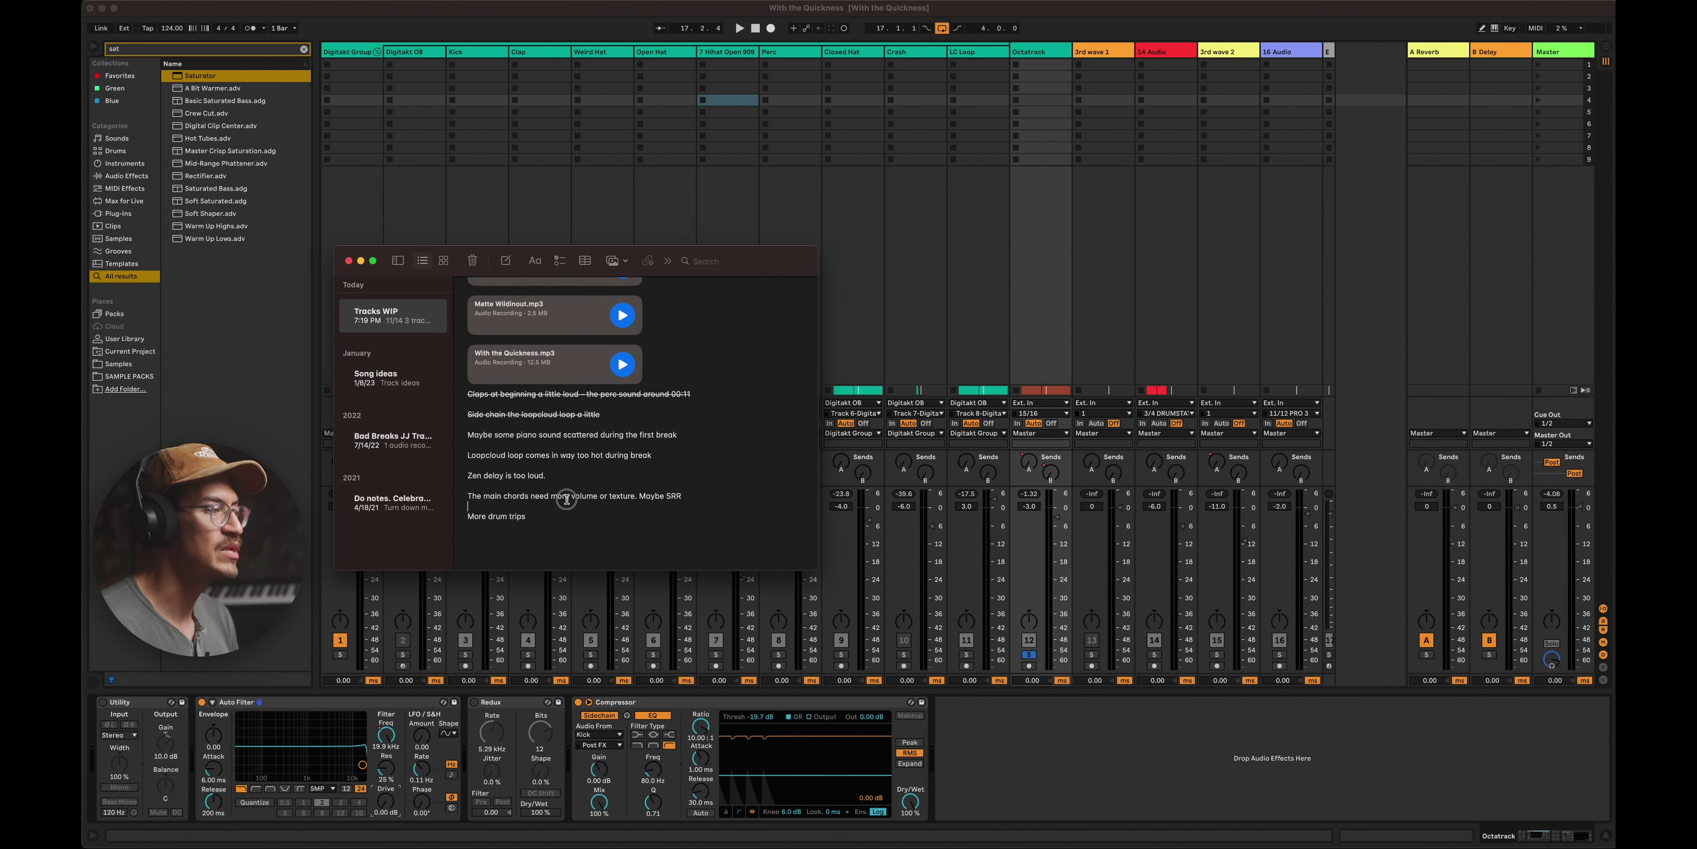
left_click_drag(566, 497, 611, 497)
left_click(612, 498)
left_click(967, 532)
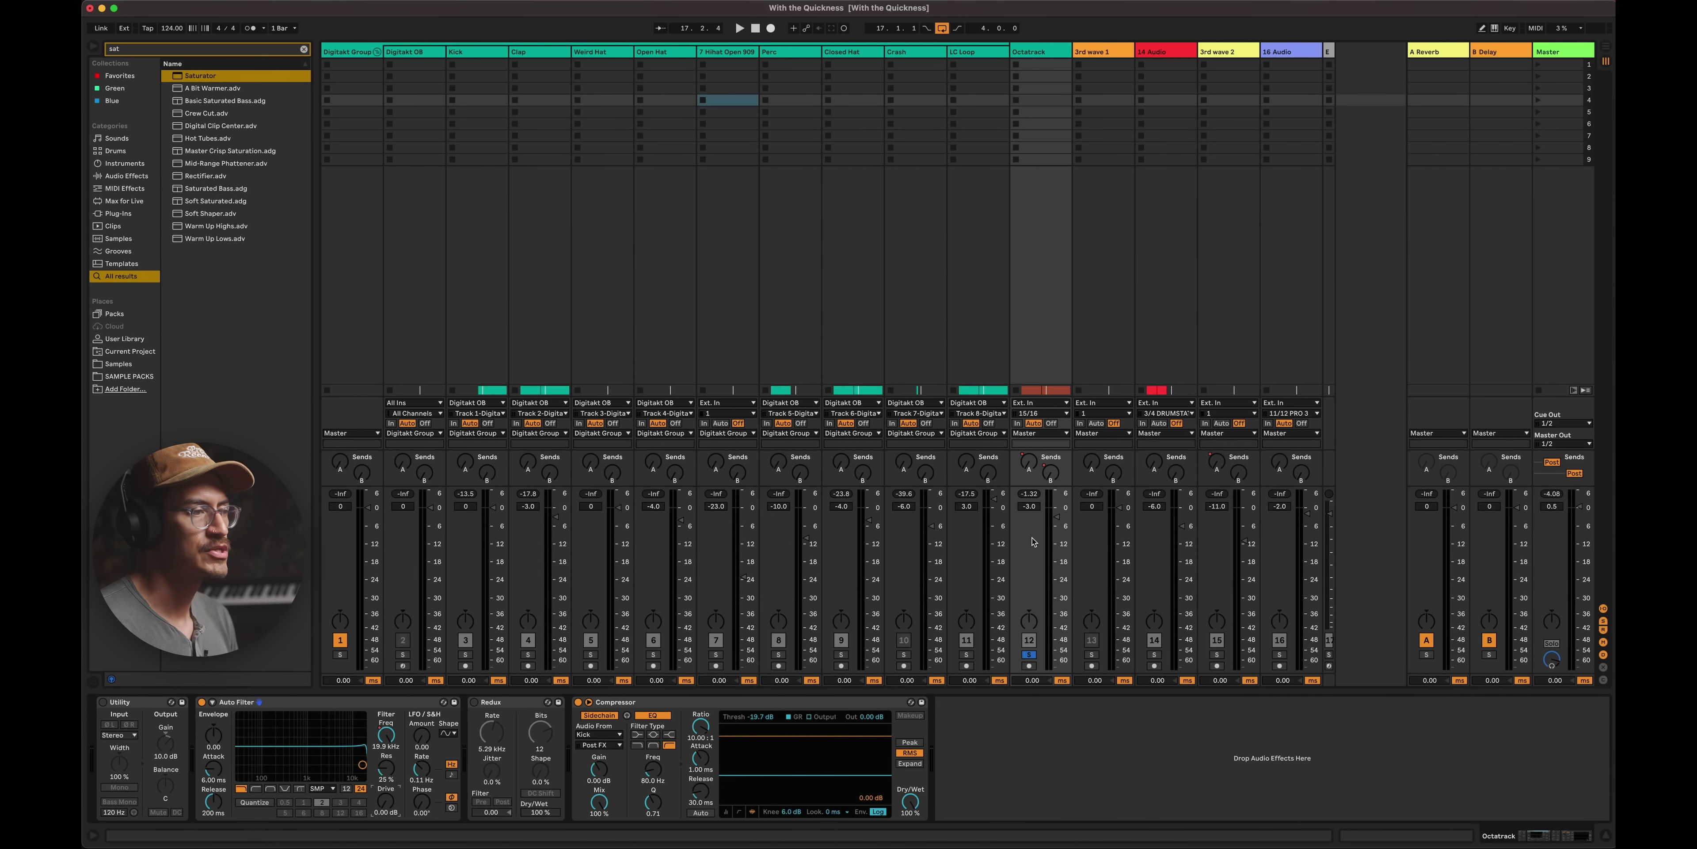
- Unsolo the Octatrack track and play the full mix, lowering the Auto Filter's Drive to about 3.00 dB
left_click(1030, 655)
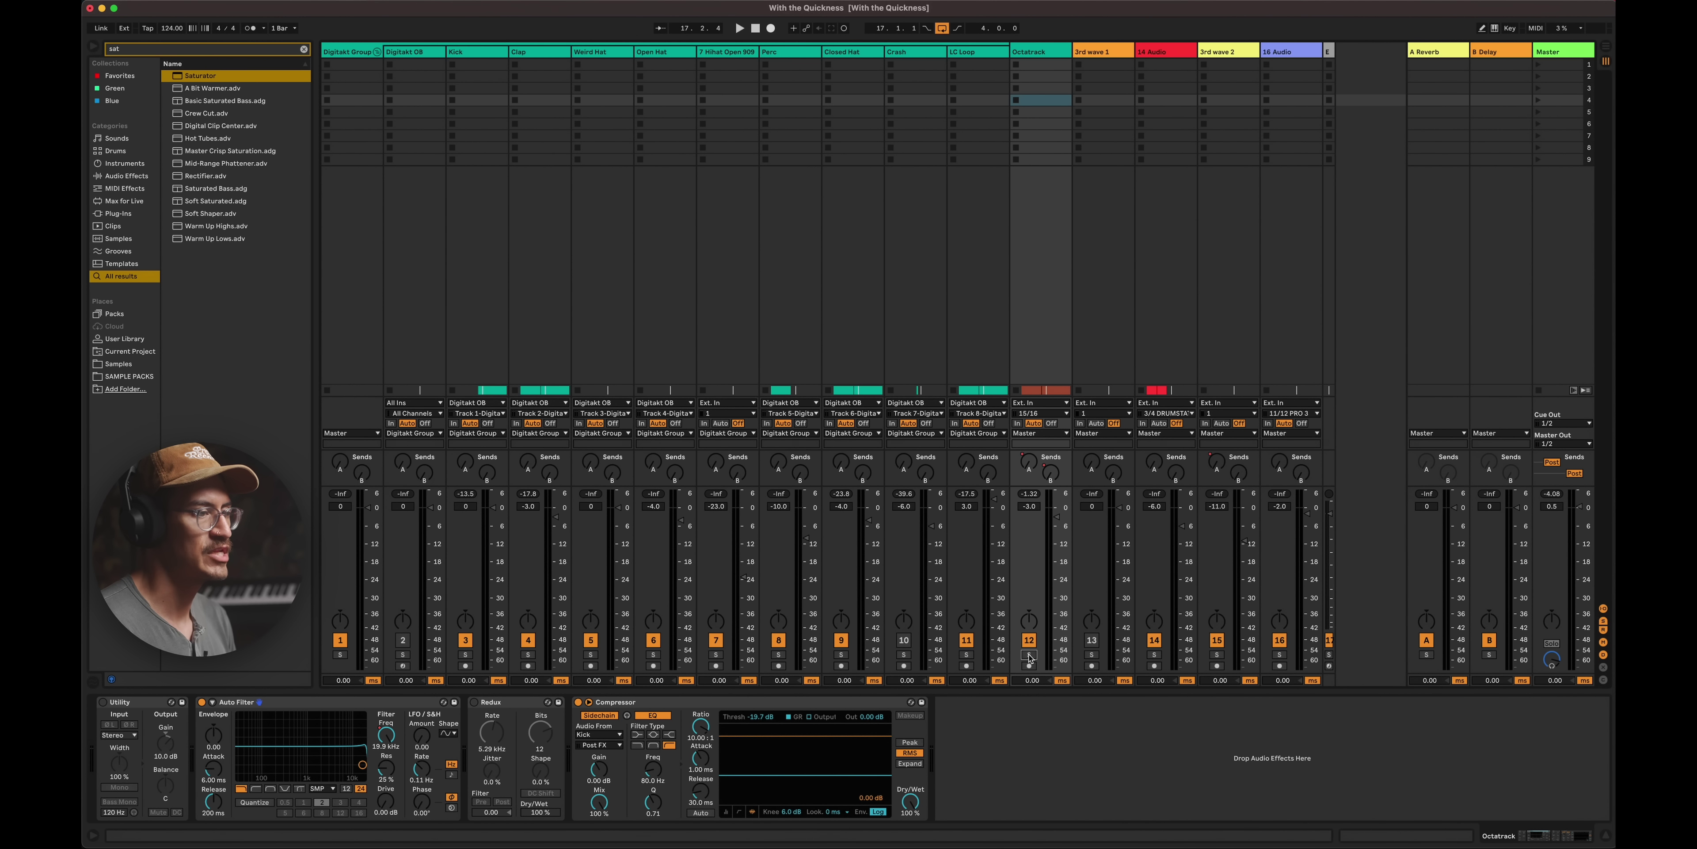
key("space")
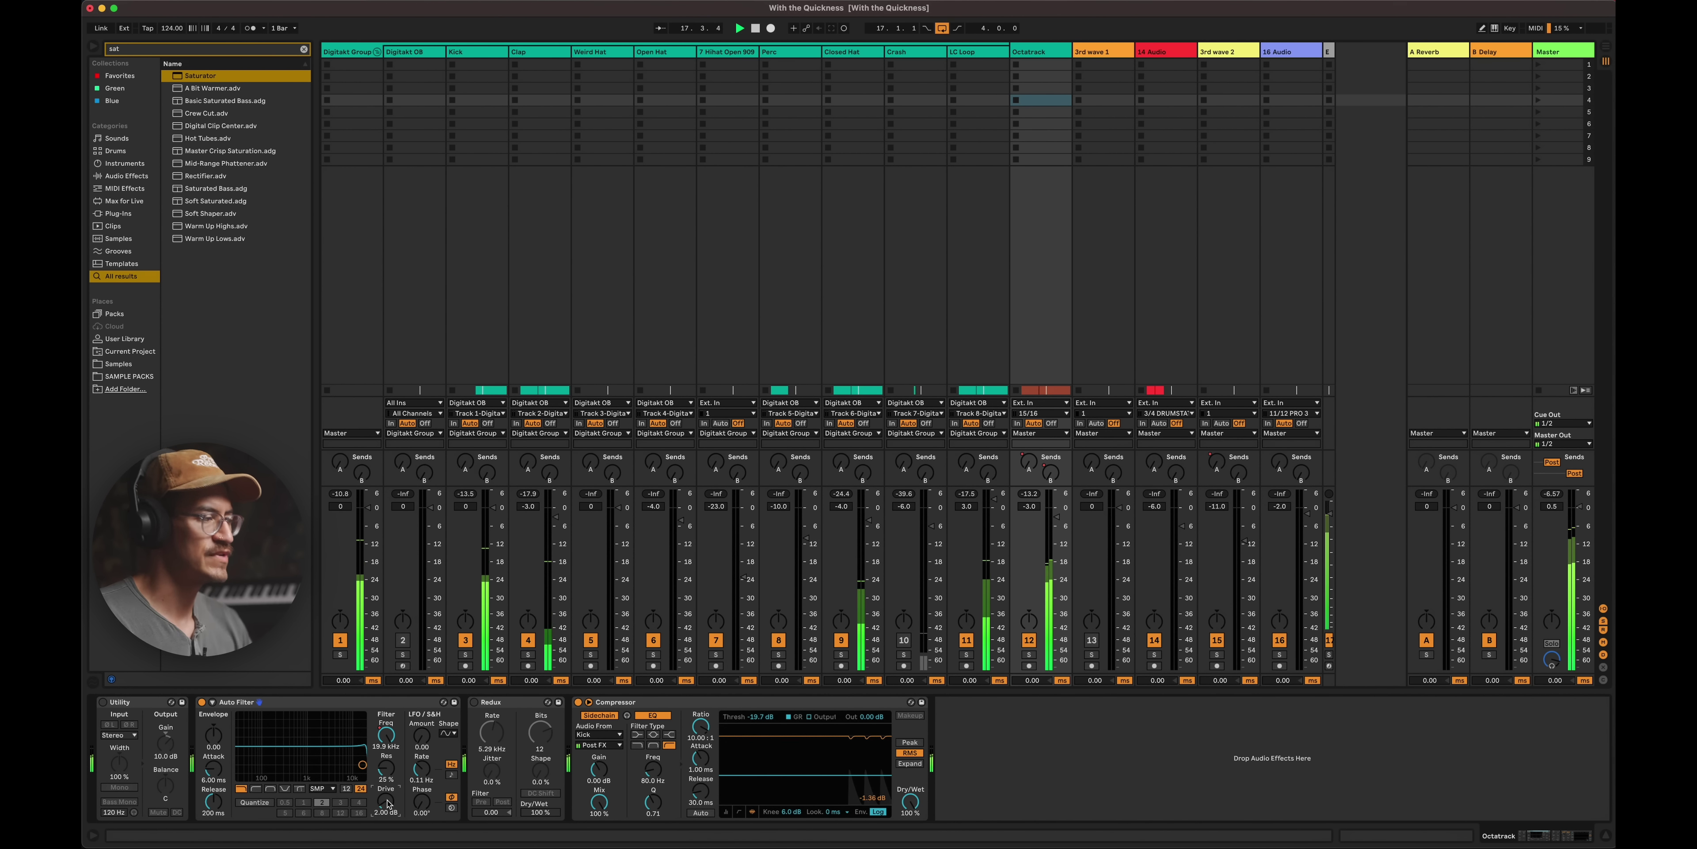
scroll(388, 804, "up", 2)
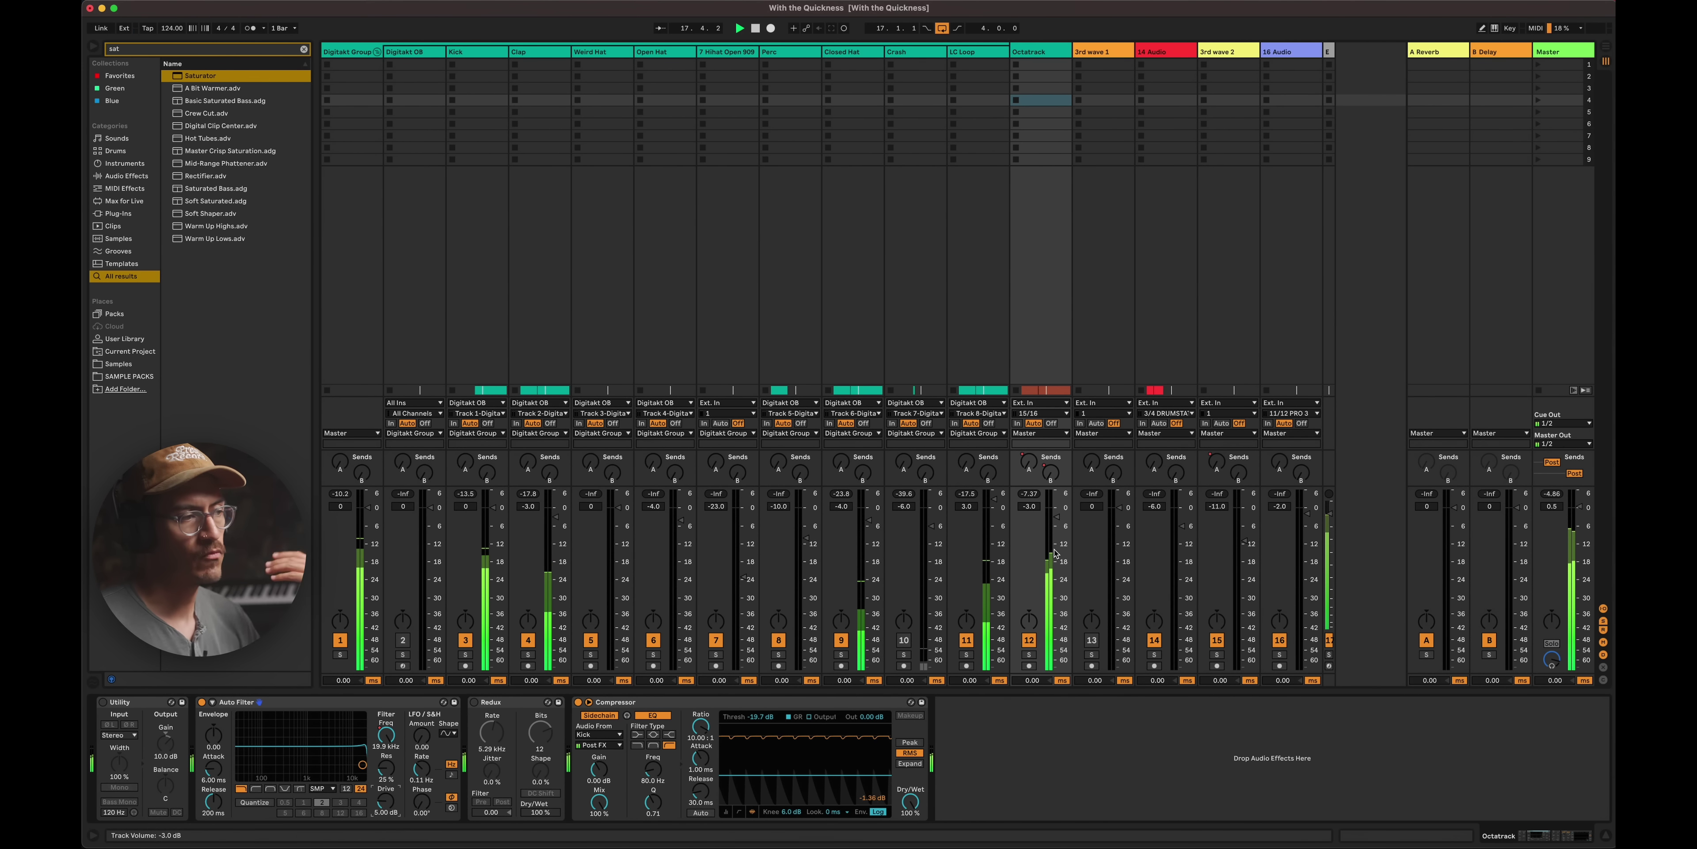
- Insert a Compressor ahead of the Octatrack's sidechain Compressor, and lower its threshold with a ratio of about 3.15:1 and attack of about 2.63 ms
left_click(413, 703)
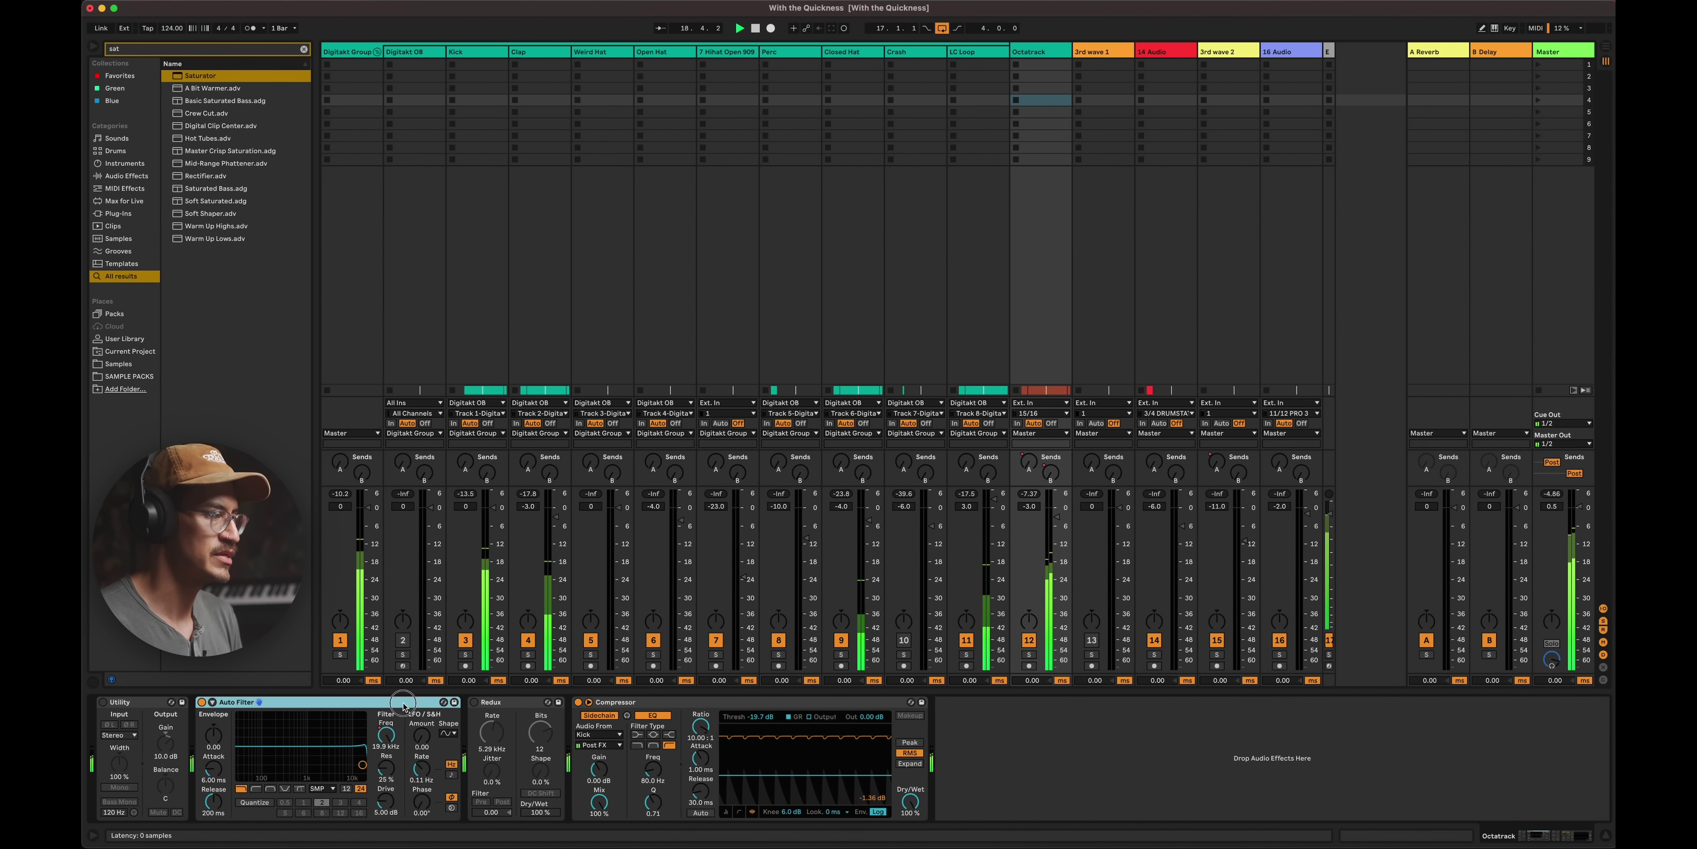
type("com")
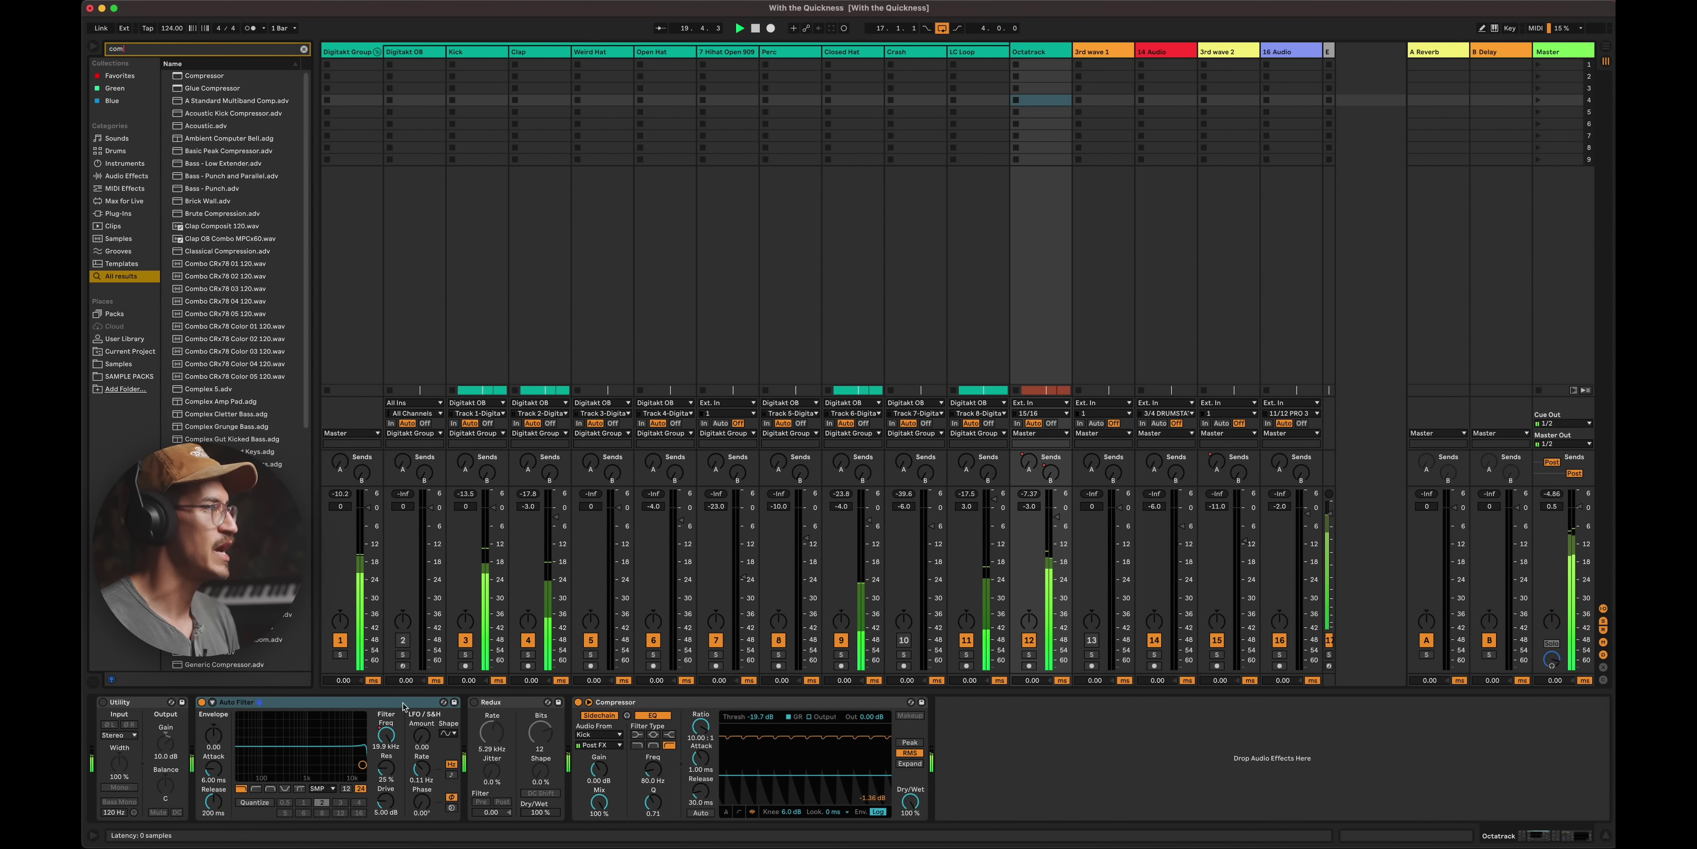
key("Down")
key("Return")
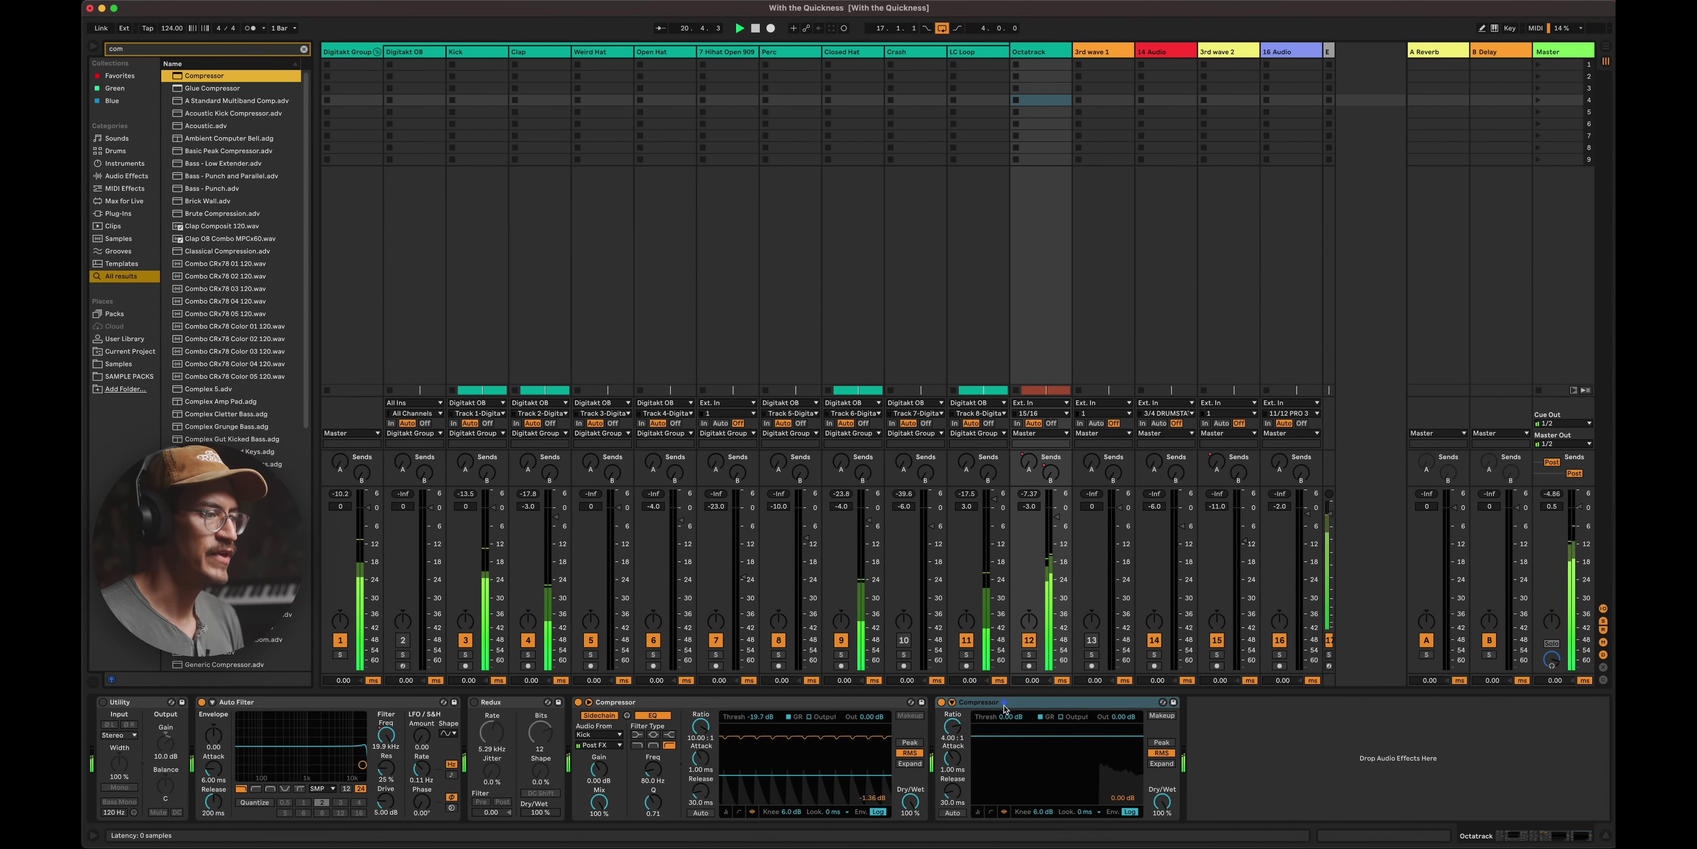
left_click(1030, 704)
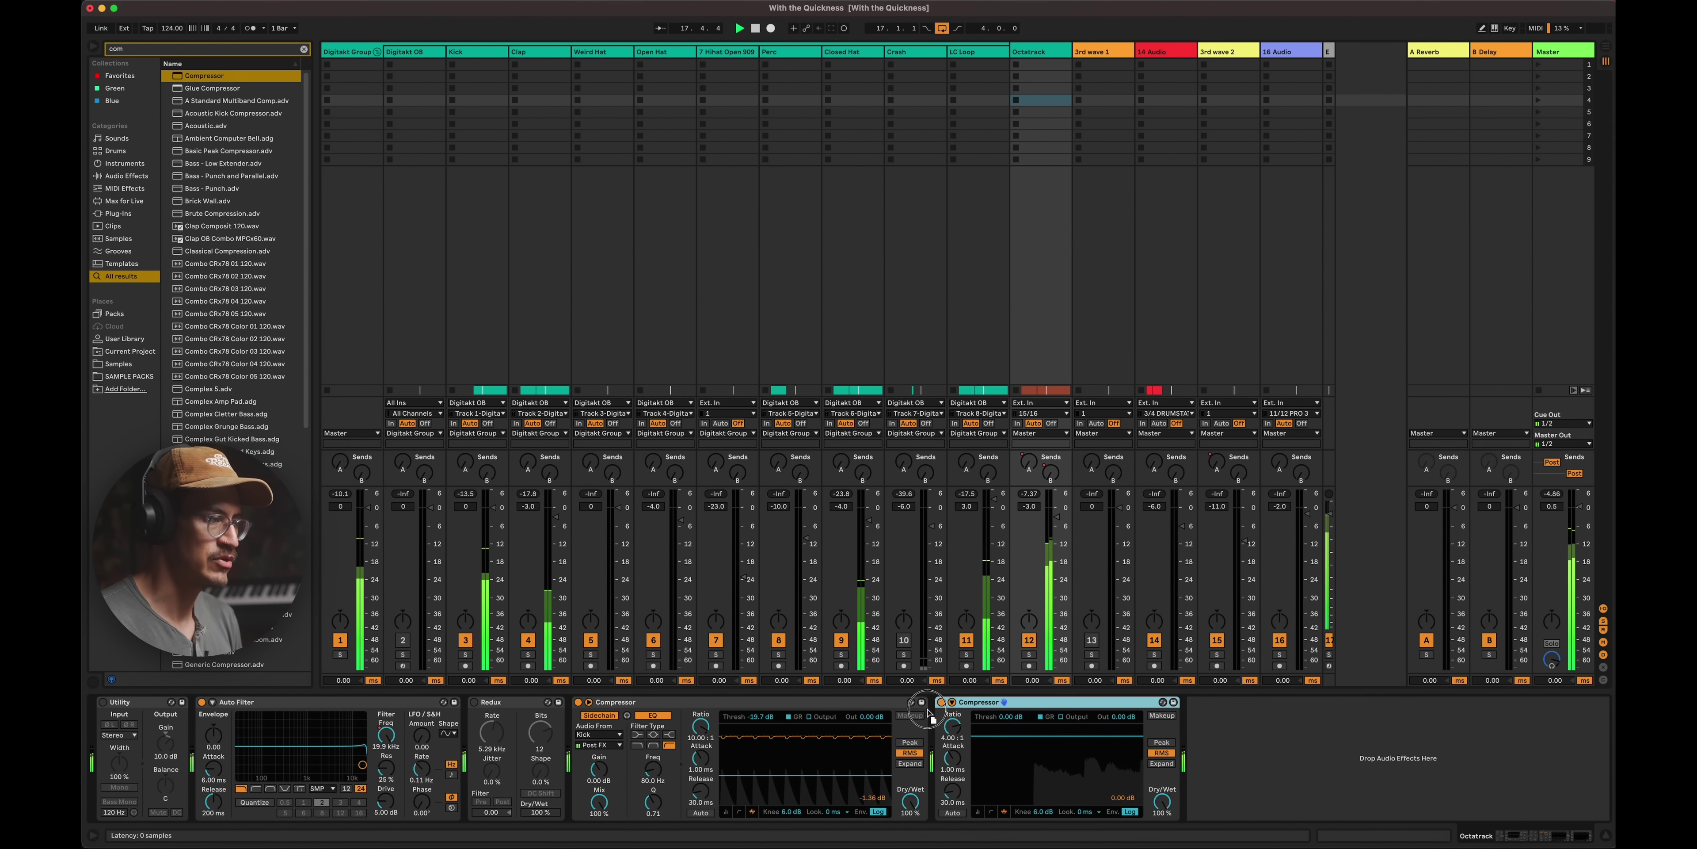
left_click_drag(928, 713, 640, 742)
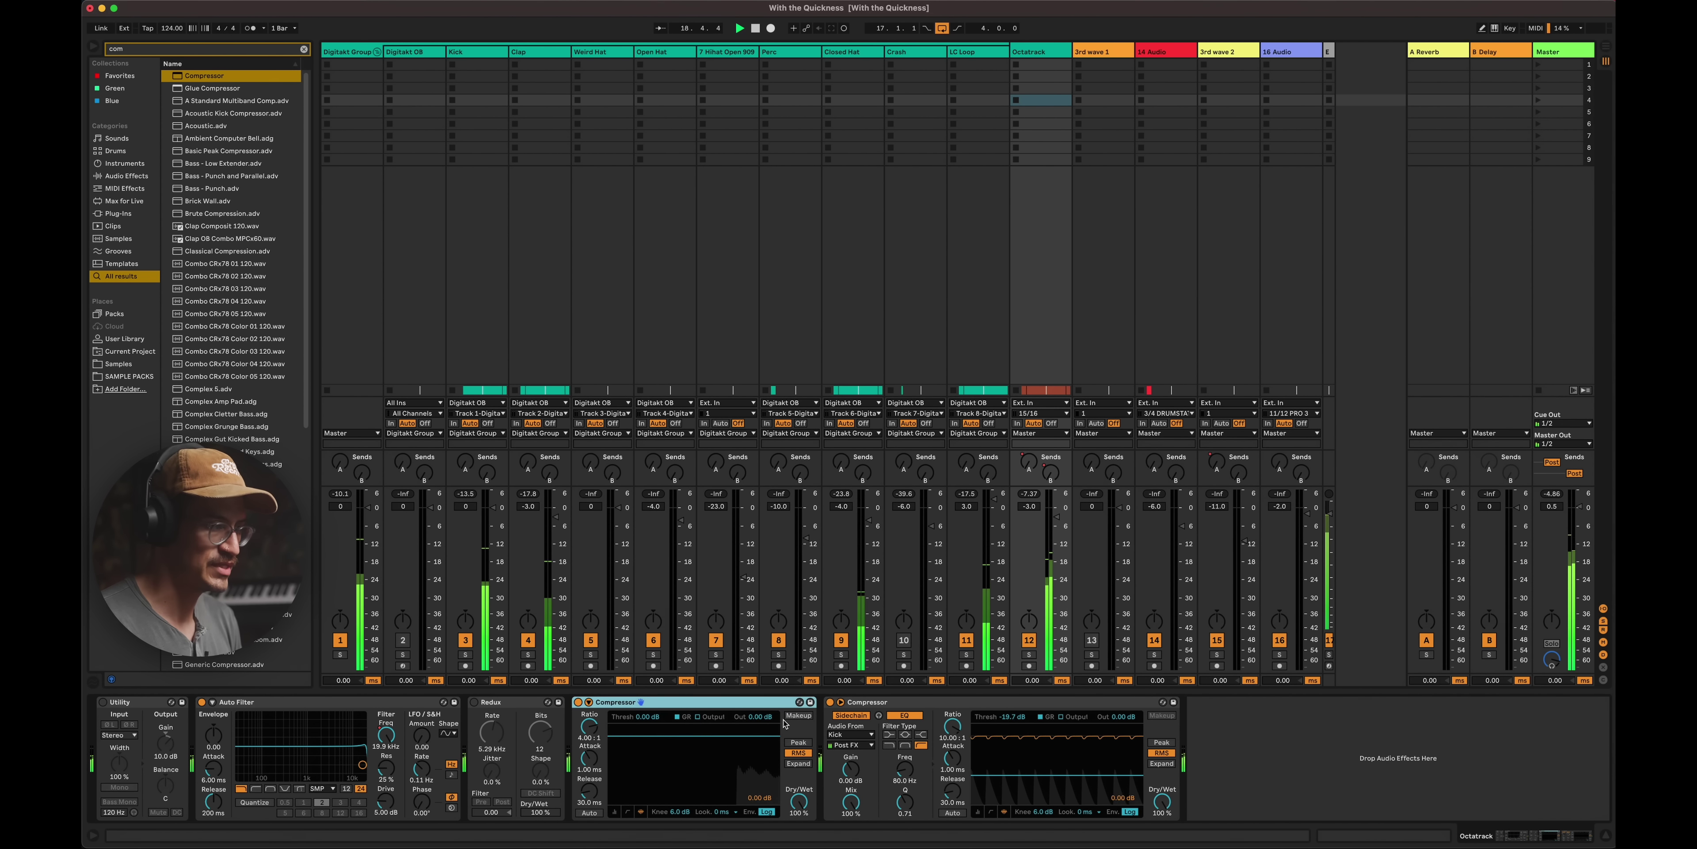
left_click(586, 728)
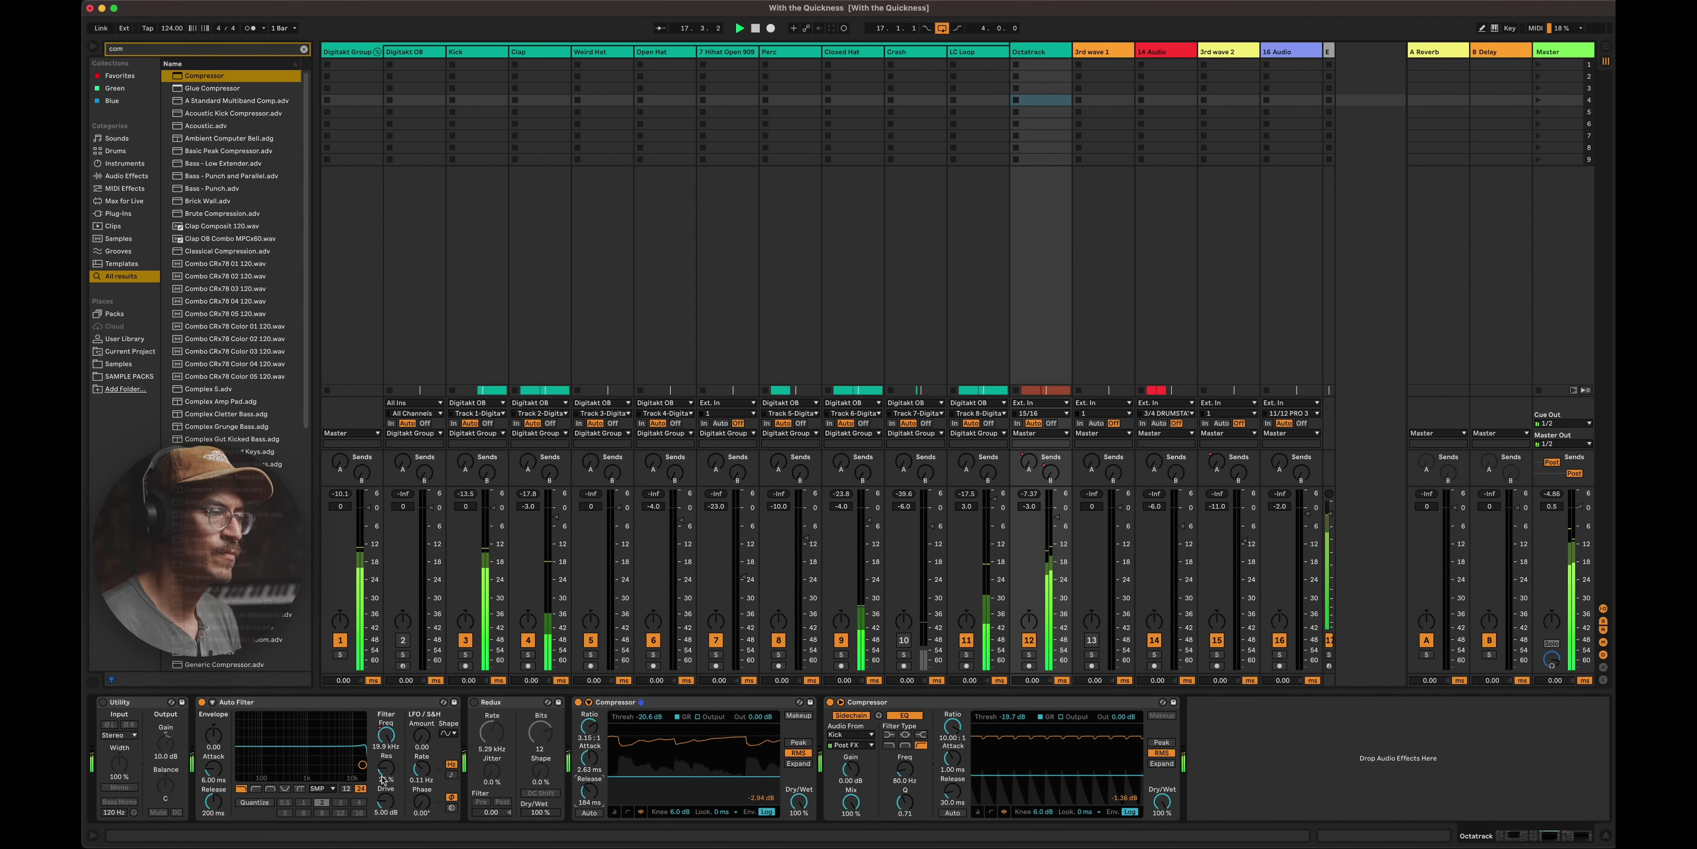
- Enable Redux, move it between the two Compressors, and set its Rate to about 21.8 kHz with a little Jitter
left_click(474, 702)
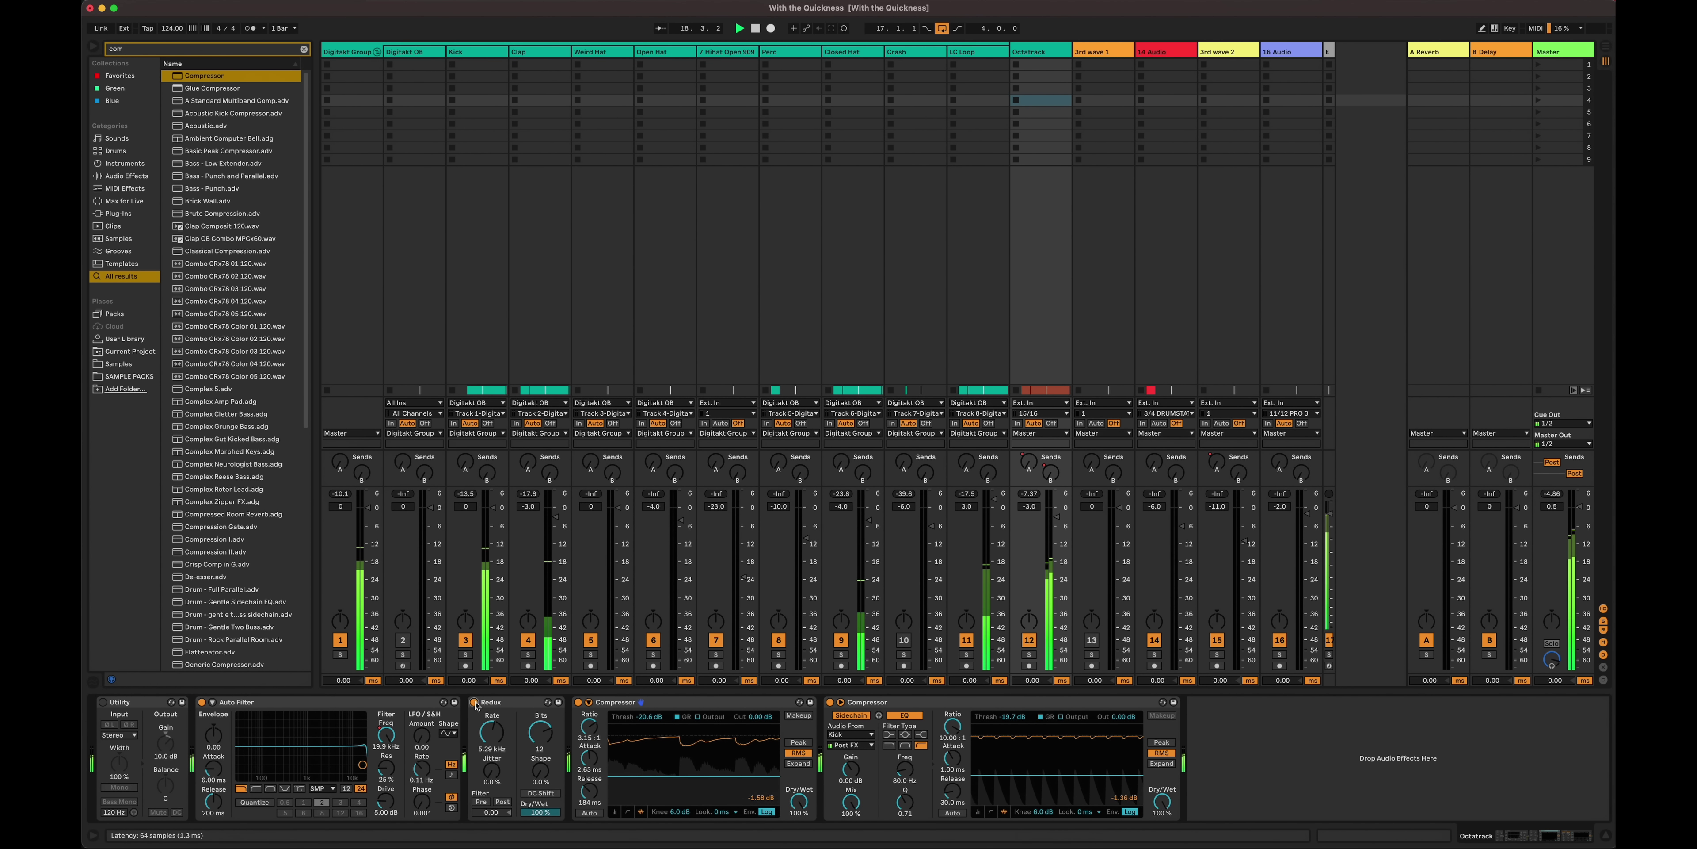
left_click_drag(491, 703, 758, 702)
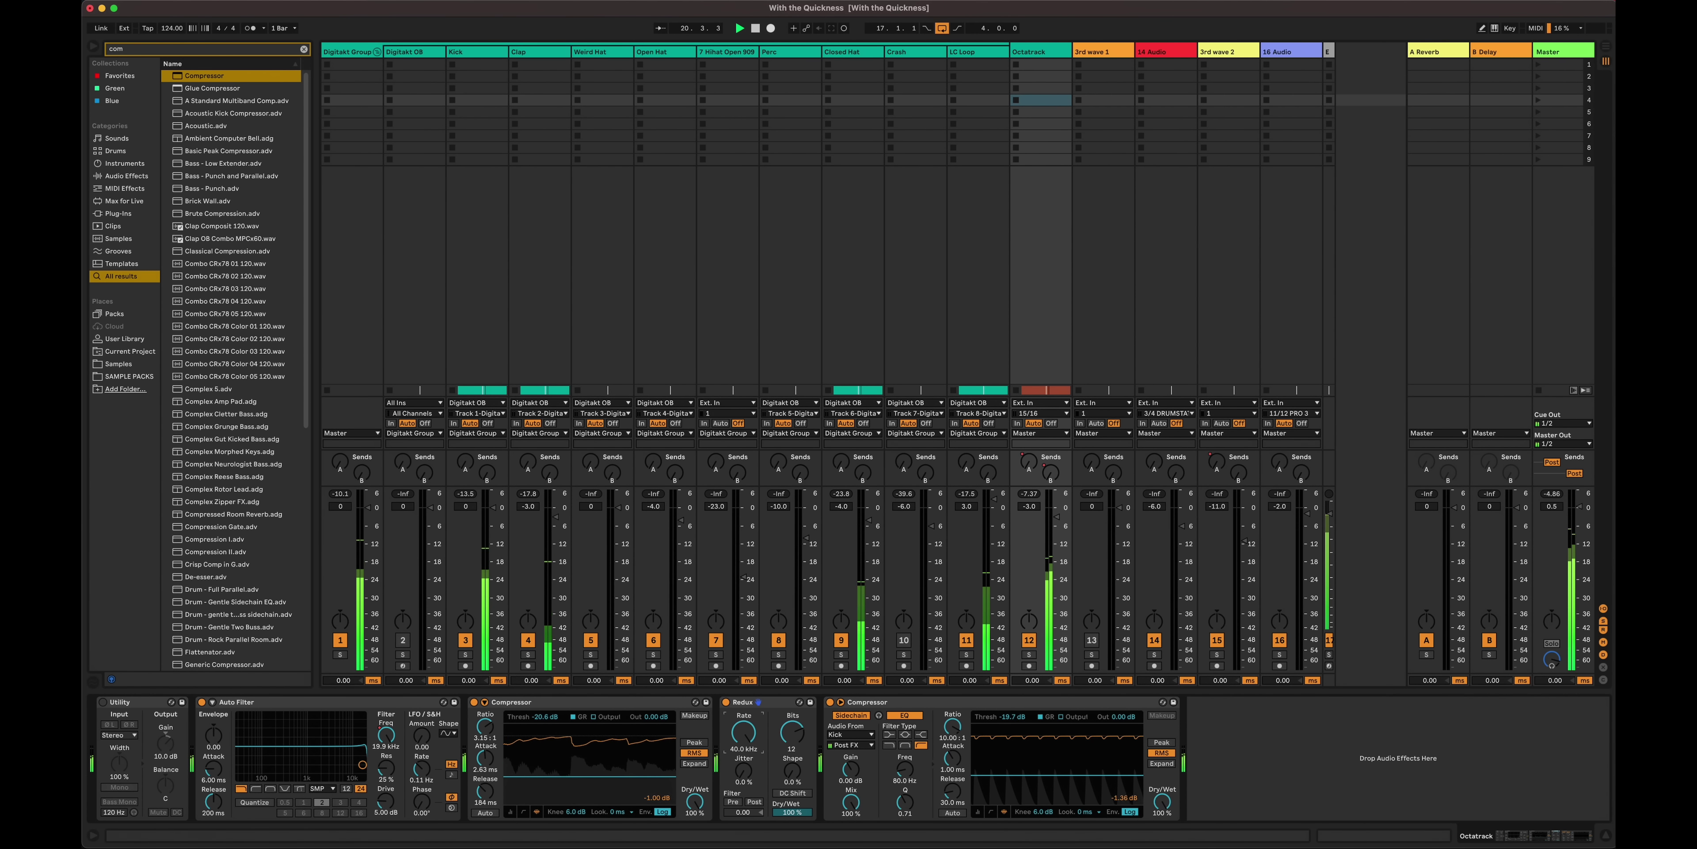
left_click_drag(751, 741, 751, 771)
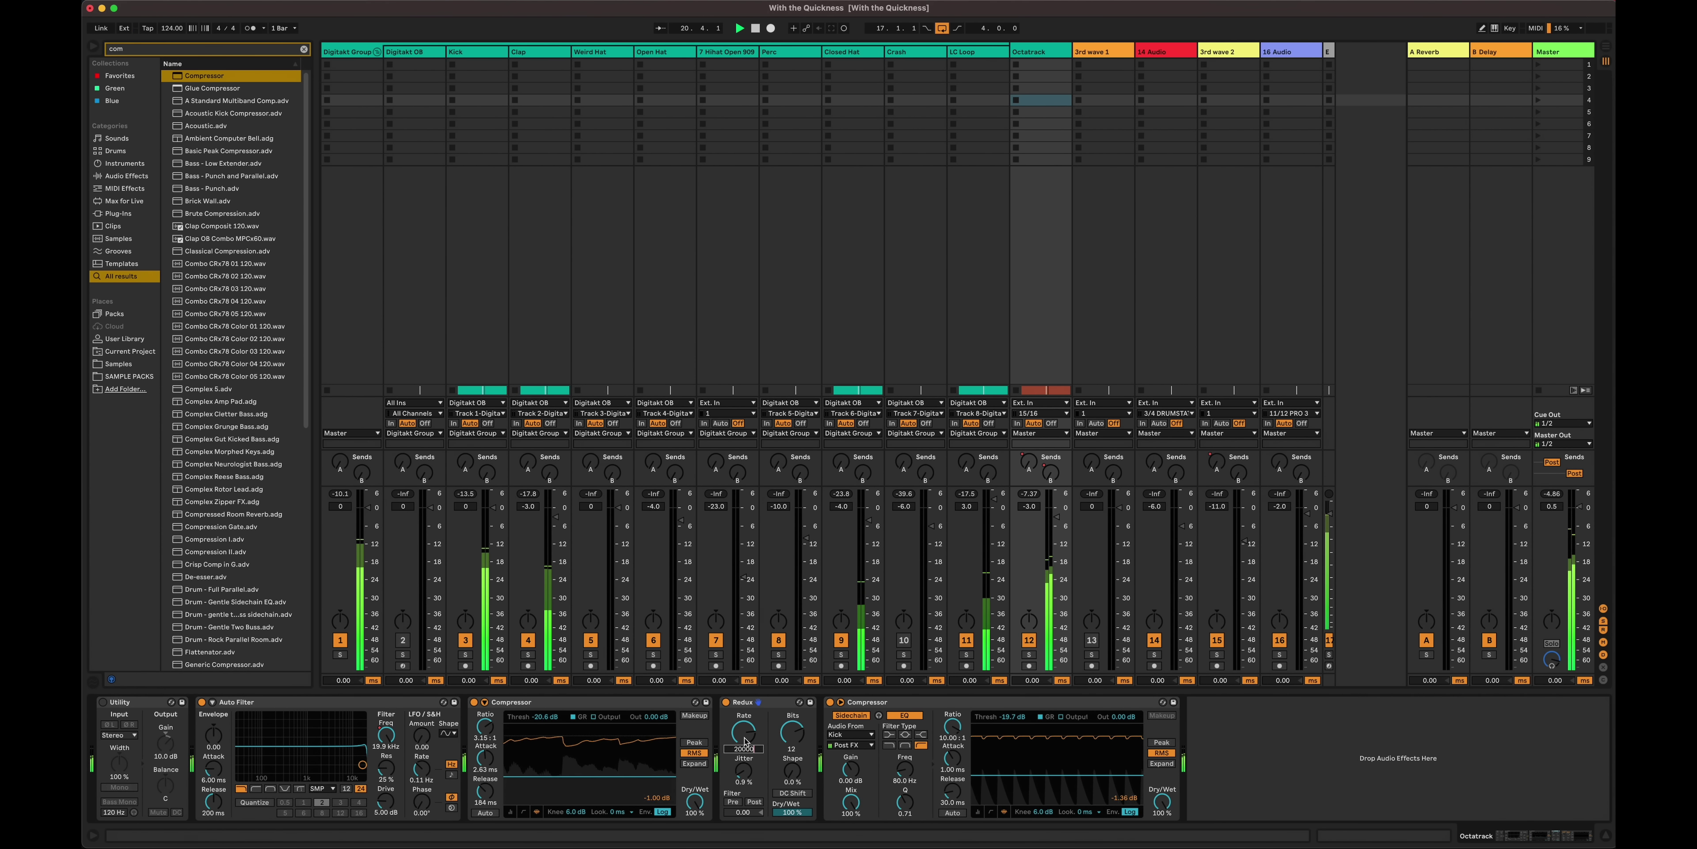
key("Return")
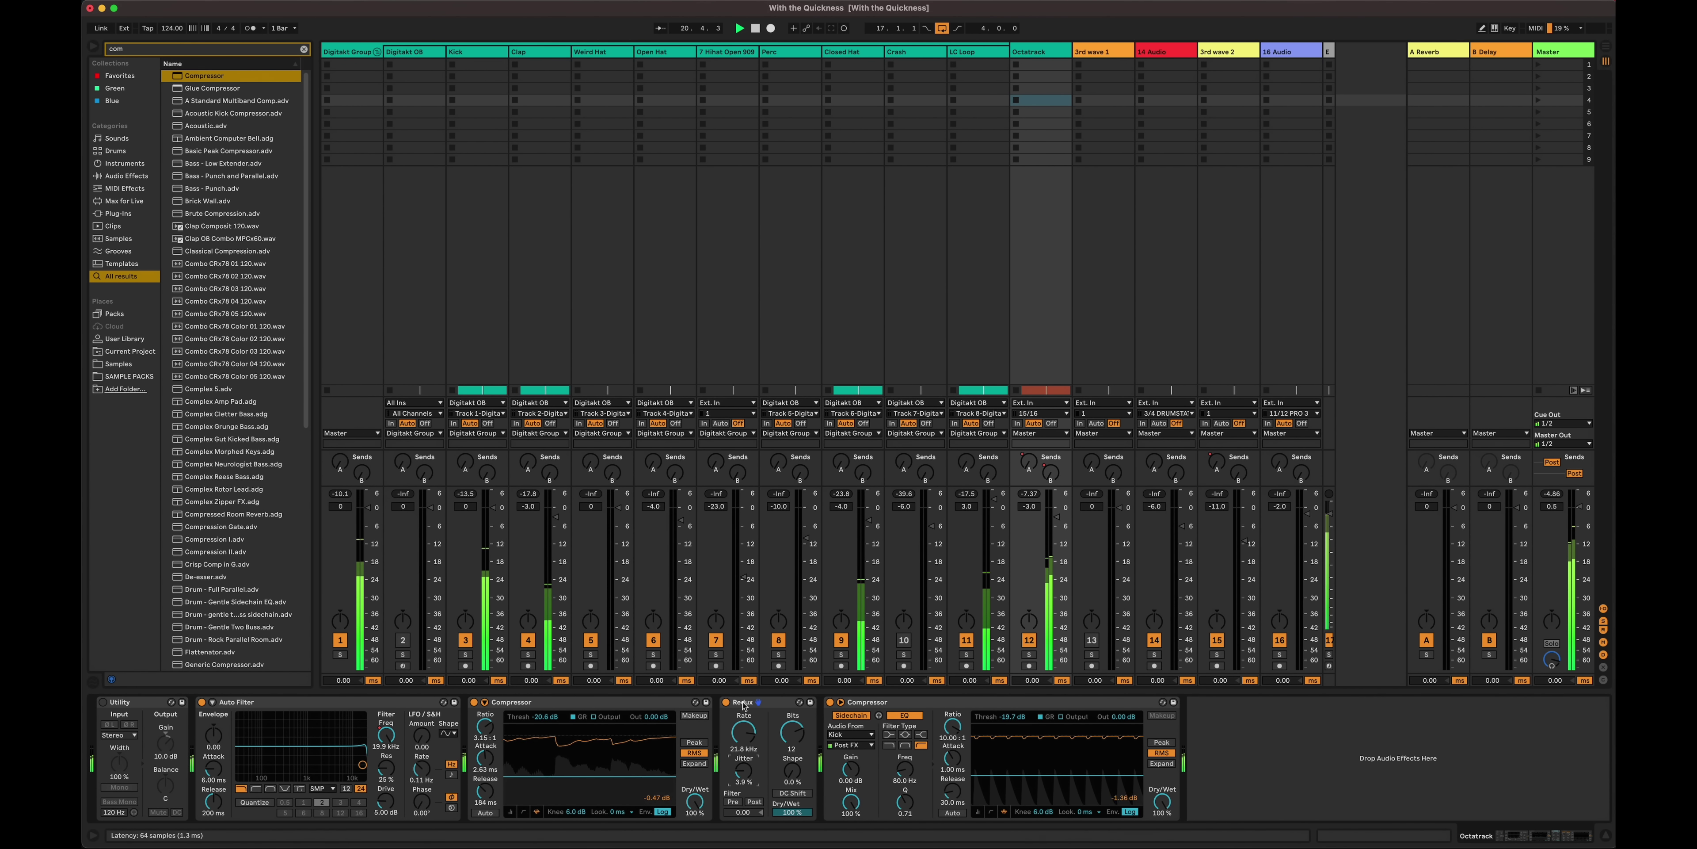
- Move Redux ahead of the Auto Filter, and adjust its Rate to about 25.4 kHz and Jitter to 3.0 %
left_click_drag(743, 702, 243, 757)
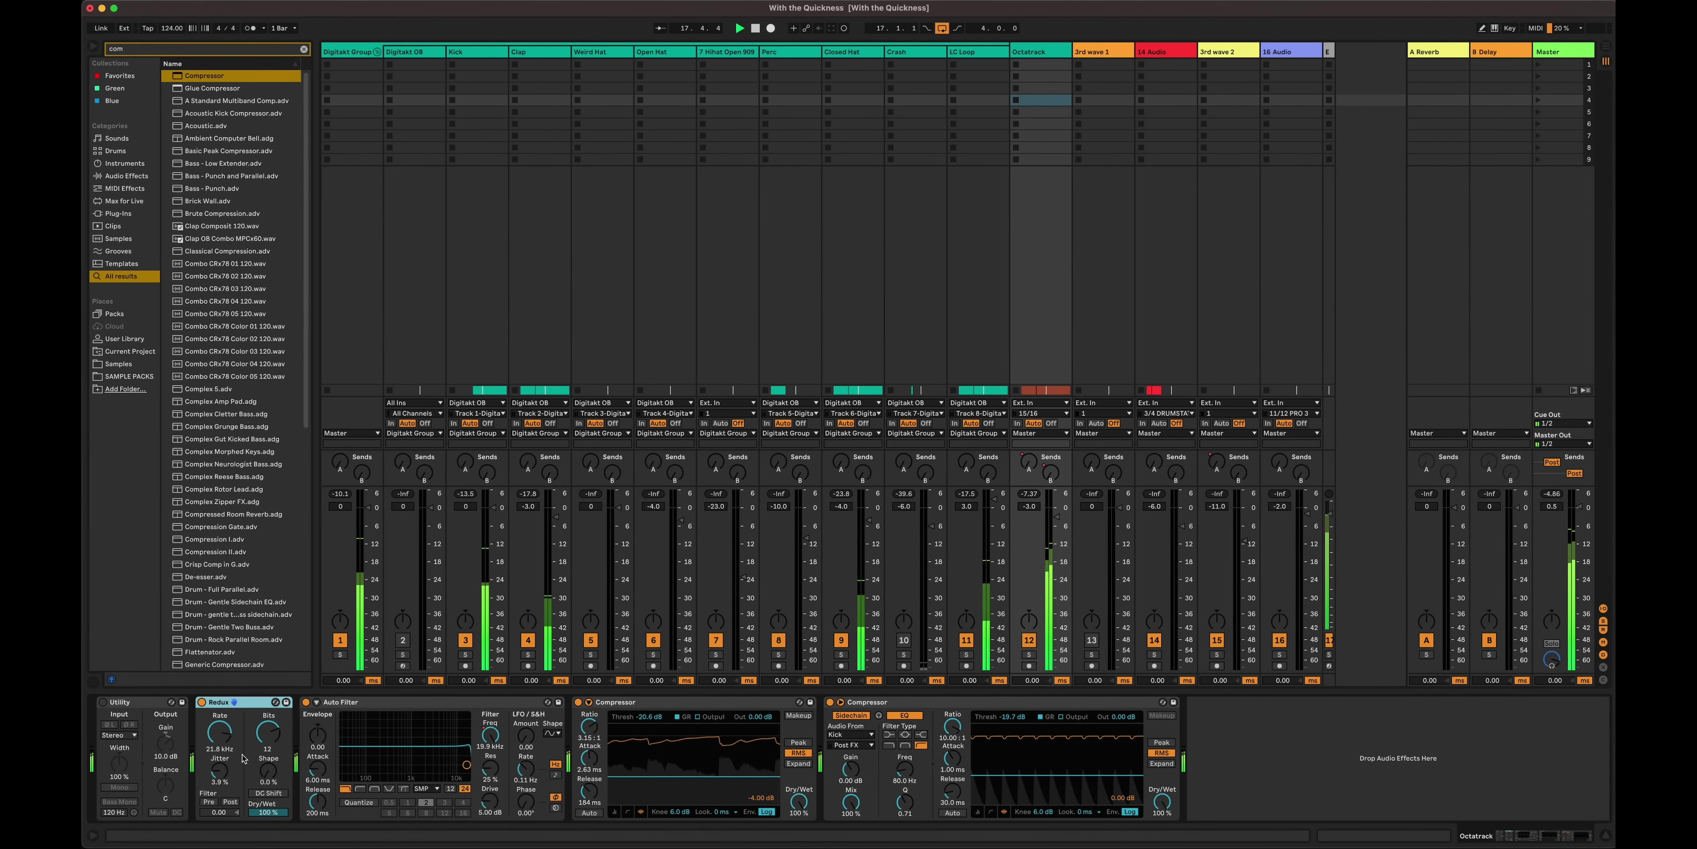
left_click(220, 771)
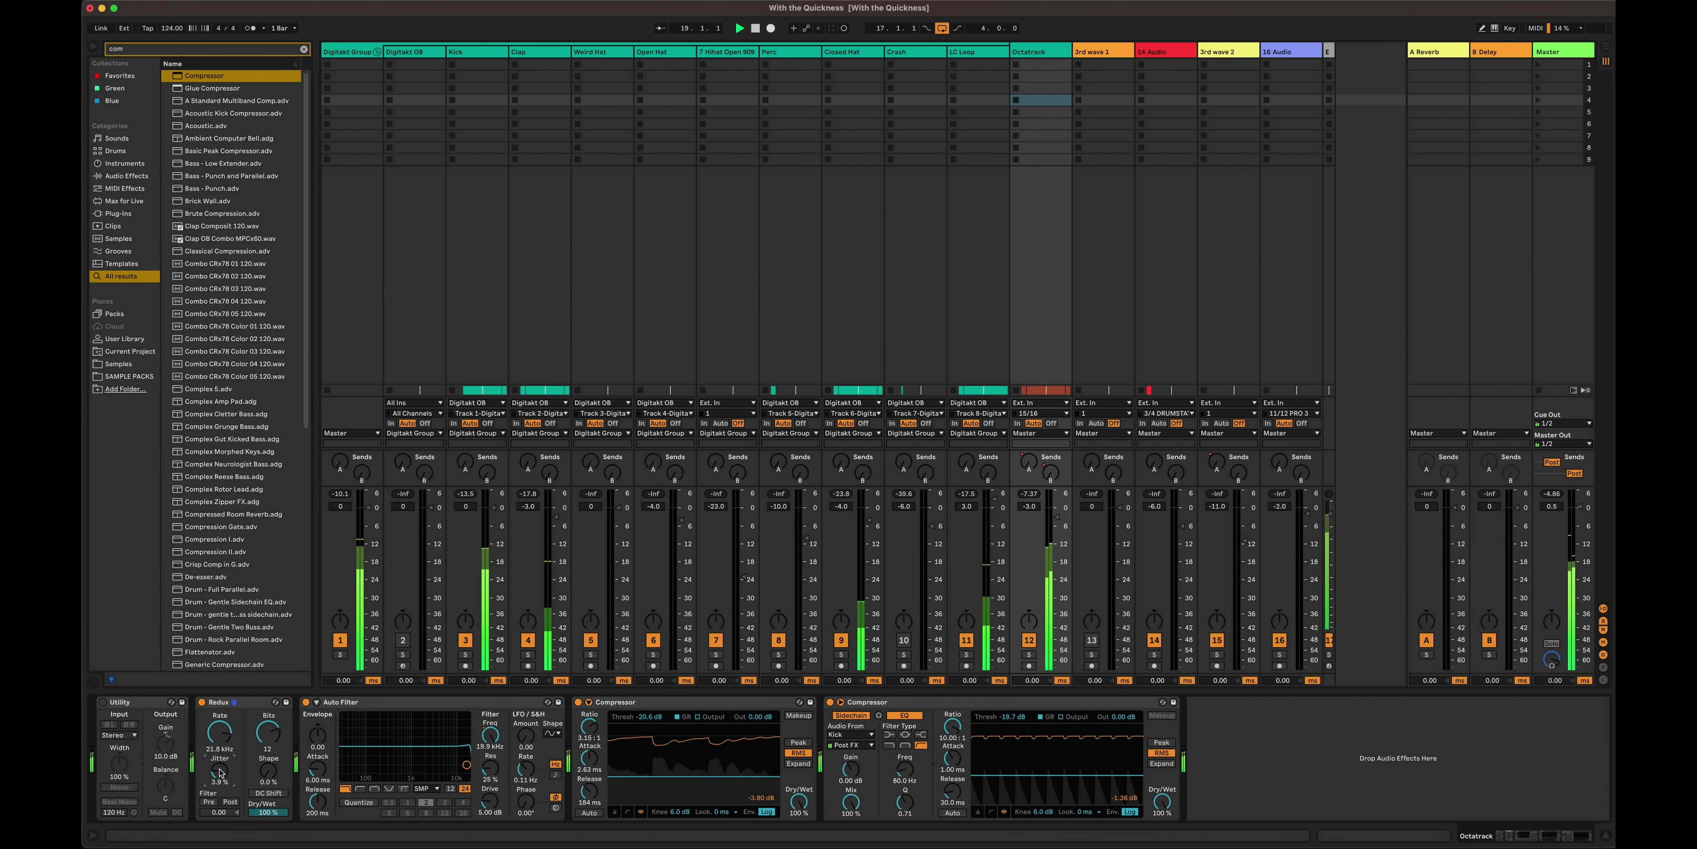
left_click_drag(220, 771, 221, 773)
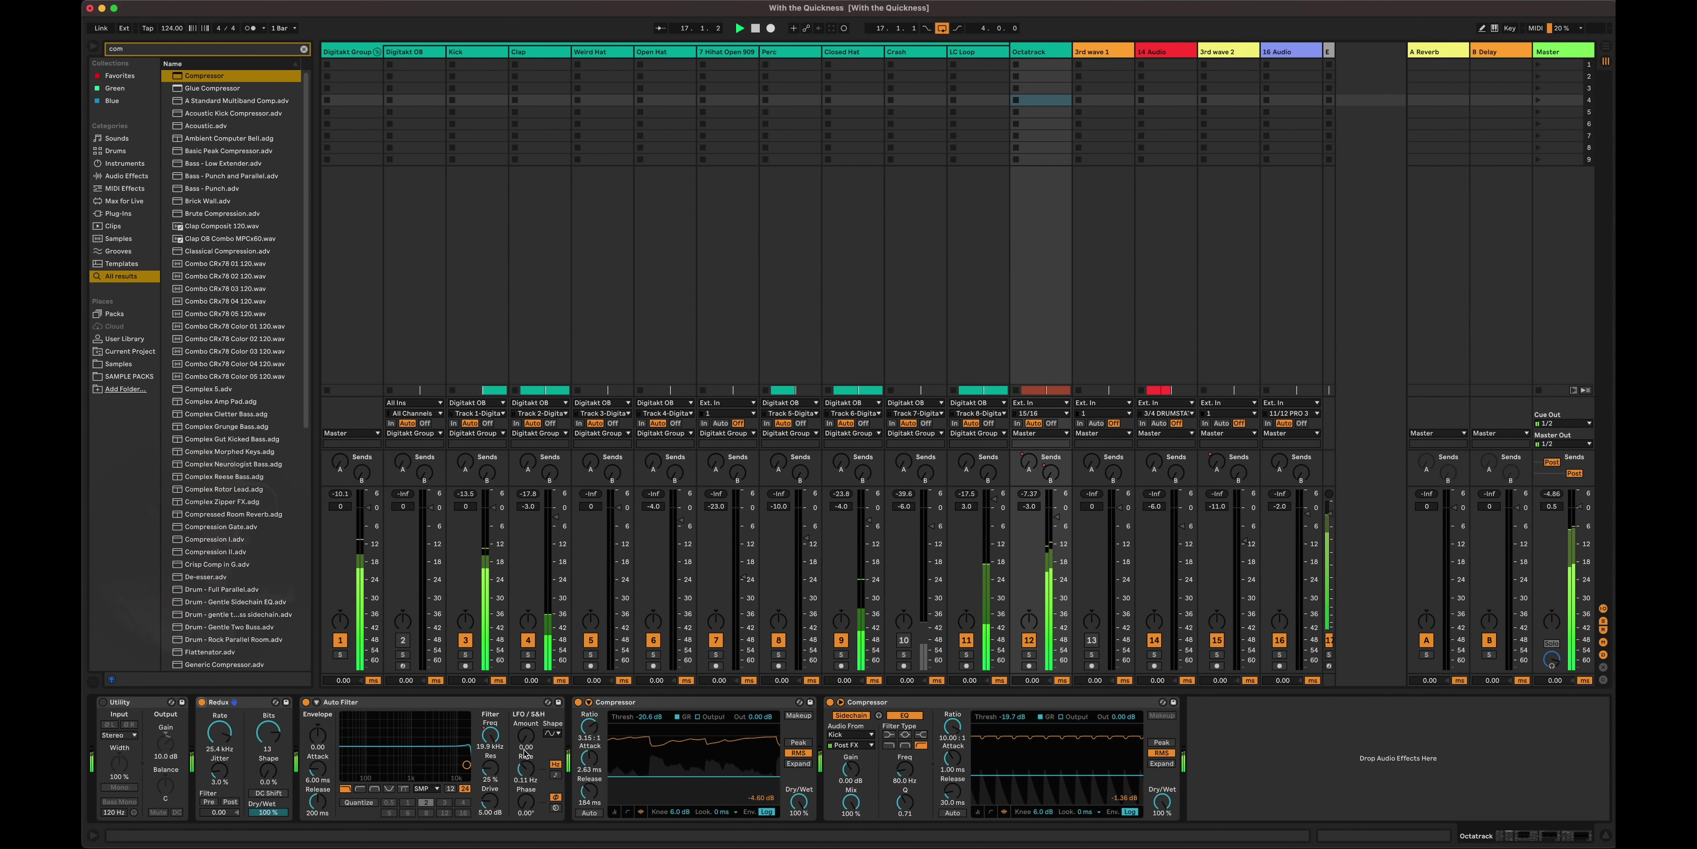
- Find EQ Eight by searching for "eight", insert it at the end of the Octatrack chain, and make band 1 a steep low cut
key("super+f")
type("eight")
key("Down")
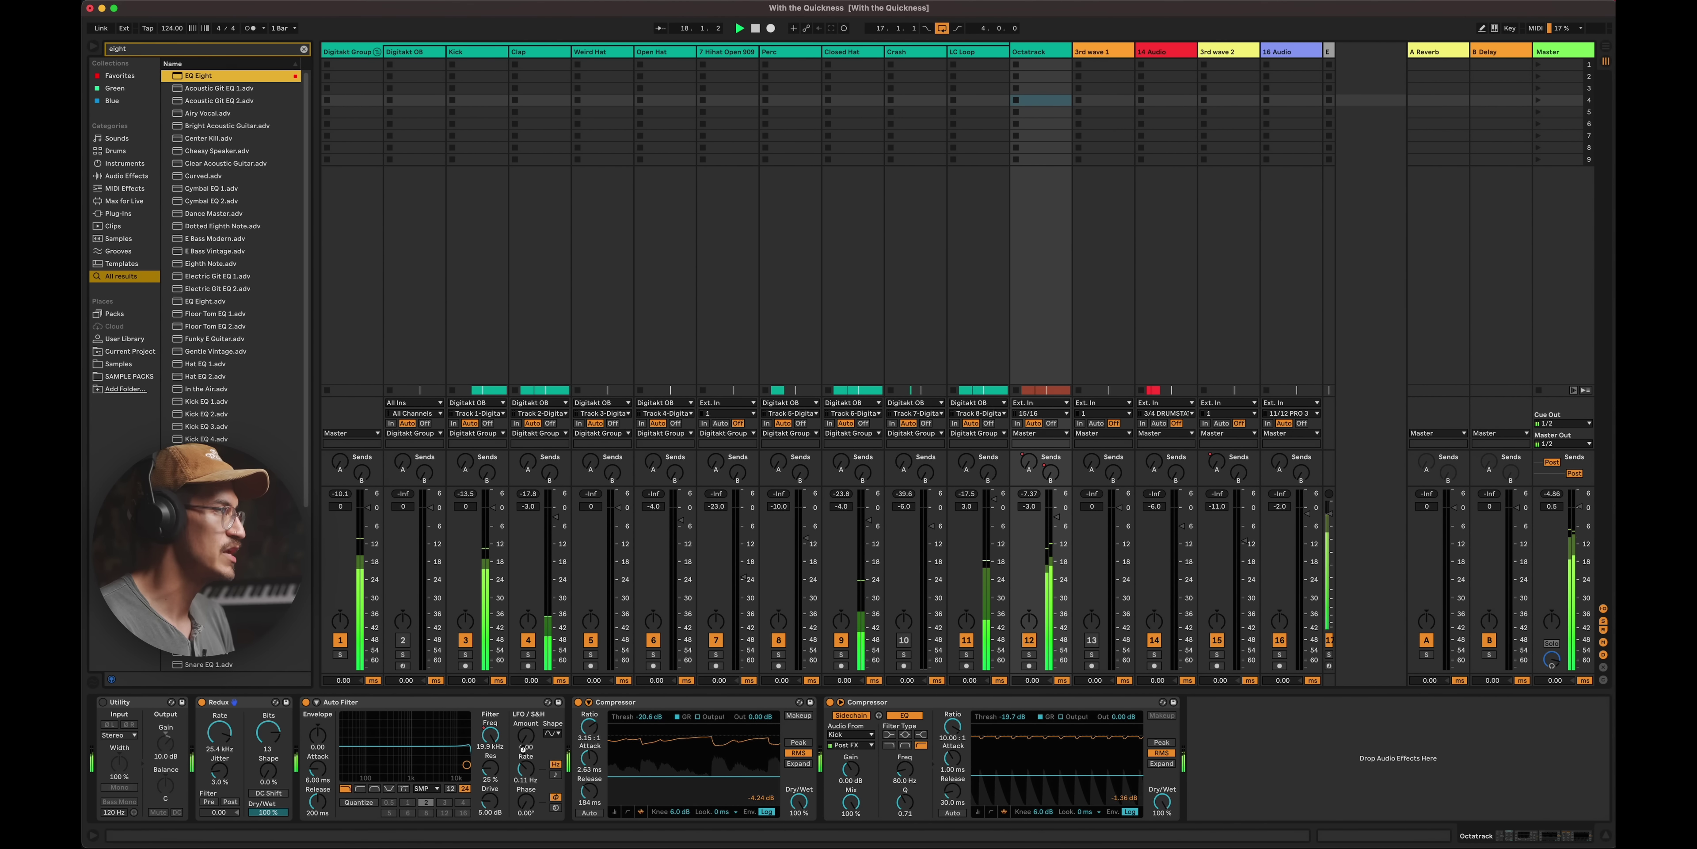
key("Return")
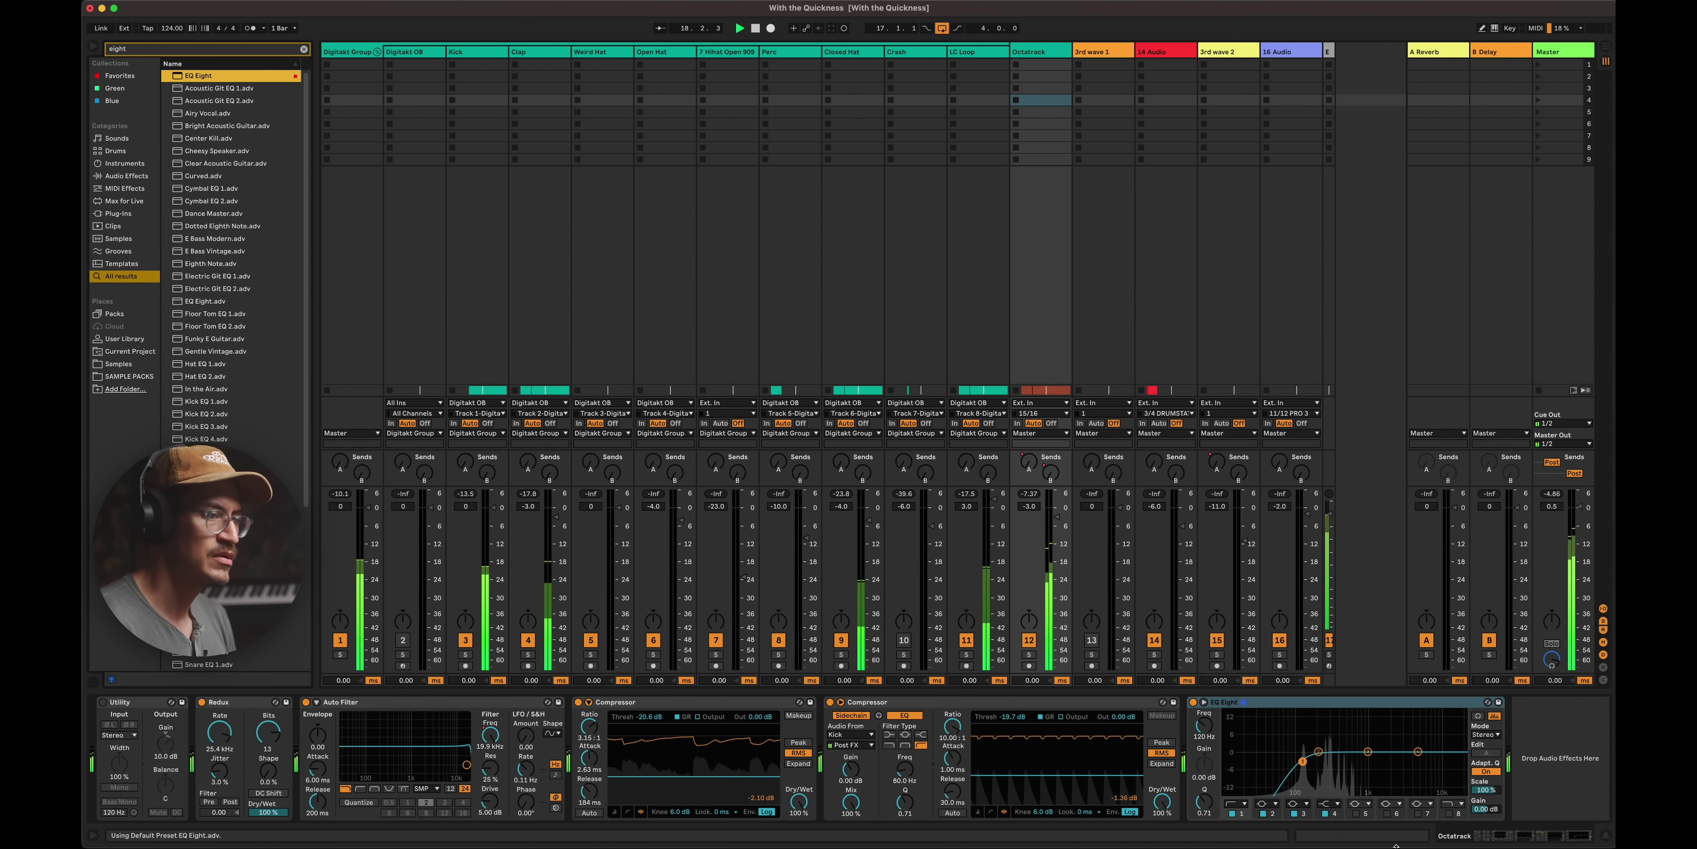
left_click(1237, 803)
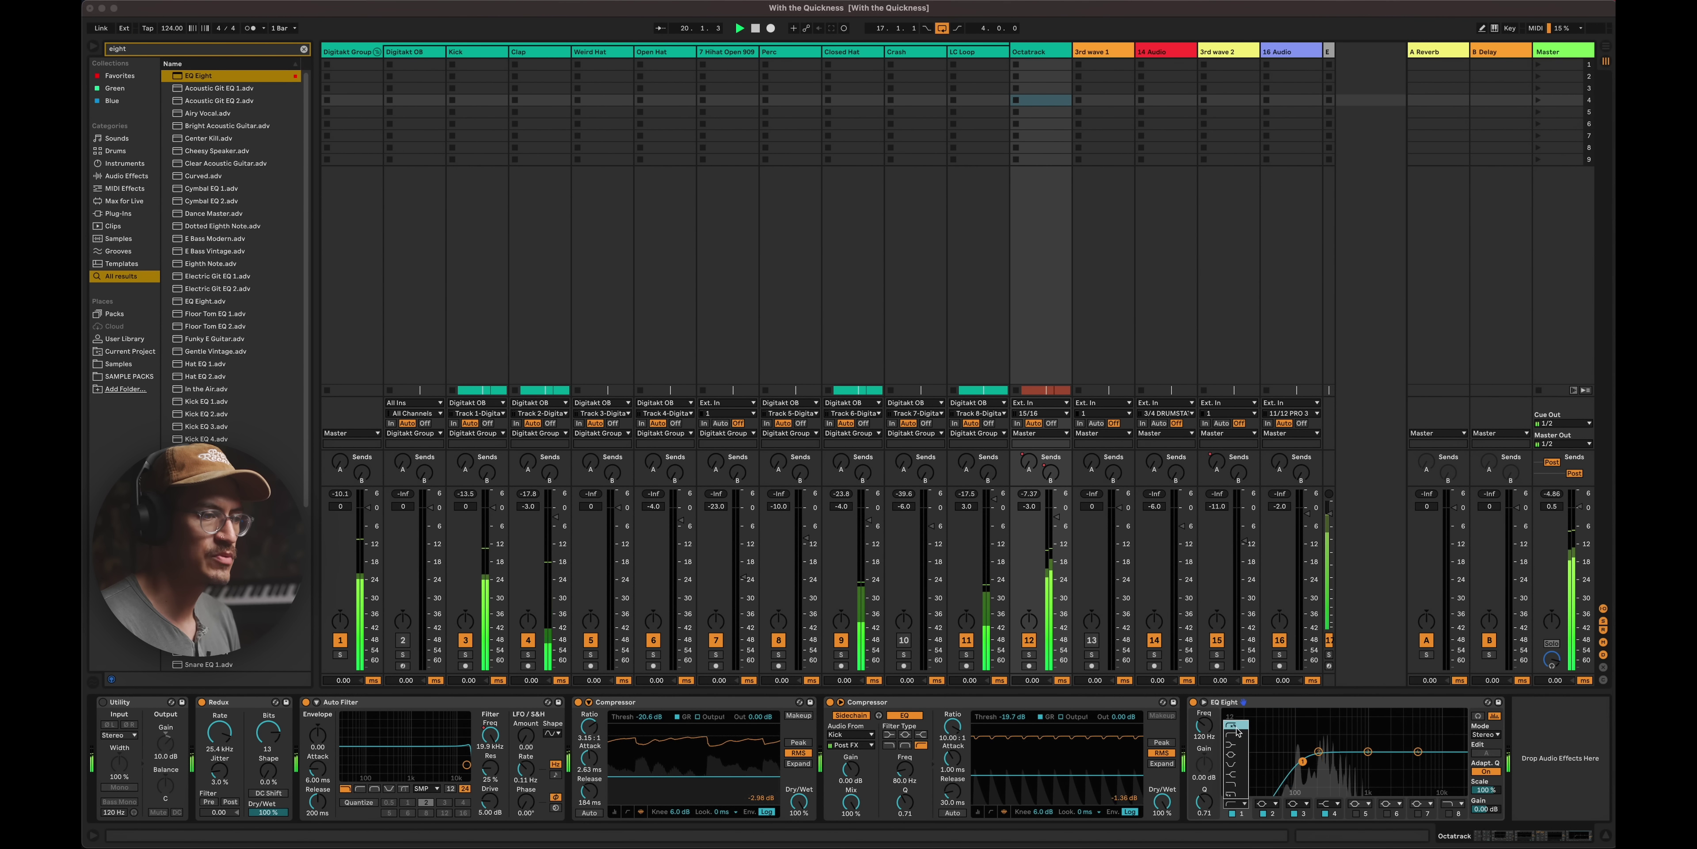
left_click(1235, 725)
- Compare the Octatrack with and without the low cut in the enlarged EQ Eight display, and lower band 1's frequency to about 63.5 Hz
left_click(1194, 704)
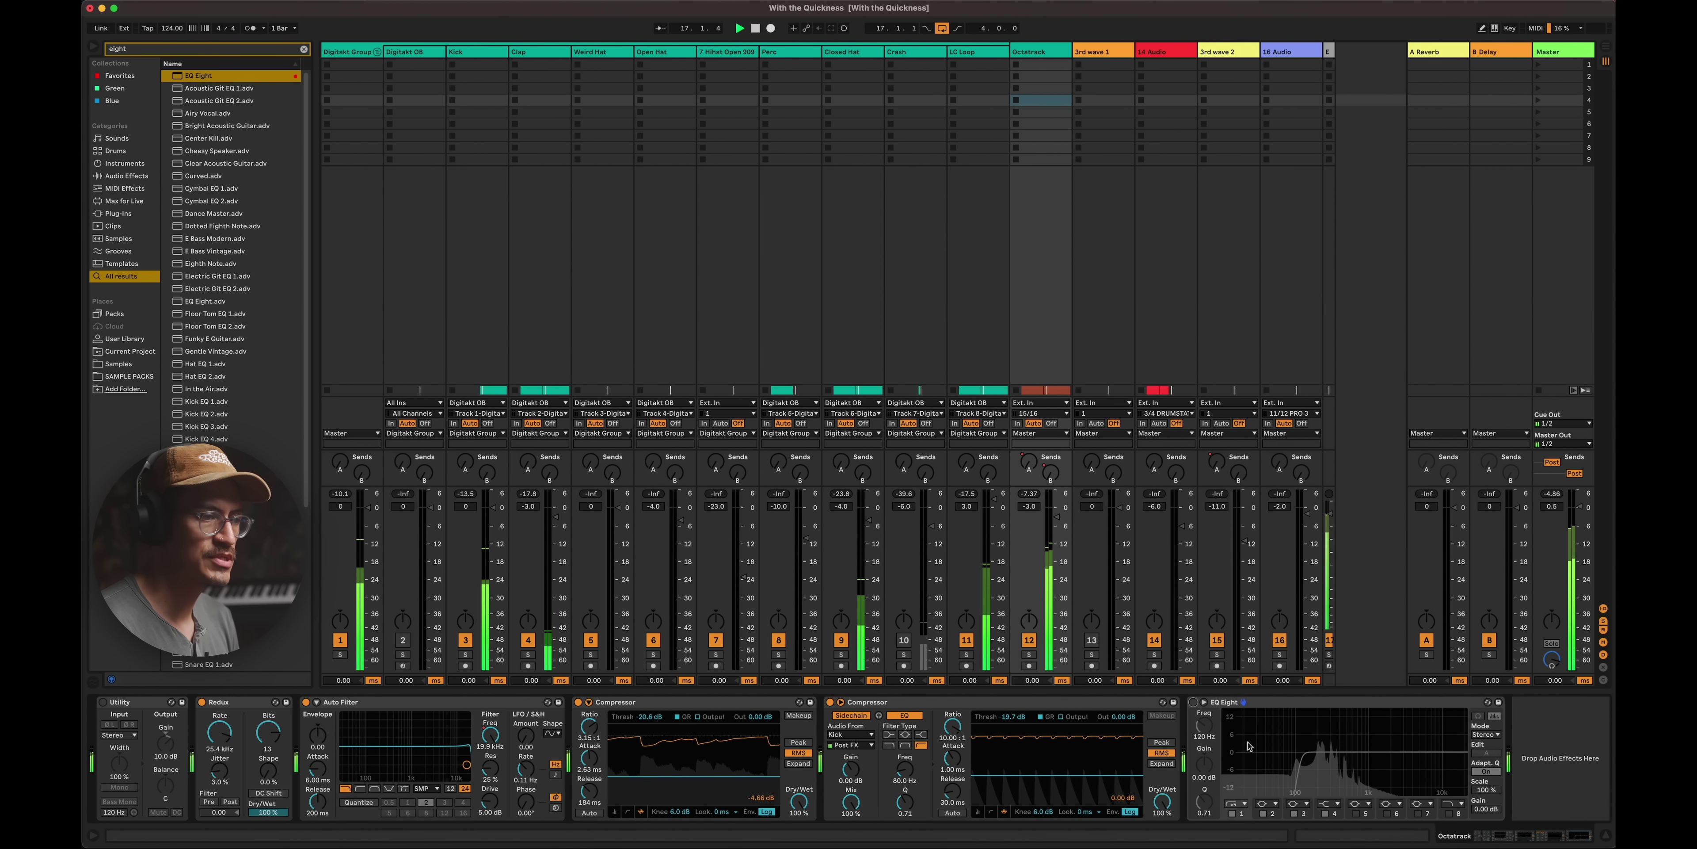
double_click(1261, 727)
double_click(1059, 622)
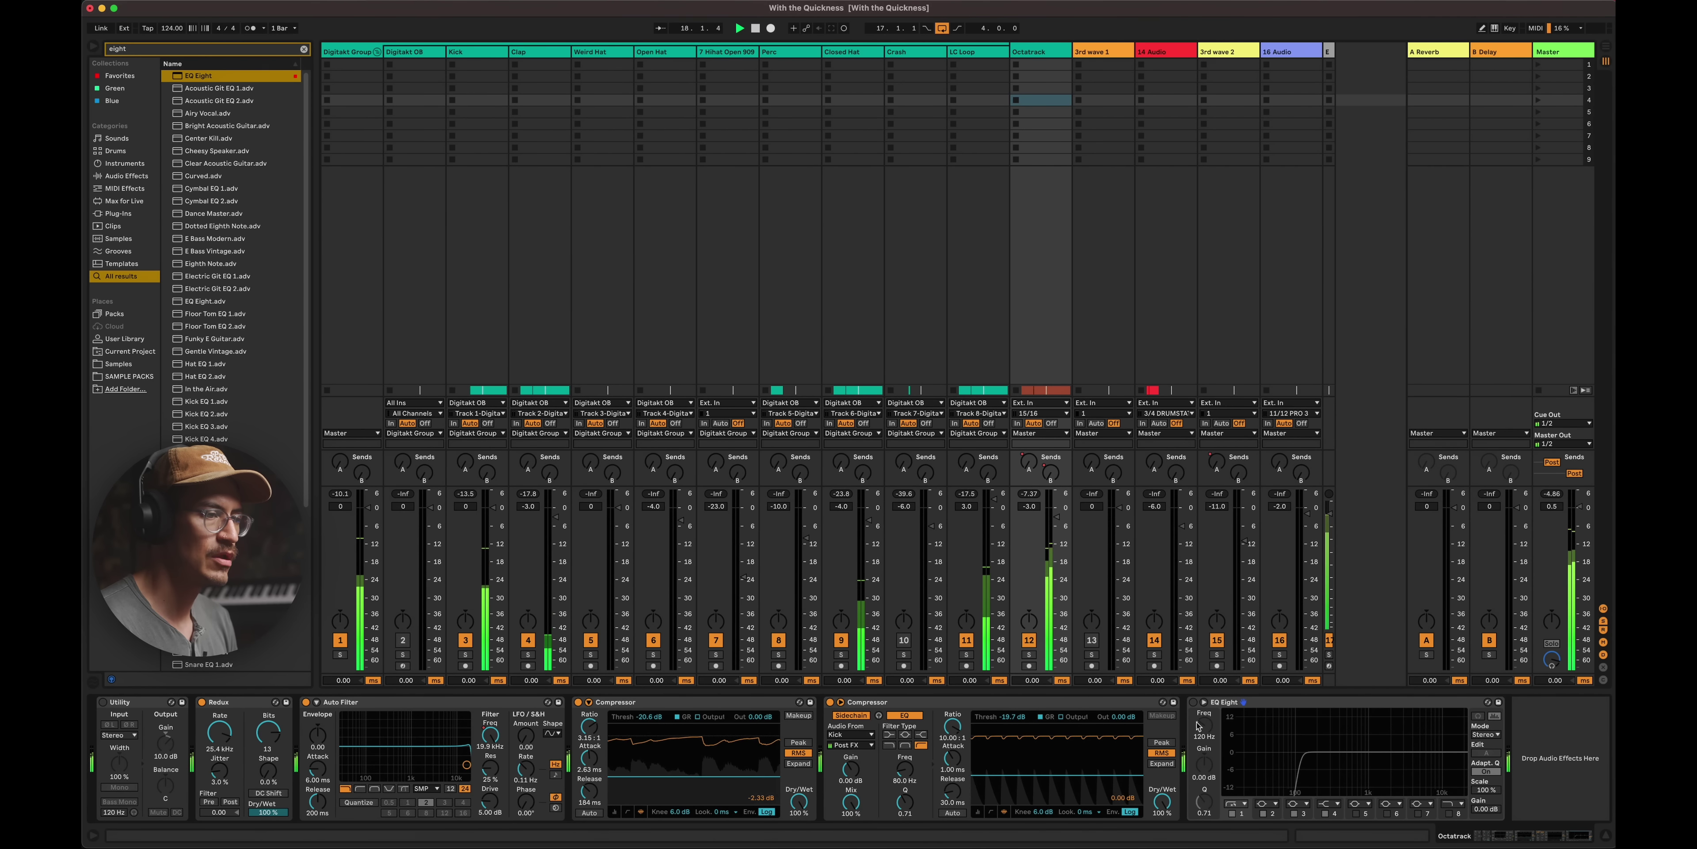
double_click(1255, 744)
left_click(1194, 704)
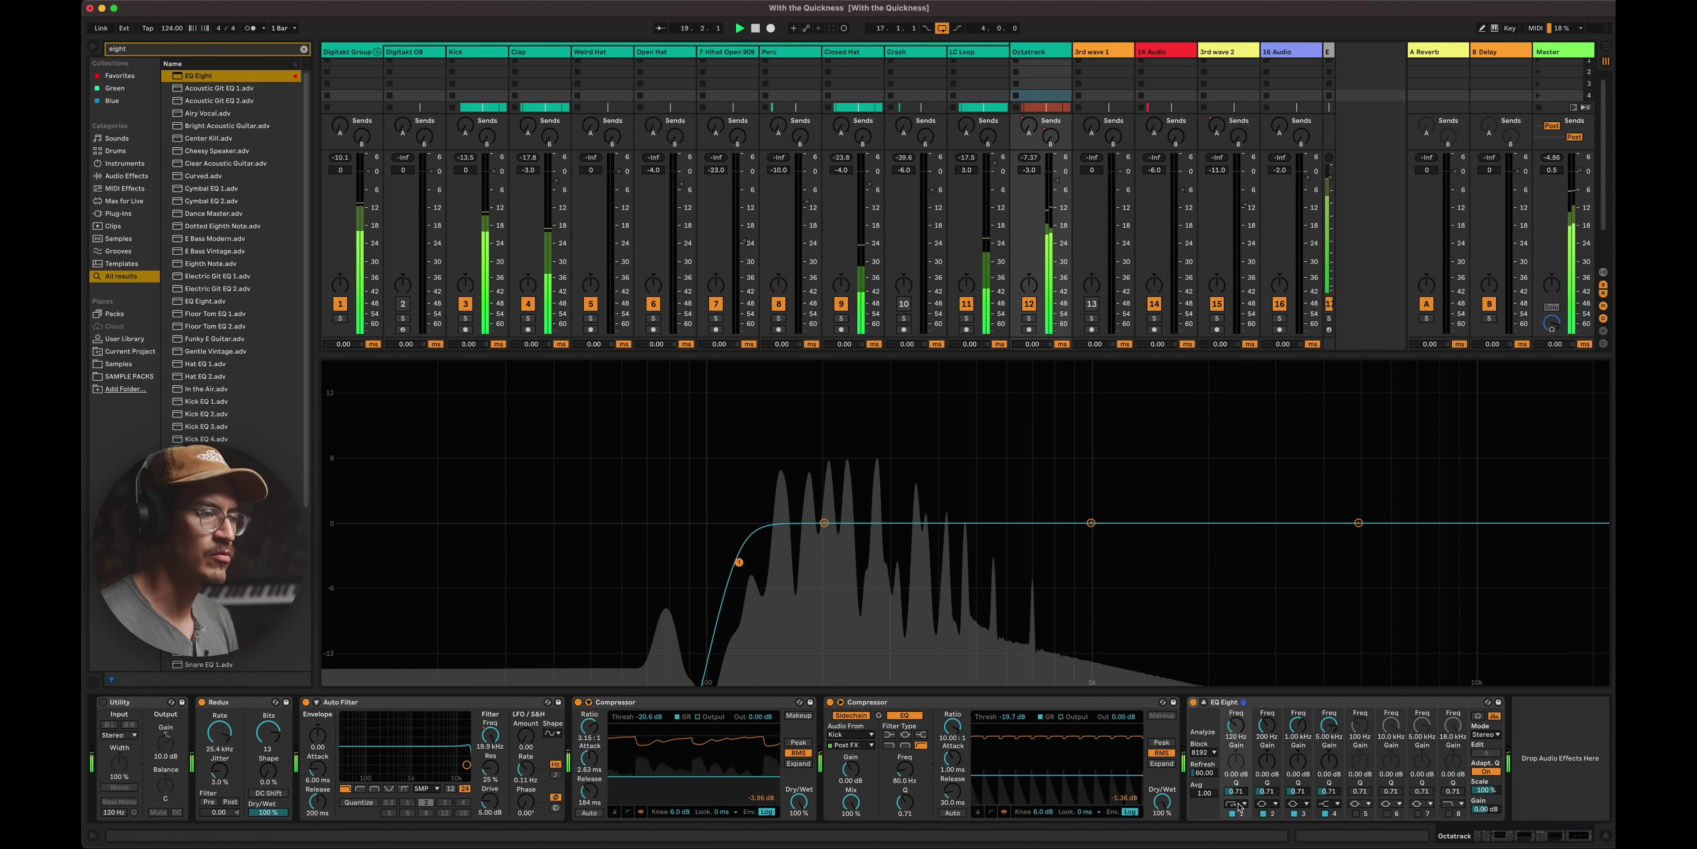
left_click(1232, 814)
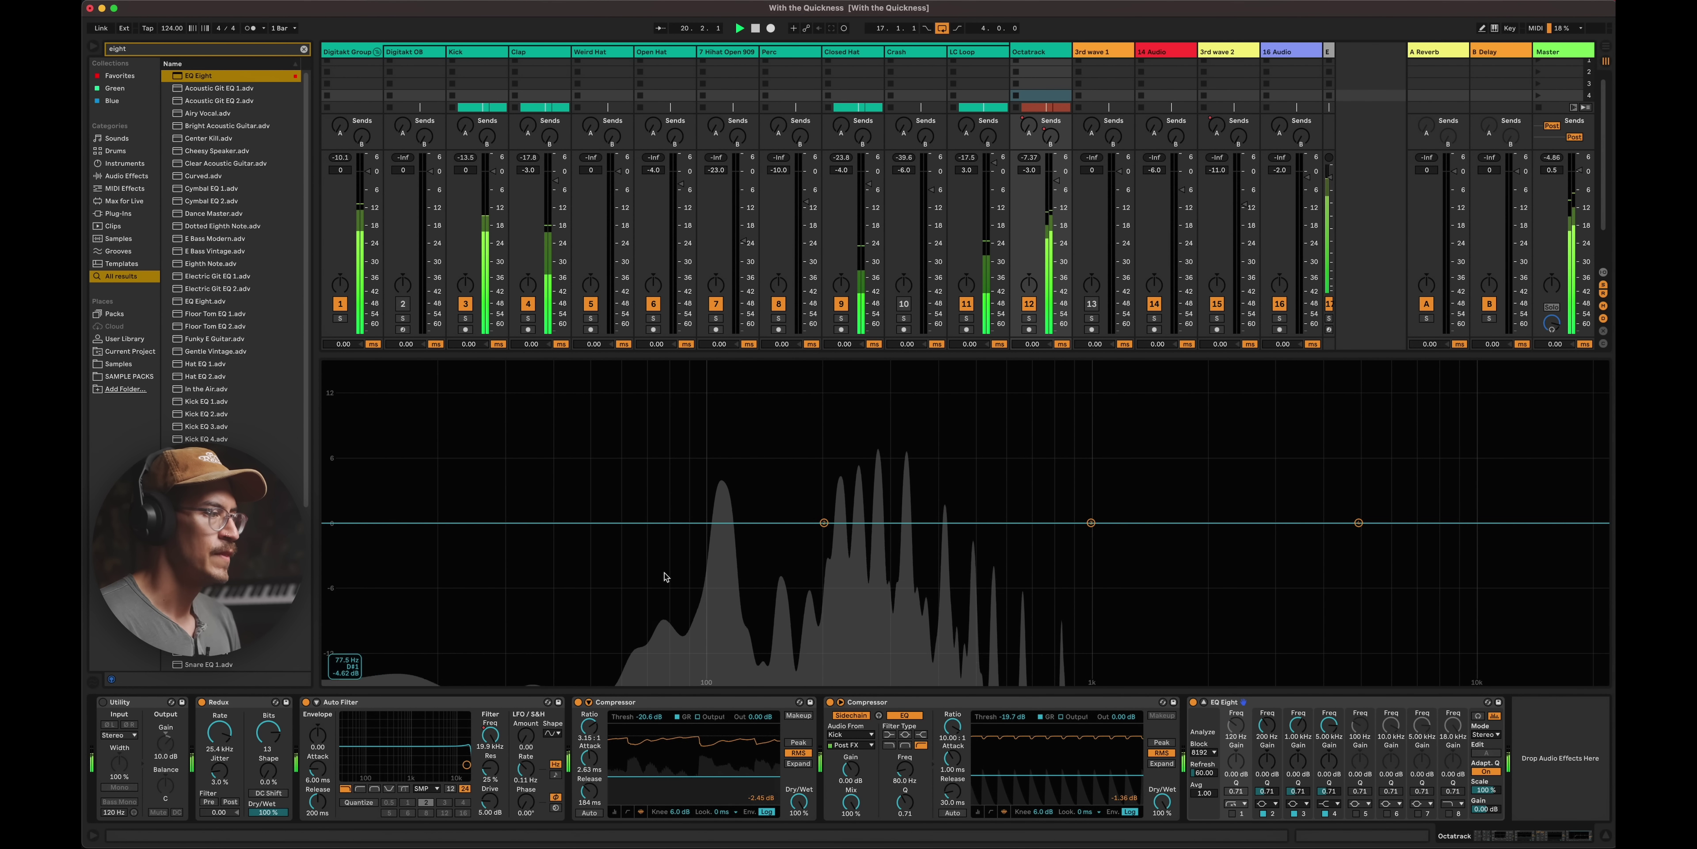
left_click(1232, 814)
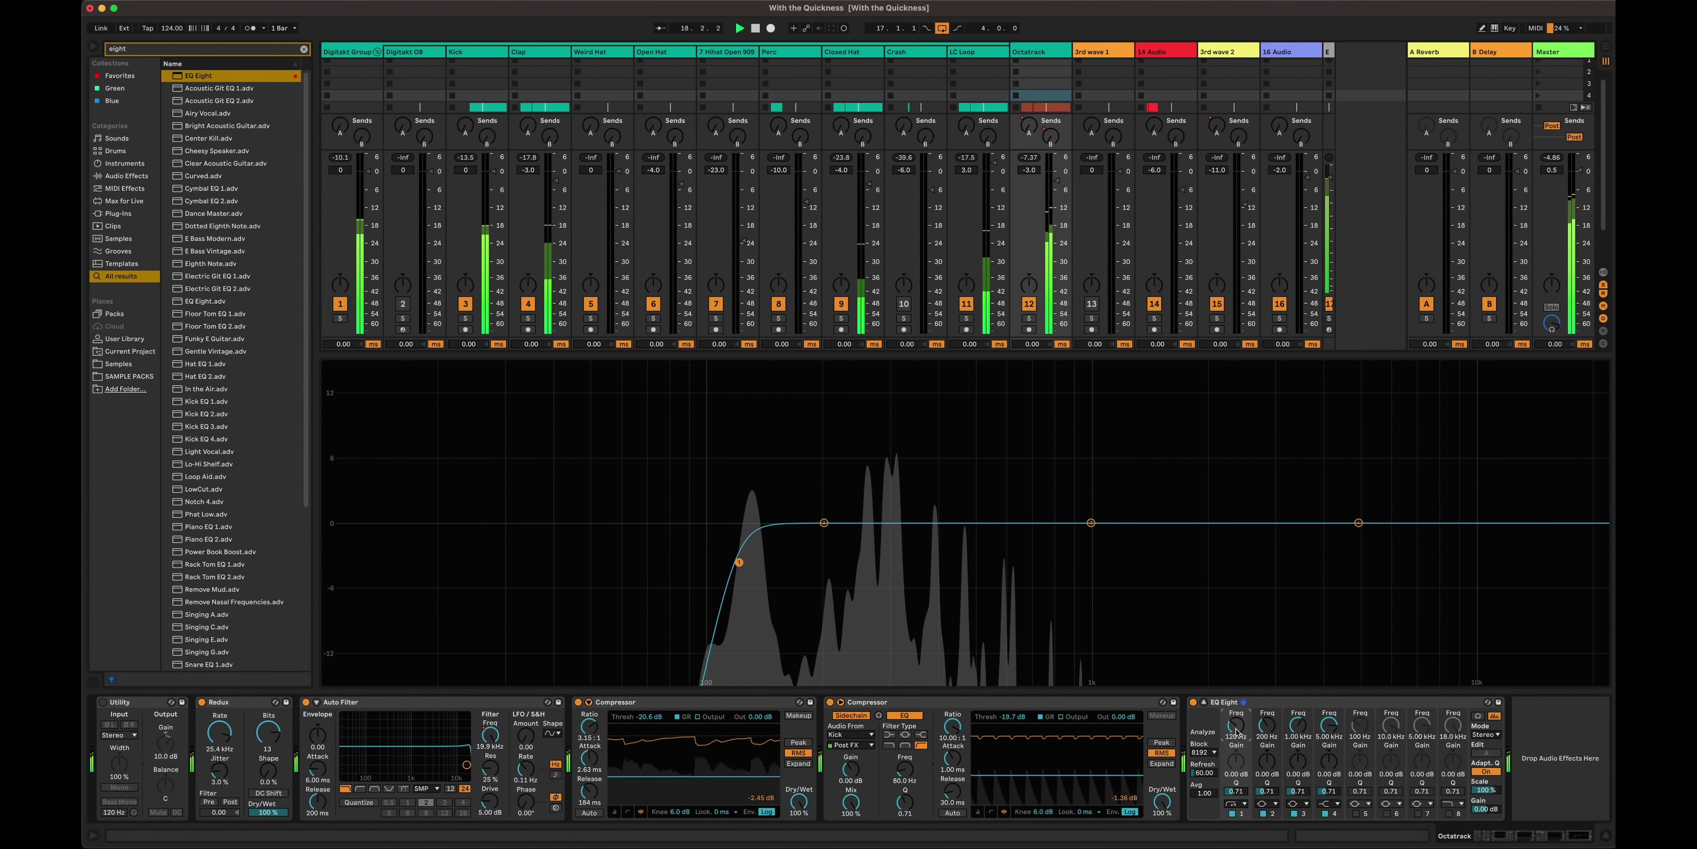
left_click_drag(1237, 725, 1237, 734)
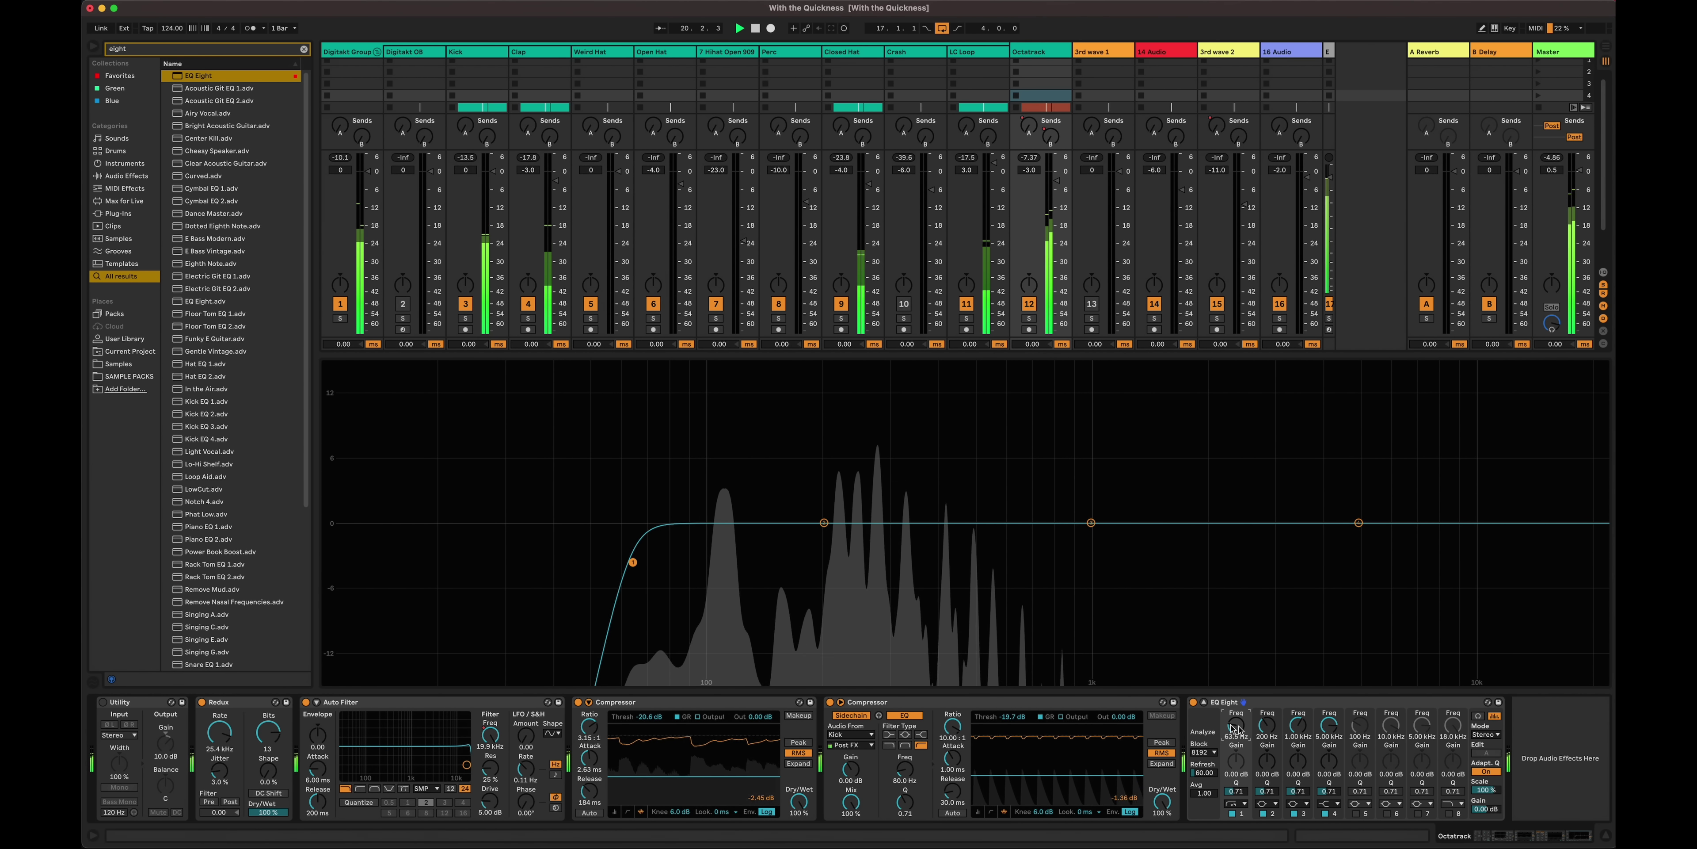
double_click(988, 507)
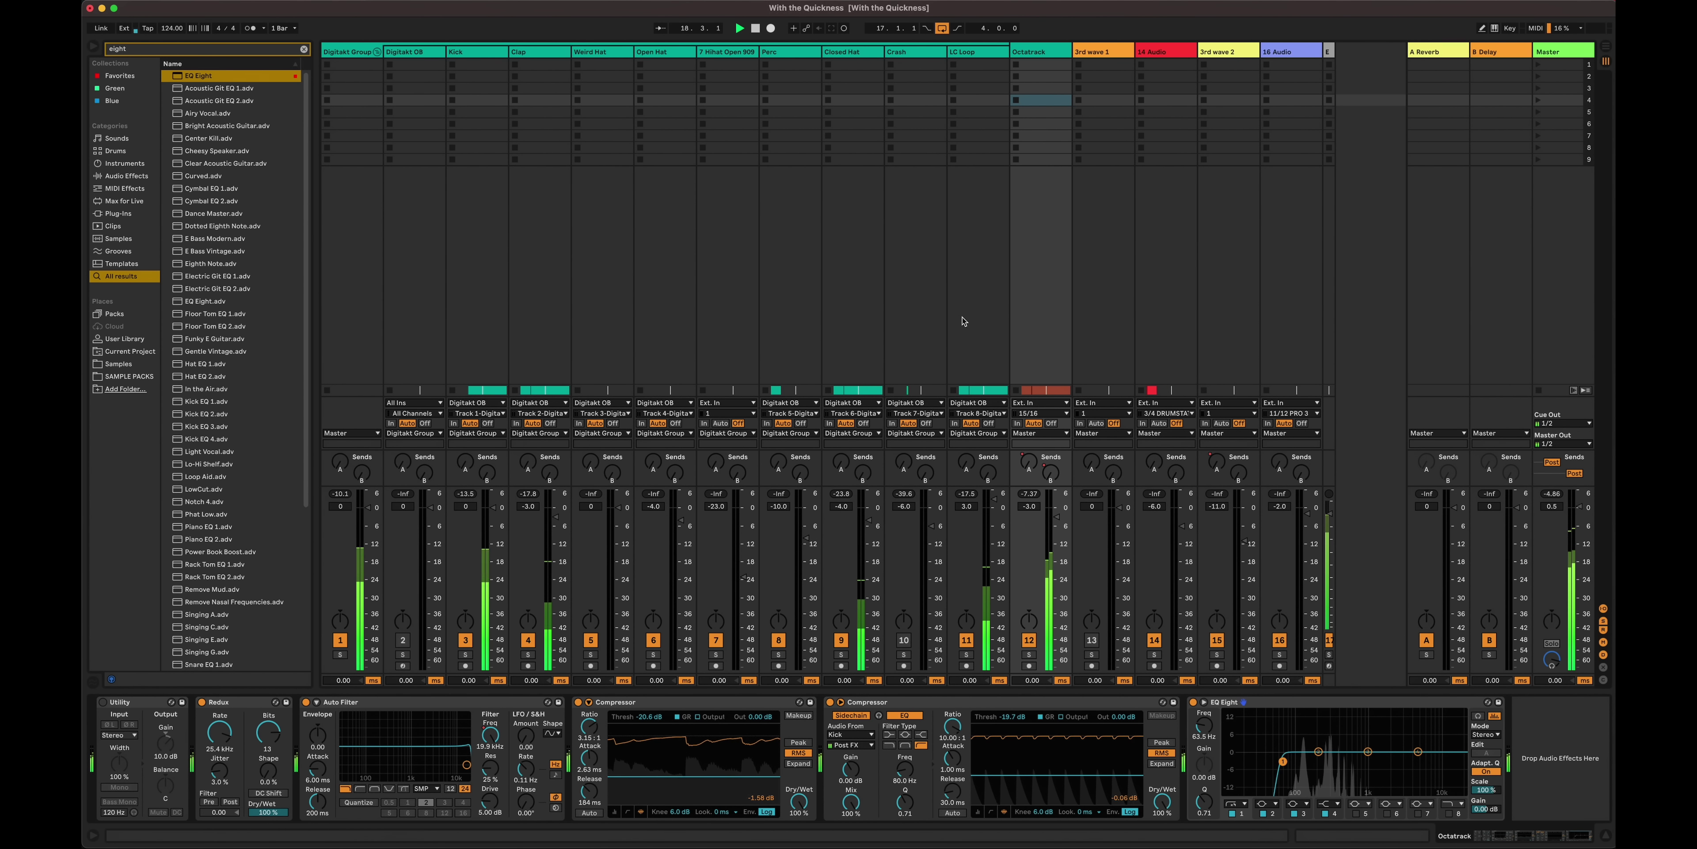
- Stop playback and return to the Notes app to cross off the main chords note
key("space")
key("super+Tab")
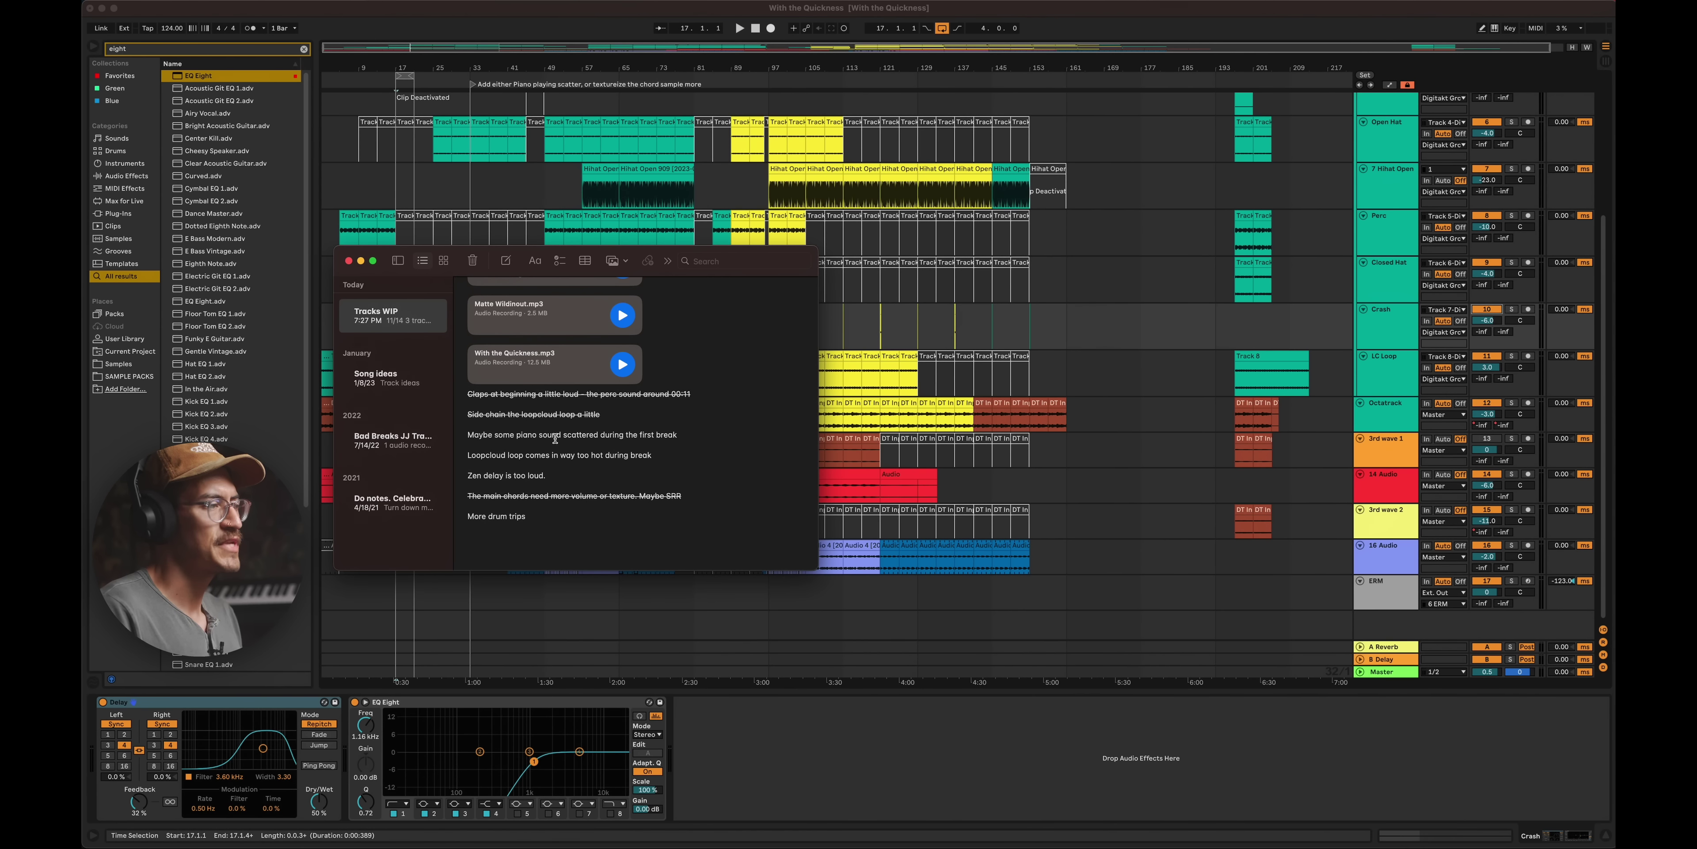
- Return to the arrangement, delete the piano/chord-texture locator at bar 33, and play the song from there
left_click(452, 232)
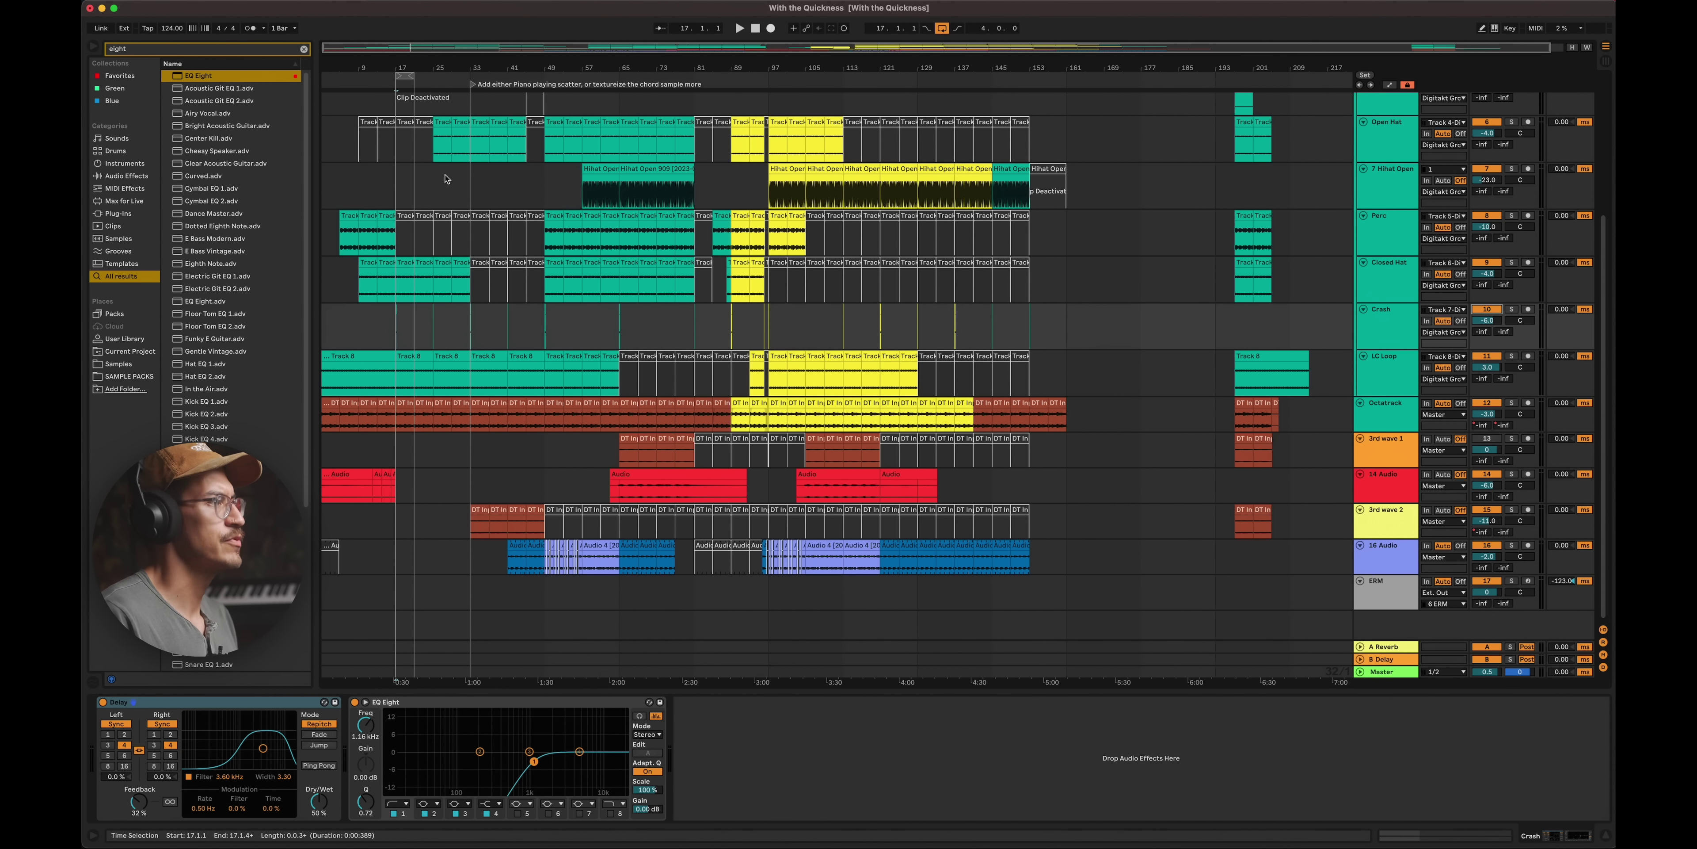
left_click(470, 178)
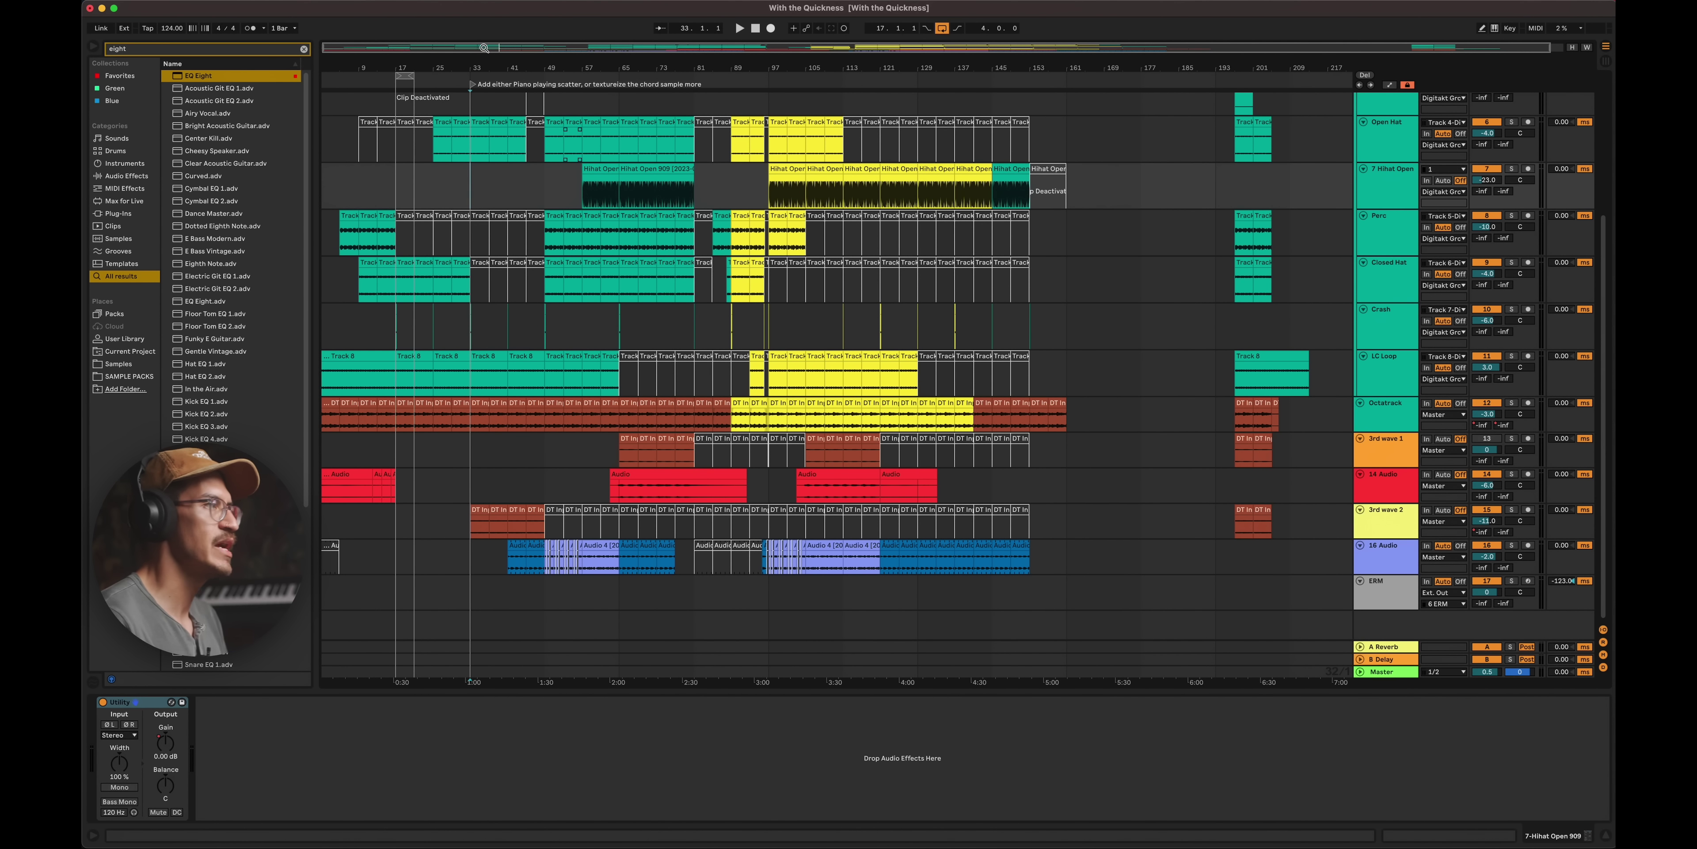
key("Delete")
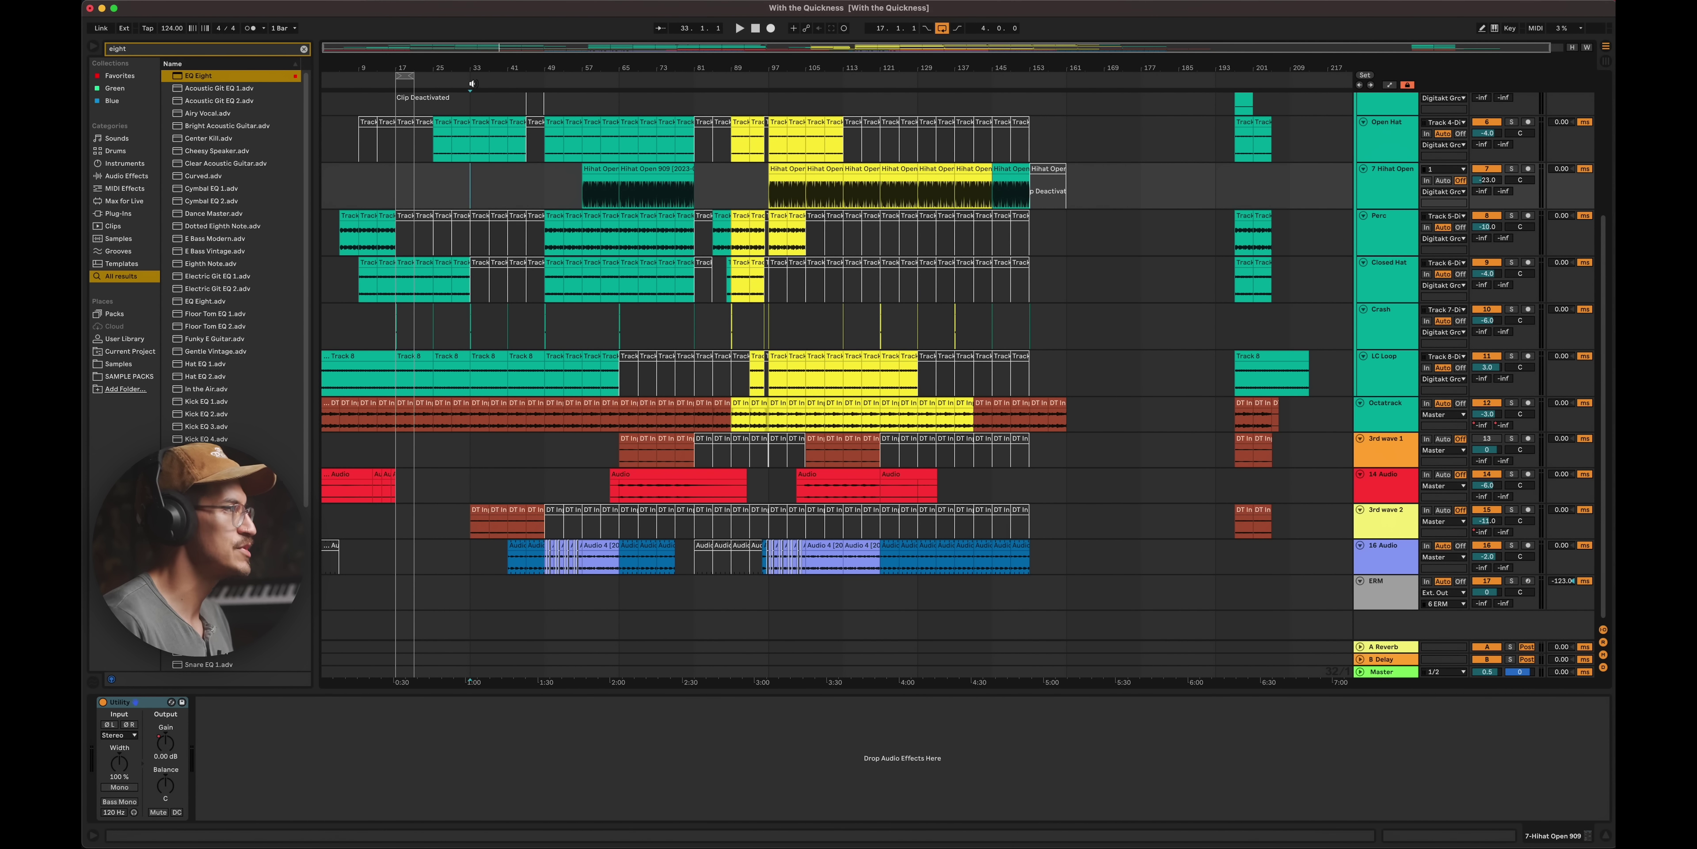
left_click(450, 84)
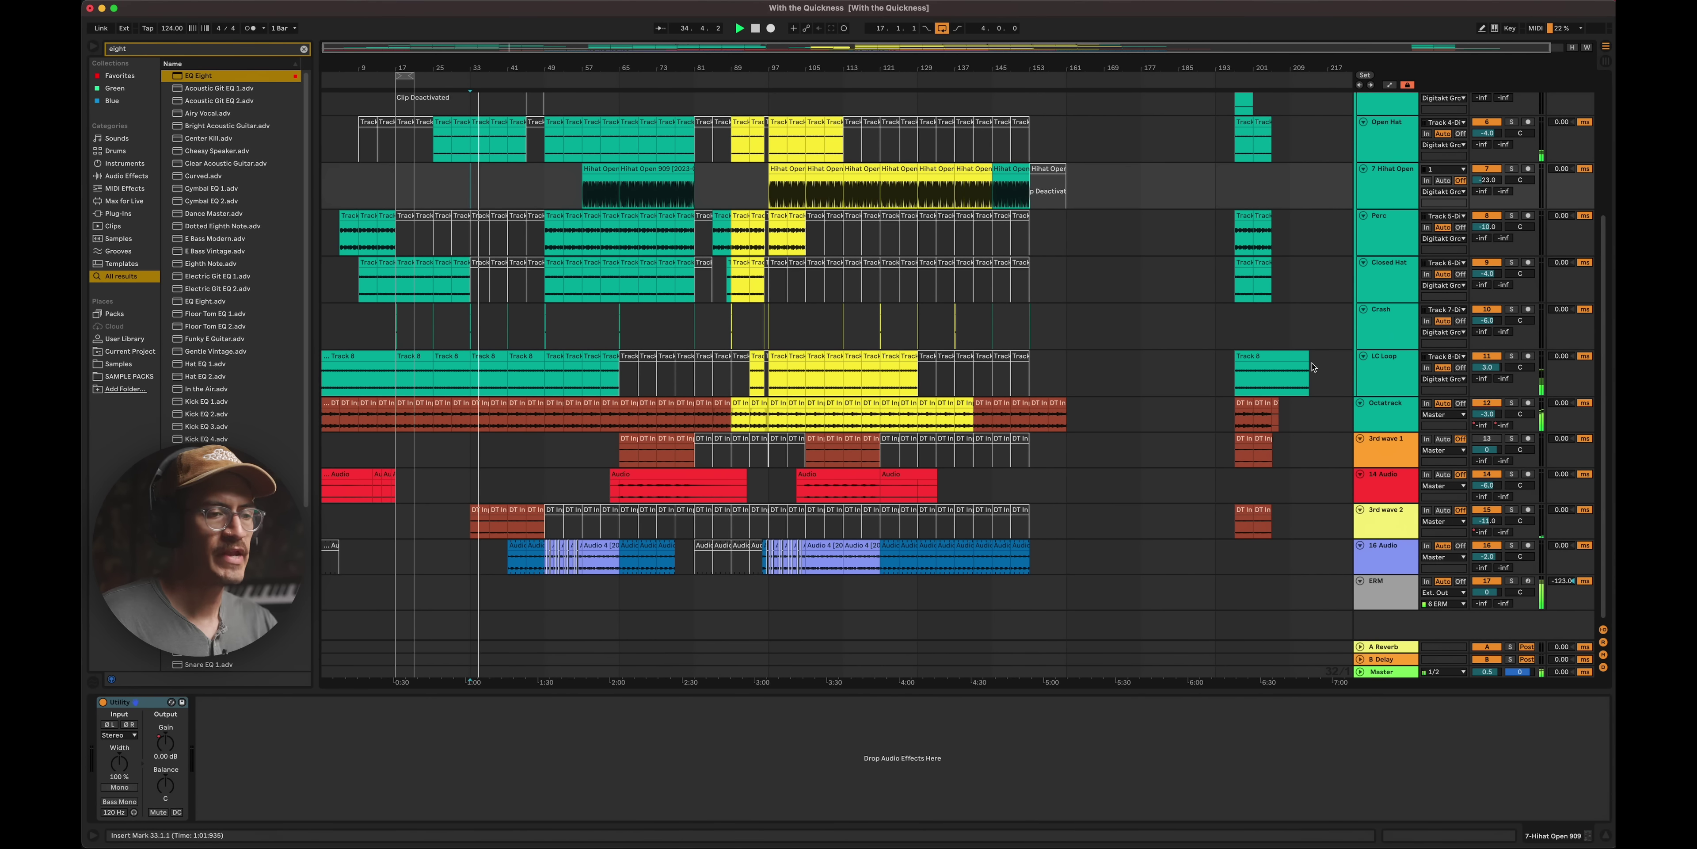
- Reset the Octatrack's Redux Jitter and Rate to their defaults, and remove Redux from the device chain
left_click(460, 407)
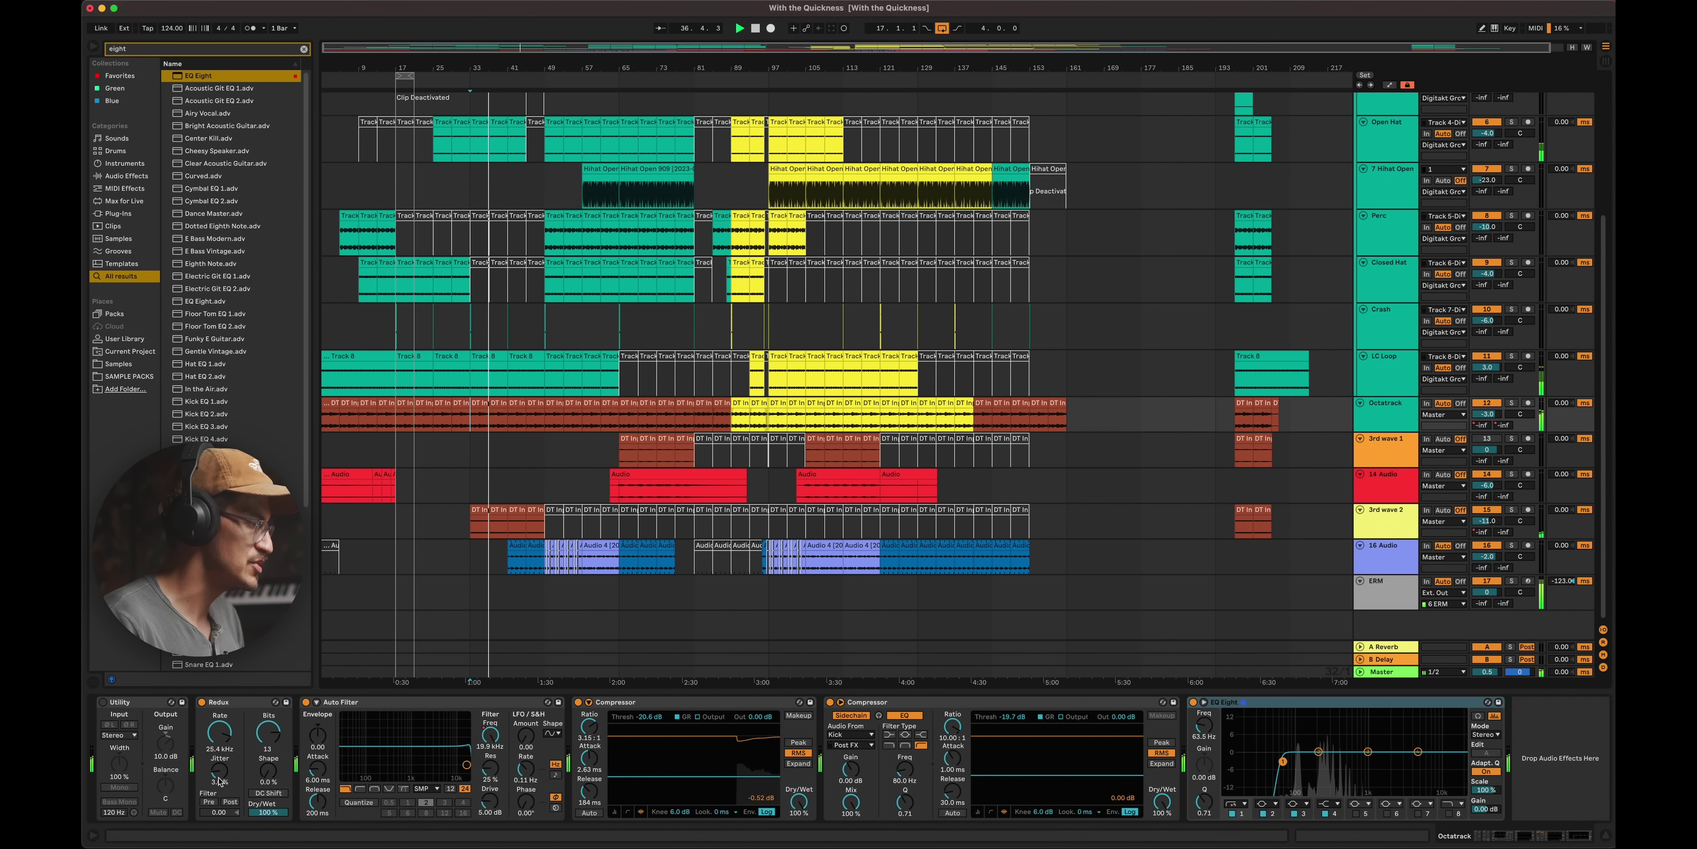
double_click(219, 781)
double_click(221, 746)
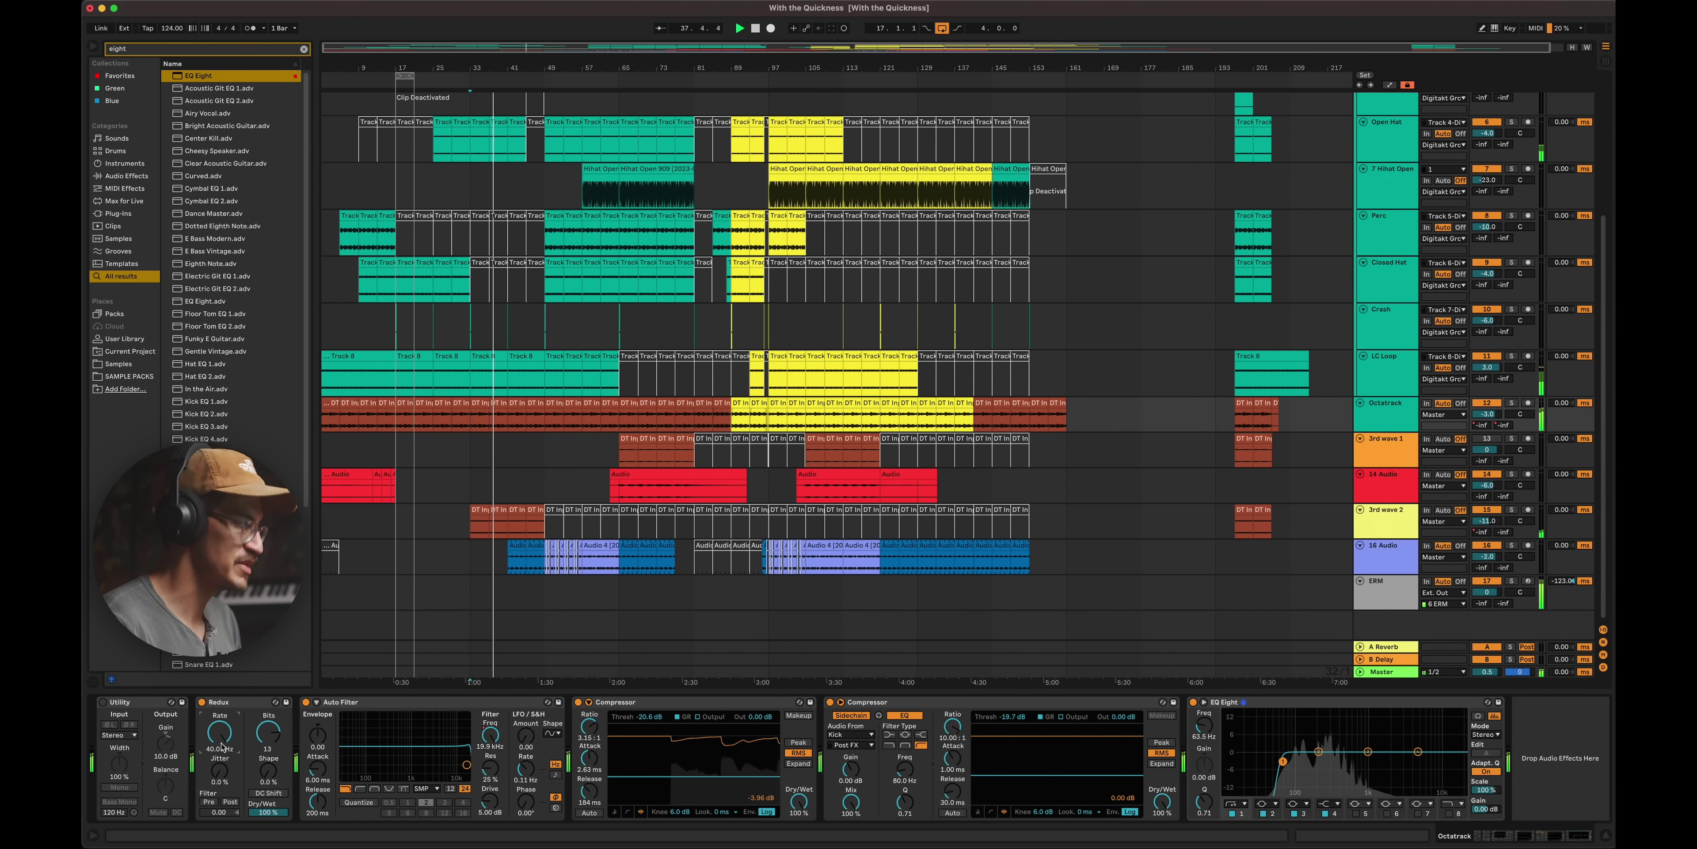
left_click(240, 702)
key("Delete")
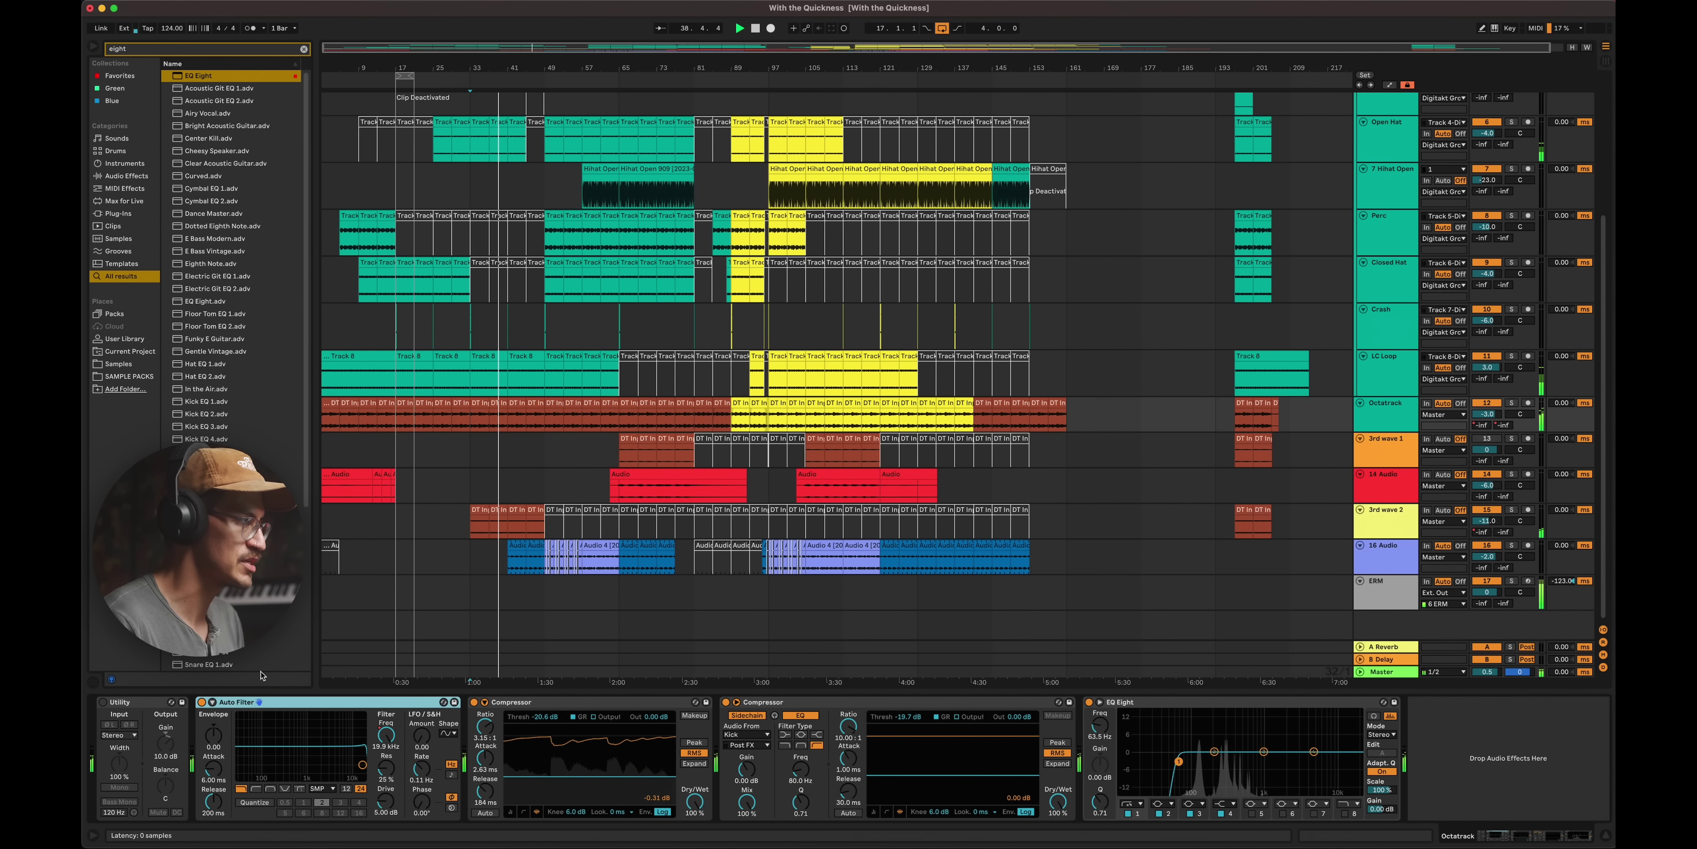
key("super+z")
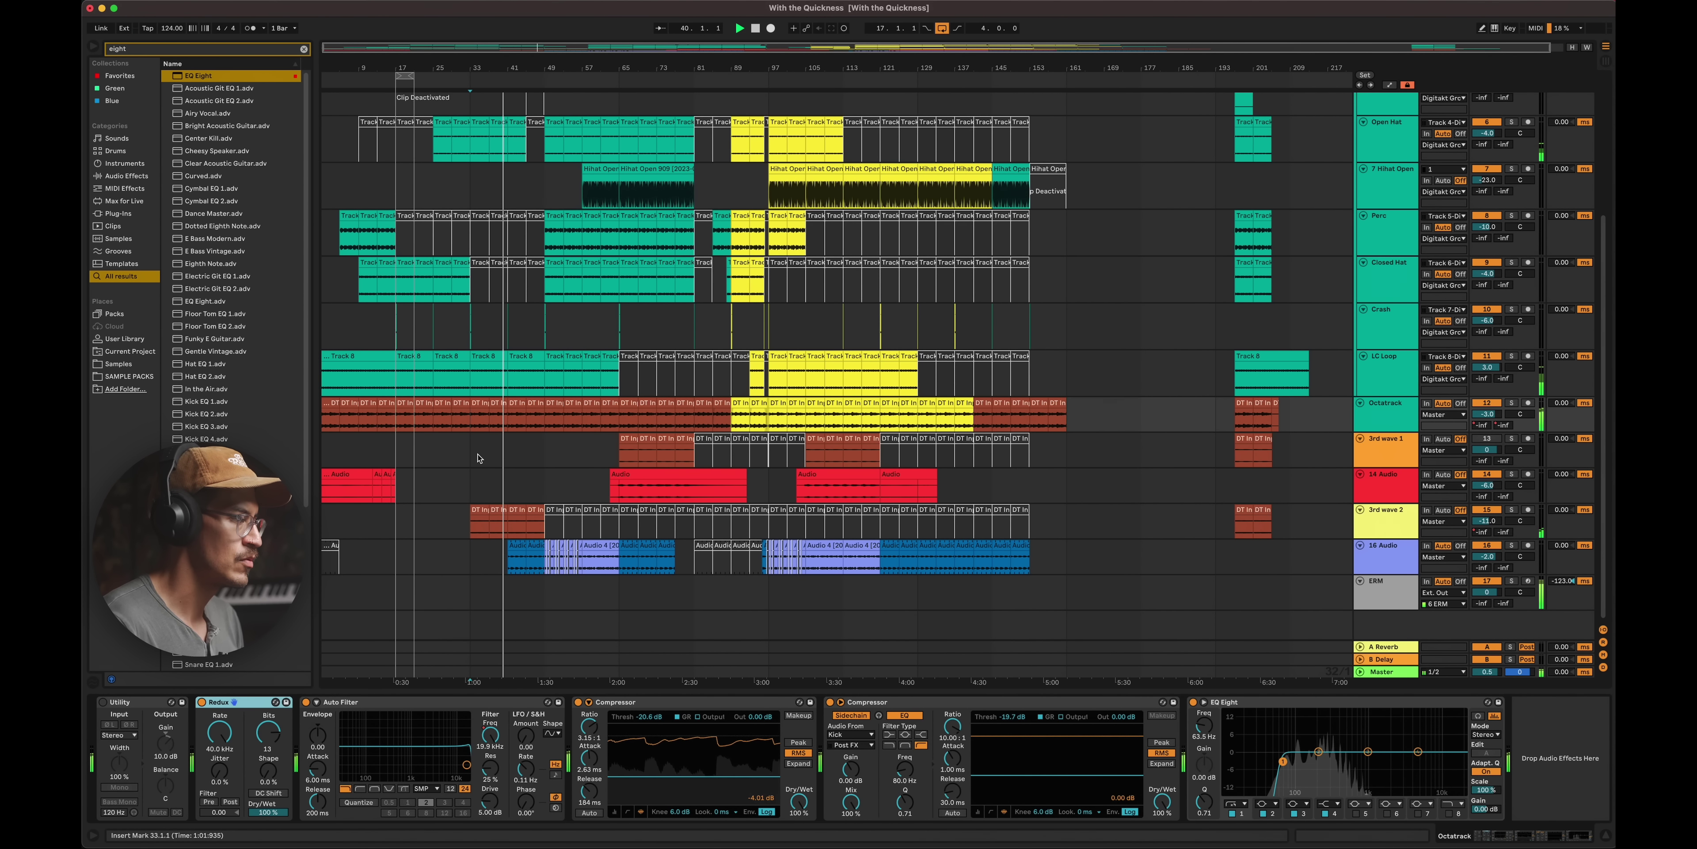
key("Delete")
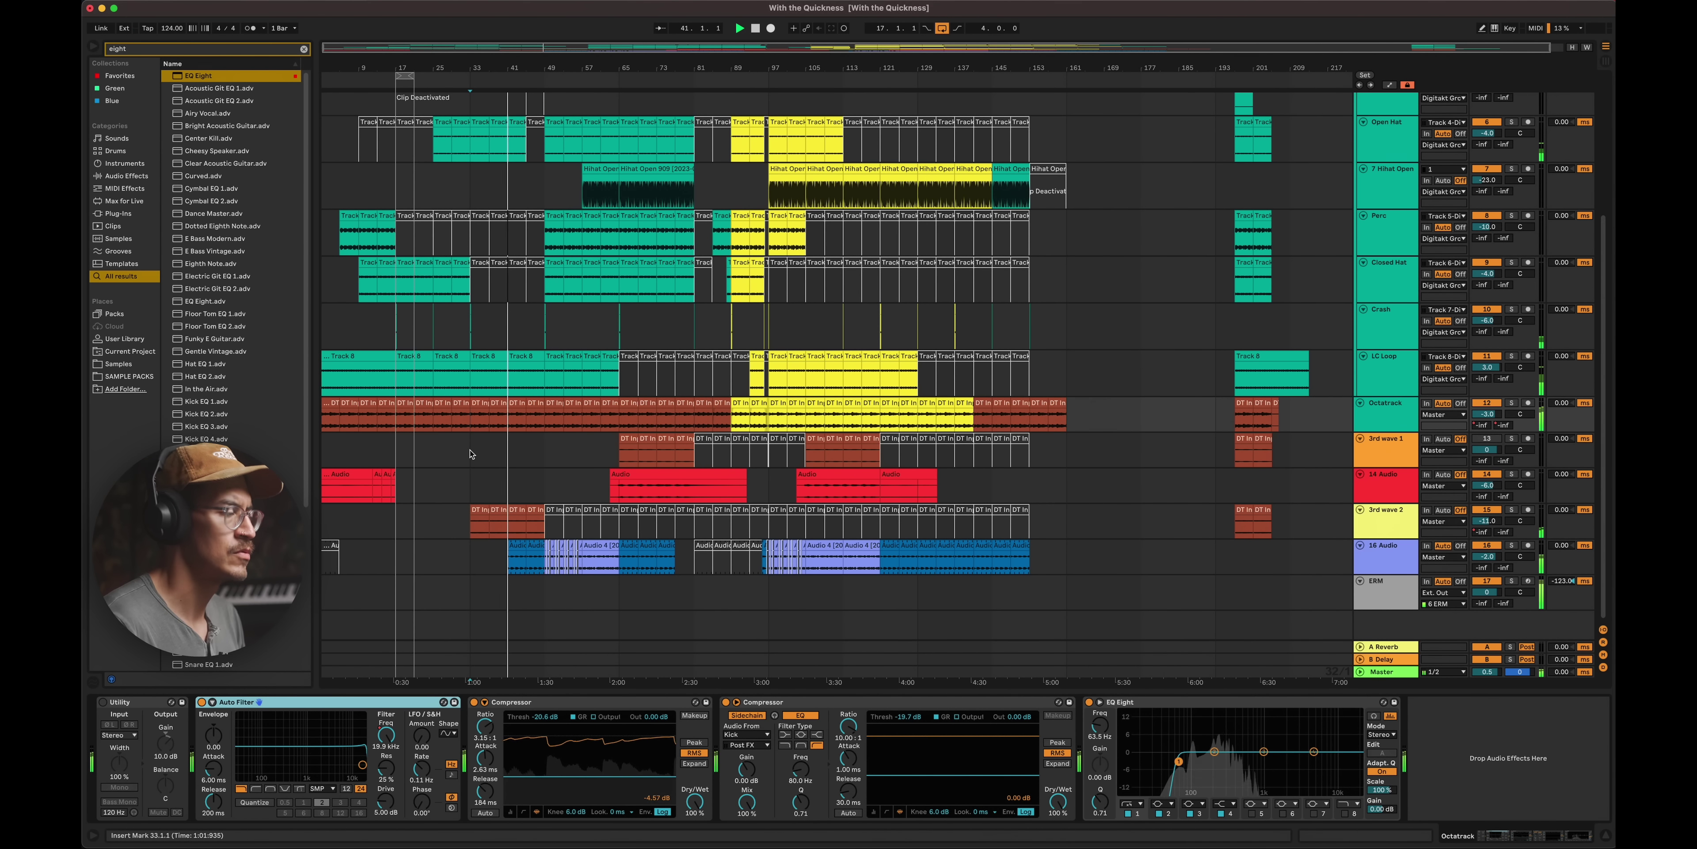
- Replay the break from bar 33, and enlarge the 3rd wave 2 clips between bars 33 and 53
left_click(456, 80)
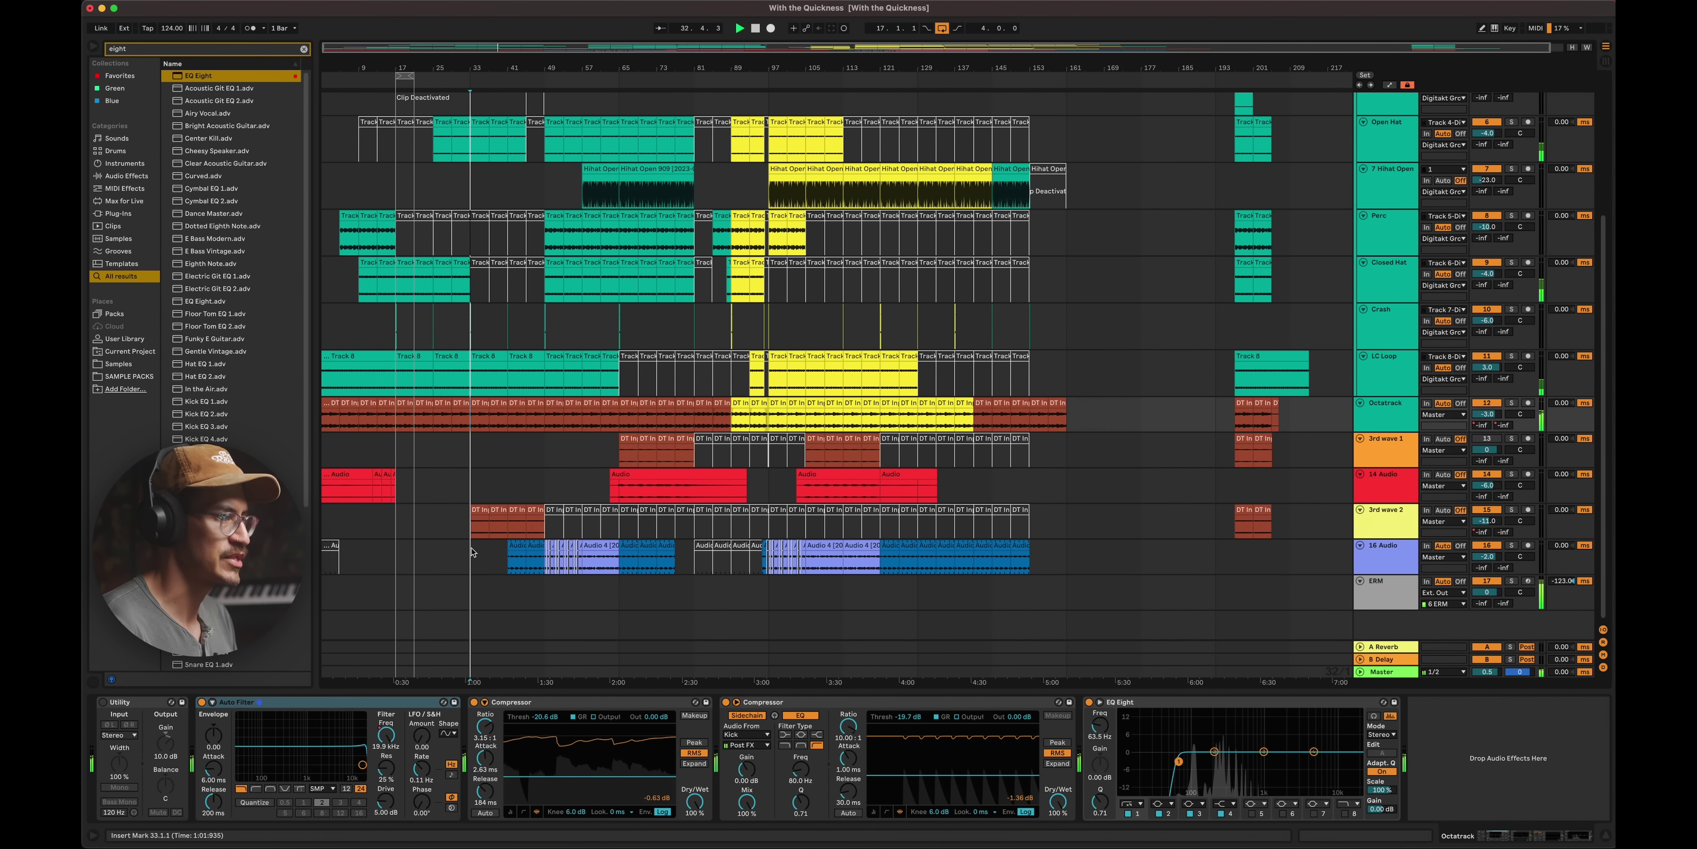
left_click(473, 526)
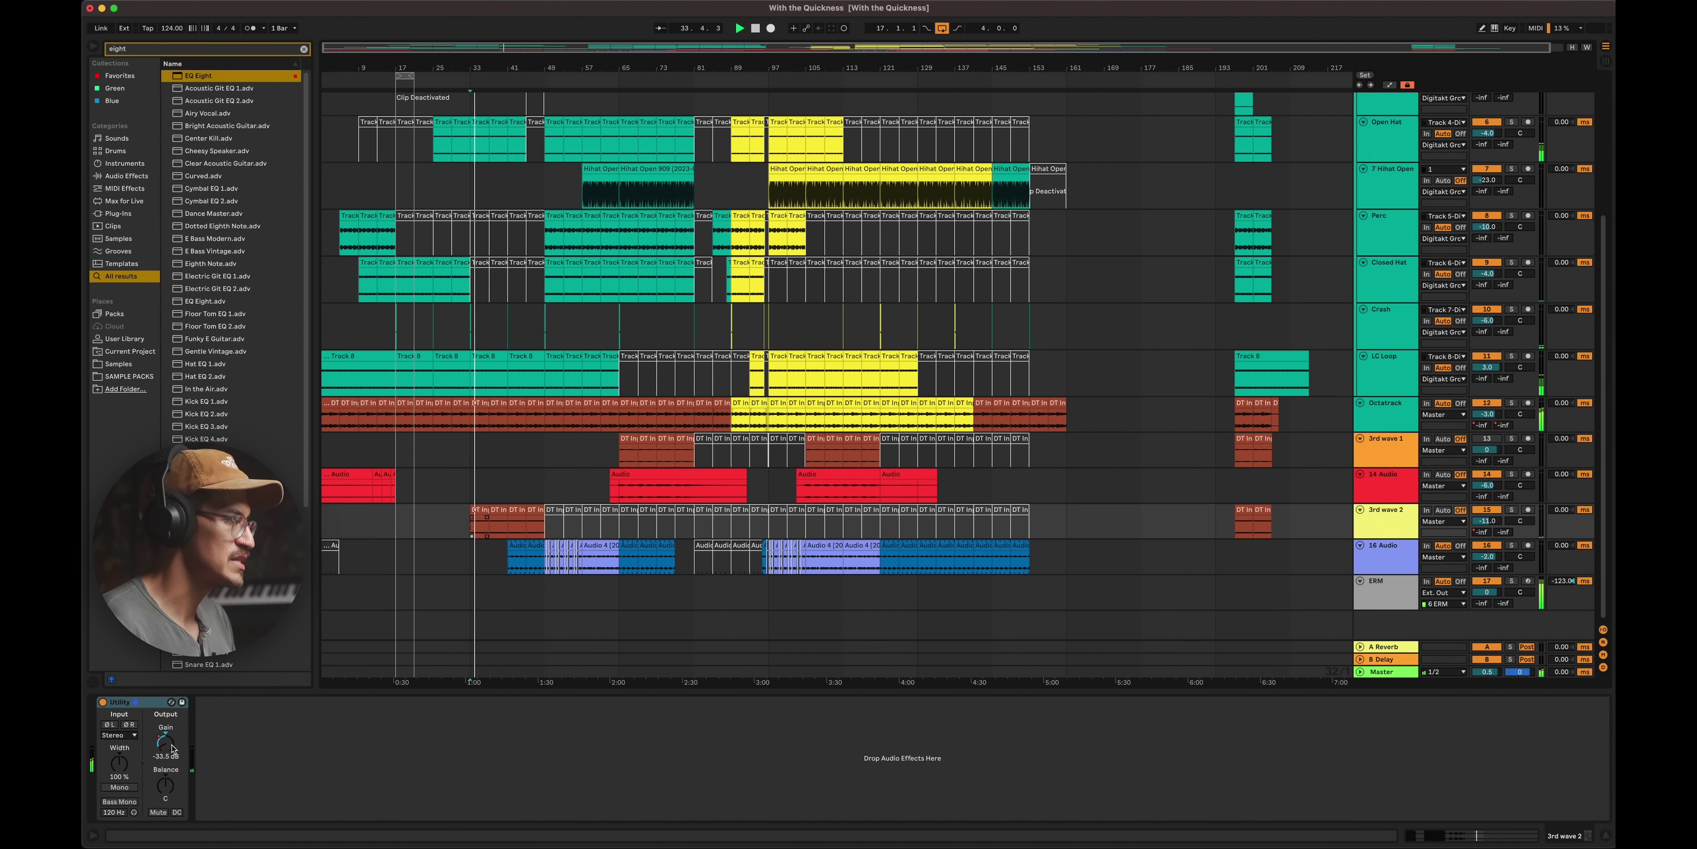
key("a")
key("a")
left_click_drag(454, 519, 565, 523)
key("z")
key("z")
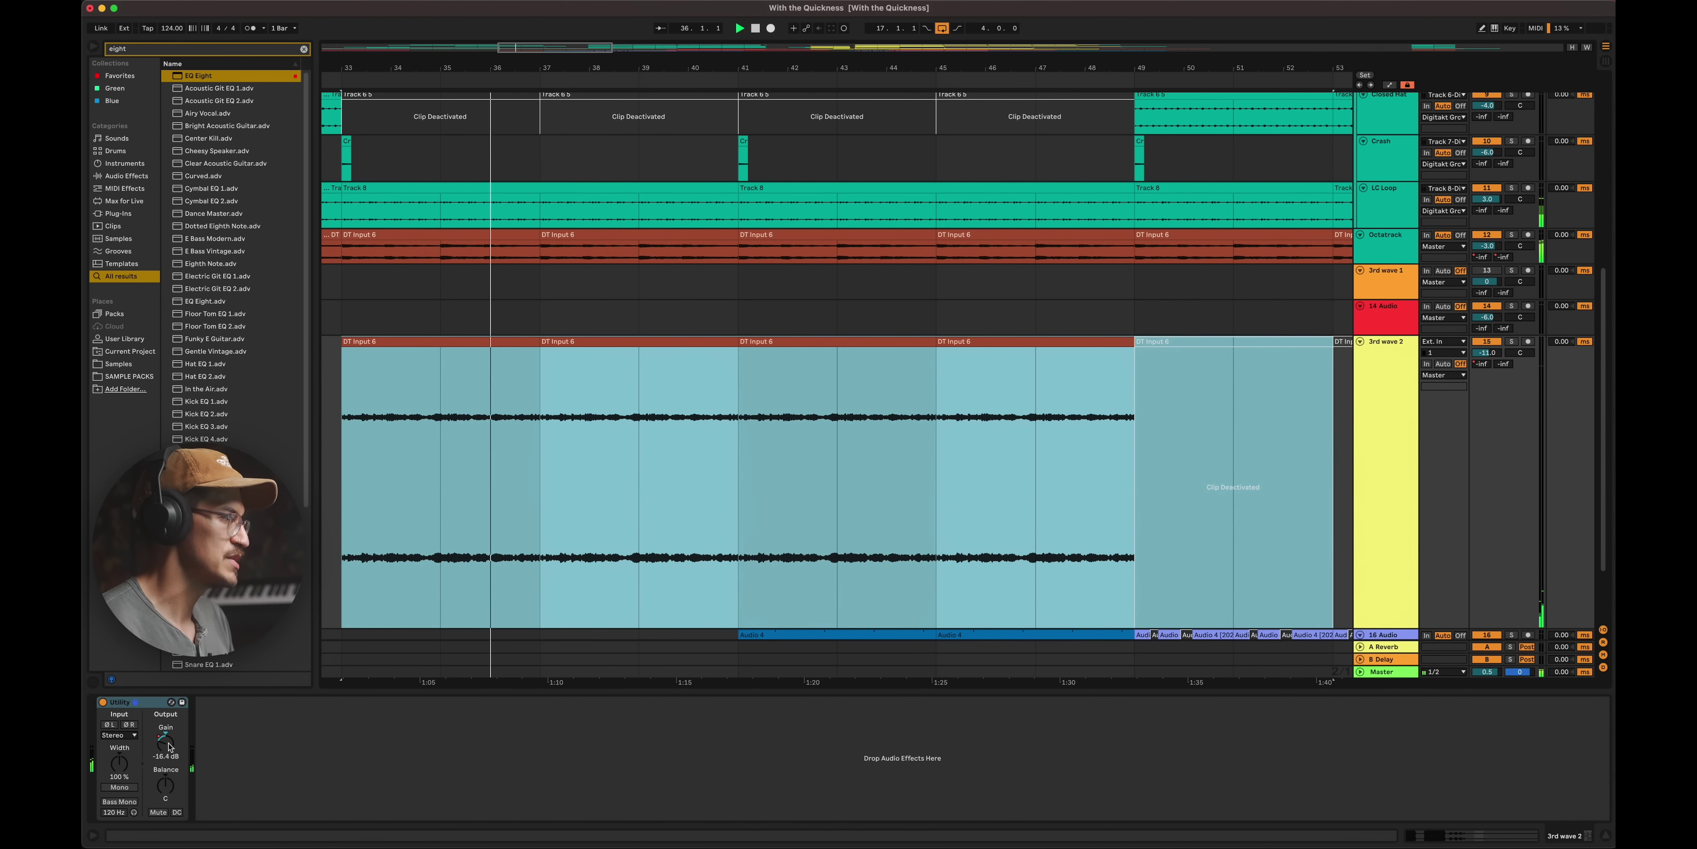
- Move the start of 3rd wave 2's Utility Gain automation ramp back to bar 31, stop playback, and hide the automation
left_click(169, 746)
key("a")
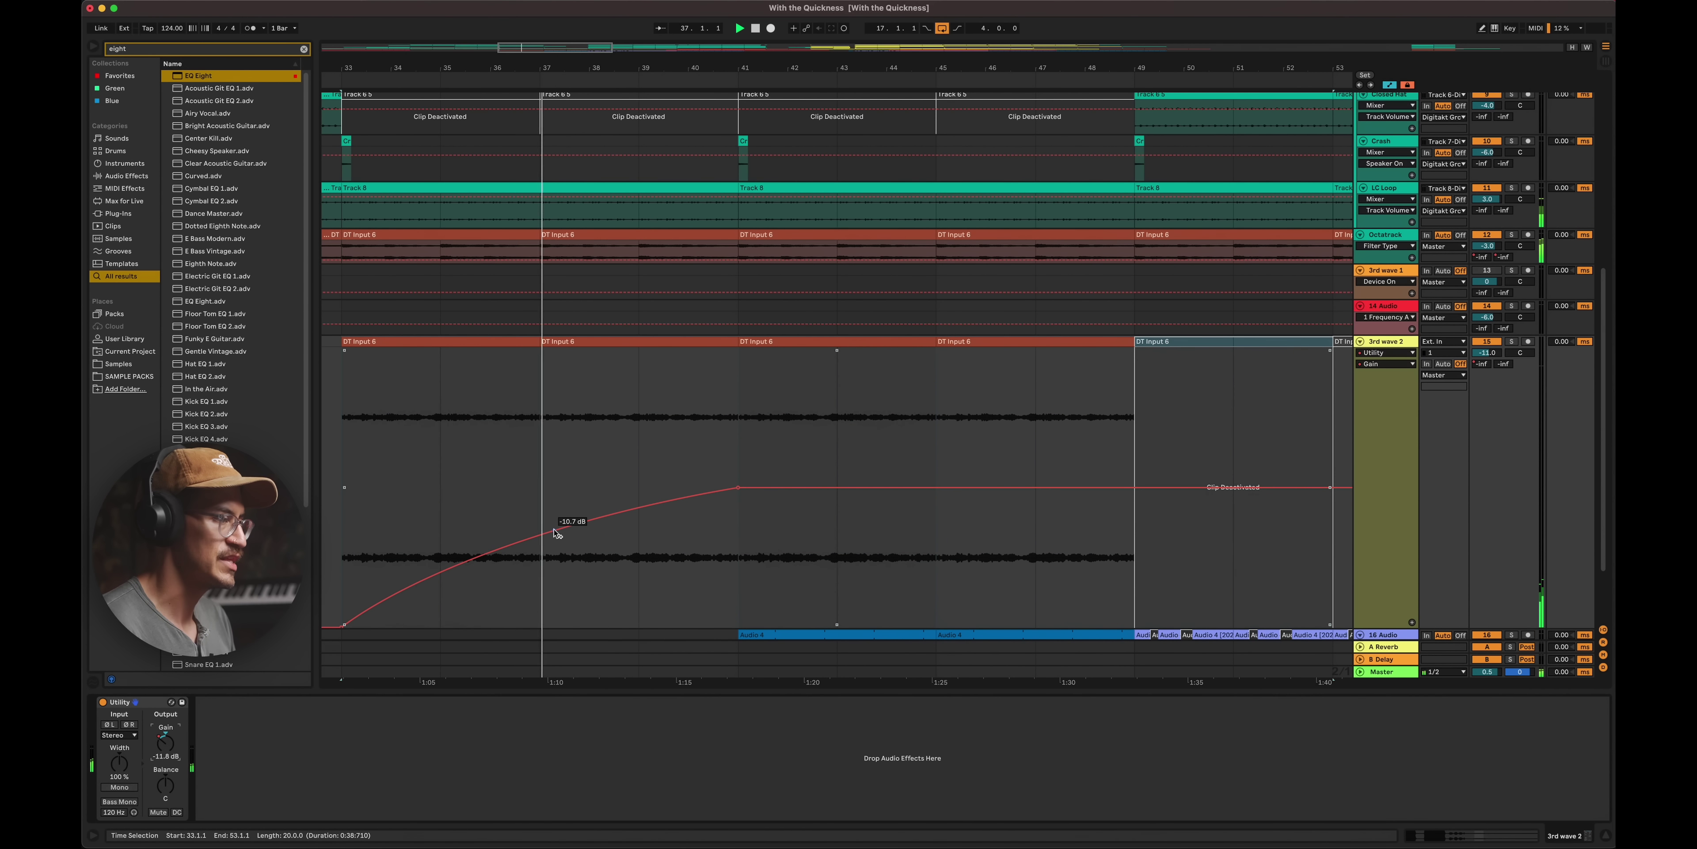
scroll(557, 533, "left", 5)
scroll(501, 560, "down", 2)
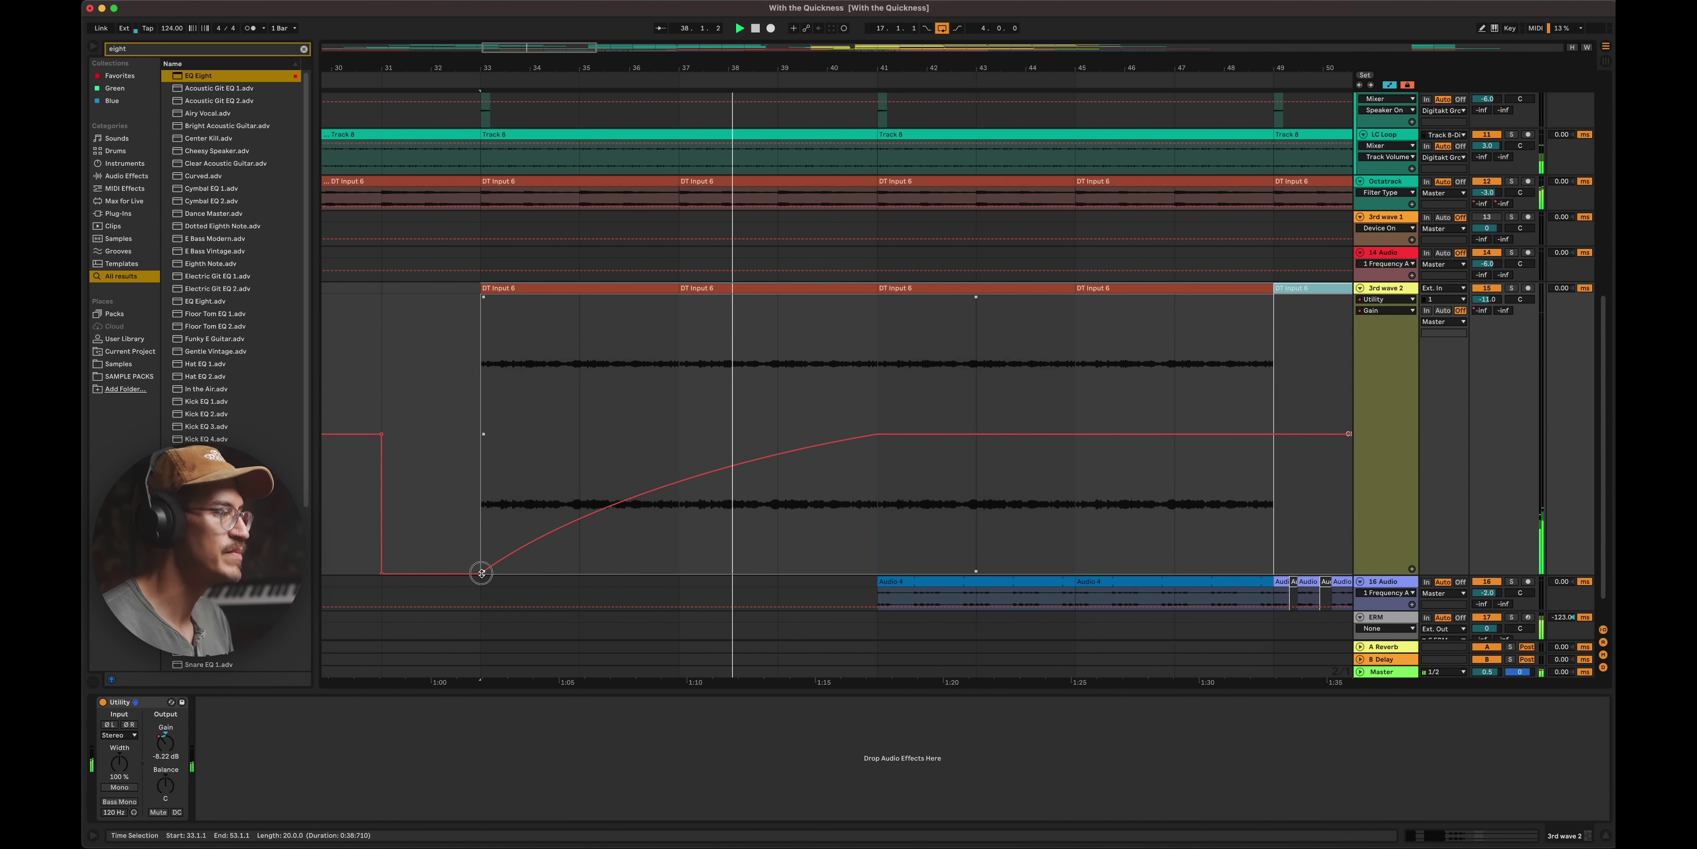
left_click_drag(481, 572, 409, 405)
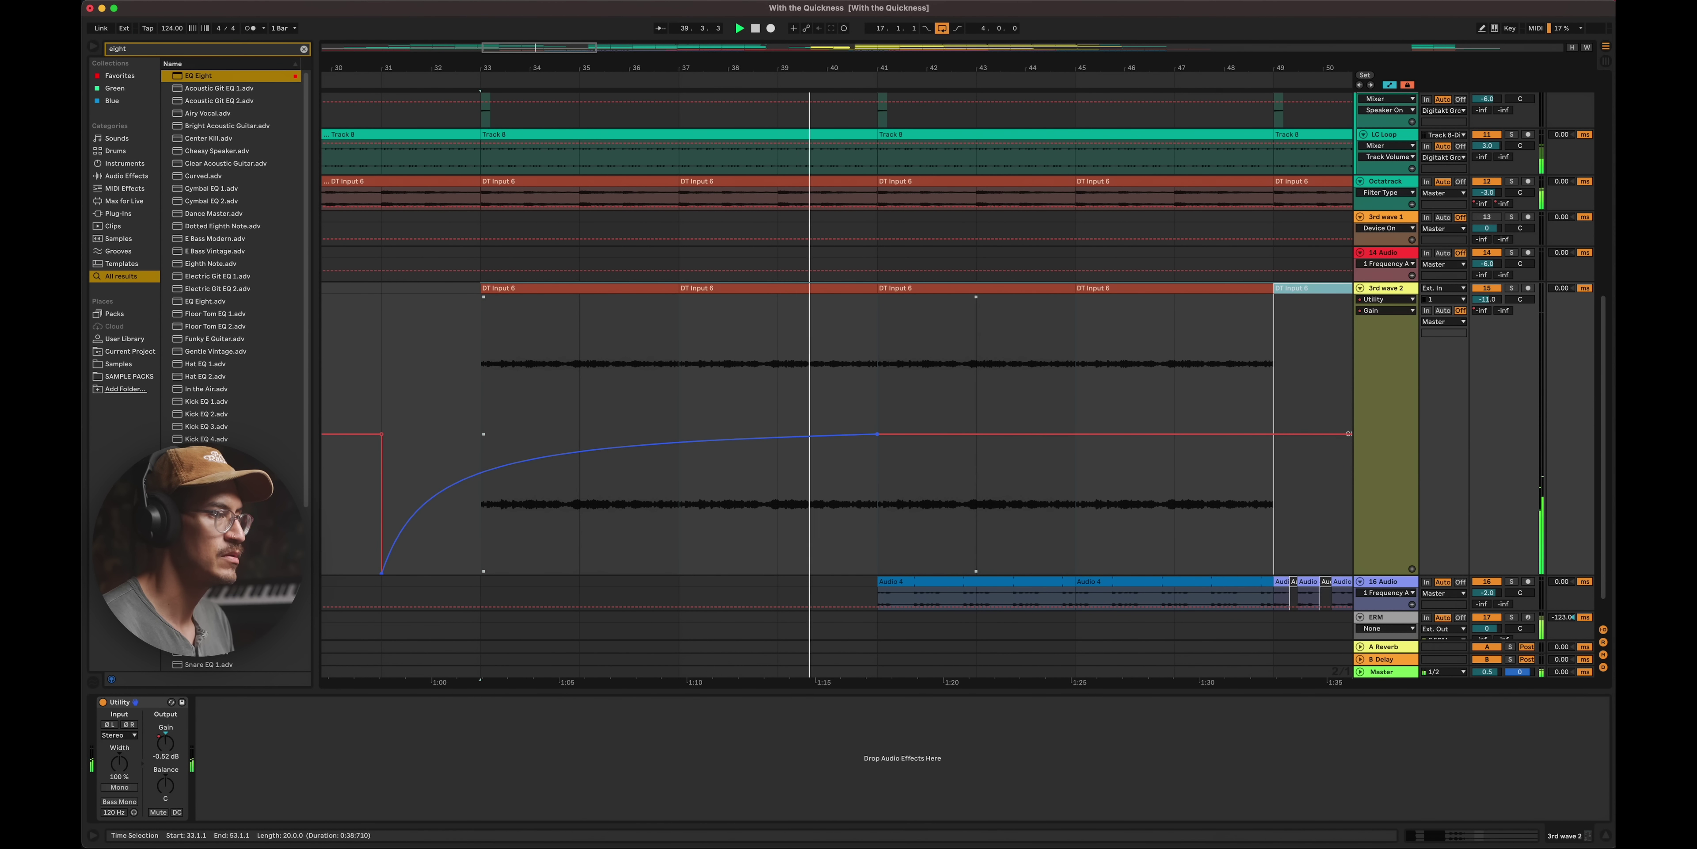
left_click(465, 355)
key("space")
key("a")
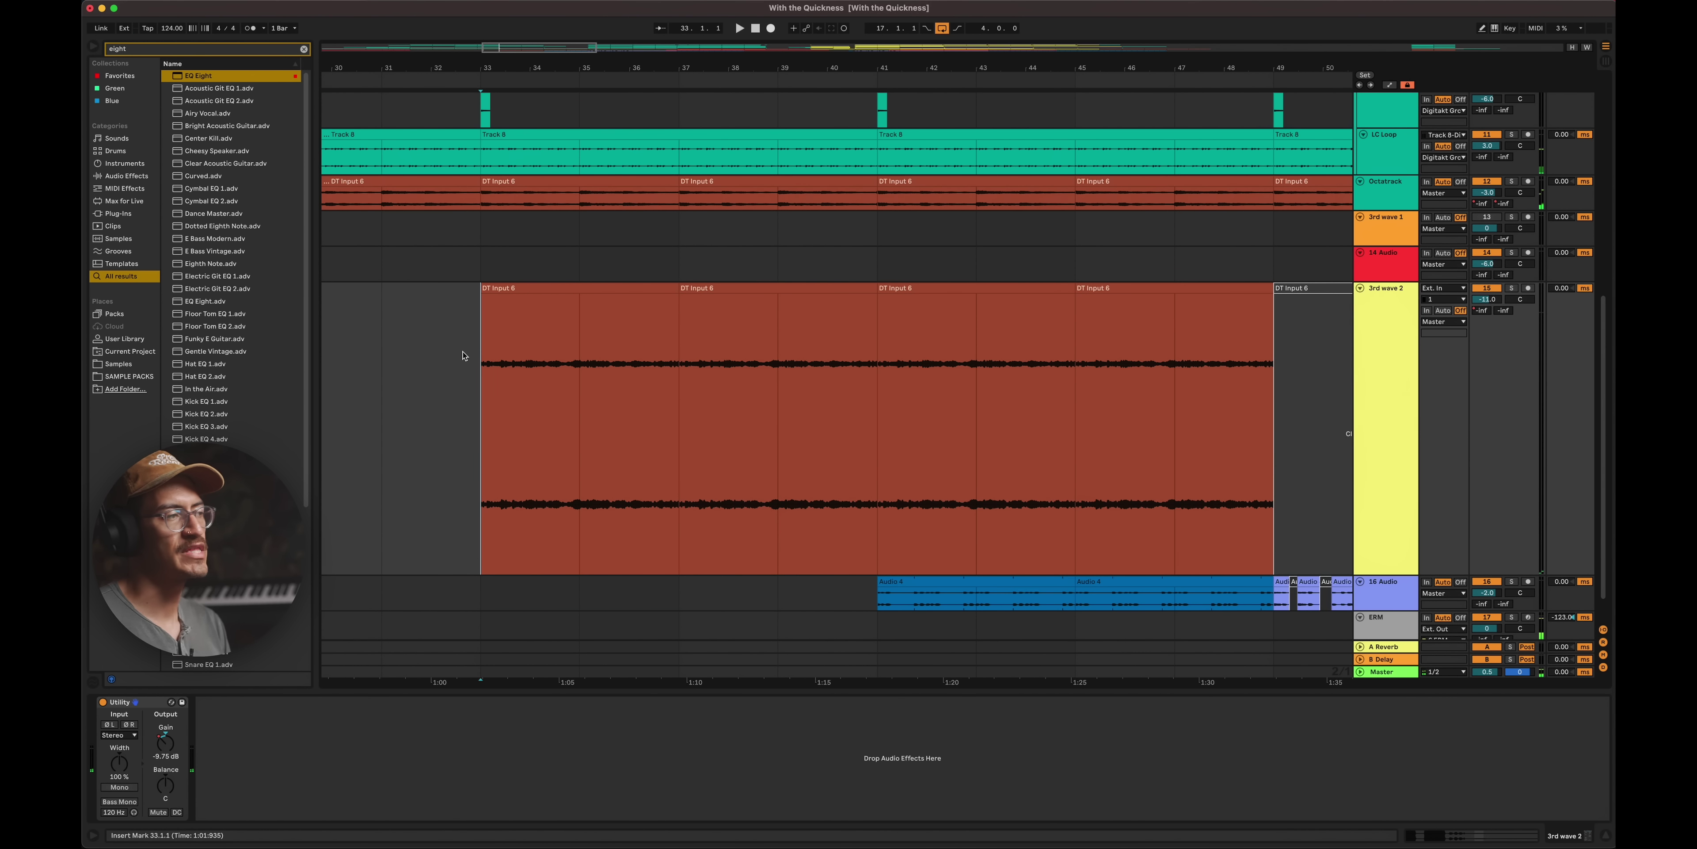
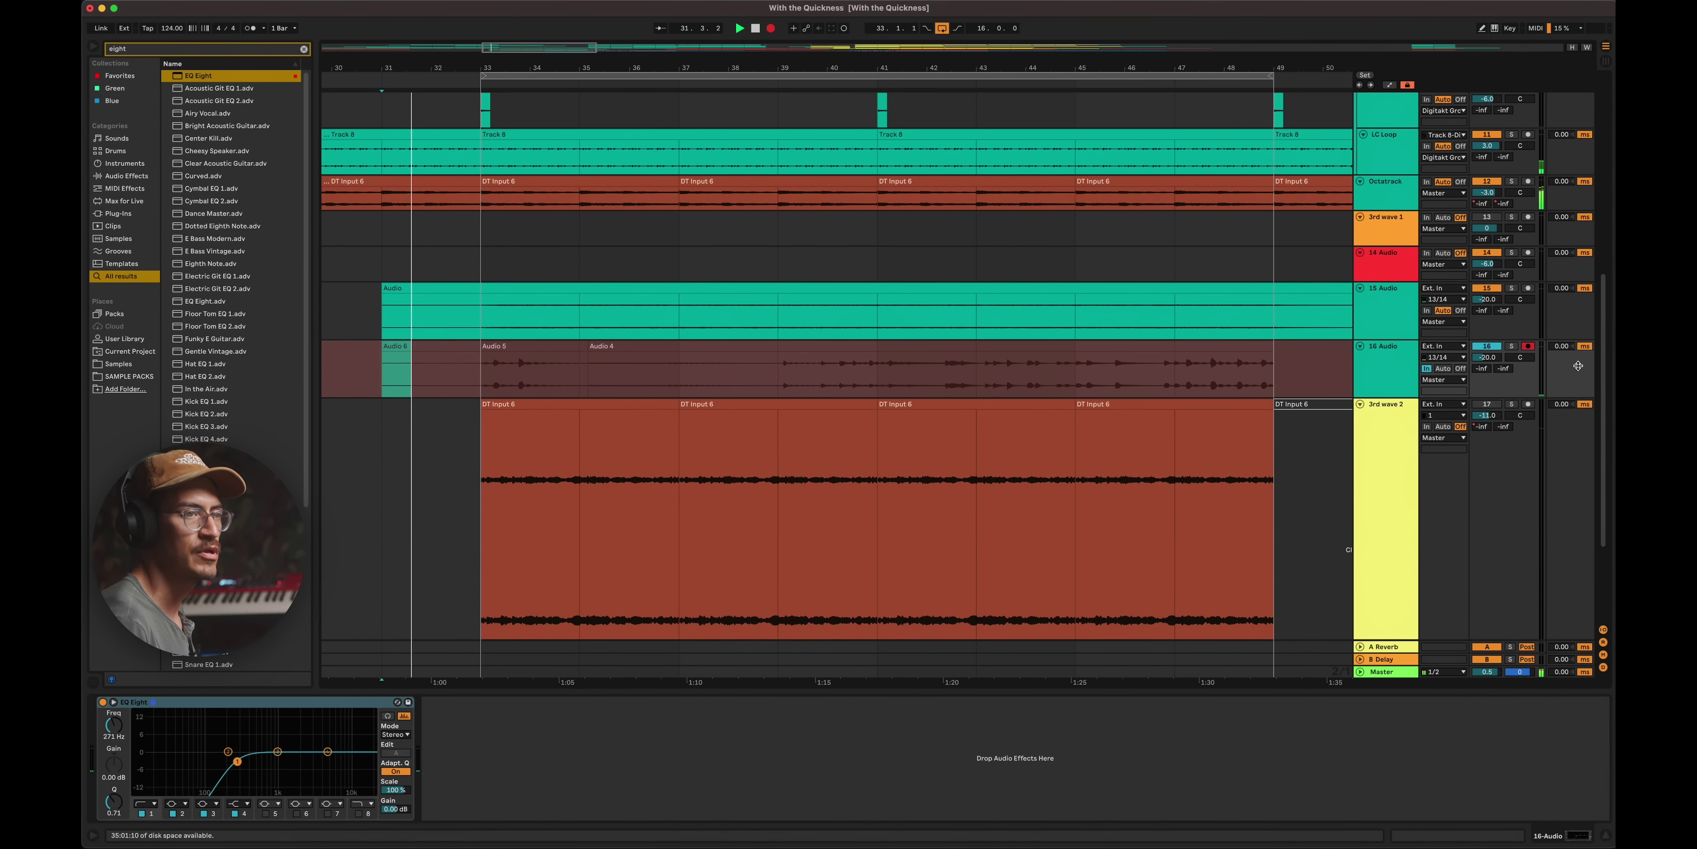
- Solo the 16 Audio track while recording, stop the take, and set the track's monitoring to Off
left_click(1512, 346)
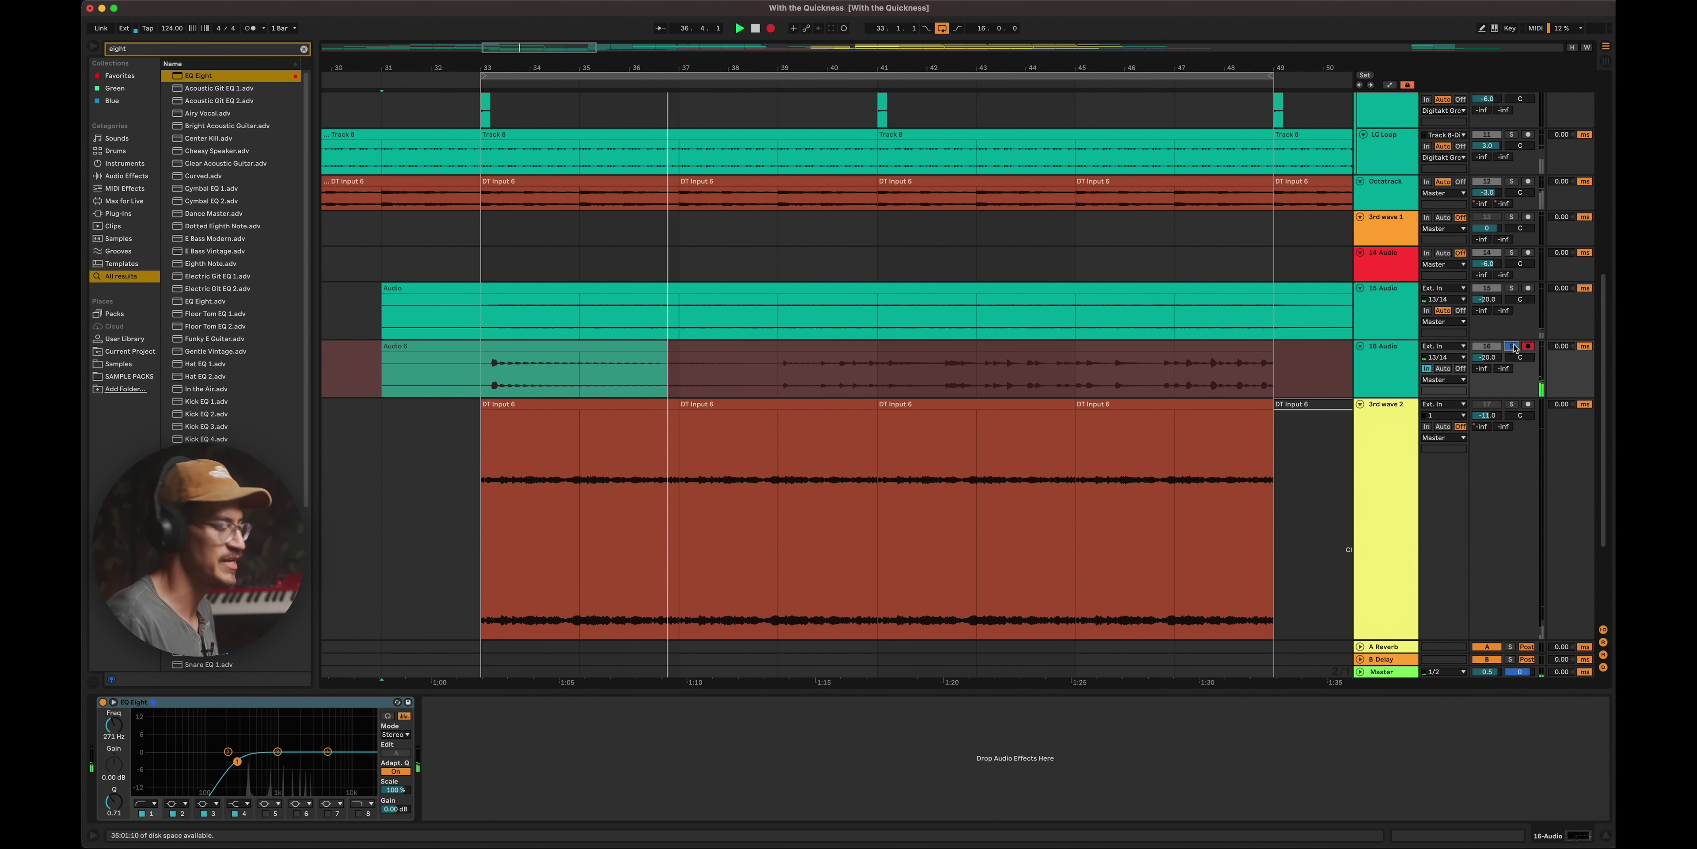
key("F9")
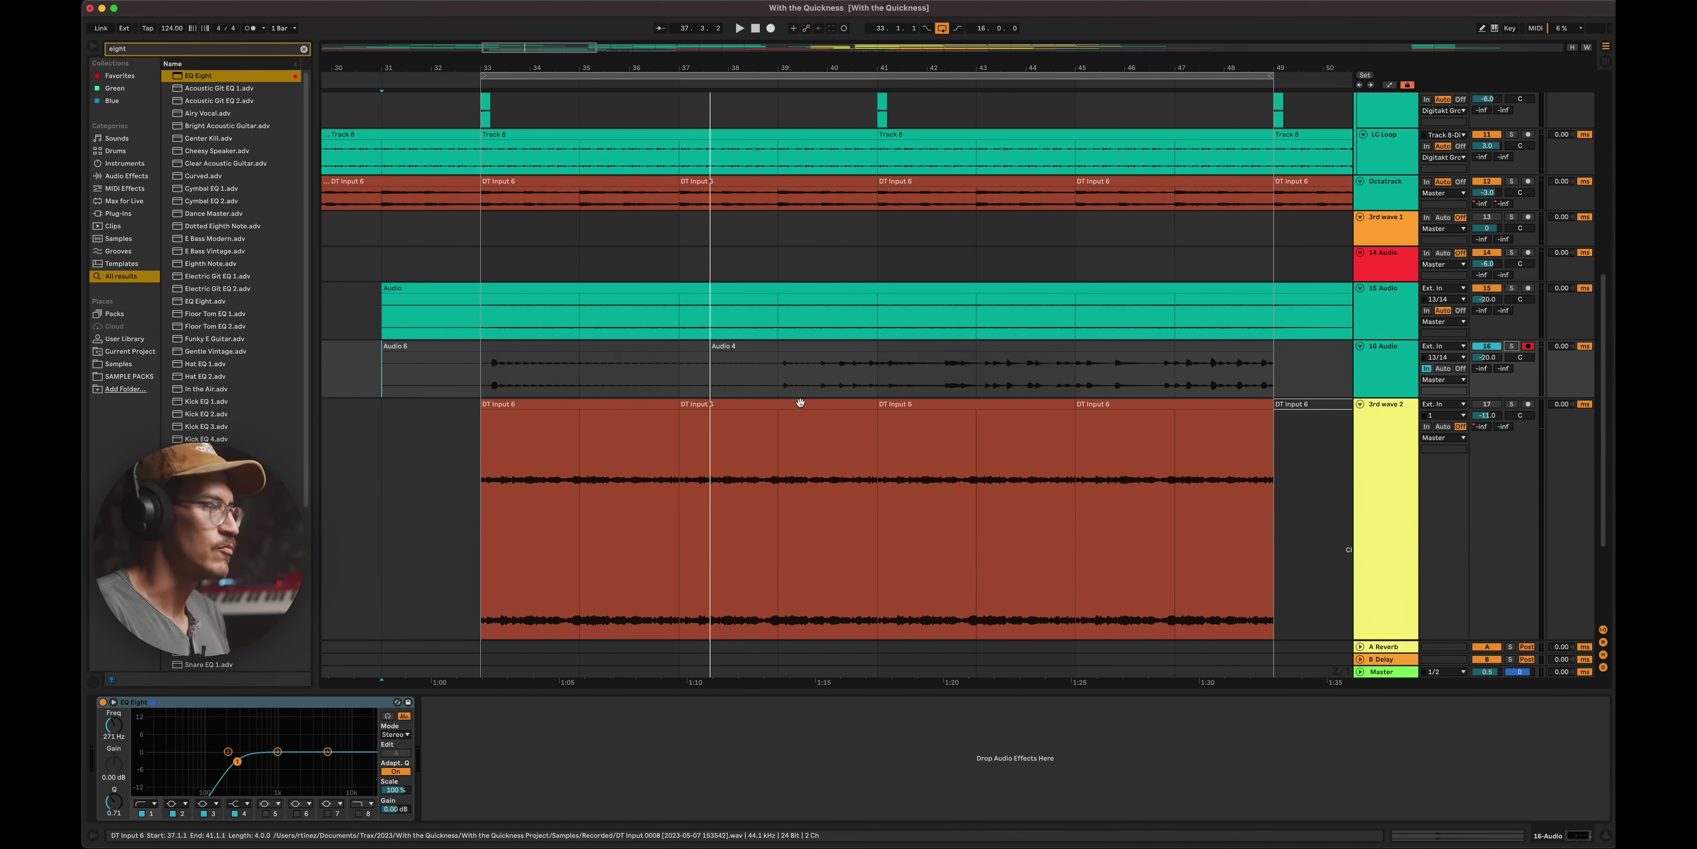
left_click(608, 346)
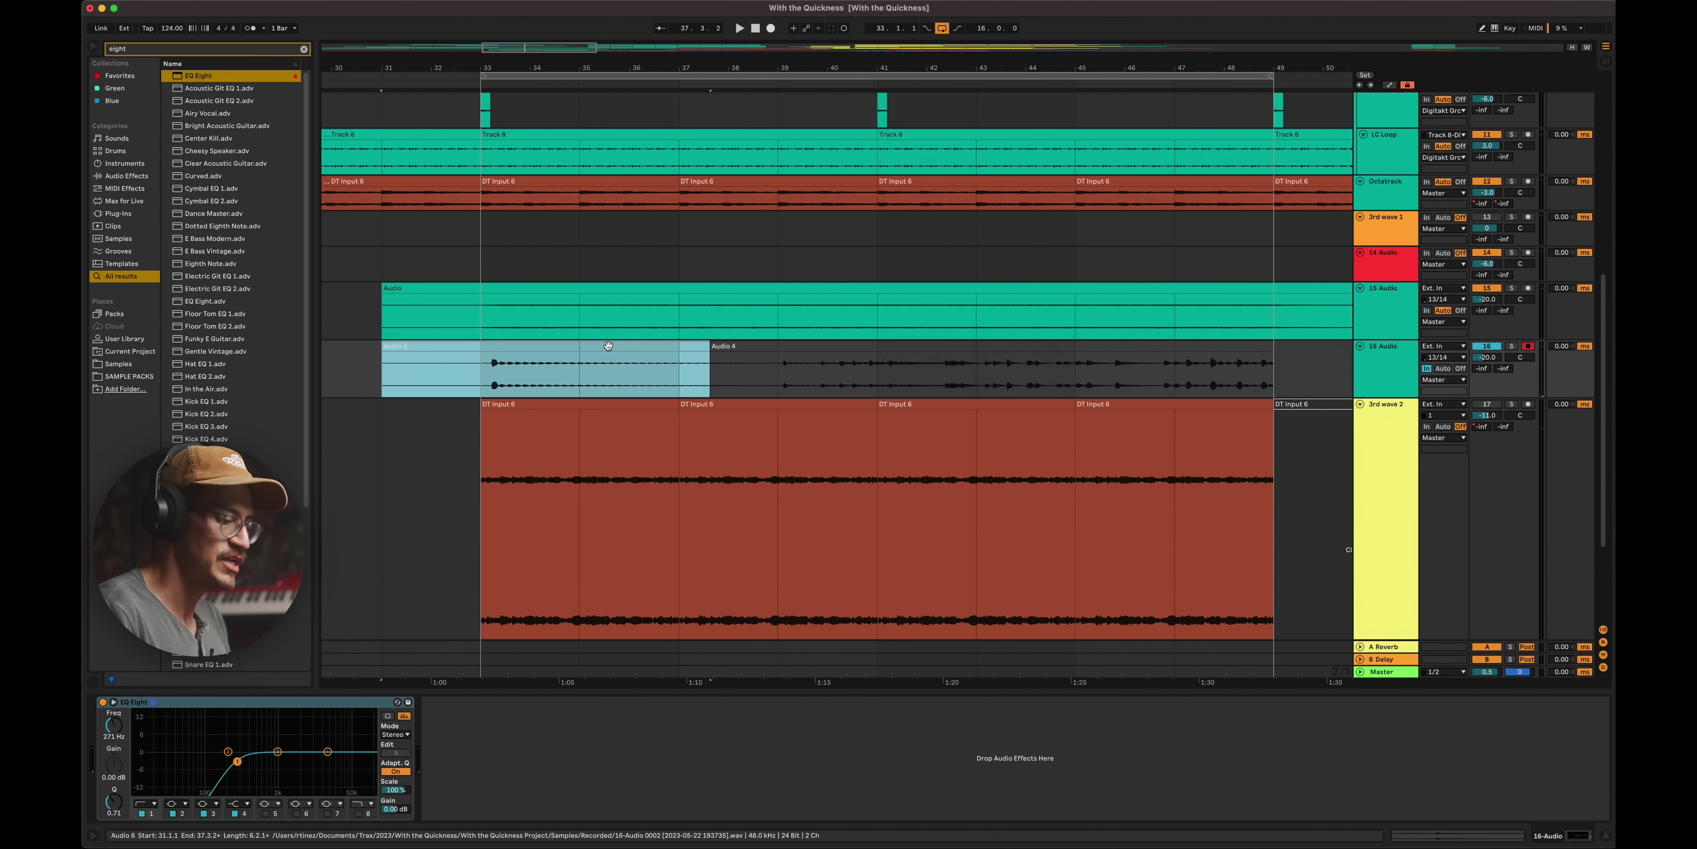
left_click(1462, 369)
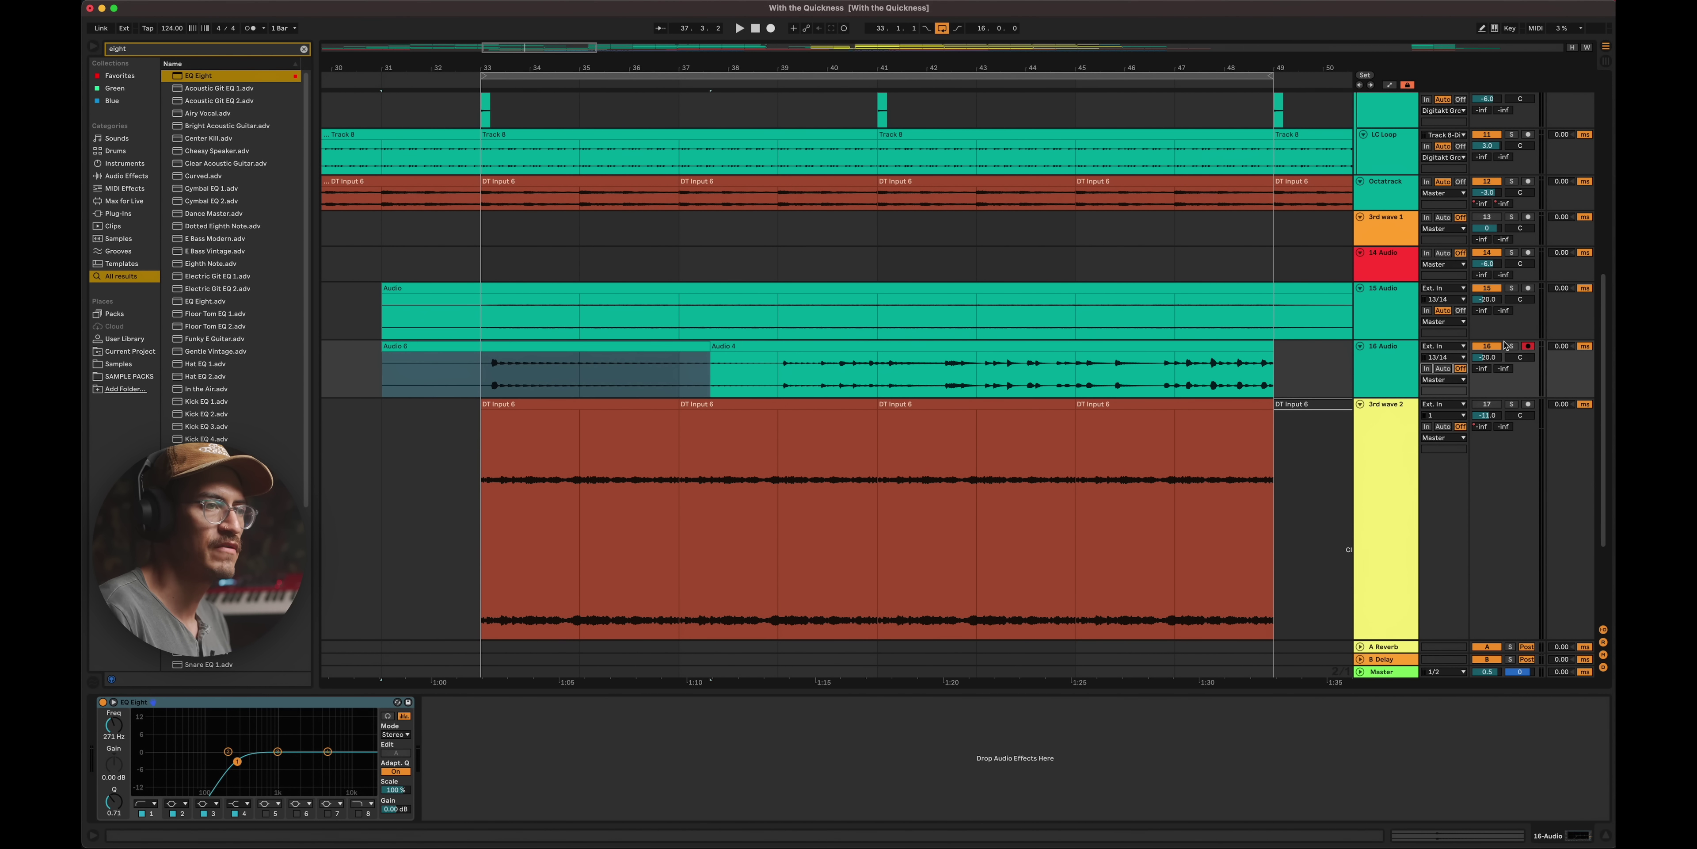
- Turn off warping for the new 16 Audio clip, trim its start past the first attack, and move it to bar 33
left_click(527, 369)
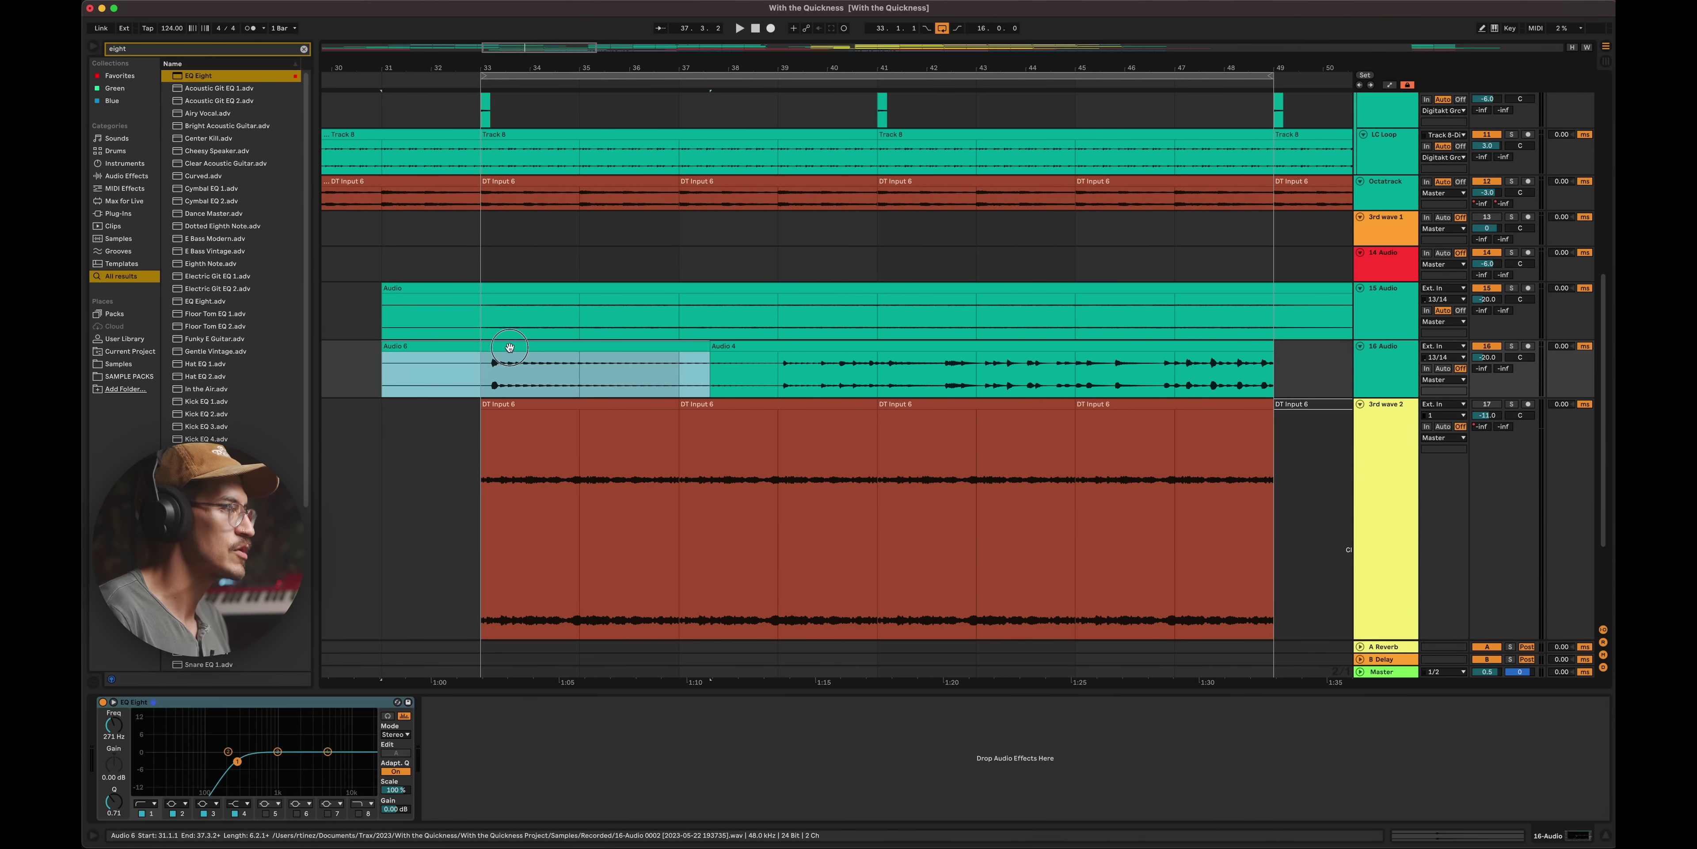
double_click(511, 348)
left_click(220, 724)
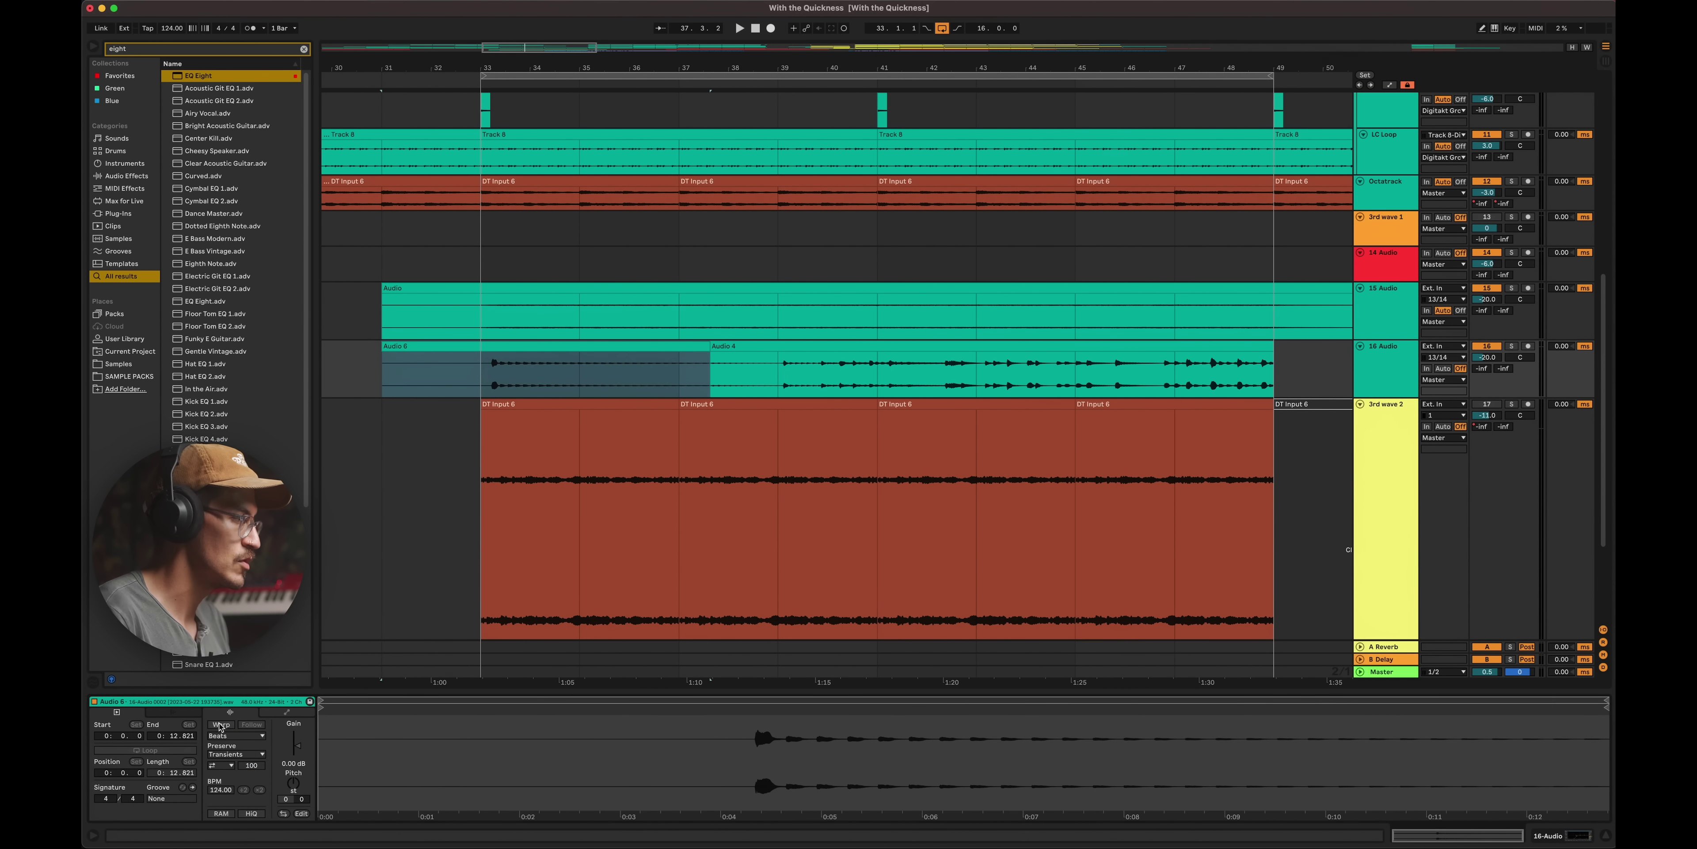
left_click_drag(328, 710, 751, 736)
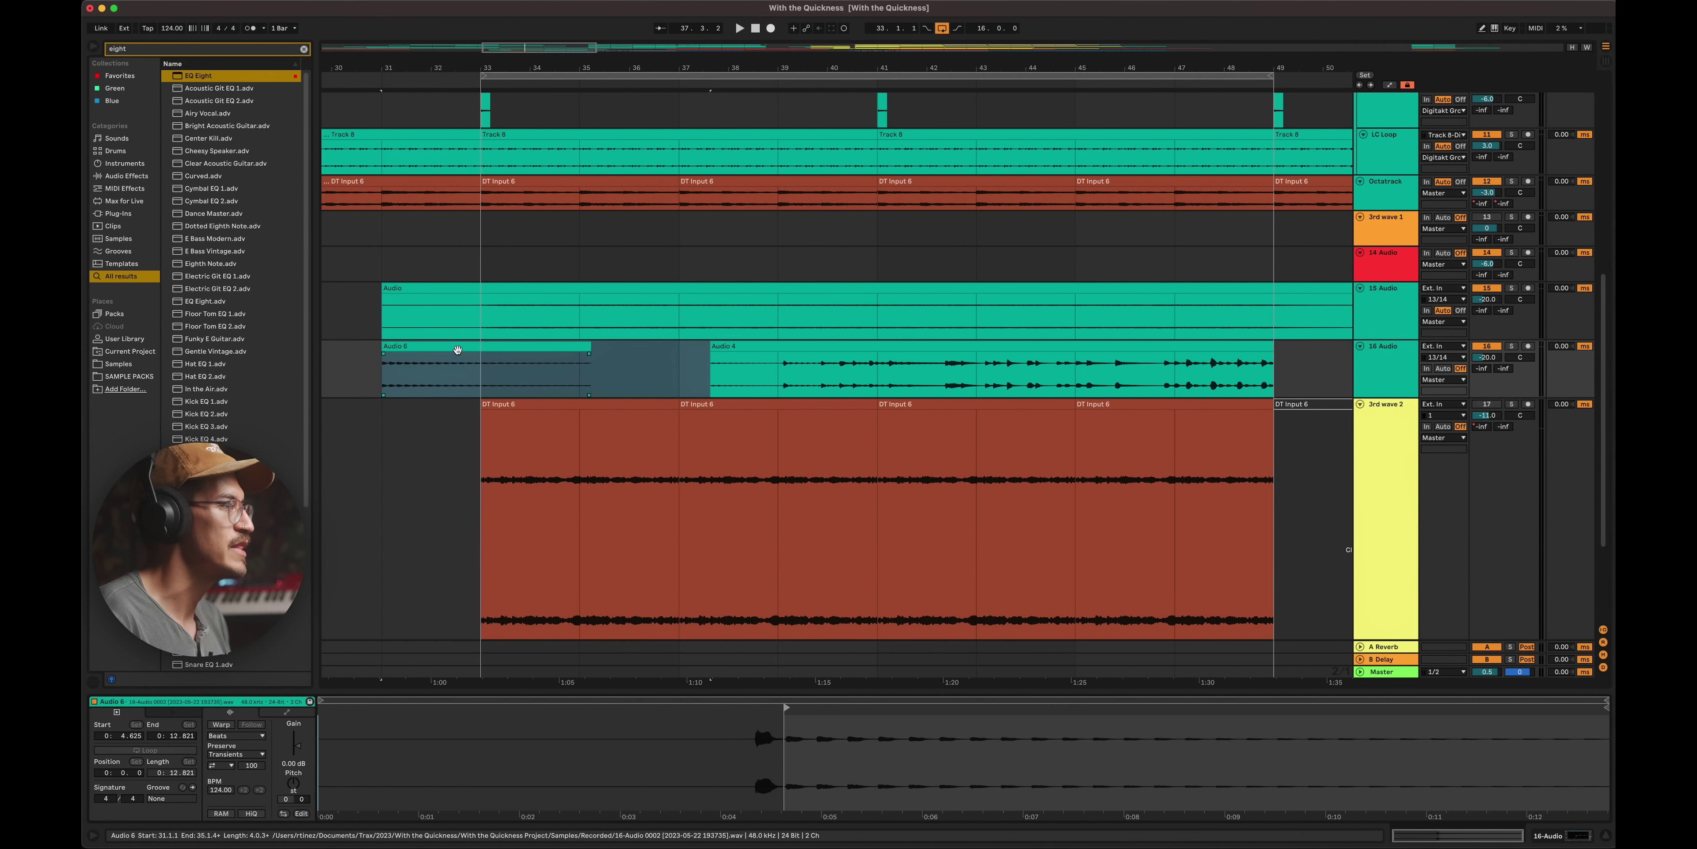
left_click_drag(438, 361, 537, 359)
- Play from bar 31, and remove the older Audio 4 clip from the 16 Audio track
left_click(382, 379)
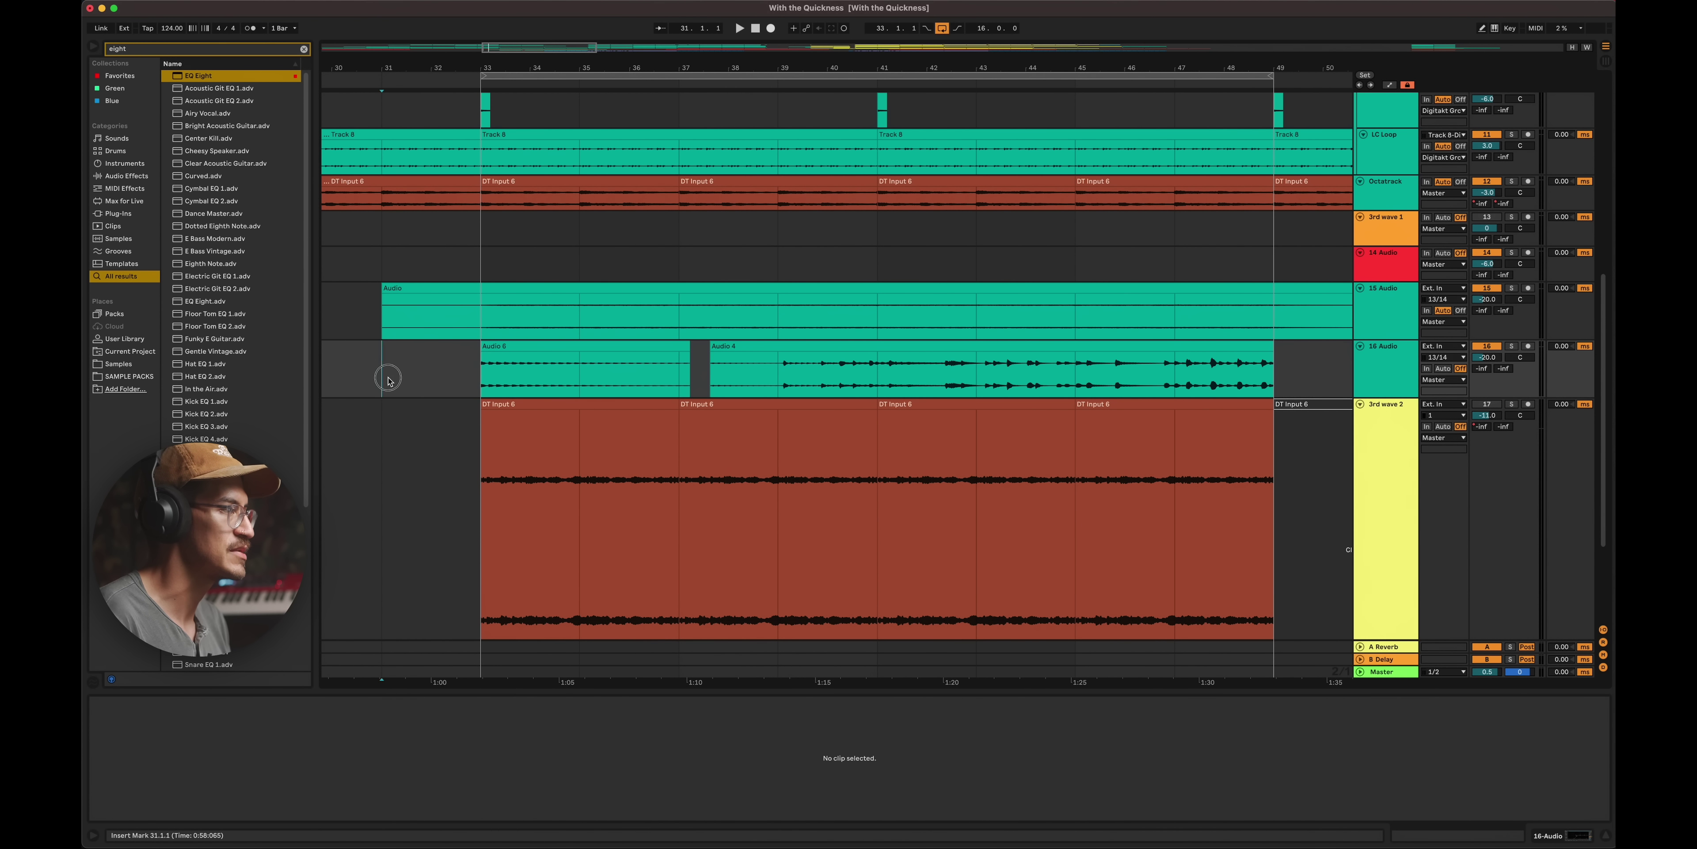
key("space")
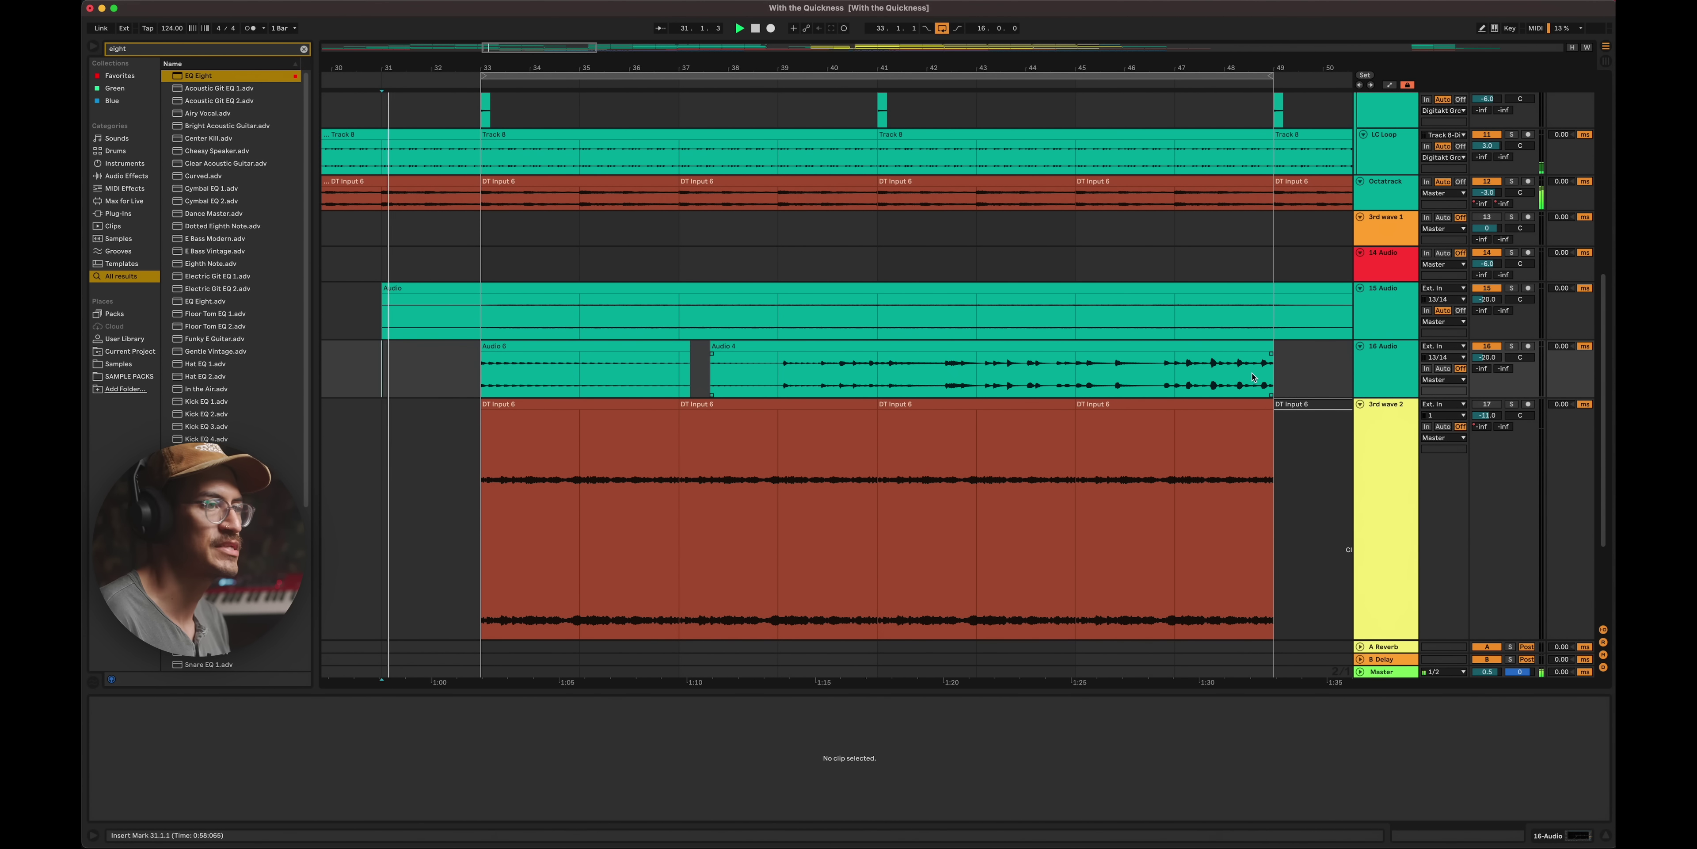
left_click(750, 345)
key("0")
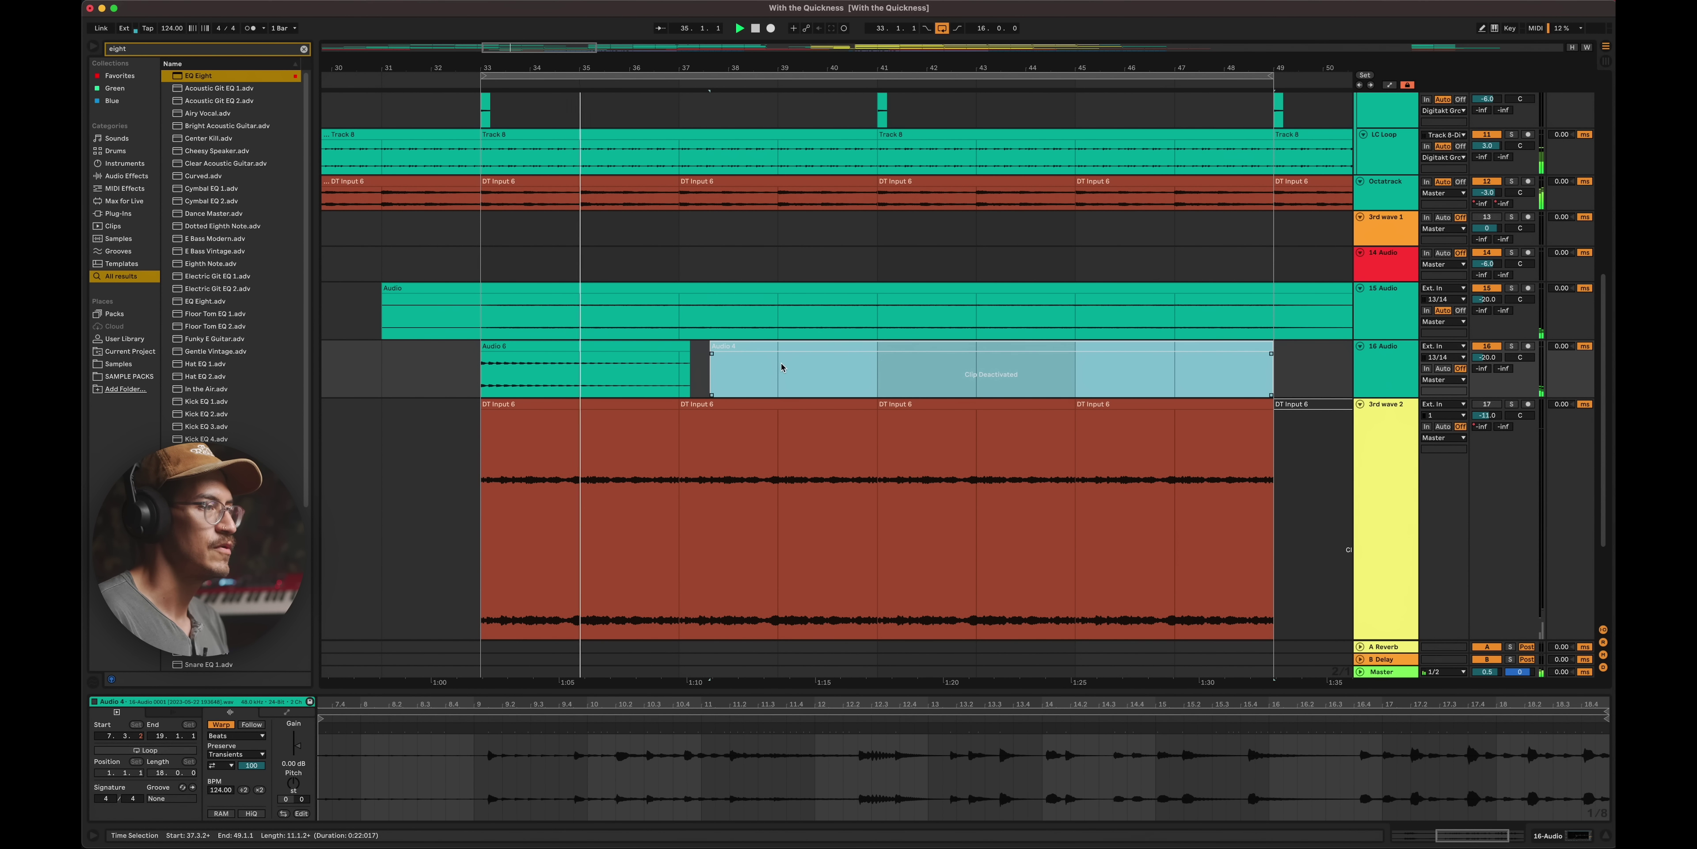
key("Delete")
- Reverse the remaining clip at bar 33 on 16 Audio, stop playback, and select the clip
left_click(572, 356)
key("space")
left_click(563, 346)
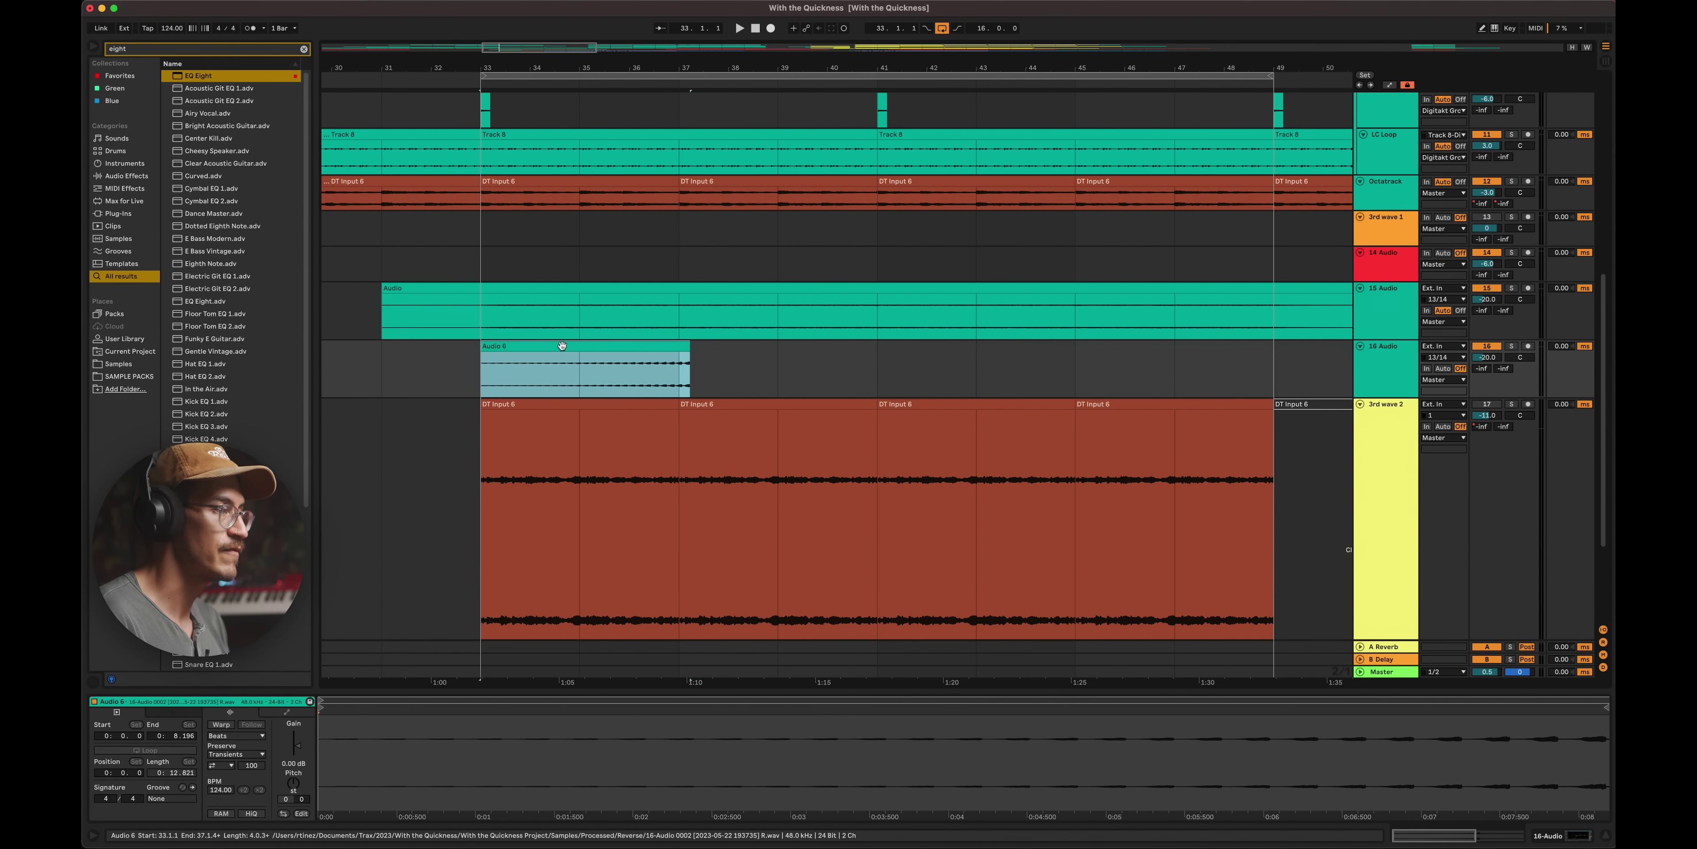
- Find the Reverb effect by searching for "reverb", and insert it after EQ Eight on the 16 Audio track
key("super+f")
type("rever")
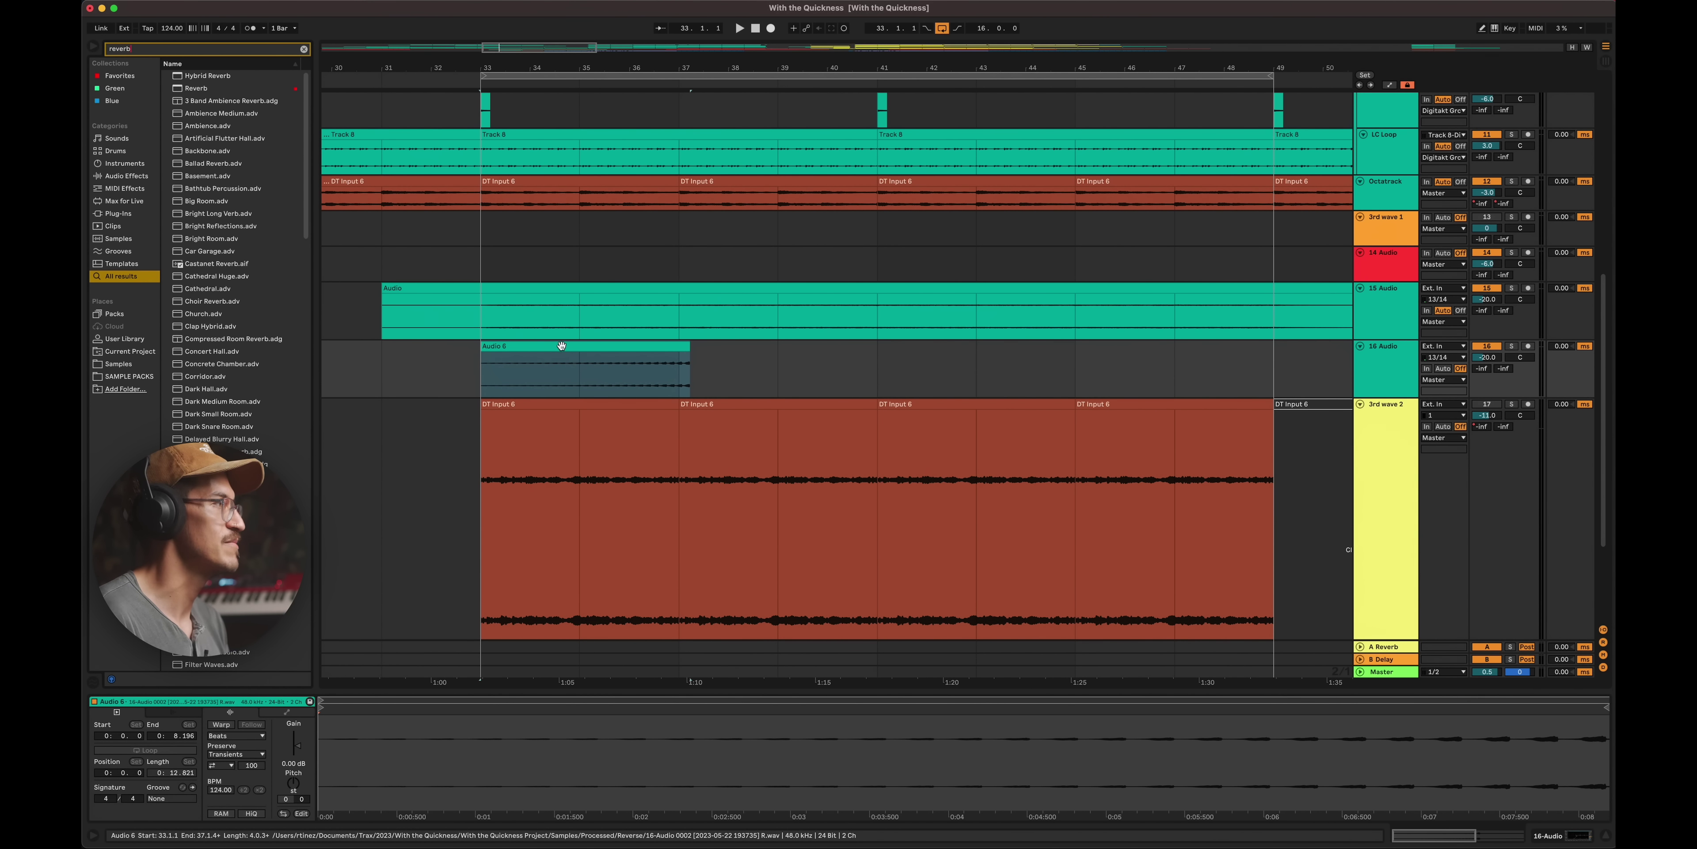
type("b")
key("Down")
key("Down")
key("Return")
- Solo 16 Audio and play from bar 35 while setting the Reverb's Predelay to 0.50 ms and increasing its Decay
left_click(1512, 347)
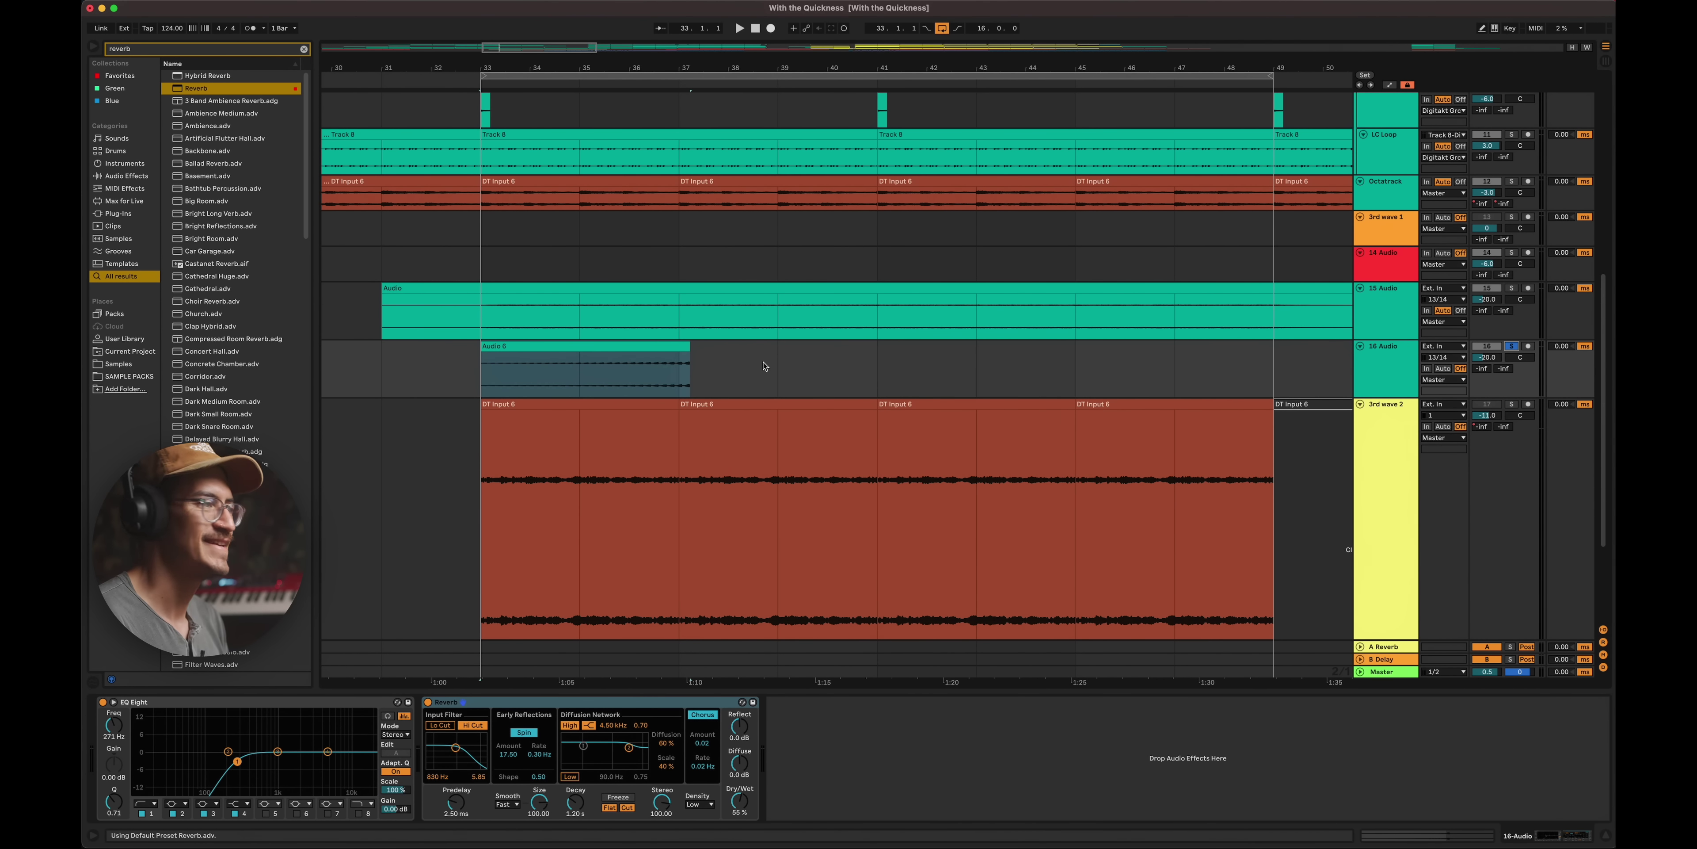
left_click(569, 383)
key("space")
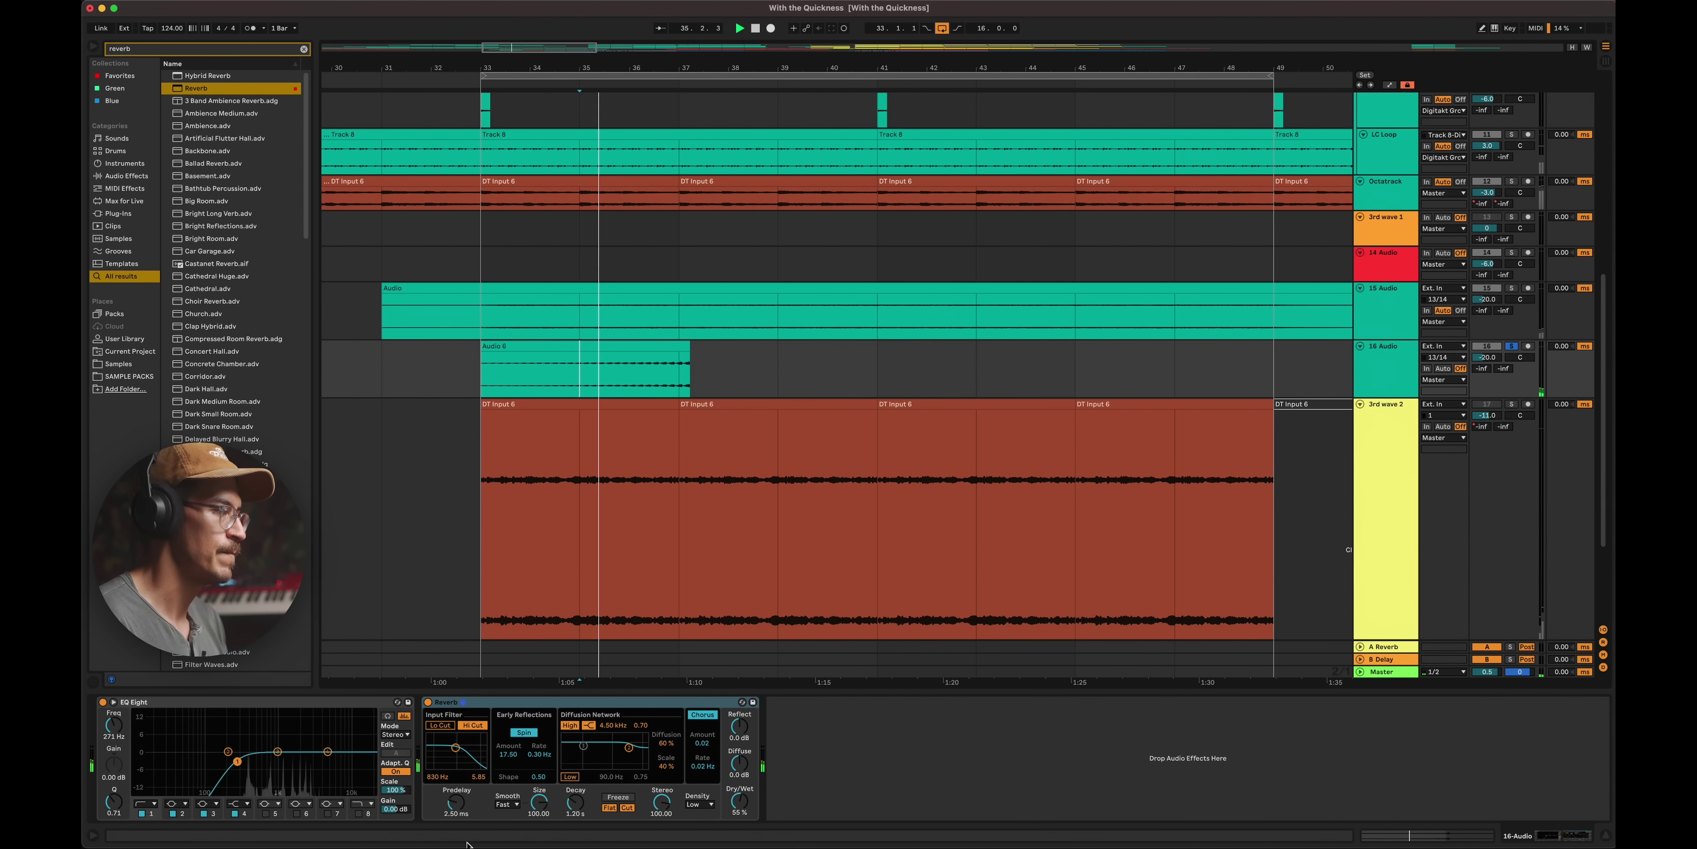
left_click_drag(455, 805, 455, 840)
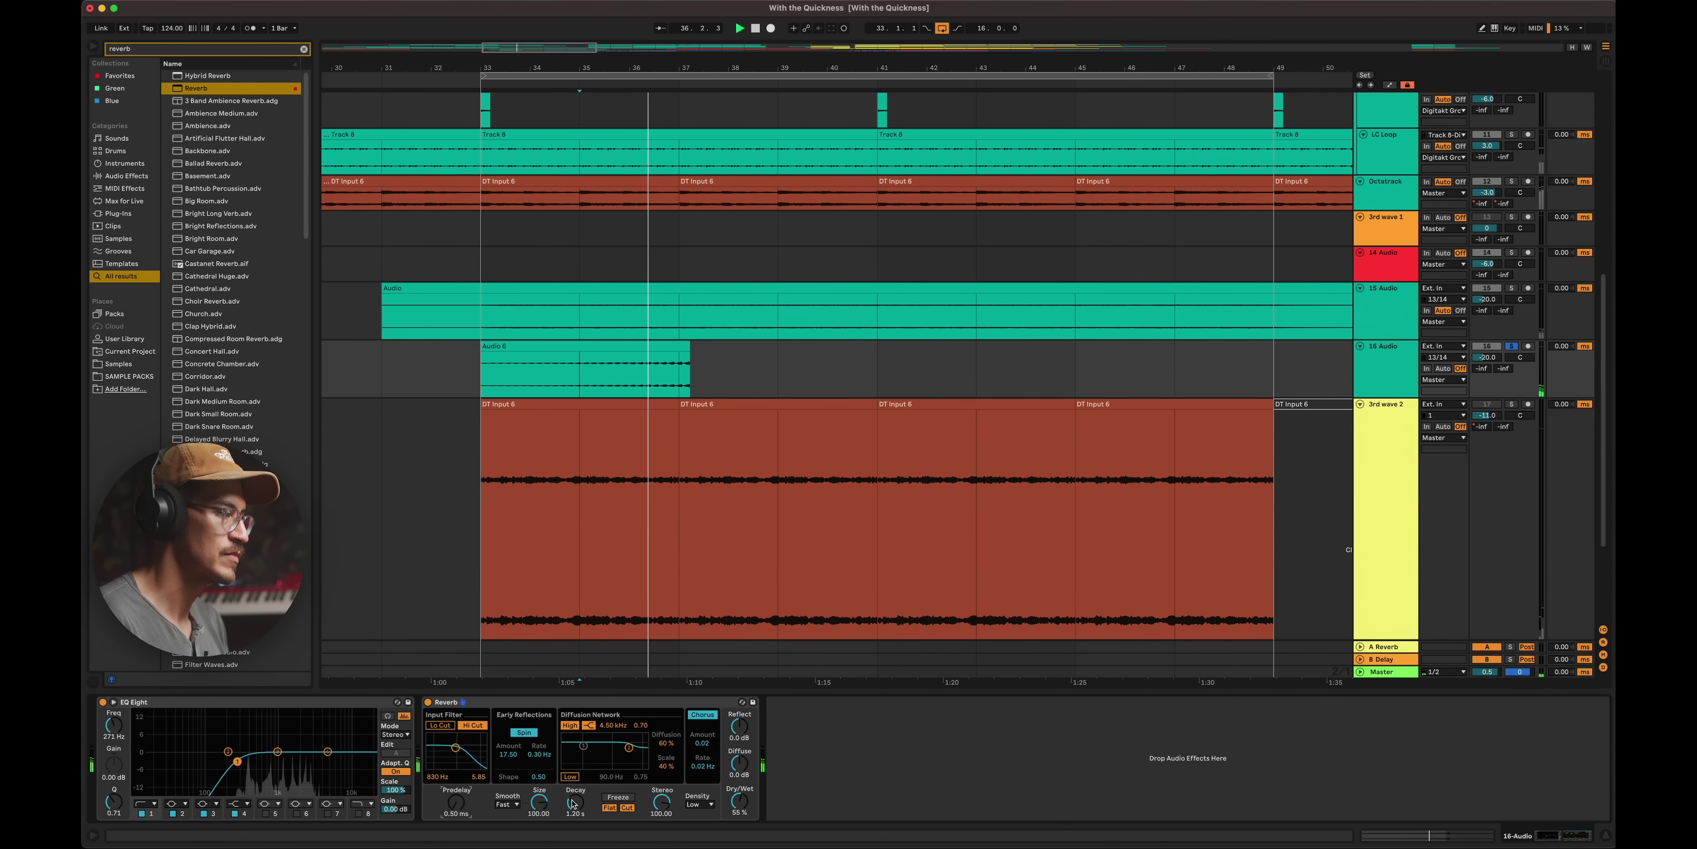
left_click_drag(575, 801, 575, 777)
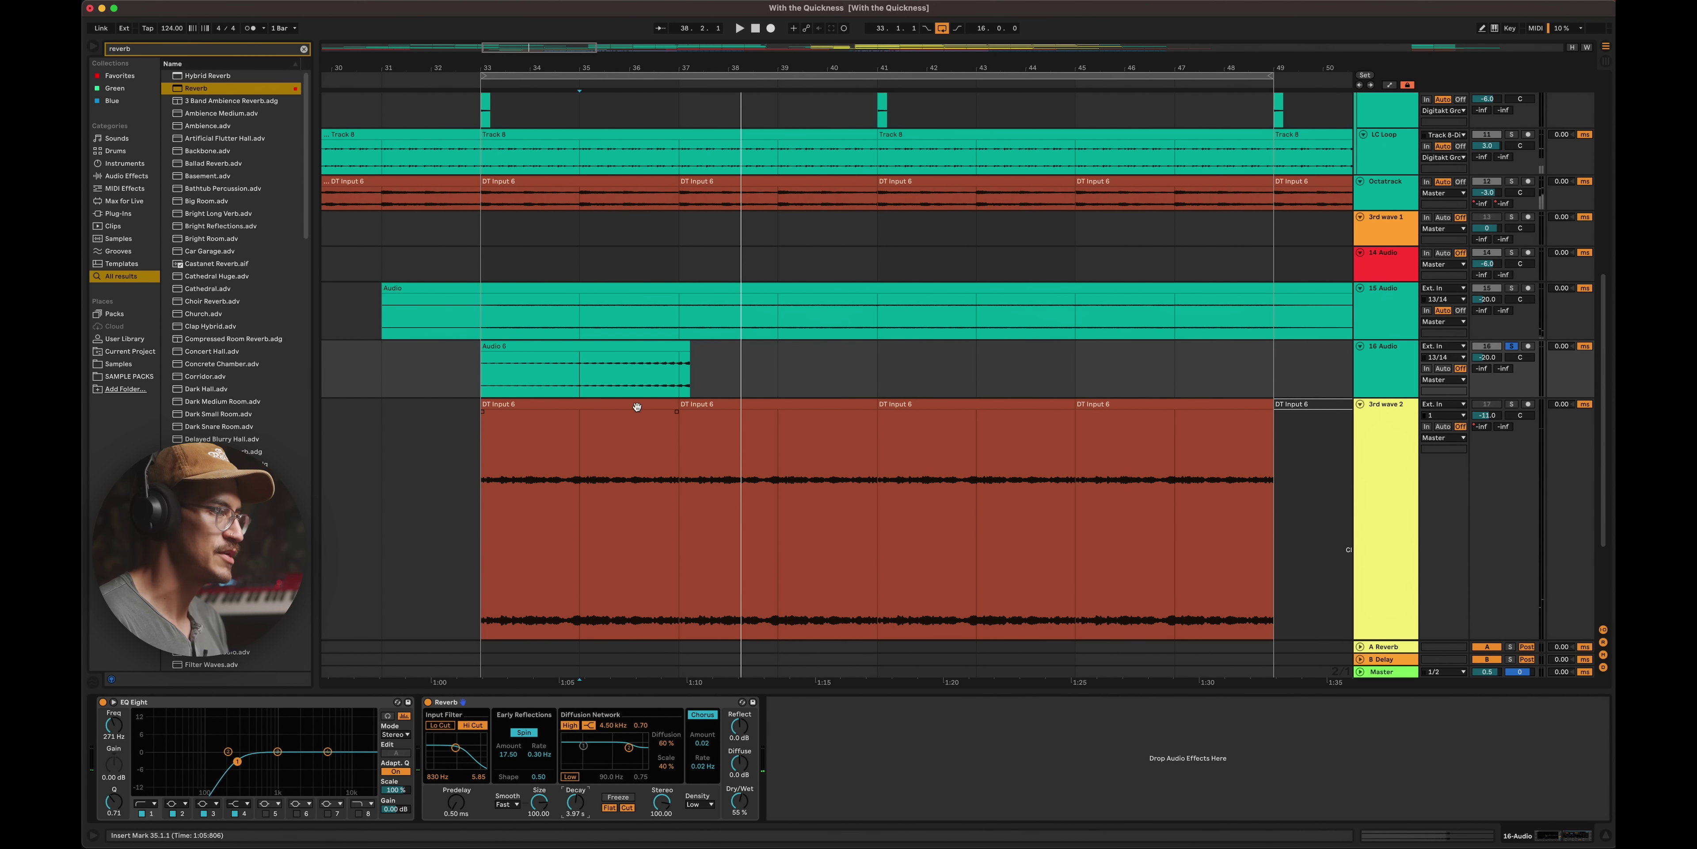
- Select the reversed clip on 16 Audio, and freeze and flatten that track to print its EQ and reverb
left_click(614, 352)
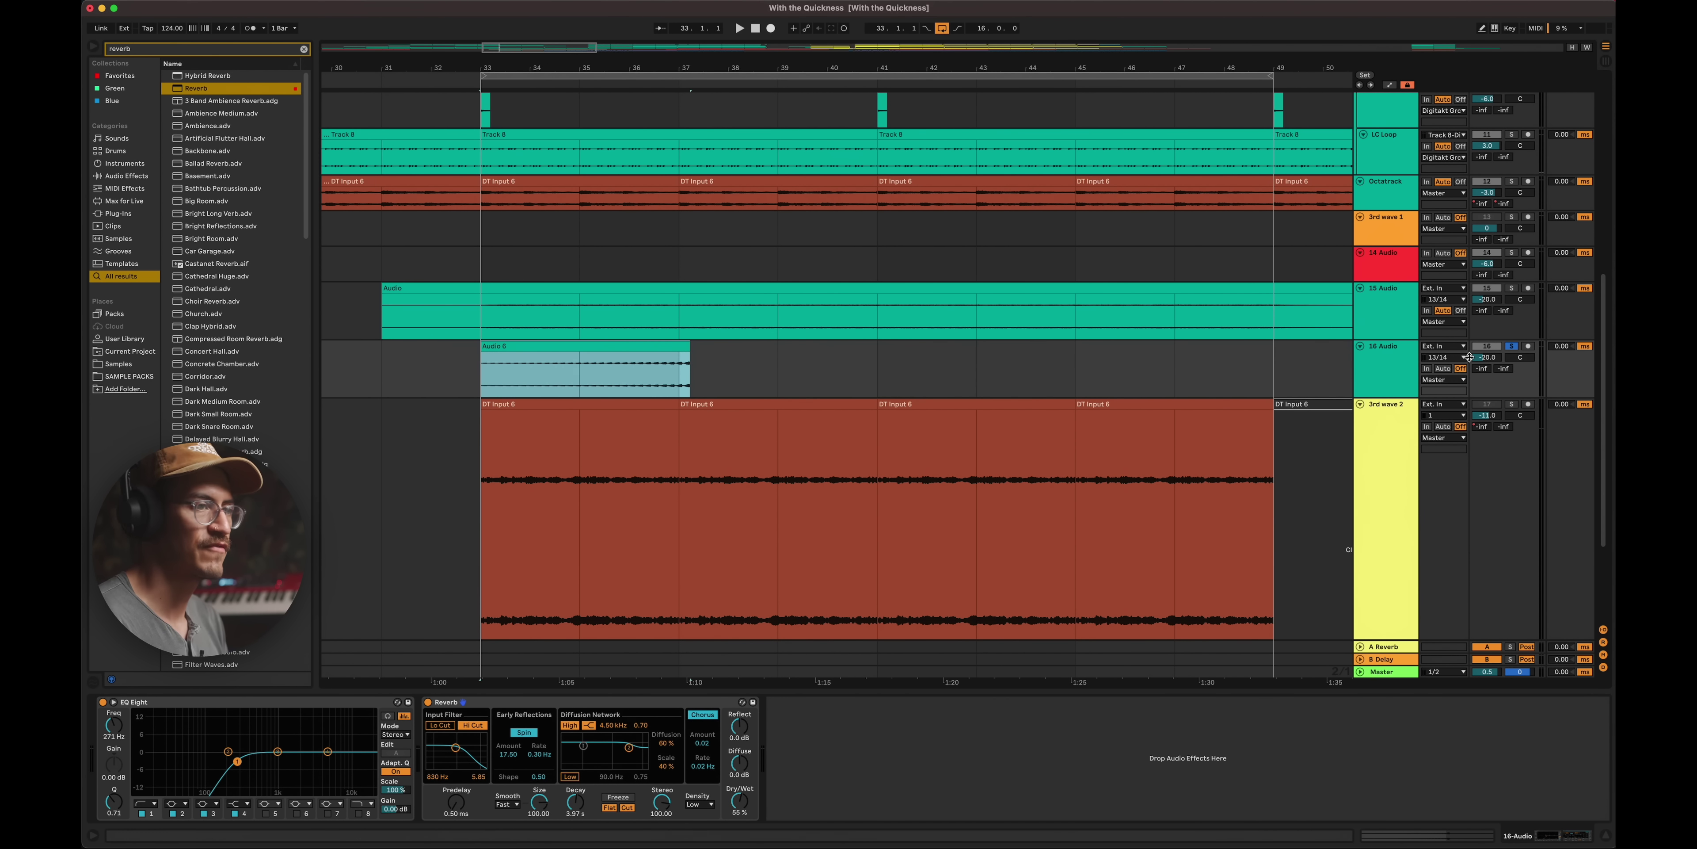
left_click(1396, 368)
right_click(1397, 368)
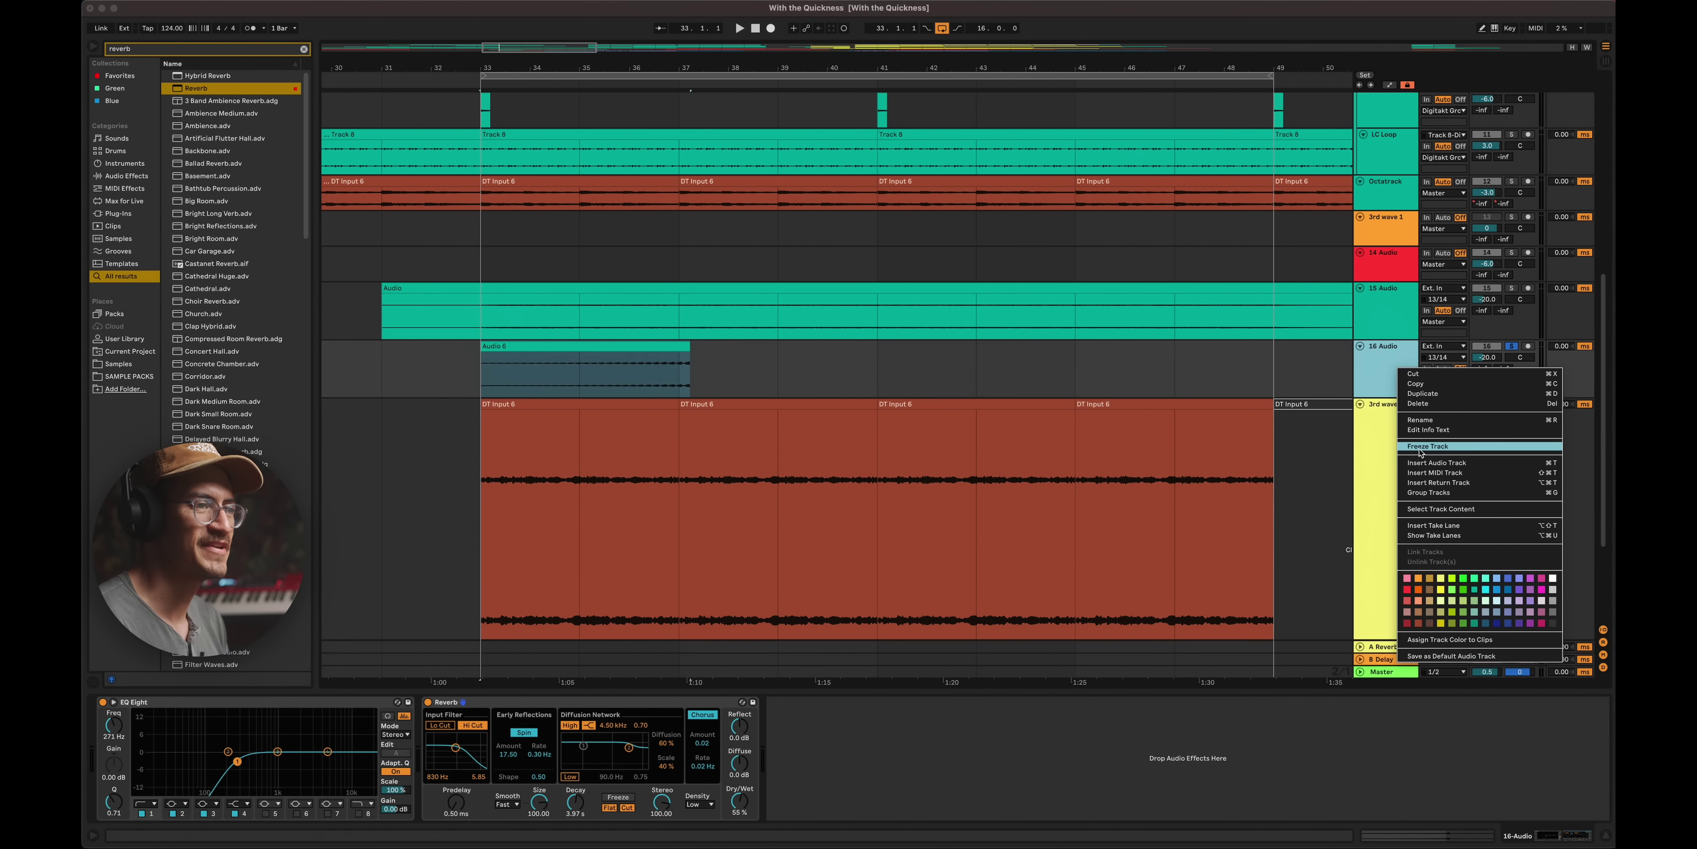
left_click(1421, 451)
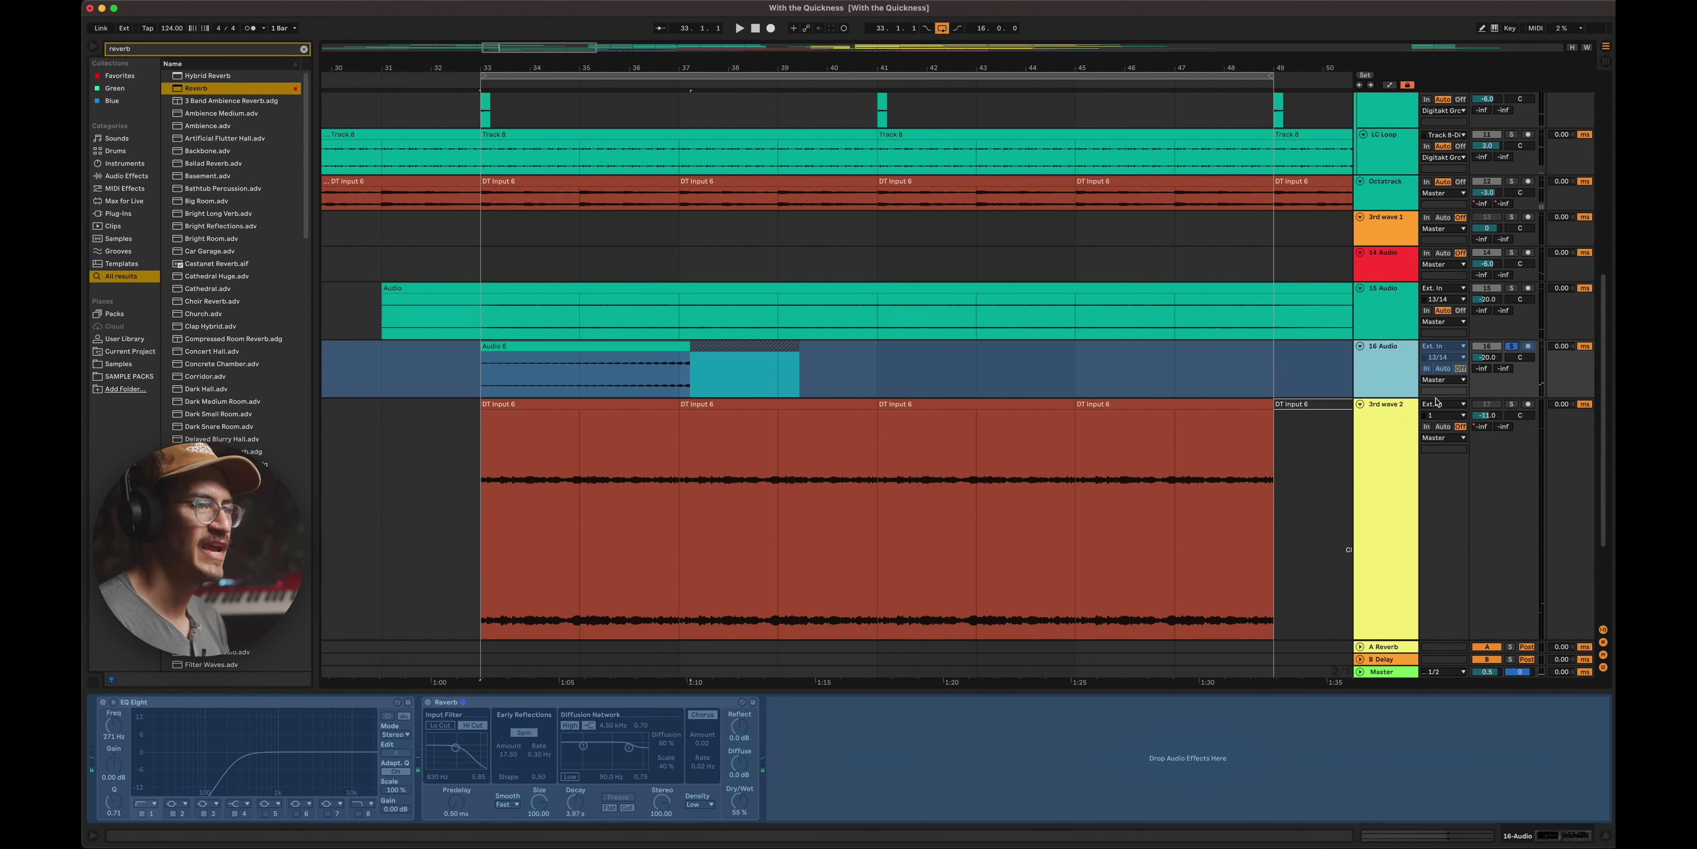
right_click(1393, 381)
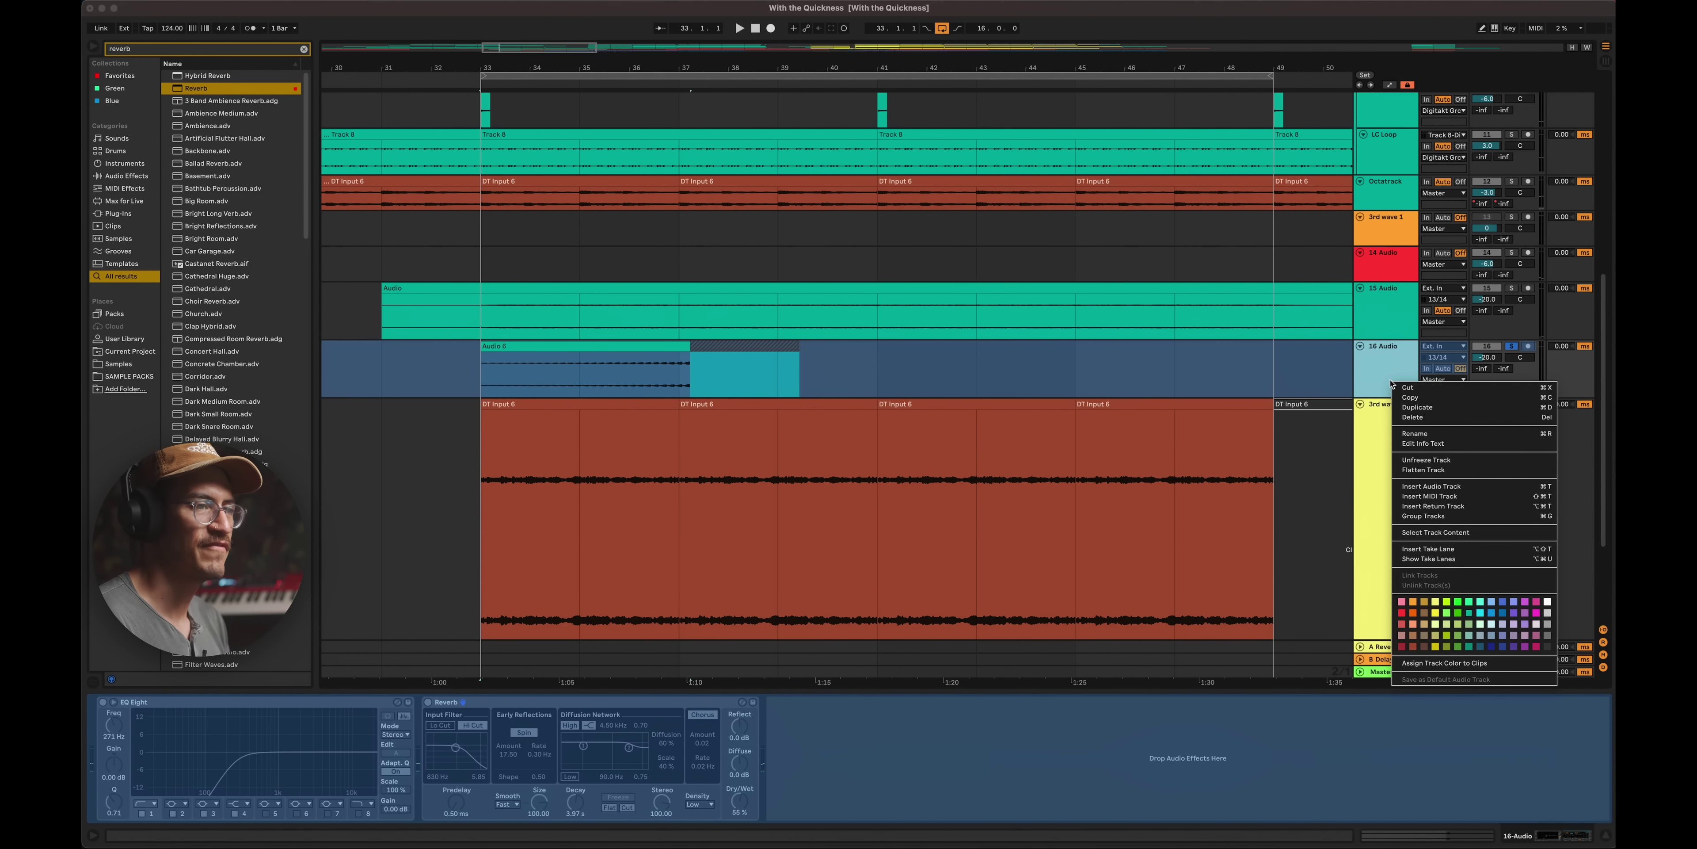
left_click(1414, 470)
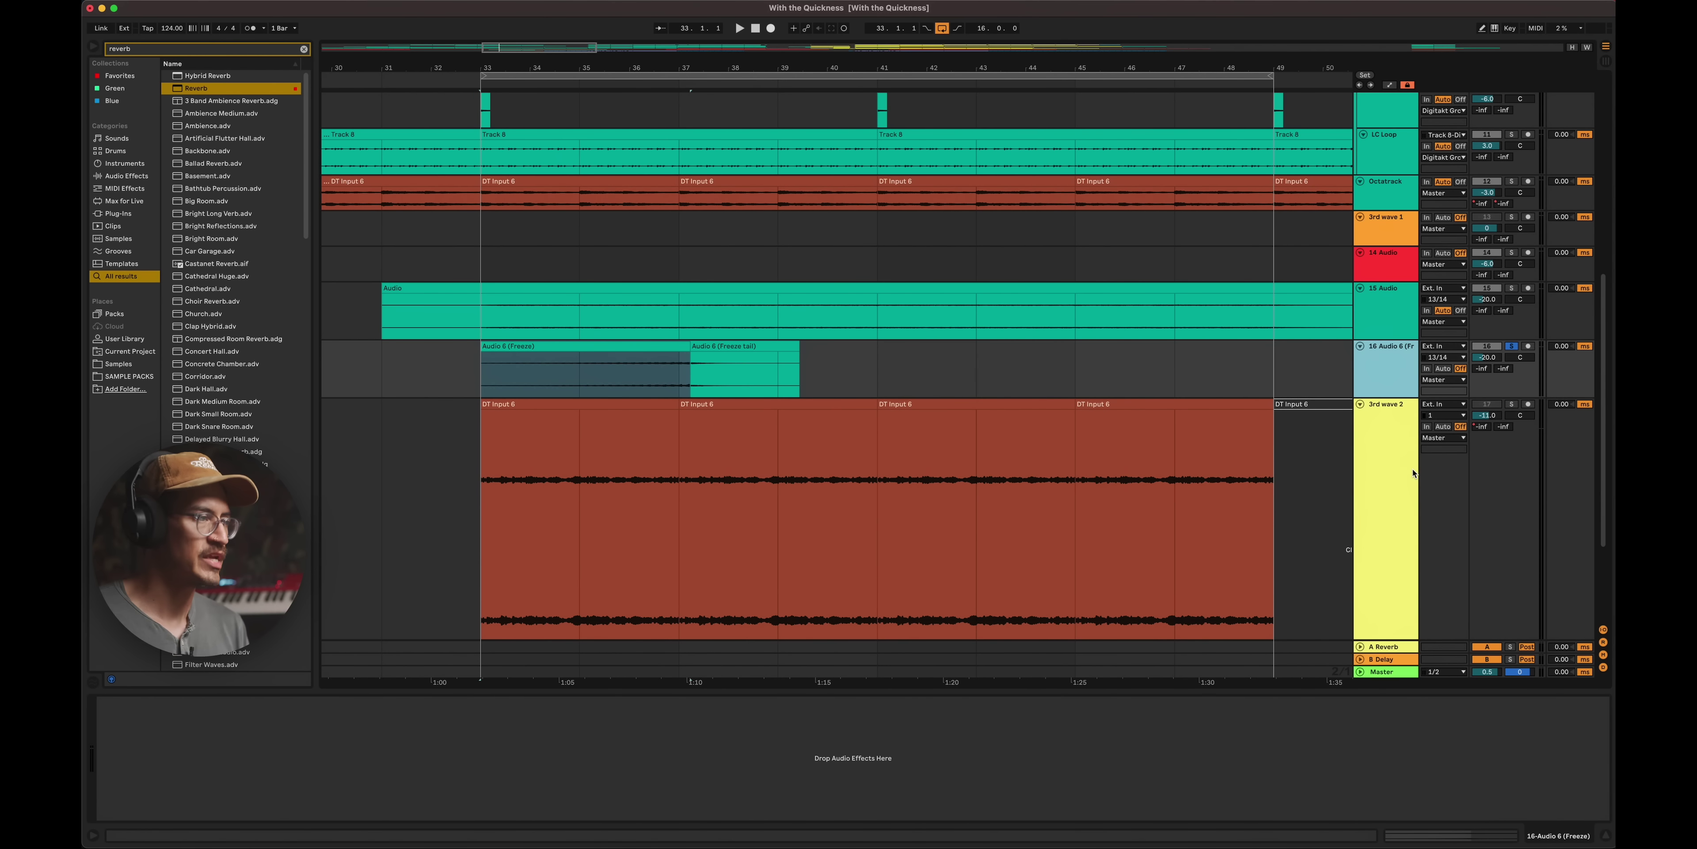
- Reverse the flattened clips on 16 Audio and move the freeze tail clip to before bar 33
left_click(672, 356)
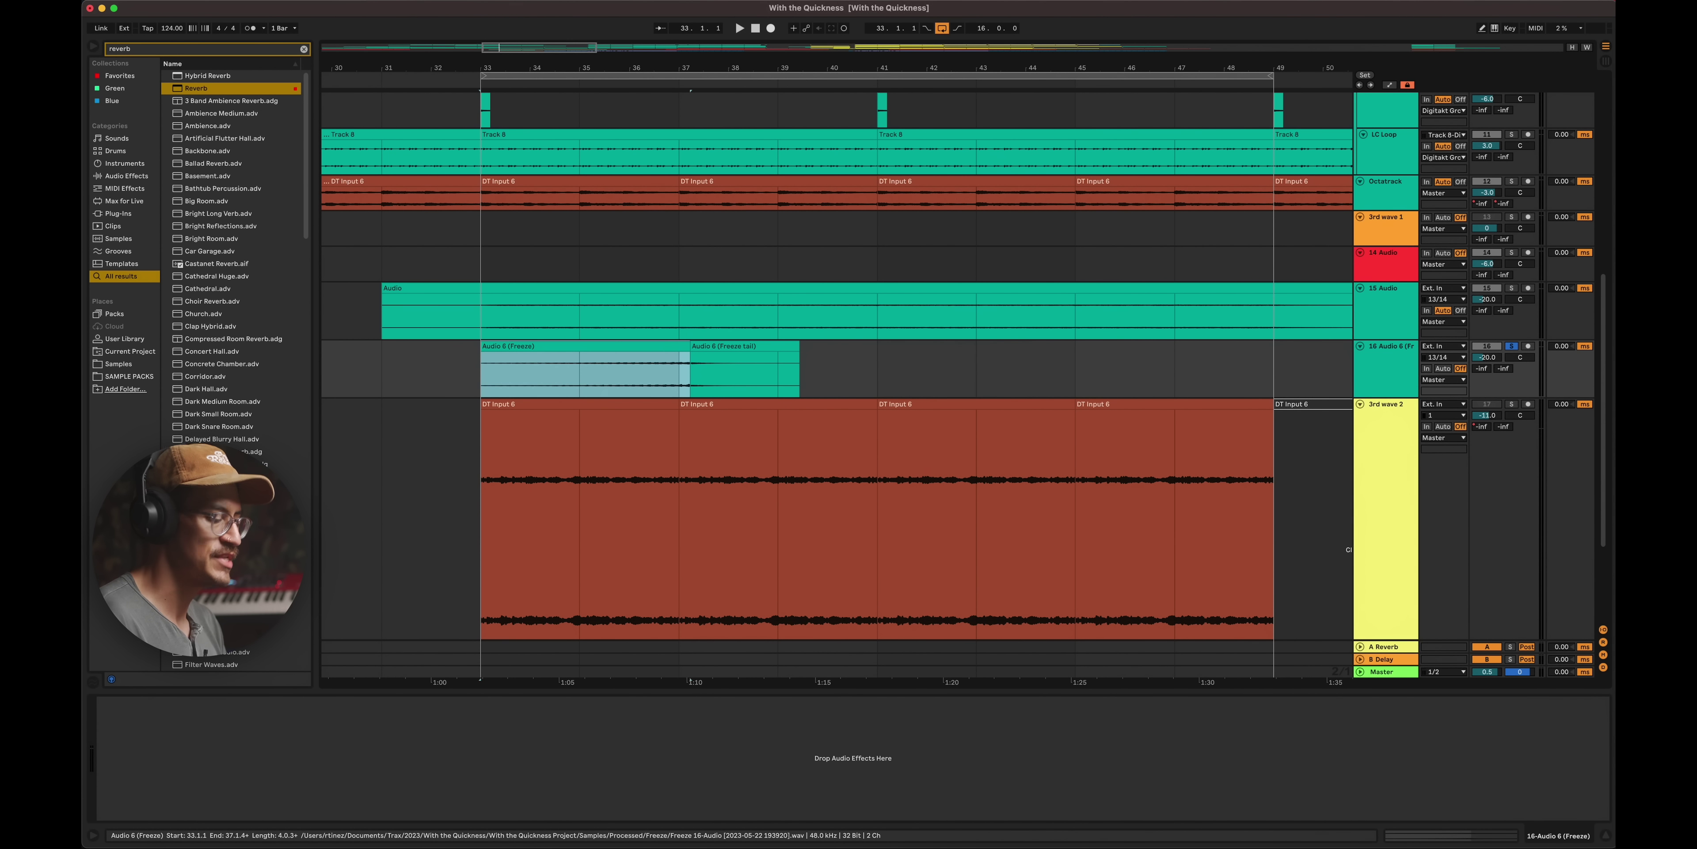
left_click(709, 349)
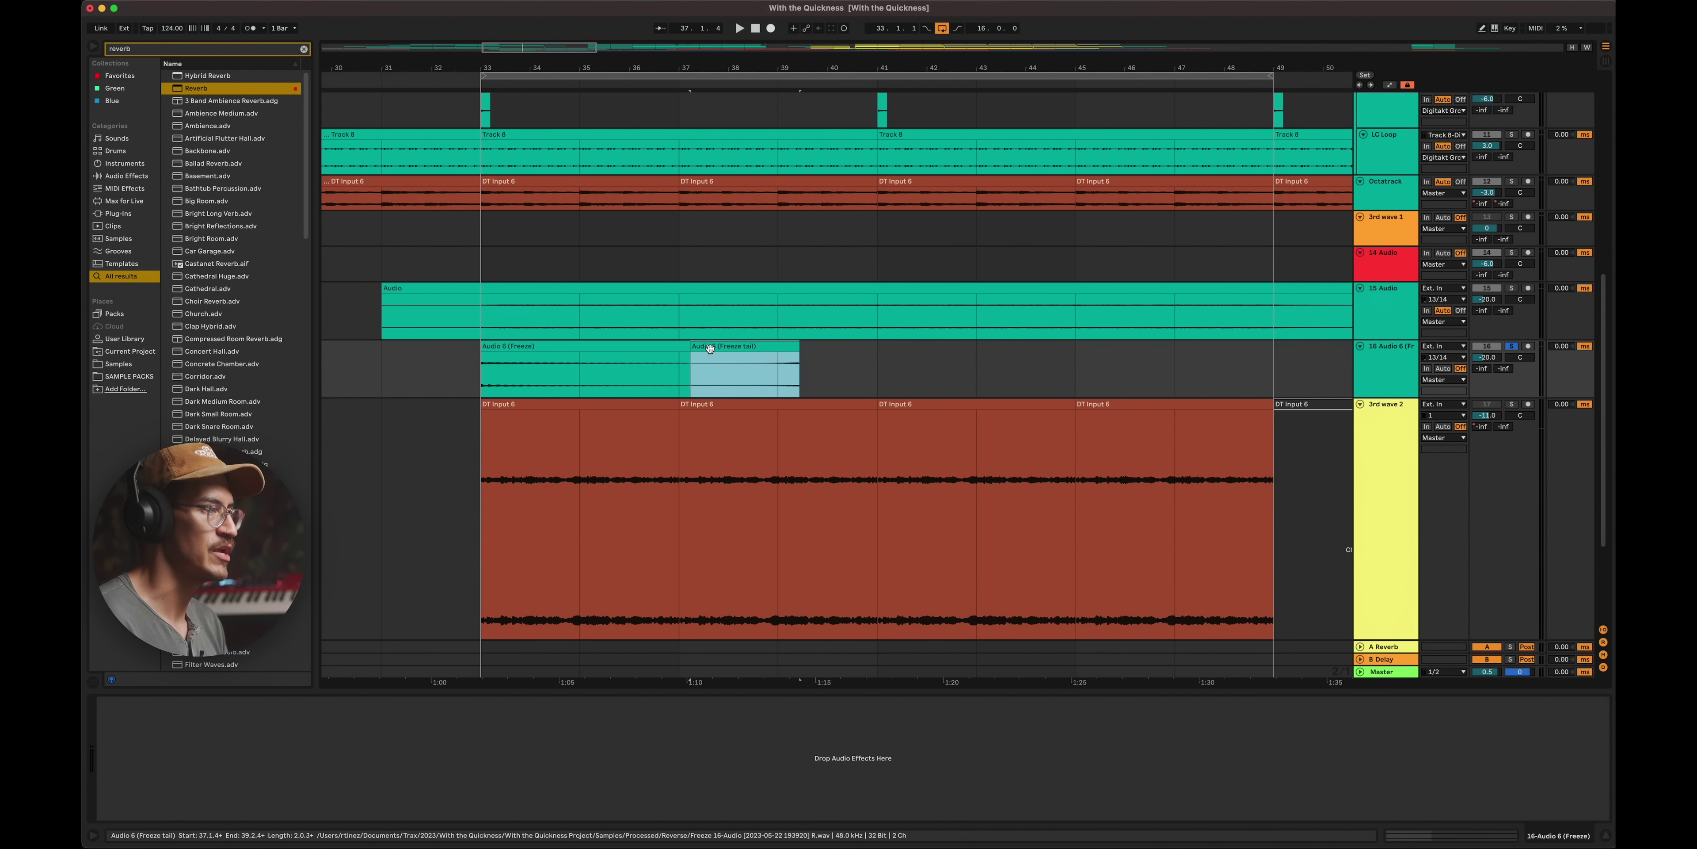
left_click_drag(743, 349, 386, 382)
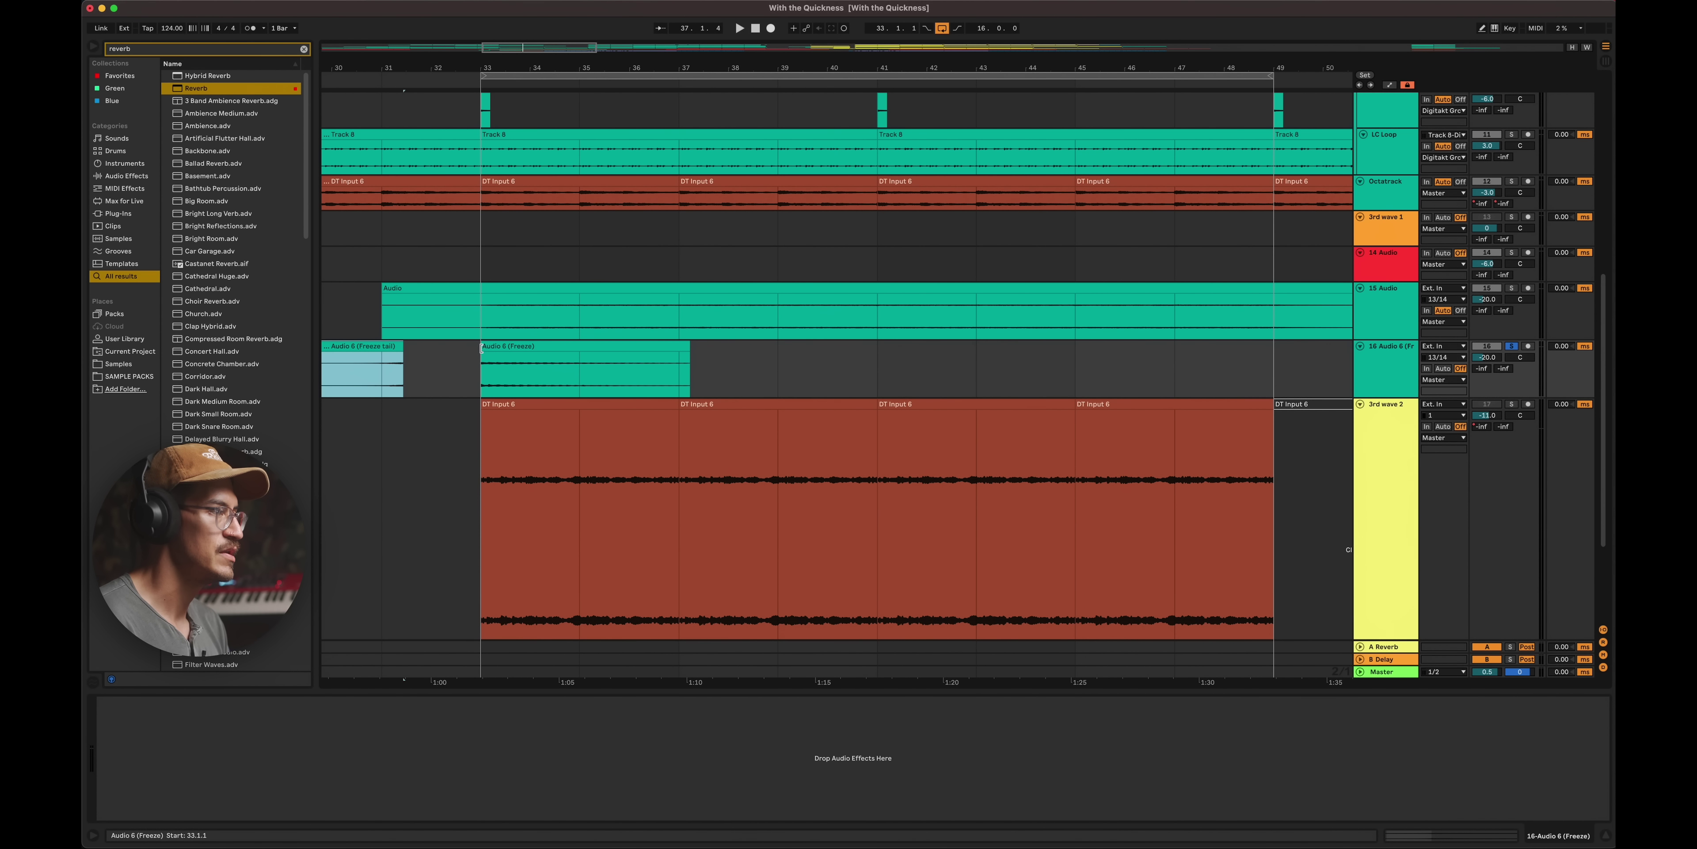
- Extend the start of the main freeze clip on 16 Audio back to bar 31 and delete the separate freeze tail clip
left_click_drag(481, 347, 431, 348)
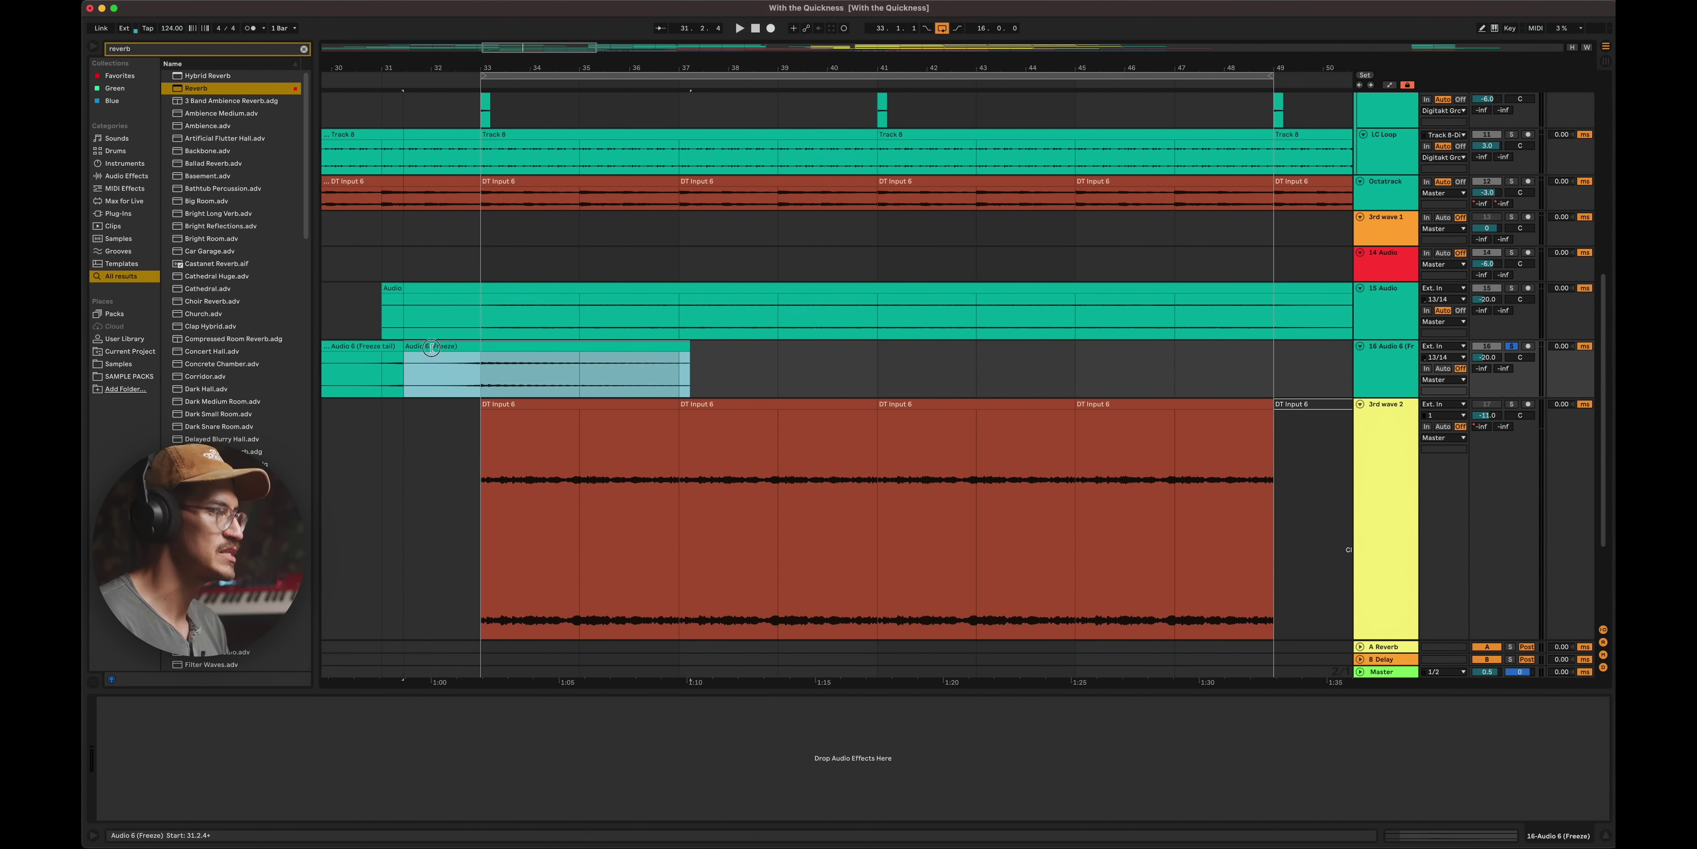
double_click(478, 366)
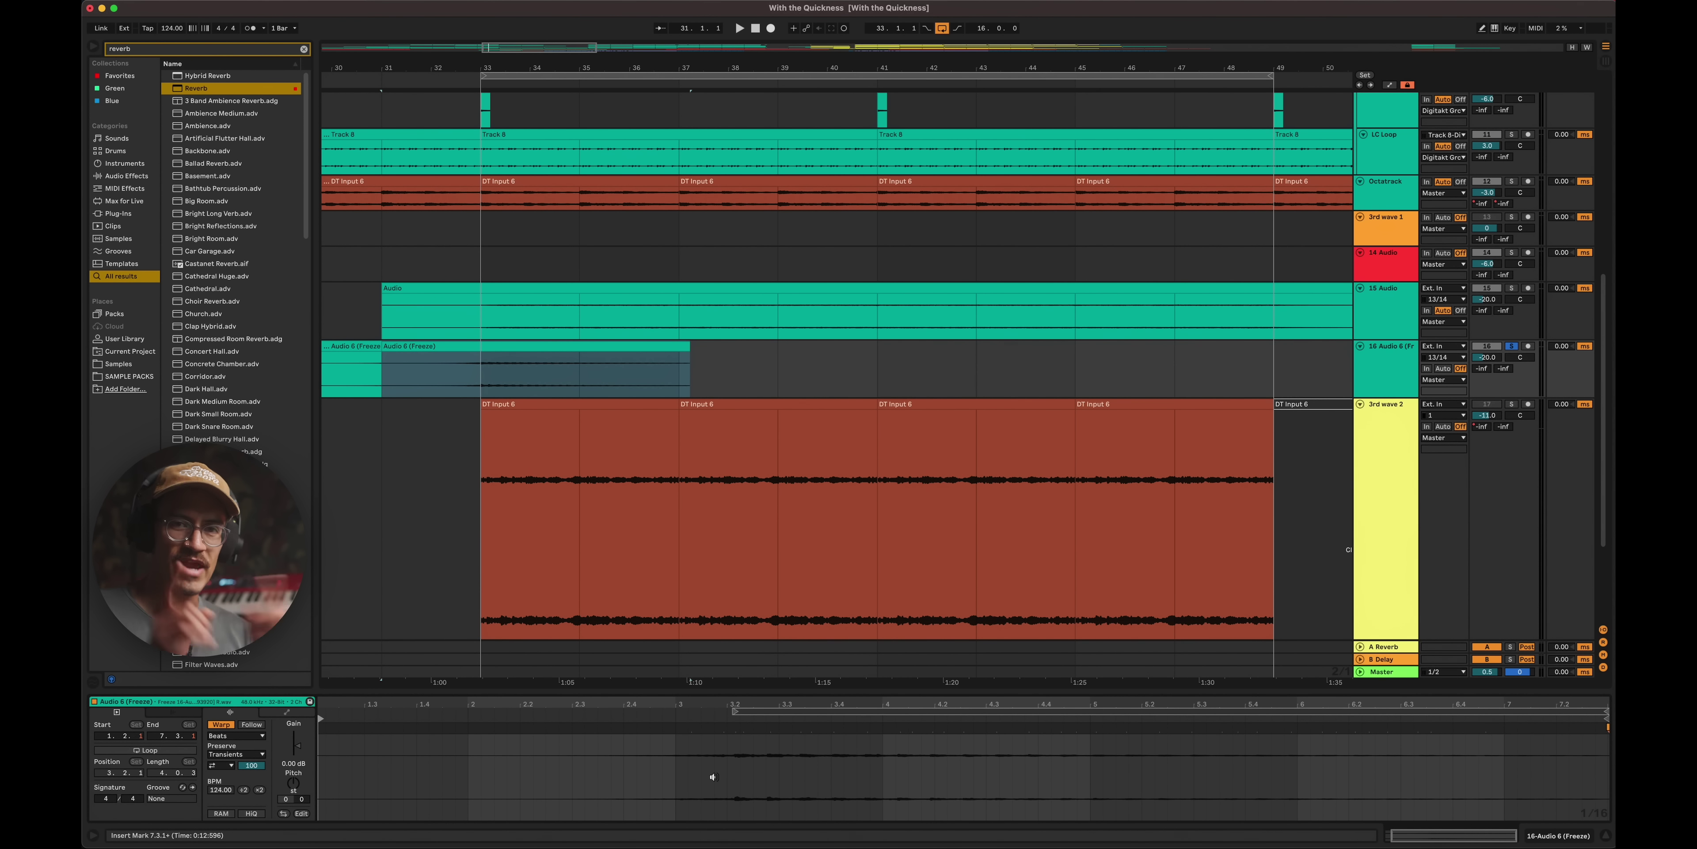
scroll(712, 776, "left", 2)
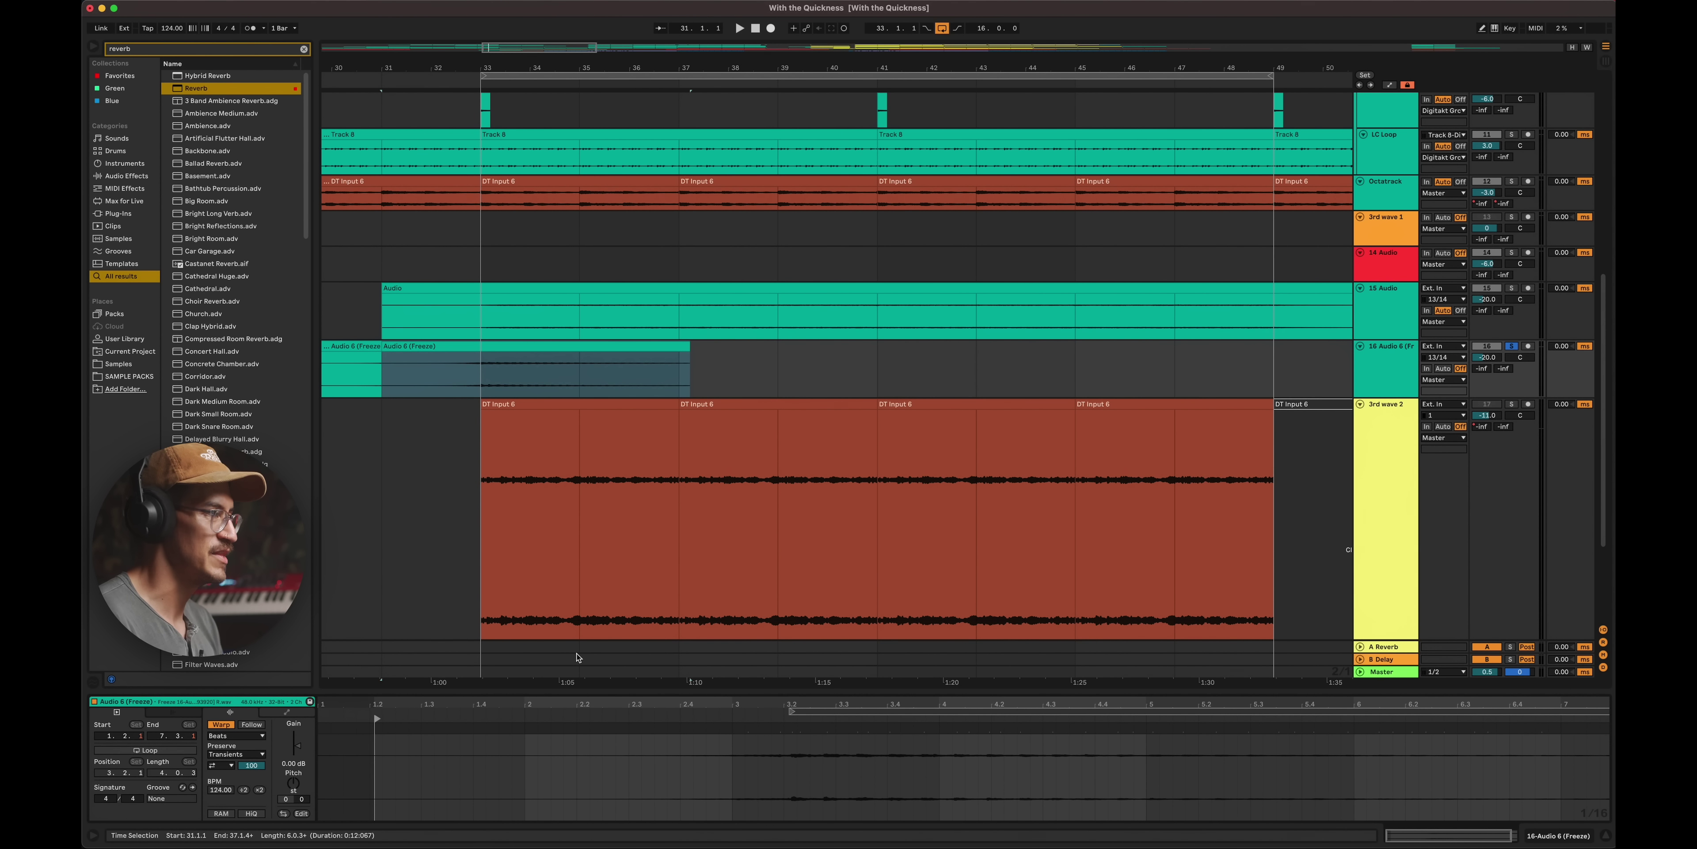
left_click(367, 346)
key("Delete")
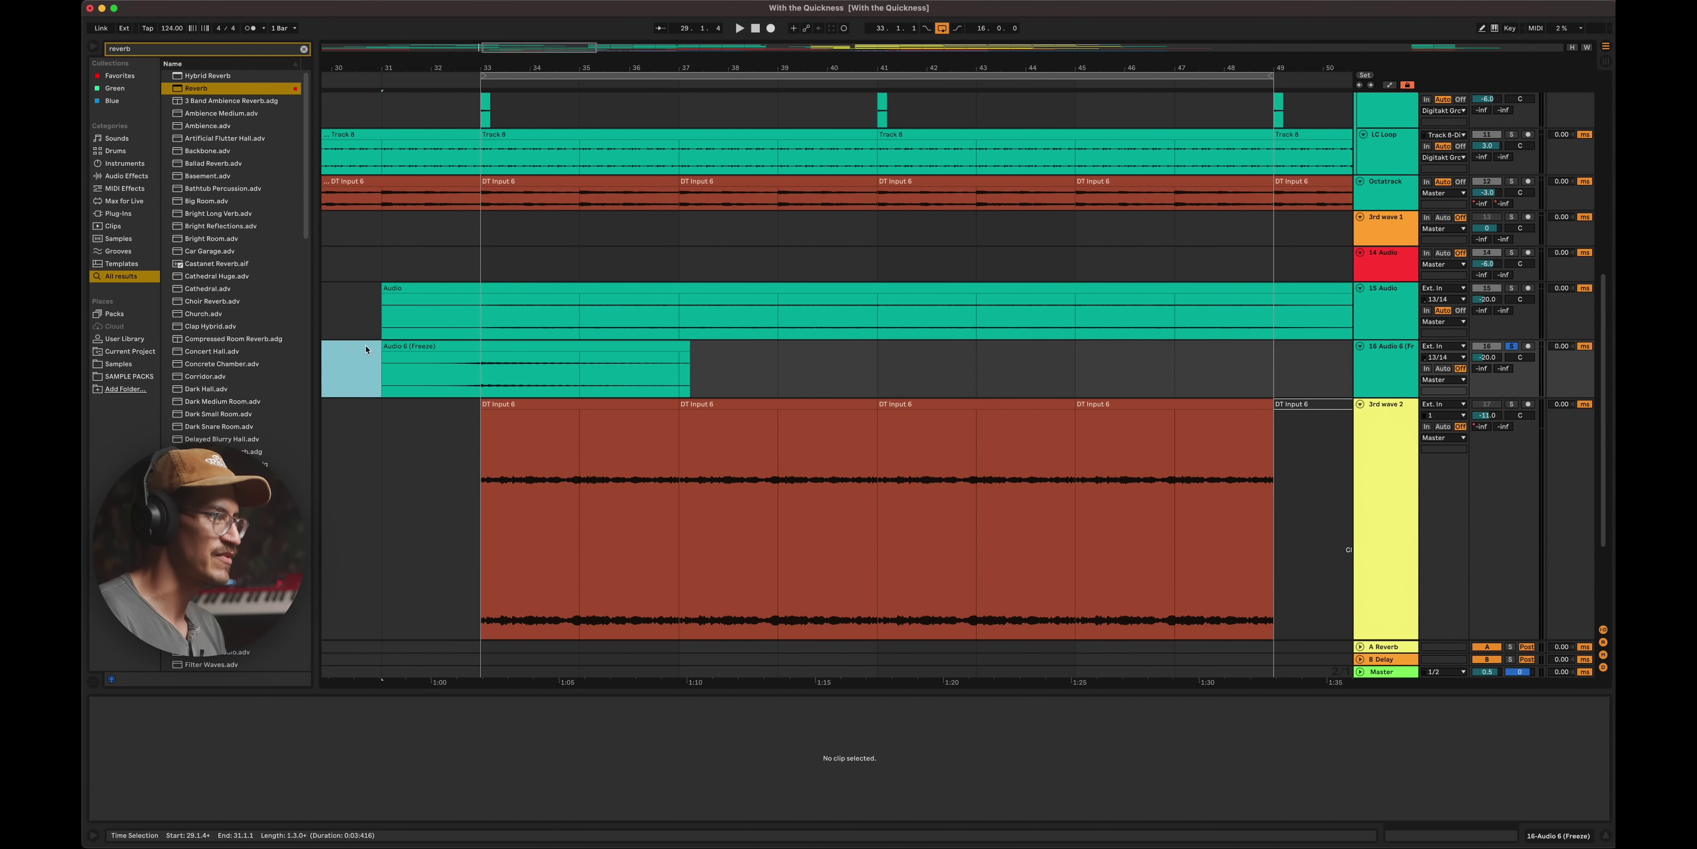
- Play from bar 31, unsolo the flattened 16 Audio track, lower its volume to -28.0 dB, and replay from bar 32
left_click(382, 365)
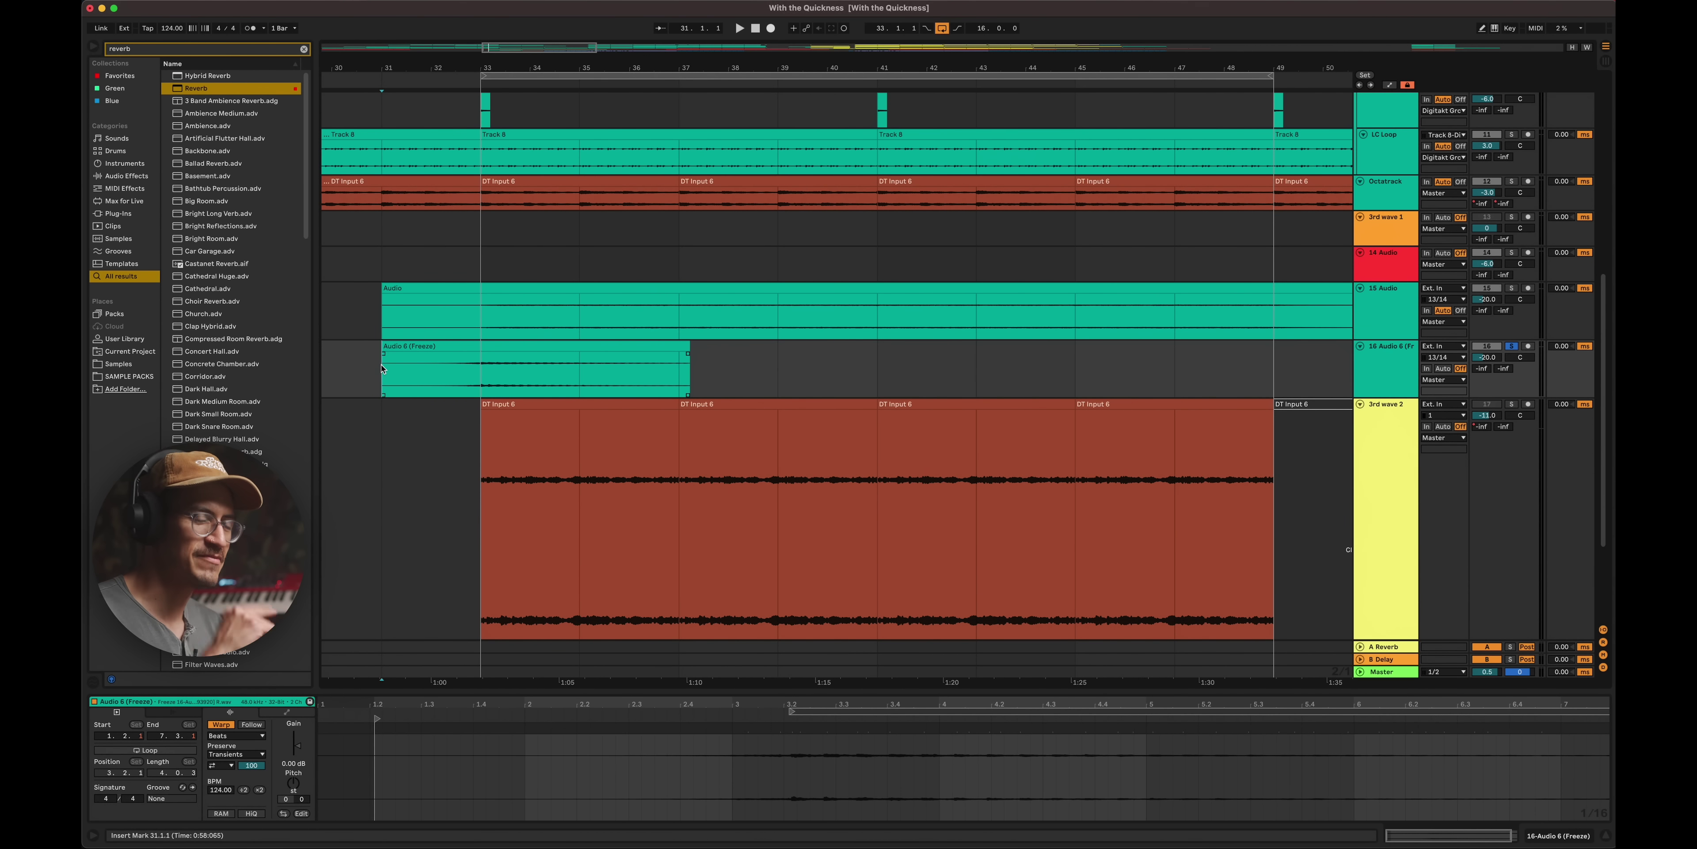
key("space")
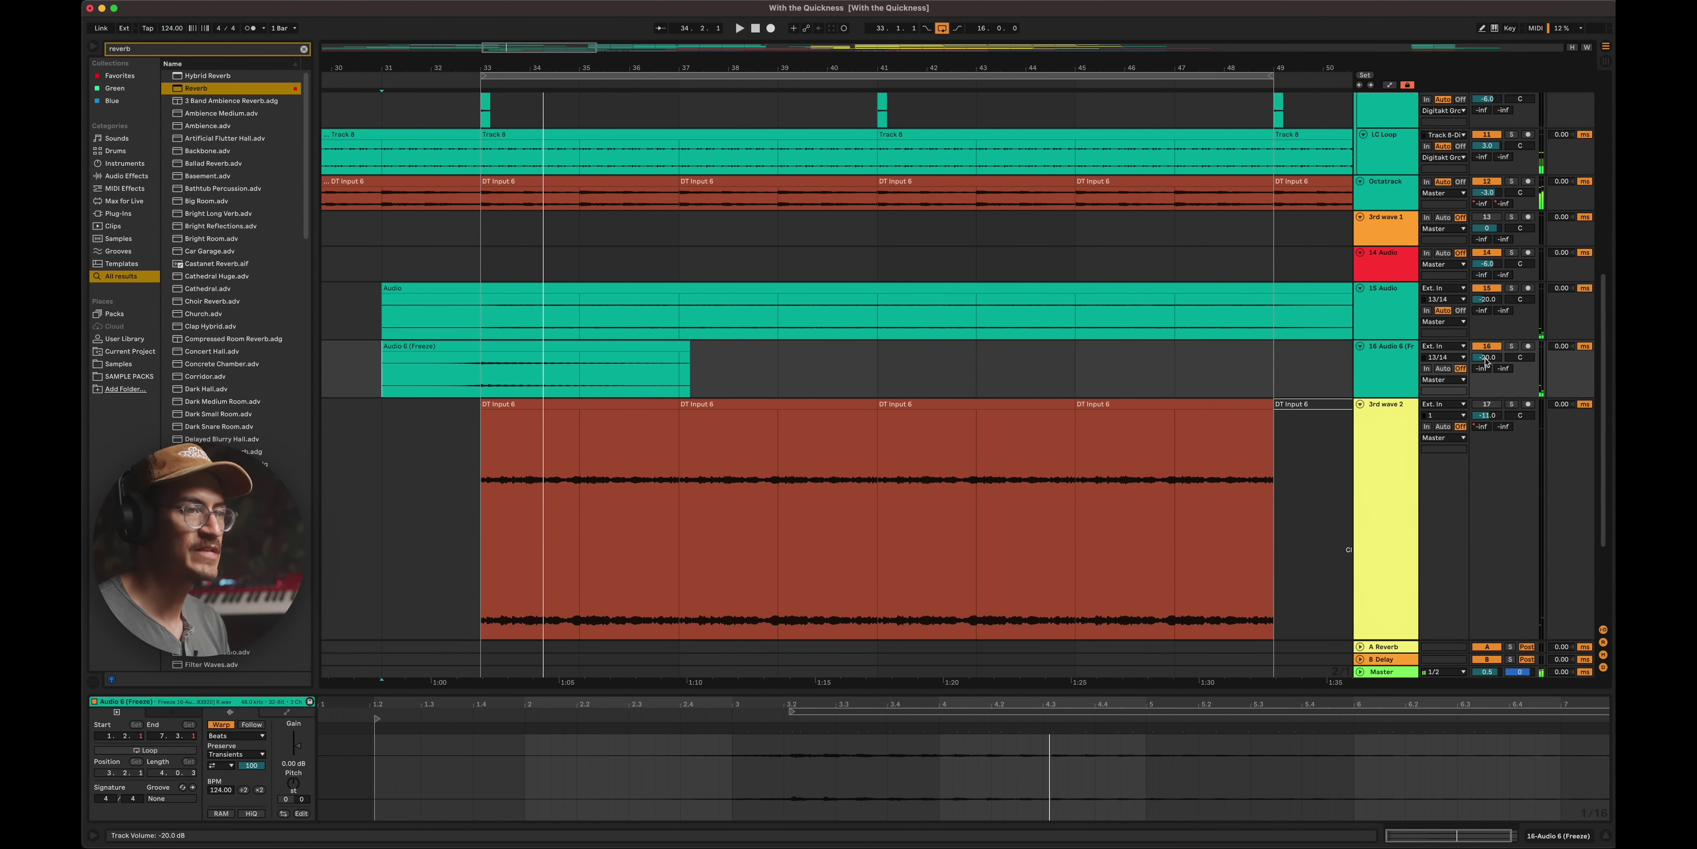
scroll(1487, 361, "down", 1)
left_click(391, 389)
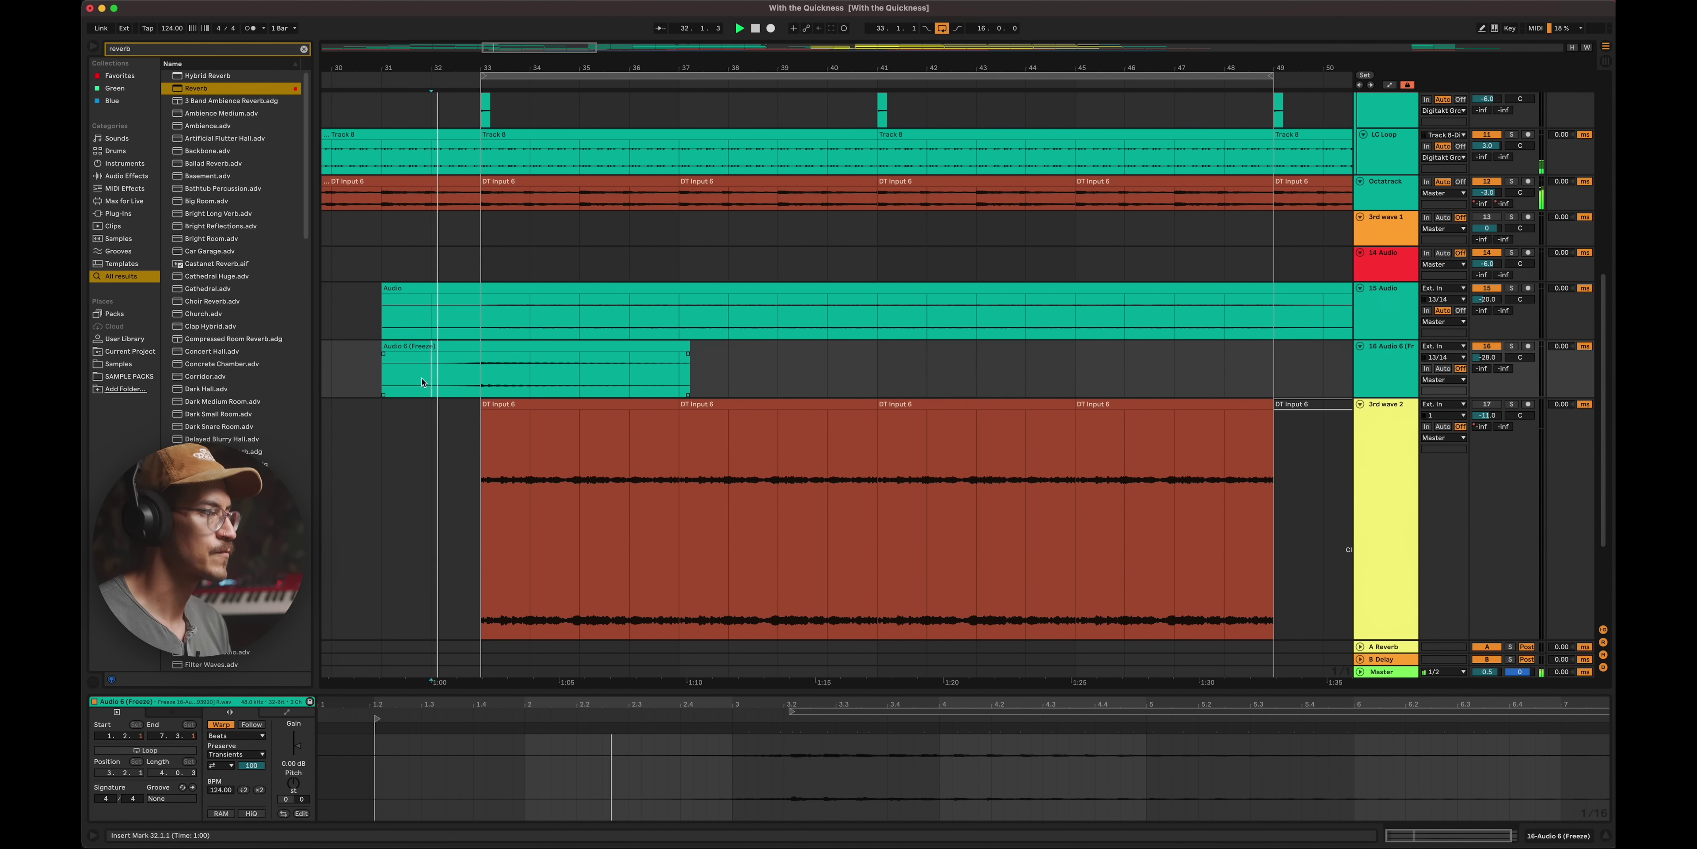
key("Right")
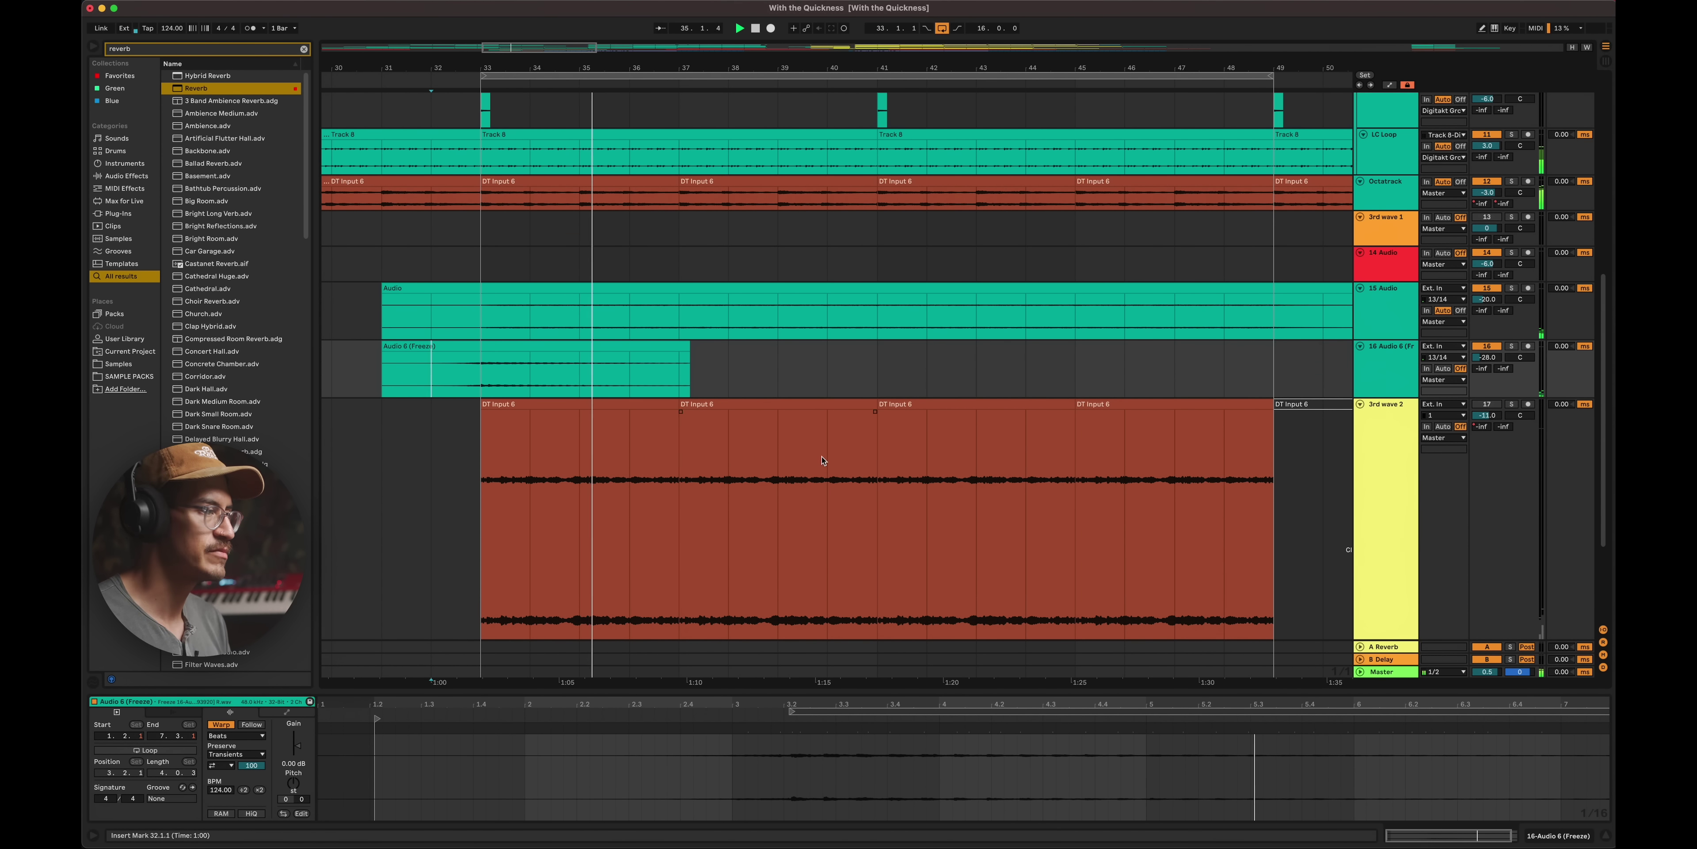
- Select all content of the Octatrack track and show its automation across the whole arrangement
scroll(1003, 375, "down", 5)
scroll(922, 408, "left", 2)
scroll(821, 456, "up", 10)
scroll(820, 456, "down", 5)
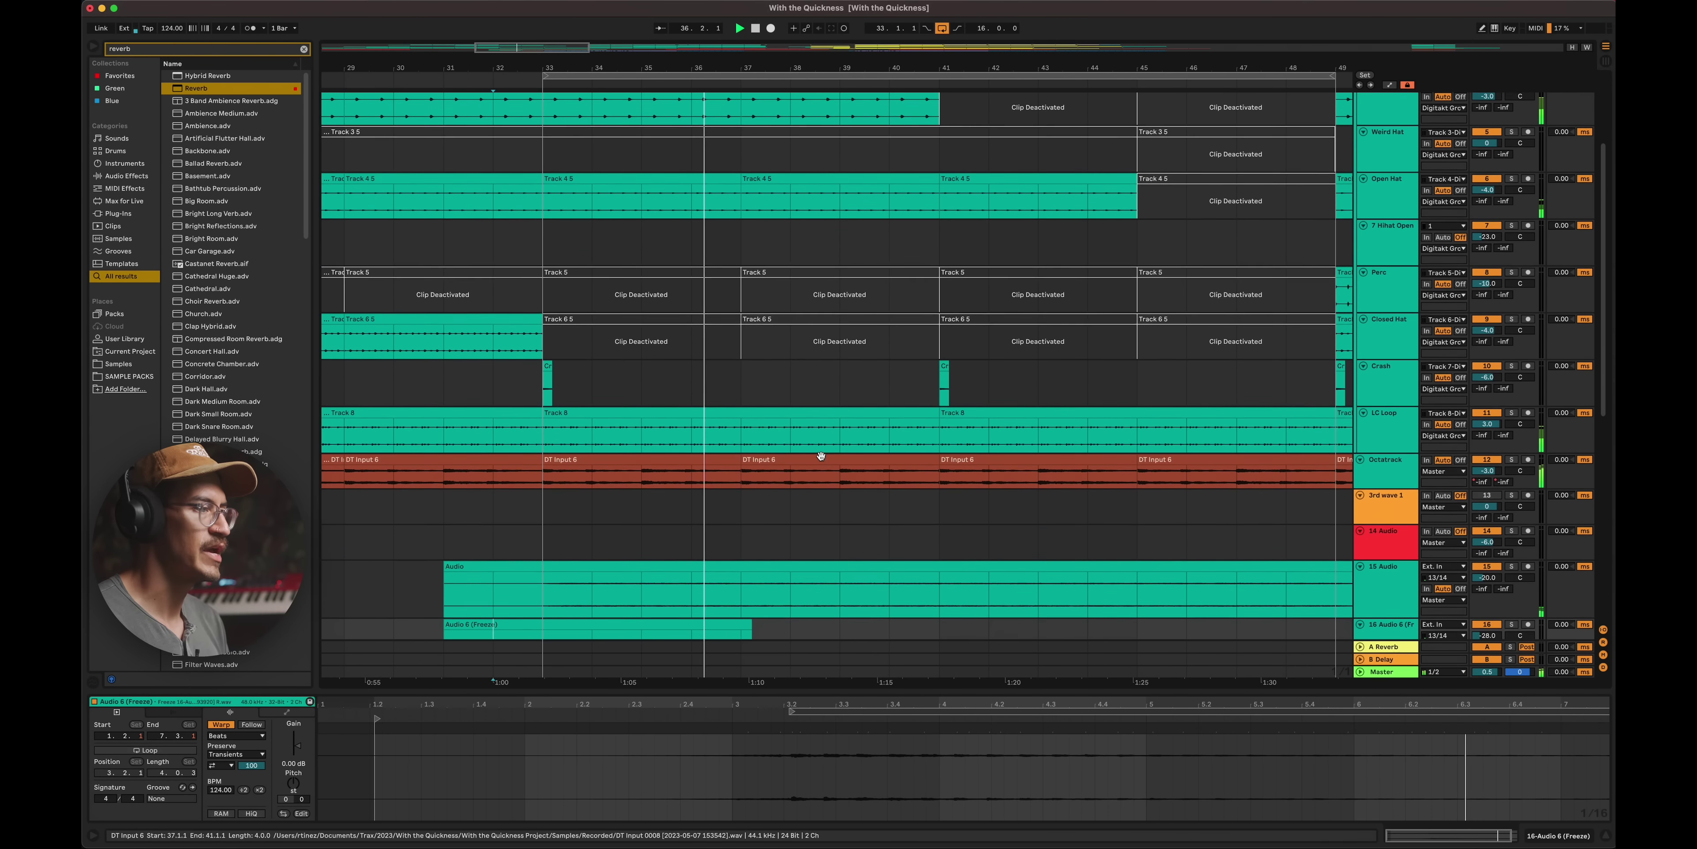
left_click(670, 457)
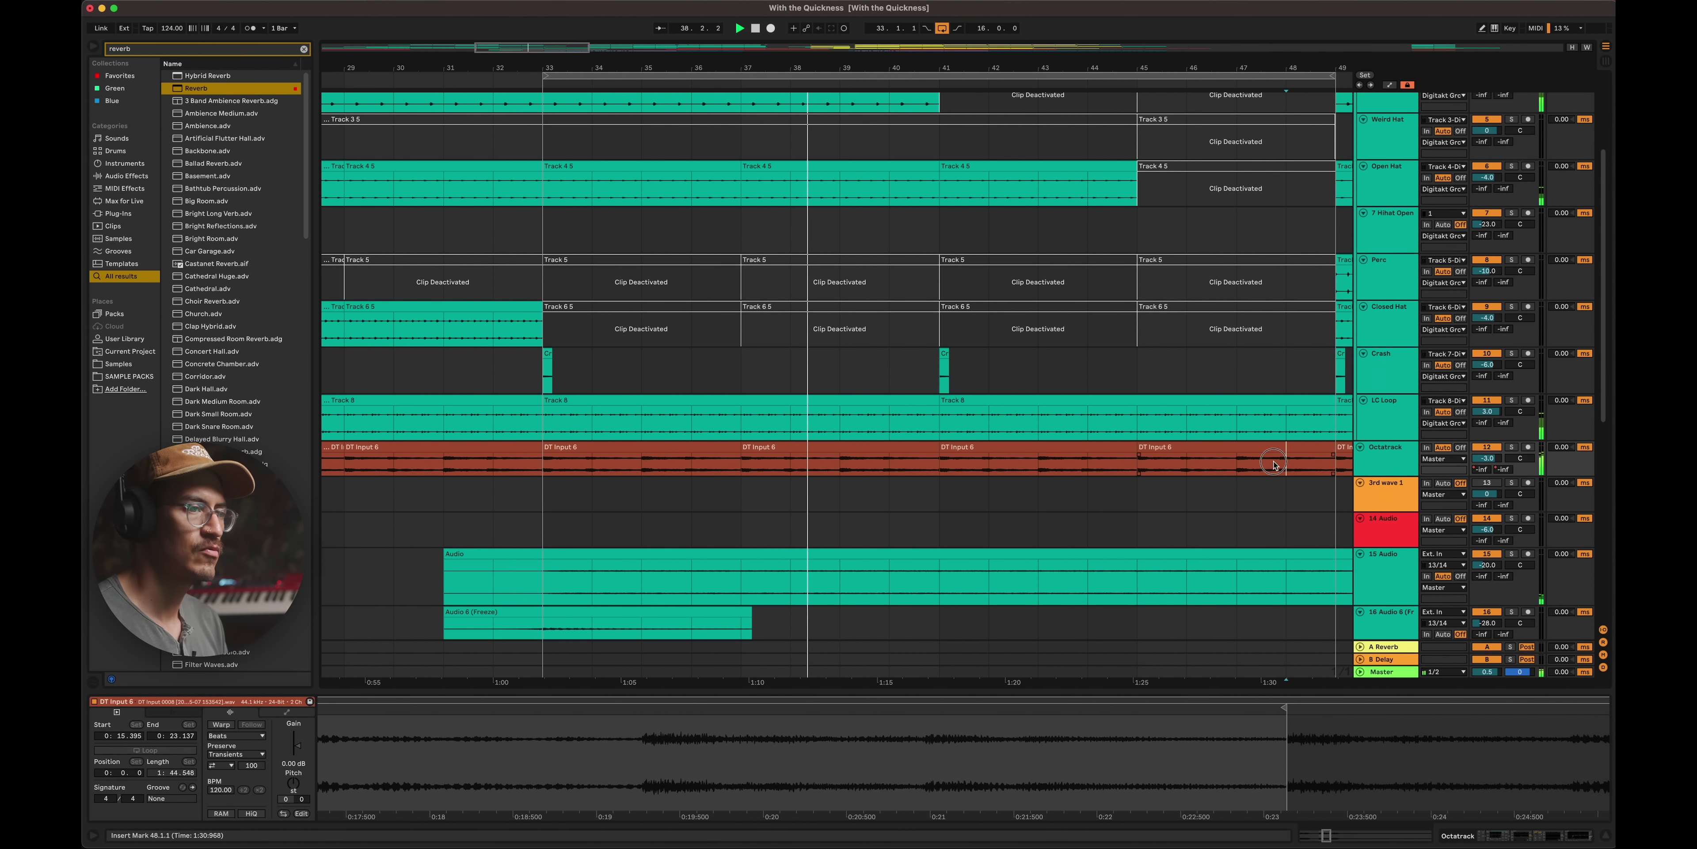
right_click(1381, 469)
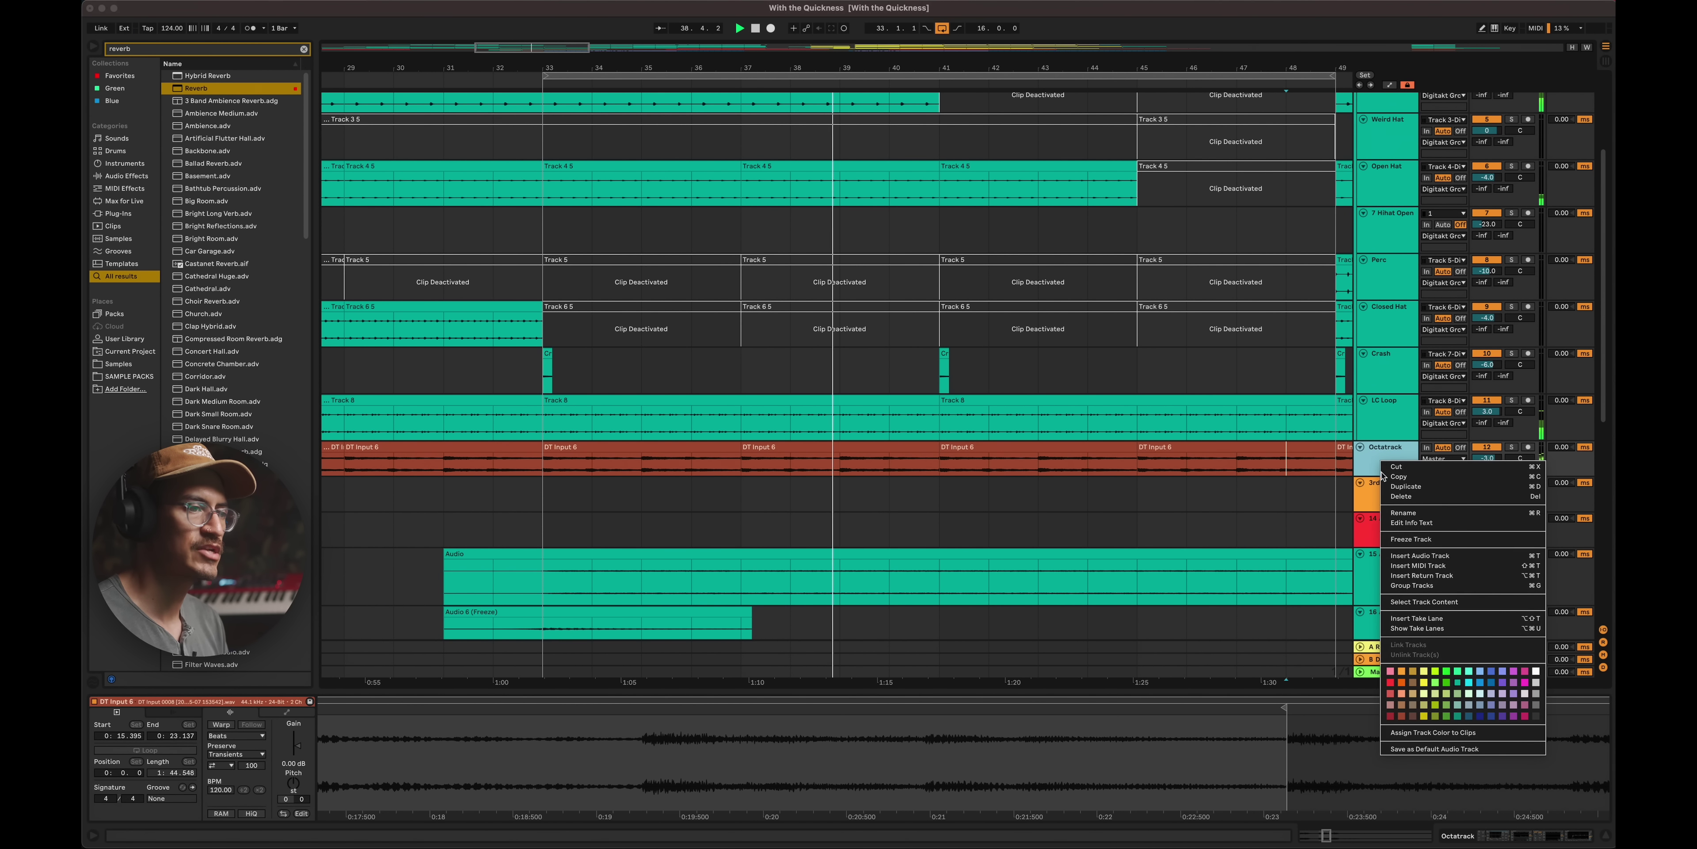
left_click(1423, 602)
key("z")
key("a")
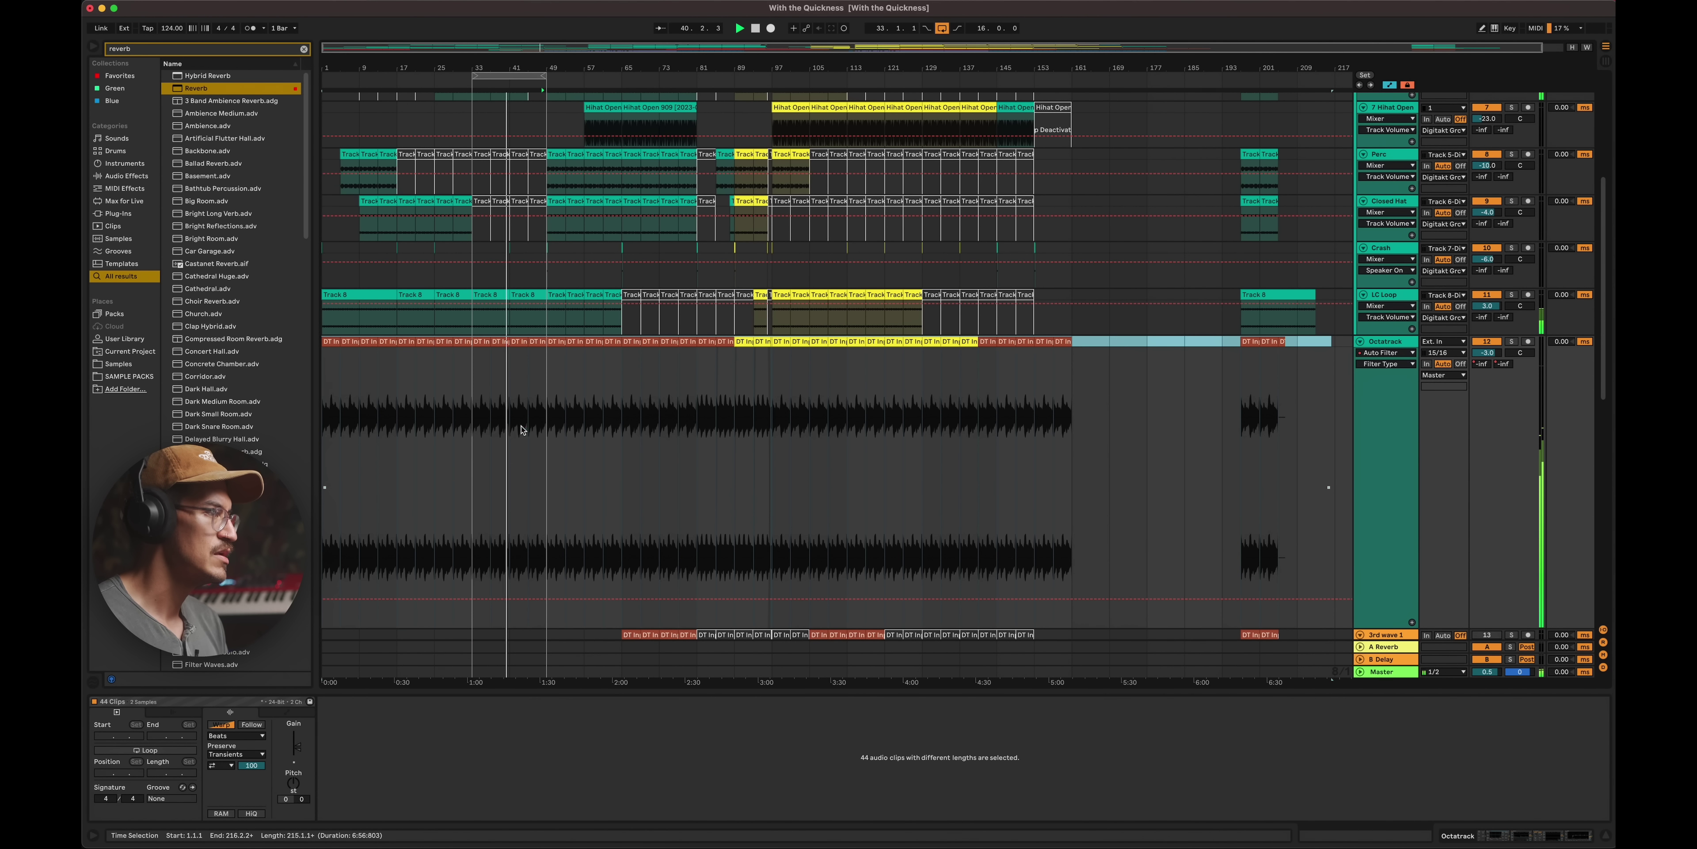
- Display the Octatrack's Auto Filter Frequency automation and reshape the falling curve between bars 49 and 65
left_click(435, 593)
key("shift+Tab")
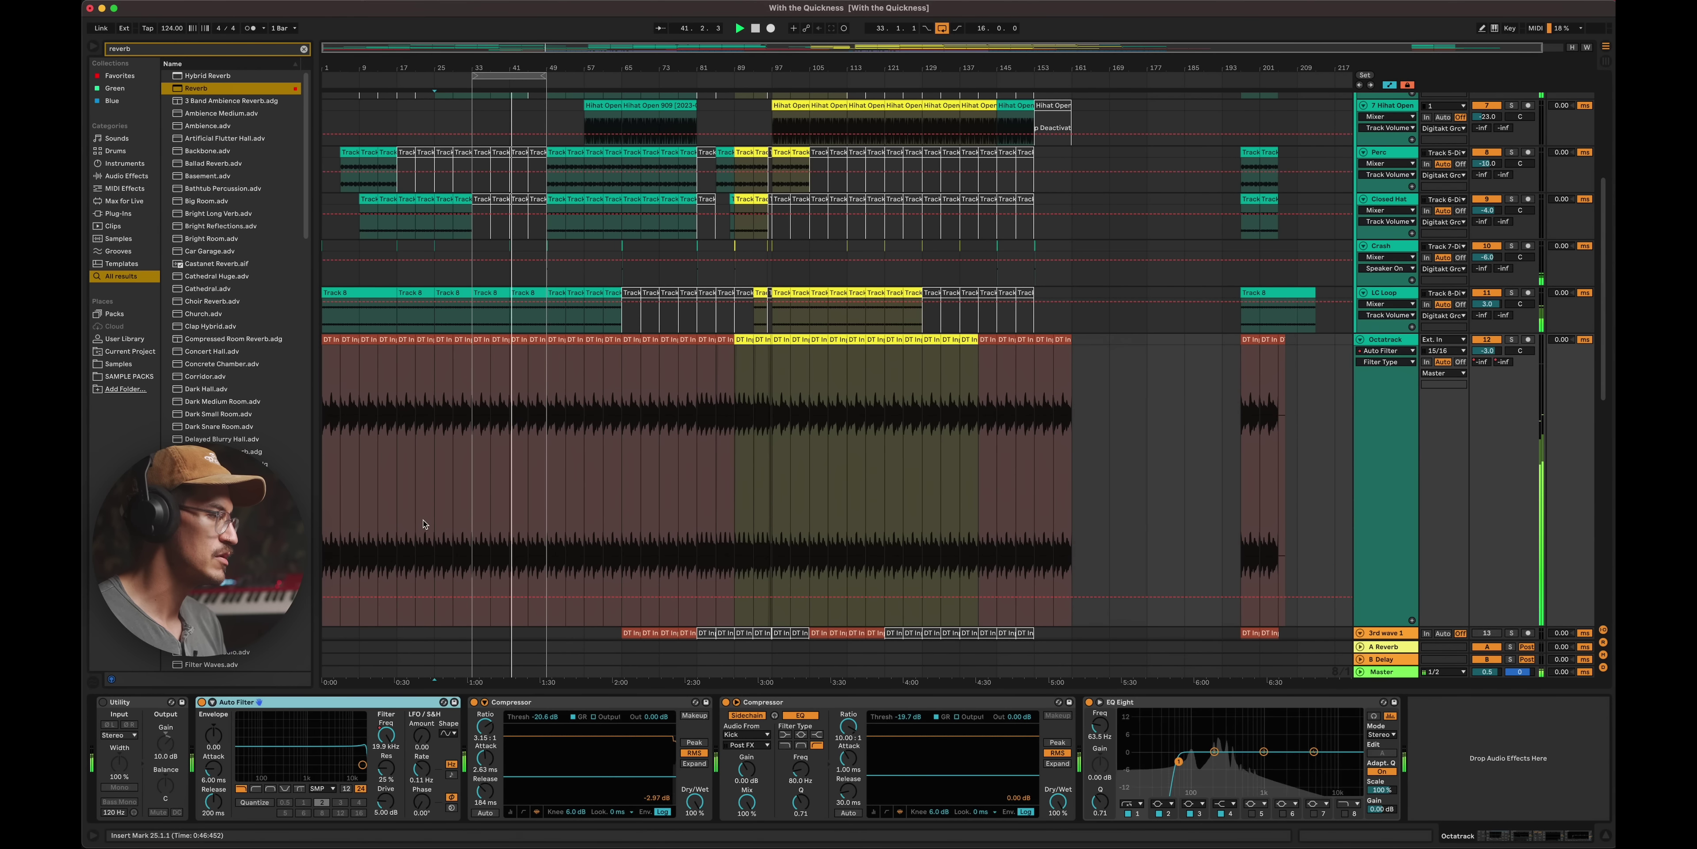
left_click(385, 738)
scroll(475, 357, "up", 1)
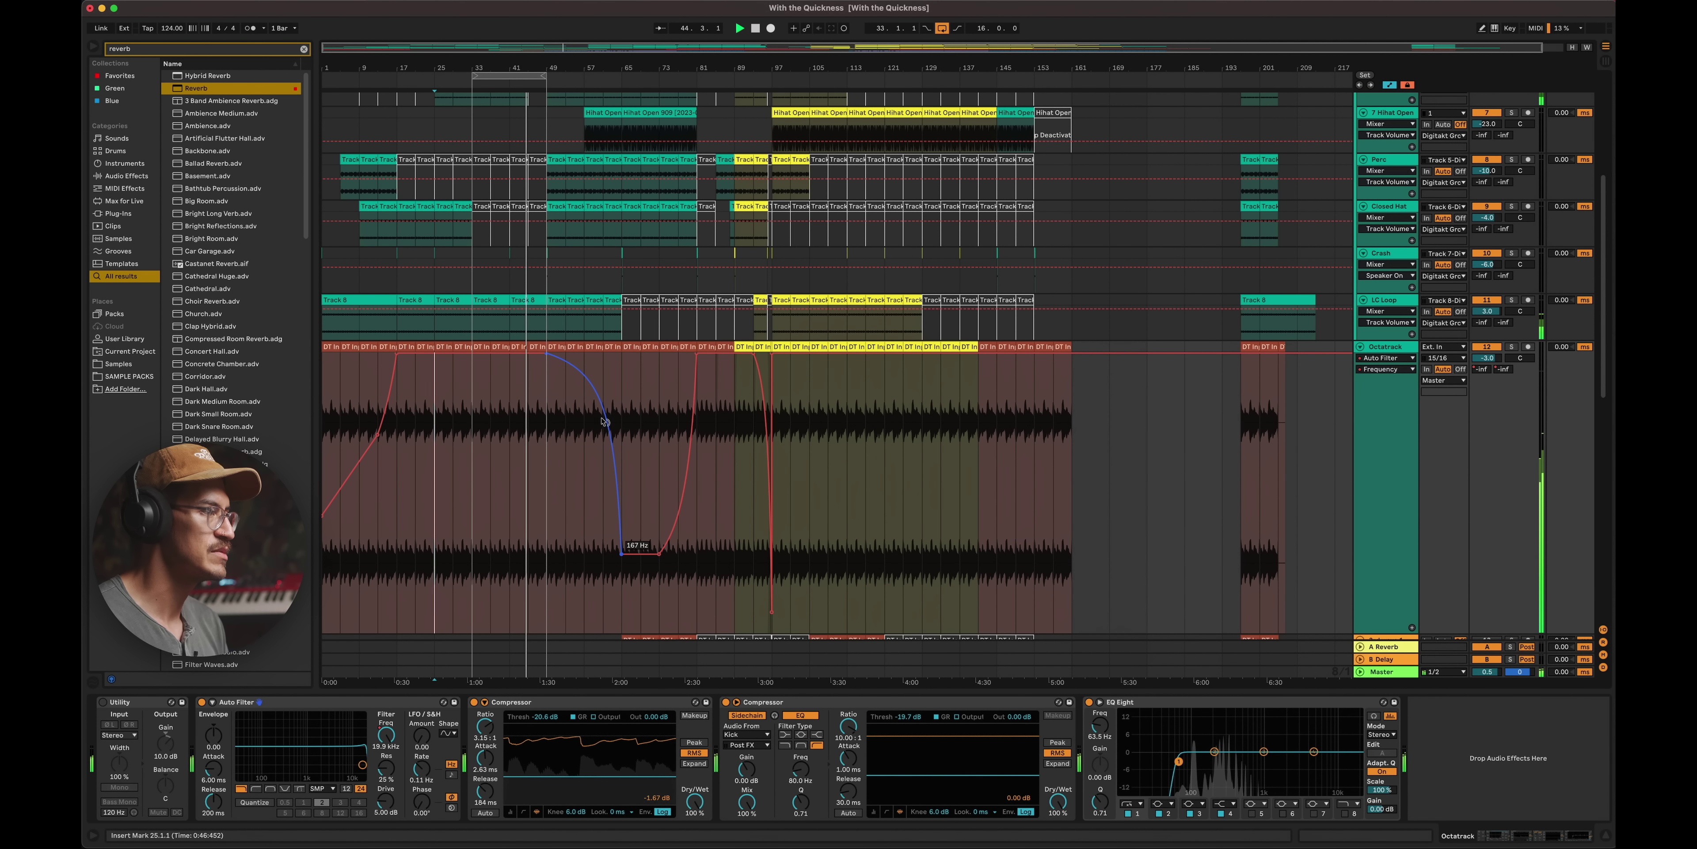
left_click_drag(601, 416, 601, 446)
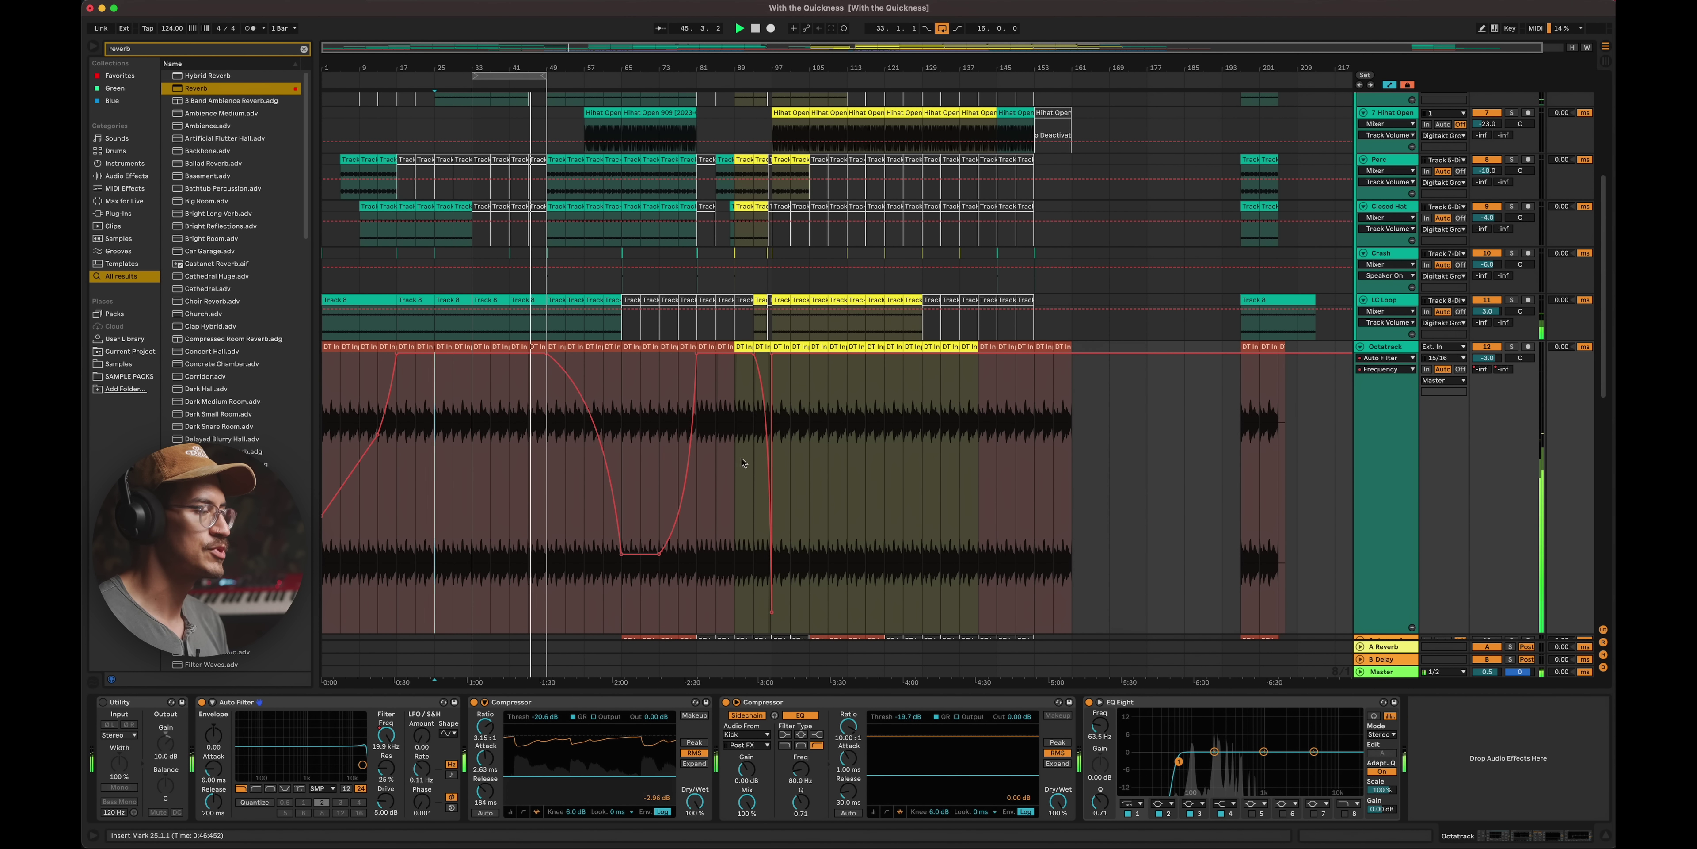
- Stop playback, switch to Notes to check the remaining mix notes, and return to play from bar 33 with automation hidden
key("space")
key("super+Tab")
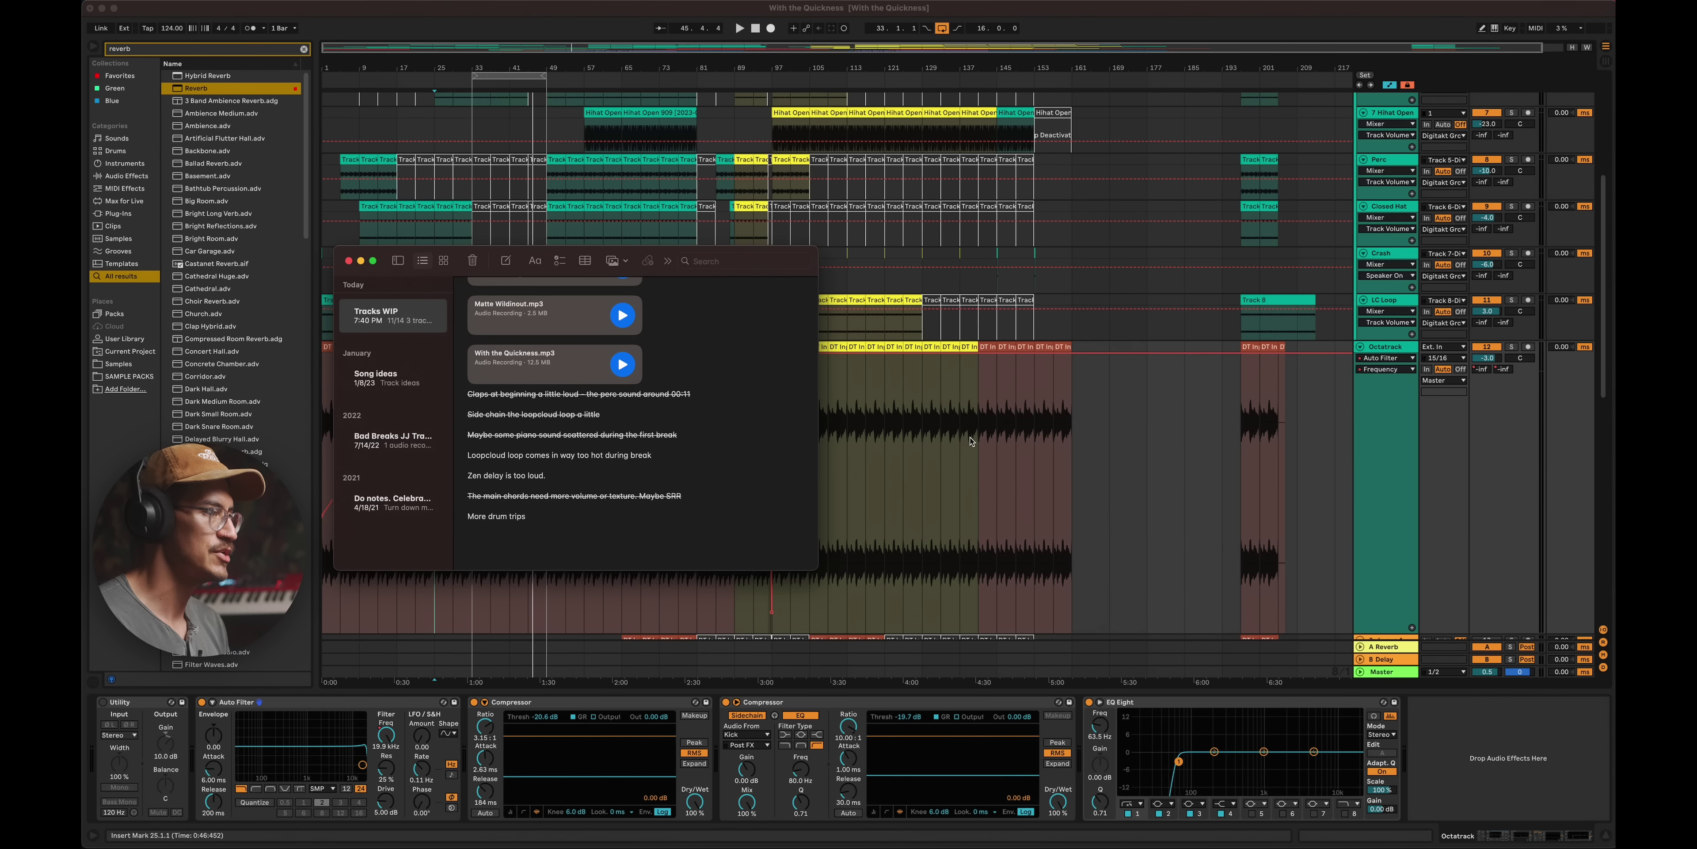
key("super+Tab")
key("a")
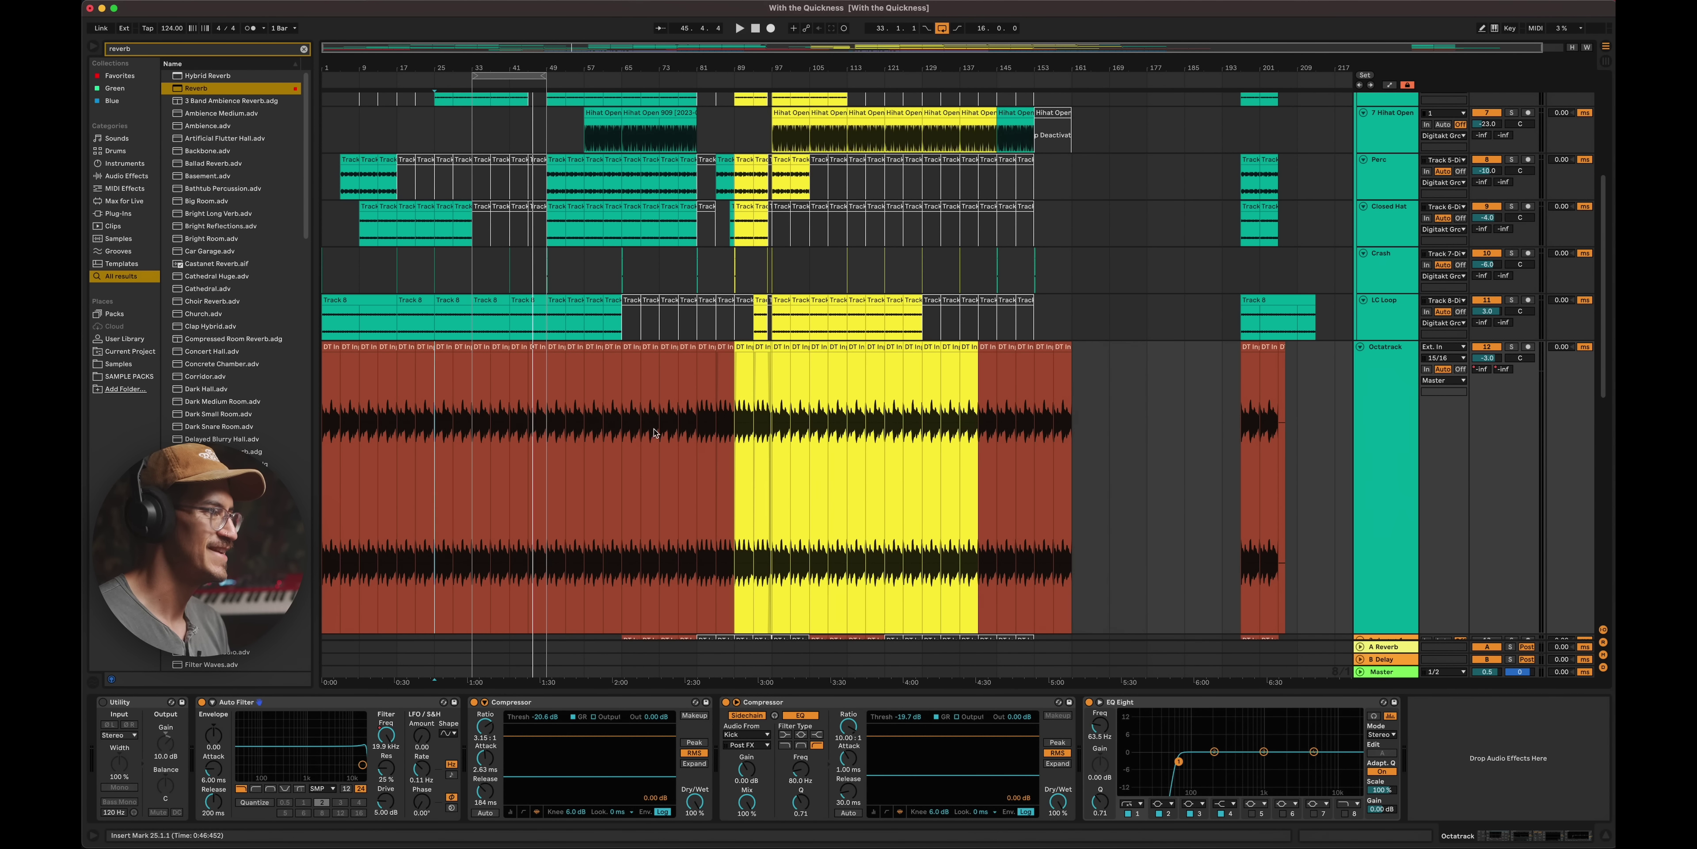
left_click(472, 419)
key("space")
key("h")
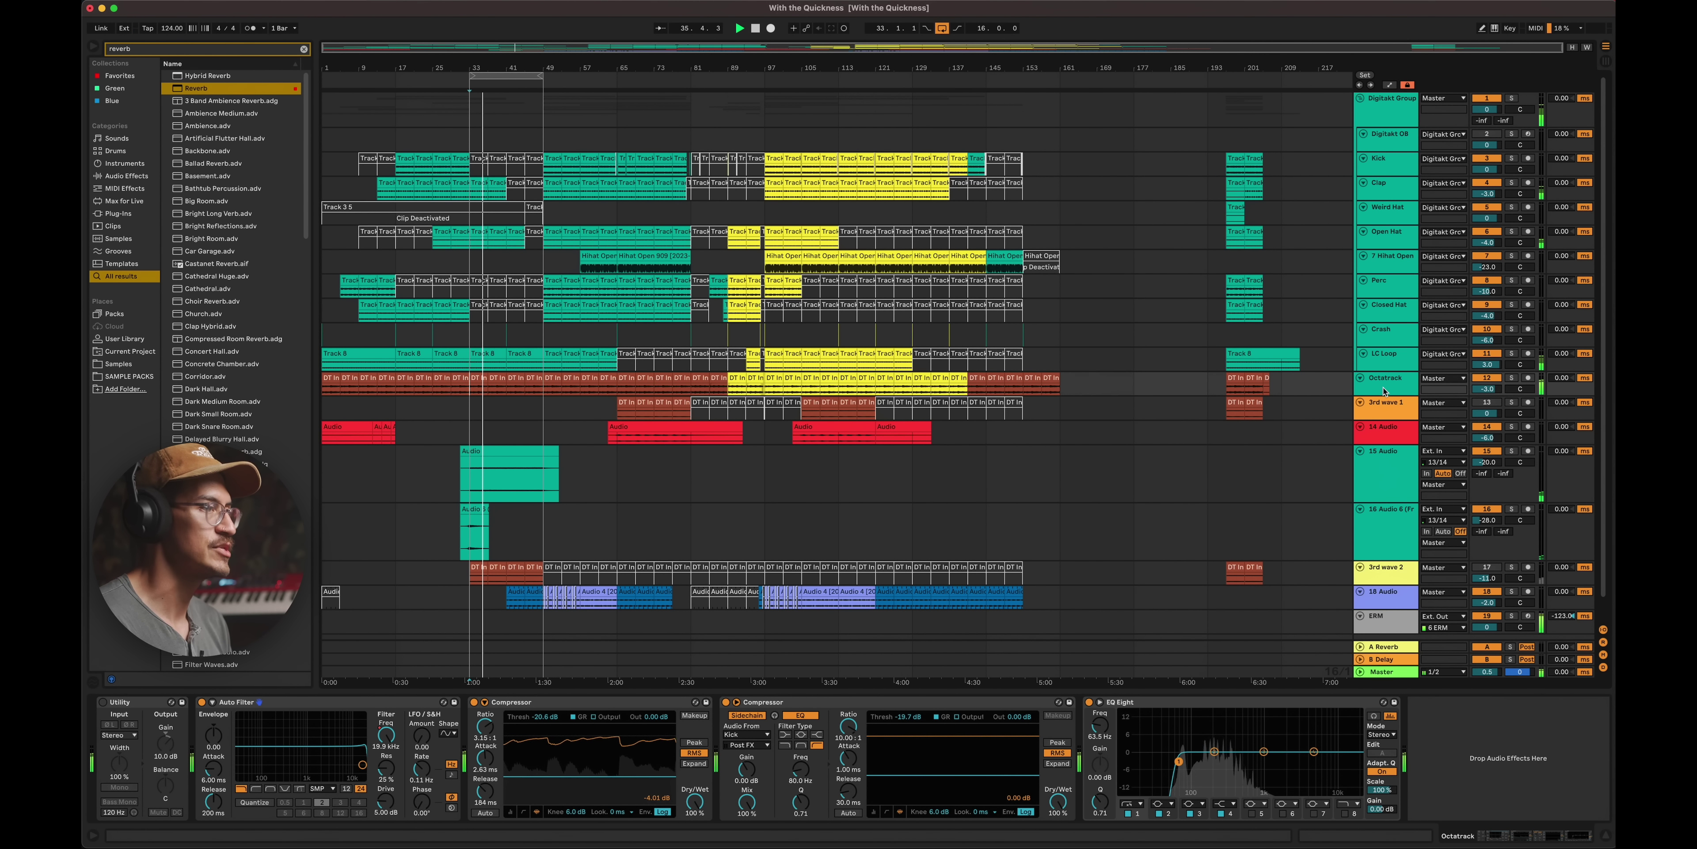
- Select the LC Loop clips from bar 33 to 49 and show the track's Utility Gain automation
left_click(1383, 359)
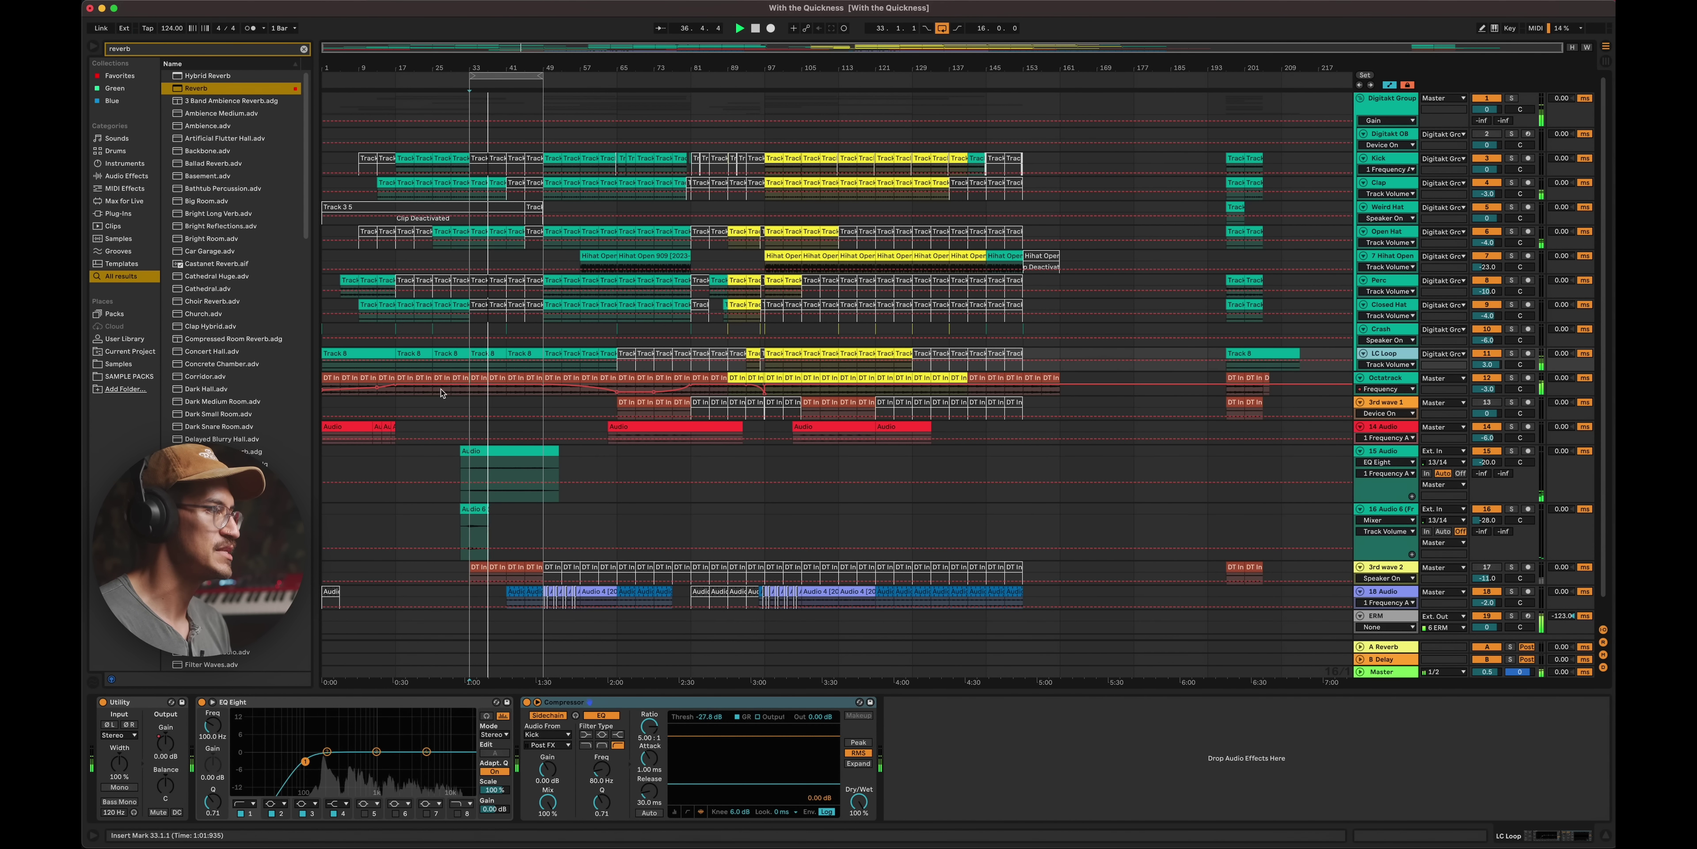
left_click(481, 354)
left_click(524, 355, "shift")
key("z")
key("a")
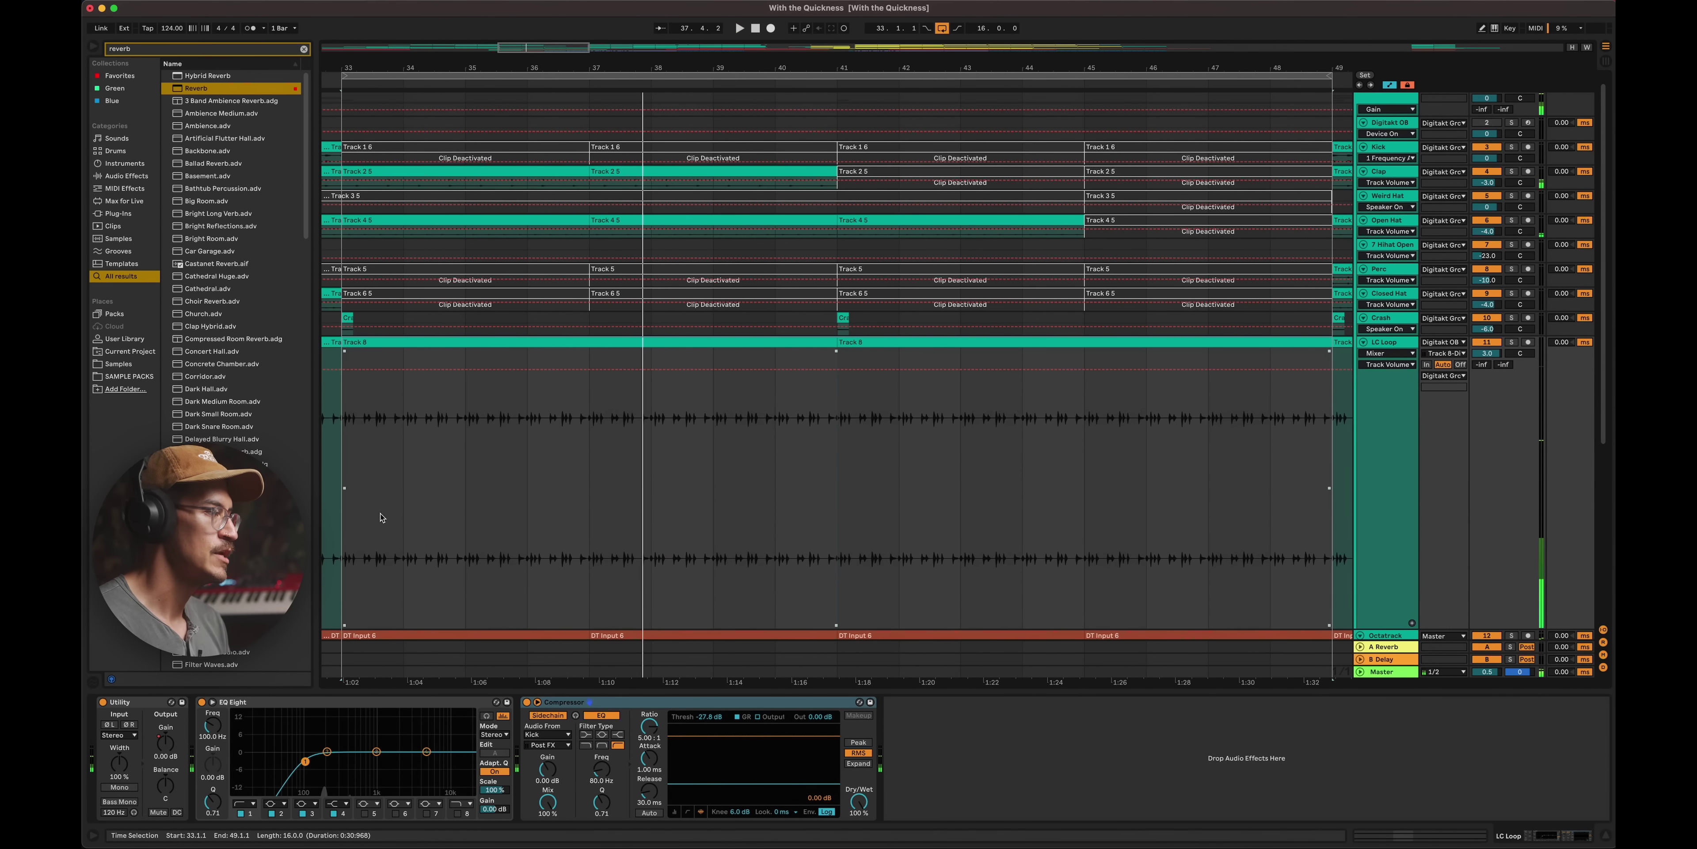
left_click(168, 746)
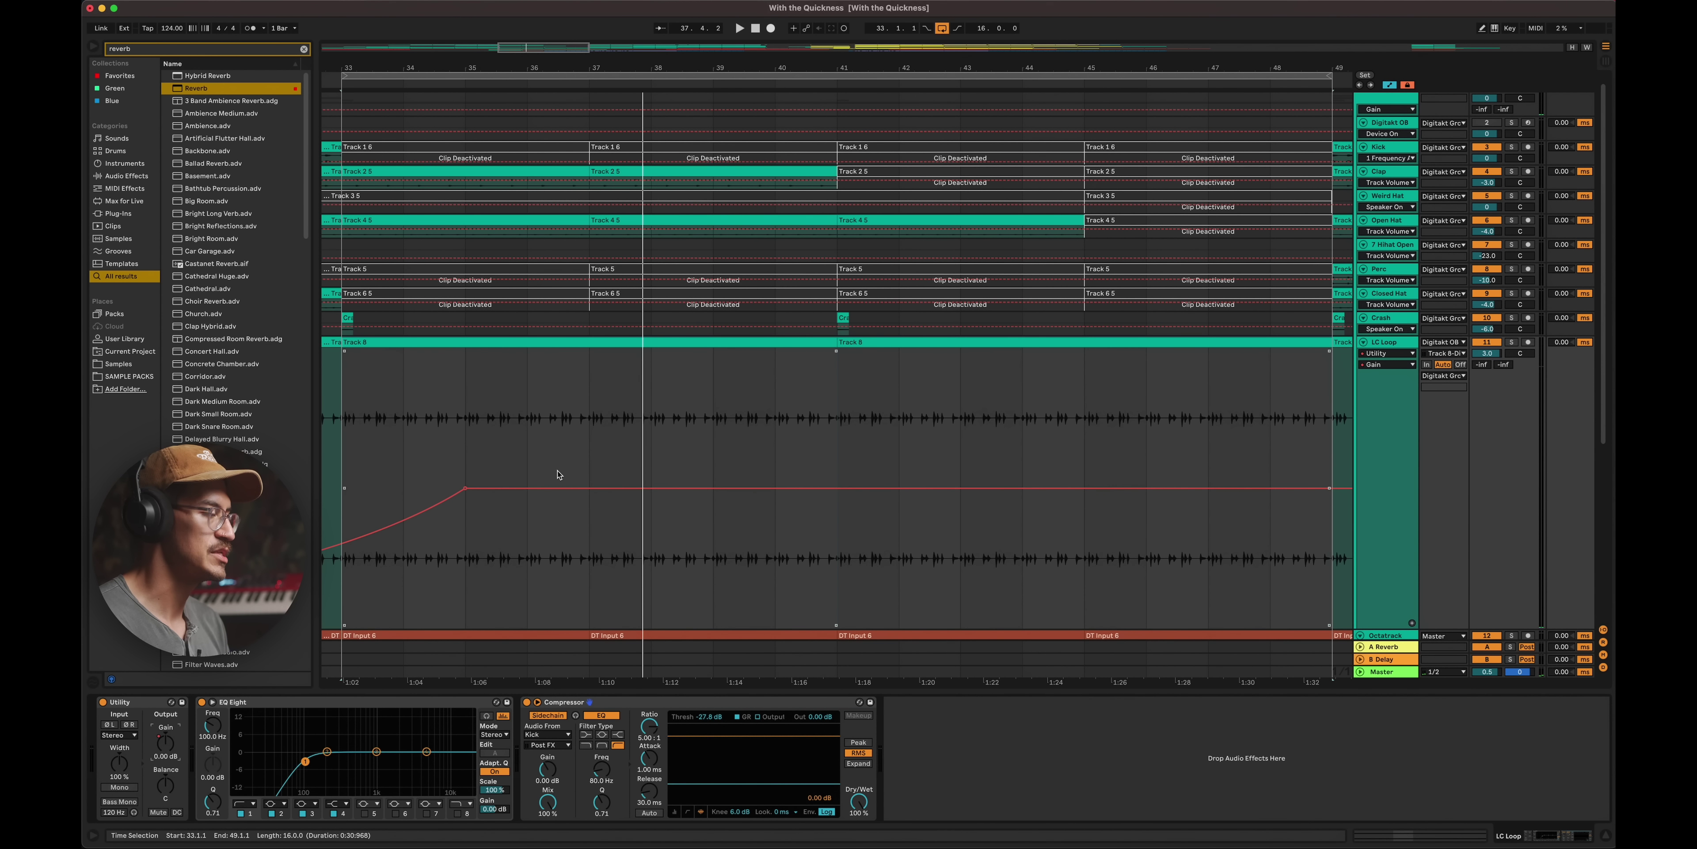
- Move the LC Loop's 0.00 dB Gain breakpoint from bar 35 to bar 37 to lengthen the fade-in
scroll(558, 474, "left", 2)
scroll(514, 495, "left", 10)
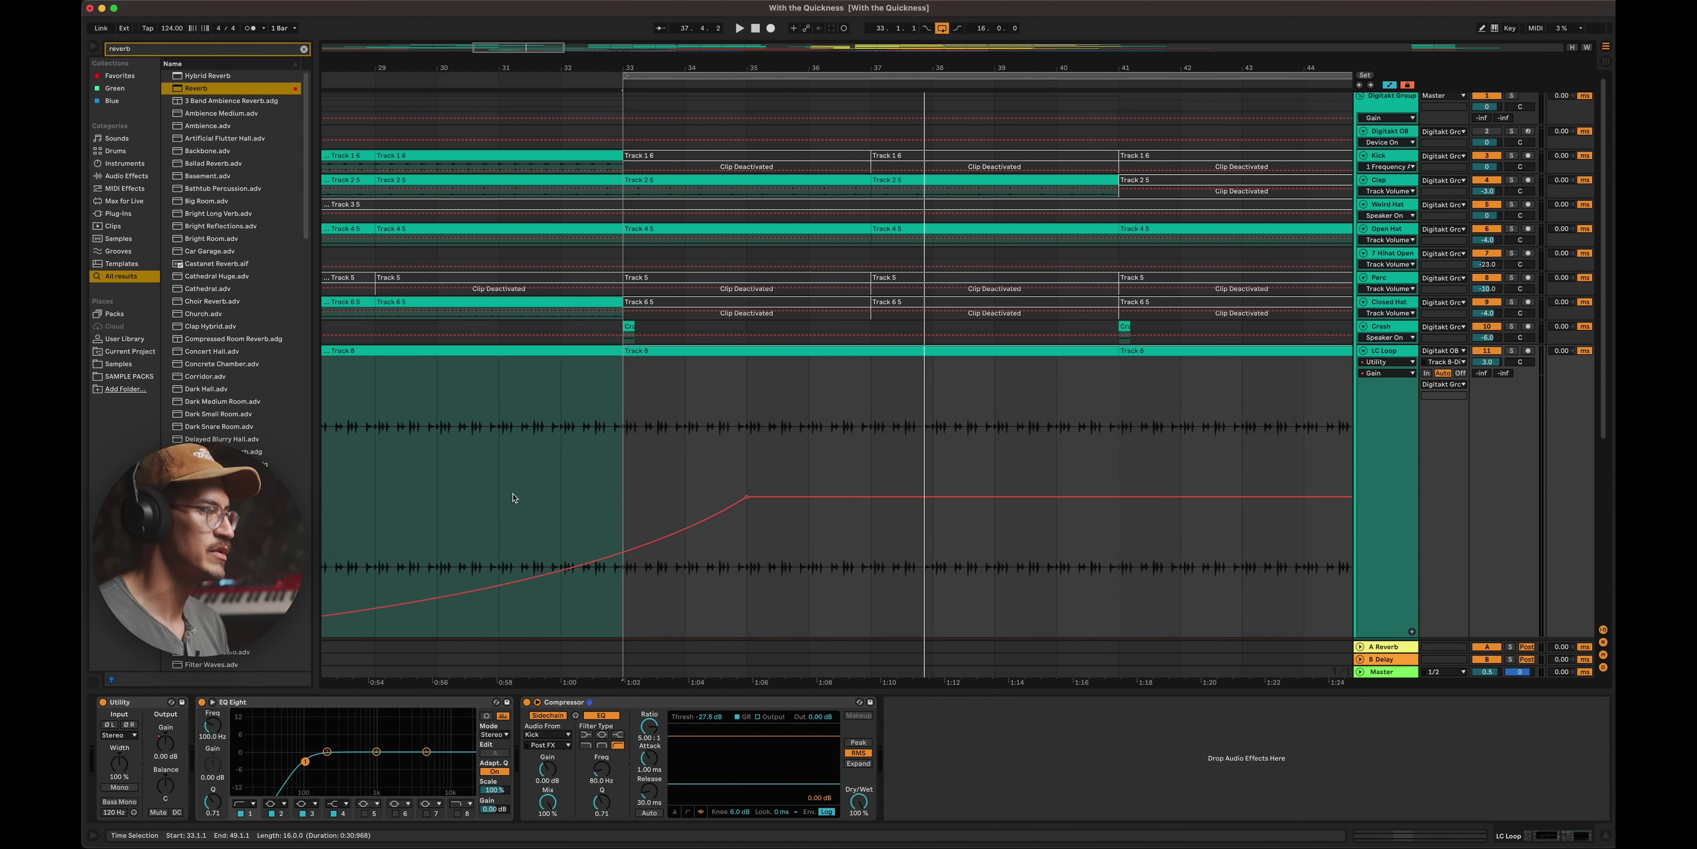
left_click(911, 500)
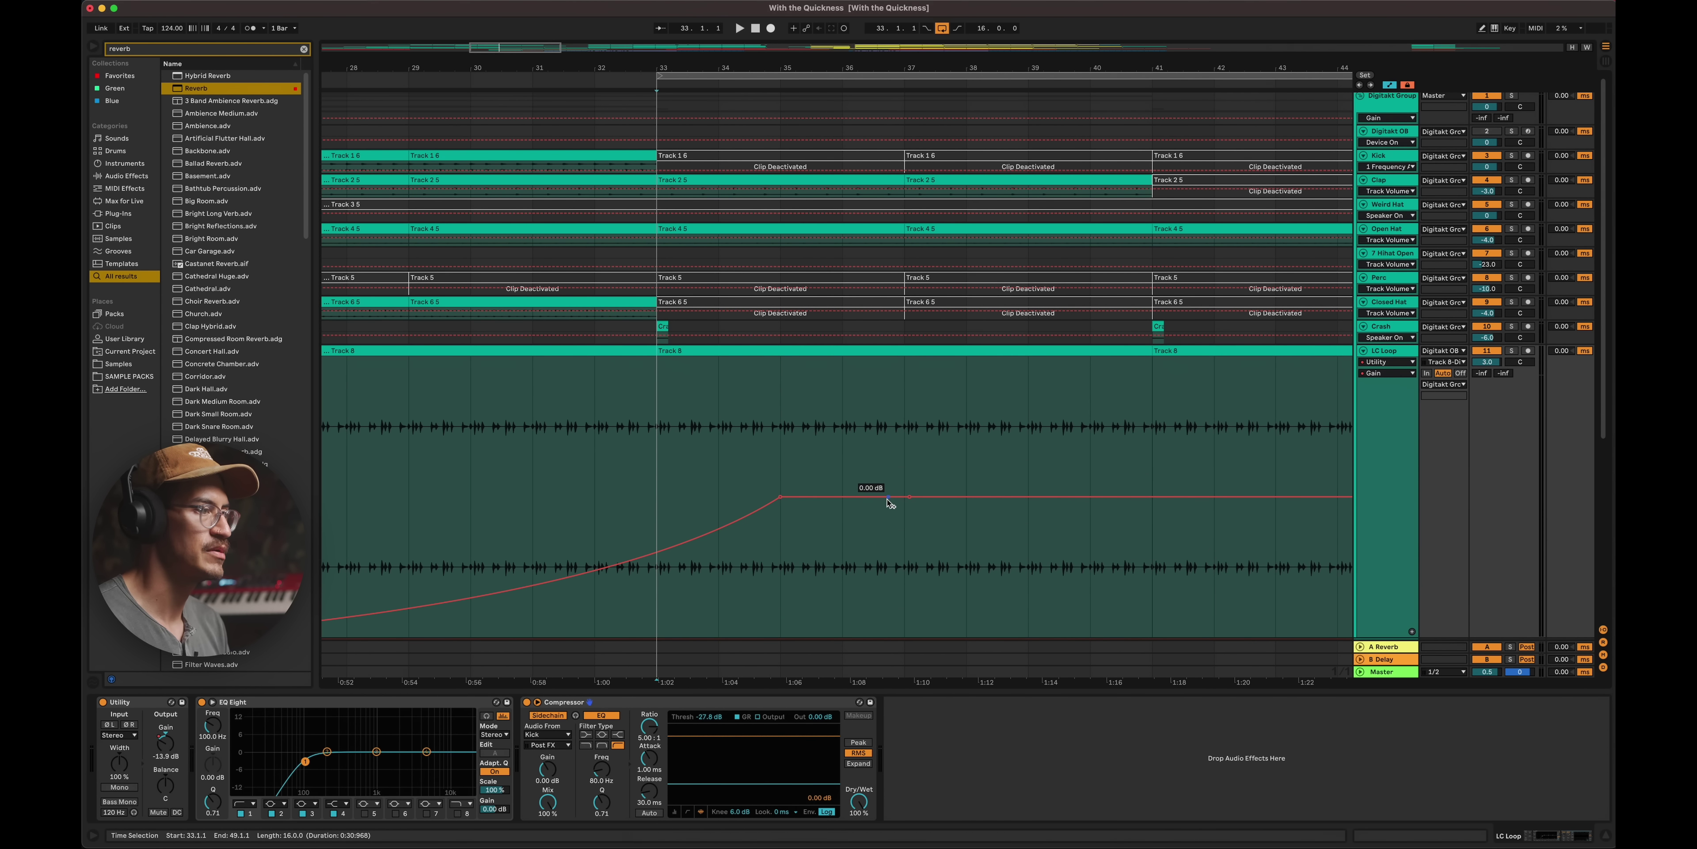
left_click(784, 499)
scroll(697, 502, "down", 1)
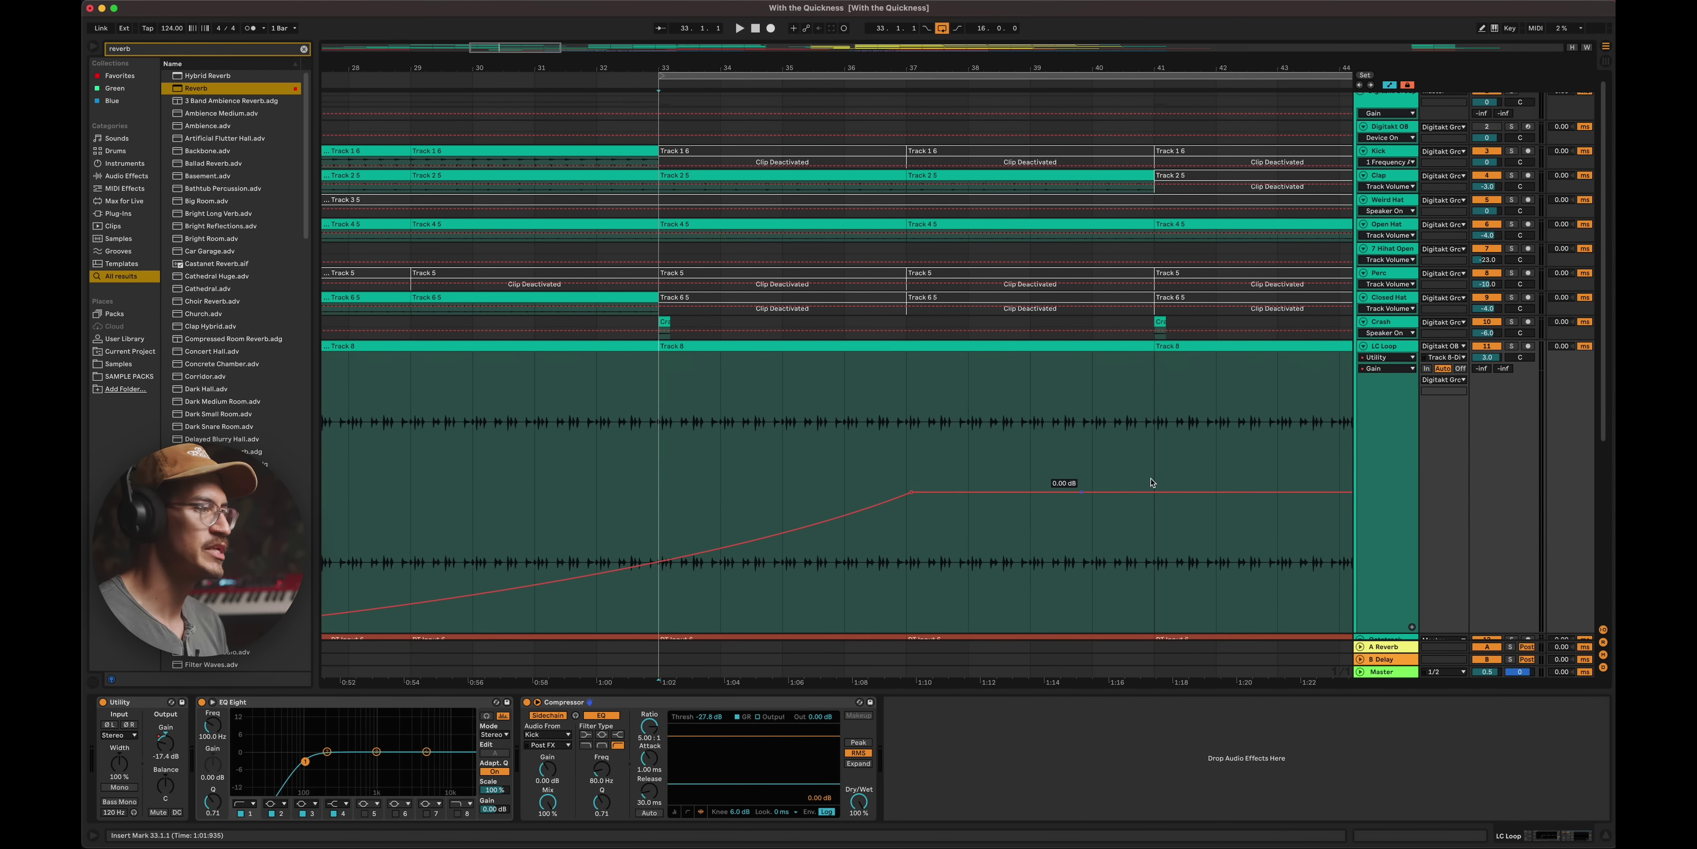
- Check the mixer in Session View, and return to the arrangement to play the LC Loop fade-in from bar 33
key("Tab")
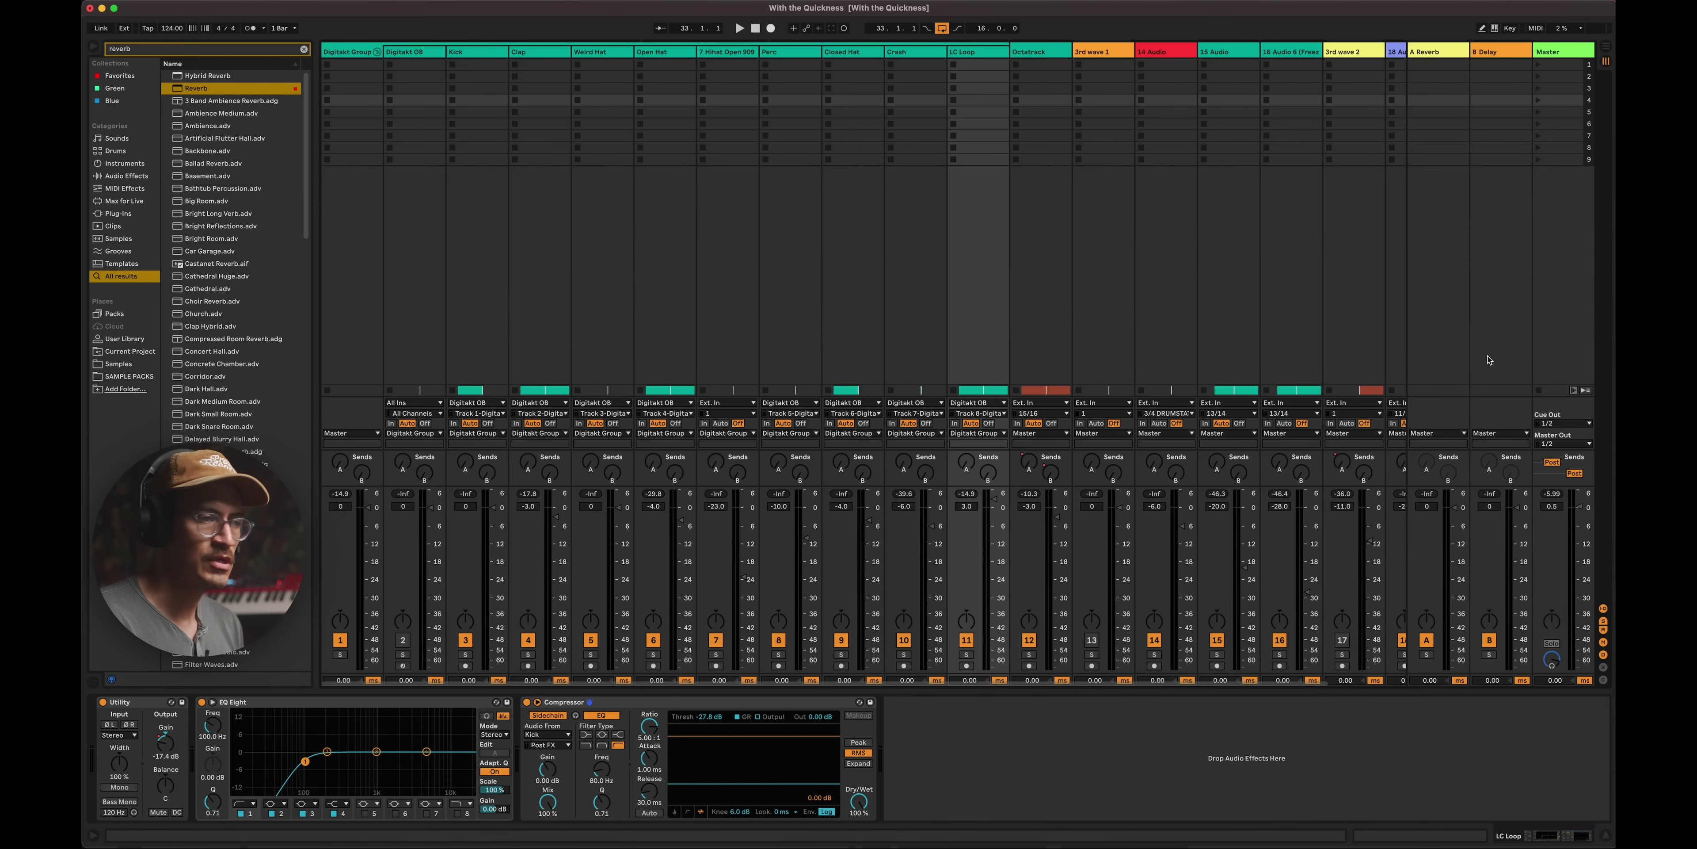
key("Tab")
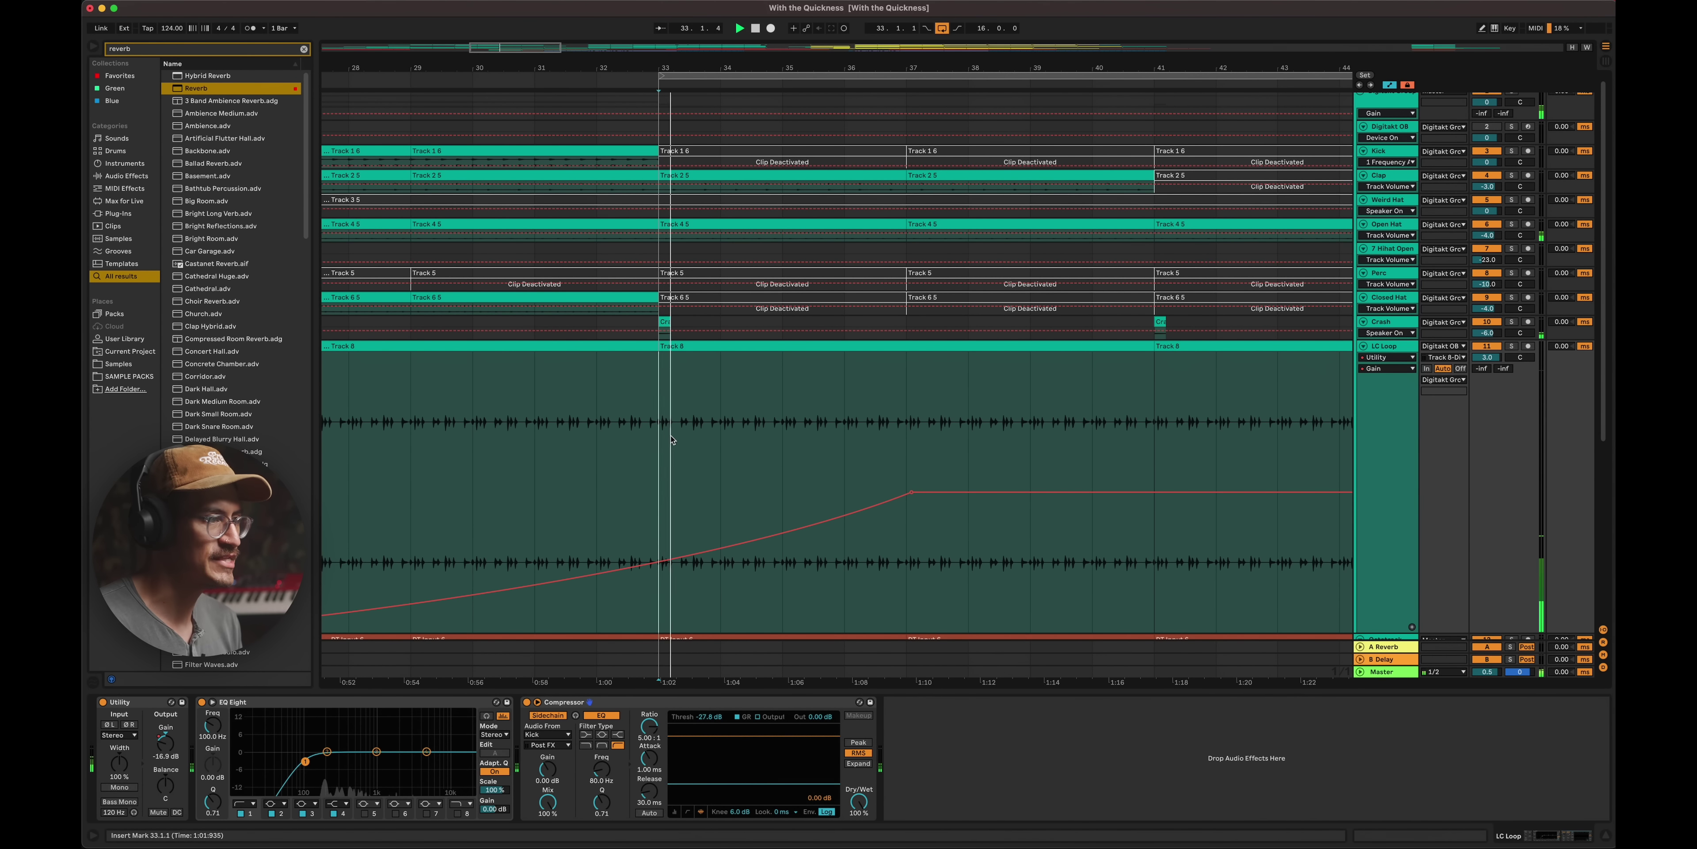
scroll(962, 495, "left", 1)
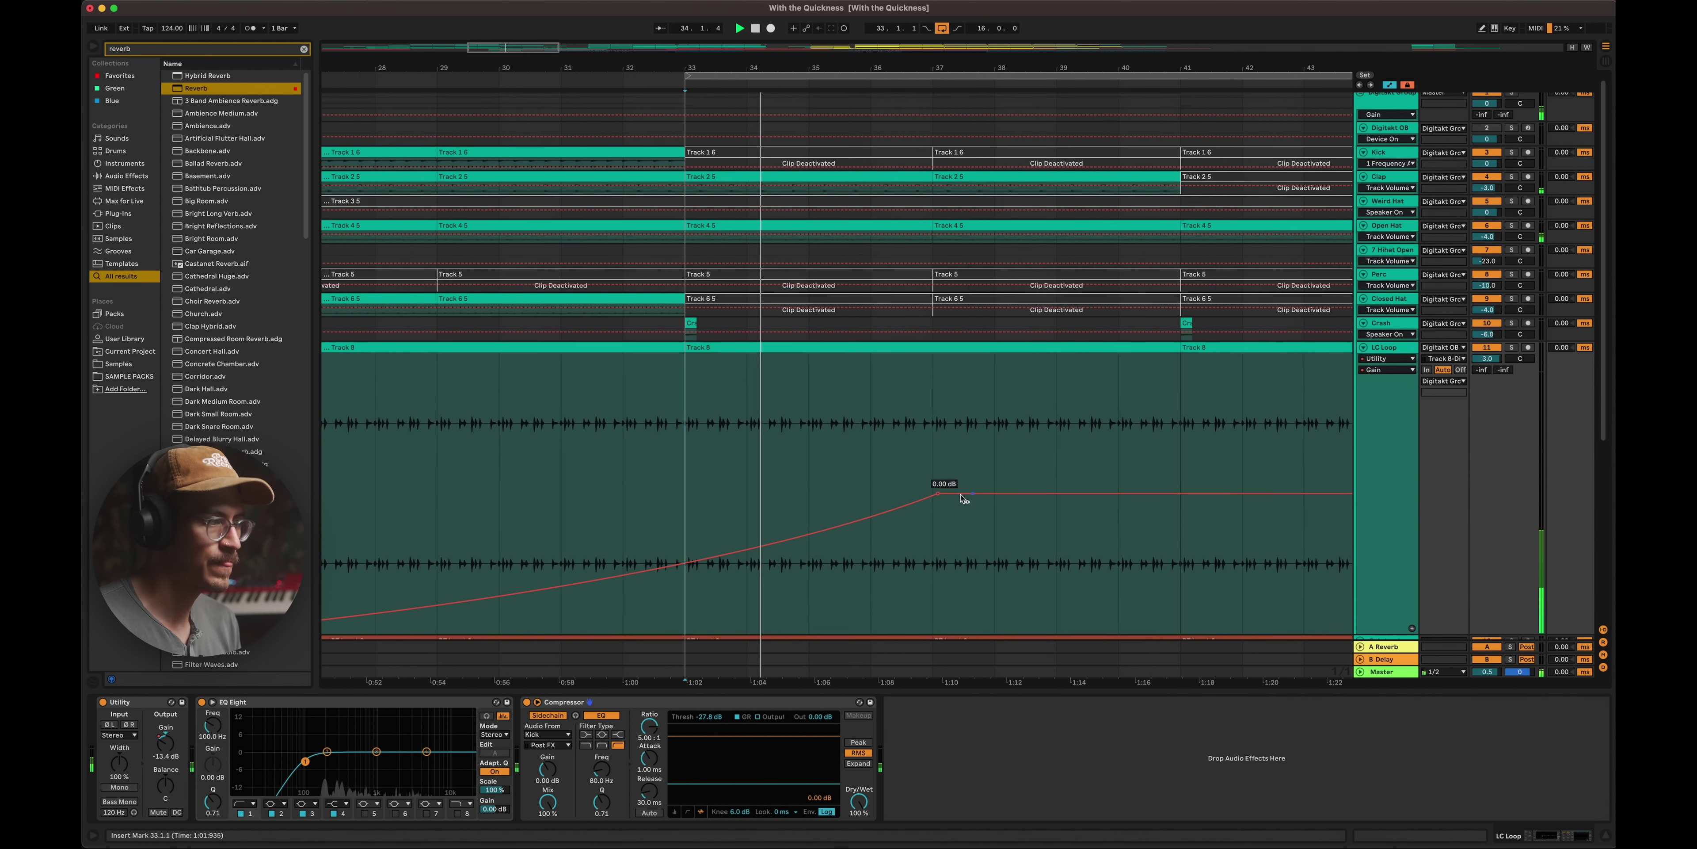
- Add a -inf dB Gain breakpoint at bar 29 on the LC Loop so its fade-in starts there
scroll(963, 498, "left", 10)
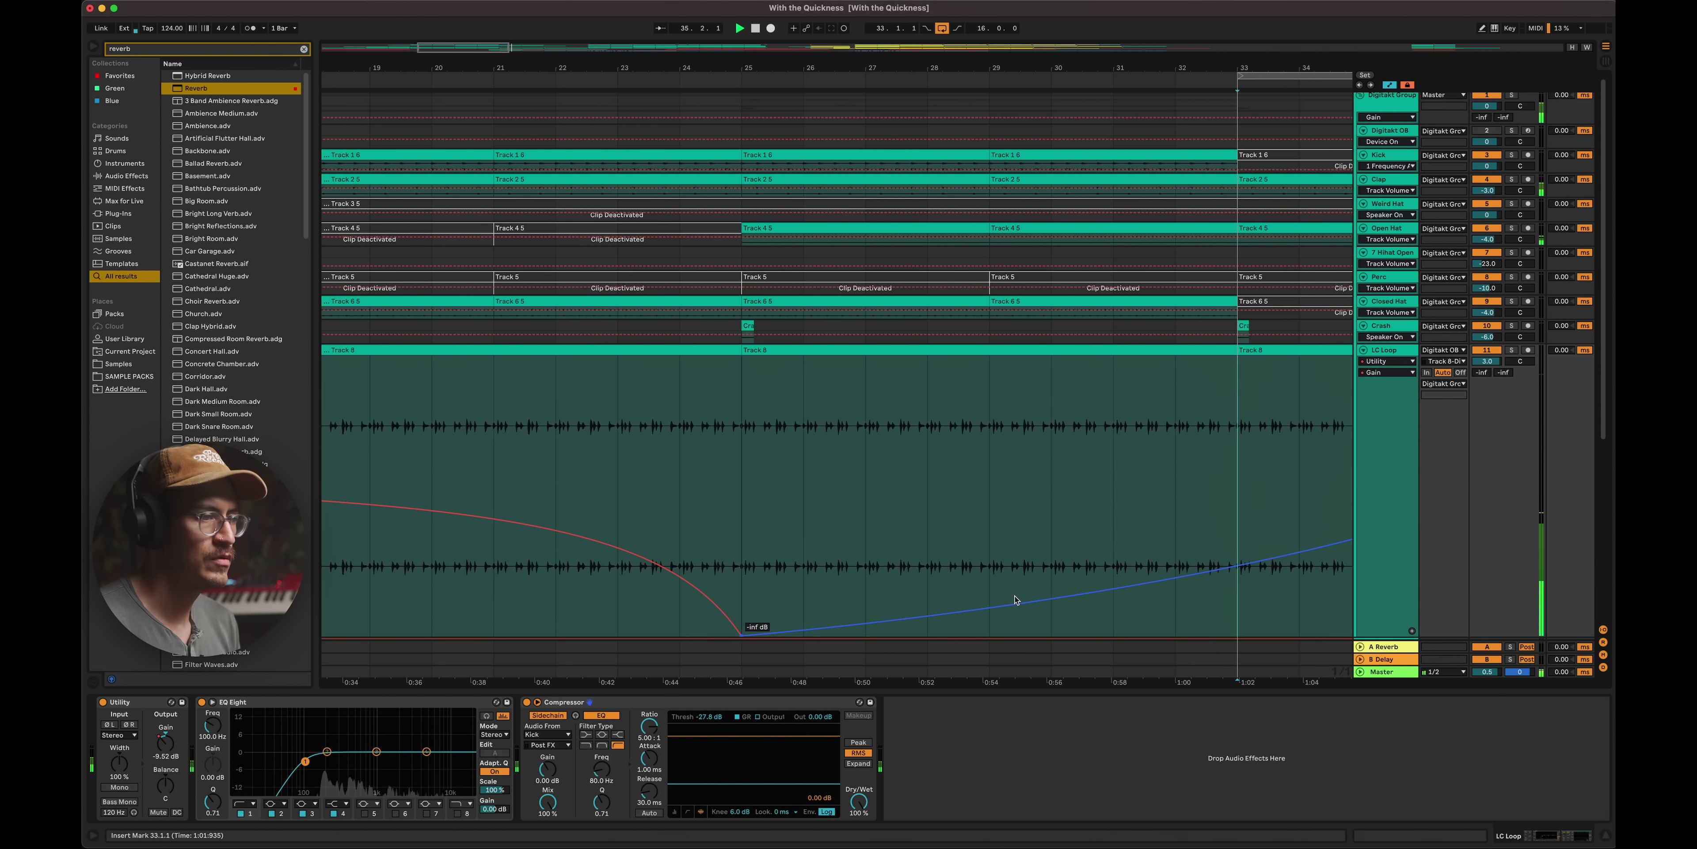
left_click_drag(1003, 607, 990, 638)
- Play the LC Loop's reshaped fade-in from bar 35 and view its Gain curve against the surrounding arrangement
scroll(1027, 573, "right", 10)
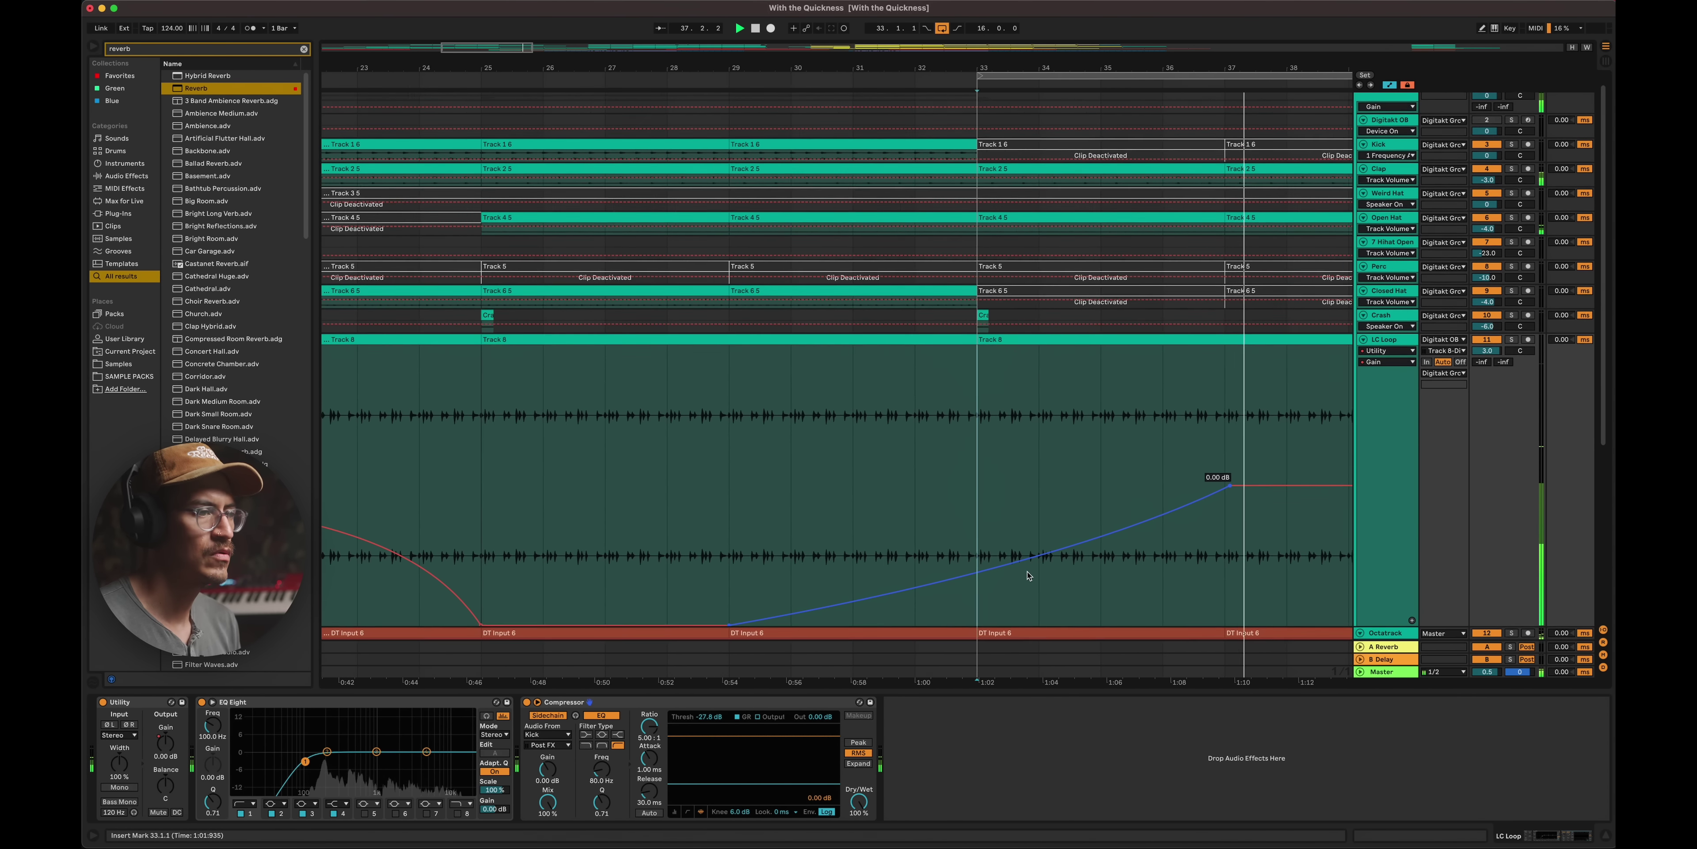
scroll(884, 502, "right", 2)
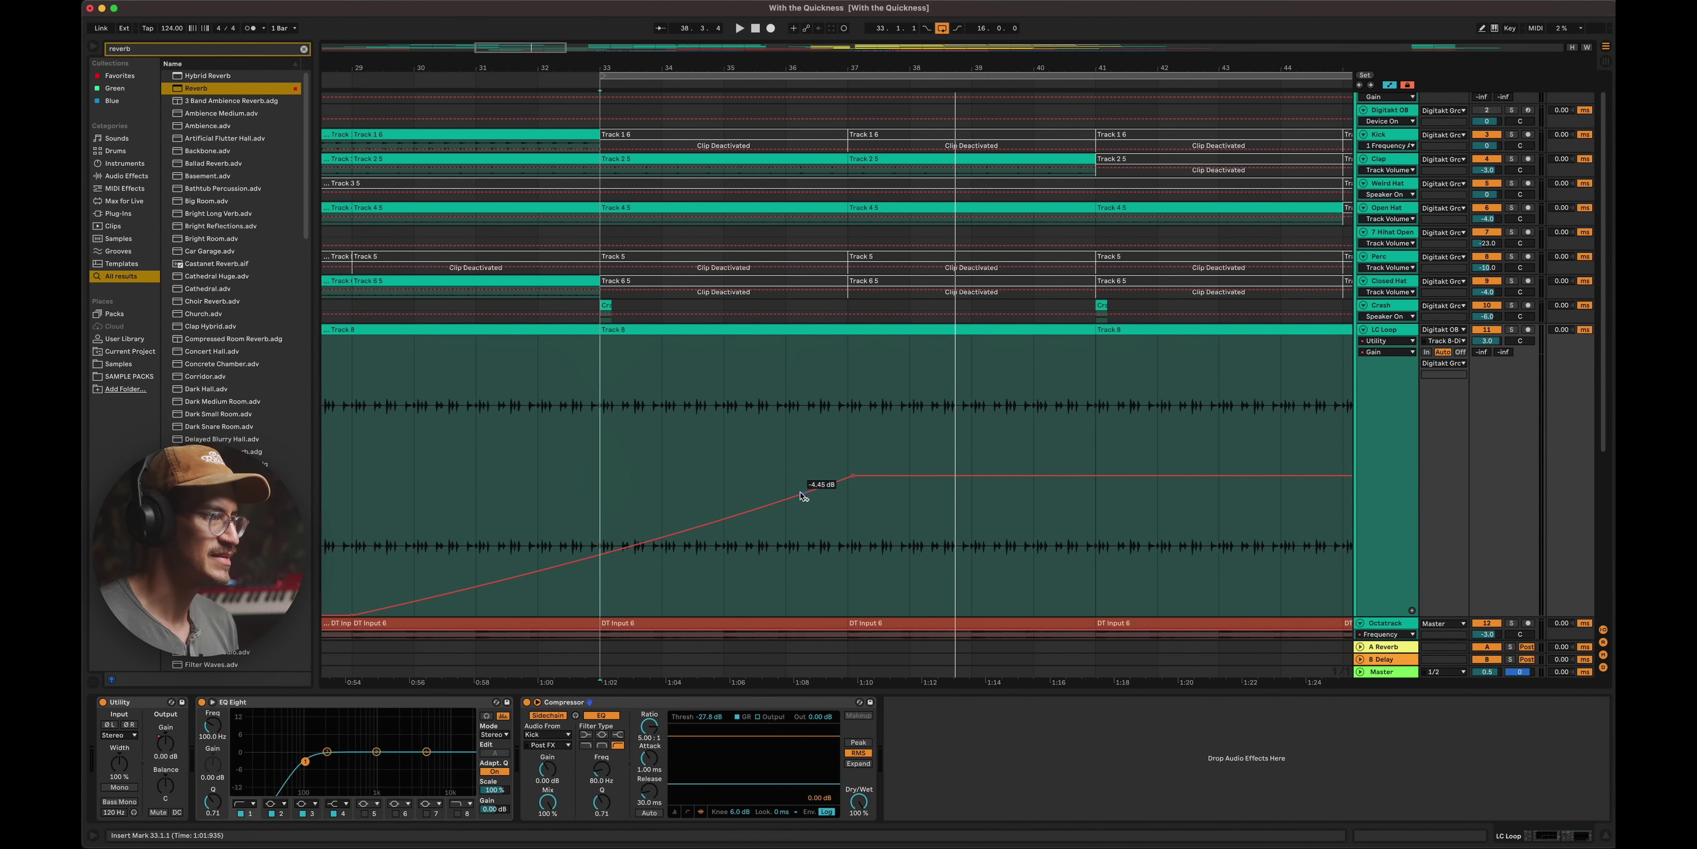
left_click(724, 466)
key("space")
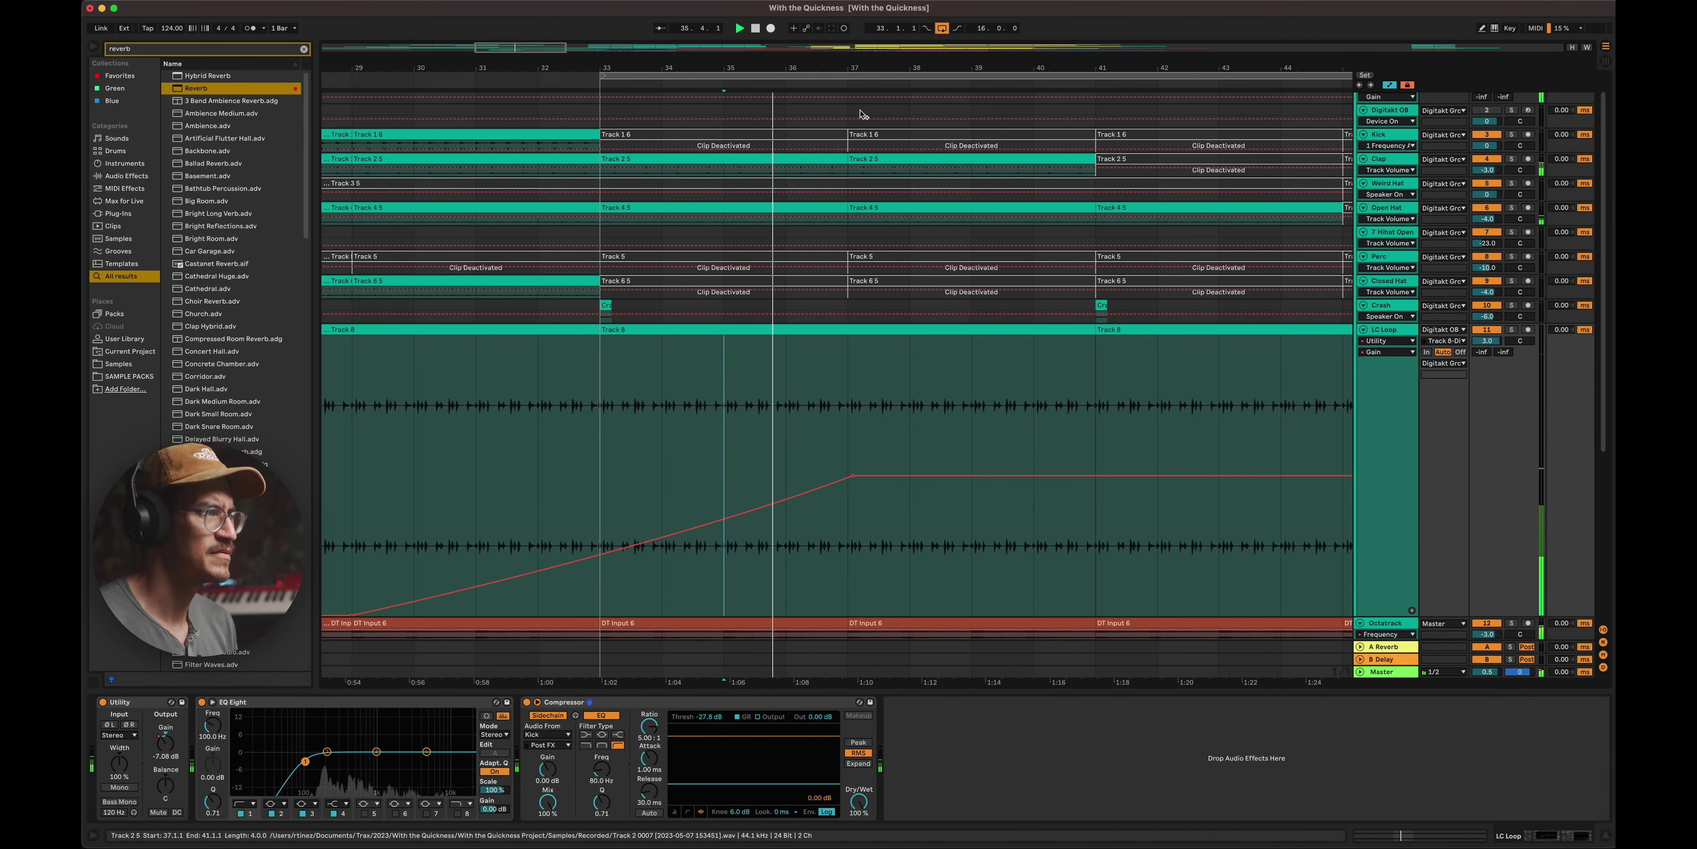
left_click_drag(838, 65, 744, 32)
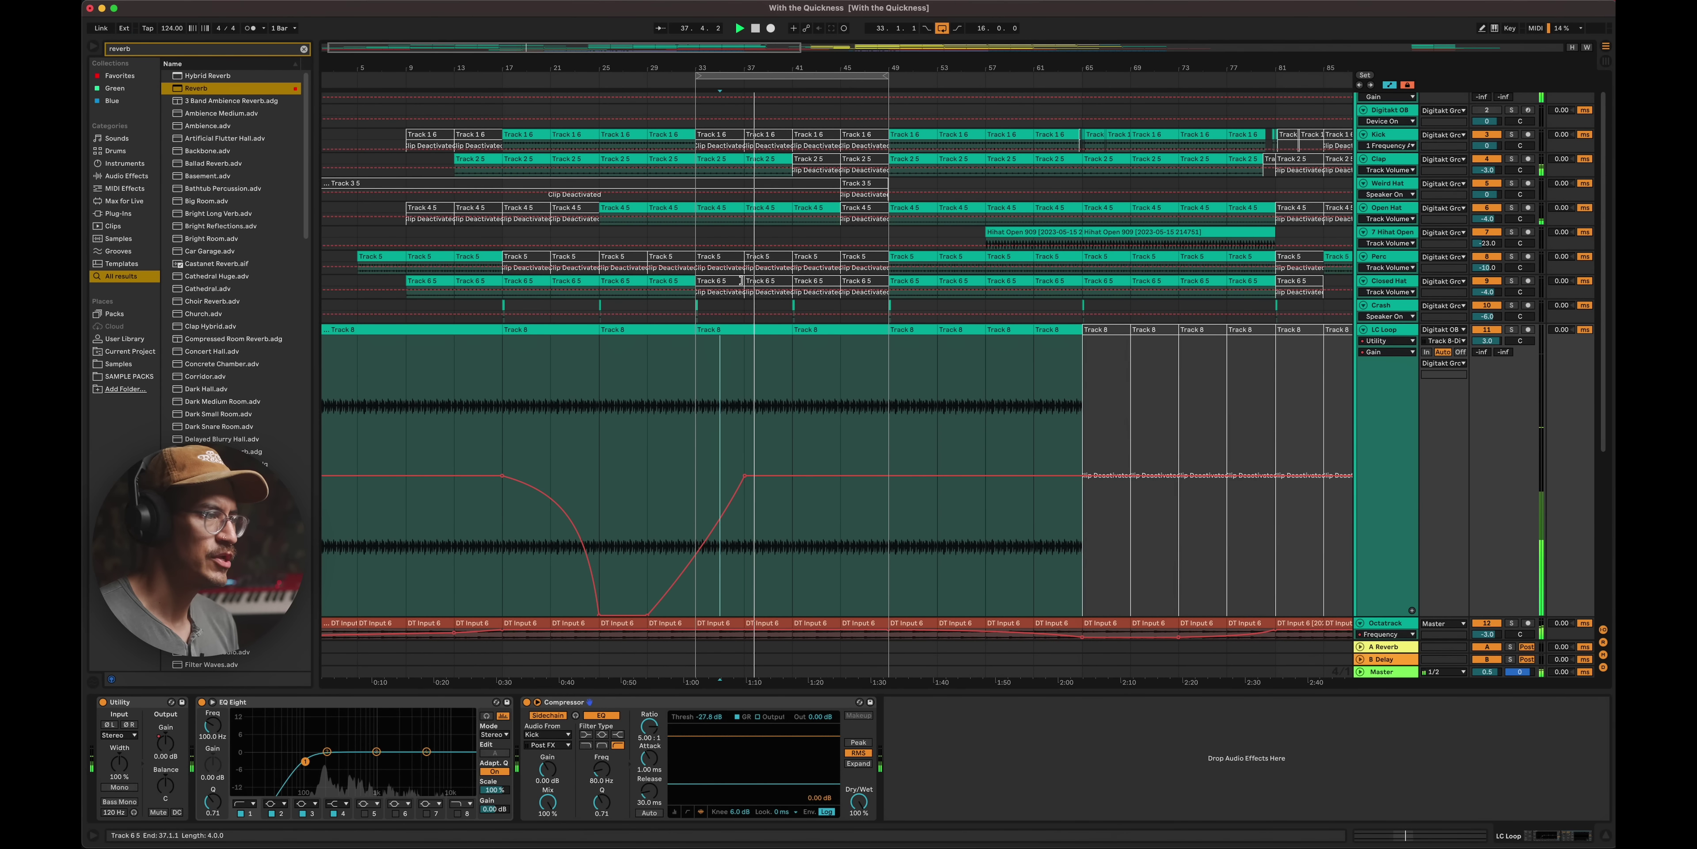
key("space")
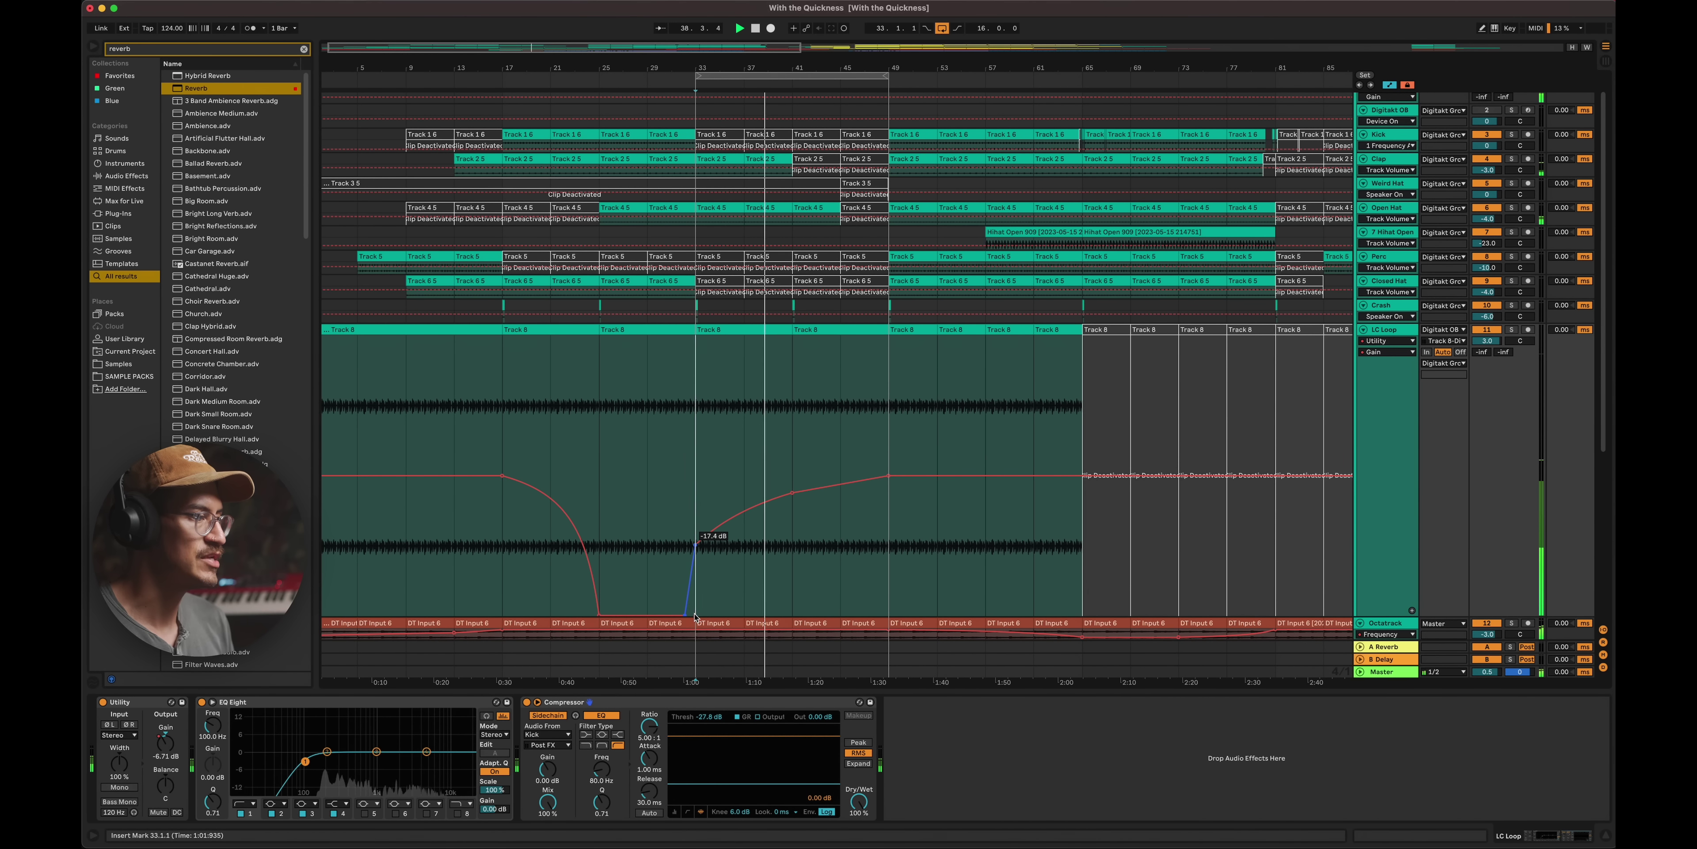
- Bend the LC Loop Gain segment leading into bar 33 so the level rises right before that bar, and check the curve through bar 49
left_click_drag(694, 614, 696, 642)
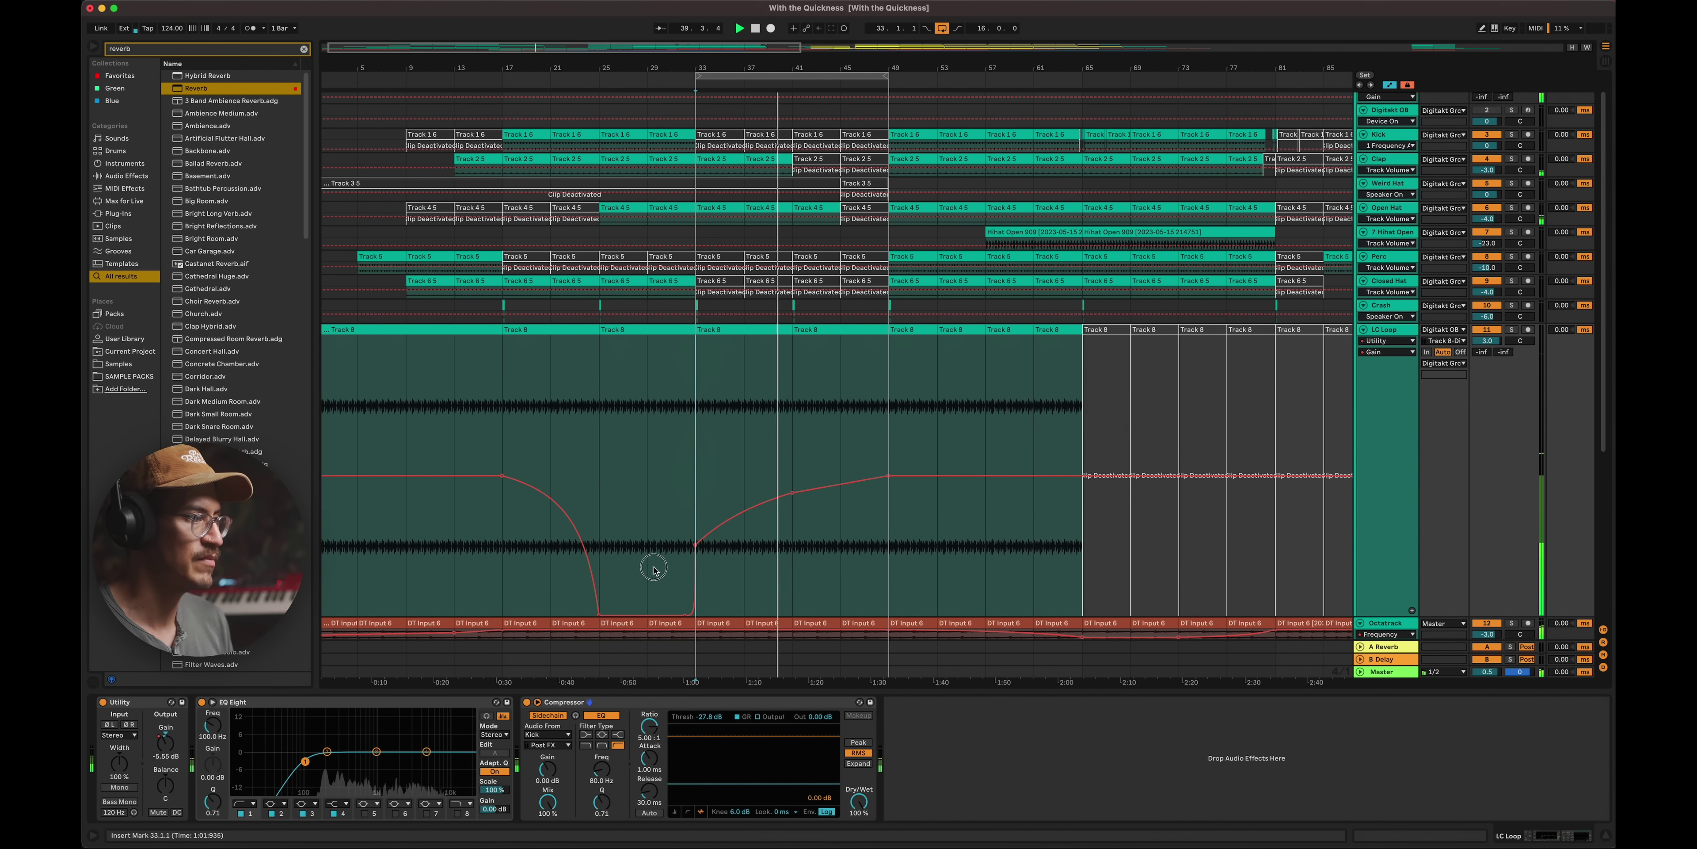
left_click_drag(654, 571, 744, 568)
key("z")
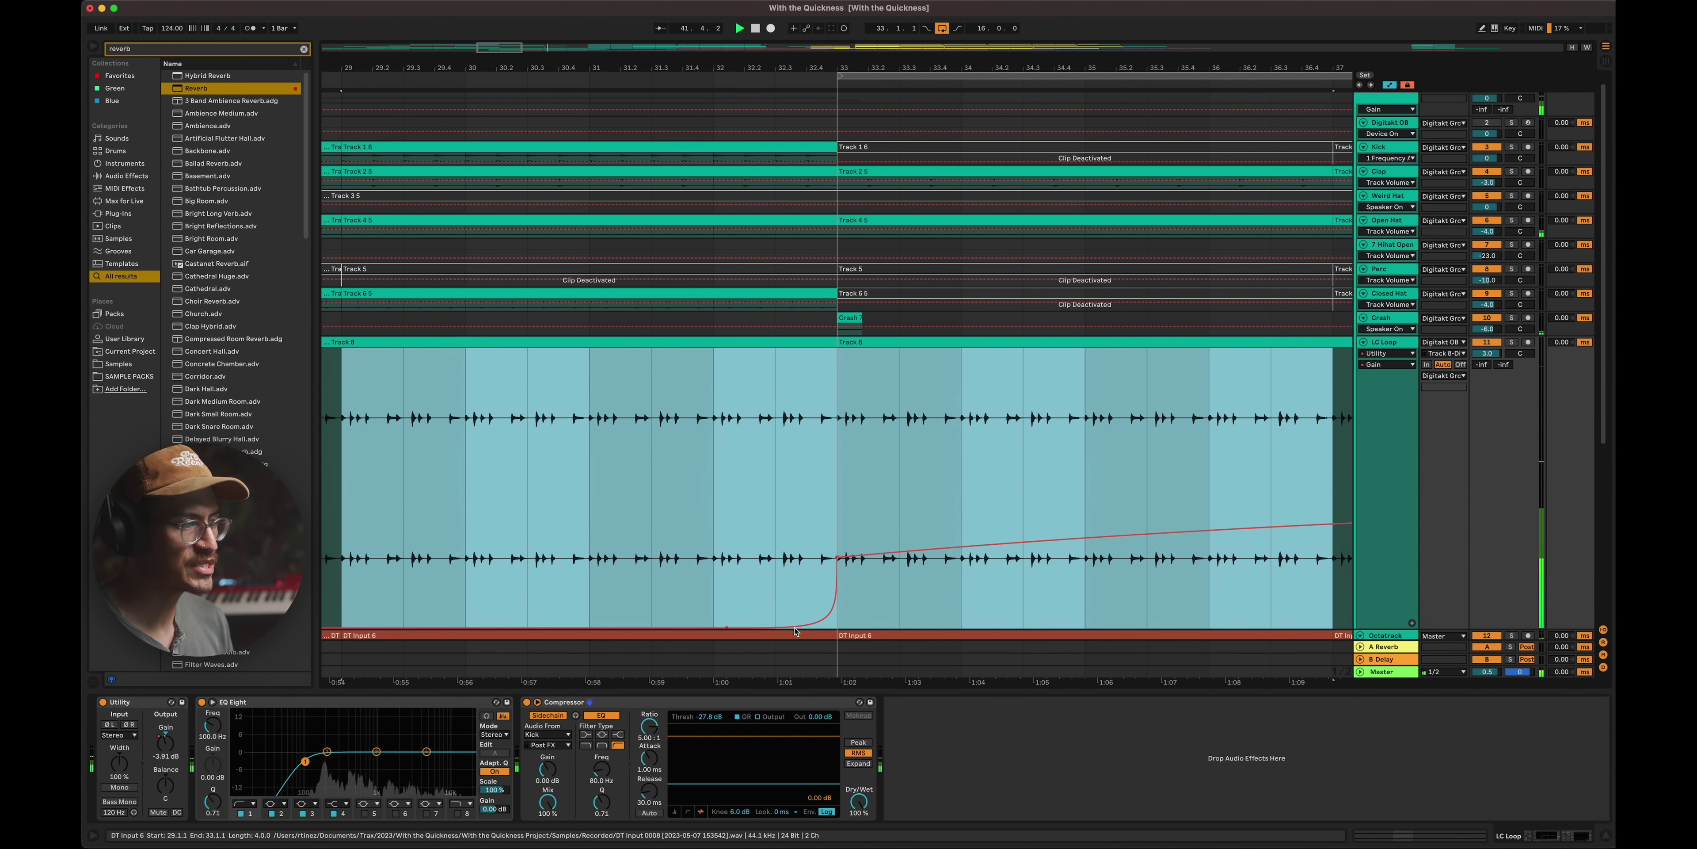
scroll(900, 559, "right", 2)
scroll(900, 558, "right", 10)
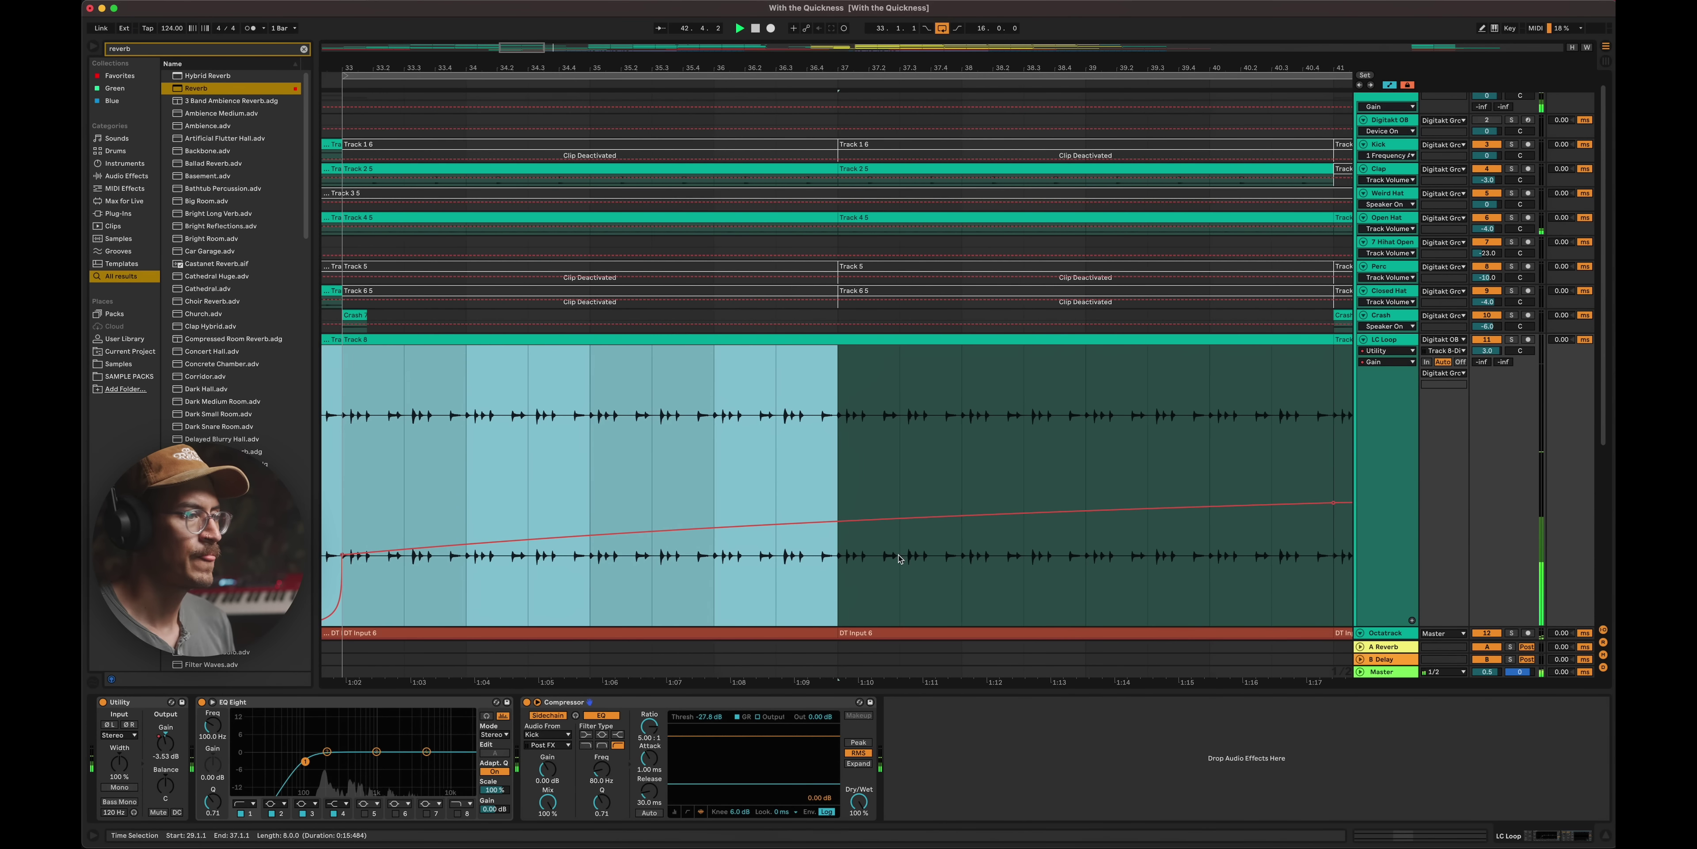
left_click(1024, 566)
scroll(1024, 566, "right", 20)
key("x")
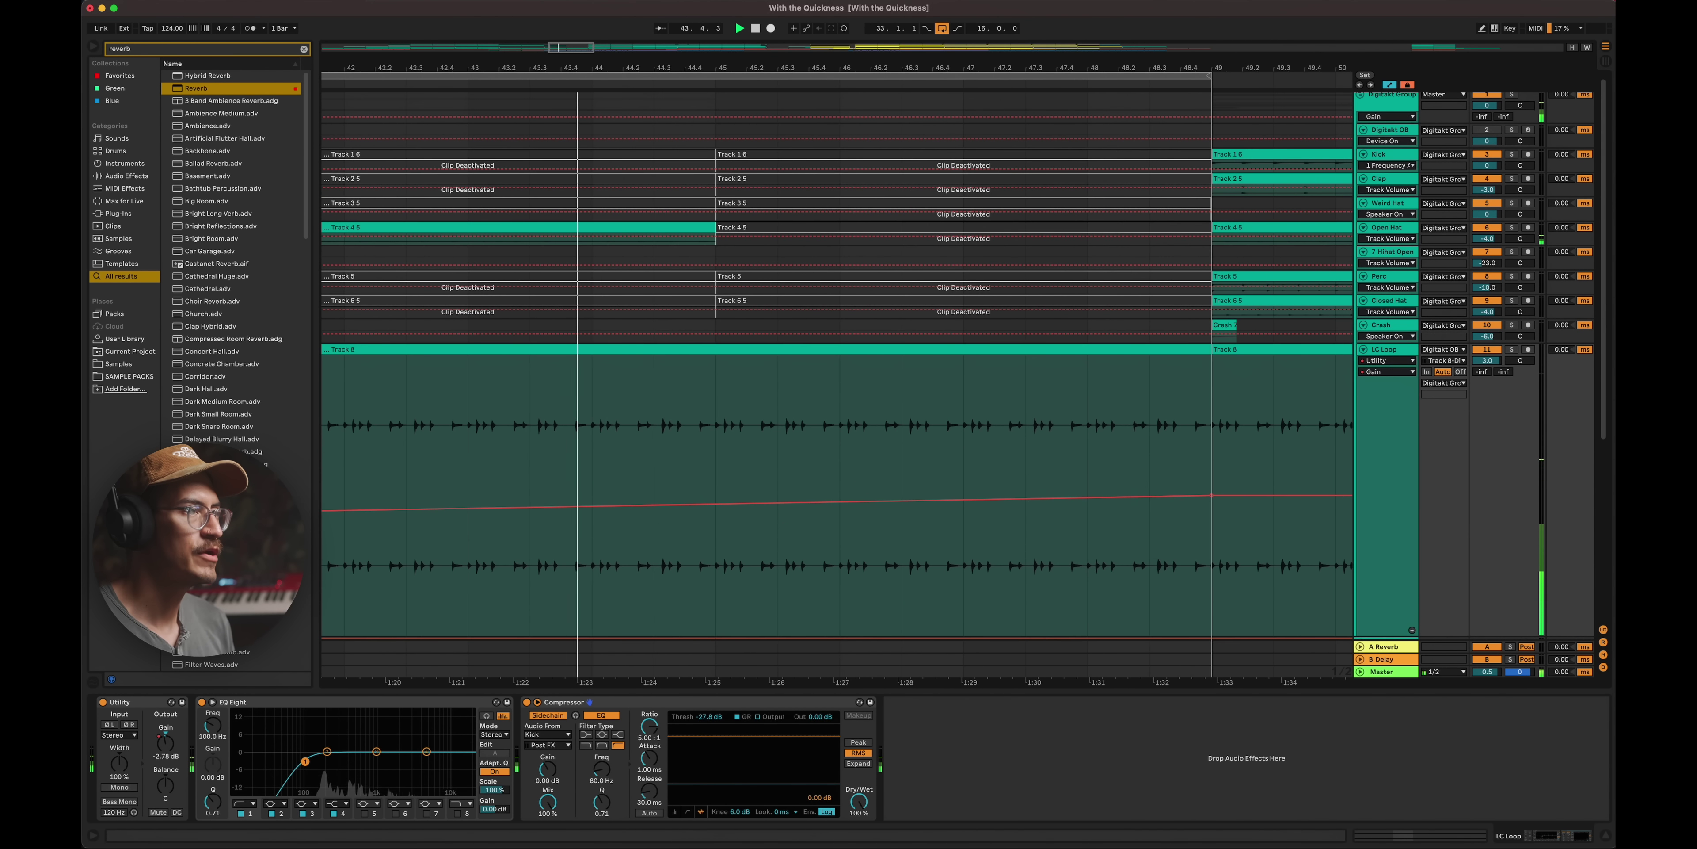
left_click_drag(600, 68, 600, 61)
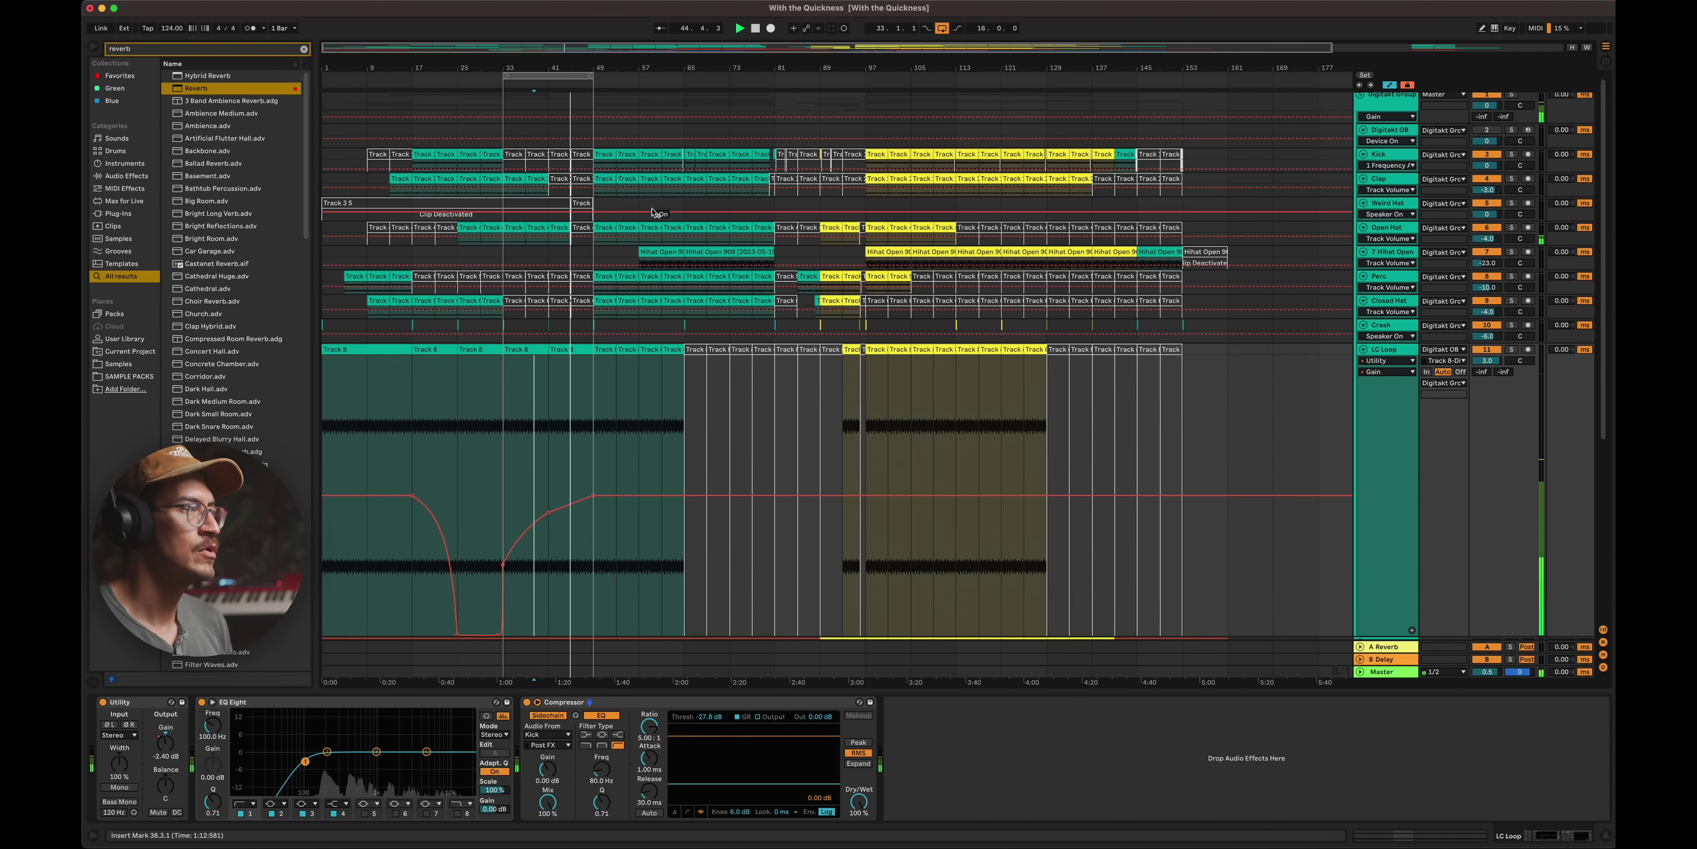
- Turn off loop playback and hide the automation on the arrangement tracks
left_click(942, 29)
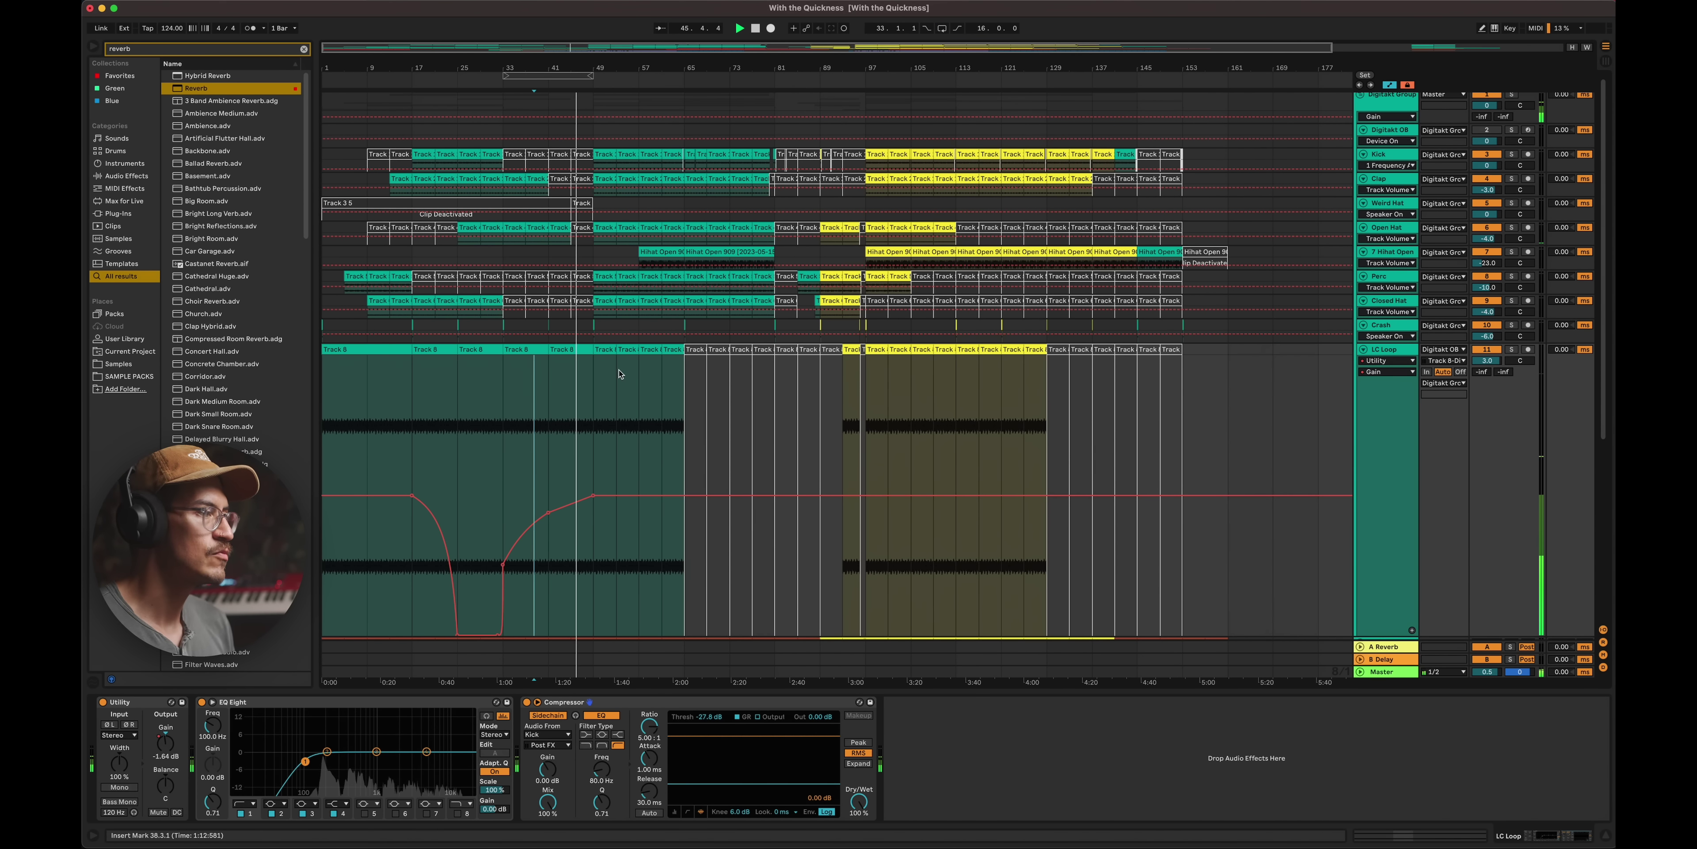
scroll(619, 373, "down", 5)
scroll(620, 374, "left", 1)
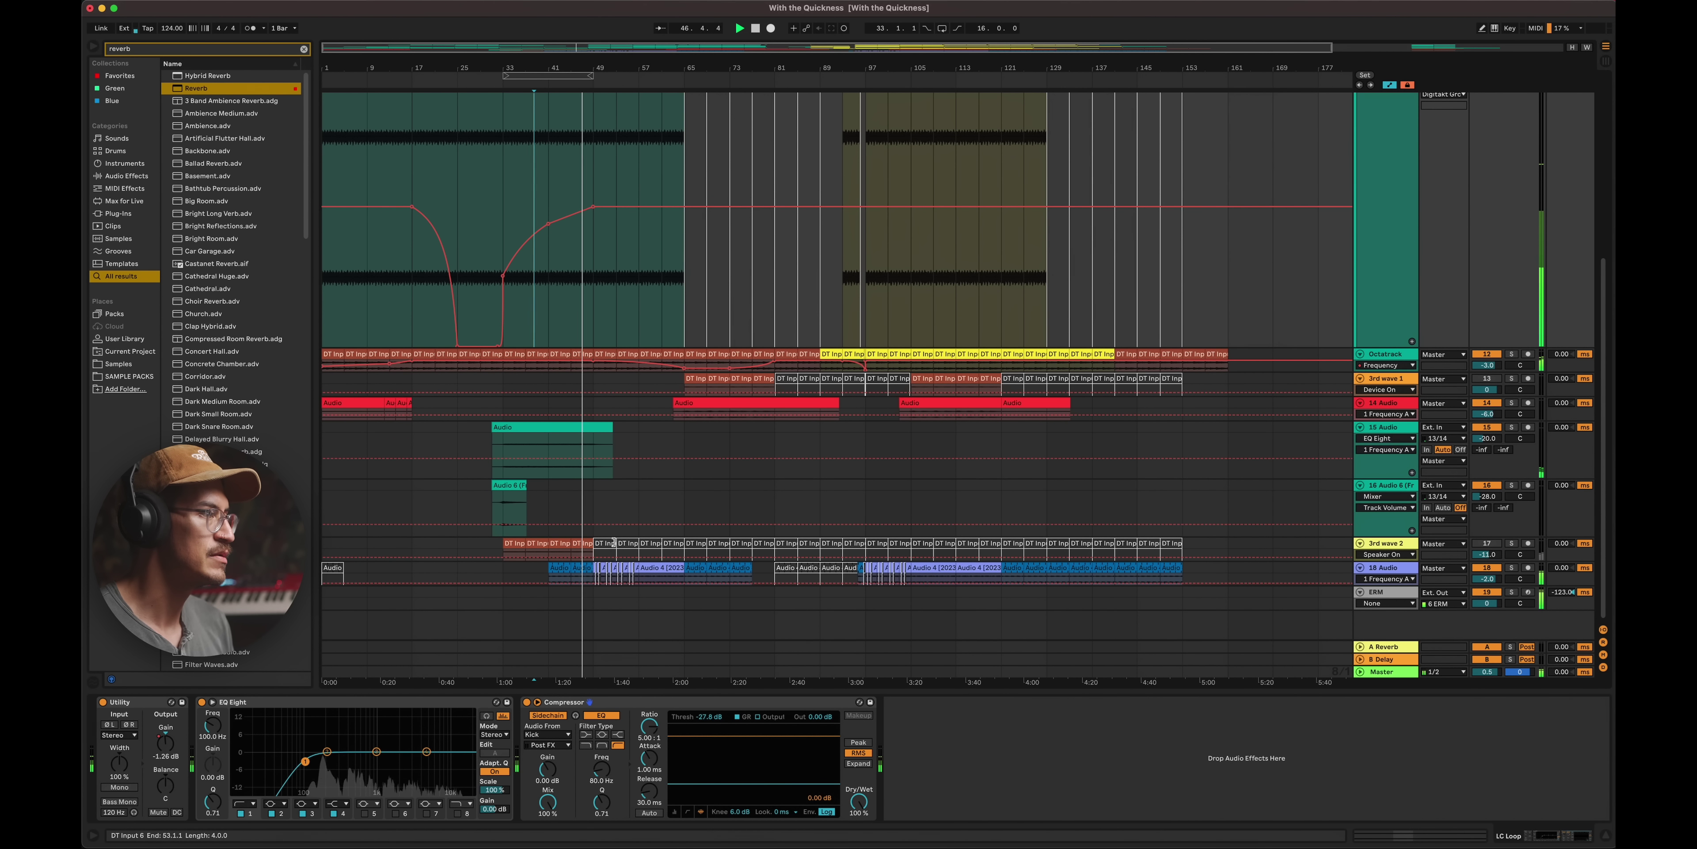
key("a")
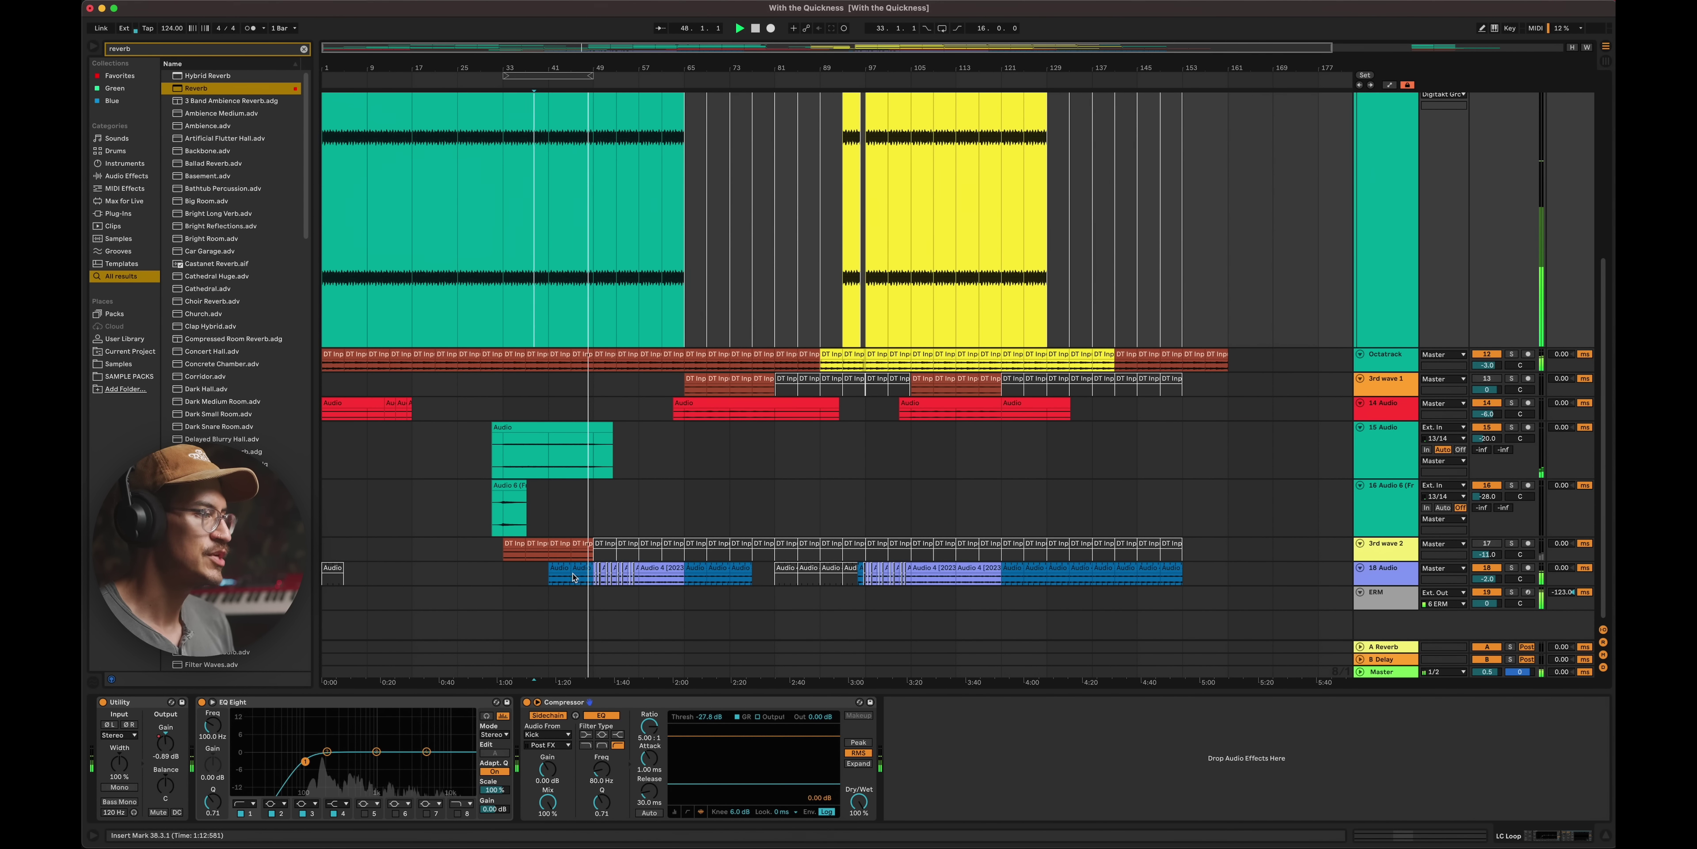
- Select bars 45 to 57 on the 18 Audio track and extend the blue Audio 4 clip's end to bar 53
left_click_drag(572, 577, 637, 578)
key("z")
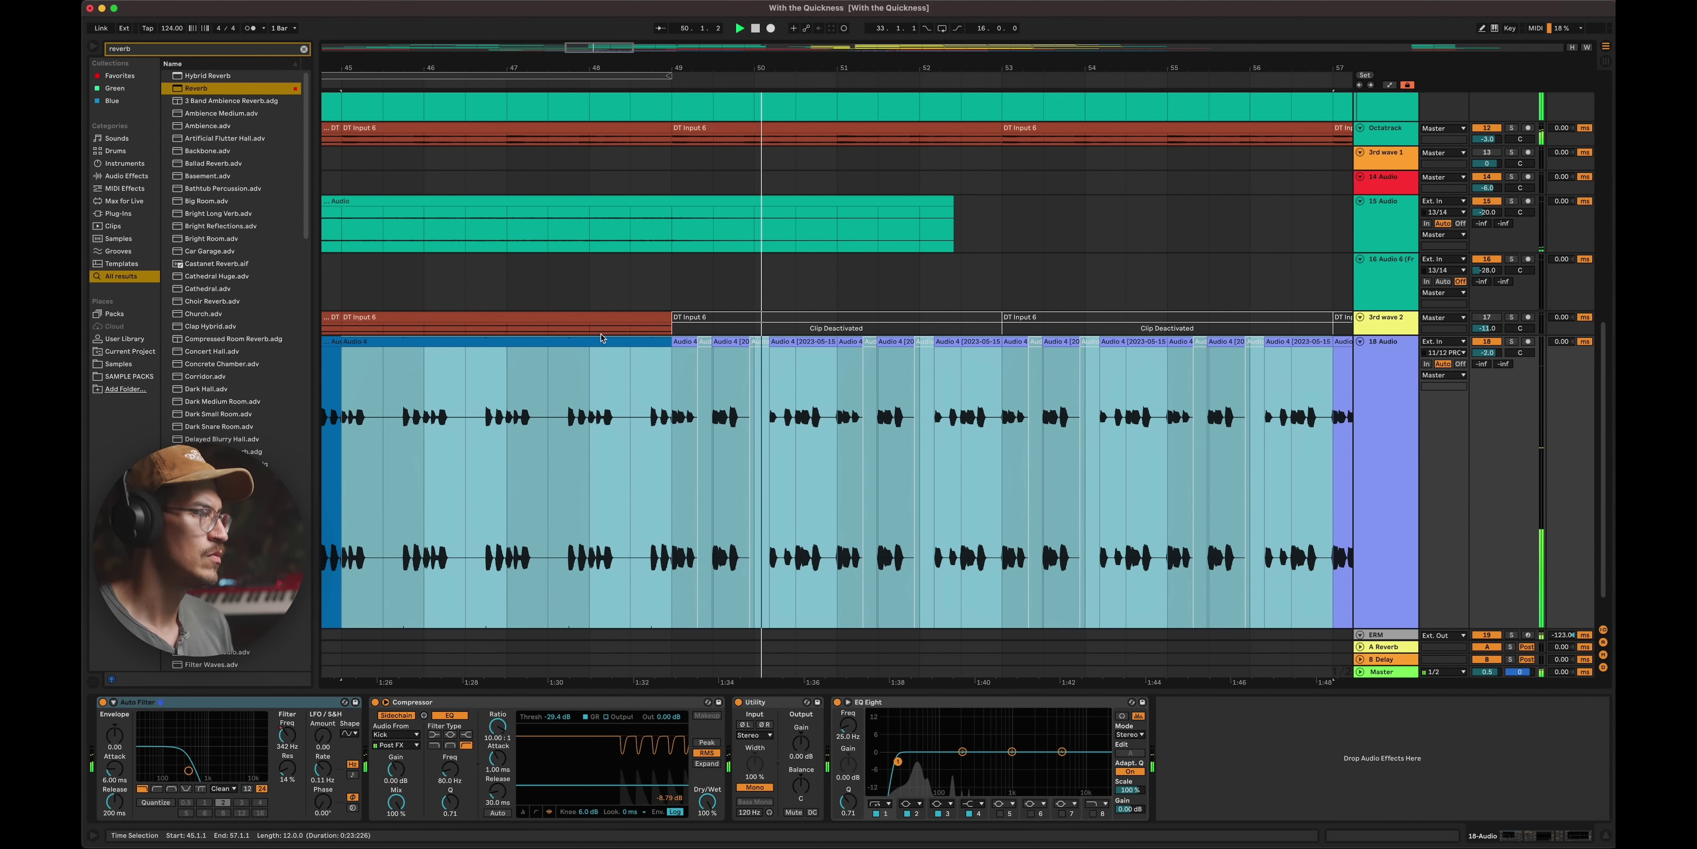
left_click_drag(665, 342, 1003, 351)
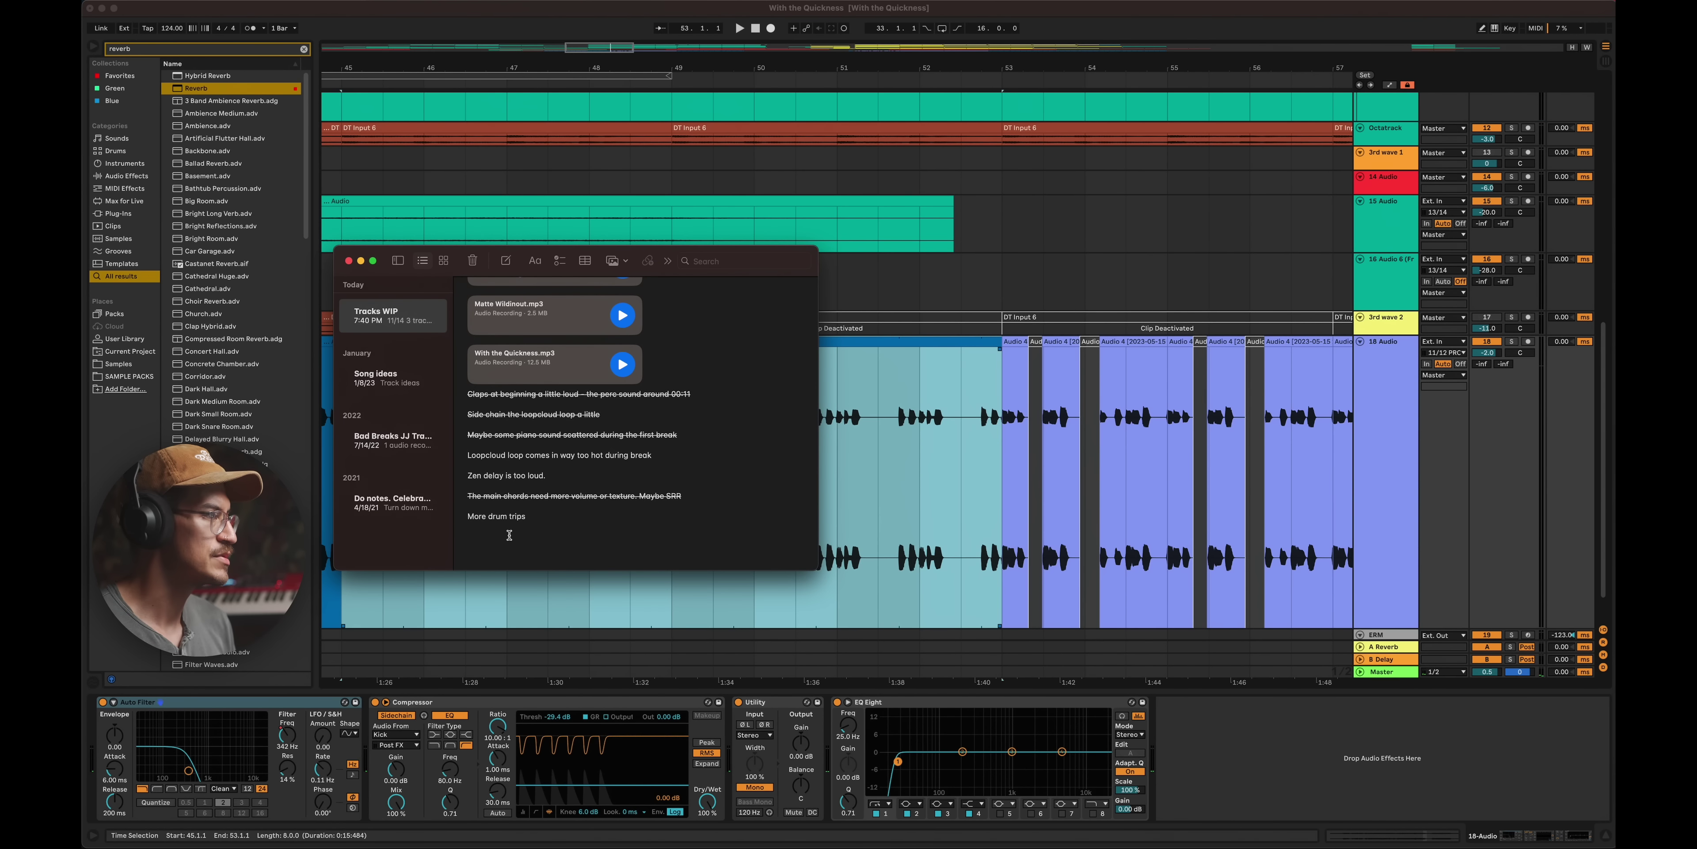
- Check the mix notes in Notes, and return to the arrangement to play the extended 18 Audio clip from bar 47
left_click(508, 521)
left_click(519, 379)
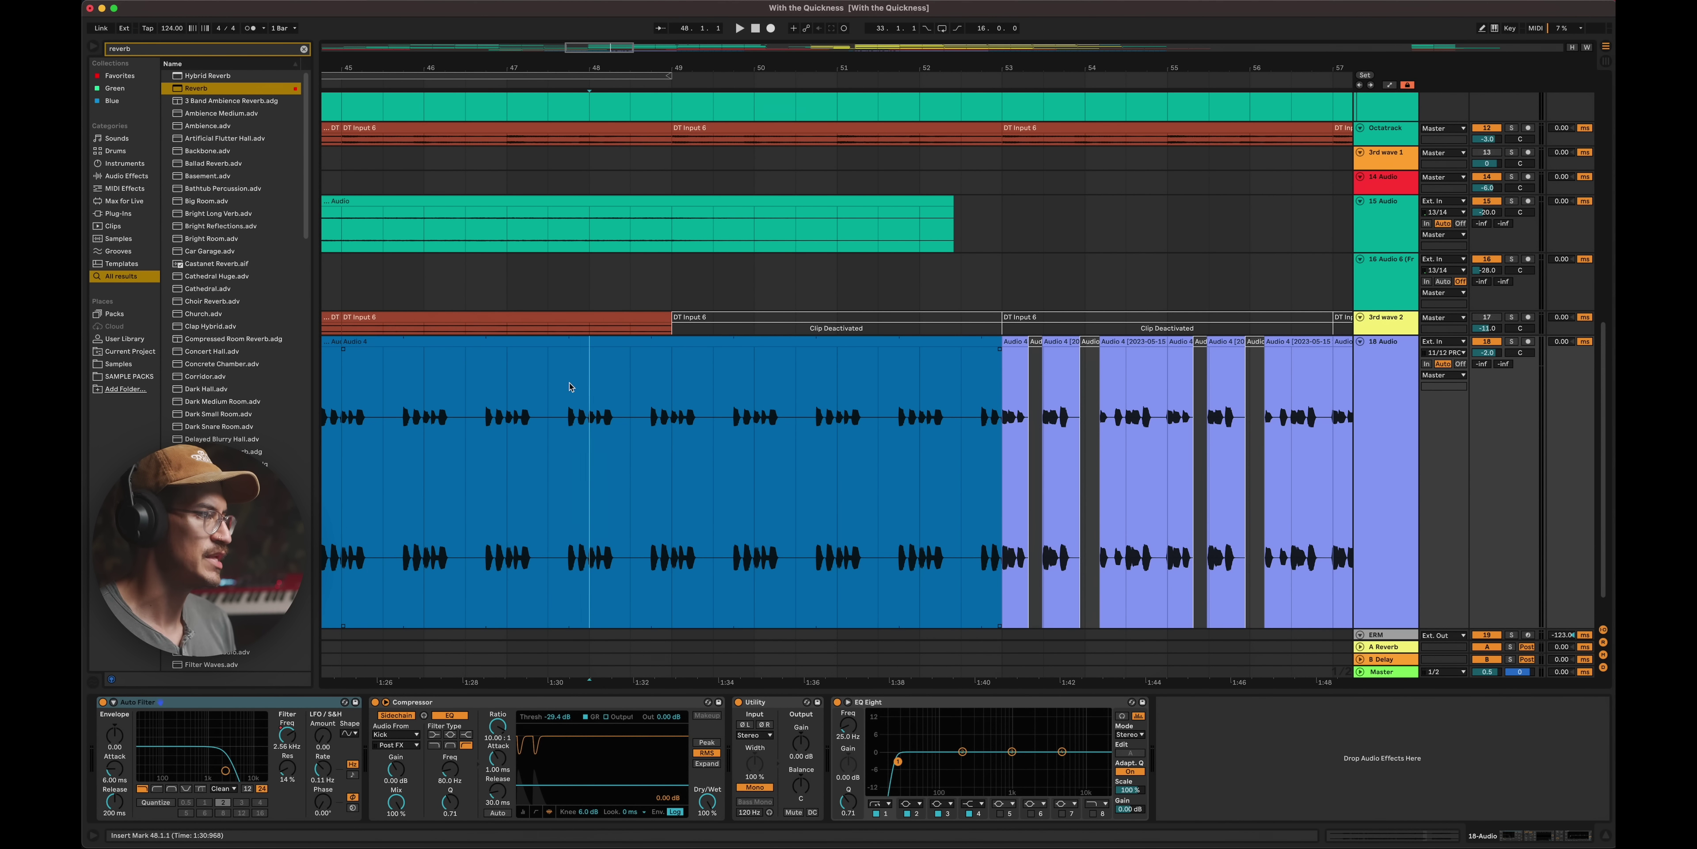
key("space")
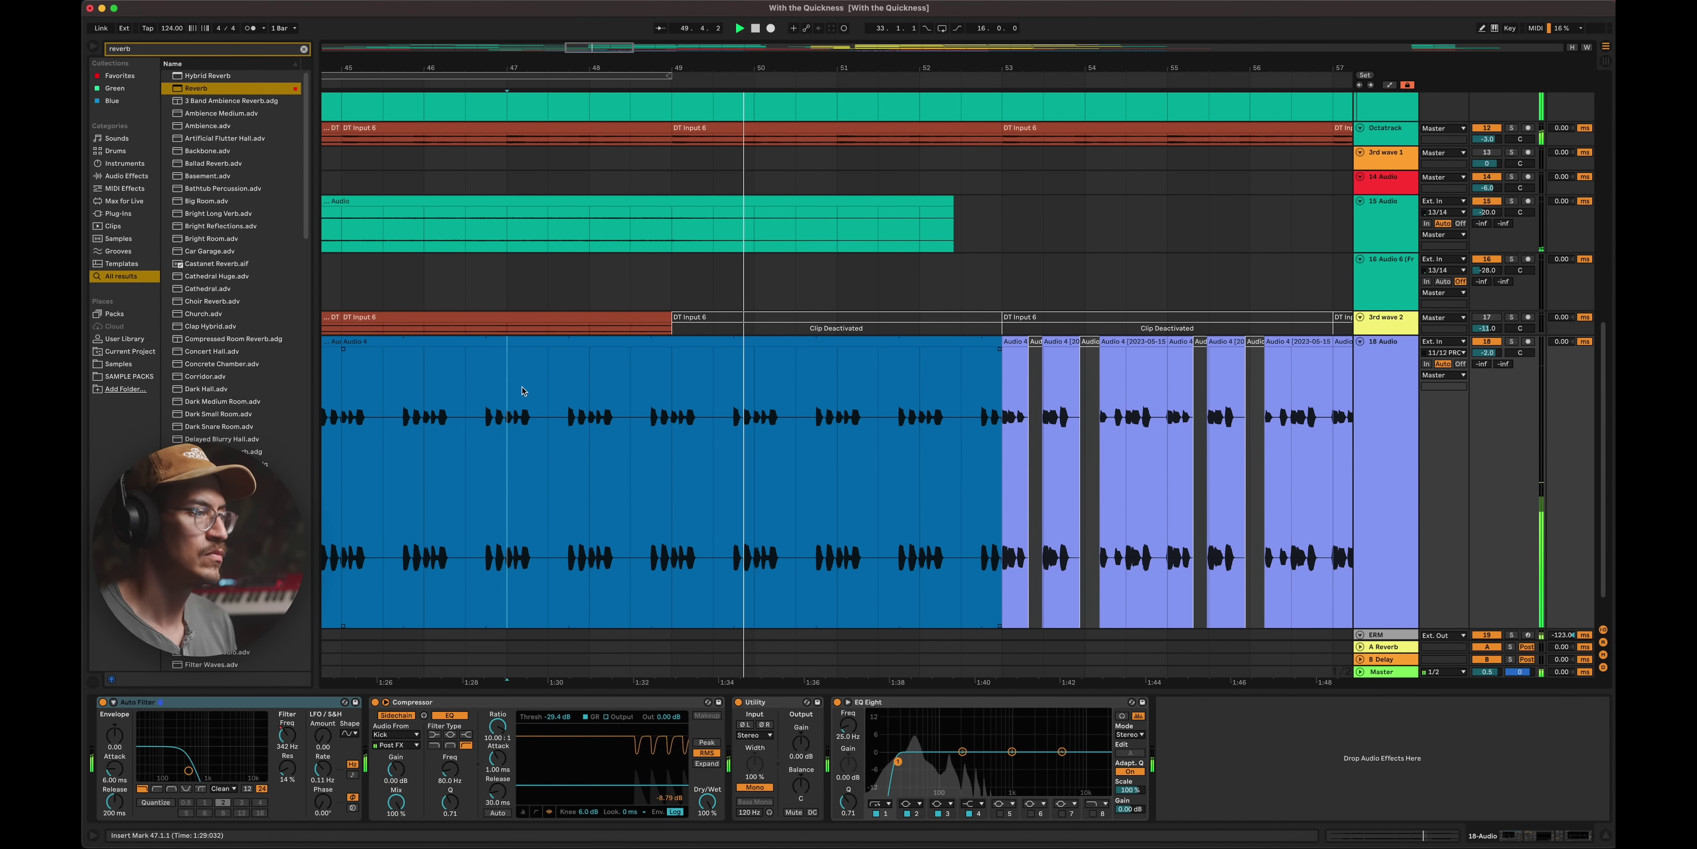
left_click_drag(762, 67, 763, 20)
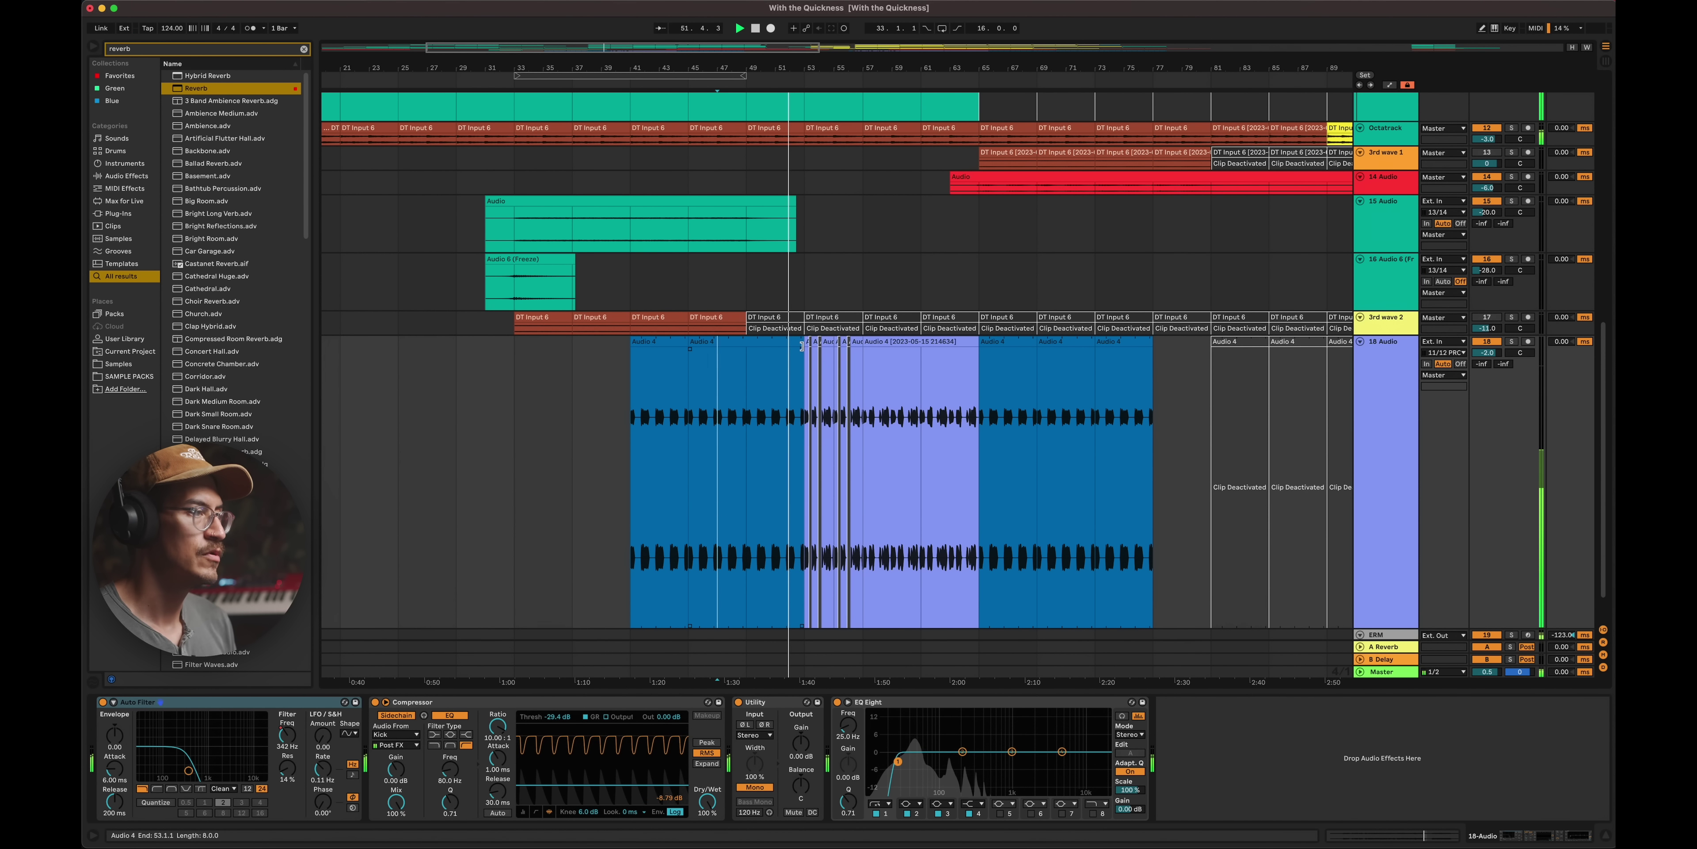
- Extend the blue Audio 4 clip on 18 Audio to end at bar 57
left_click_drag(806, 346, 860, 342)
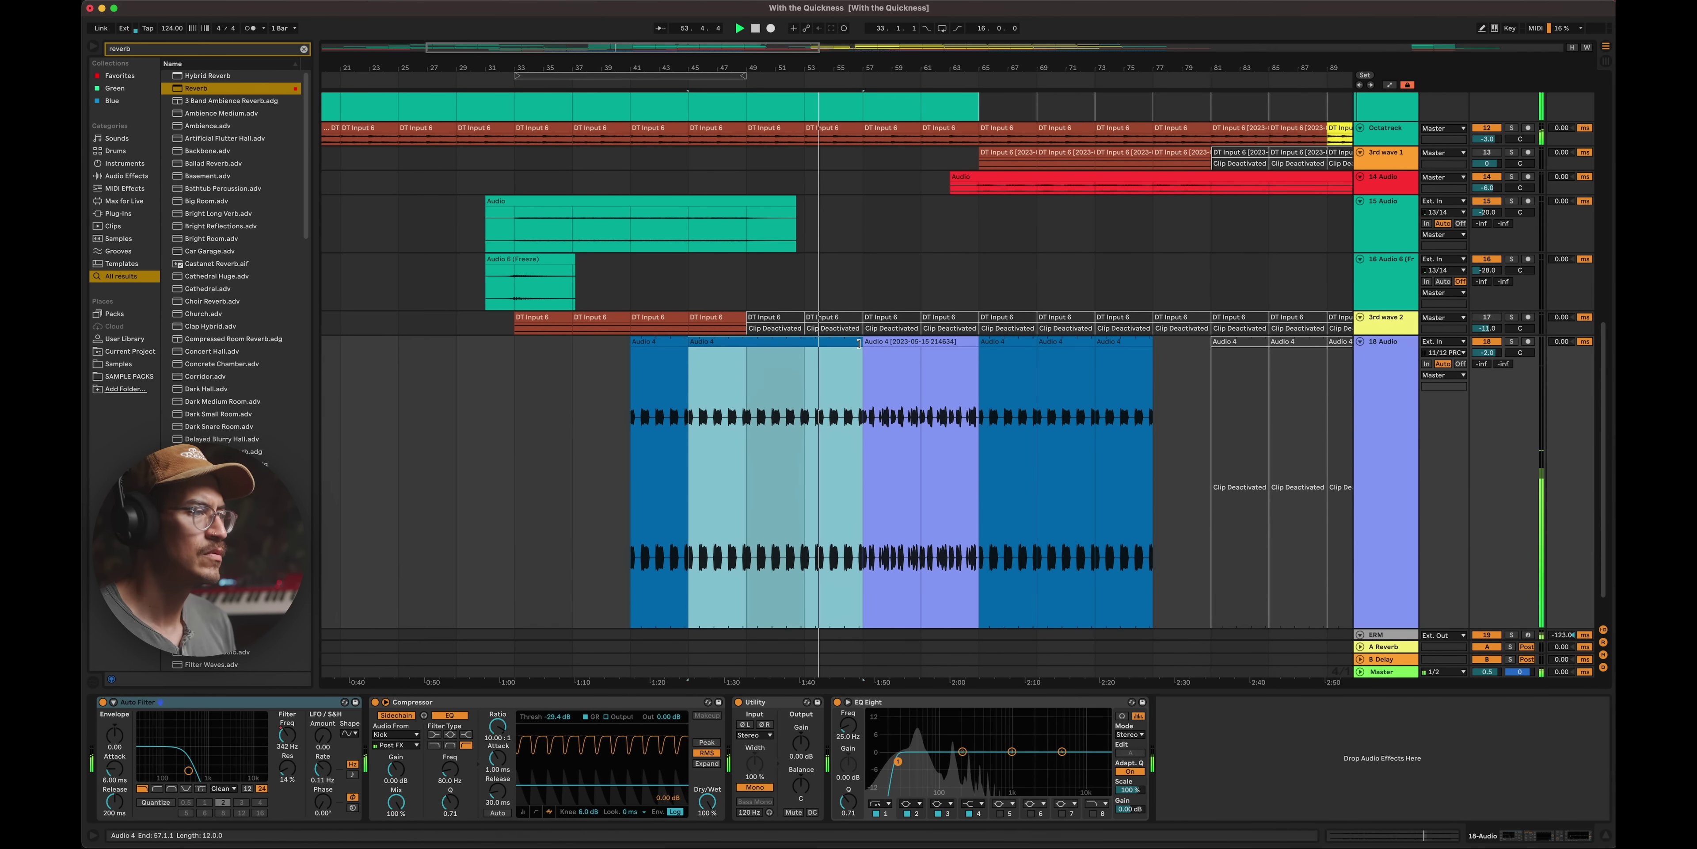
key("super+z")
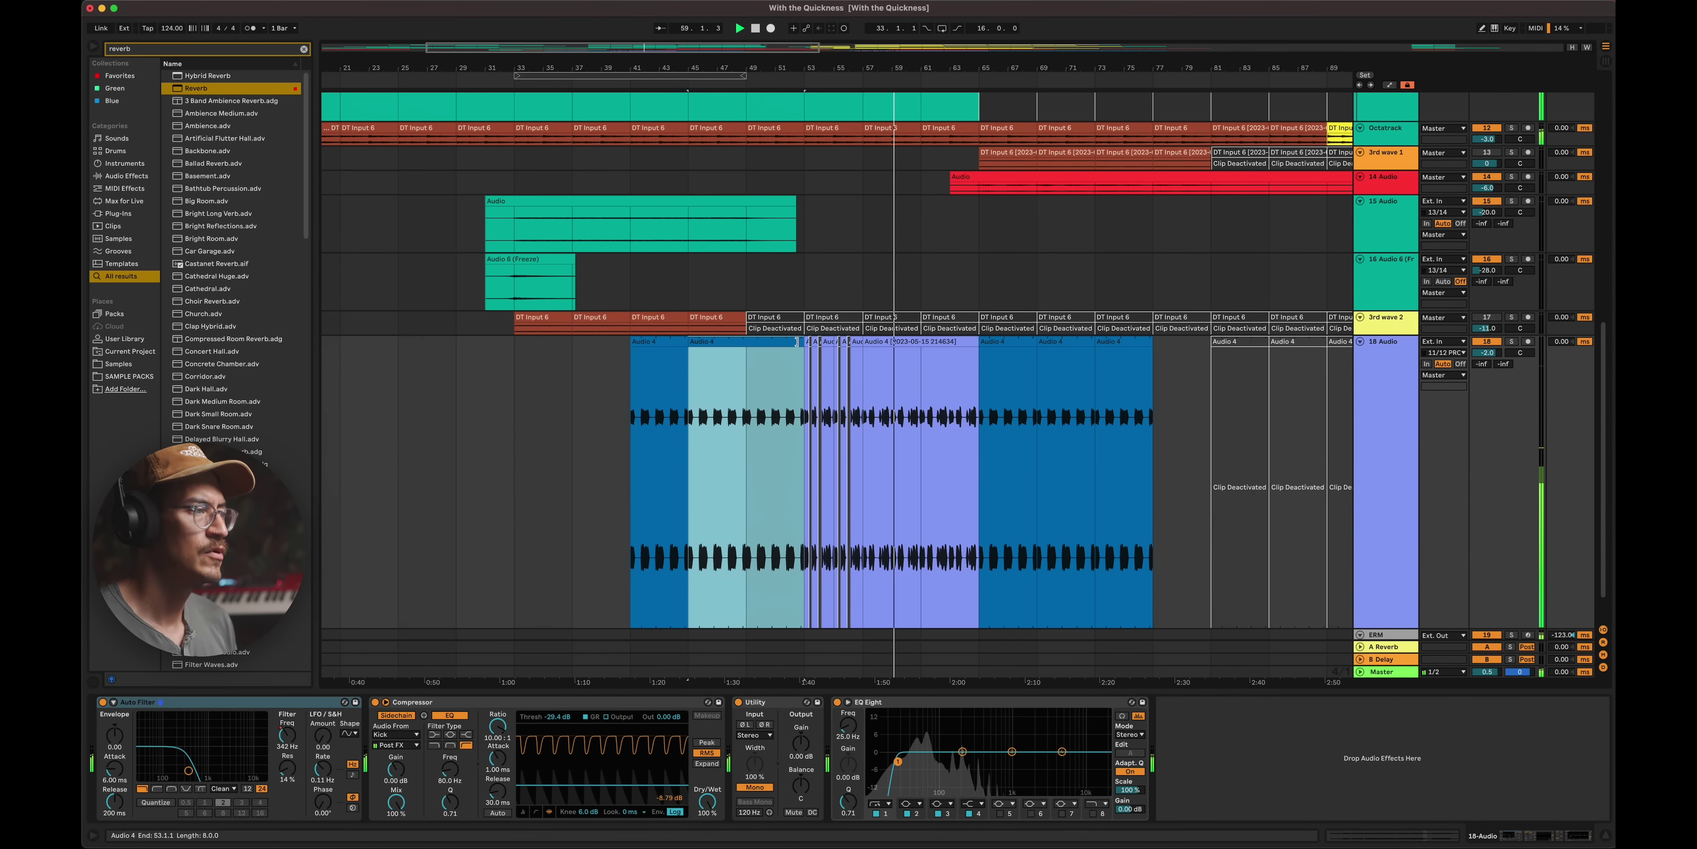
left_click_drag(802, 341, 862, 341)
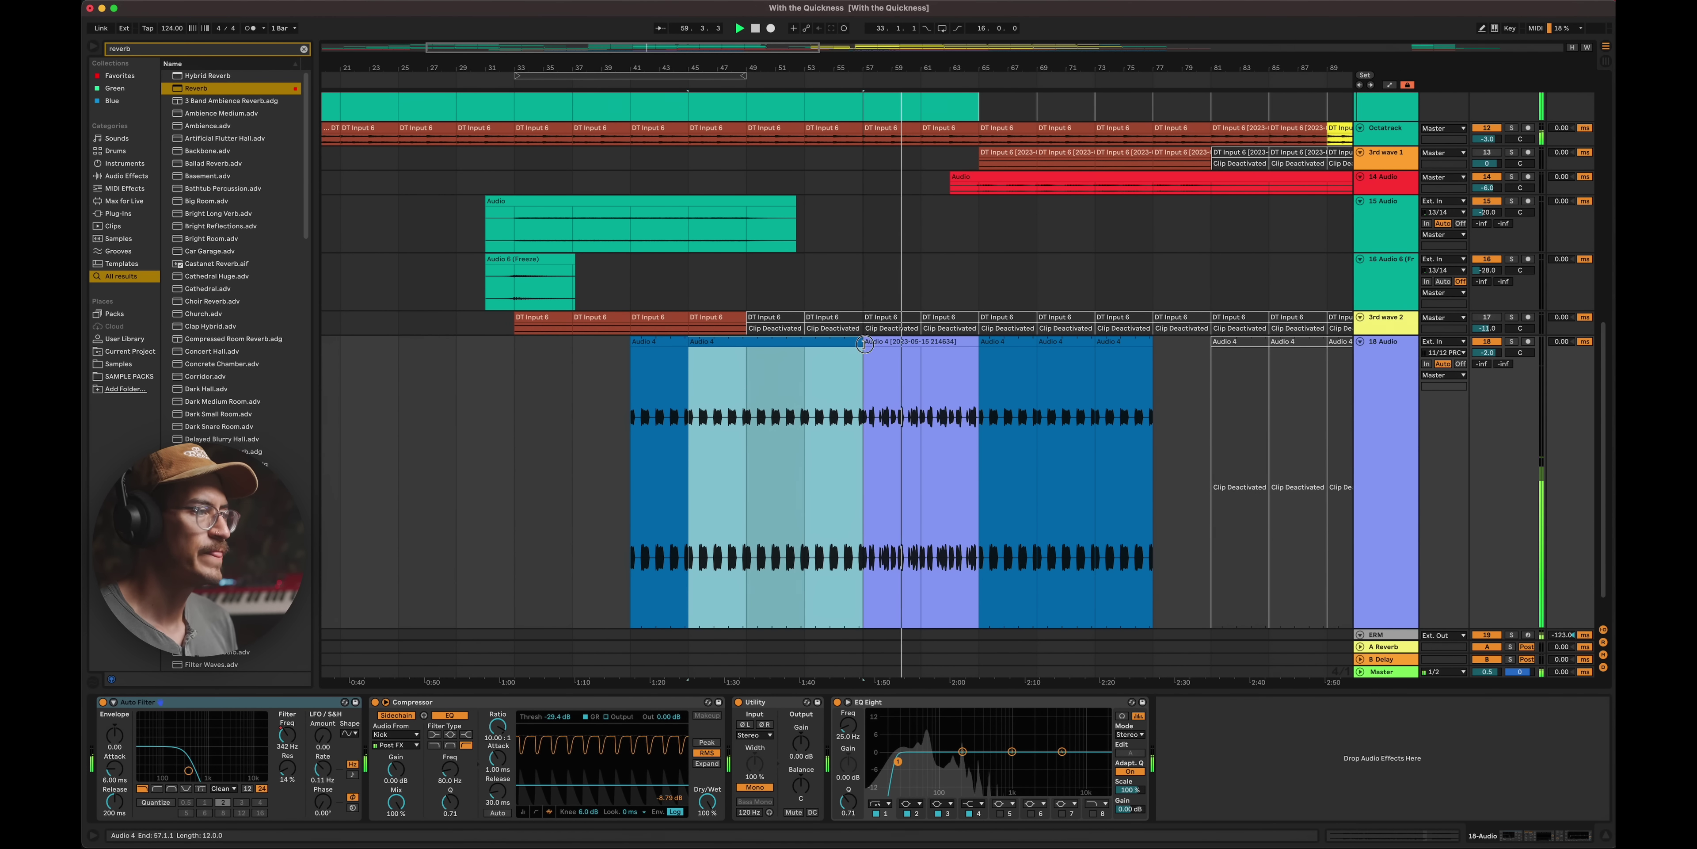
- Play the 18 Audio transition from bars 55 and 53, and switch to Notes to select the "Loopcloud loop comes in way too hot during break" line
left_click(835, 384)
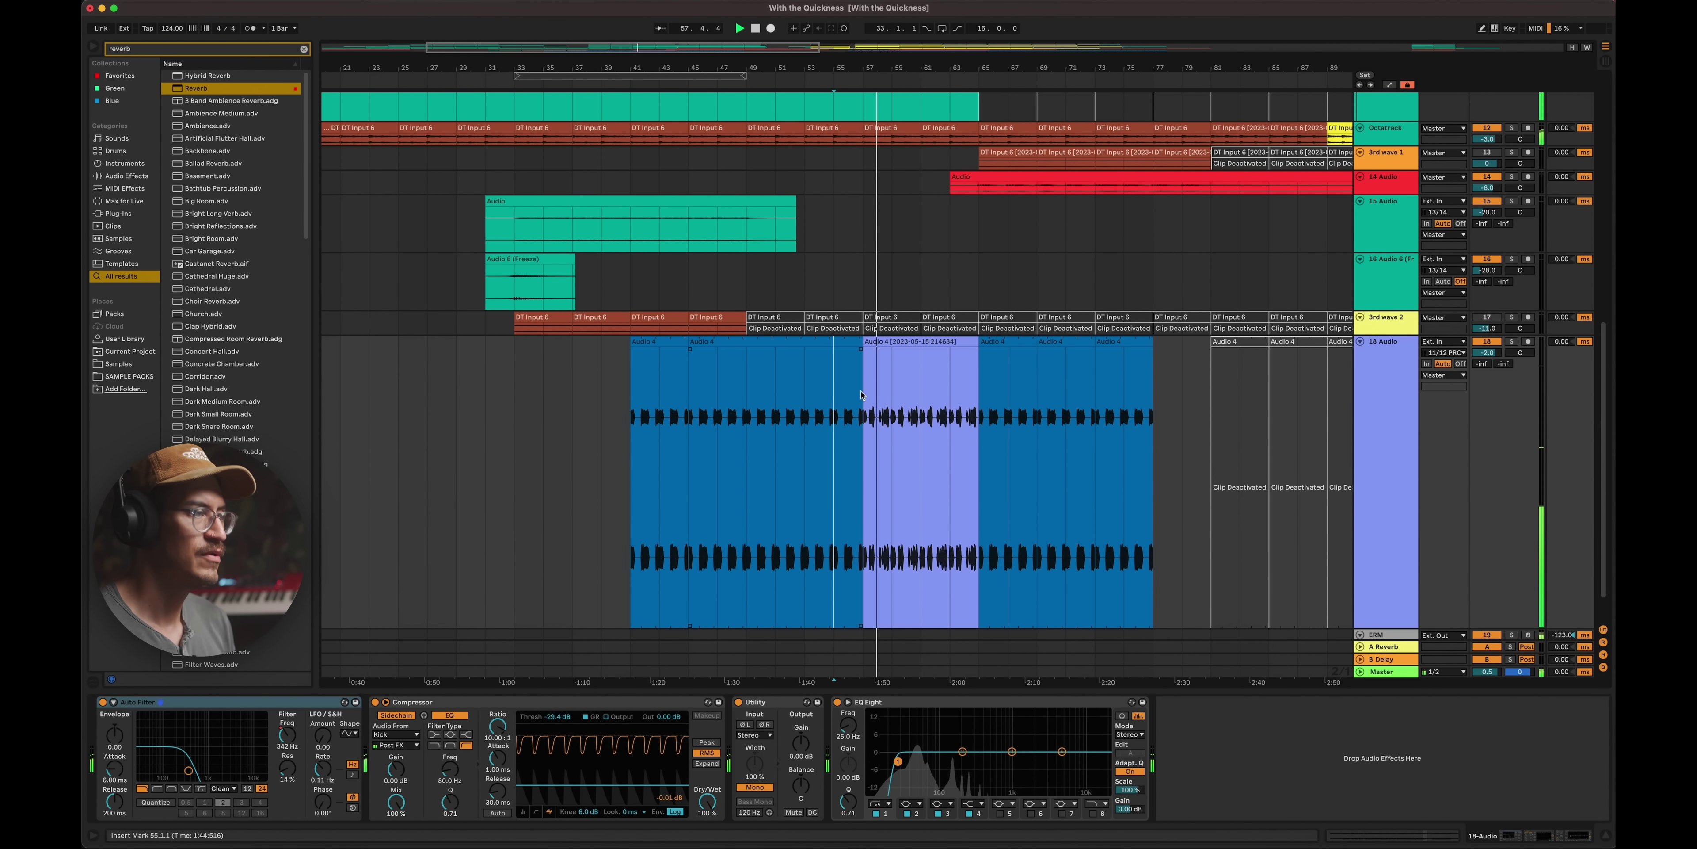
left_click(801, 397)
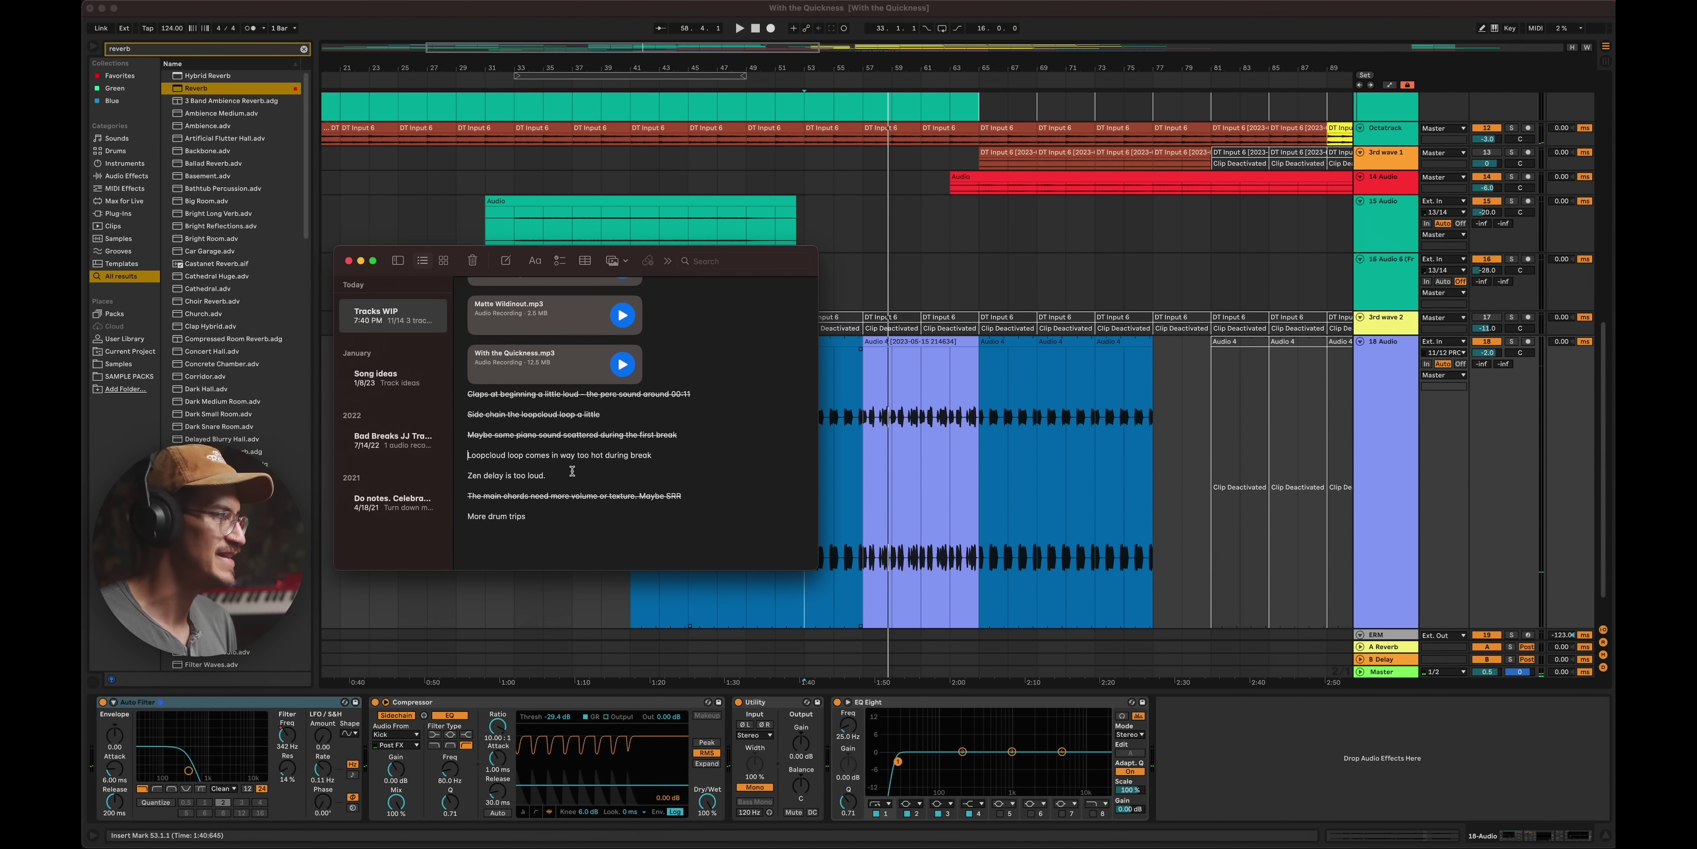
triple_click(572, 456)
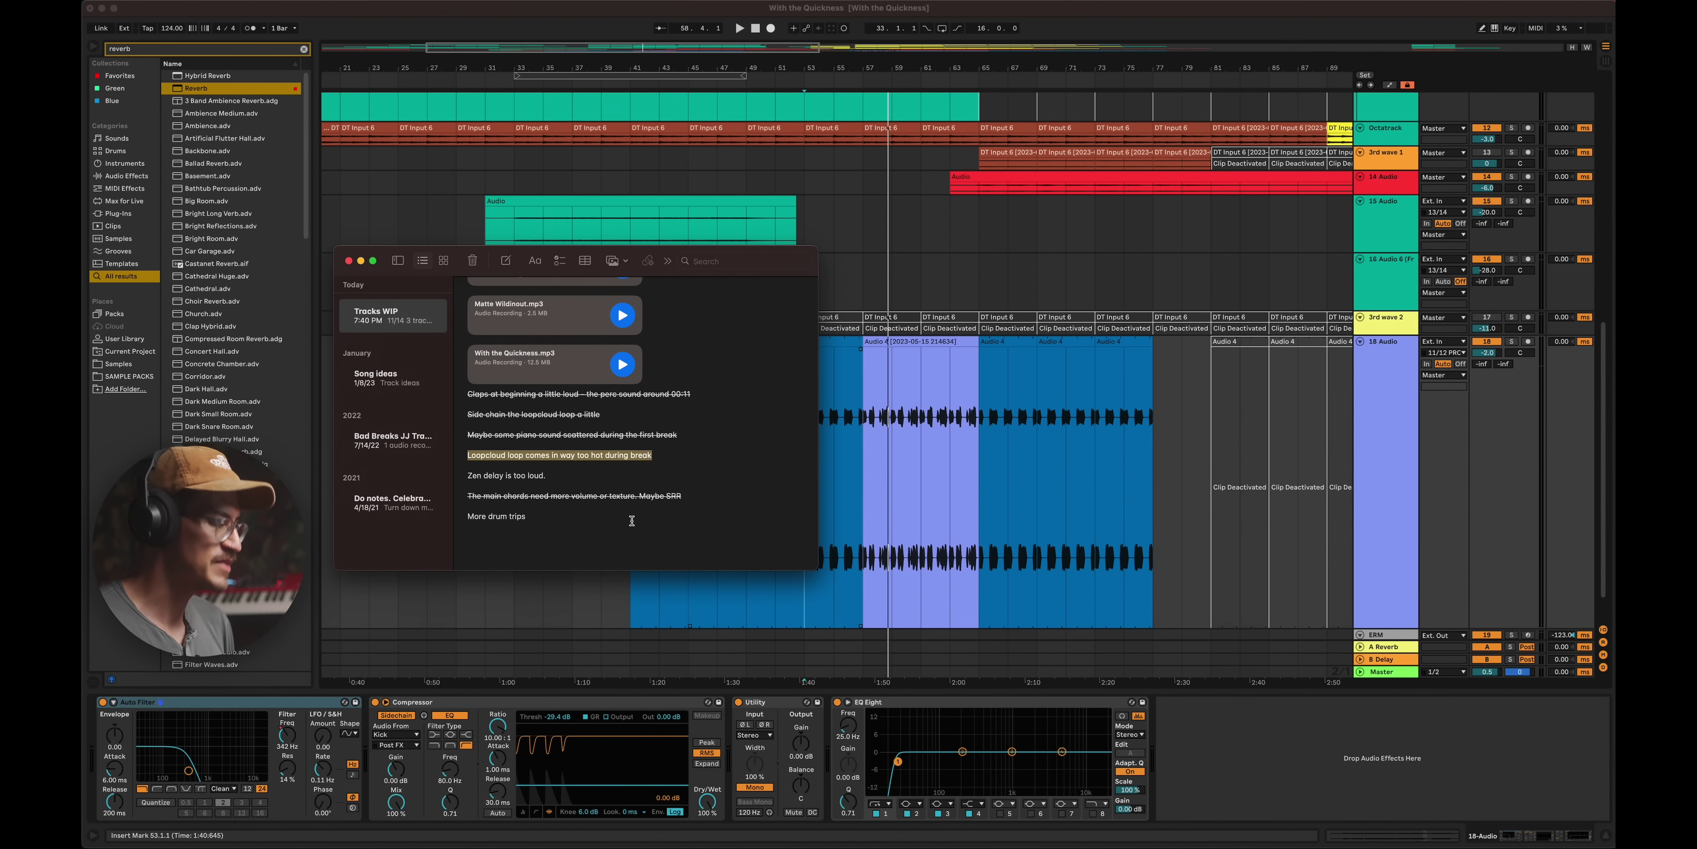
key("Right")
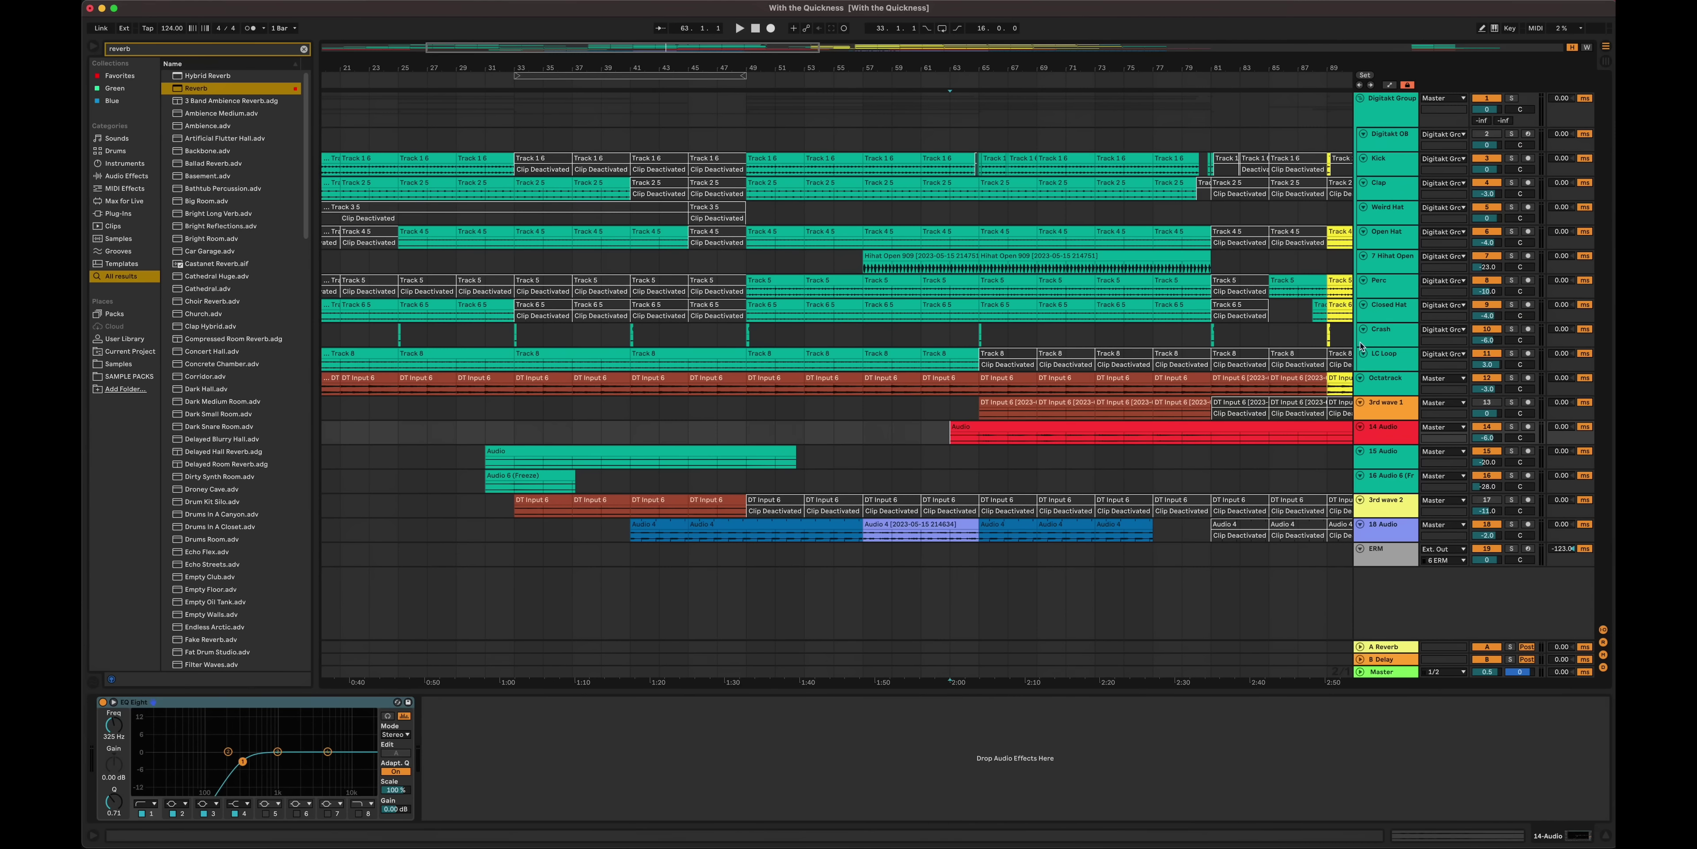
- Enlarge the 3rd wave 1 and 14 Audio tracks, and solo each to compare the dry part with its processed recording
left_click(1379, 431)
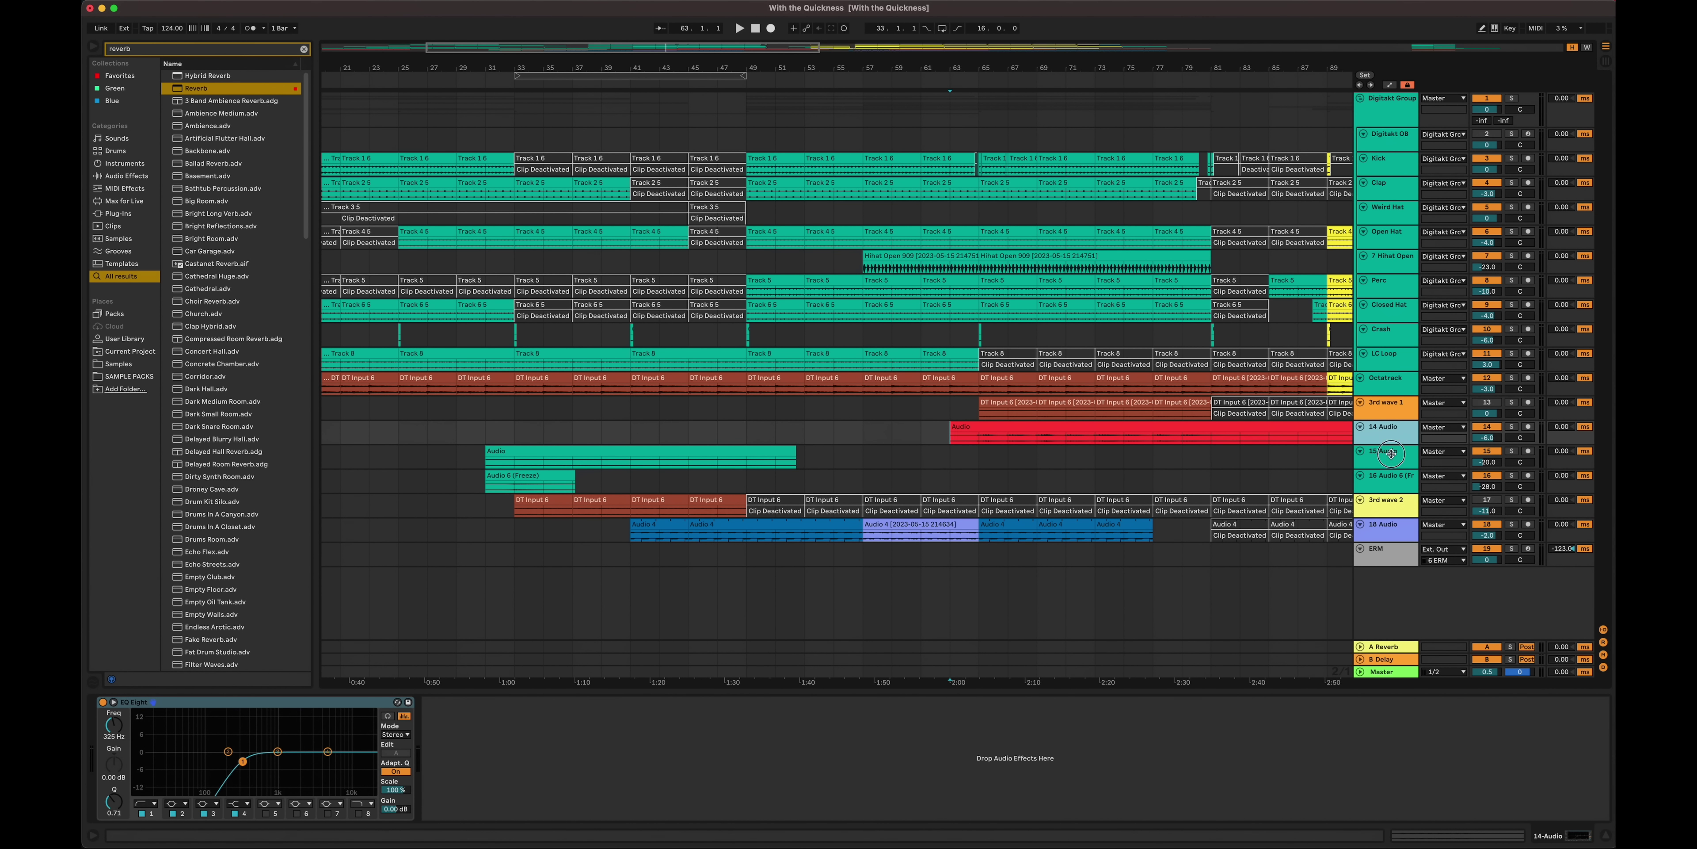
left_click_drag(1391, 454, 1390, 557)
scroll(1237, 499, "right", 1)
left_click_drag(1393, 405, 1409, 450)
left_click(1513, 388)
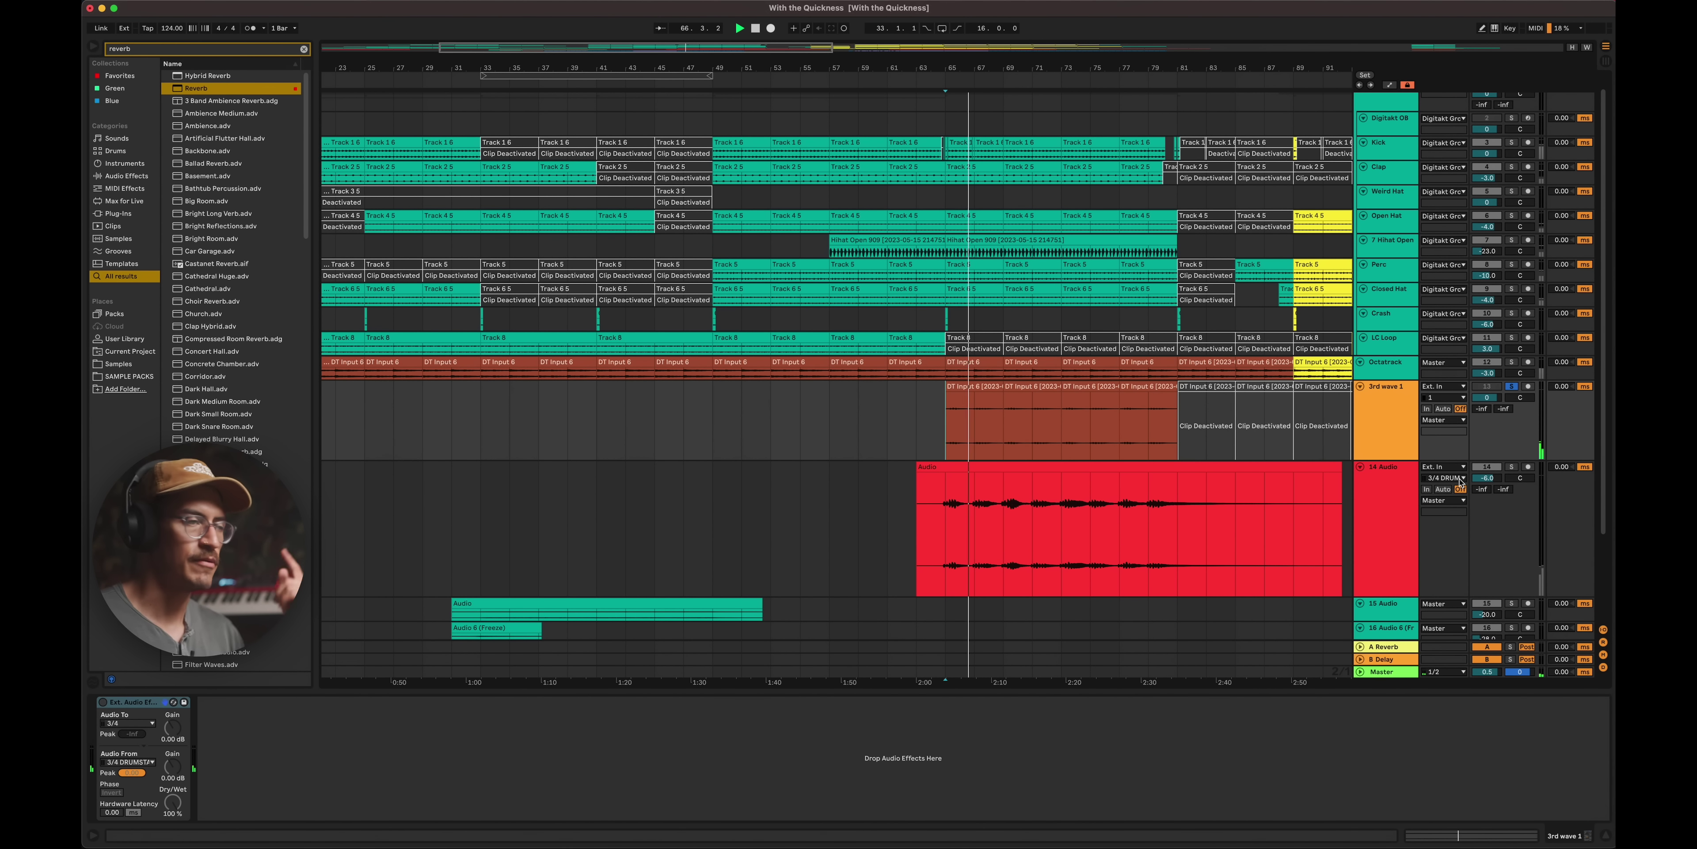
left_click(1513, 467)
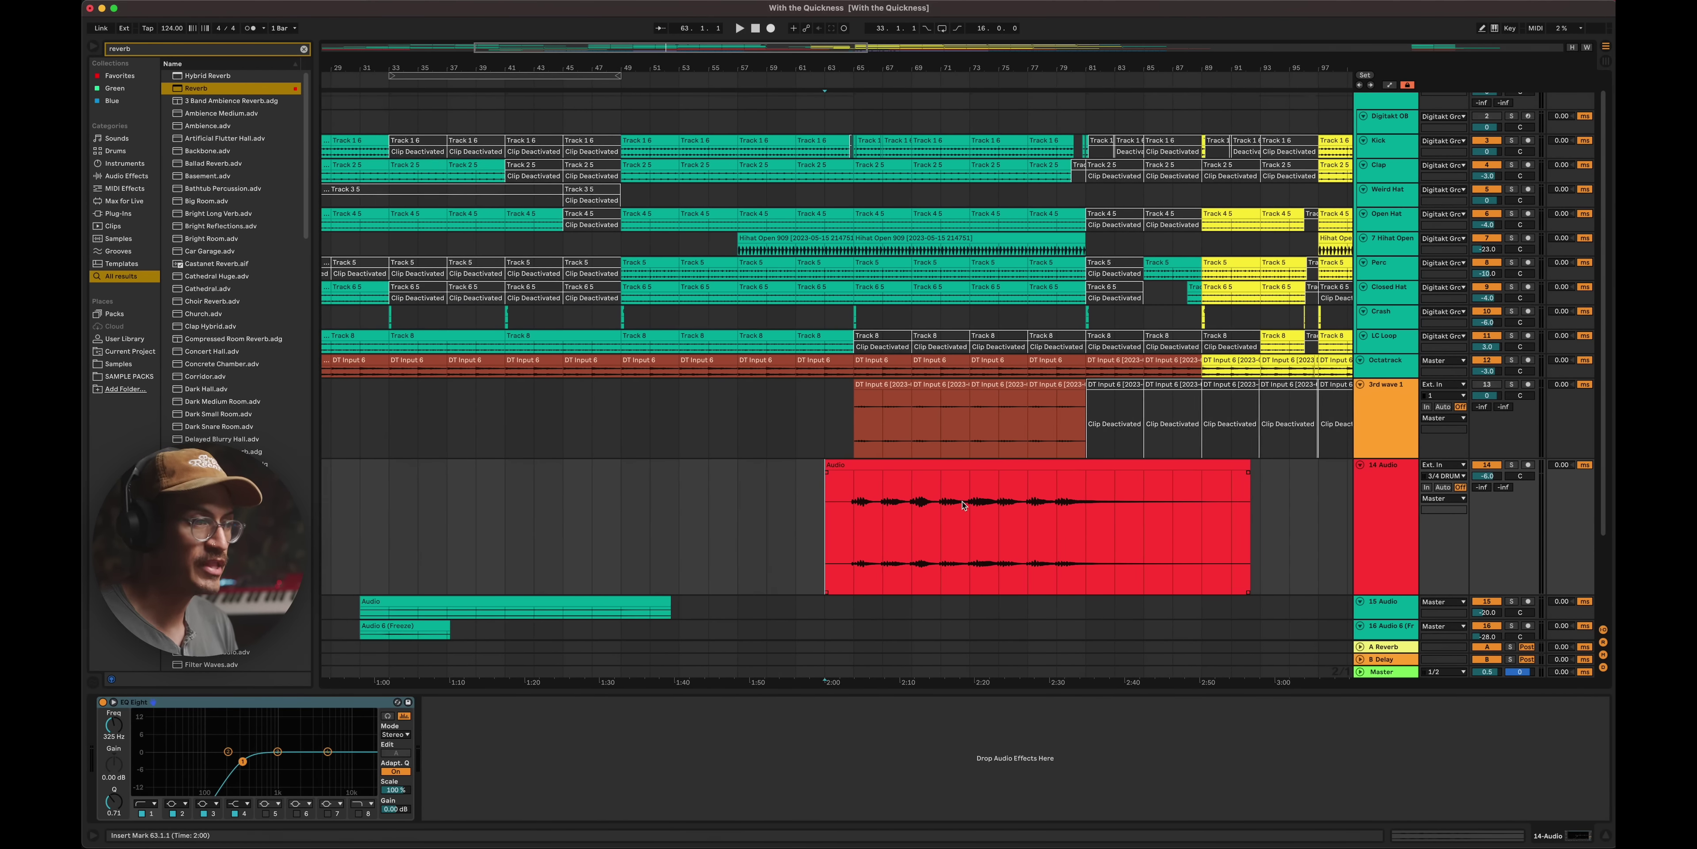
- Deactivate the 14 Audio clip starting at bar 63 and place the insert marker at bar 63
left_click(949, 468)
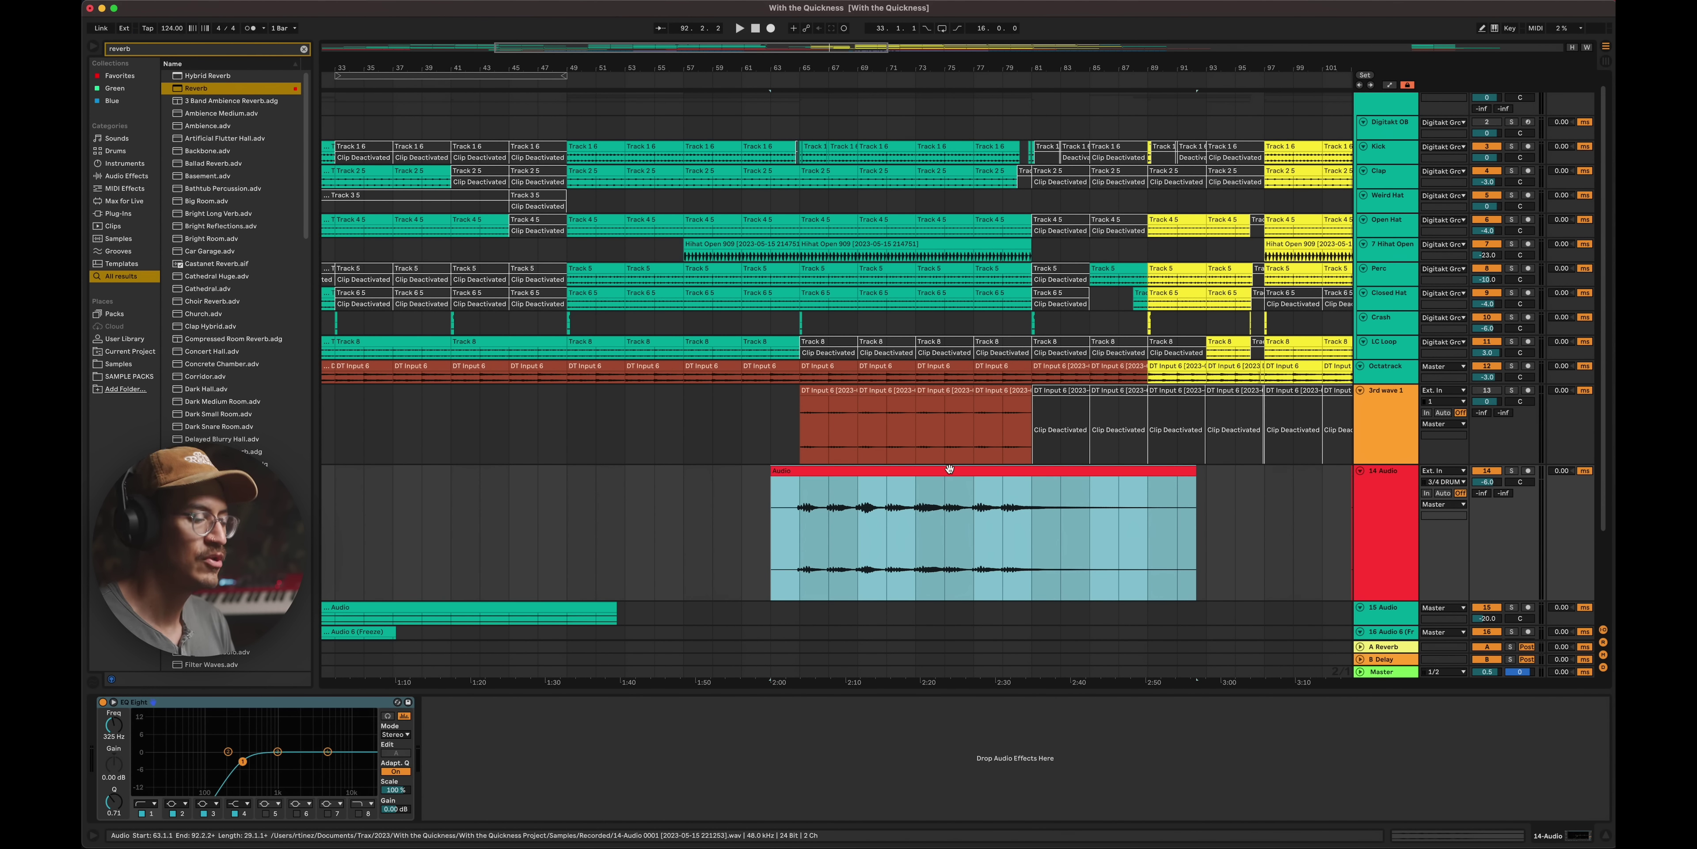
left_click(766, 519)
key("0")
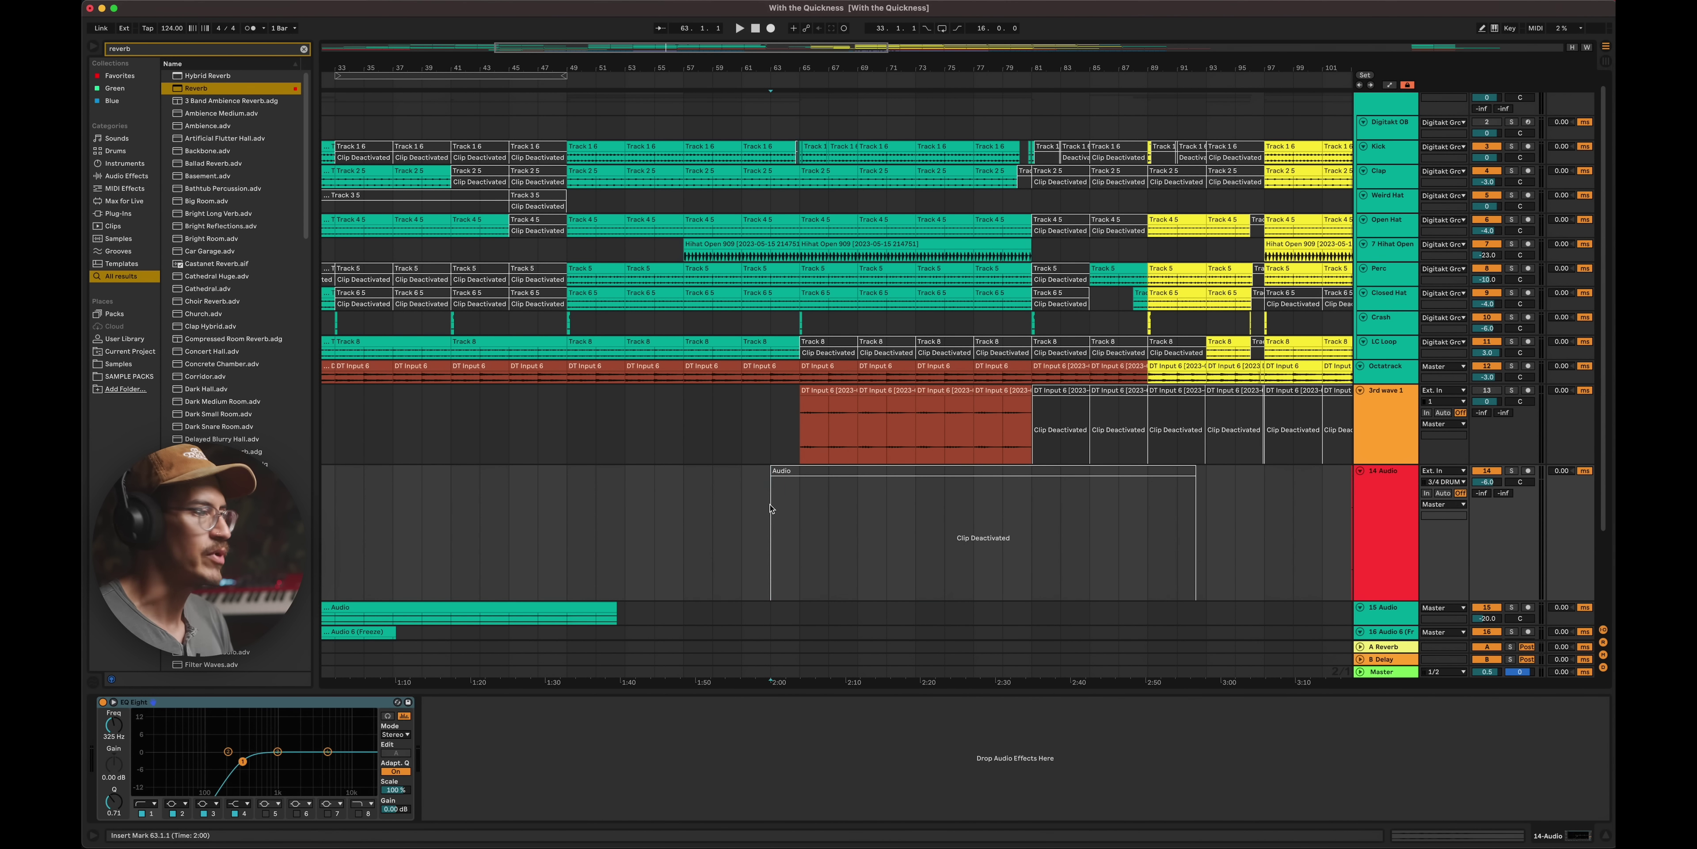
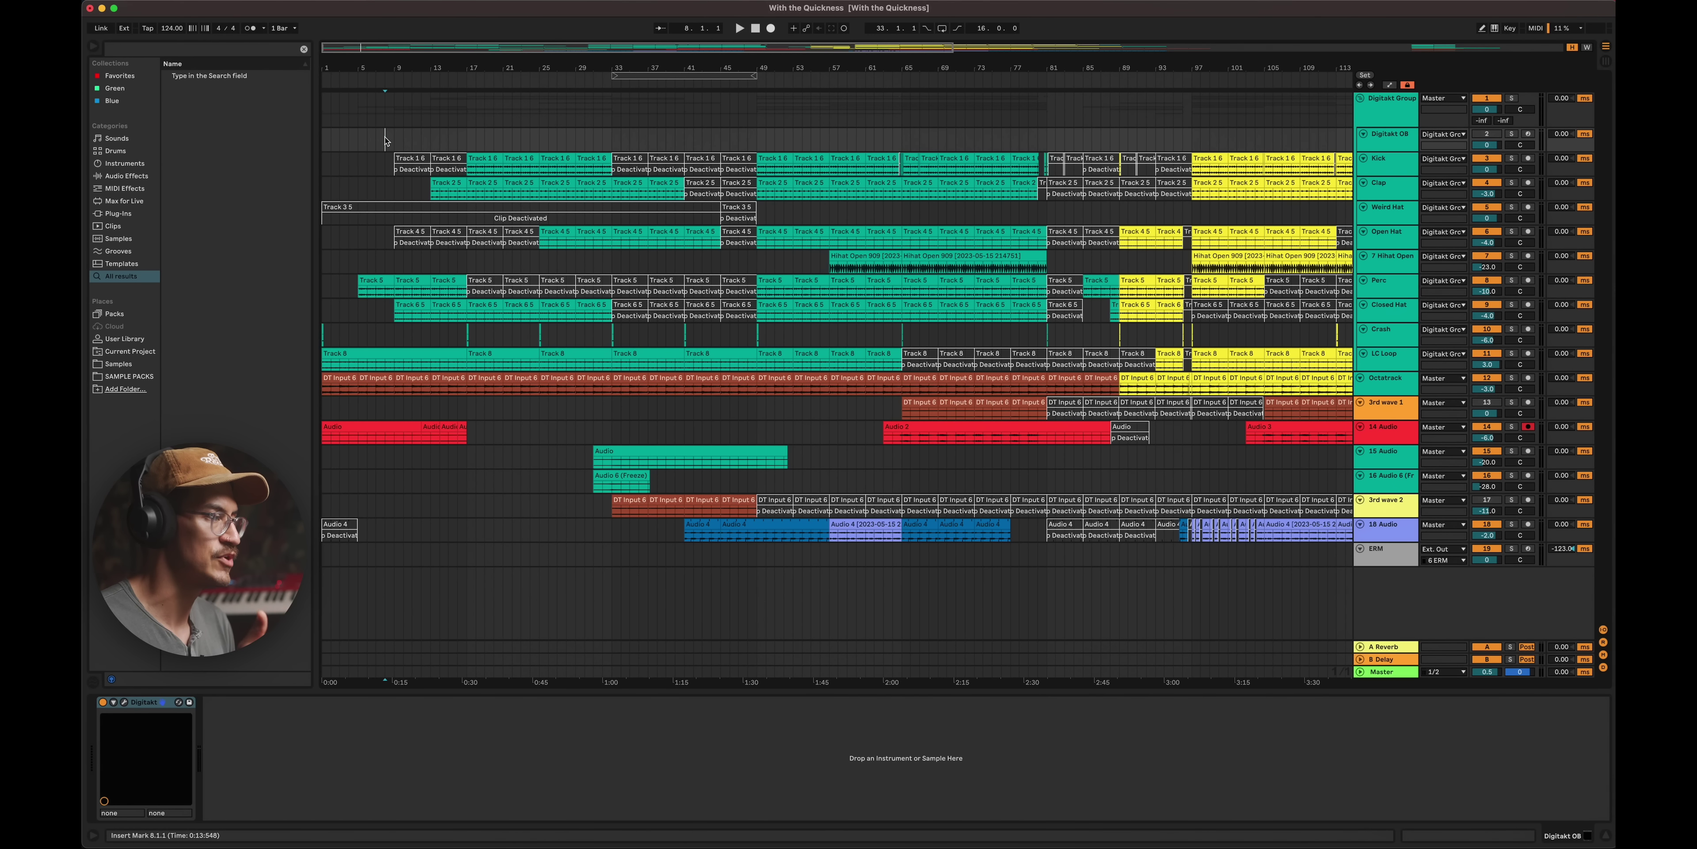
- Play the intro from bar 8, copy the start of the Closed Hat clip to just before bar 9, and reverse the copied slice
key("space")
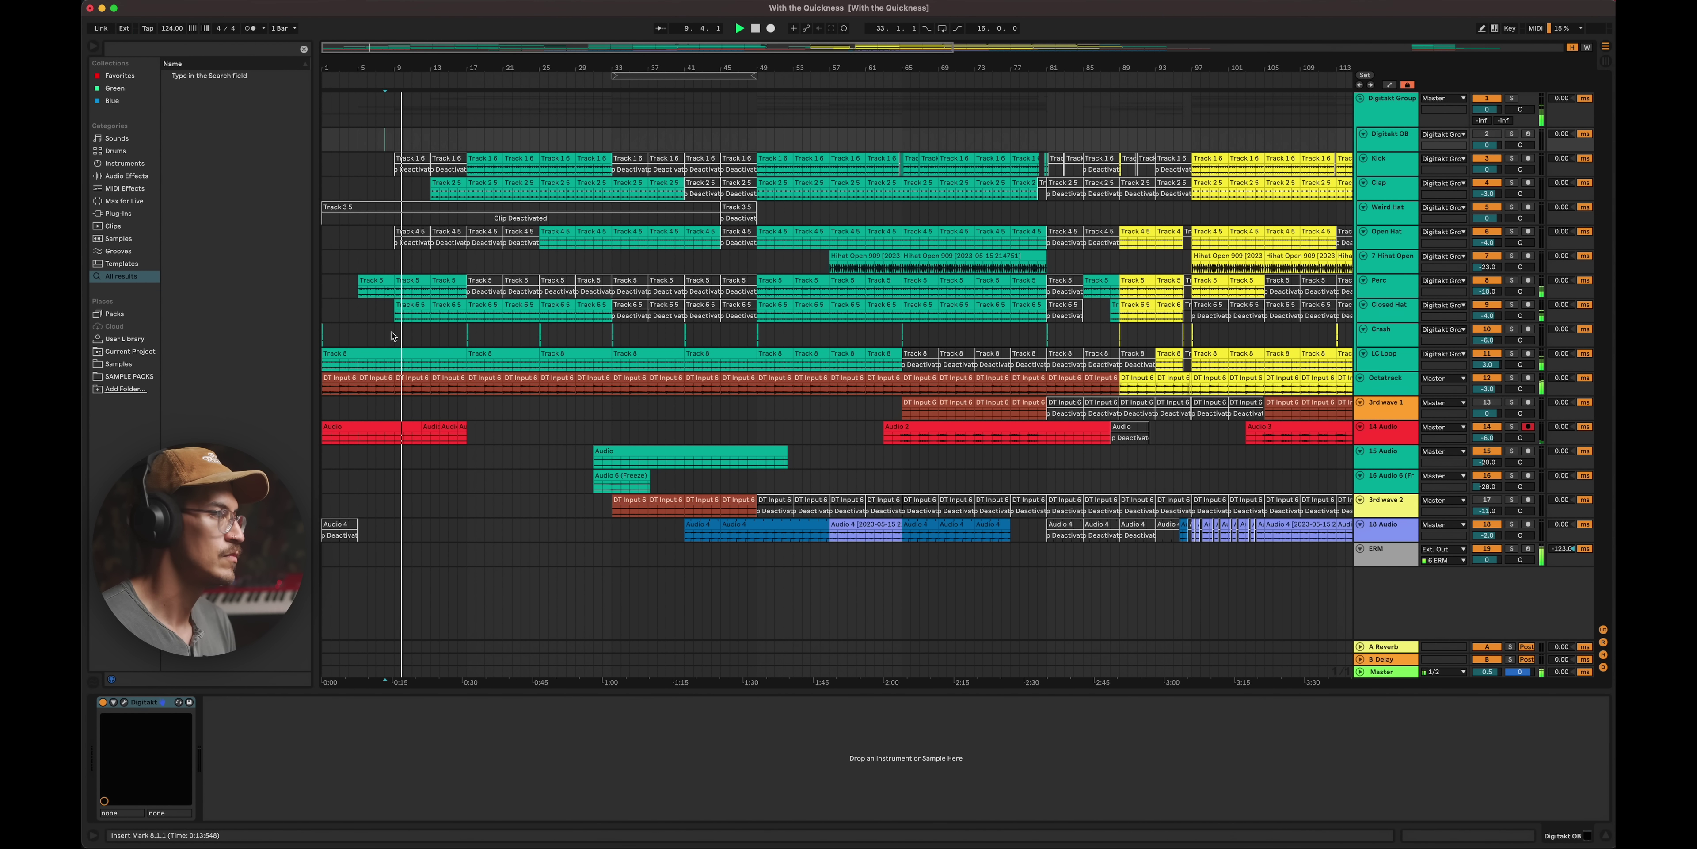
left_click(393, 300)
key("z")
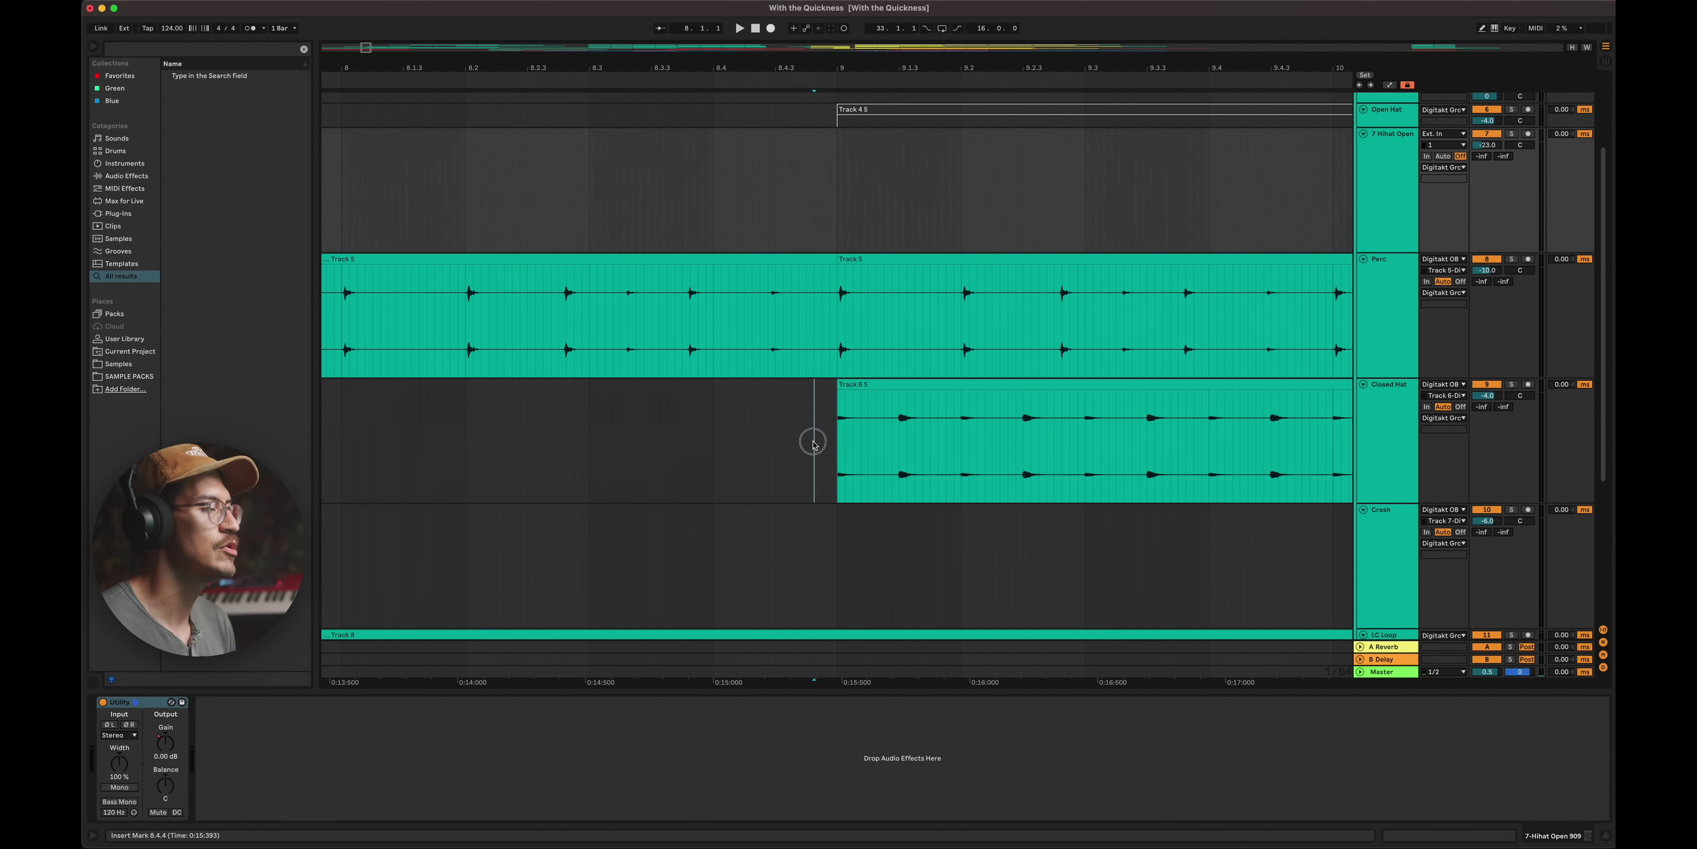
left_click(876, 450)
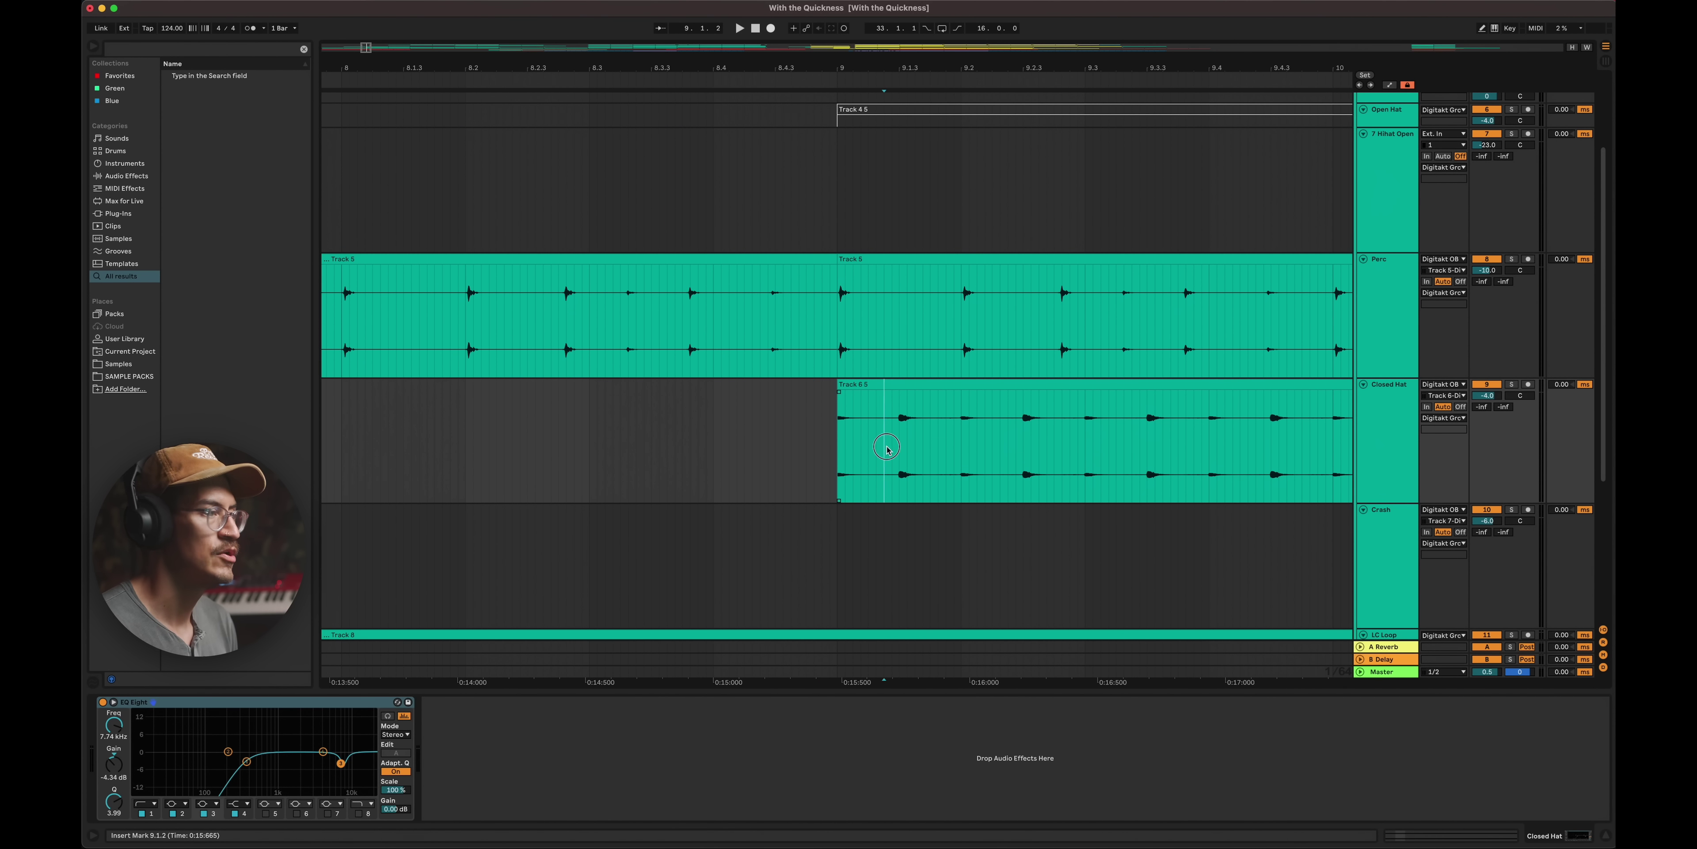
left_click_drag(878, 425, 816, 385)
key("r")
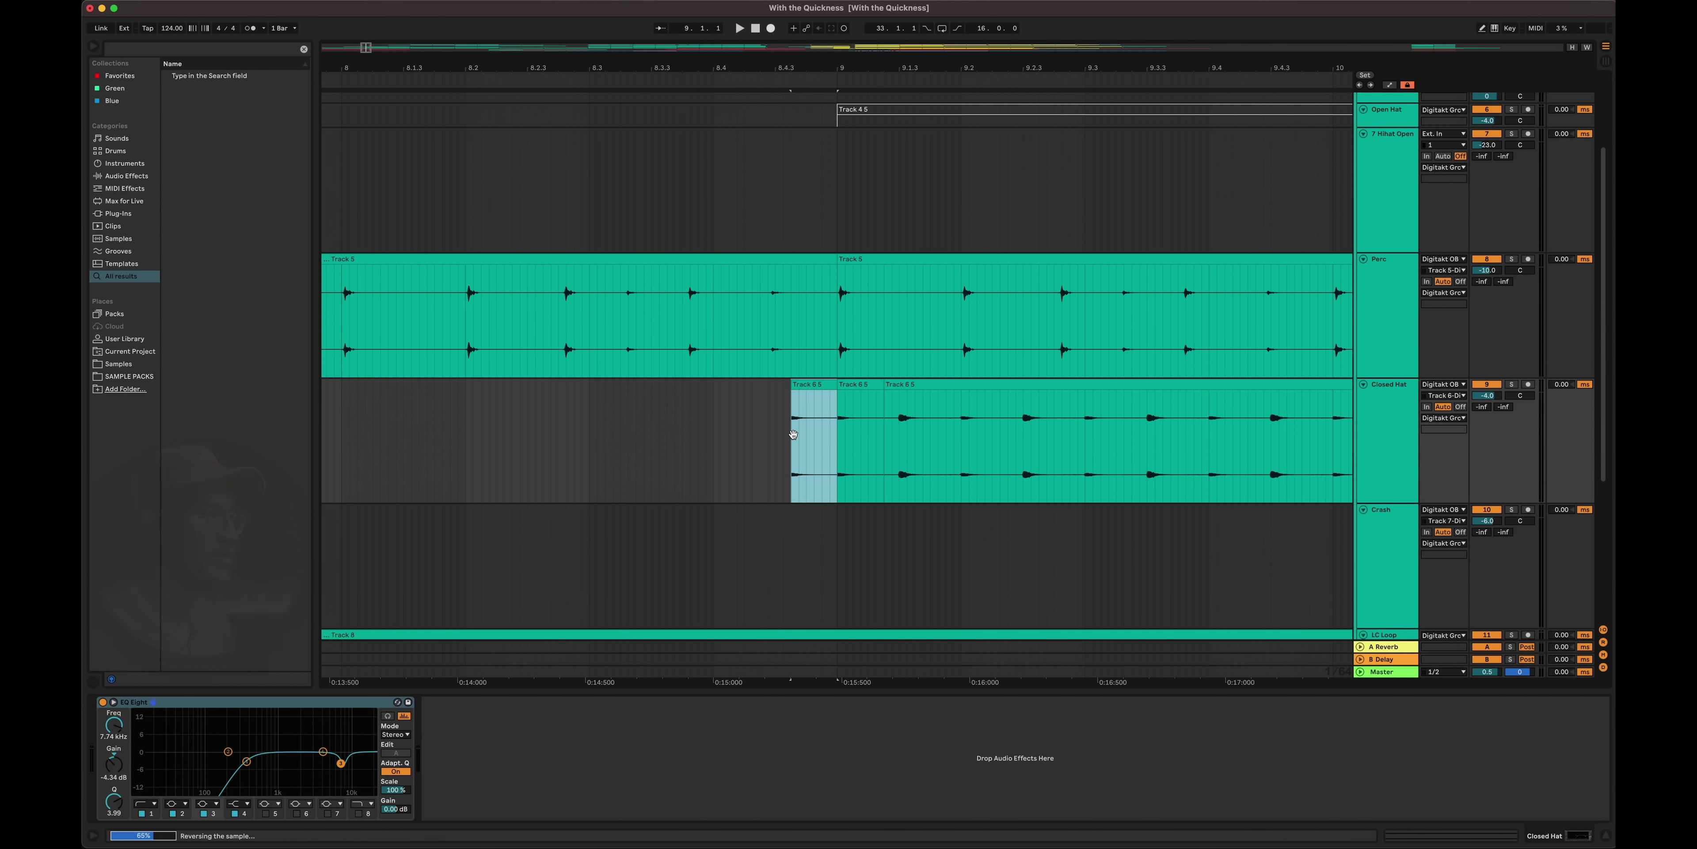
- Examine the join between the reversed Closed Hat slice and the clip that starts at bar 9
left_click_drag(769, 451, 871, 452)
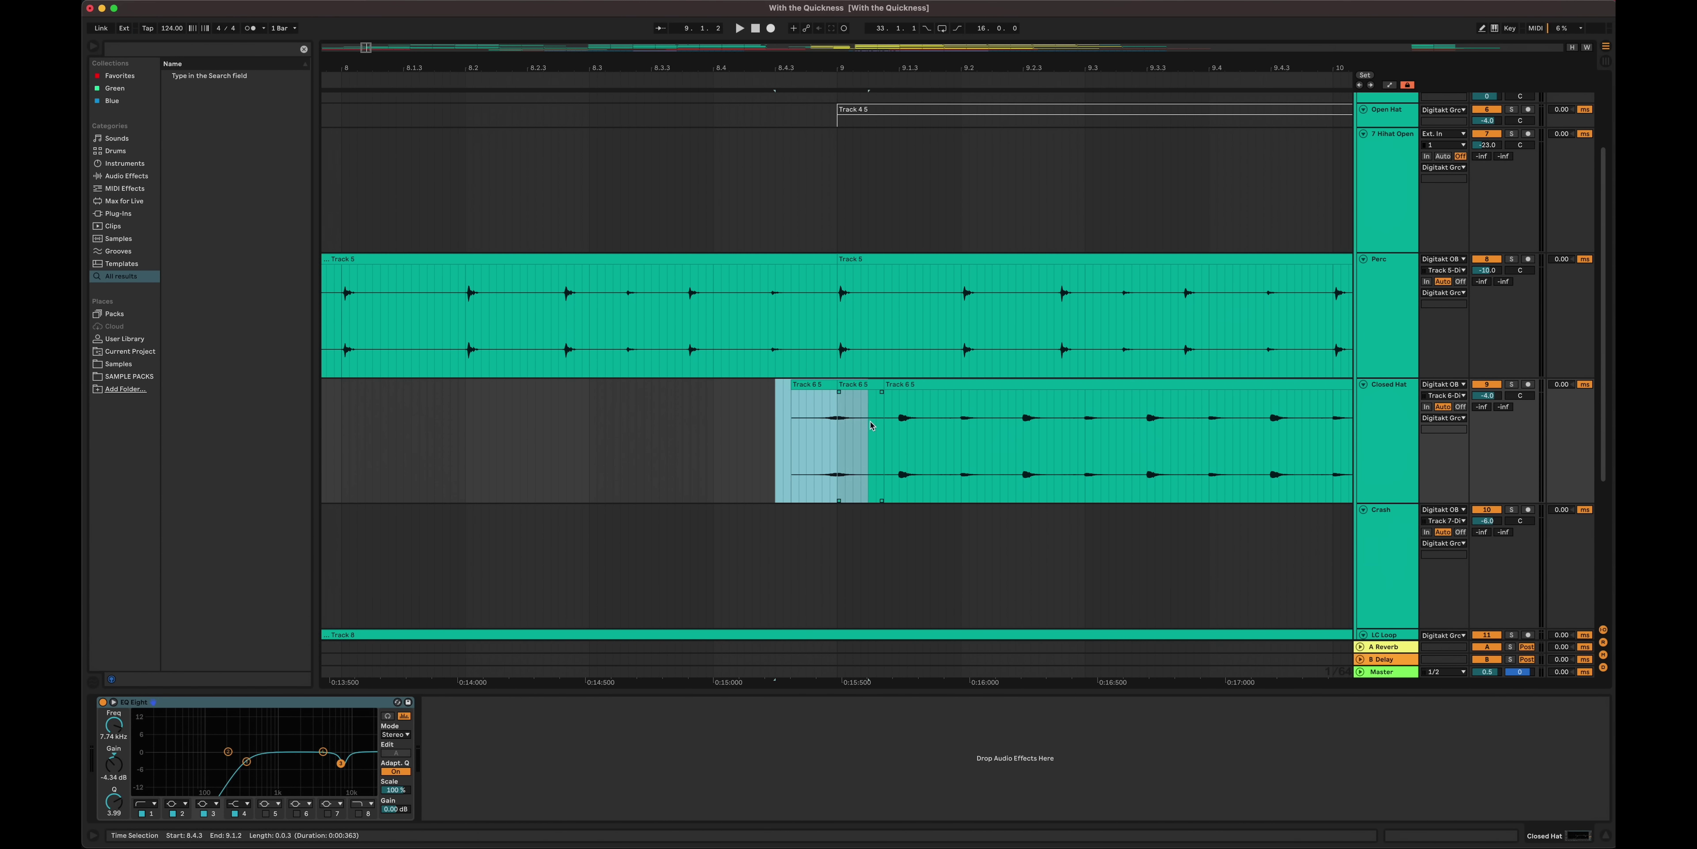
key("z")
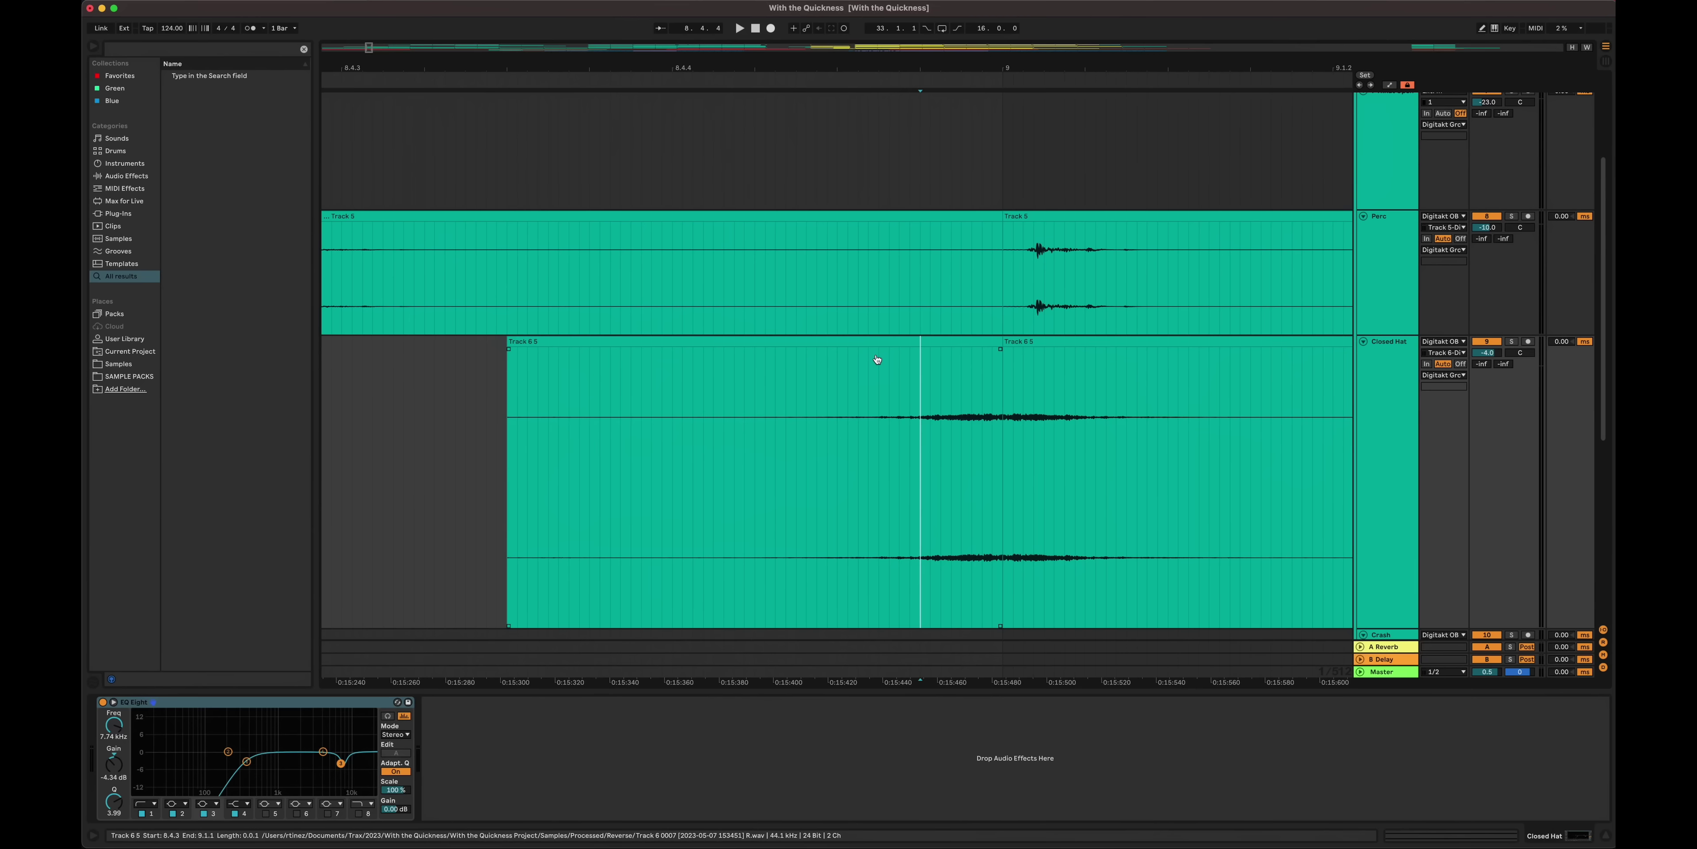
left_click(878, 355)
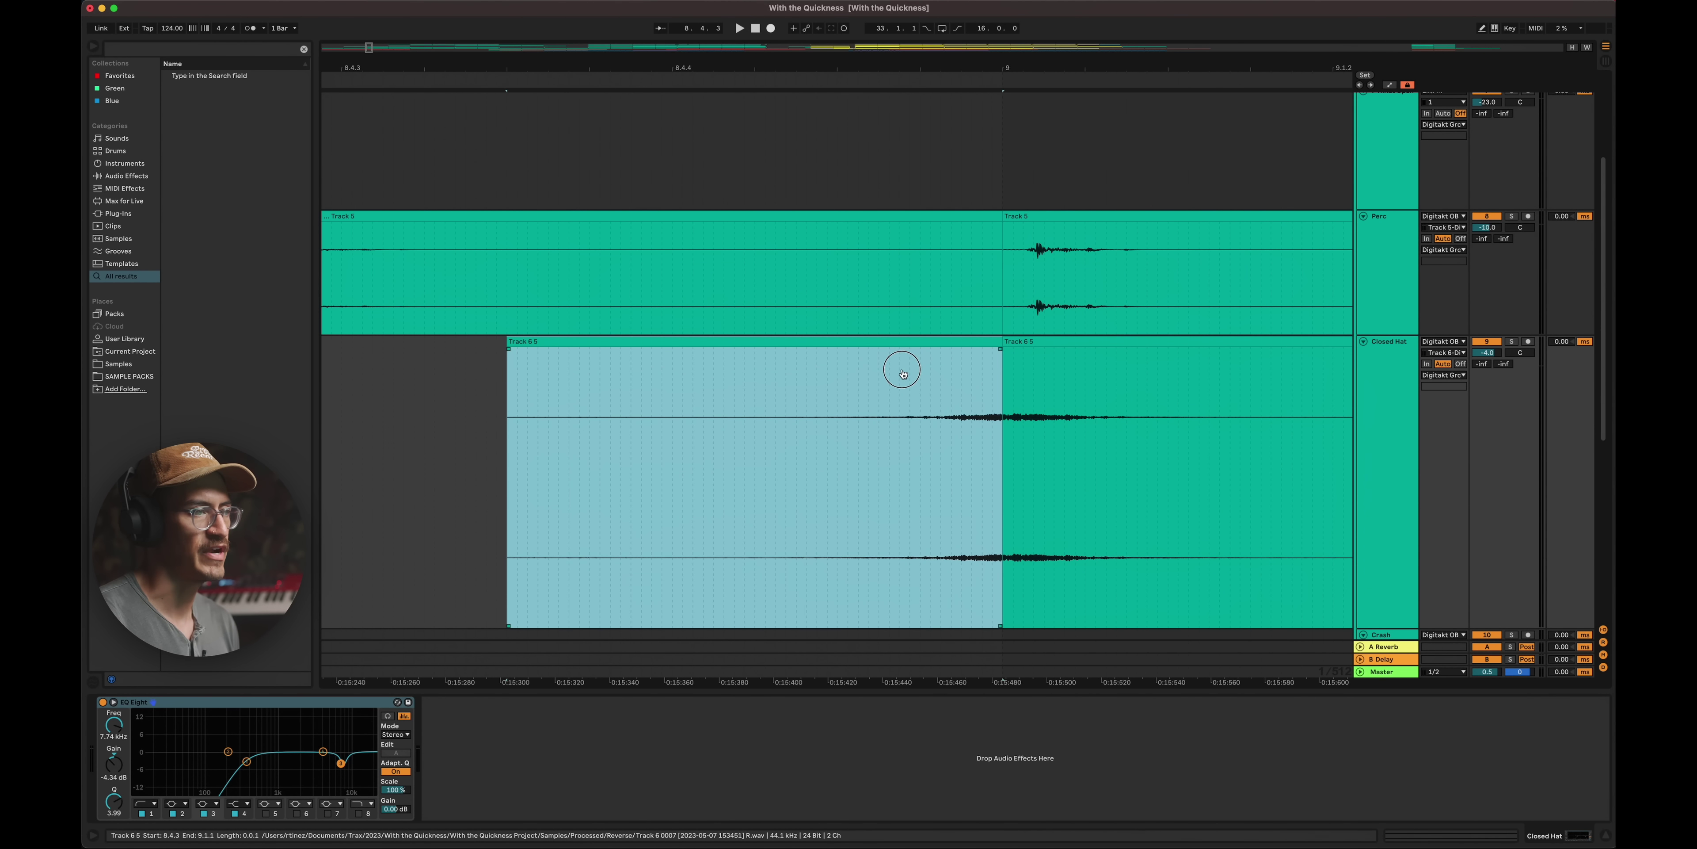
left_click(903, 373)
left_click(495, 412)
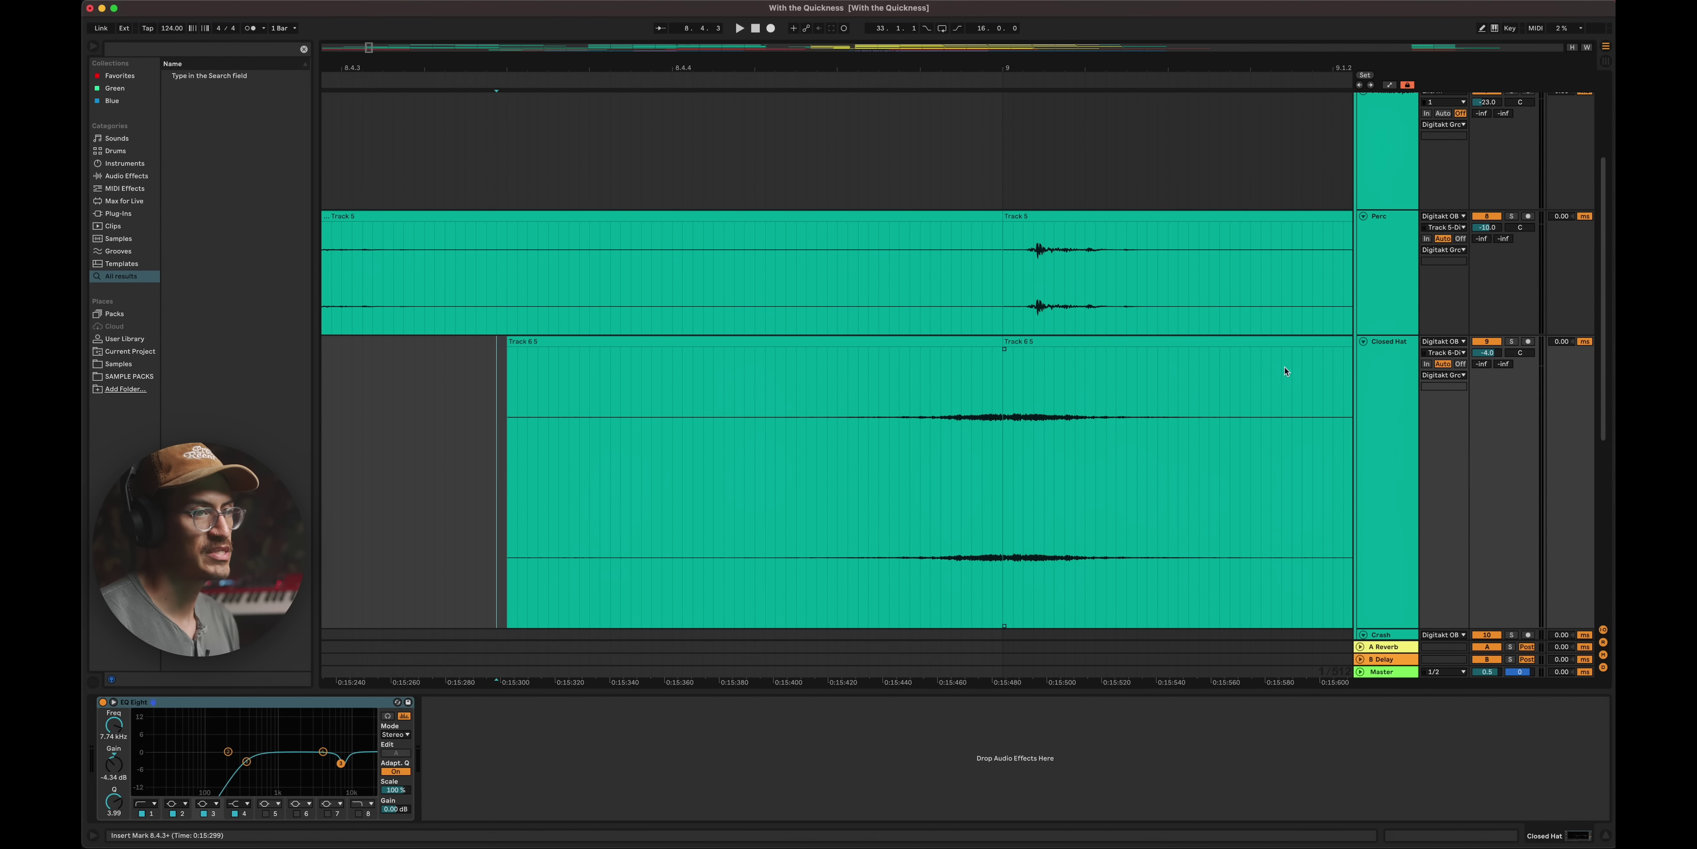
- Compare the soloed Closed Hat entry at bar 9 with the reversed slice deactivated and active, leaving it active and the track unsoloed
left_click(950, 343)
key("0")
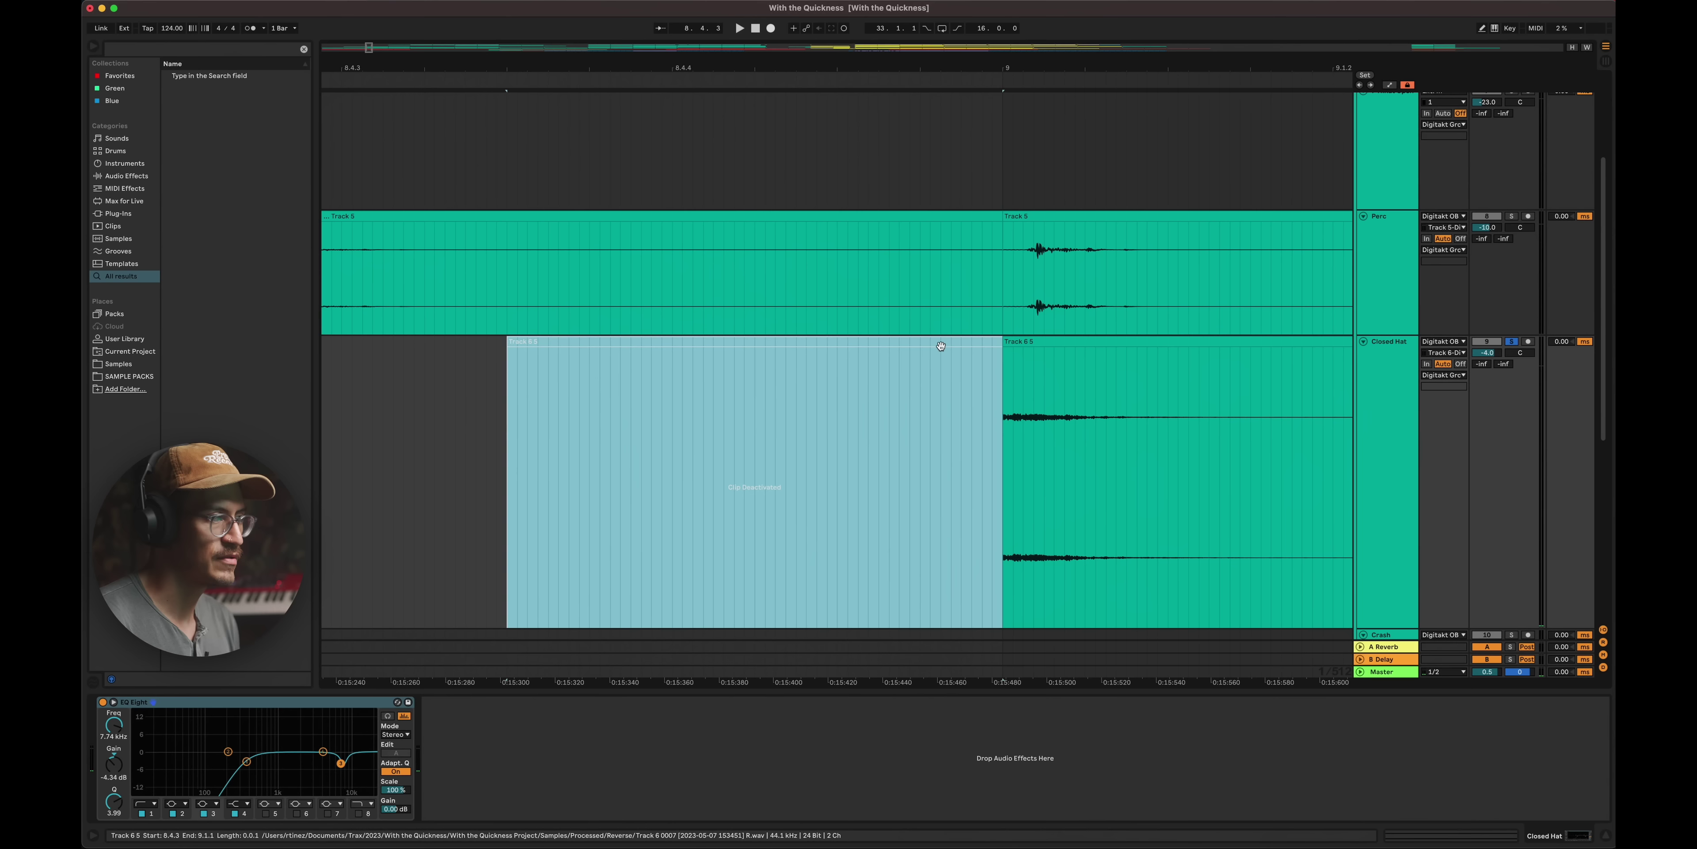
key("space")
key("0")
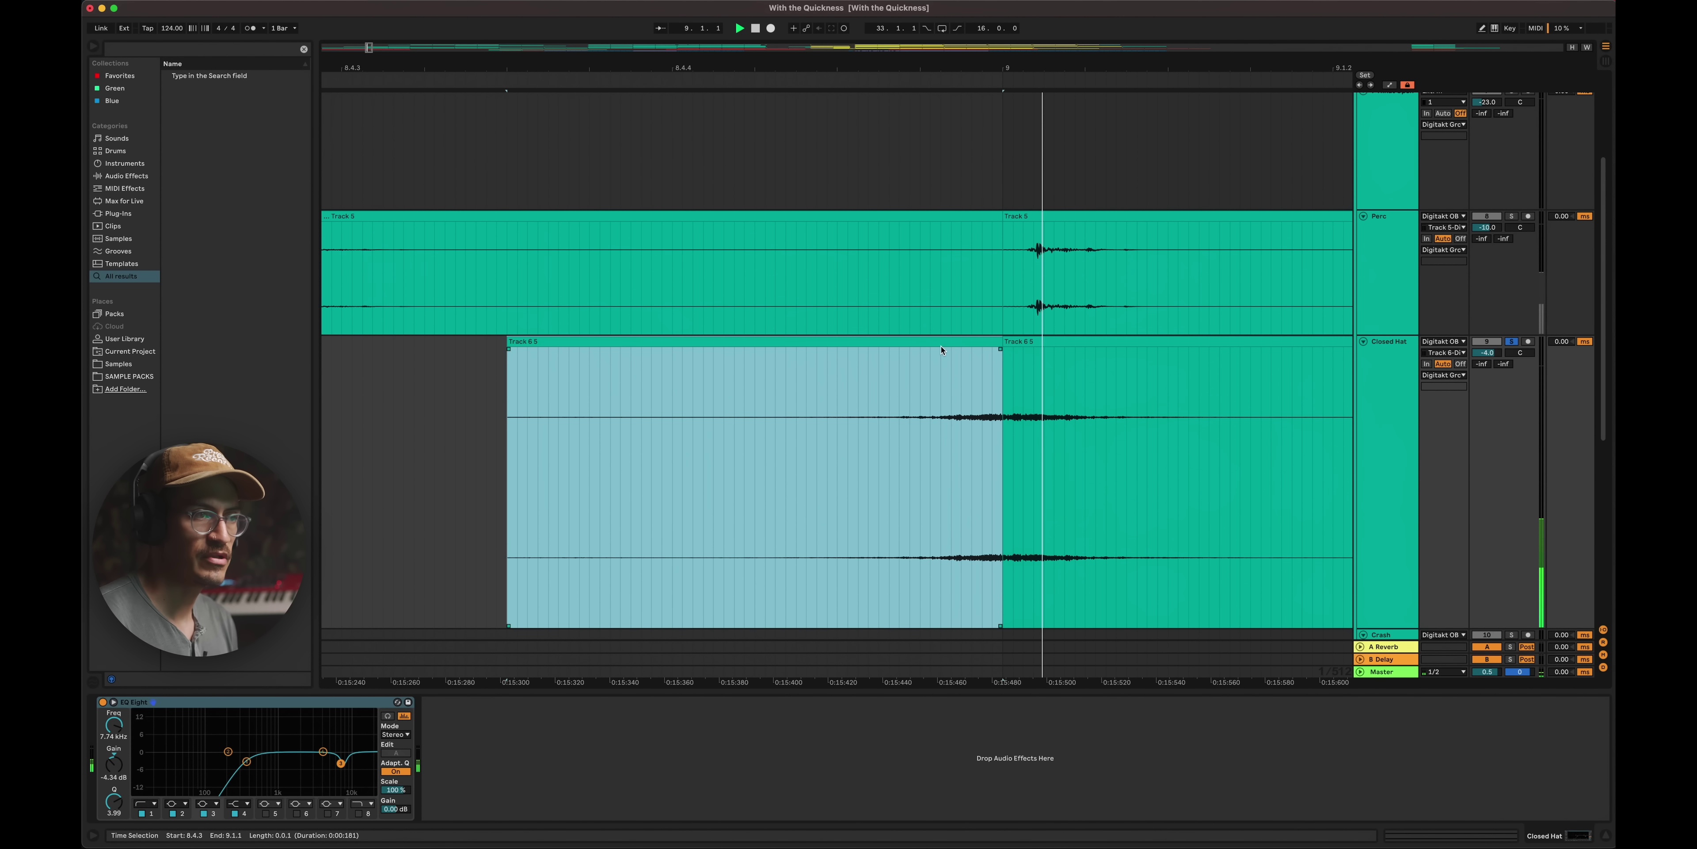
left_click(1515, 341)
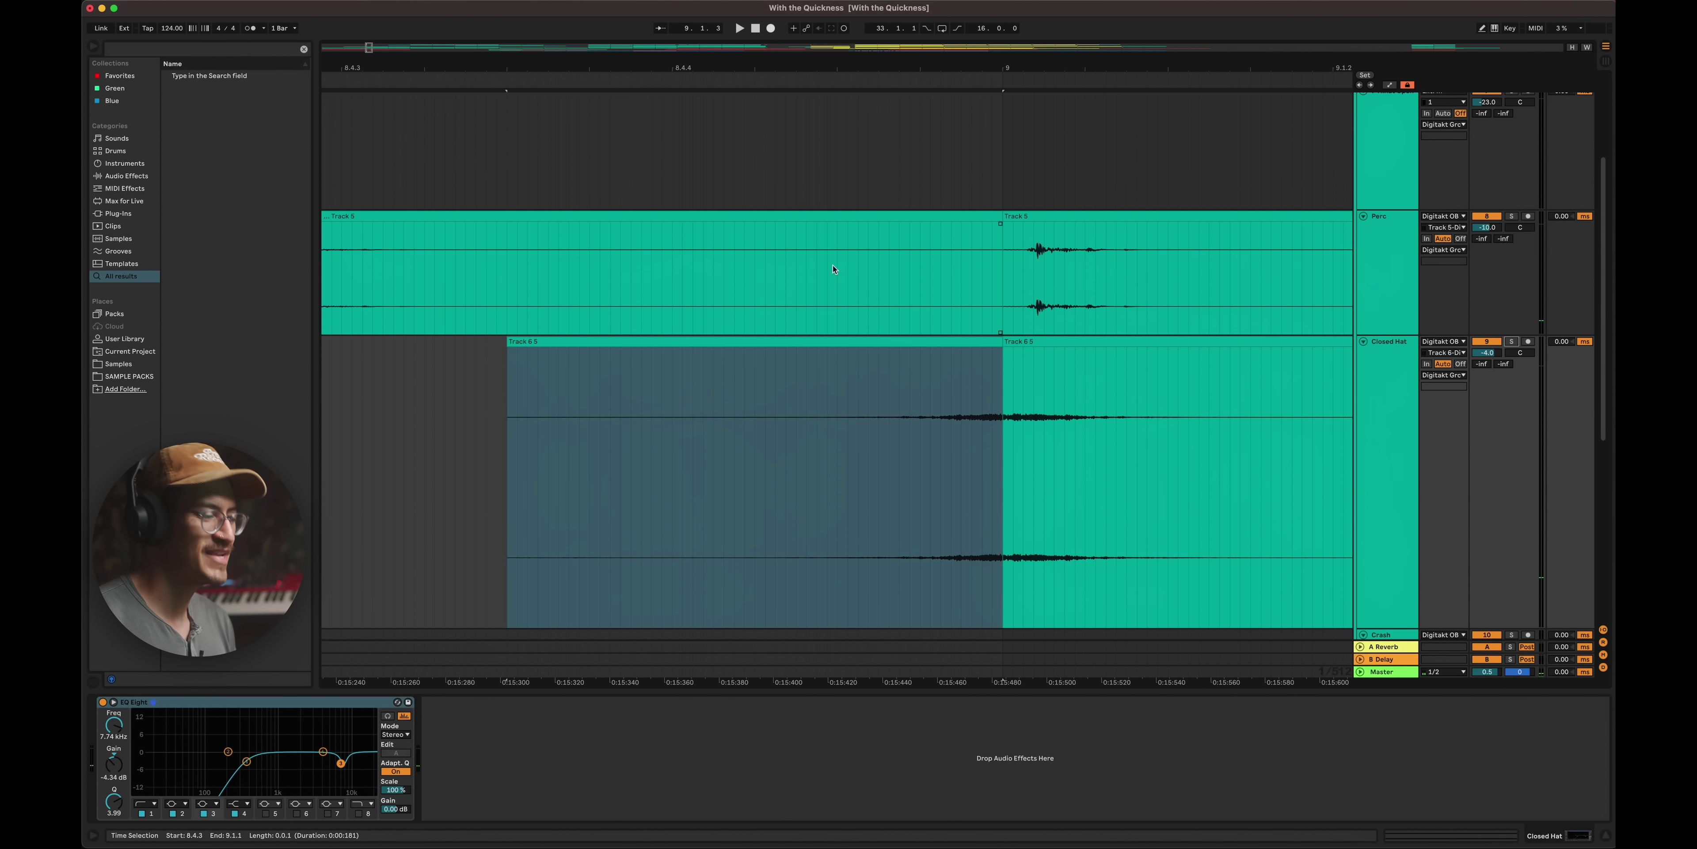
- Play the arrangement from 7.4.4 through bar 9 to hear the reversed Closed Hat lead-in with the other tracks
key("x")
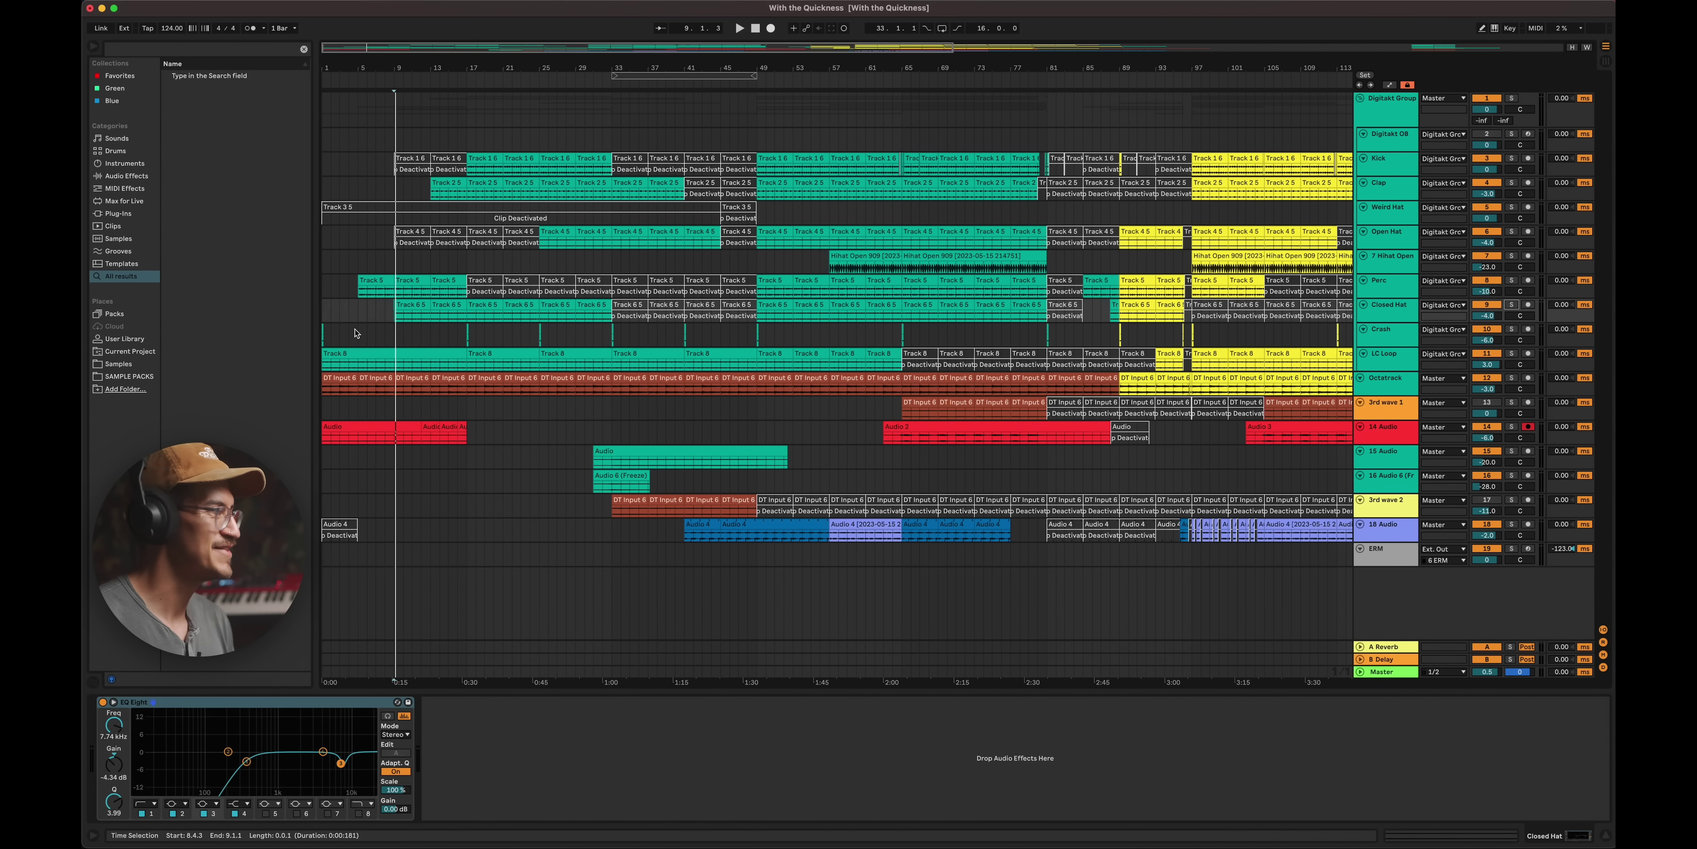
left_click_drag(356, 333, 450, 224)
key("z")
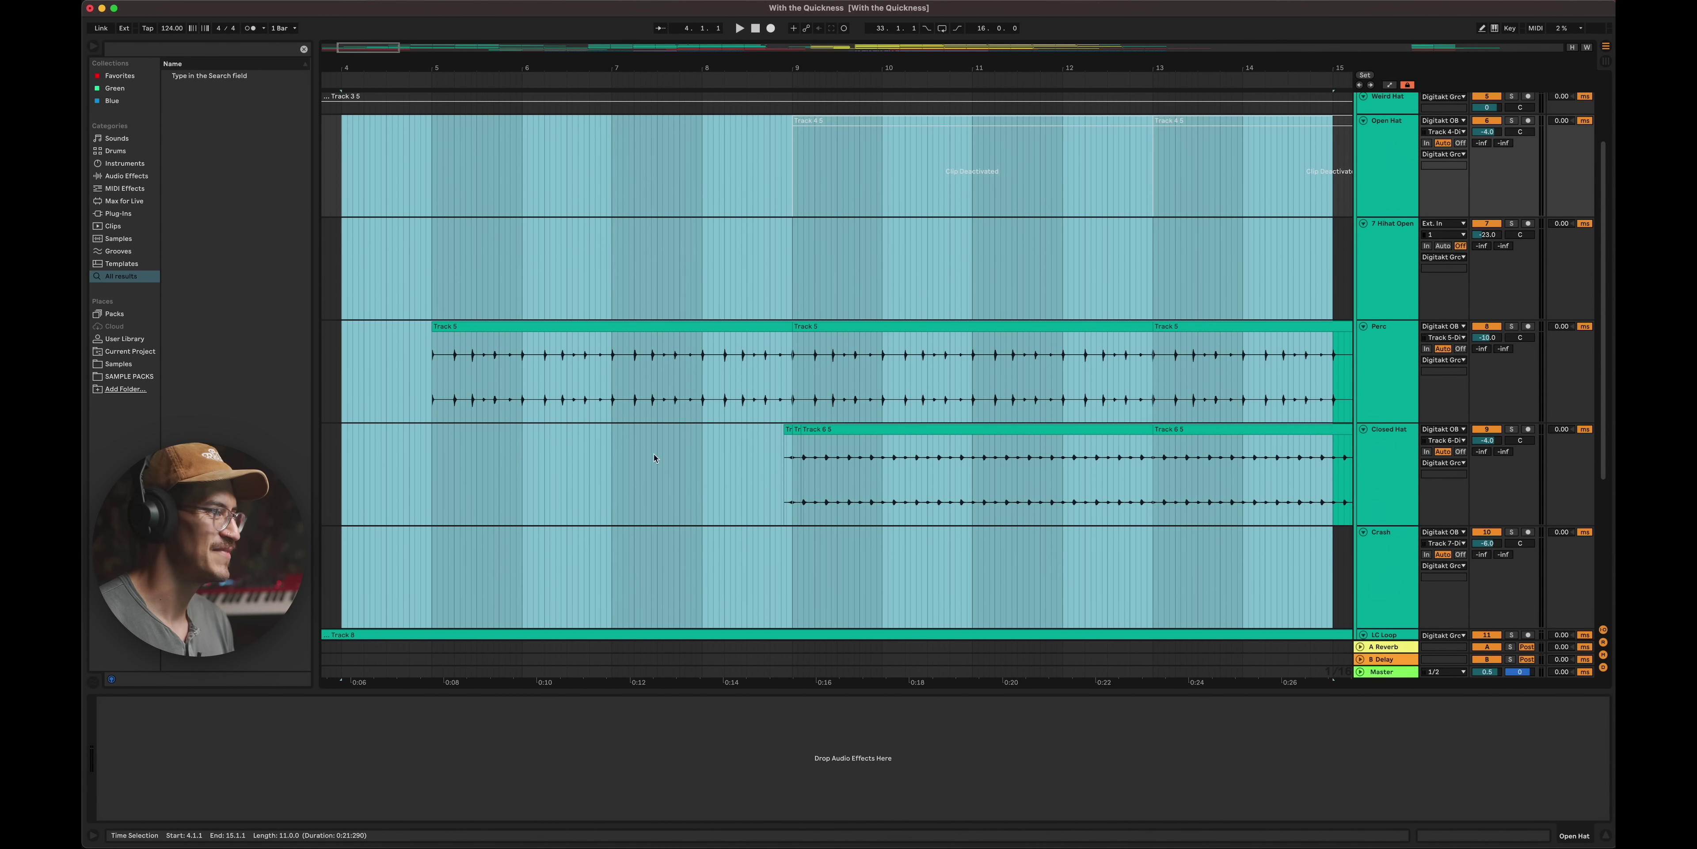
left_click(698, 487)
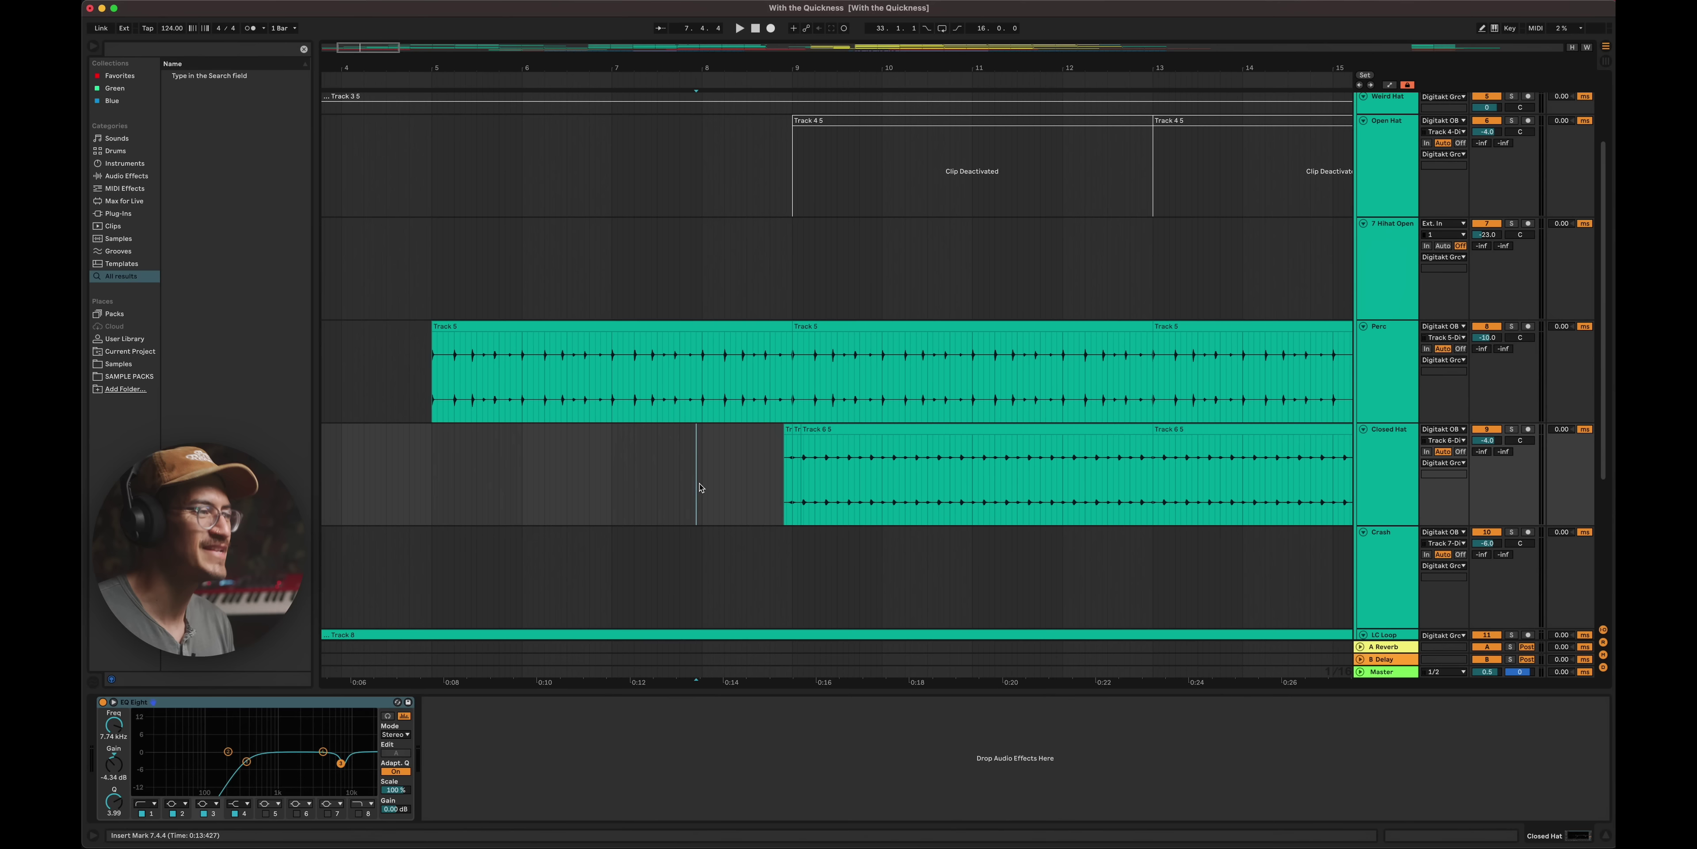
key("space")
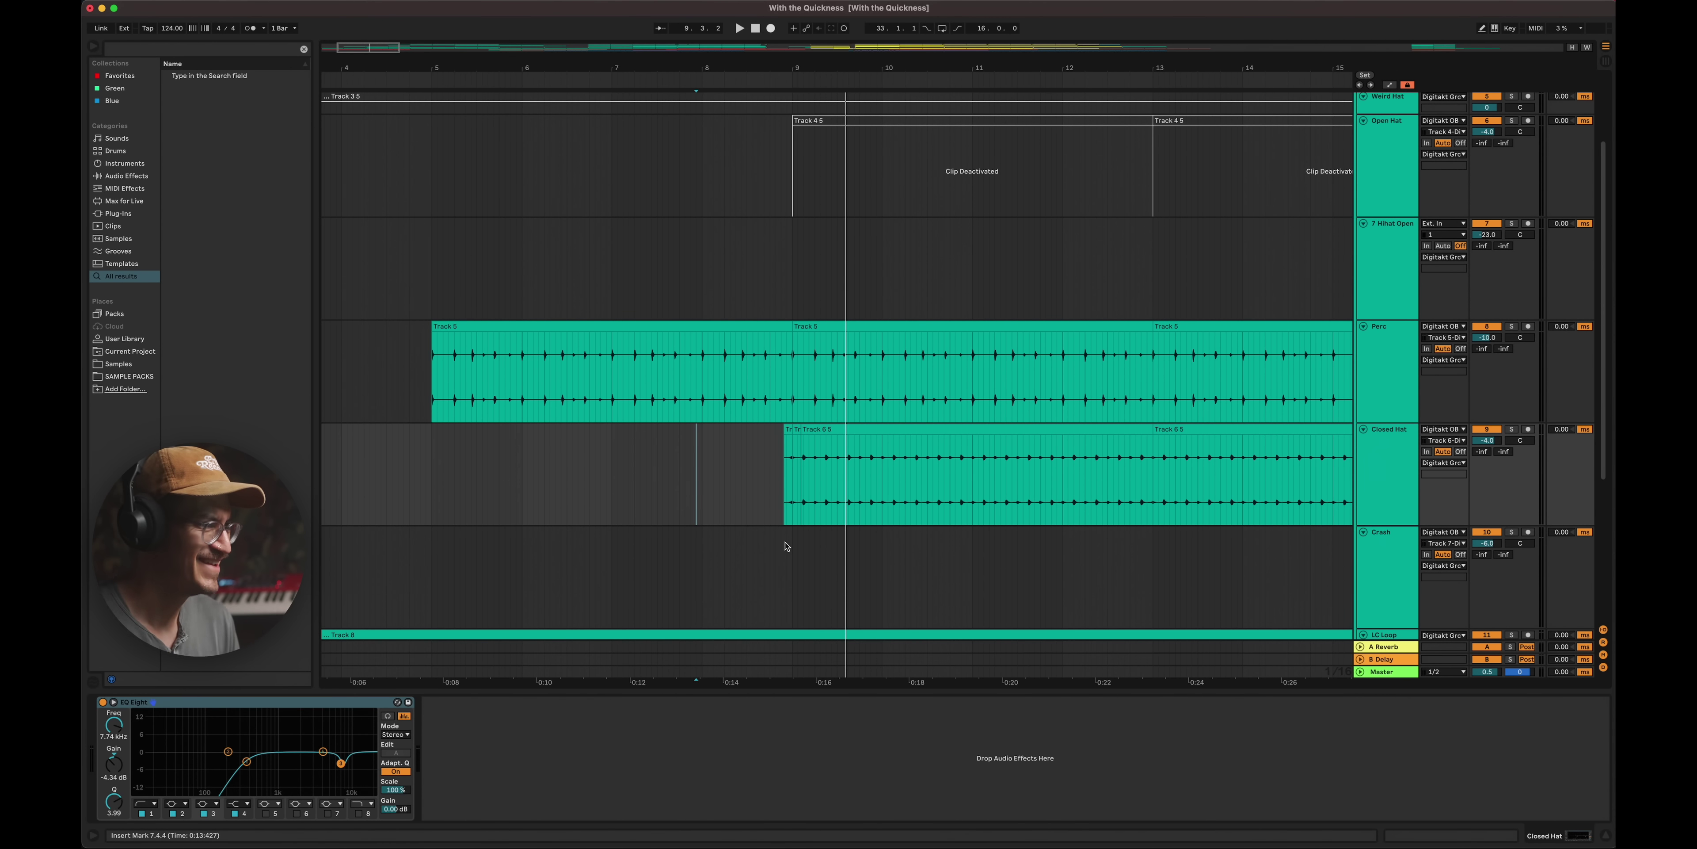
- Listen to the Closed Hat entrance around bar 9, including the short reversed clip just before it
key("space")
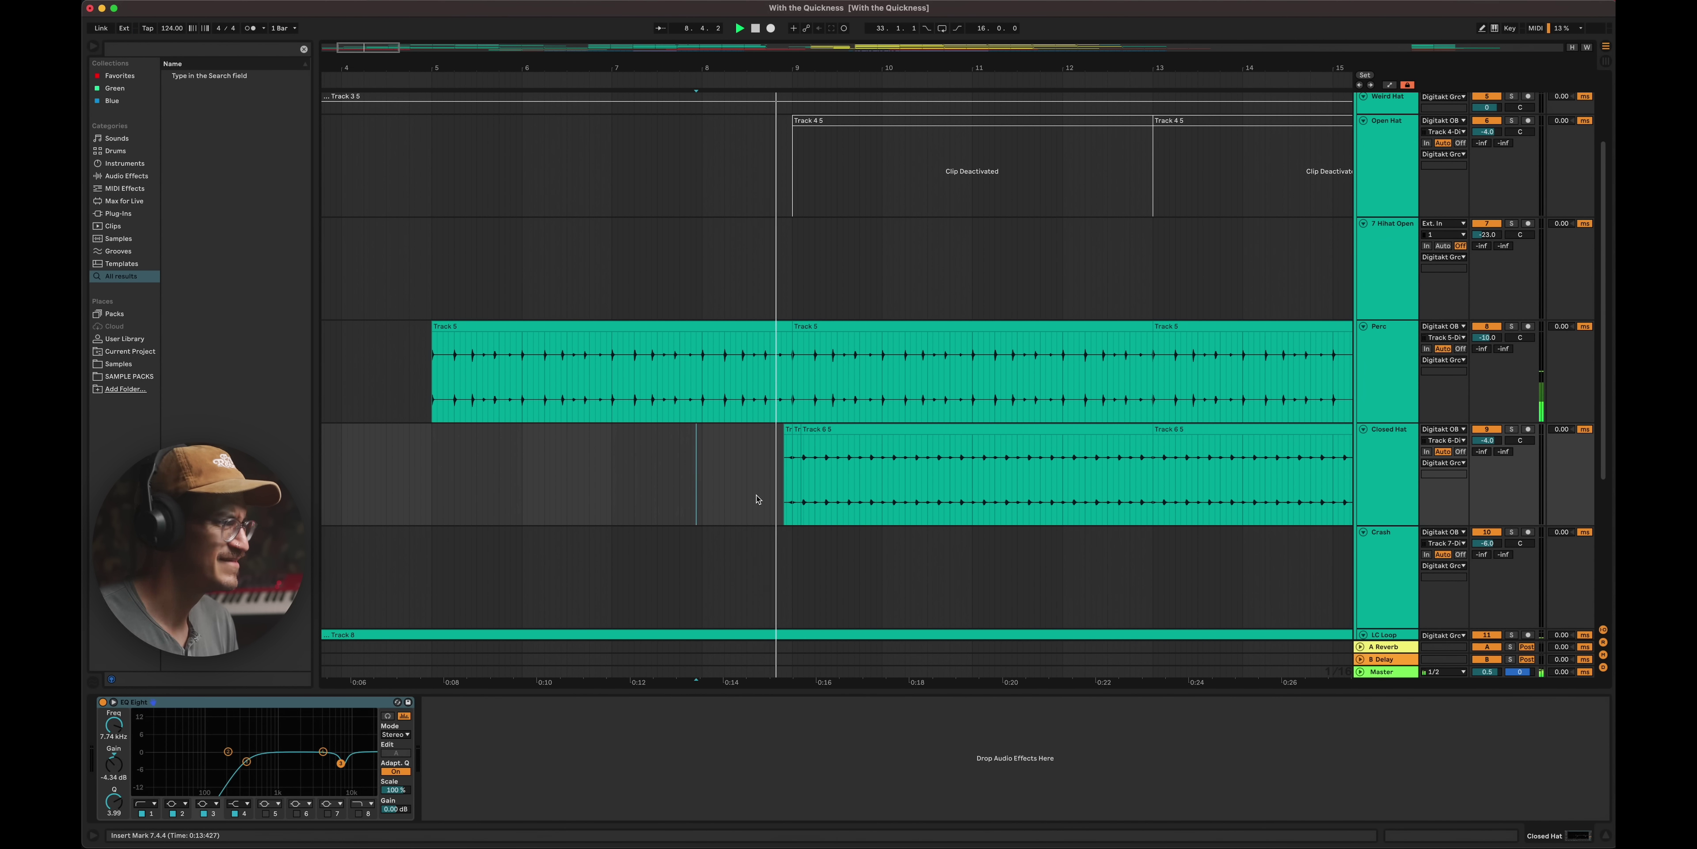
key("space")
left_click_drag(758, 499, 822, 405)
left_click(786, 429)
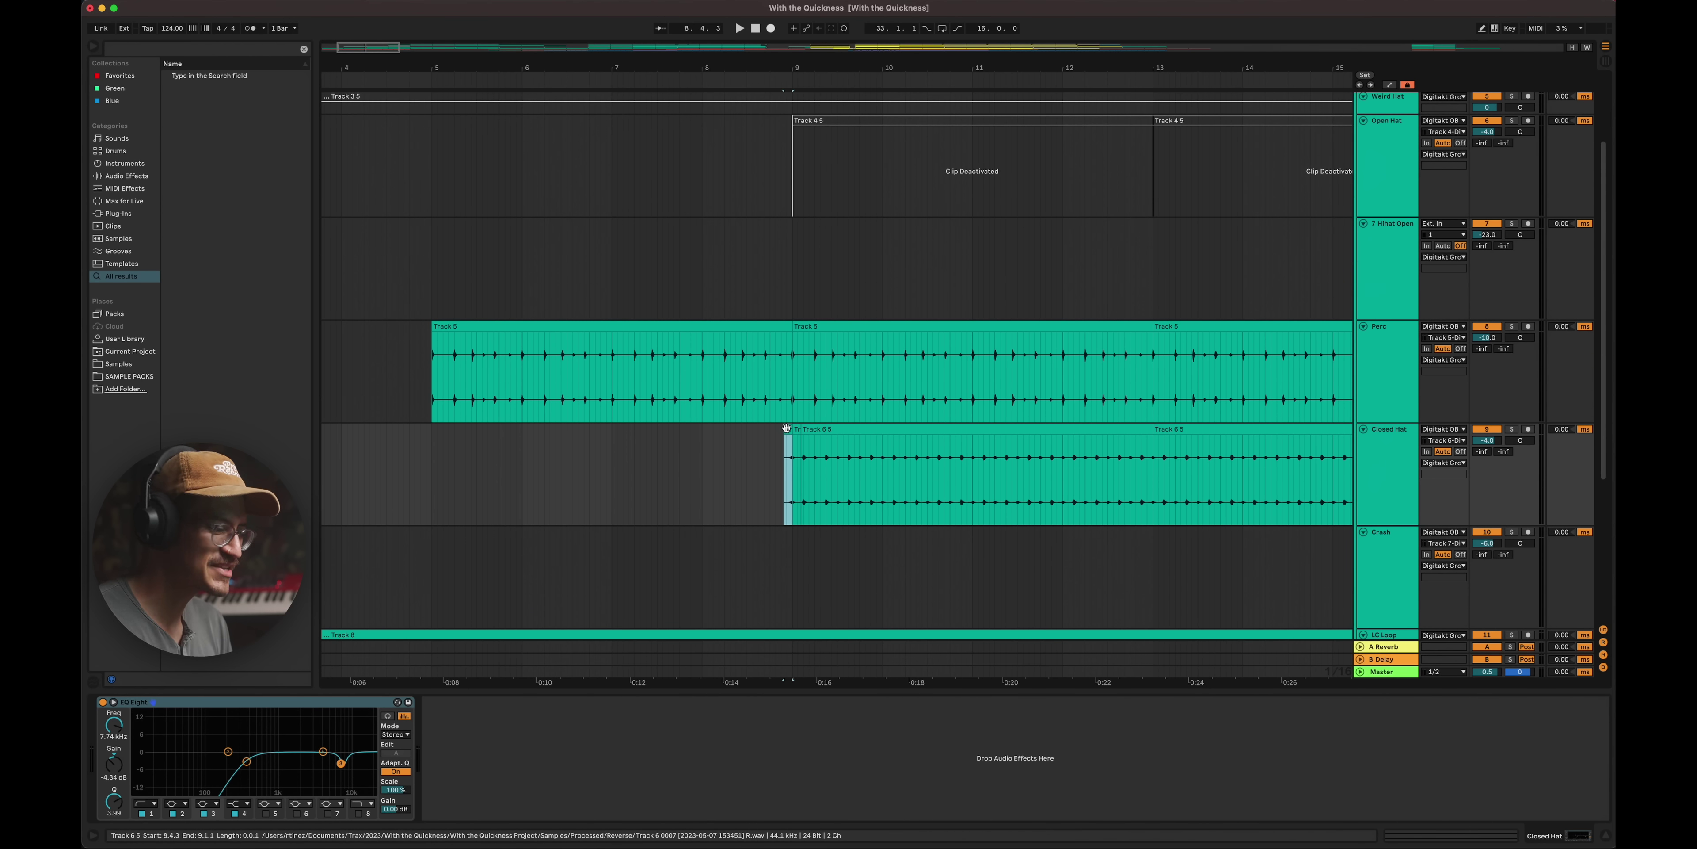
left_click(718, 474)
key("space")
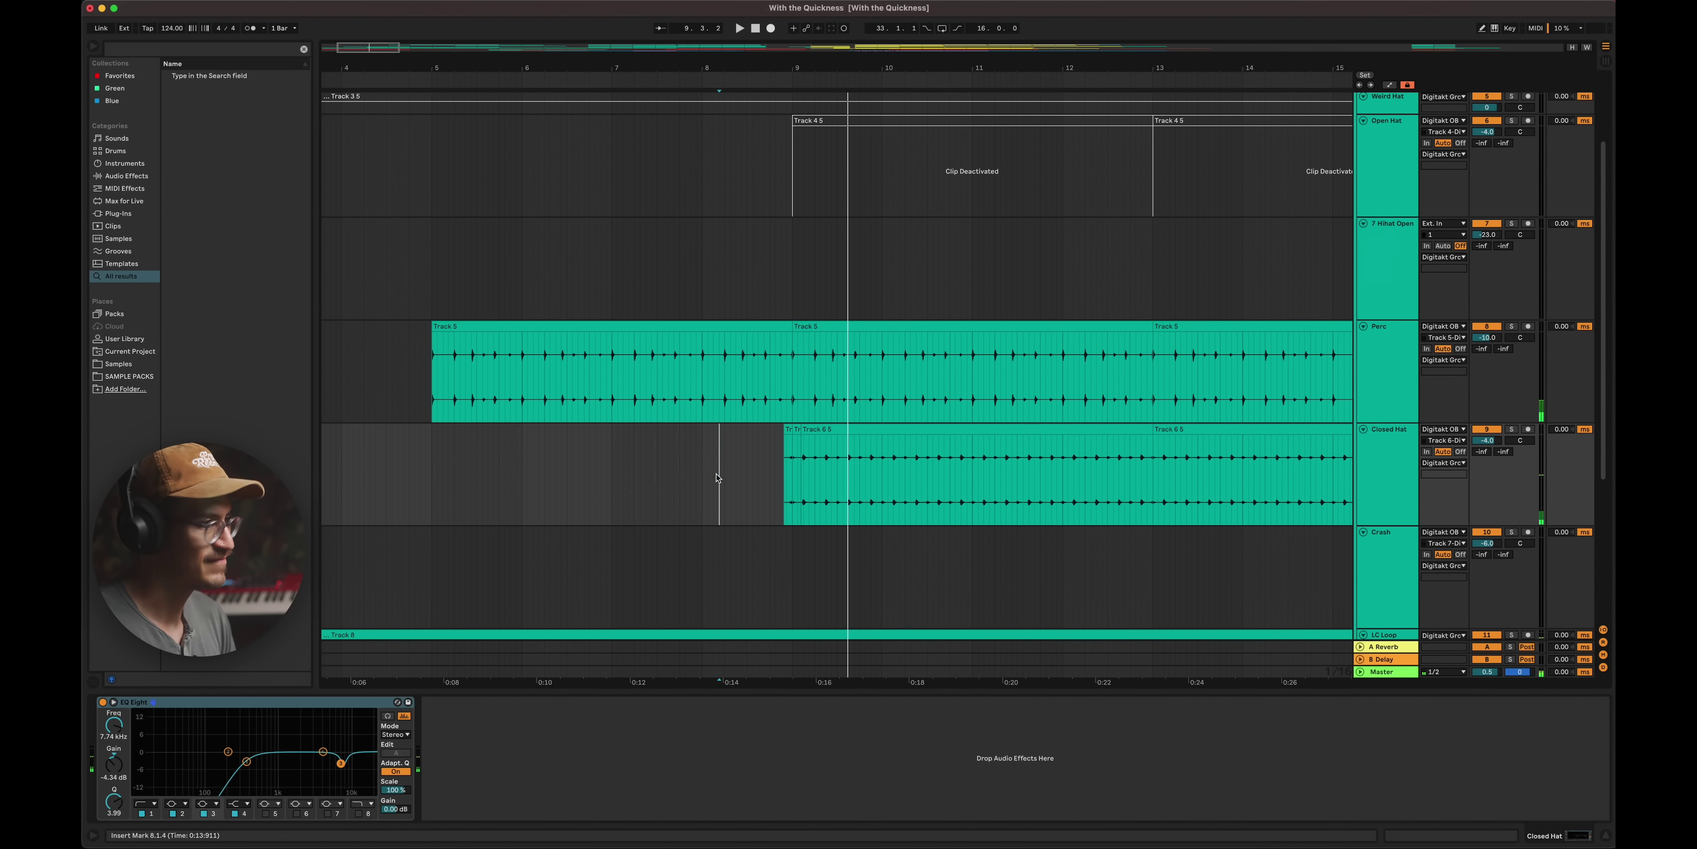
- Inspect the short reversed Closed Hat clip leading into bar 9 and its clip settings up close, and play the section
key("space")
left_click_drag(740, 481, 850, 396)
key("z")
left_click(782, 397)
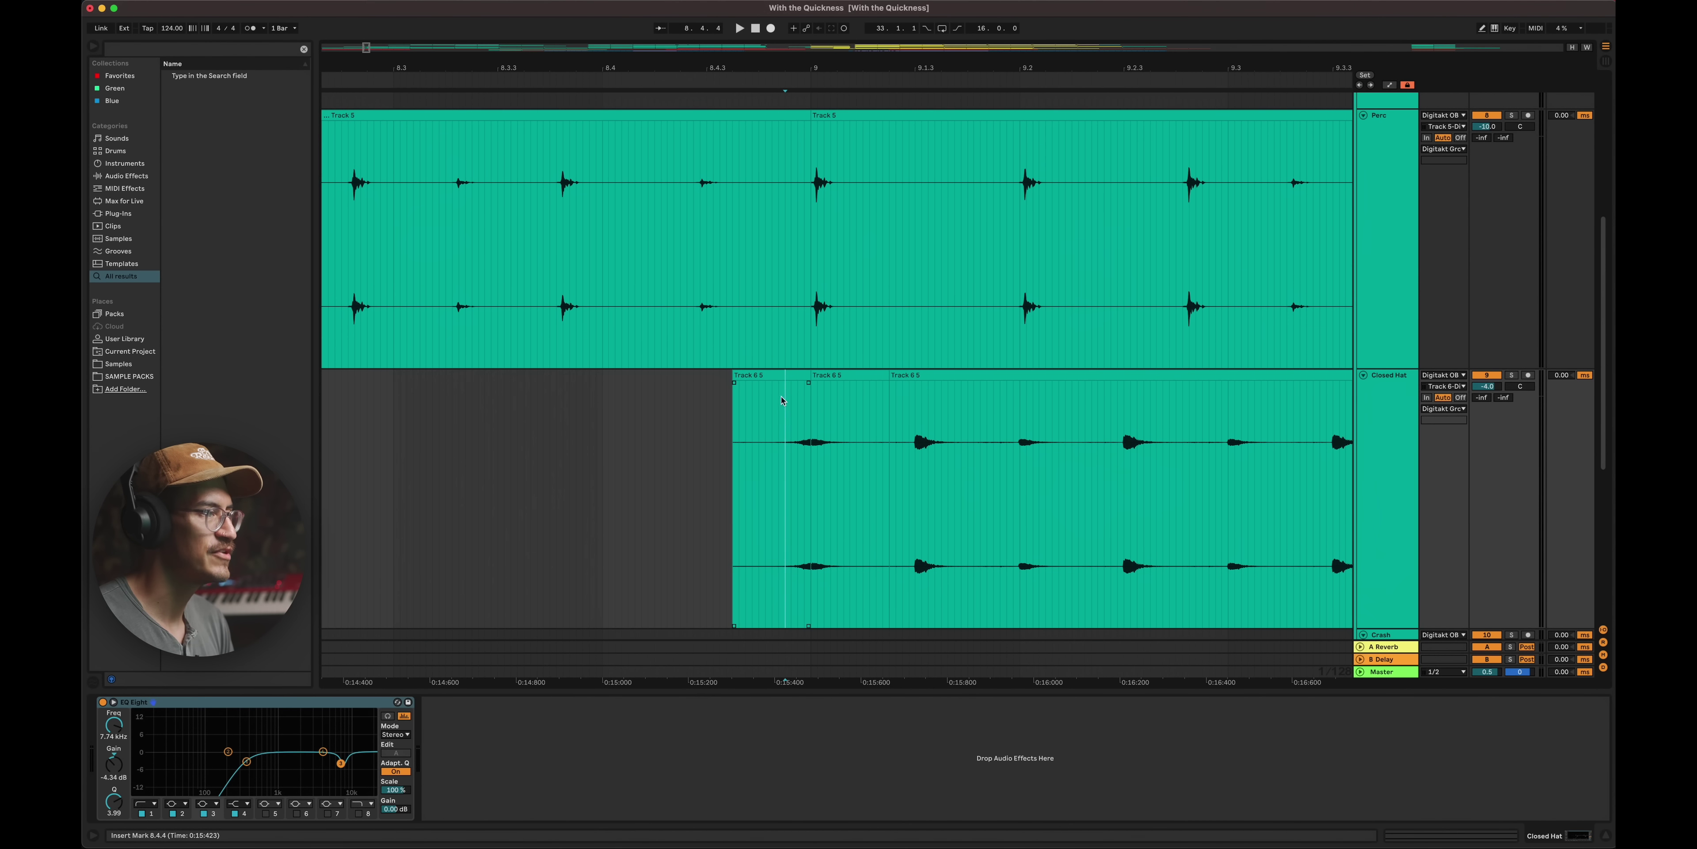
double_click(782, 400)
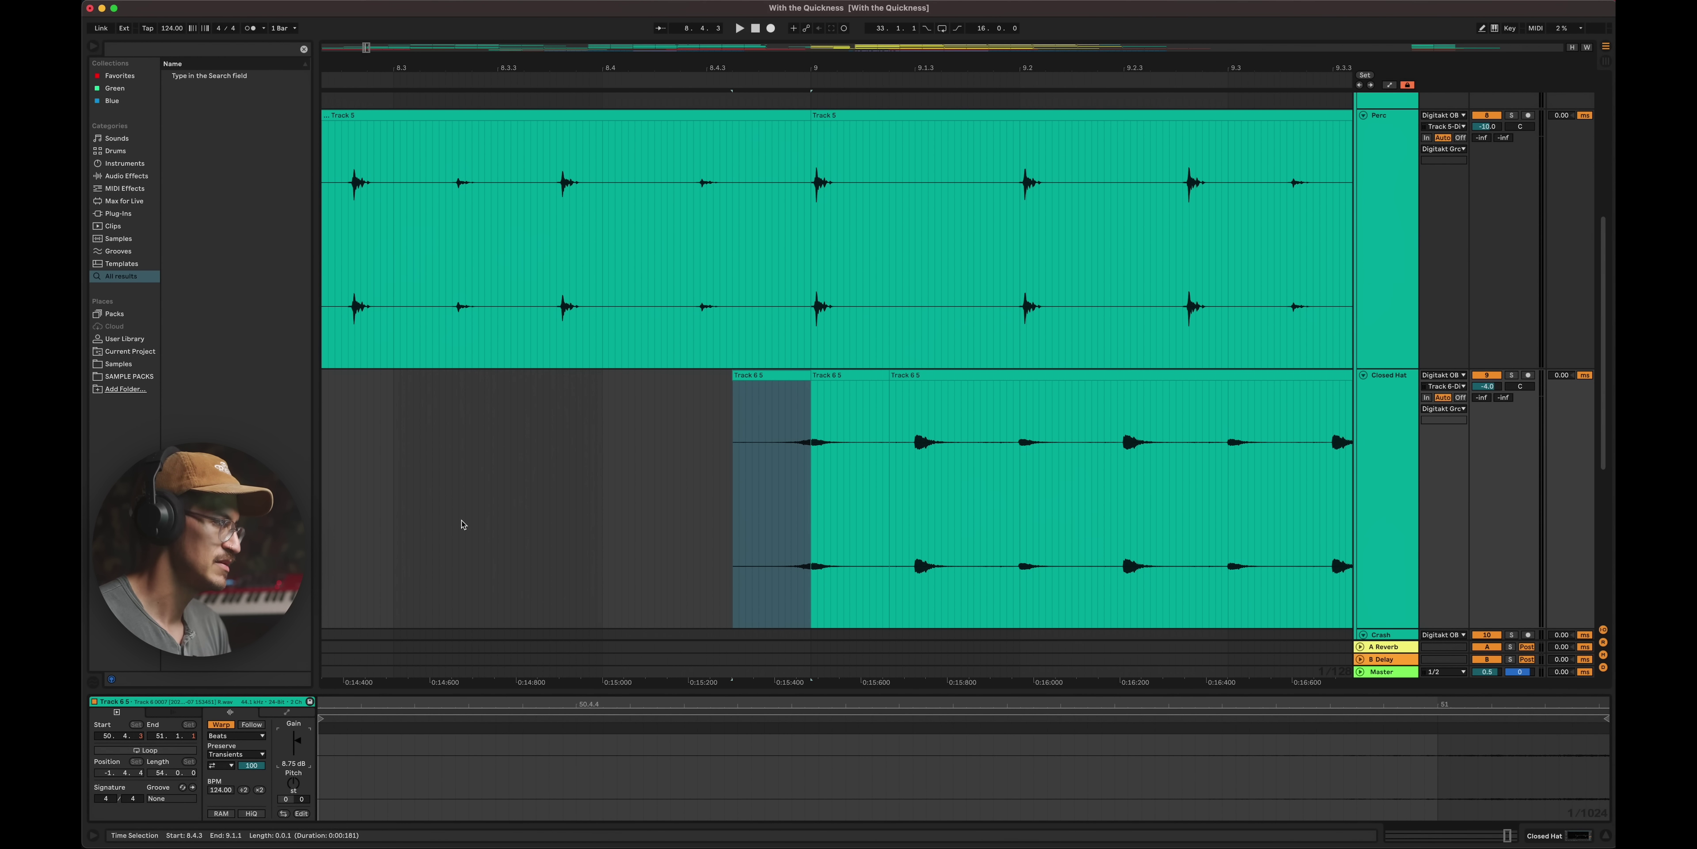
left_click(413, 524)
key("space")
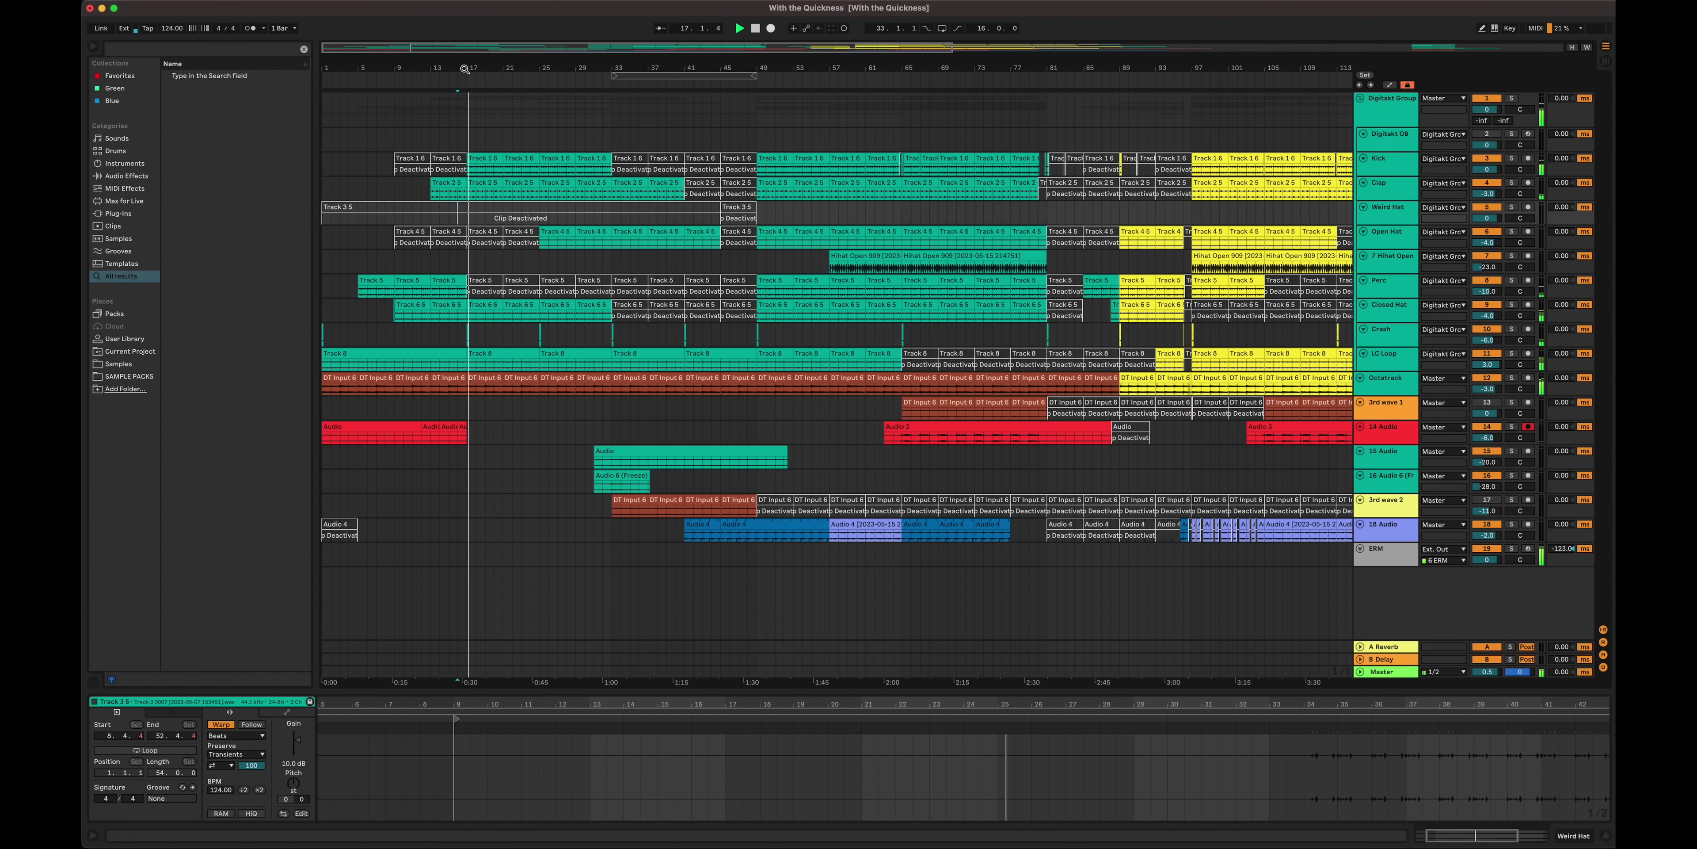
- Enlarge the Closed Hat track's height in the arrangement
left_click_drag(464, 69, 473, 68)
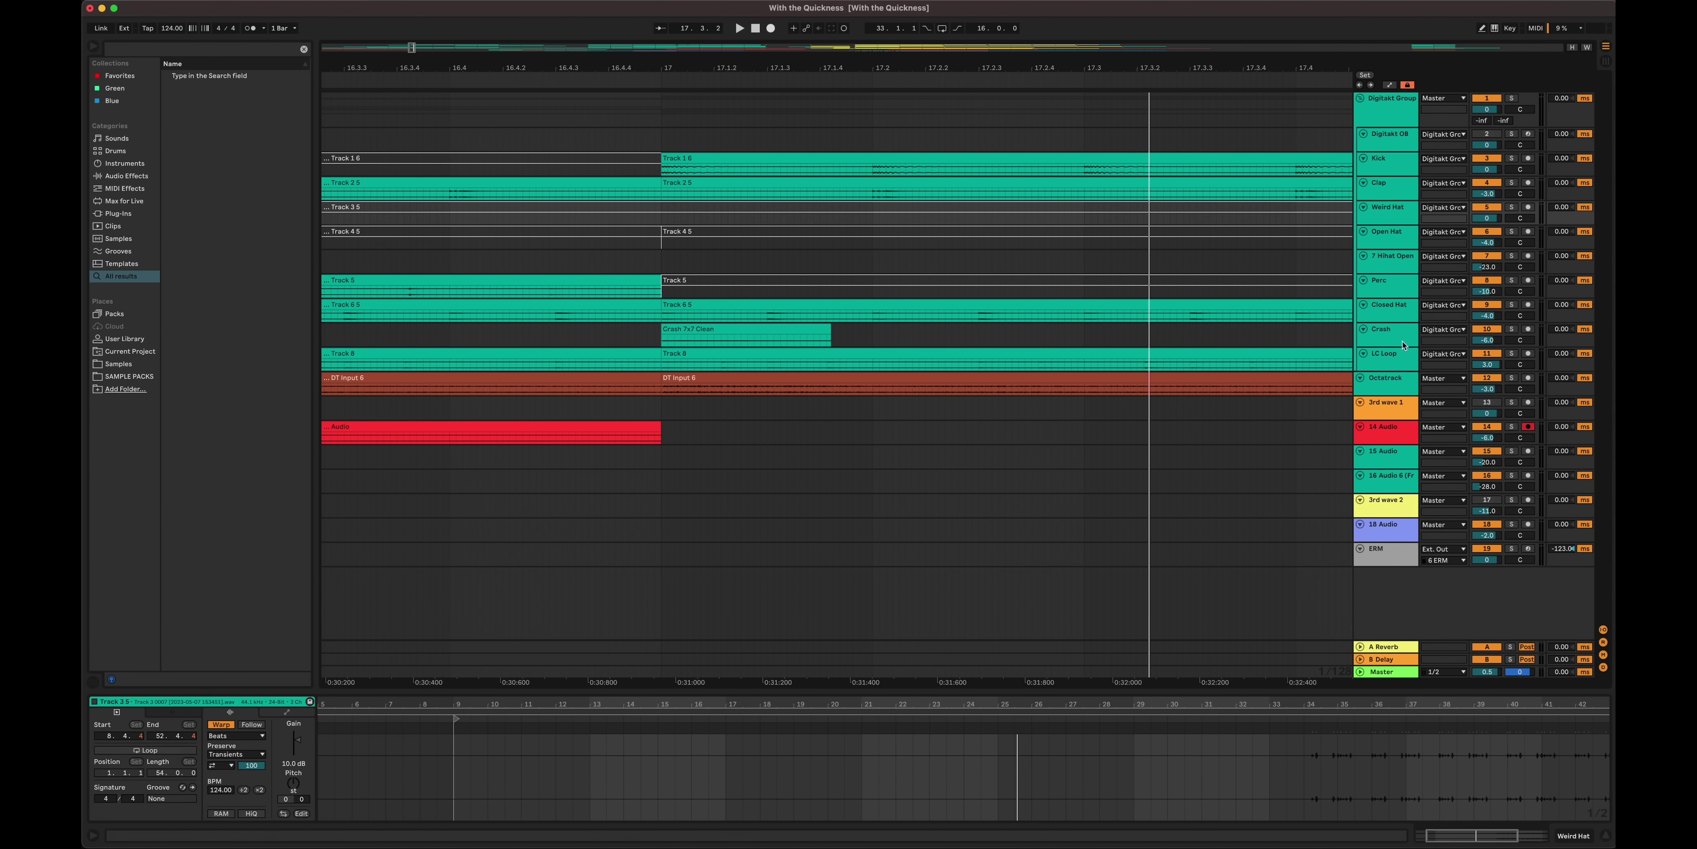
left_click_drag(1387, 320, 1387, 512)
key("w")
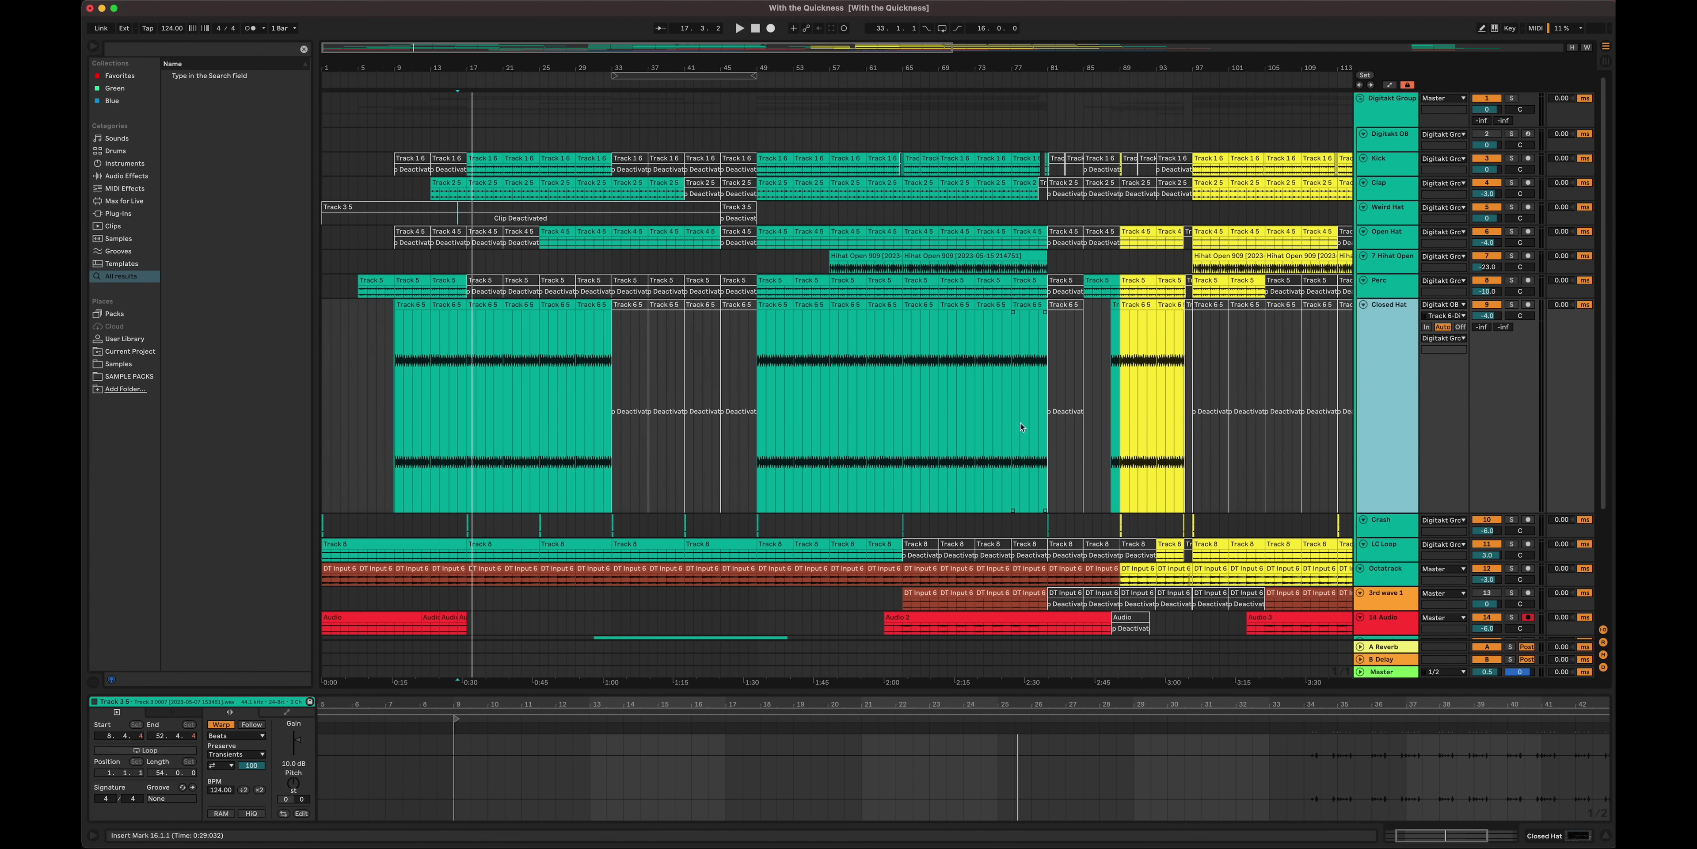
- Copy the short reversed Closed Hat clip from before bar 9 to the end of bar 16, leading into bar 17
left_click(386, 356)
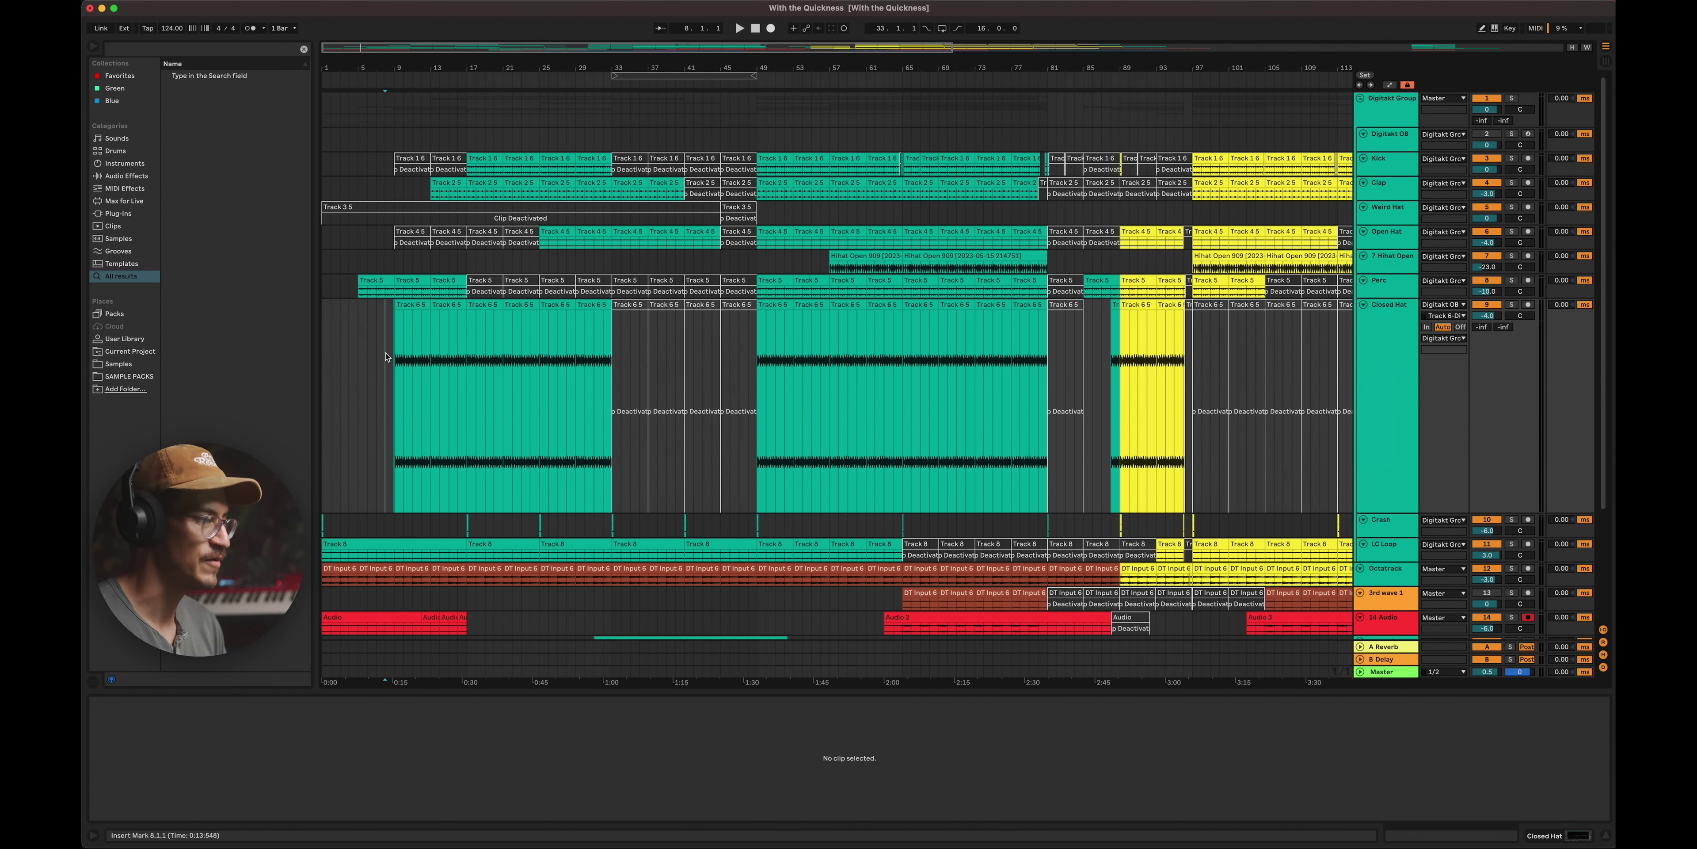
left_click_drag(386, 329, 481, 328)
key("z")
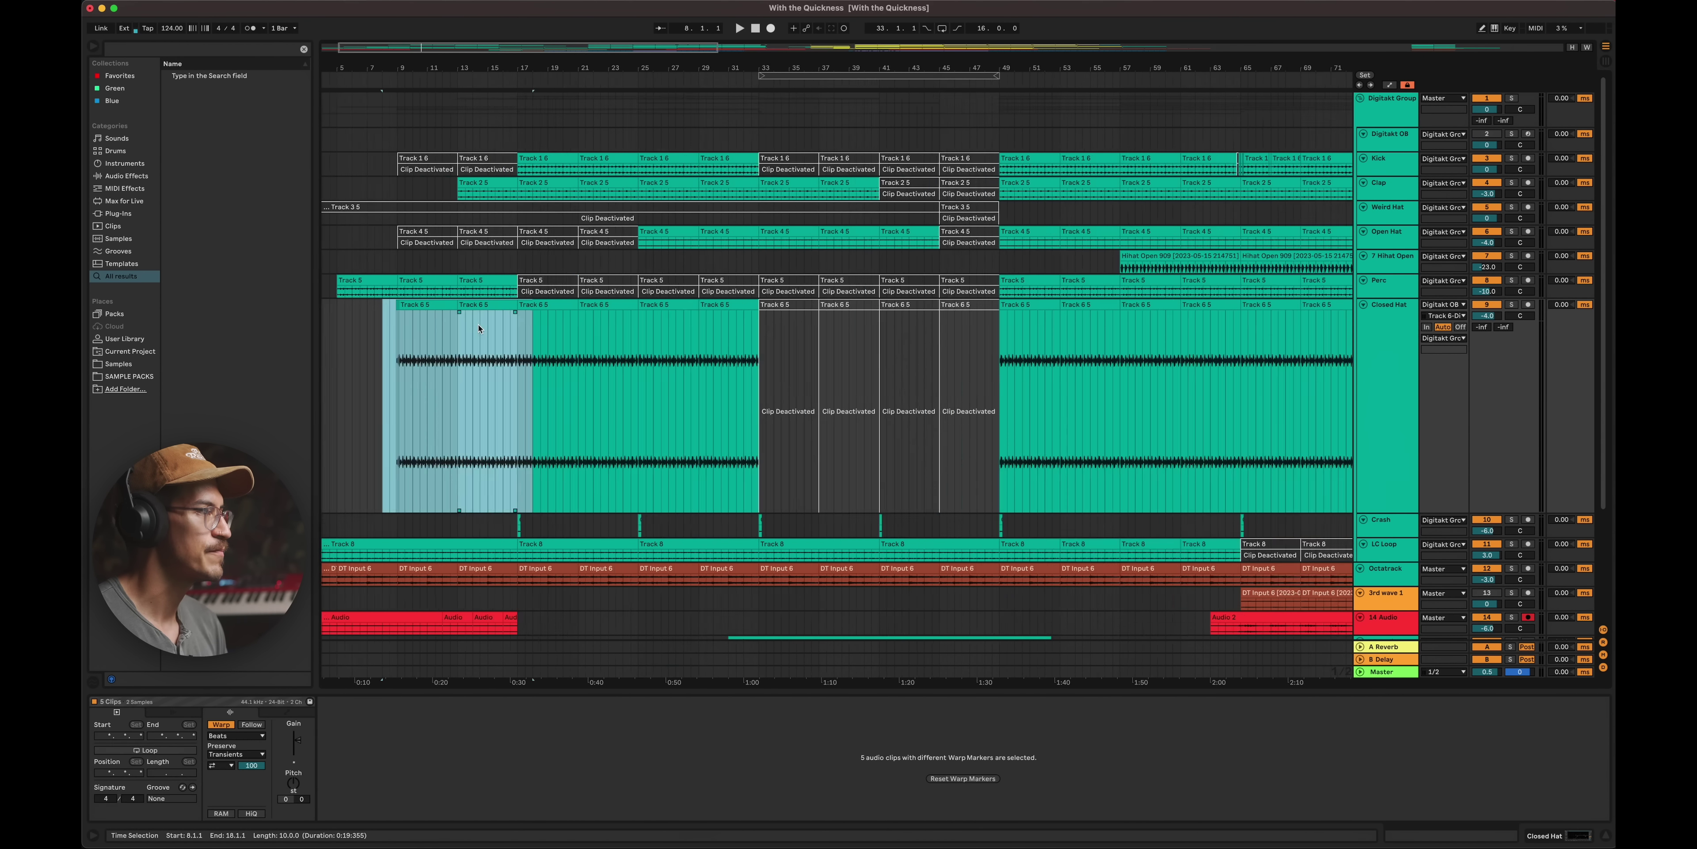
left_click(670, 402)
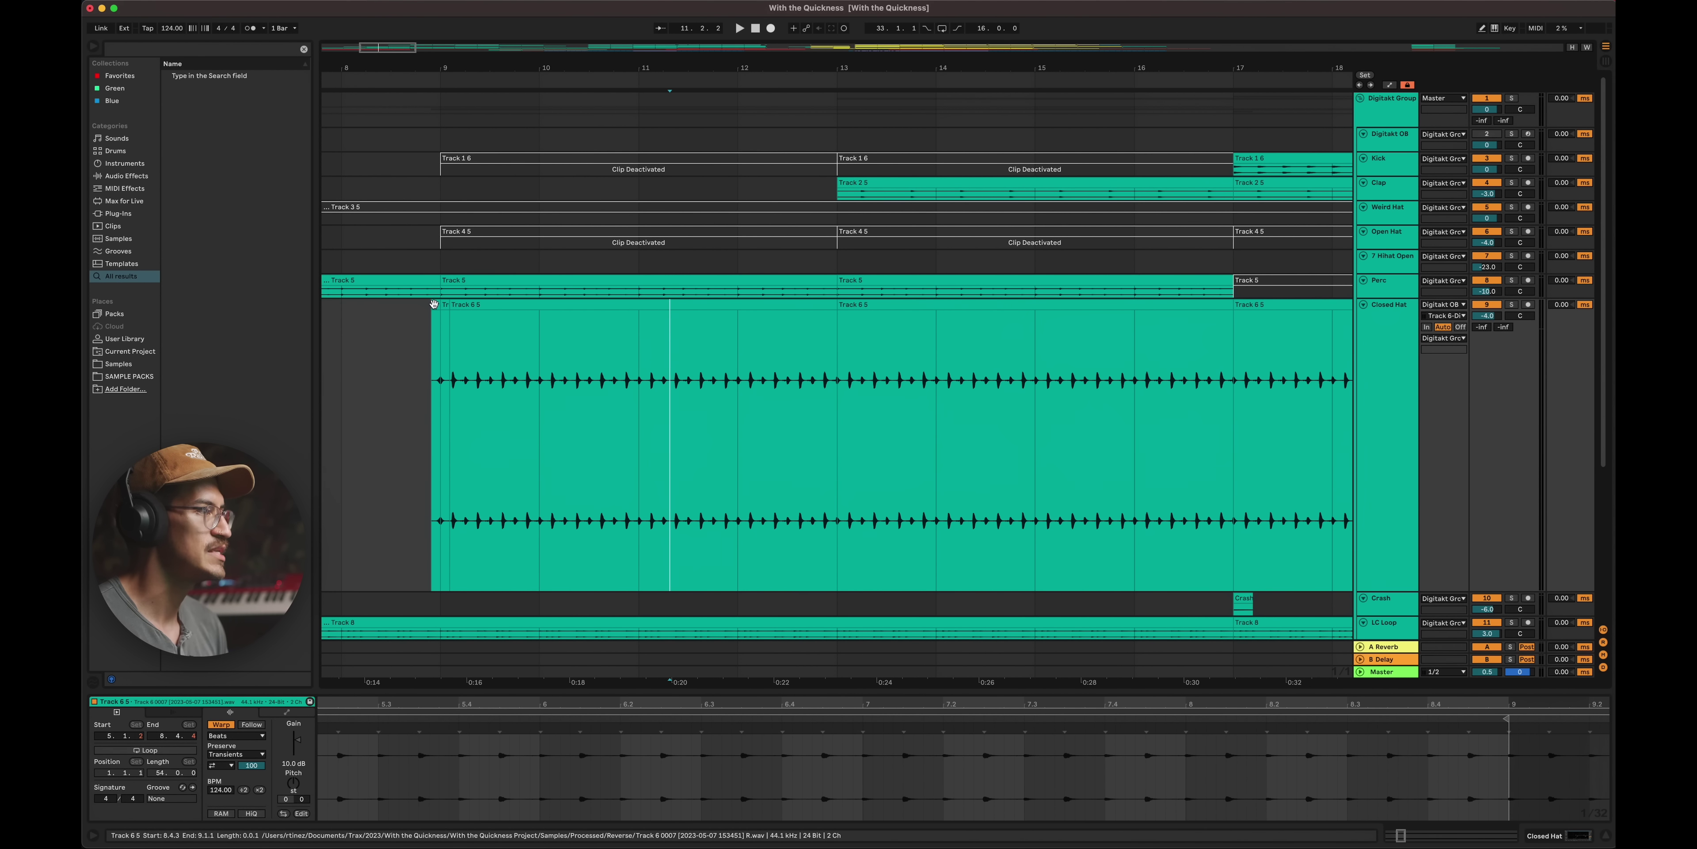
left_click_drag(434, 319, 1215, 323)
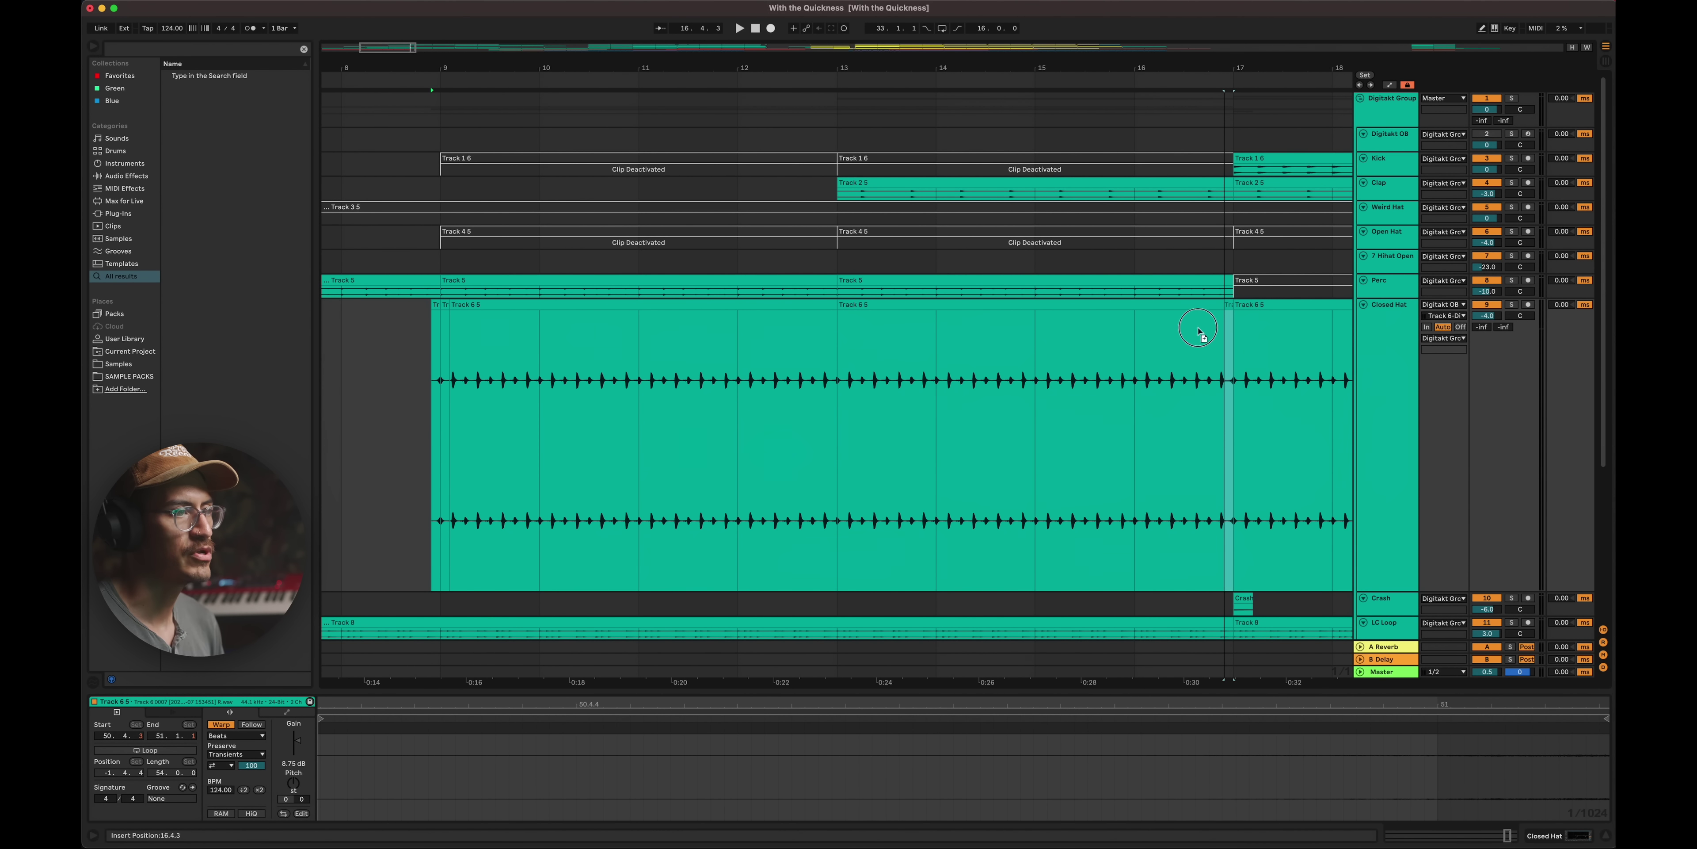
left_click_drag(1215, 323, 1215, 323)
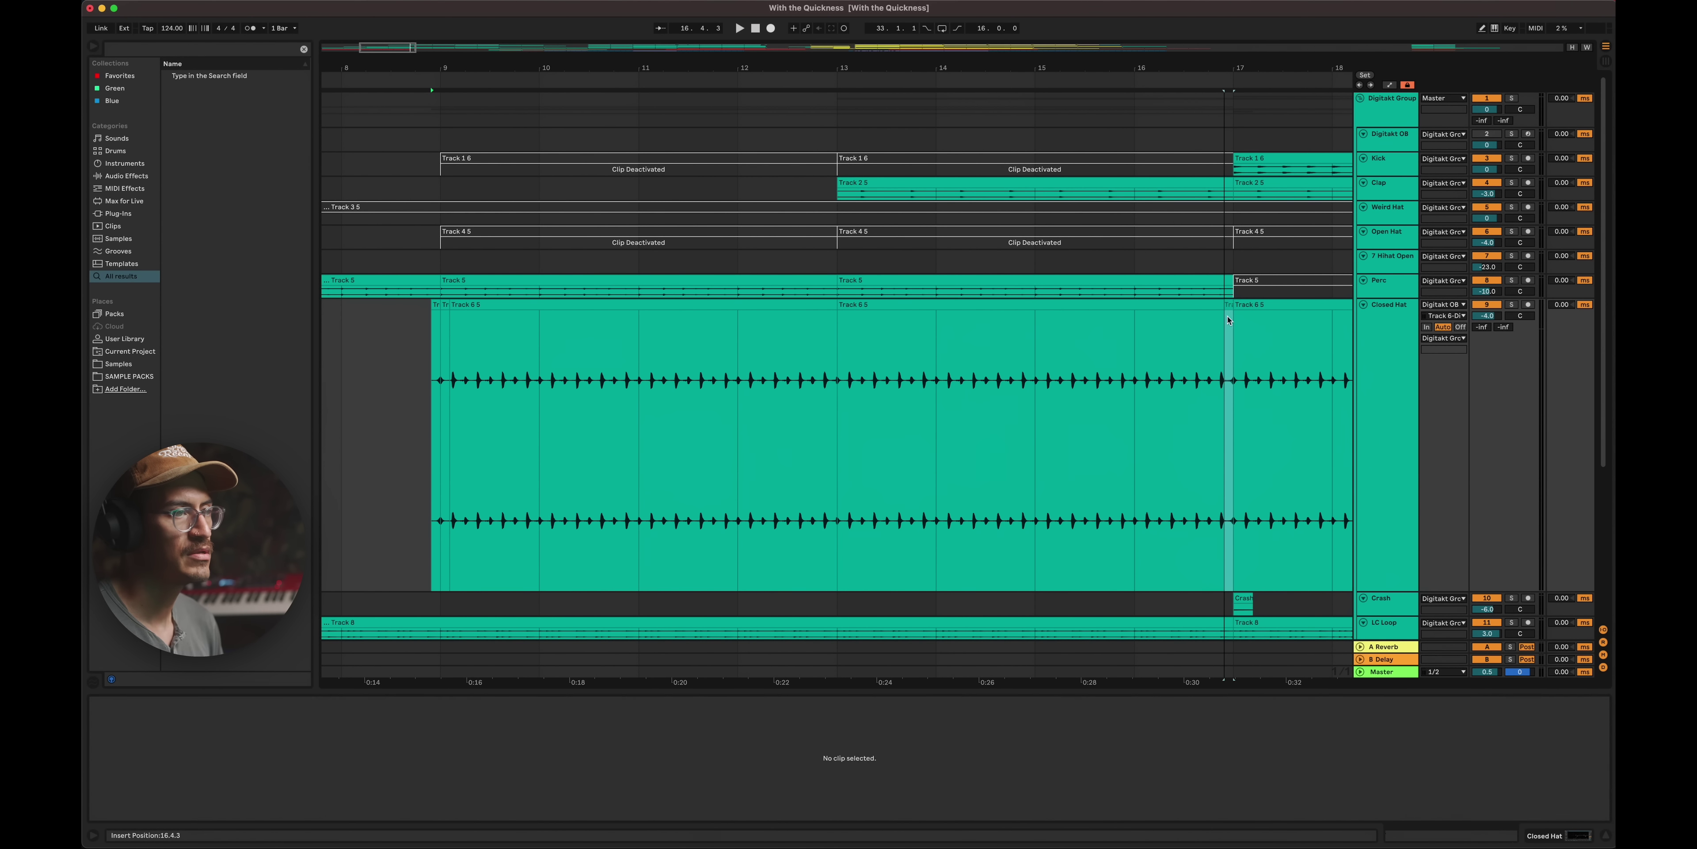
- Extend the Closed Hat clip that starts at bar 13 to just past 16.4.4, shortening the start of the copied reversed clip
left_click(1139, 388, "shift")
key("z")
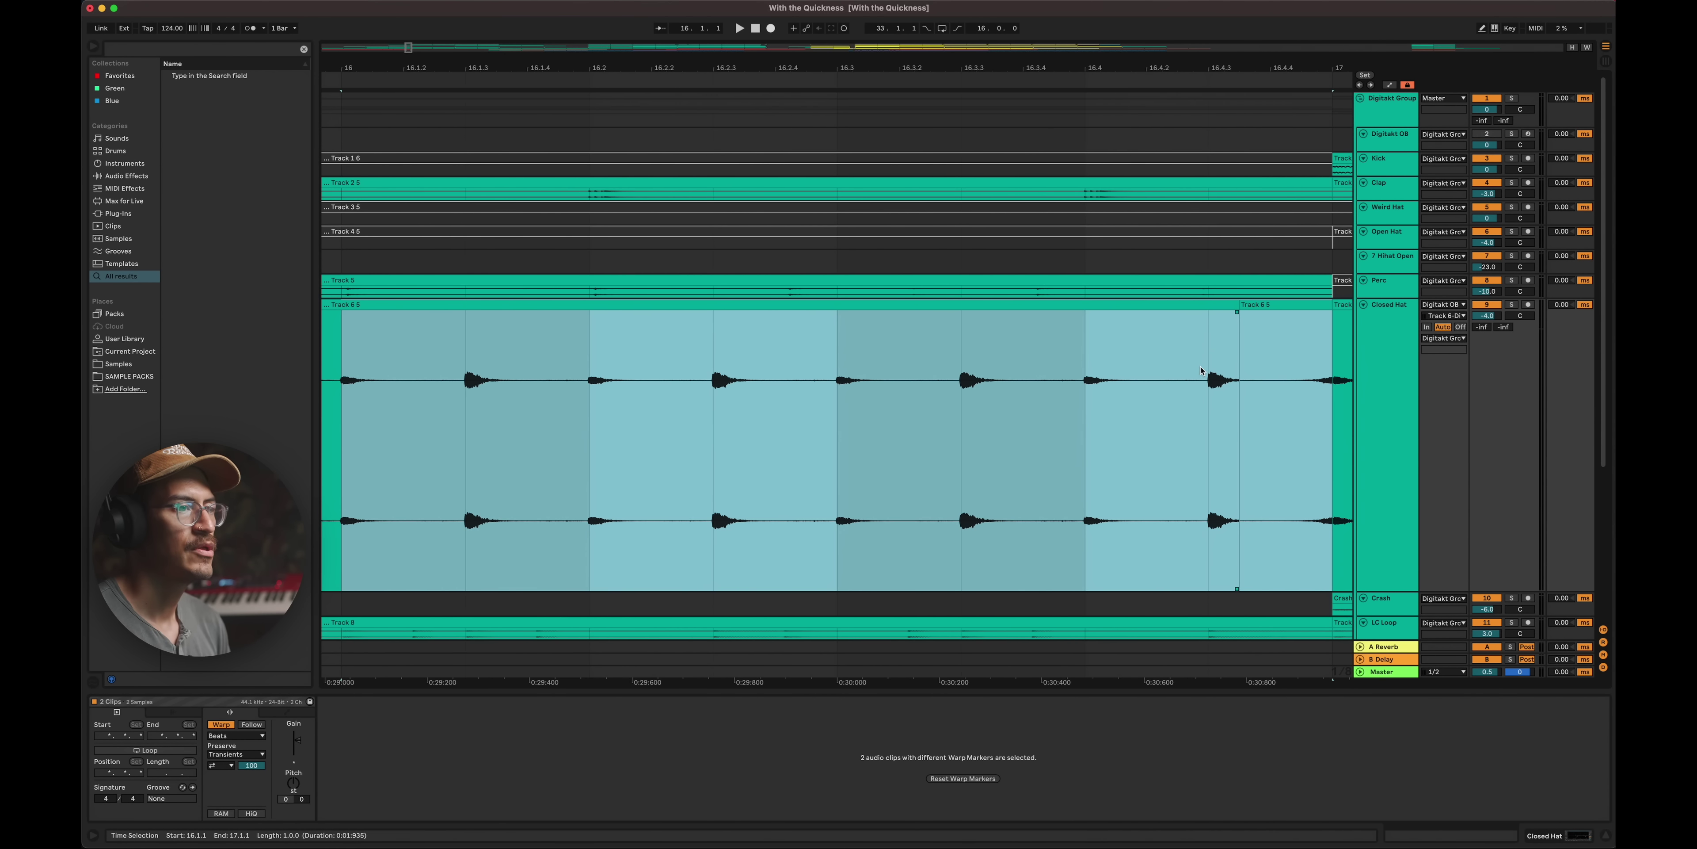
scroll(1201, 371, "right", 1)
left_click_drag(1210, 305, 1256, 321)
left_click(1254, 315)
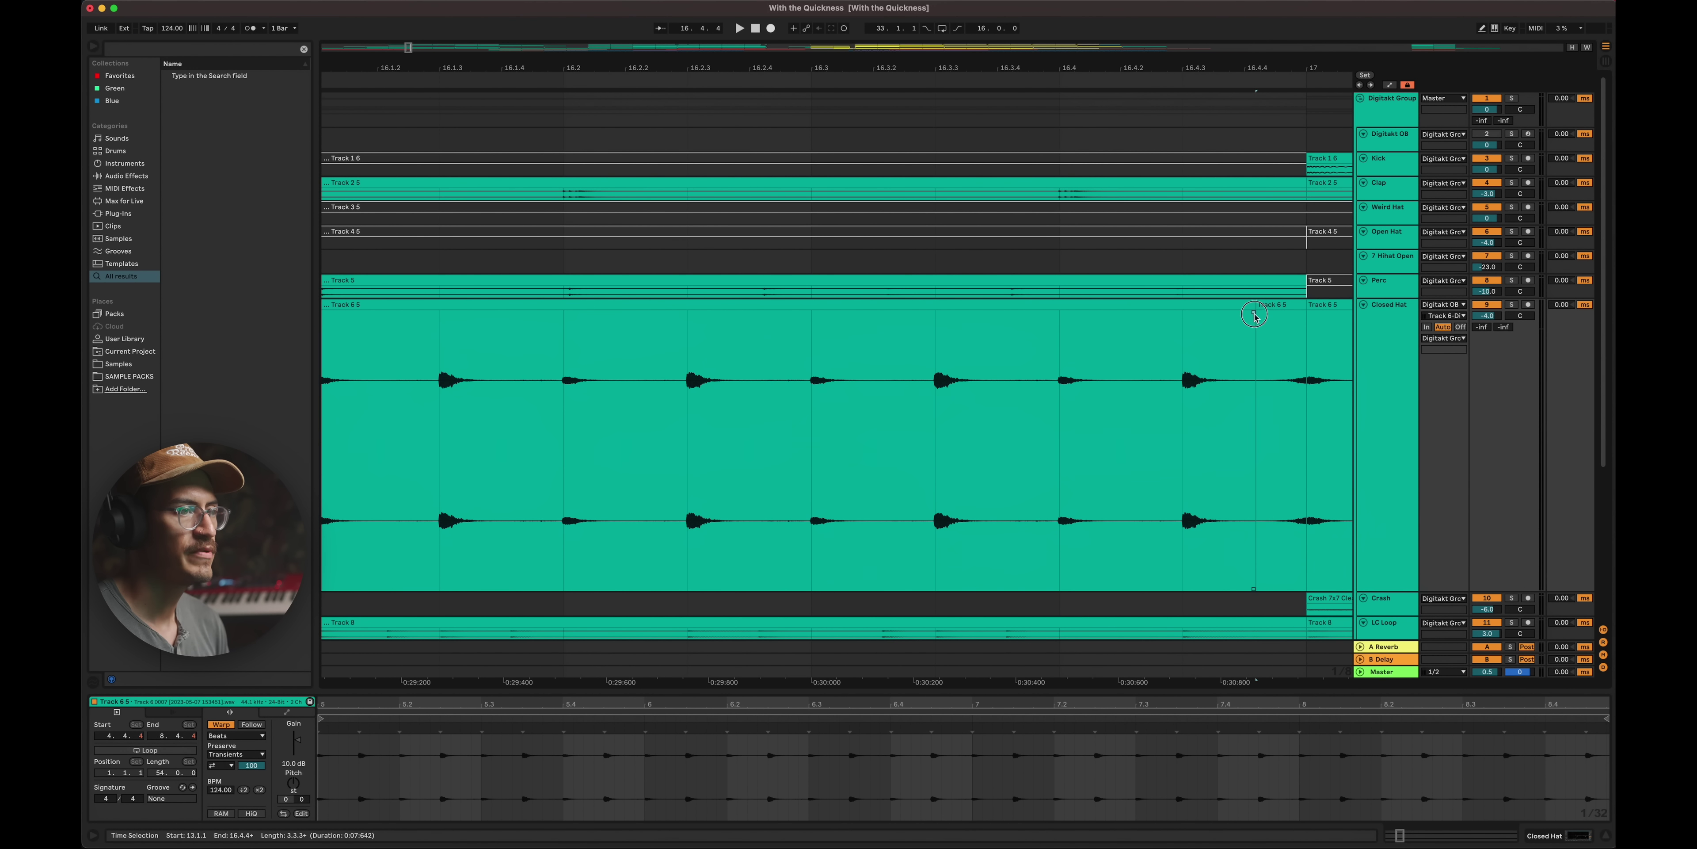
left_click(1283, 319)
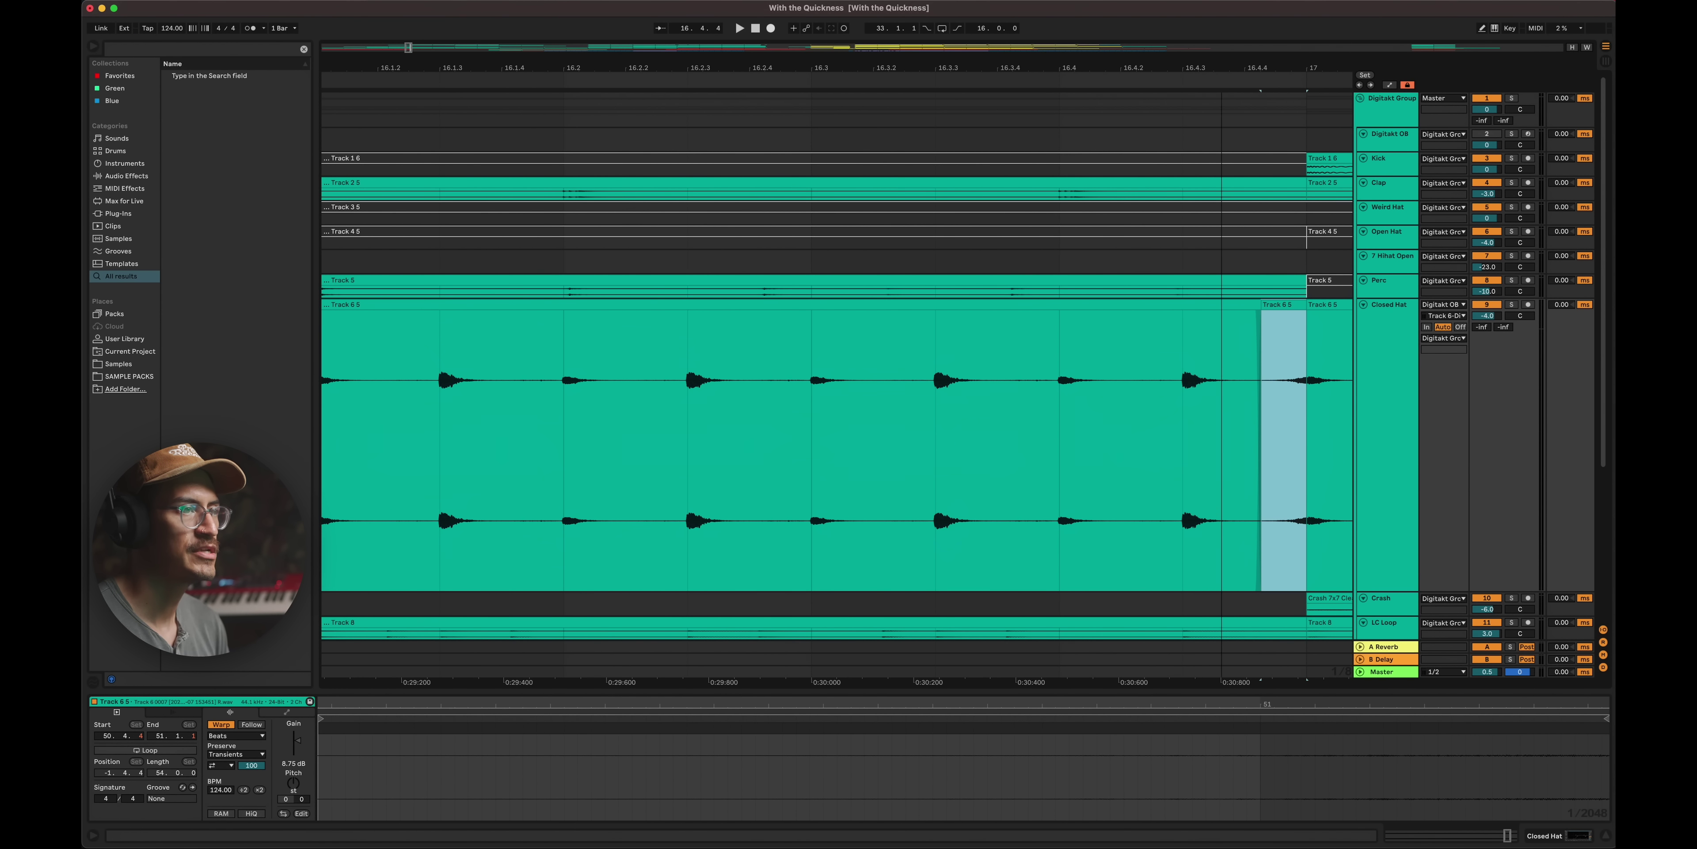
- Extend the start of the main Closed Hat clip back from 9.1.2 to bar 9
left_click_drag(1221, 67, 1221, 12)
left_click(752, 305, "shift")
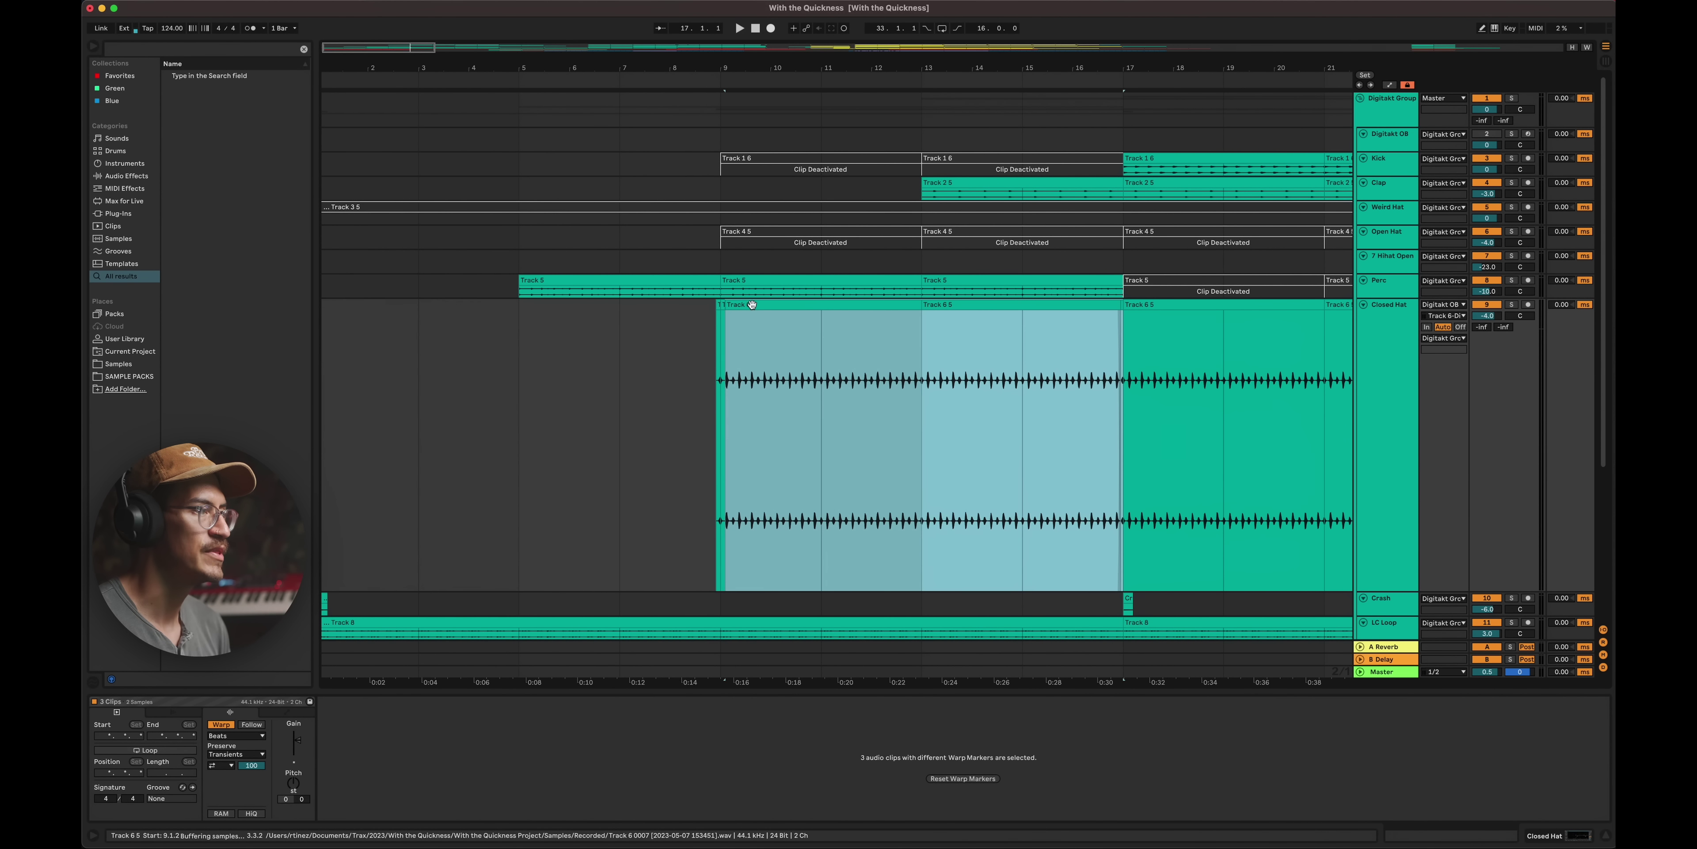
left_click_drag(725, 67, 727, 65)
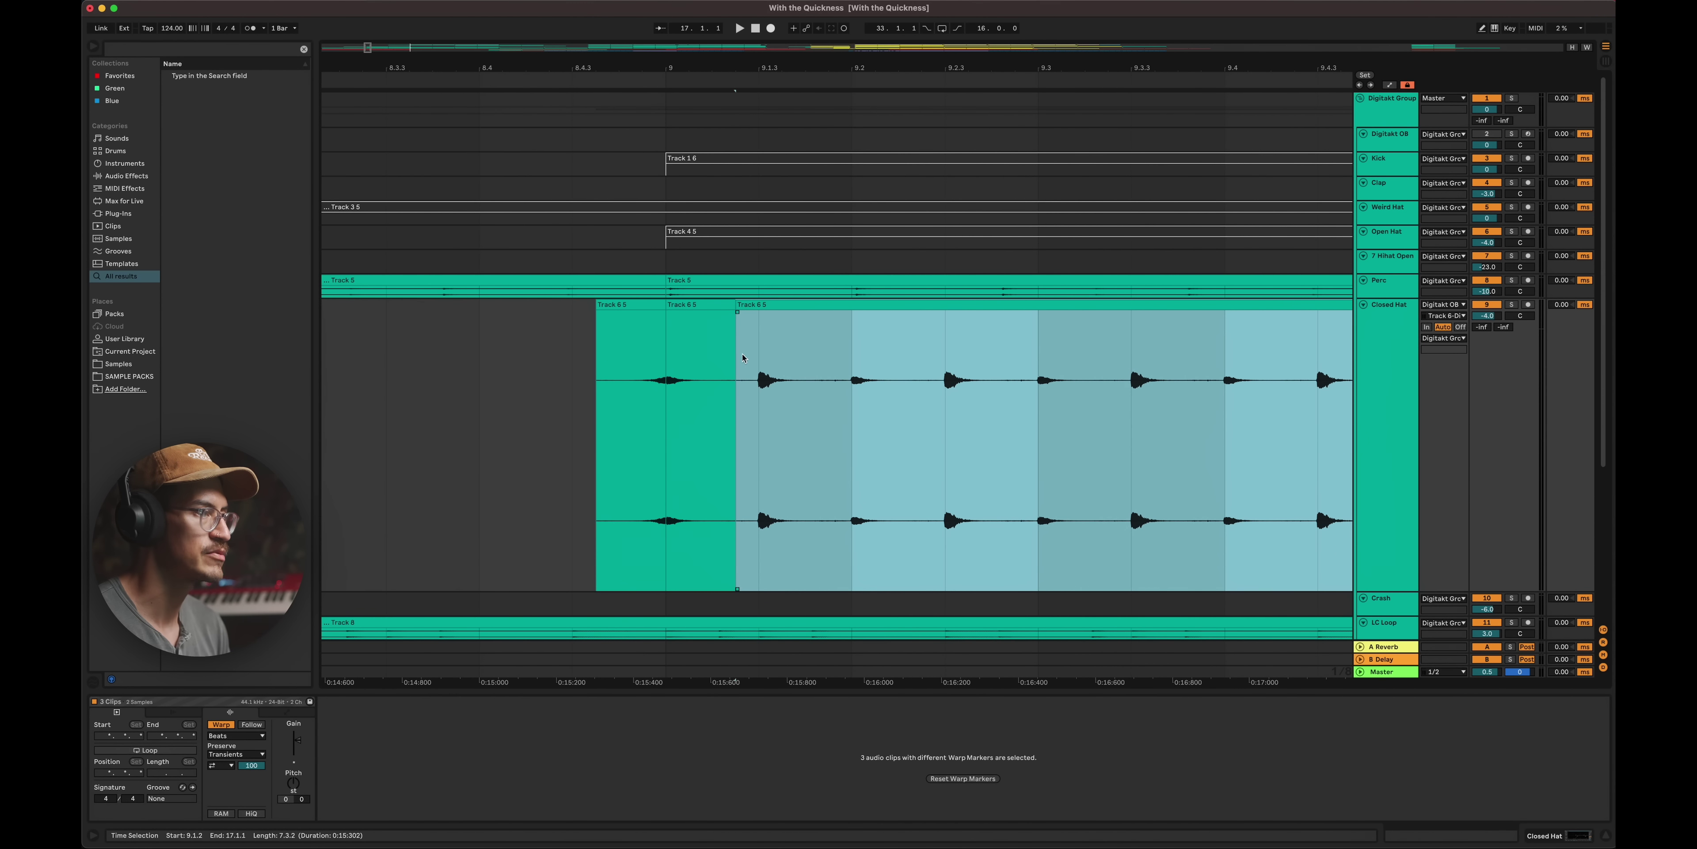
left_click_drag(737, 304, 670, 307)
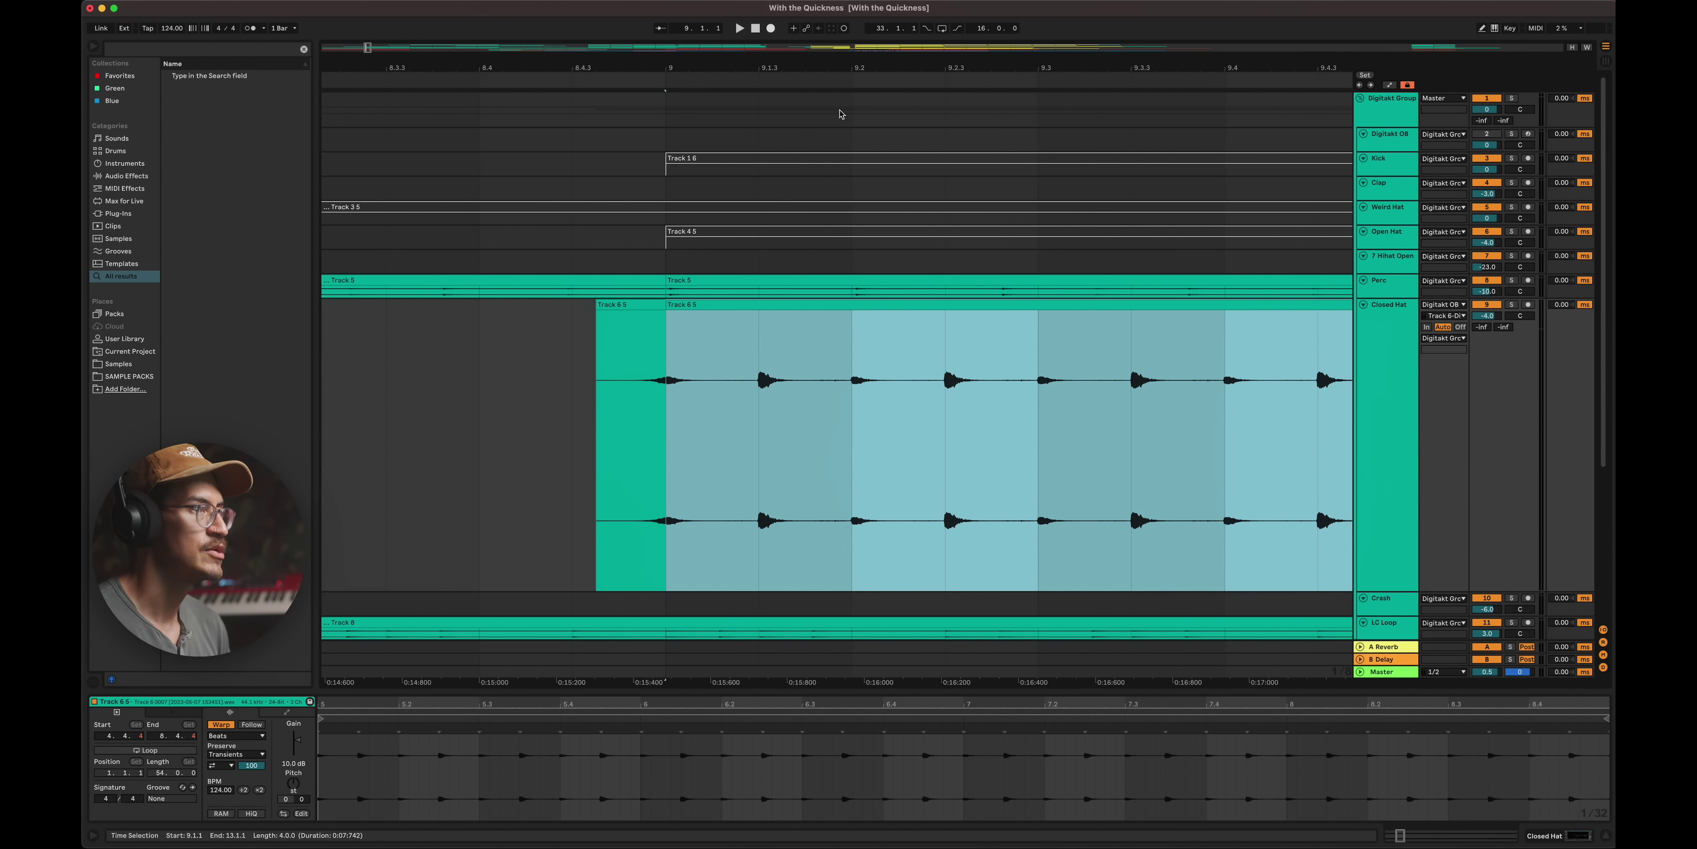
left_click_drag(709, 69, 709, 65)
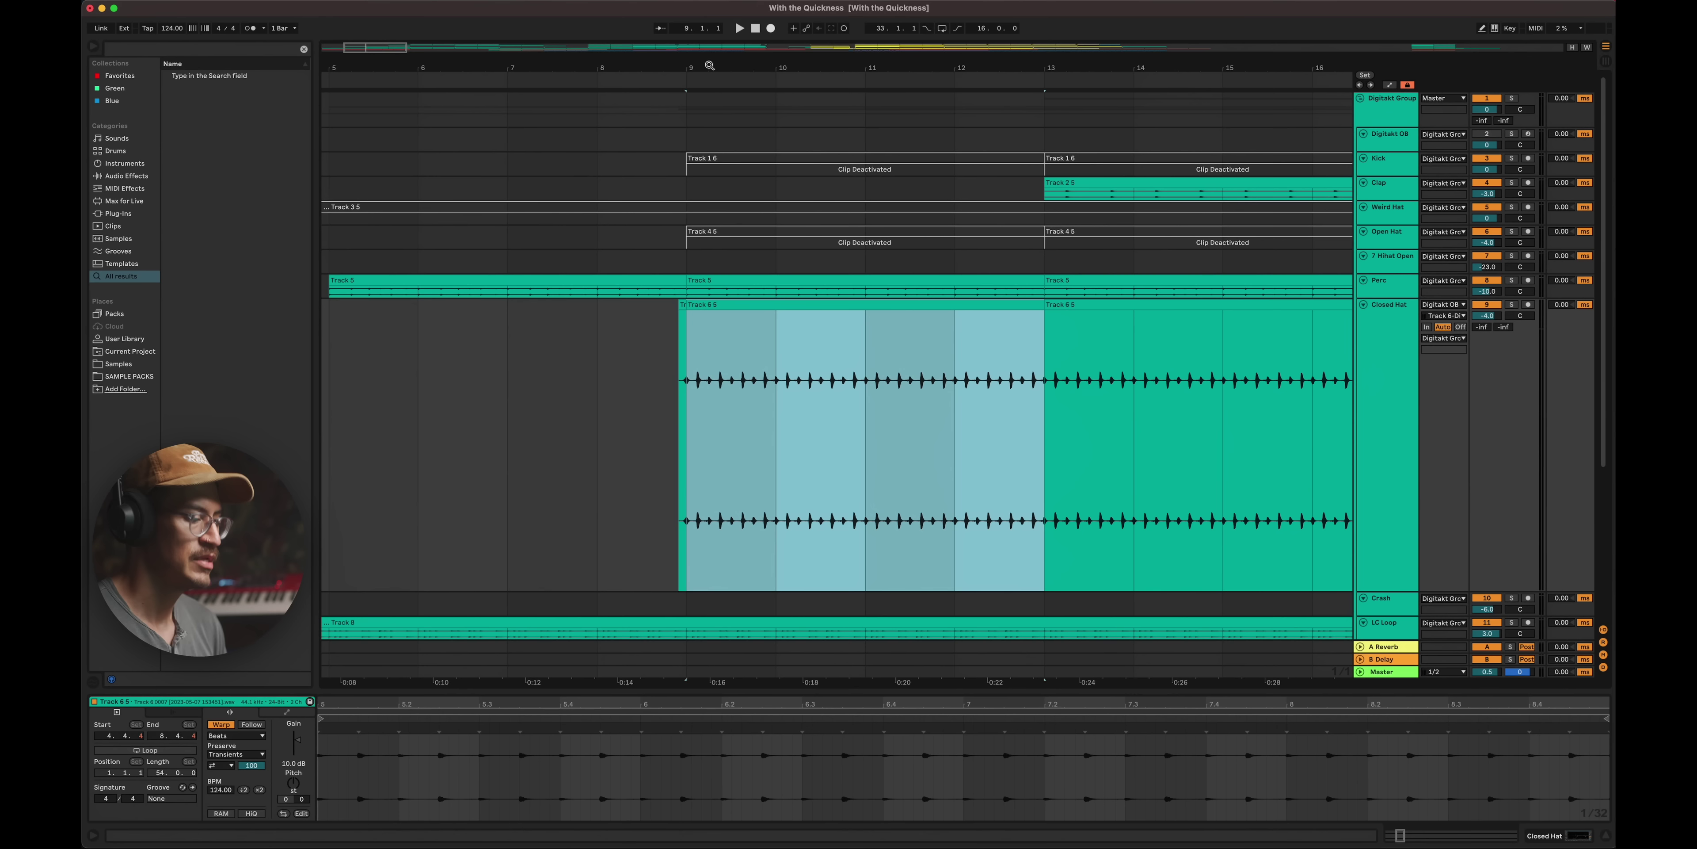
- Consolidate the Closed Hat clips from bar 9 to bar 17, including the reversed hat, into a single clip
key("super+j")
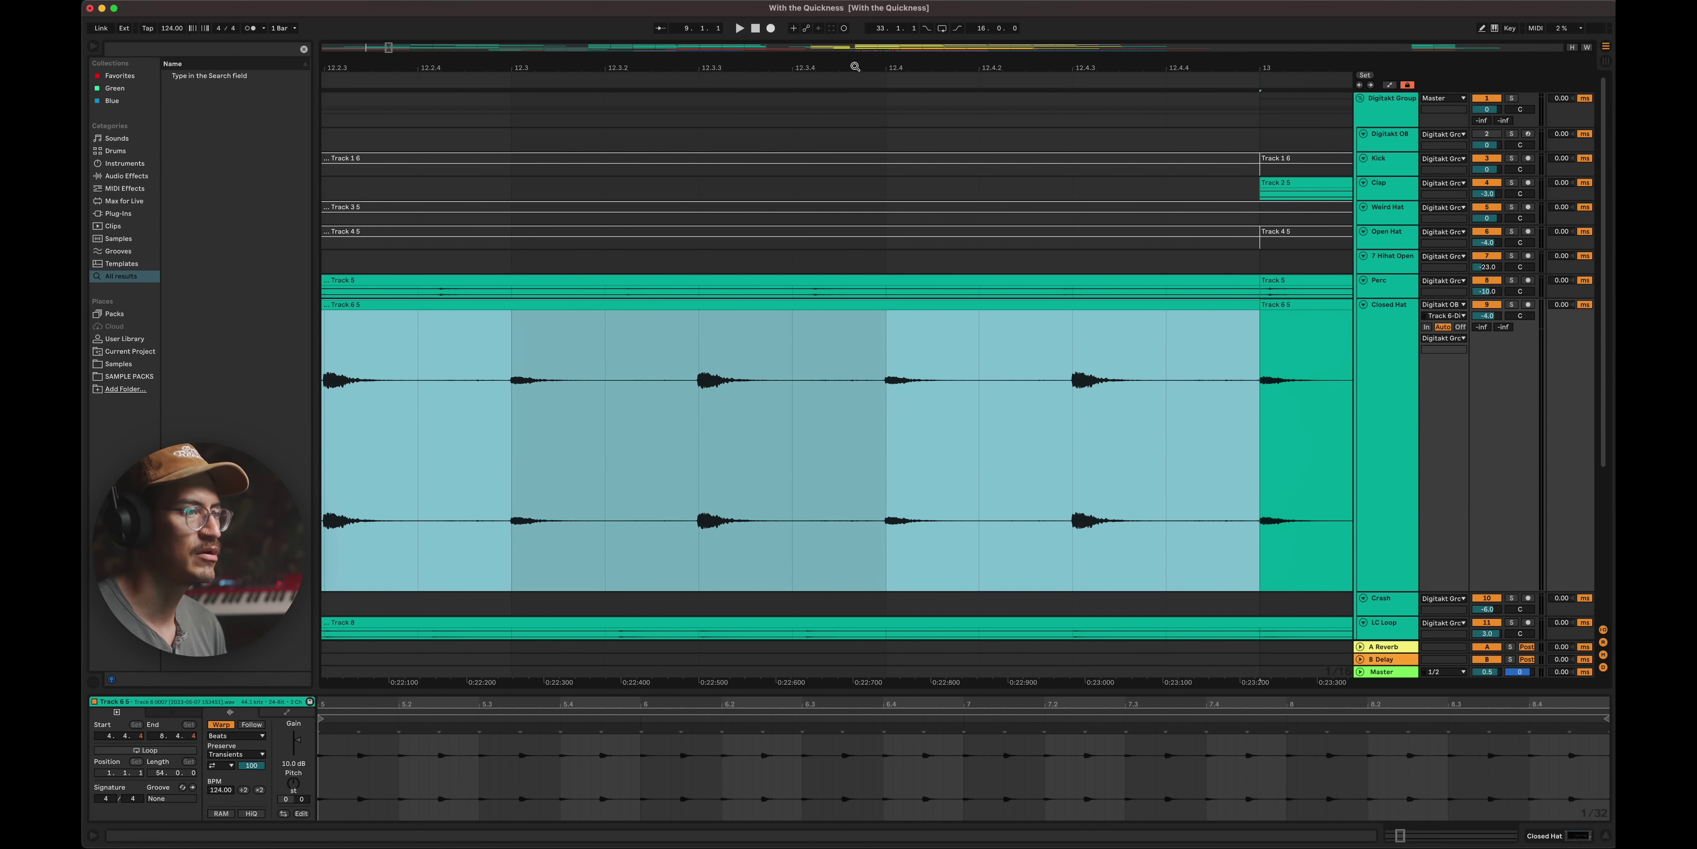
left_click_drag(851, 70, 747, 27)
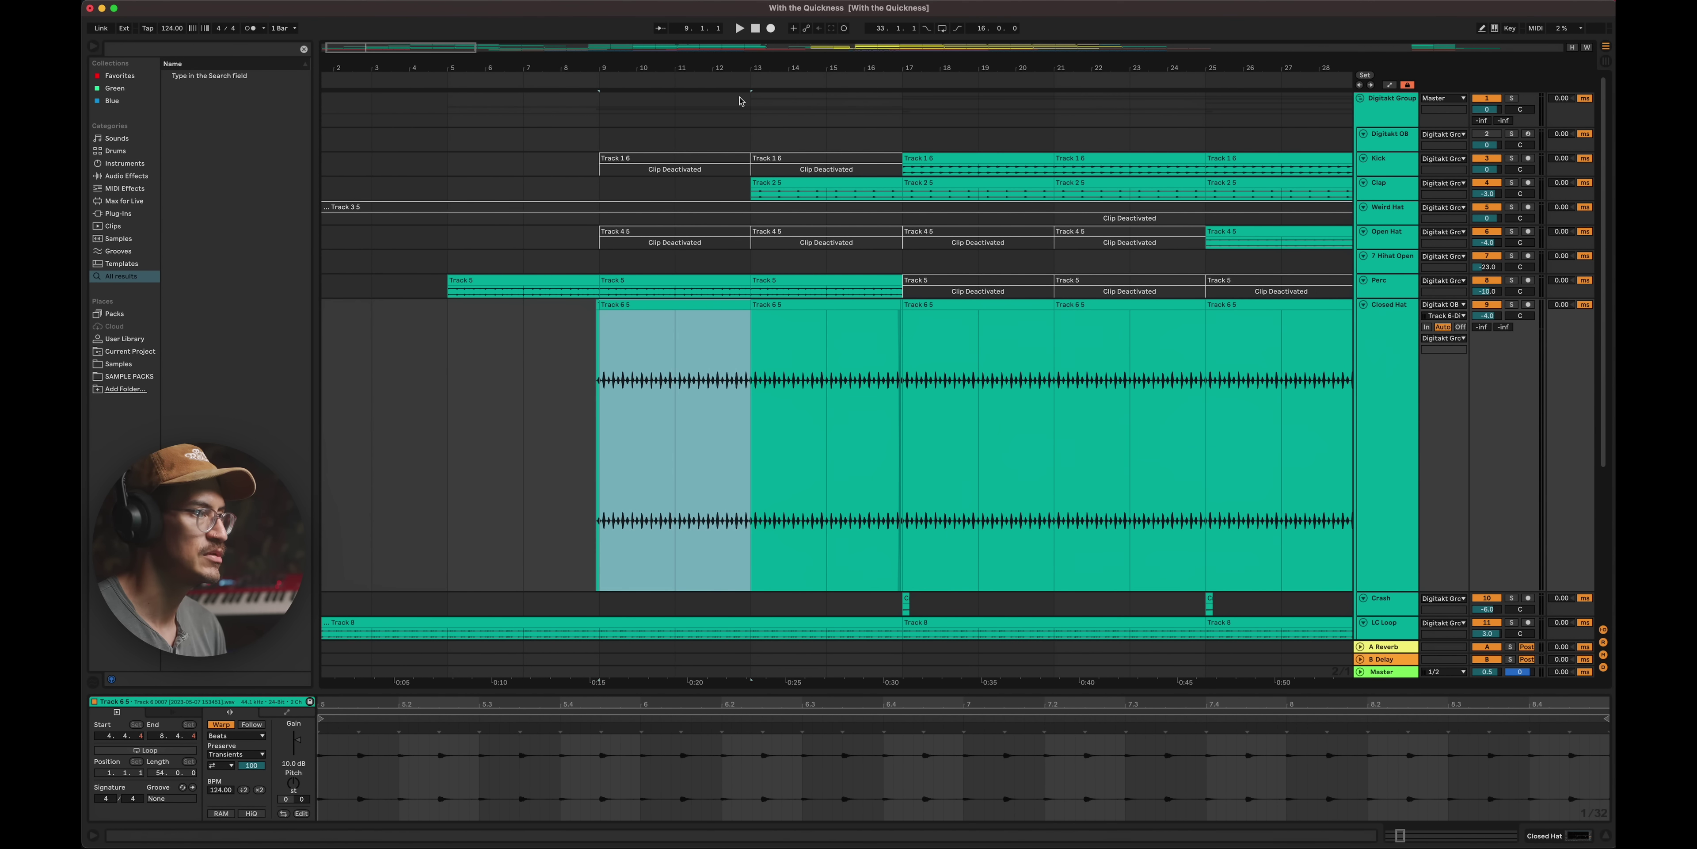
left_click(883, 314, "shift")
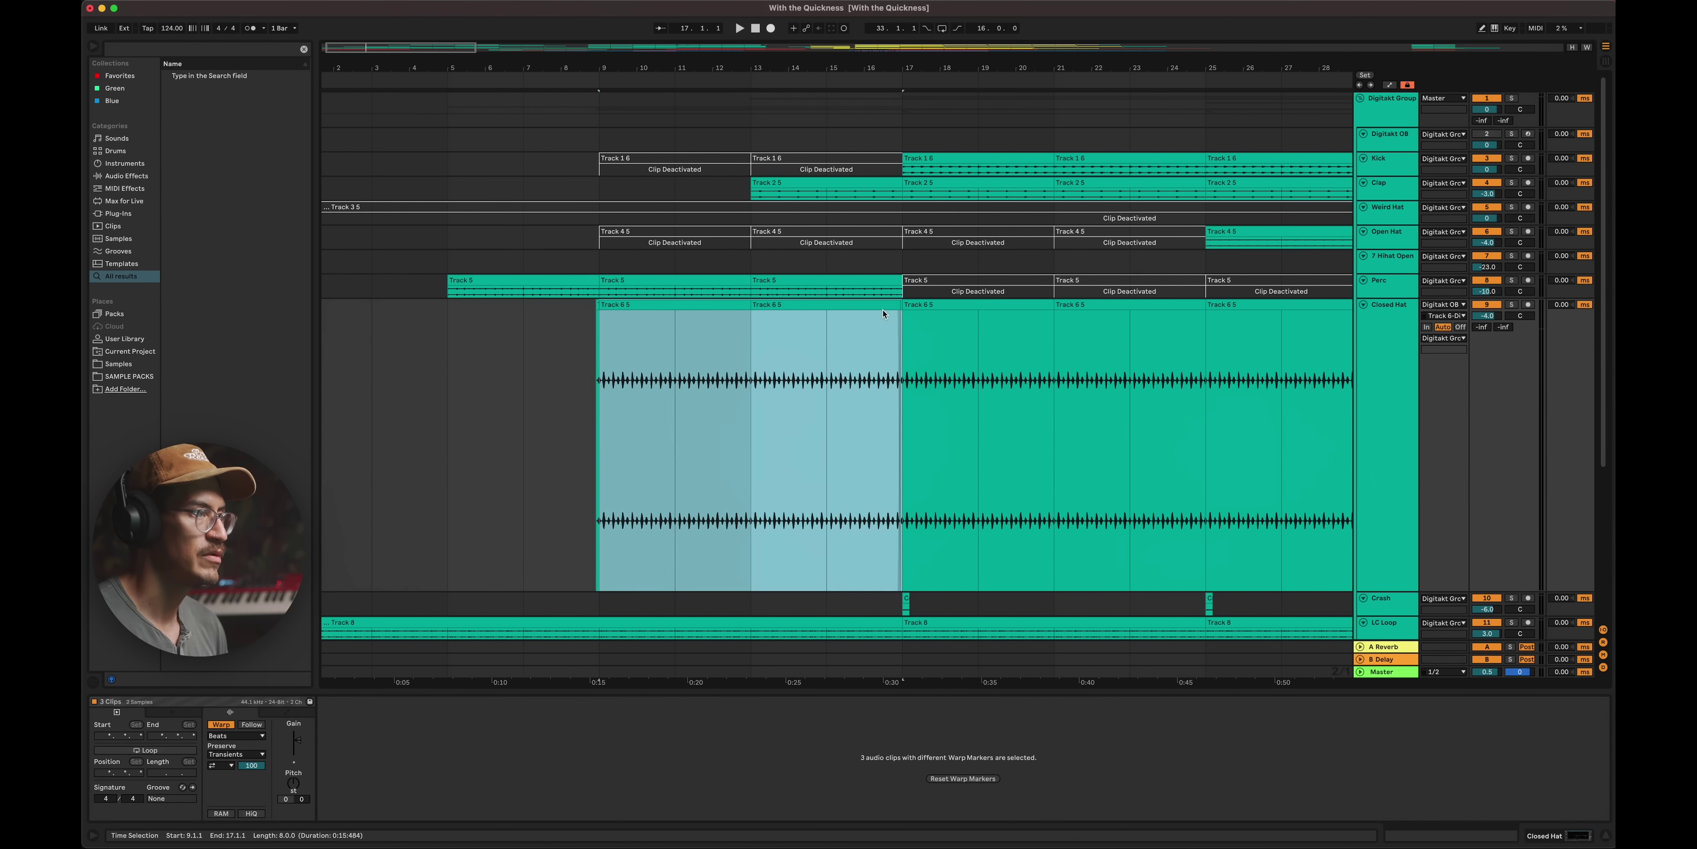
left_click_drag(892, 68, 1098, 394)
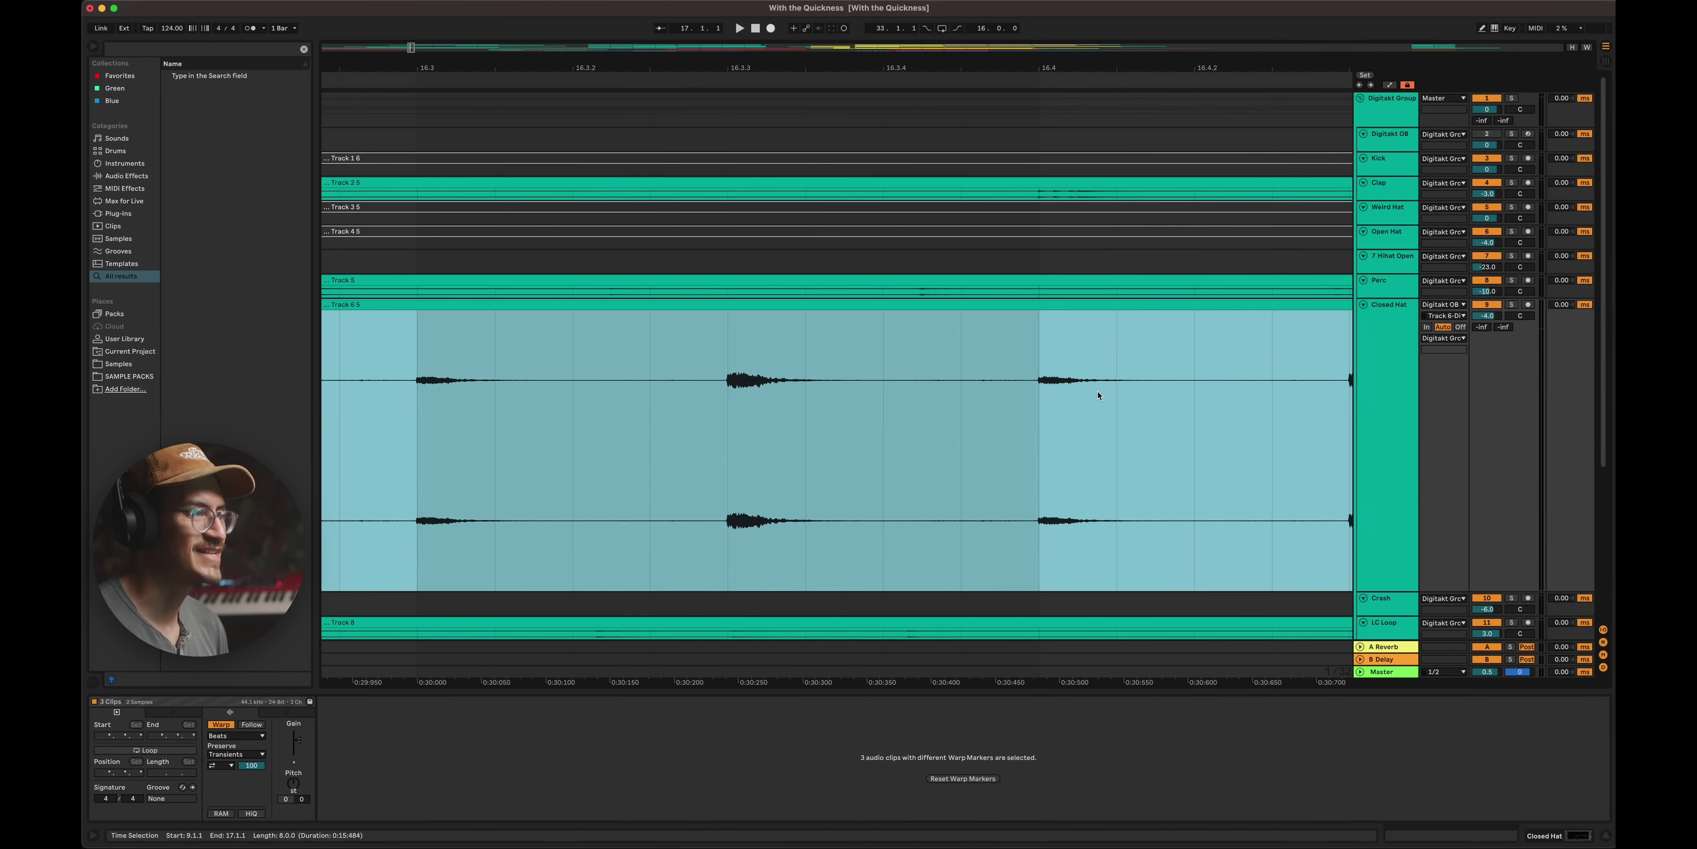
scroll(1098, 394, "right", 10)
scroll(1098, 395, "left", 2)
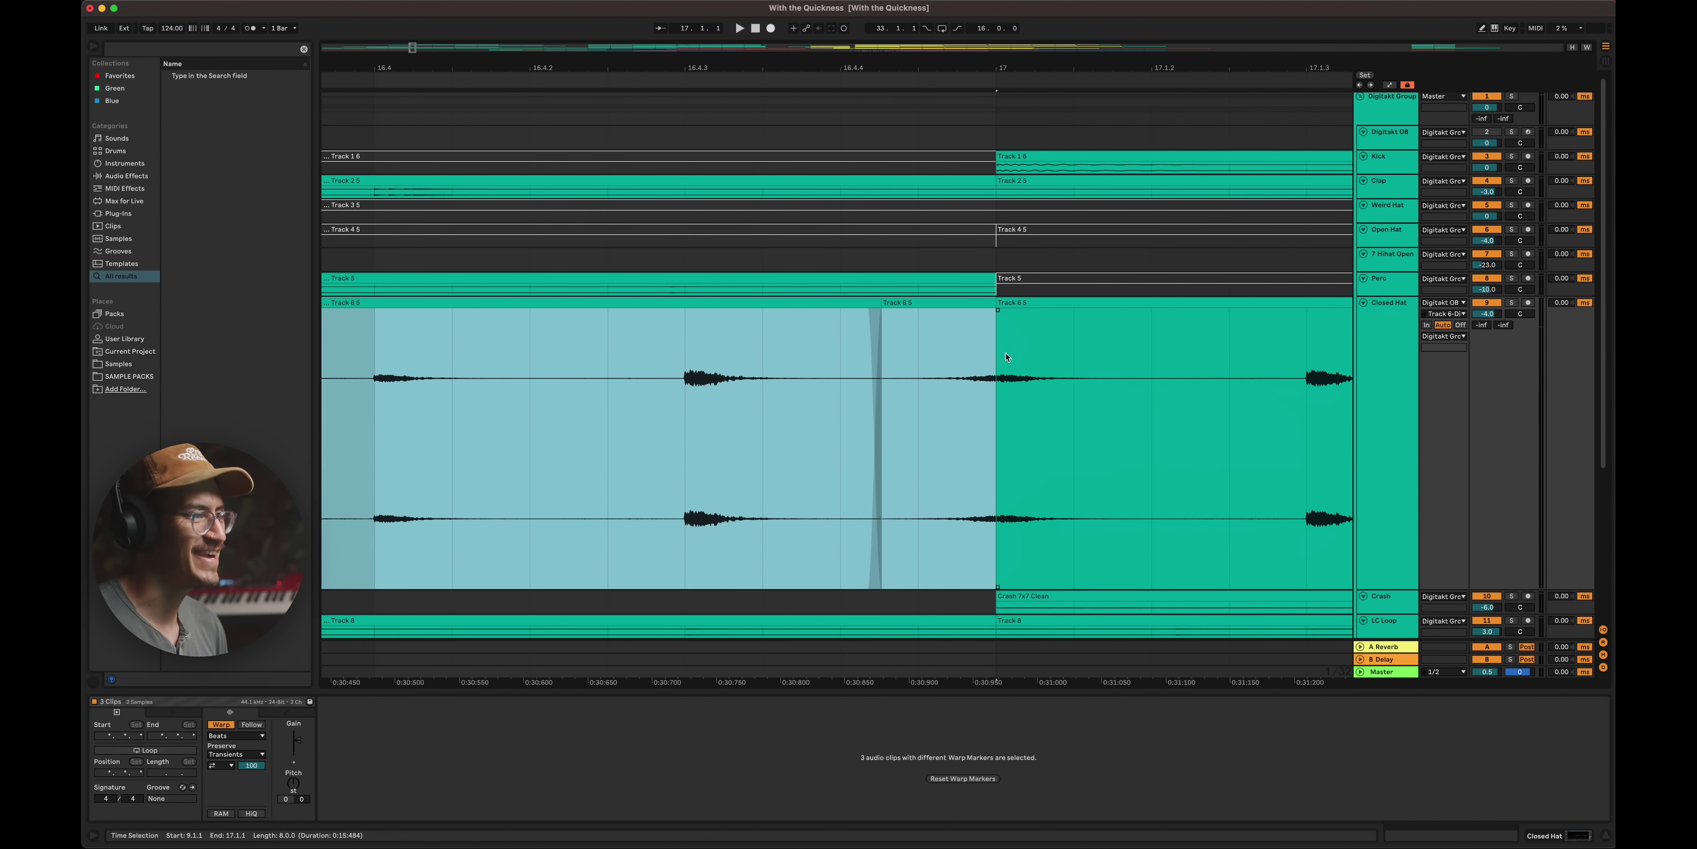
key("super+j")
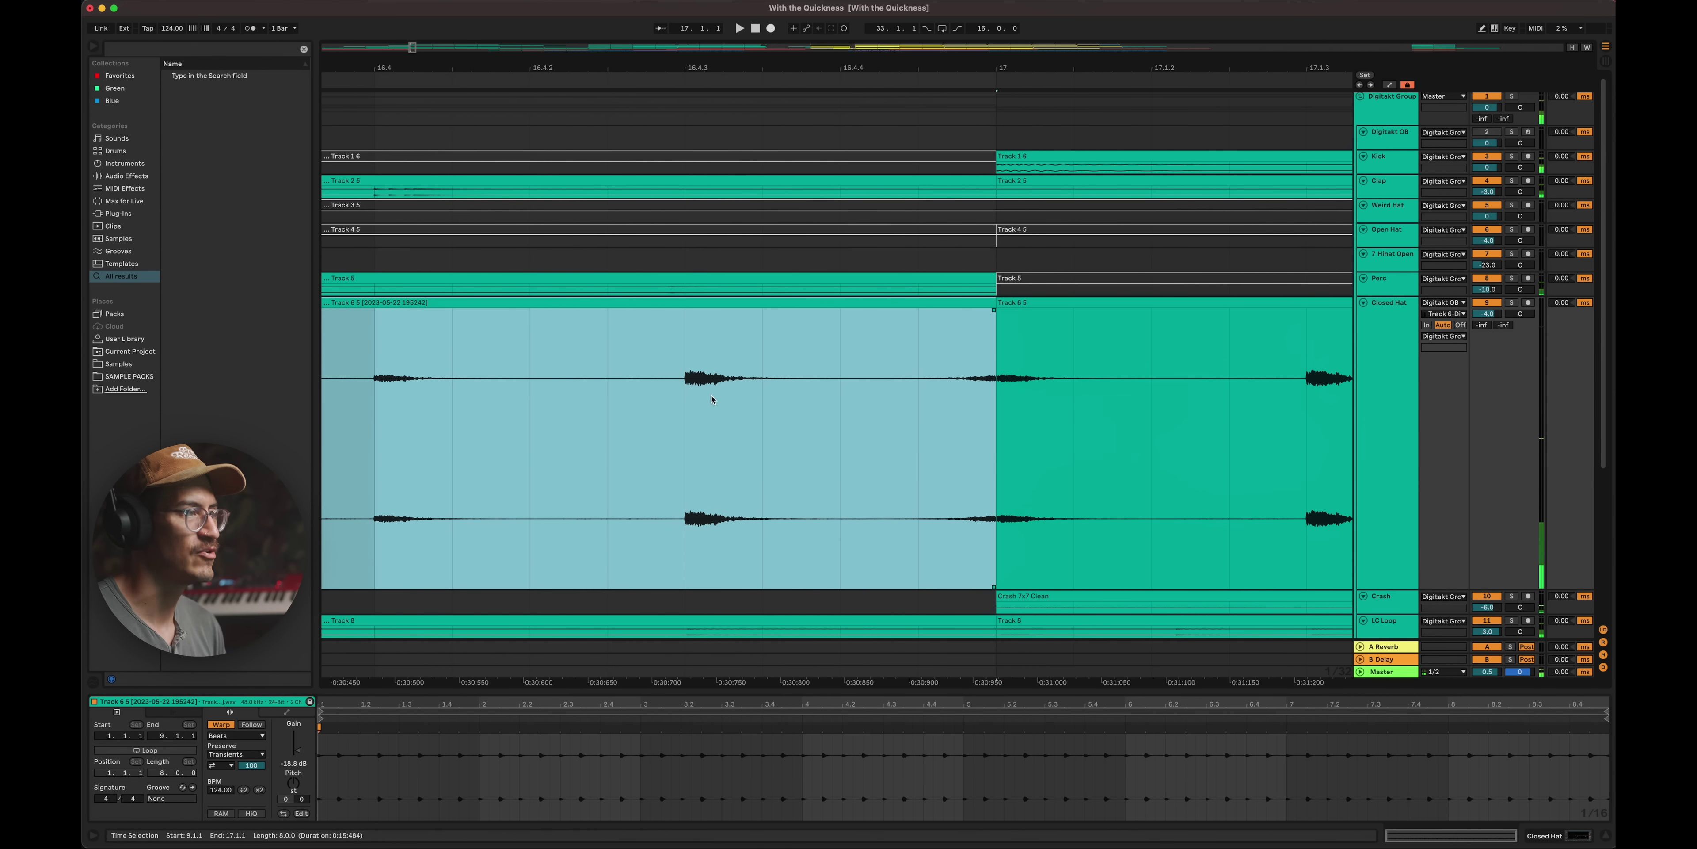
- Duplicate the consolidated eight-bar Closed Hat clip twice to fill bars 17 to 33
left_click_drag(916, 67, 615, 66)
key("super+d")
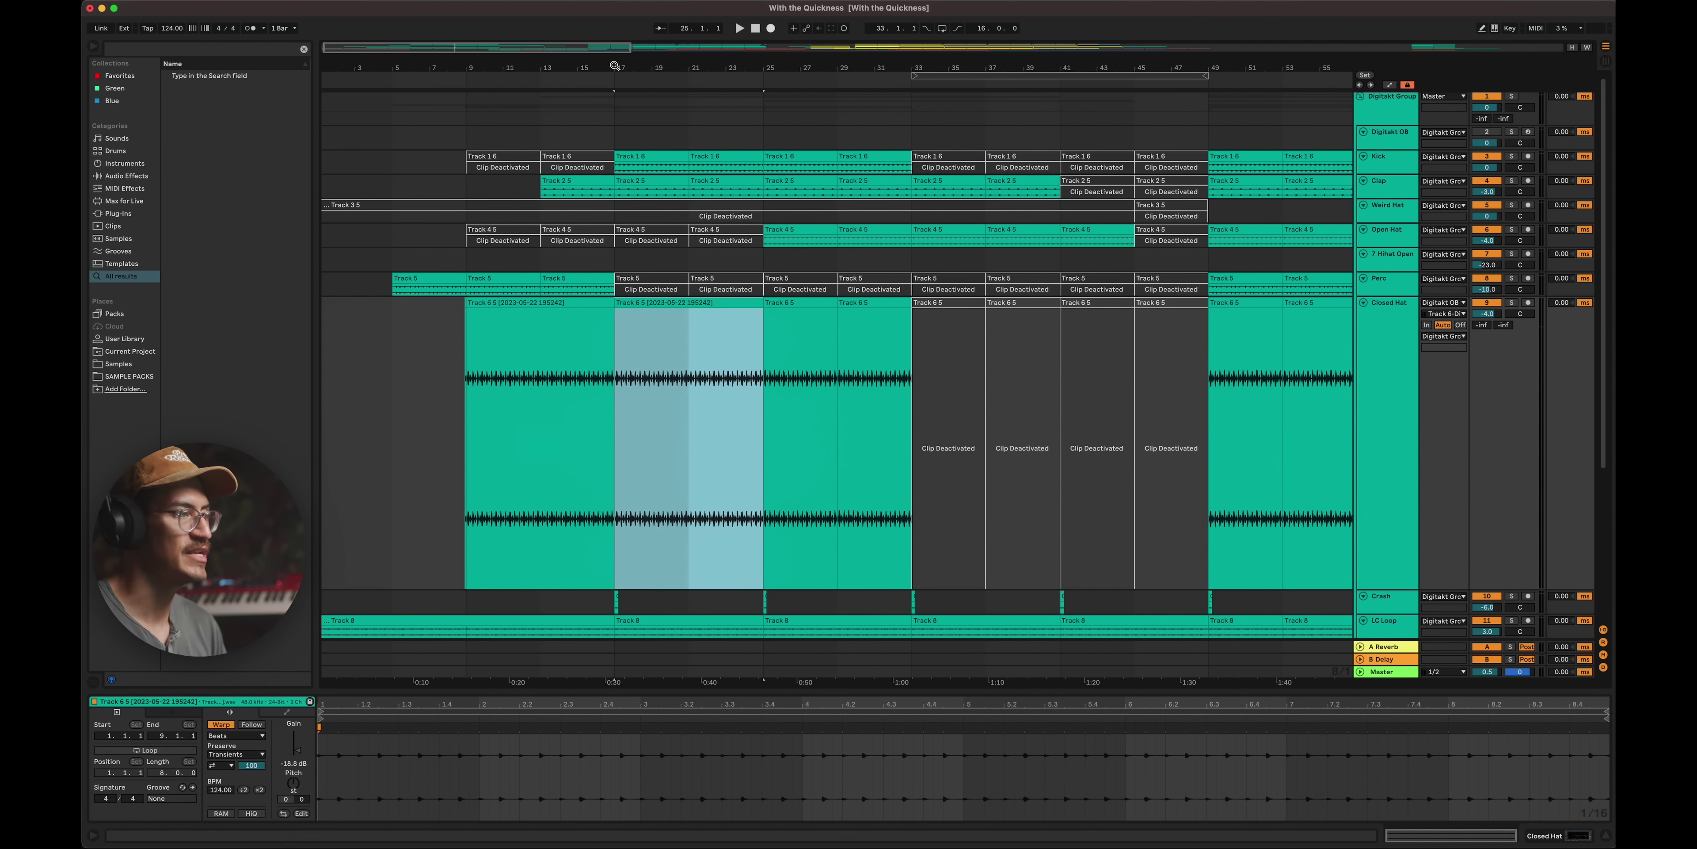
key("super+d")
- Check the reversed hat transition at bar 25 by examining the waveform and playing from just before the boundary
left_click(778, 407)
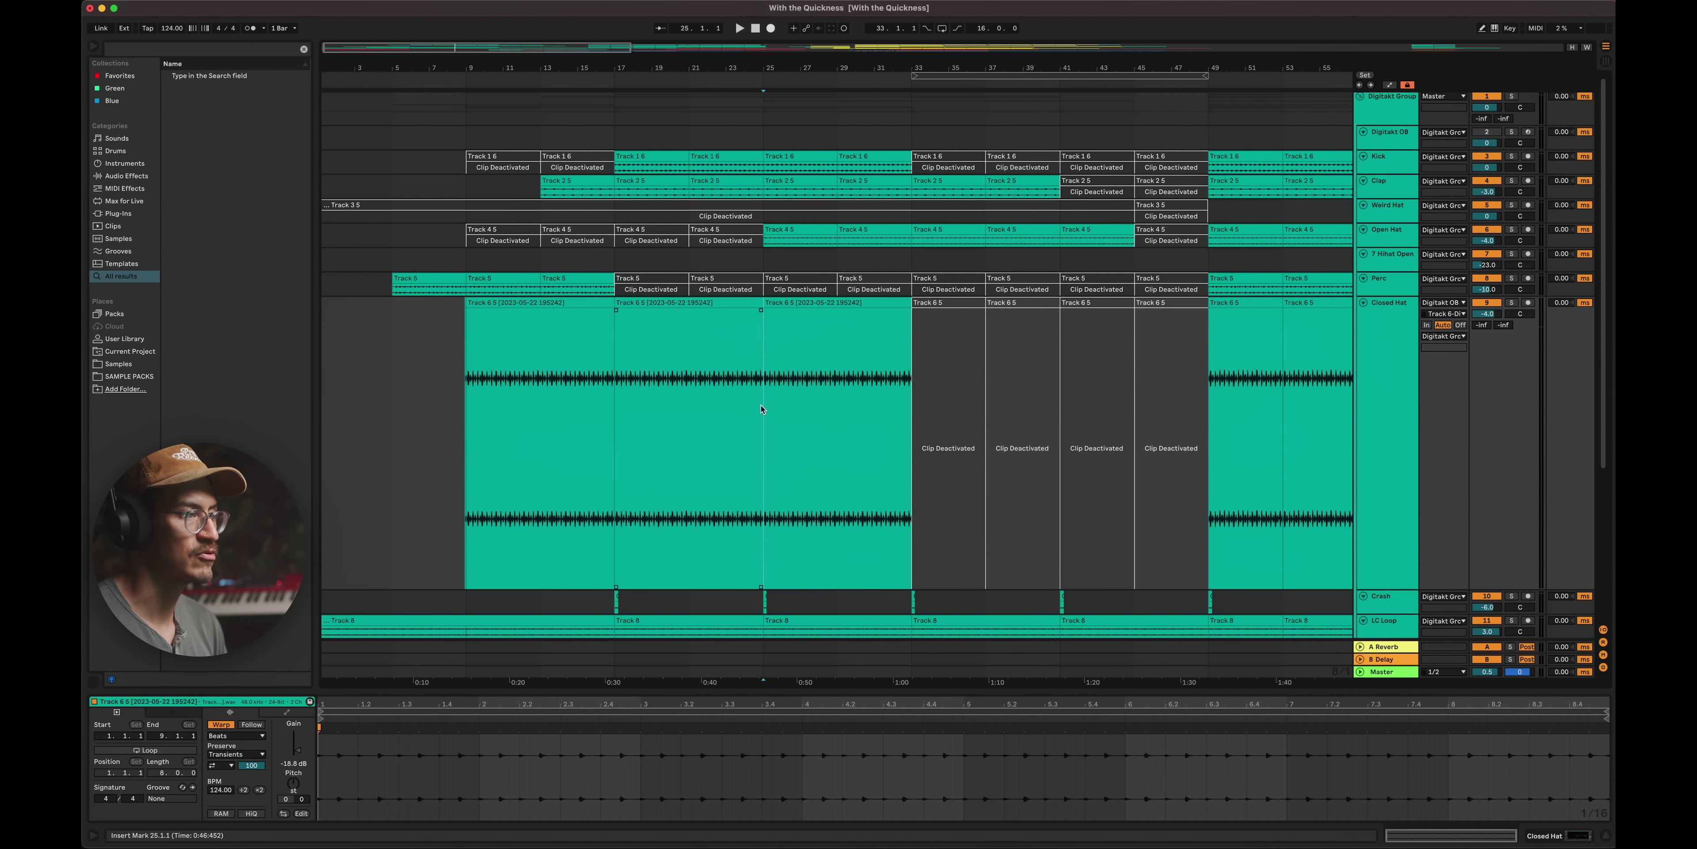
key("space")
left_click_drag(764, 68, 762, 218)
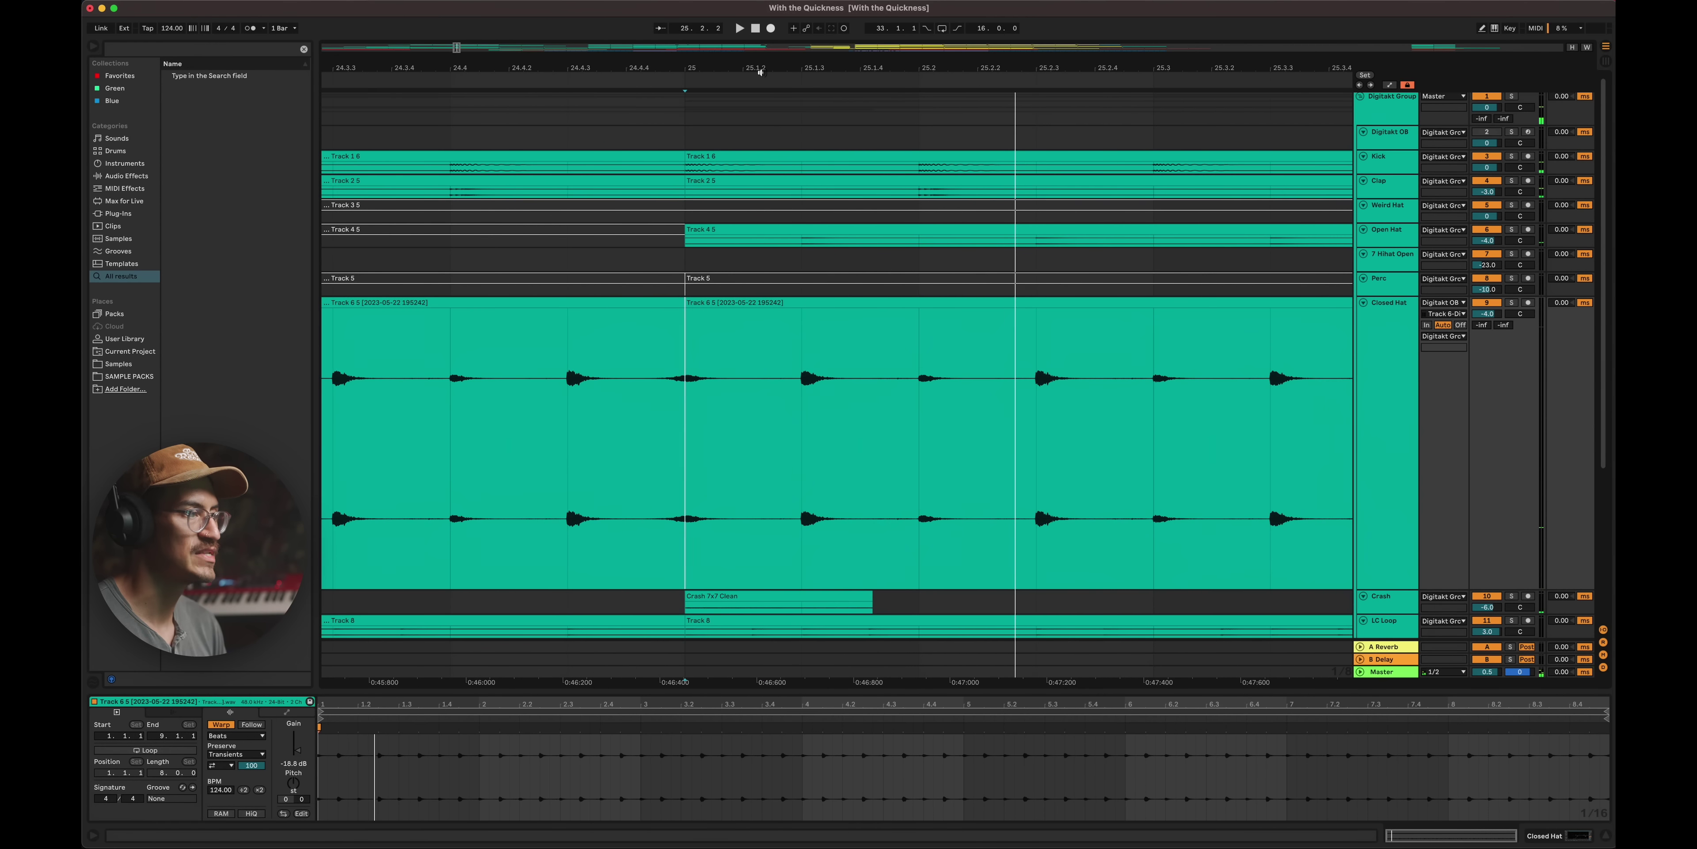
left_click(608, 390)
key("space")
key("space")
key("Left")
key("space")
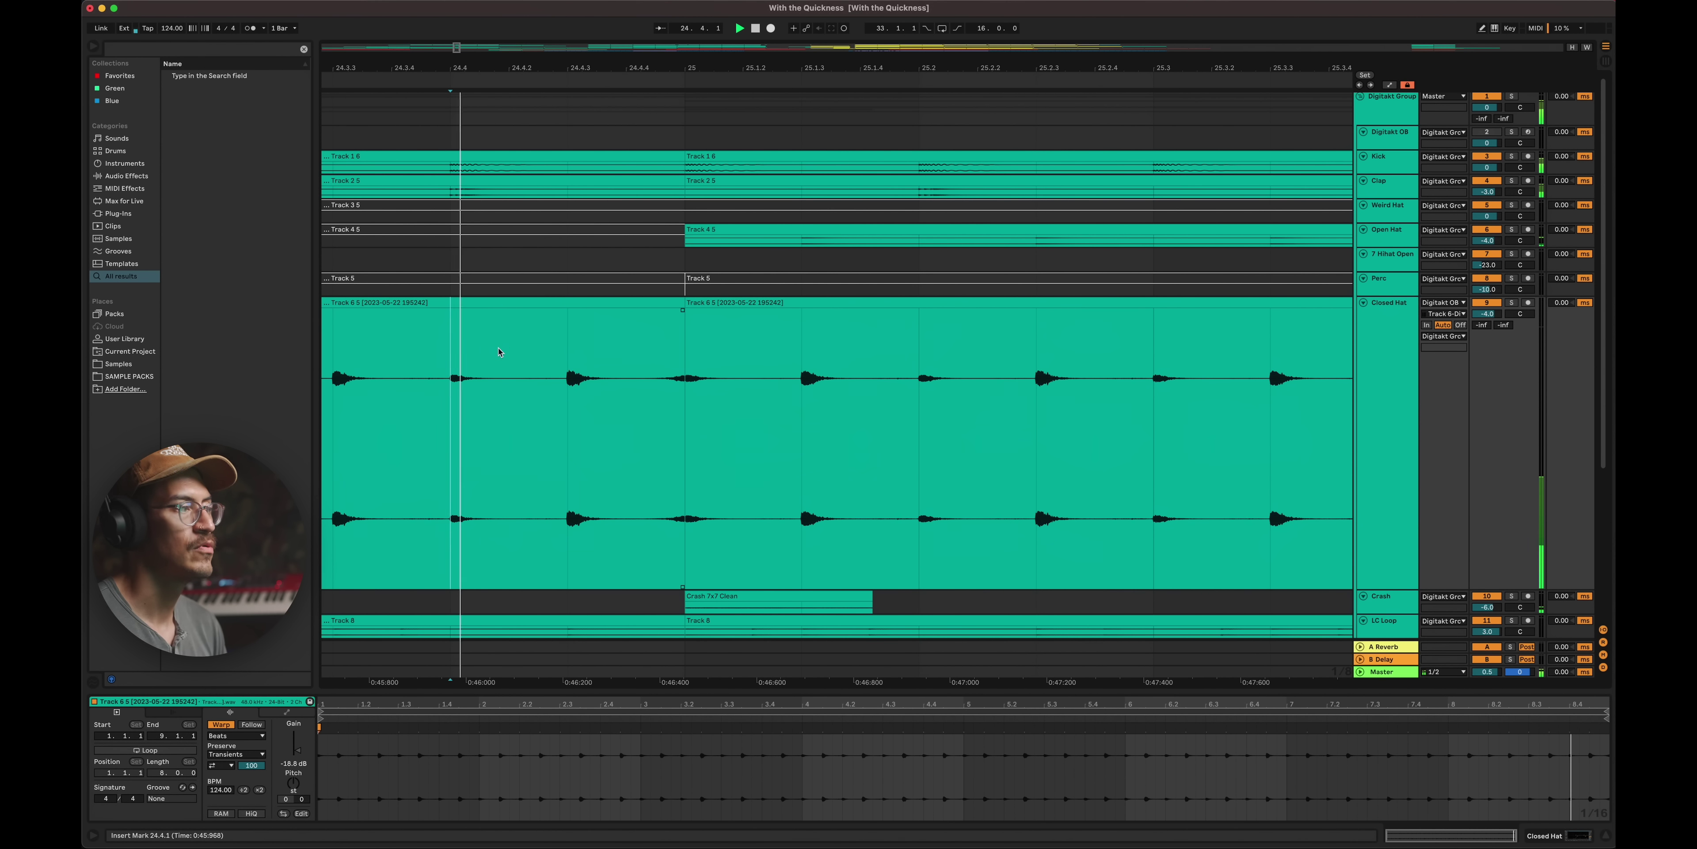
key("space")
- Copy the consolidated Closed Hat clip to bar 49 and repeat it to fill the section up to bar 81
left_click_drag(659, 69, 660, 14)
left_click_drag(768, 69, 542, 70)
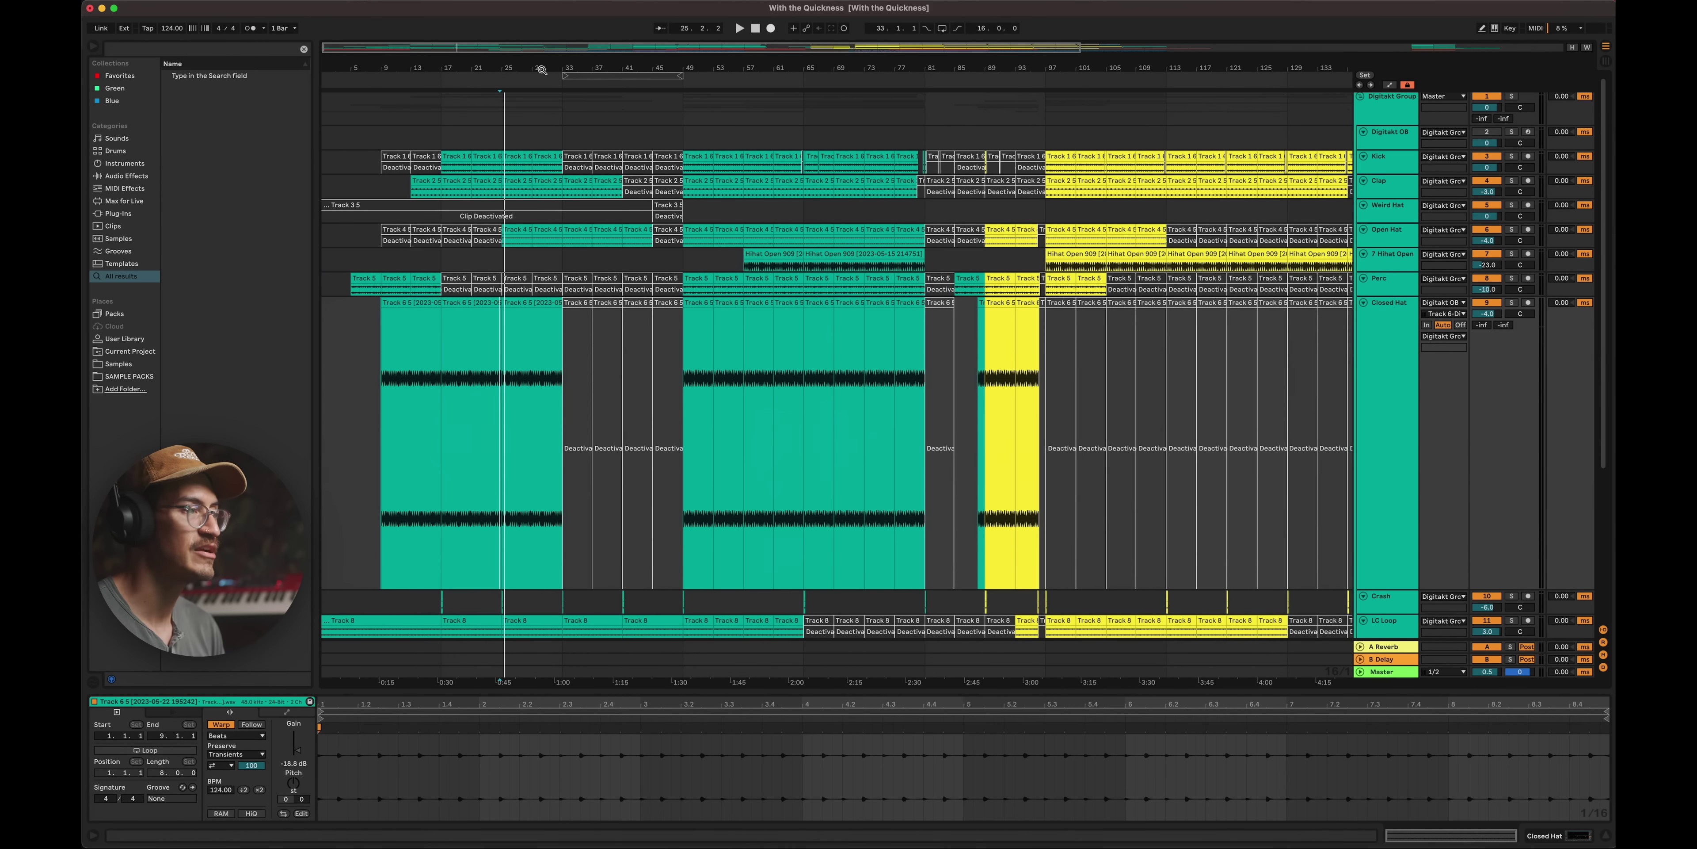
left_click(616, 314)
left_click(716, 321)
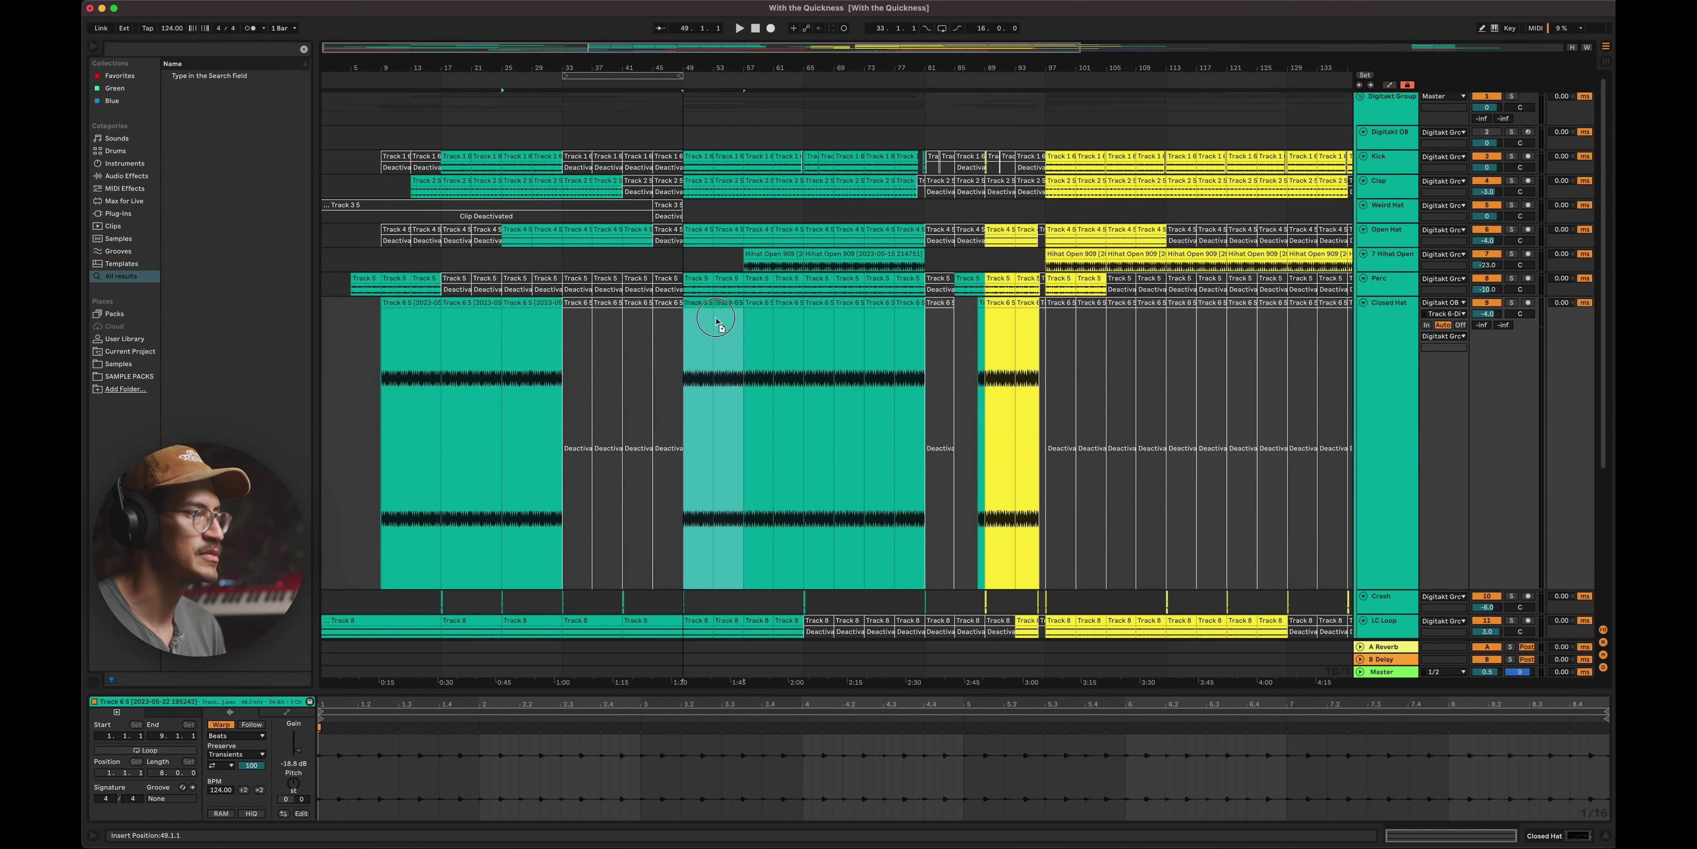
key("Right")
key("Right")
key("Right")
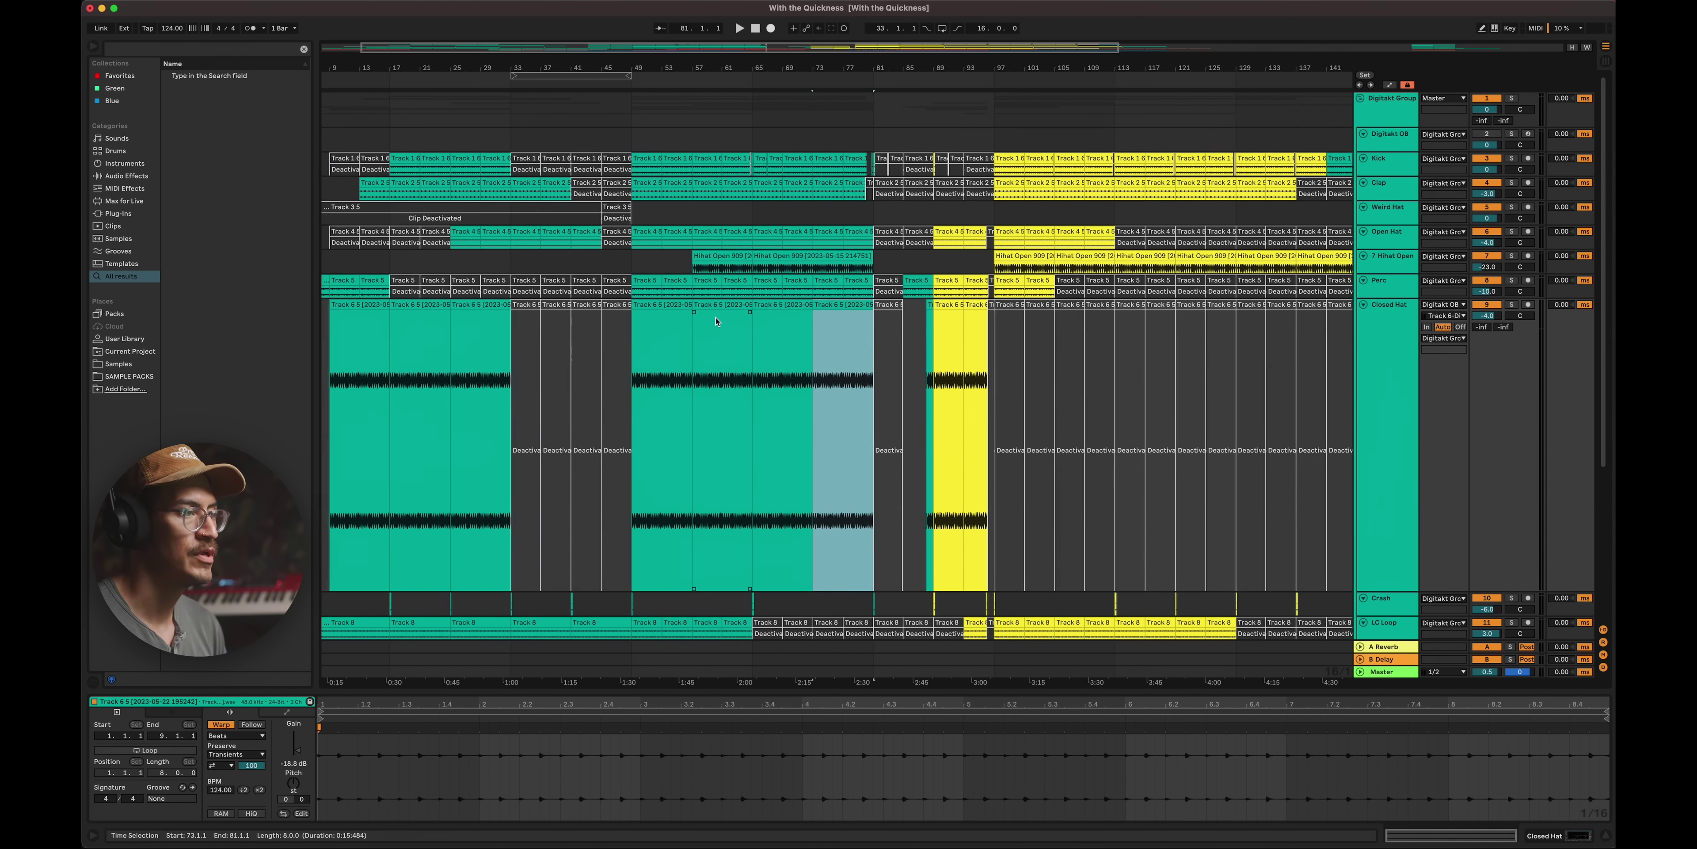
- Play from bar 88 to listen to the Closed Hat part going into bar 89
scroll(722, 326, "left", 5)
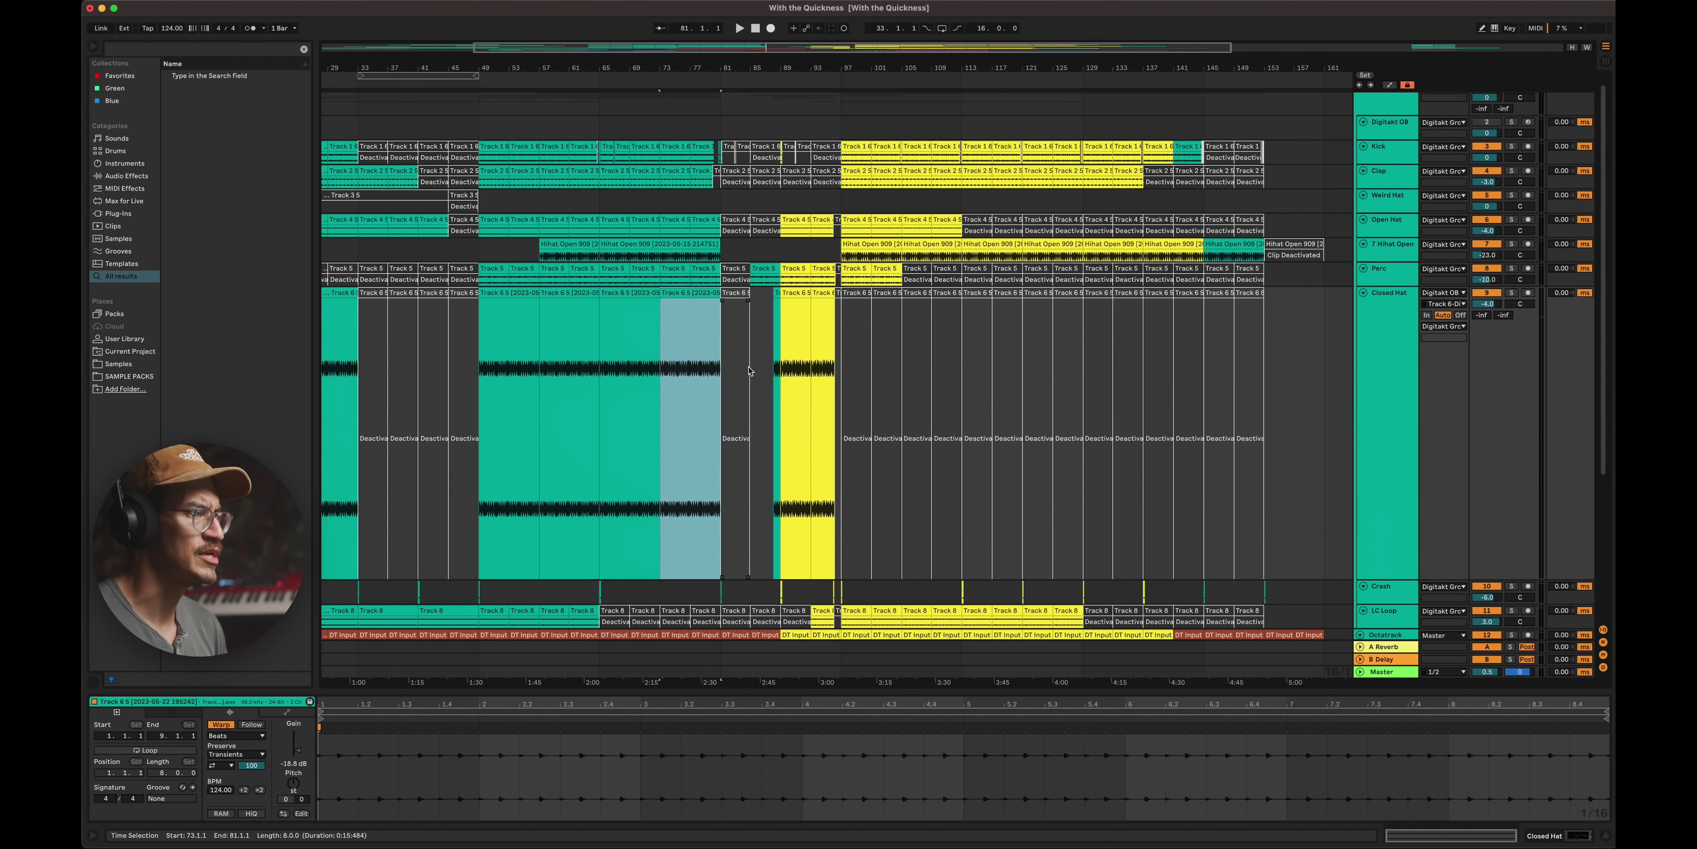
left_click_drag(750, 371, 849, 370)
key("z")
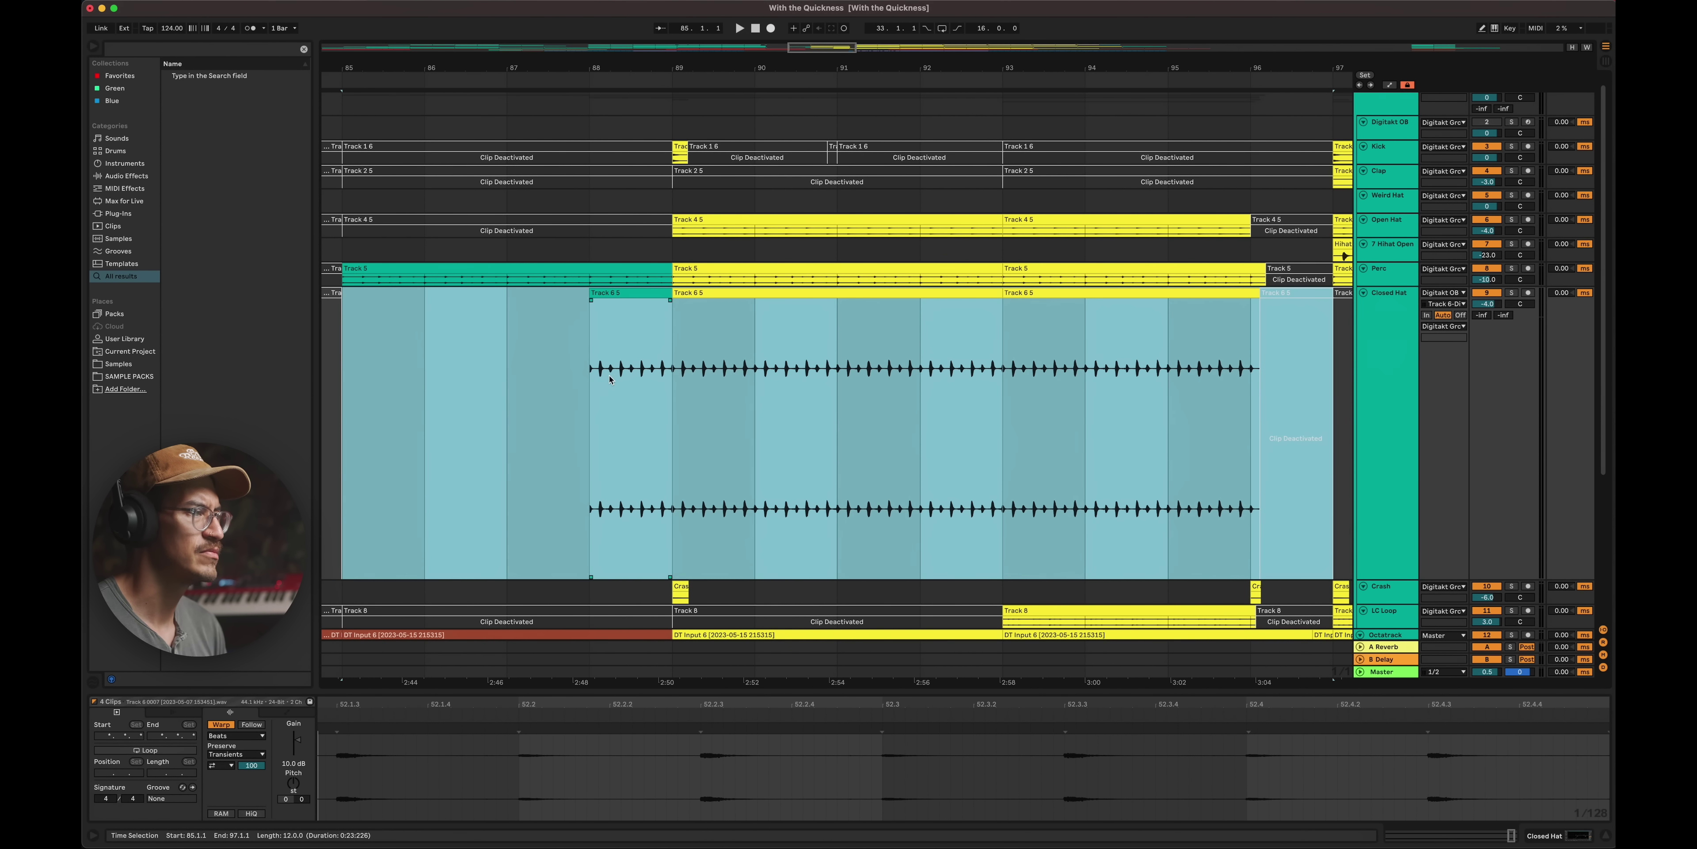
left_click(610, 380)
key("space")
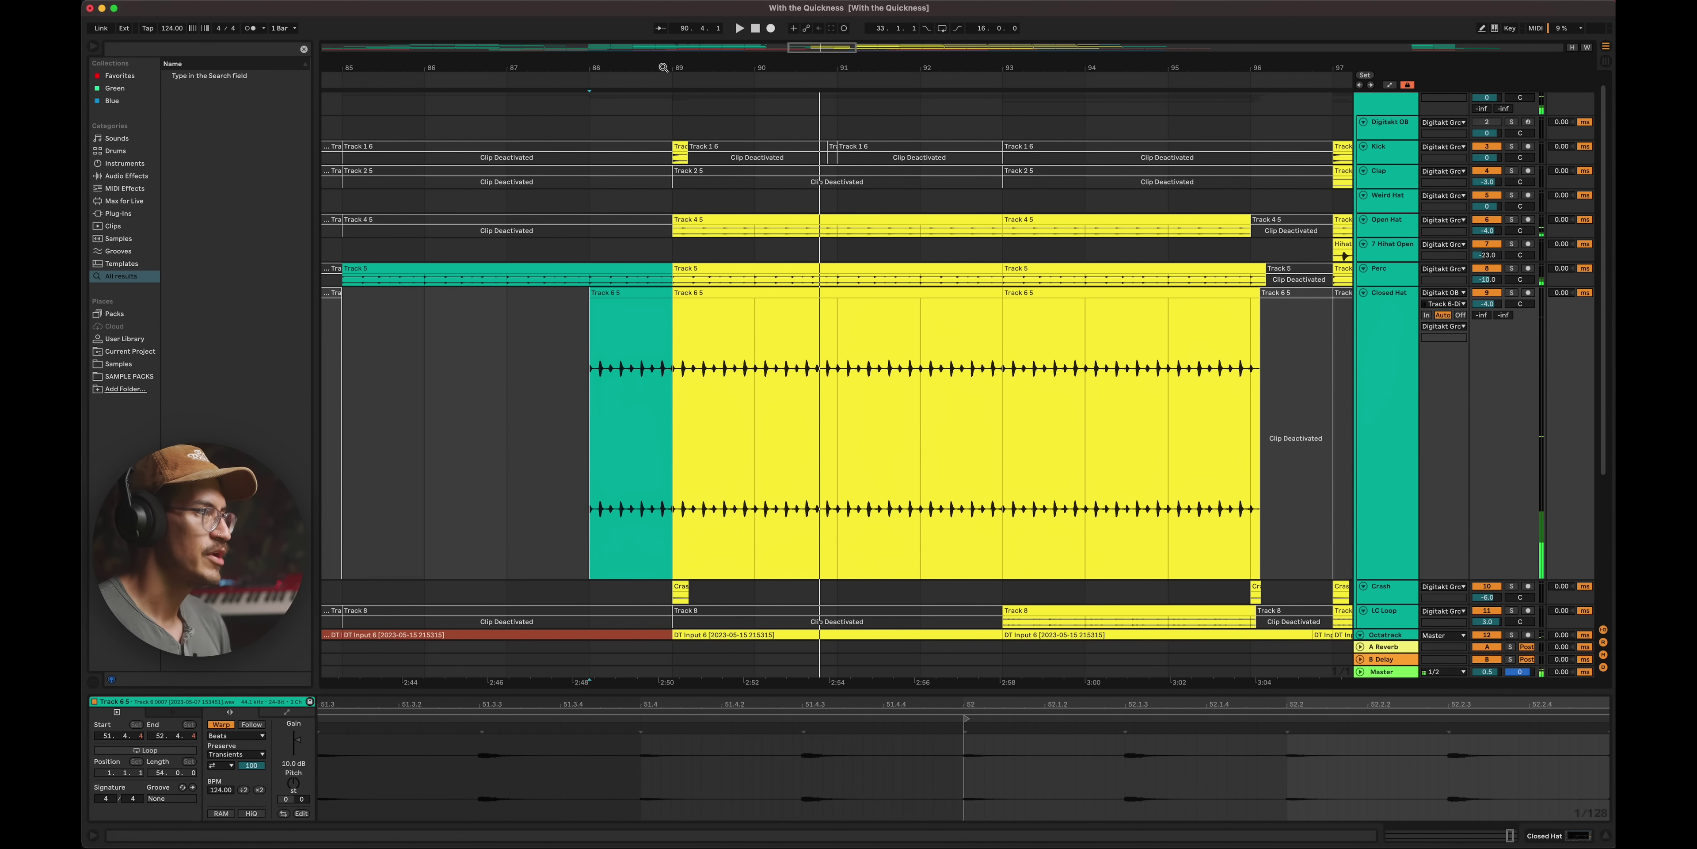
- Add a reversed copy of bar 89's first Closed Hat hit directly before bar 89 with its gain set to 8.70 dB
left_click_drag(663, 67, 664, 200)
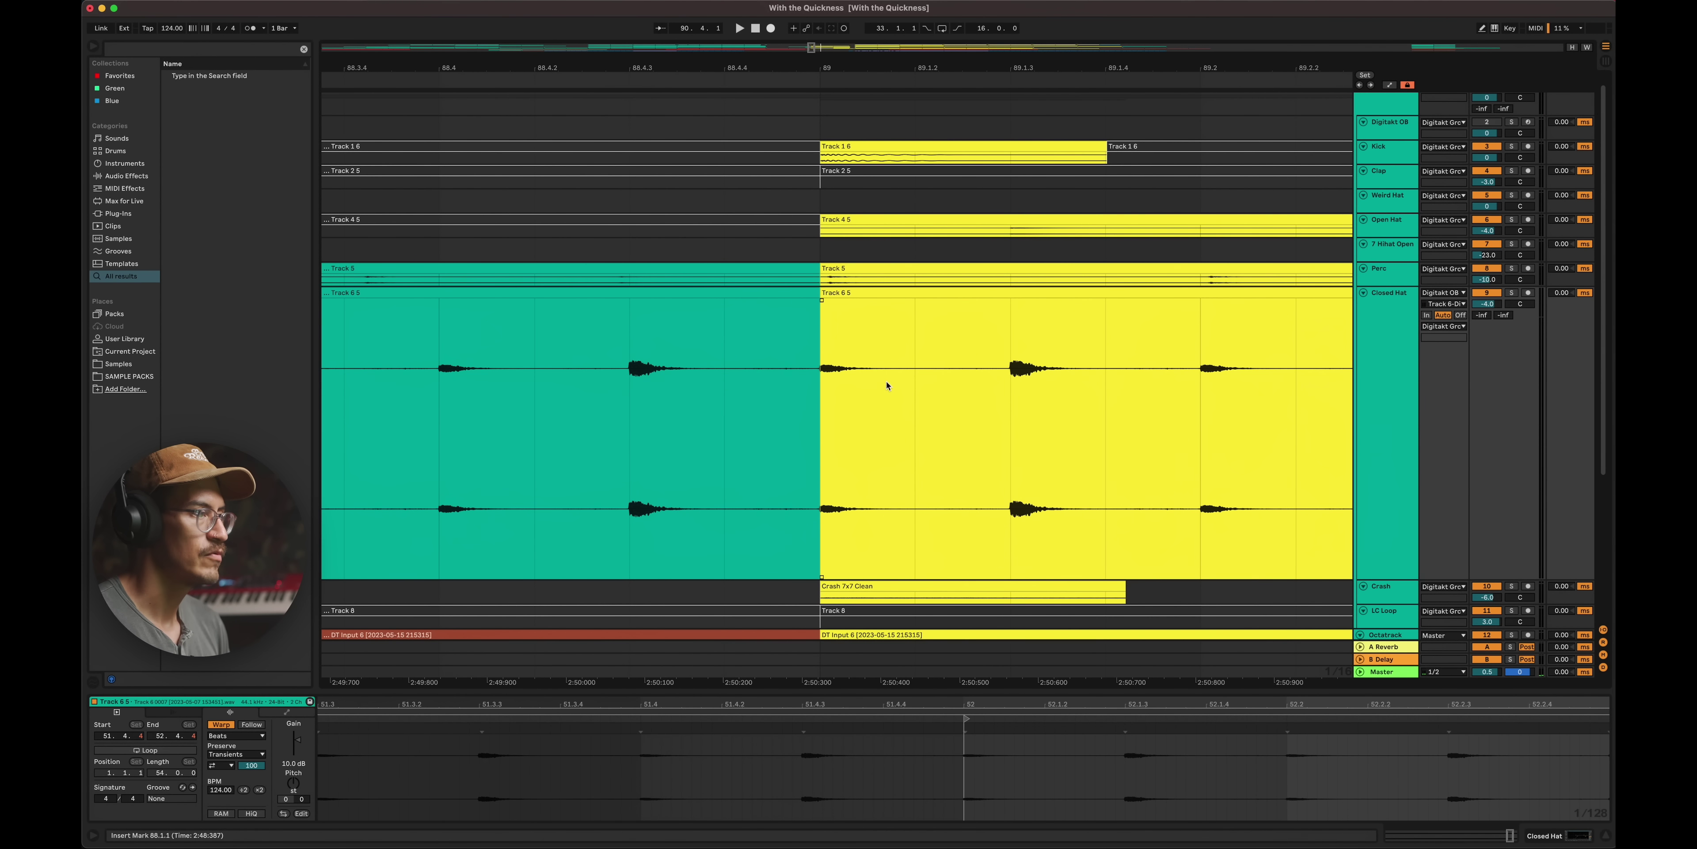
left_click_drag(868, 379, 822, 381)
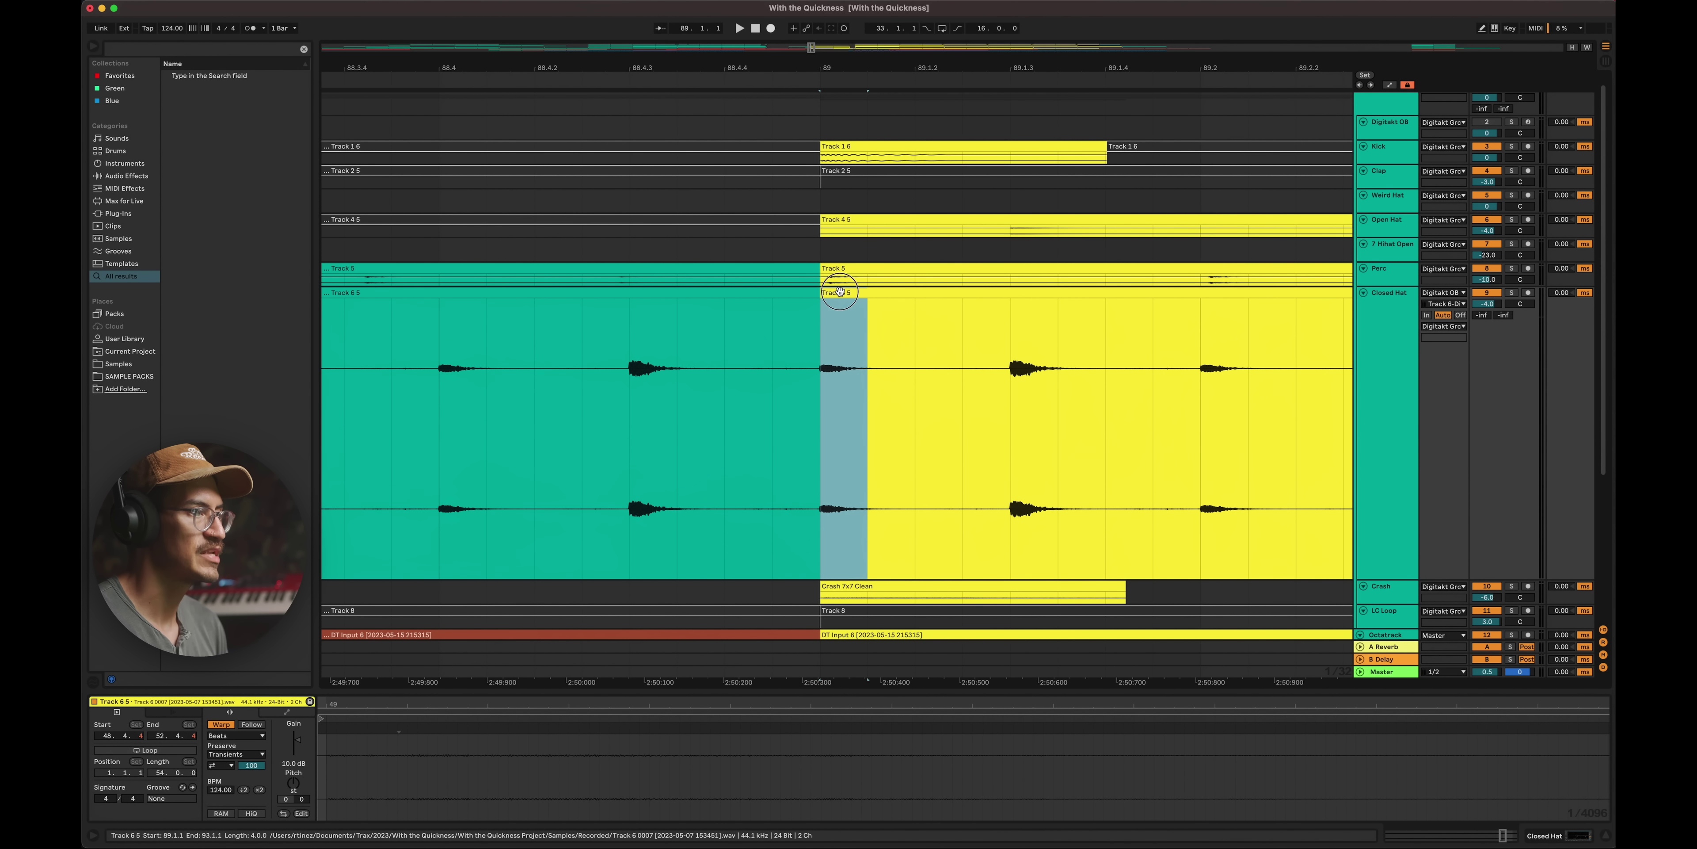
left_click_drag(839, 293, 796, 298)
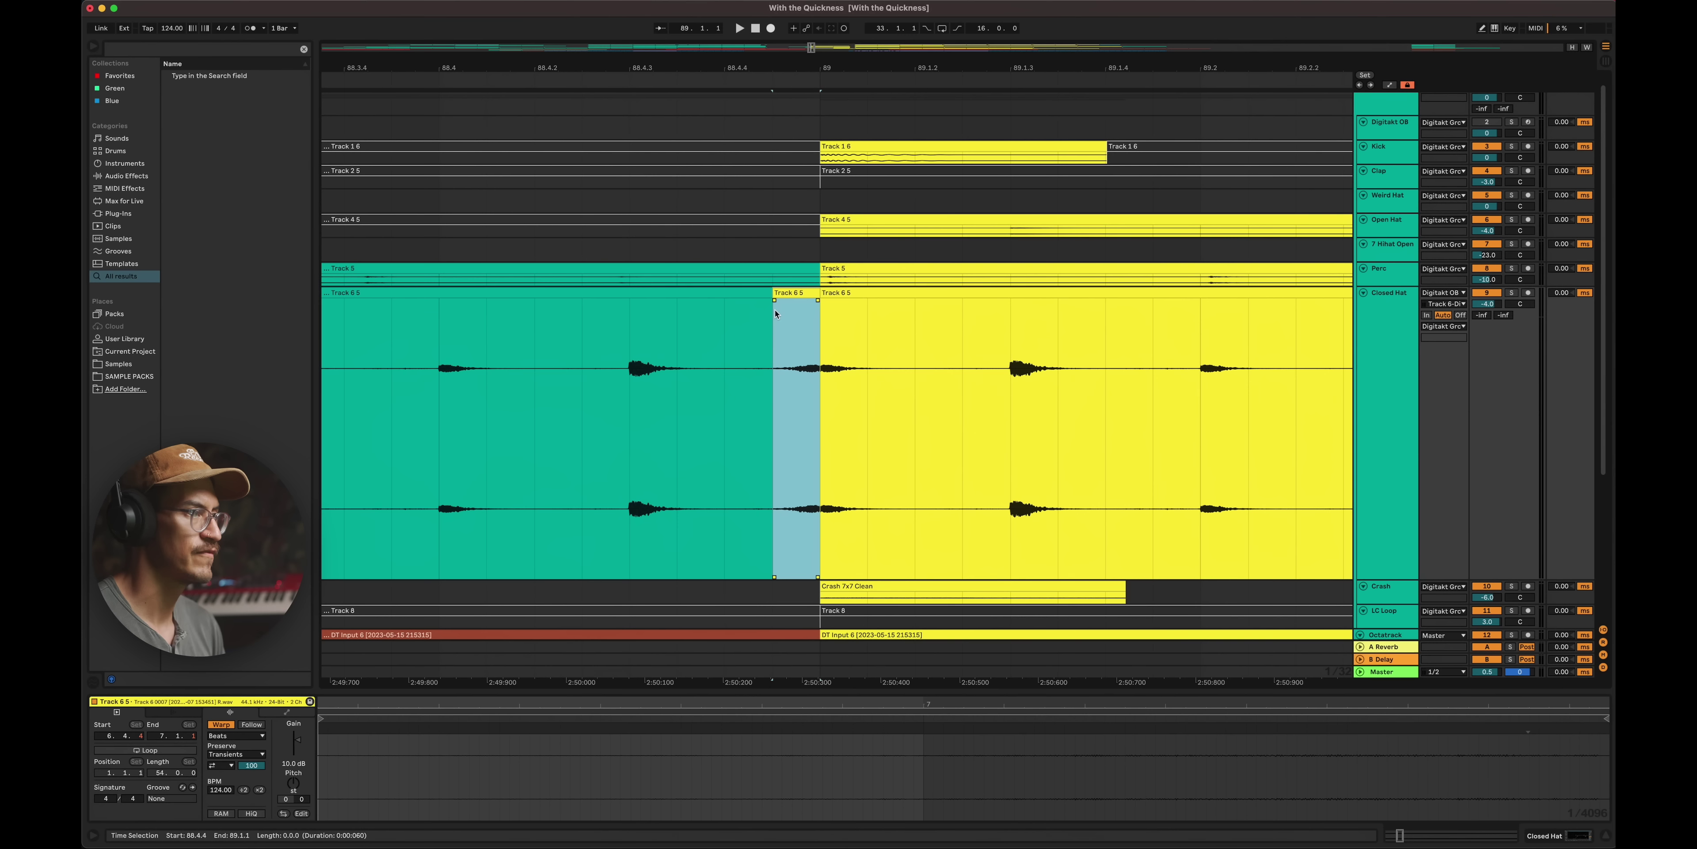
left_click(298, 740)
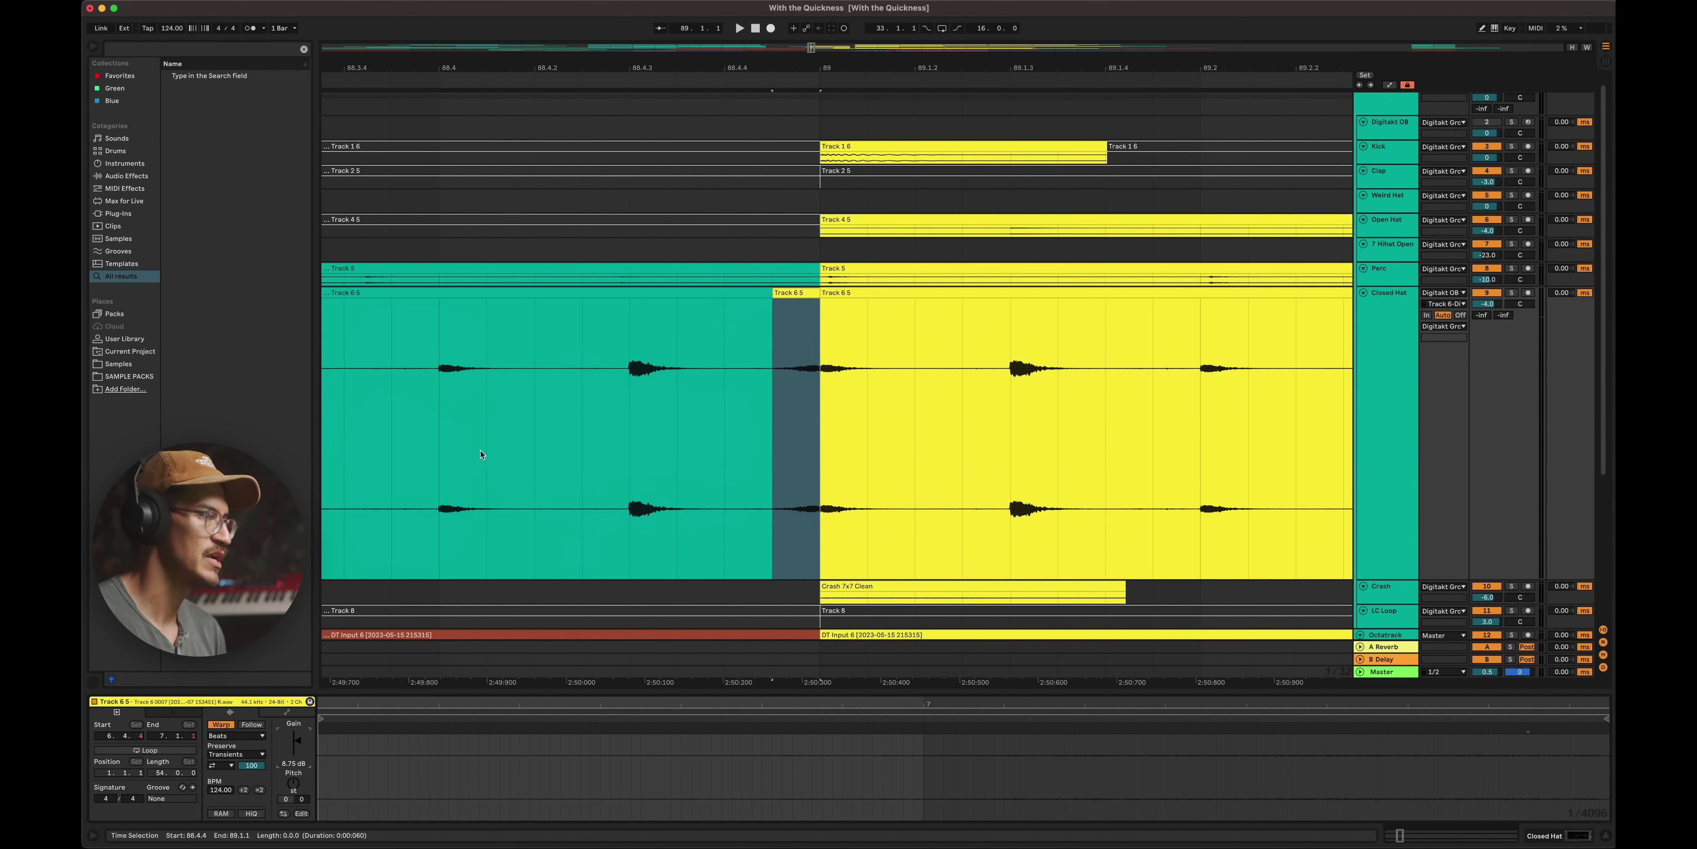
- Play from just before bar 89 to check the reversed hat, and return all tracks to full overview height
left_click(391, 448)
key("space")
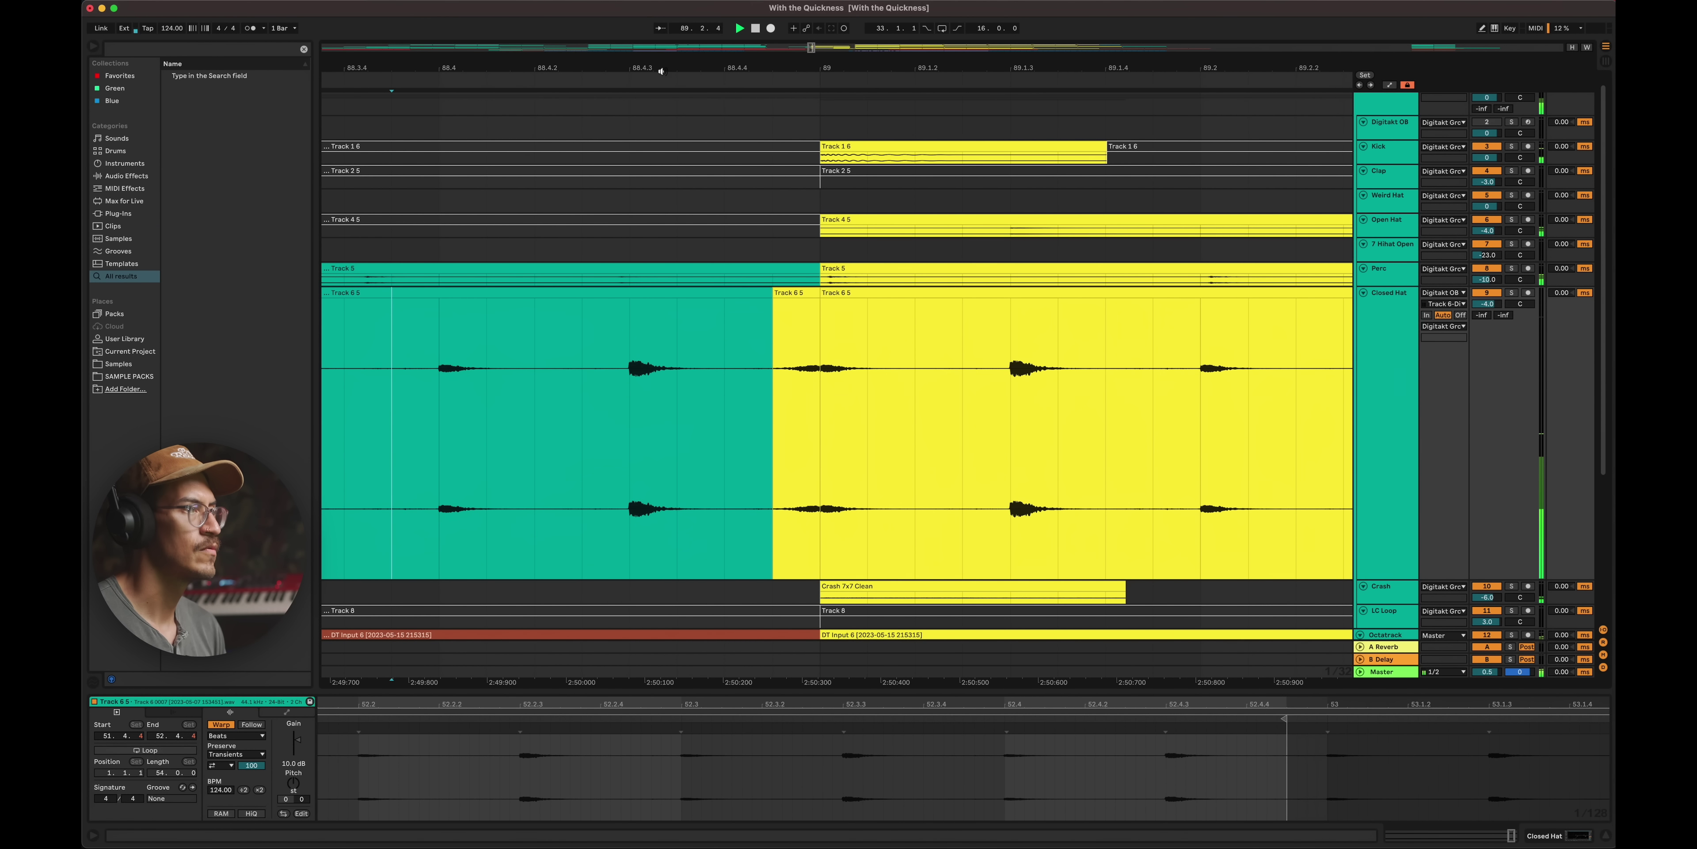
left_click_drag(661, 71, 706, 65)
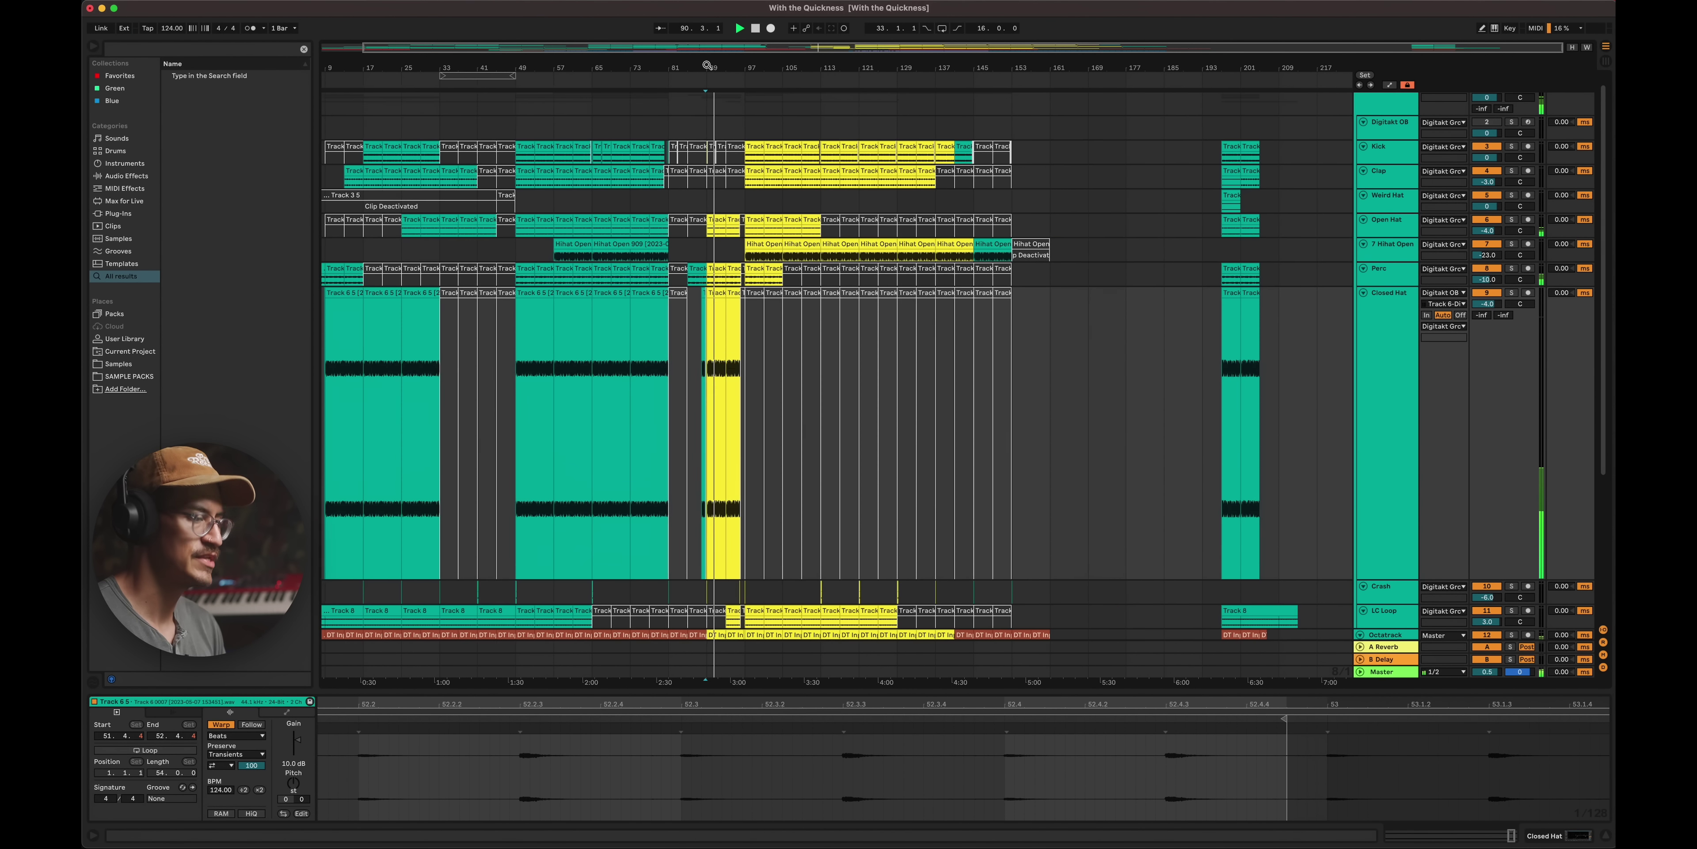
key("h")
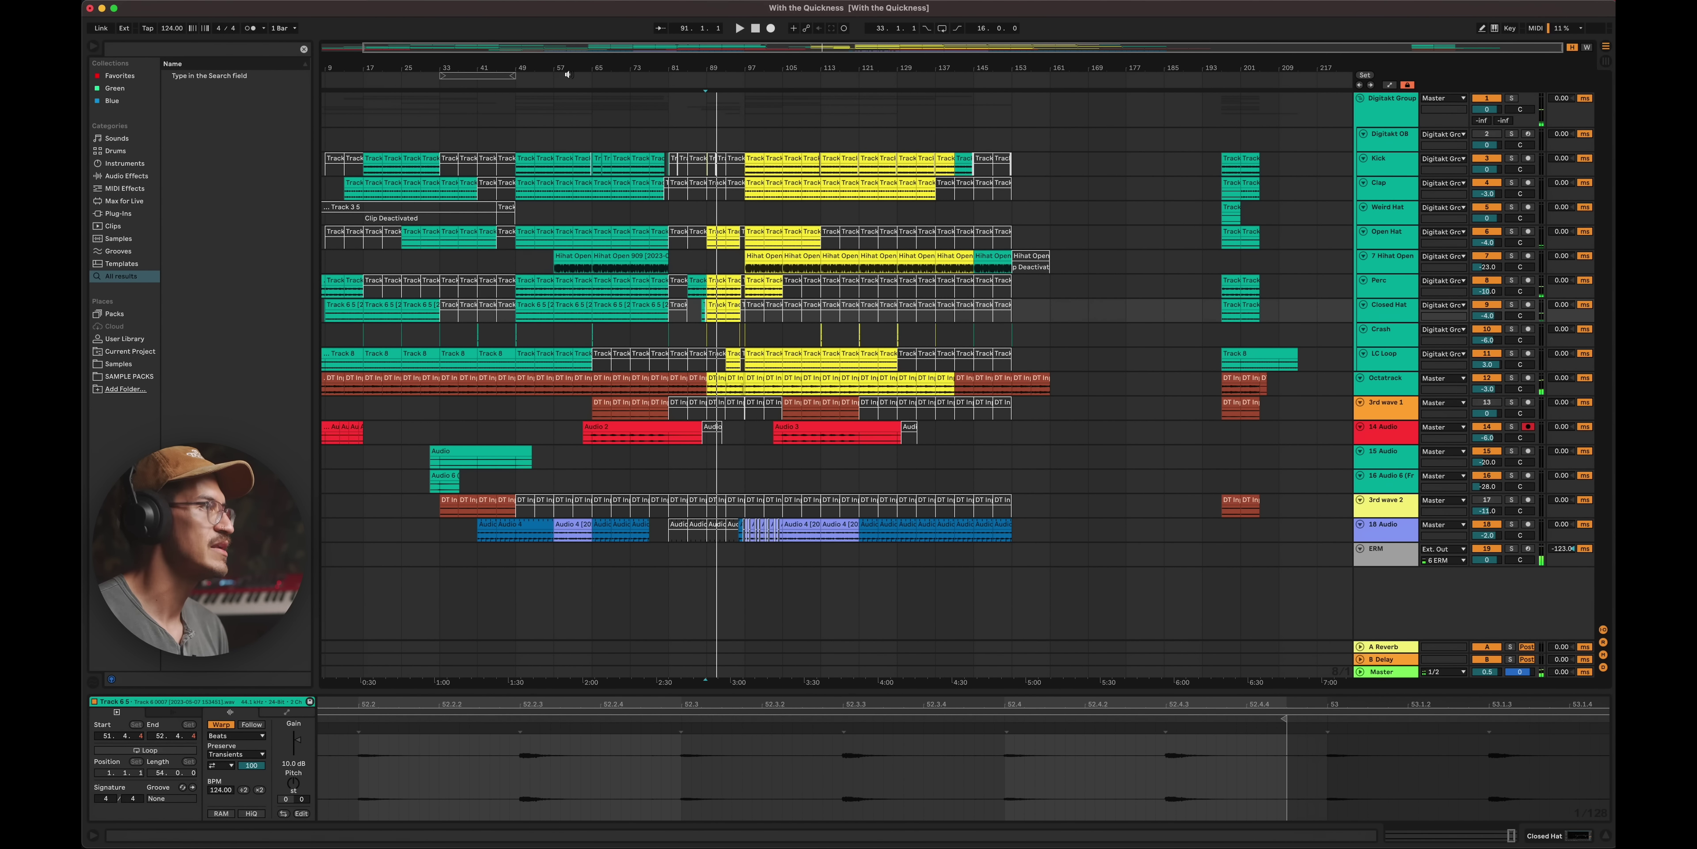
- Play the whole arrangement's transition into bar 49
left_click_drag(515, 65, 501, 87)
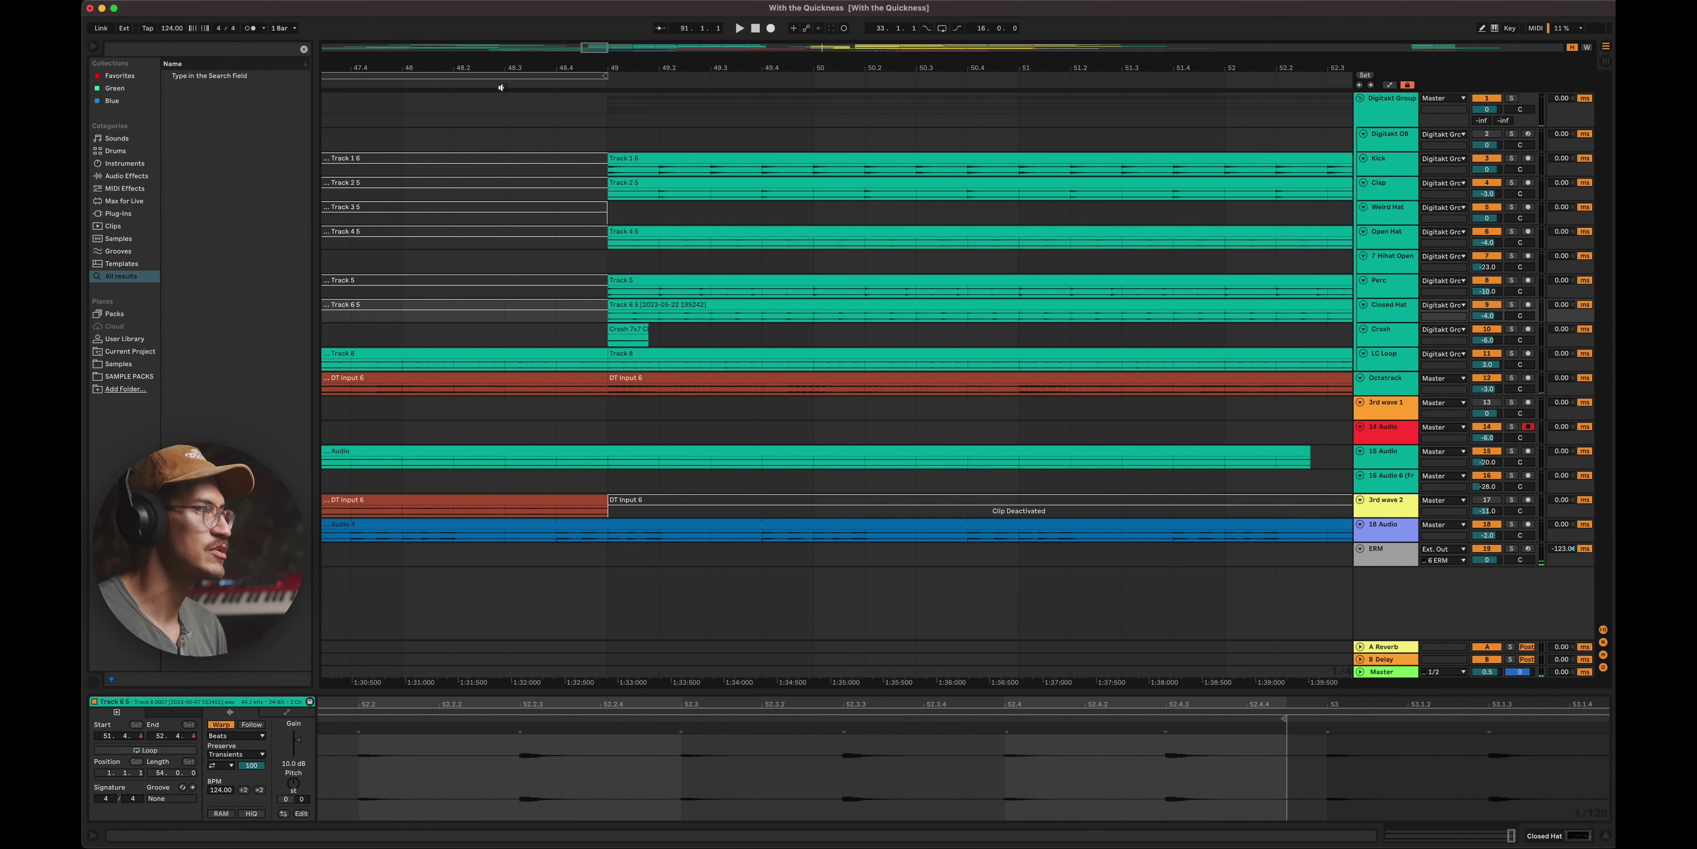
left_click(457, 85)
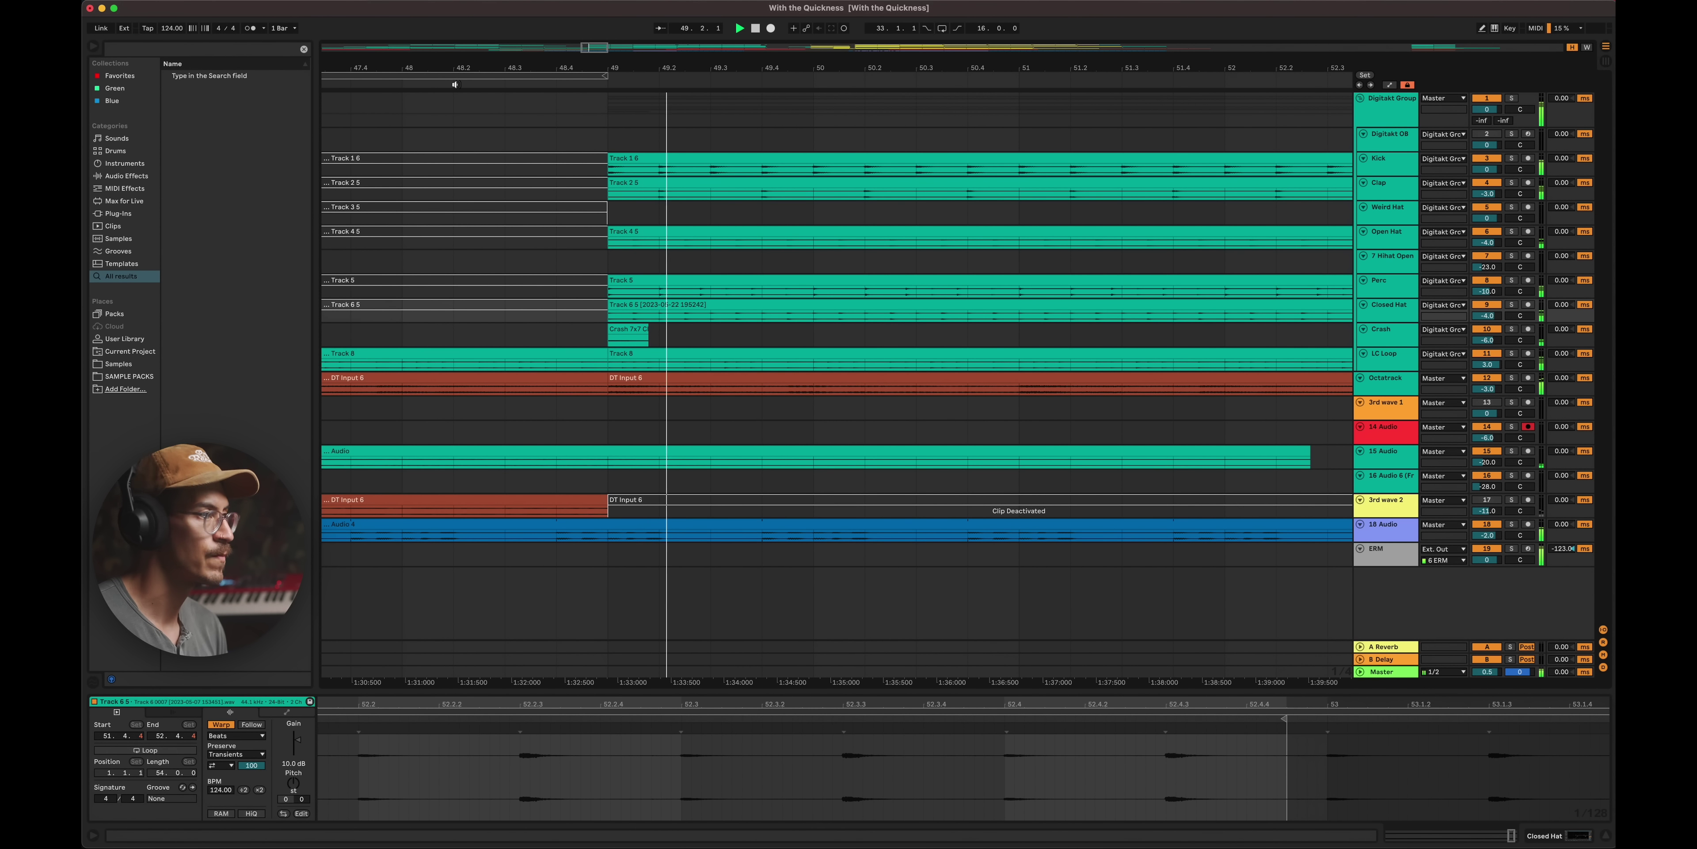
key("space")
left_click_drag(609, 68, 607, 90)
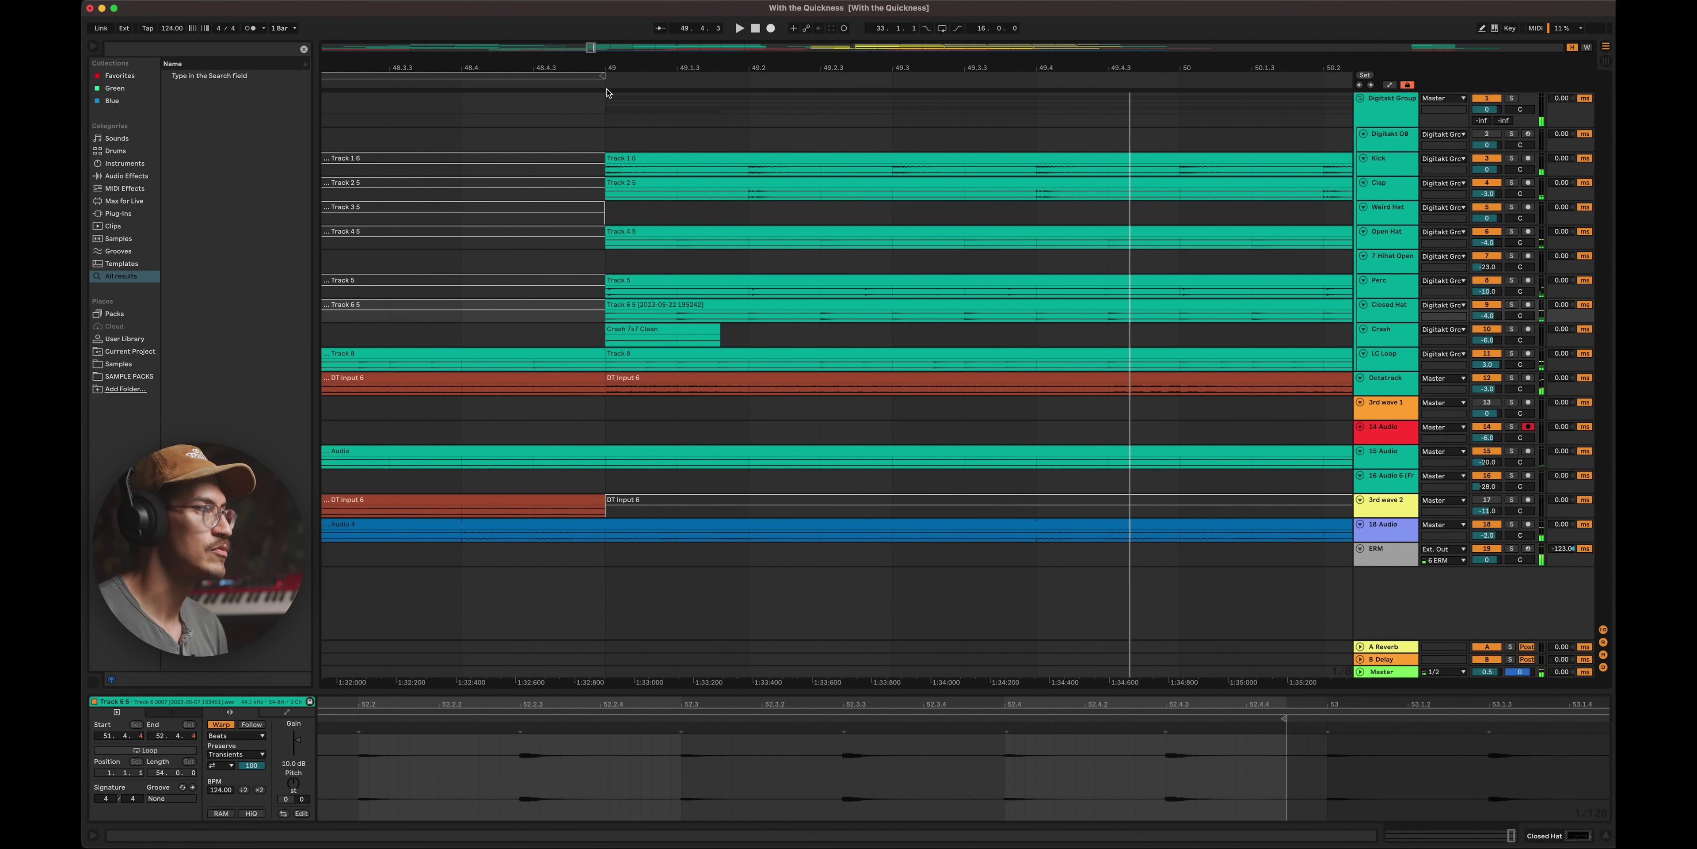
- Split the Kick clip at 49.1.3, copy its first hit to 48.4.3 as a pickup and play the result
left_click_drag(748, 170, 476, 170)
left_click(800, 301)
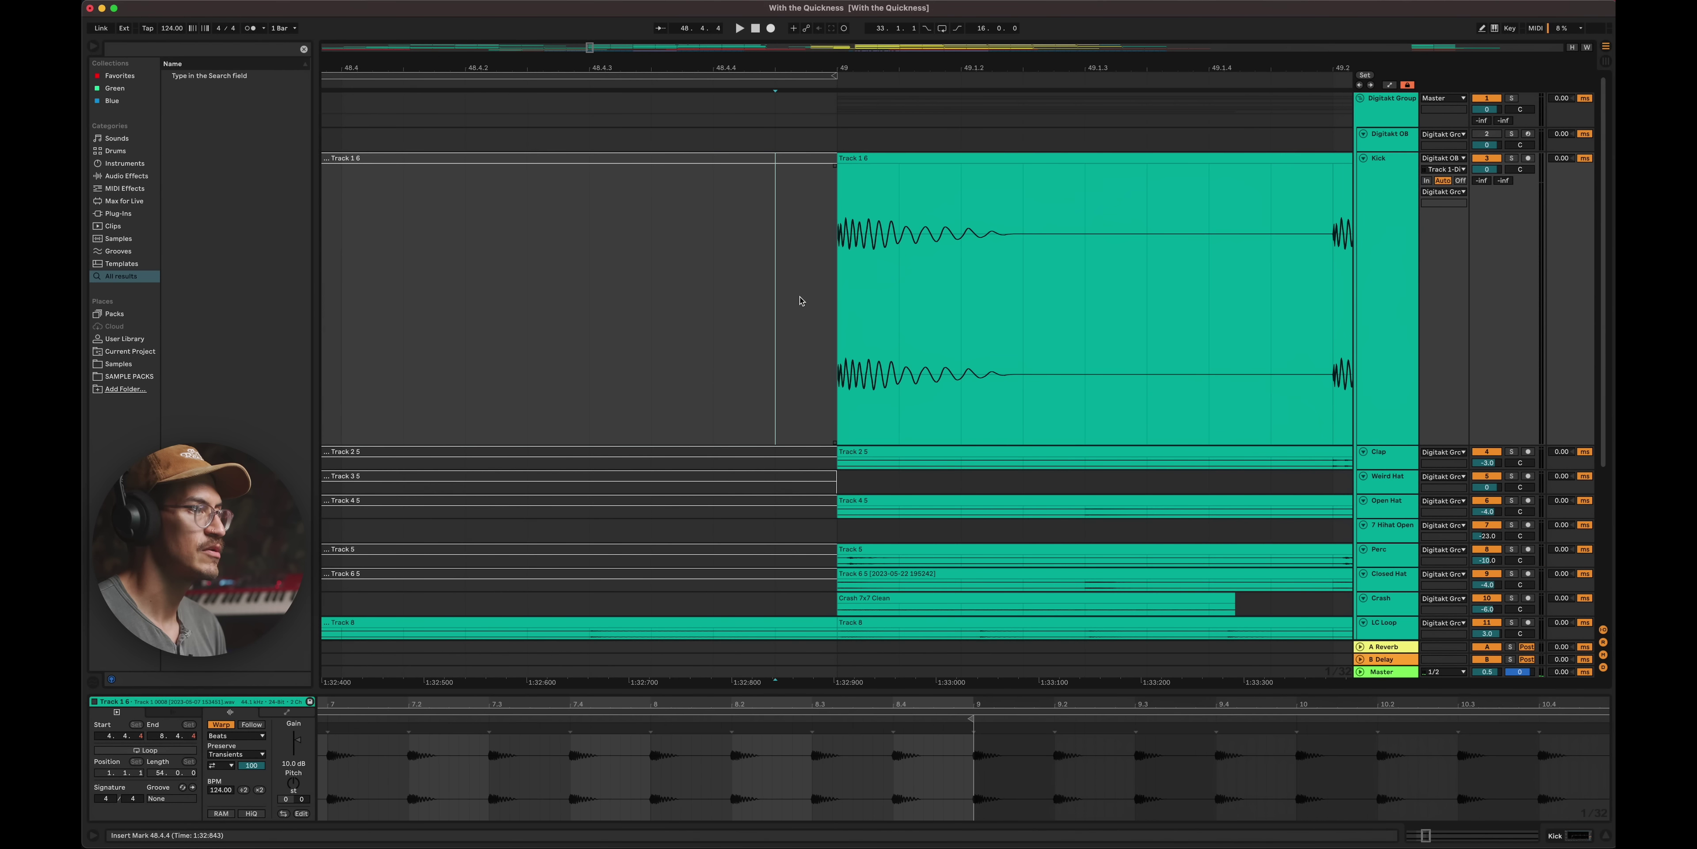
left_click(1088, 263)
key("super+e")
left_click_drag(979, 158, 722, 169)
left_click(477, 246)
key("space")
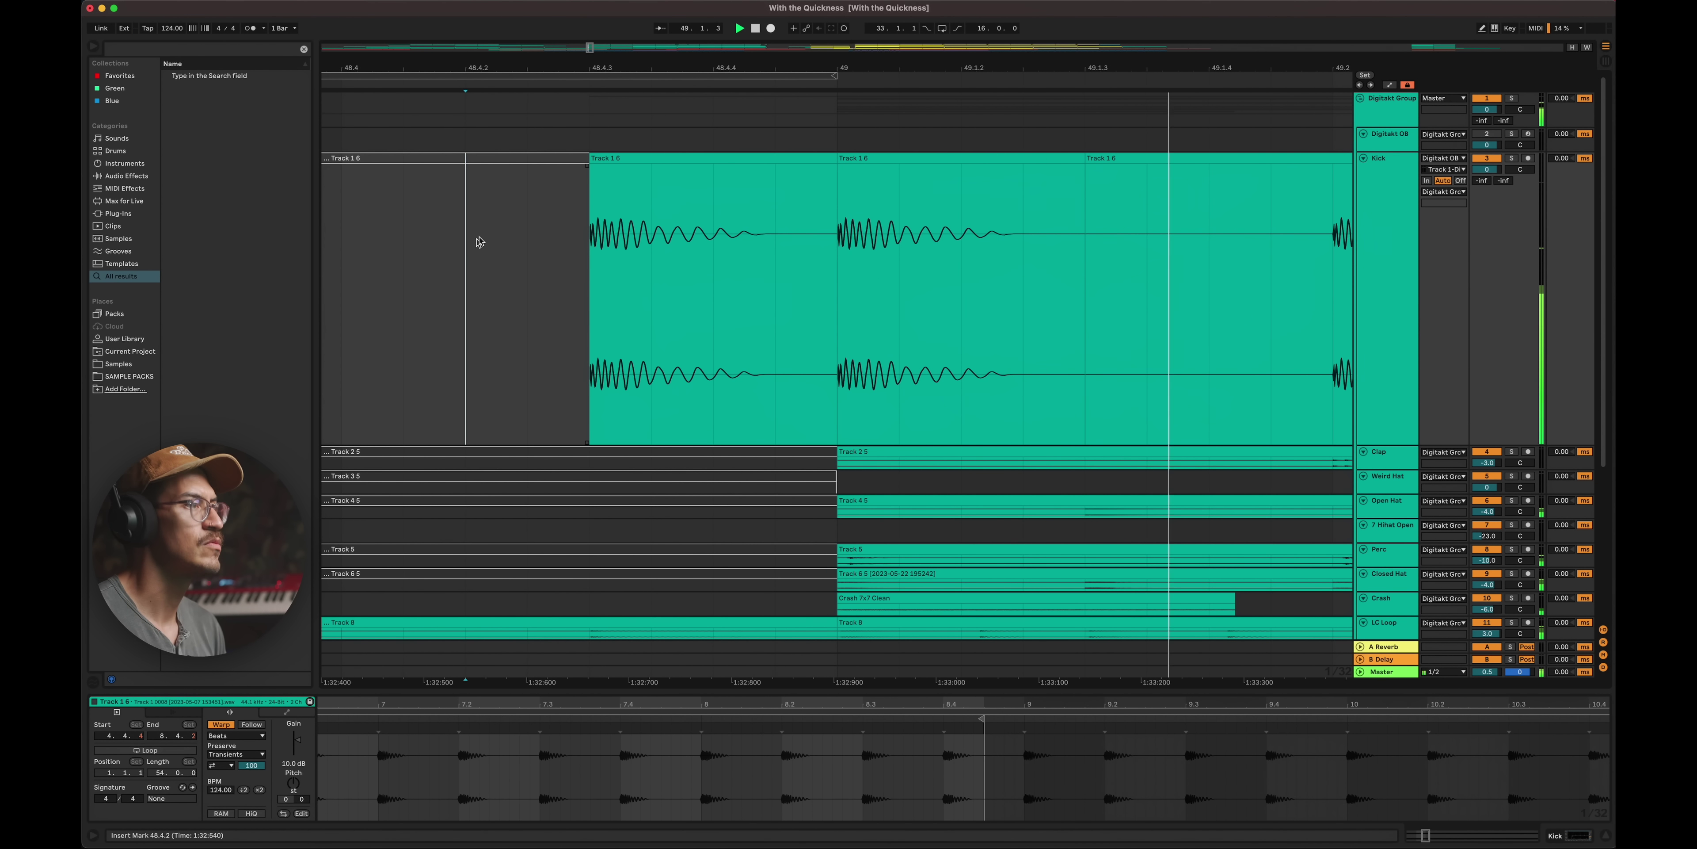
- Set the pickup kick clip's gain to 7.36 dB and play the transition into bar 49
left_click_drag(662, 67, 662, 39)
left_click(669, 159)
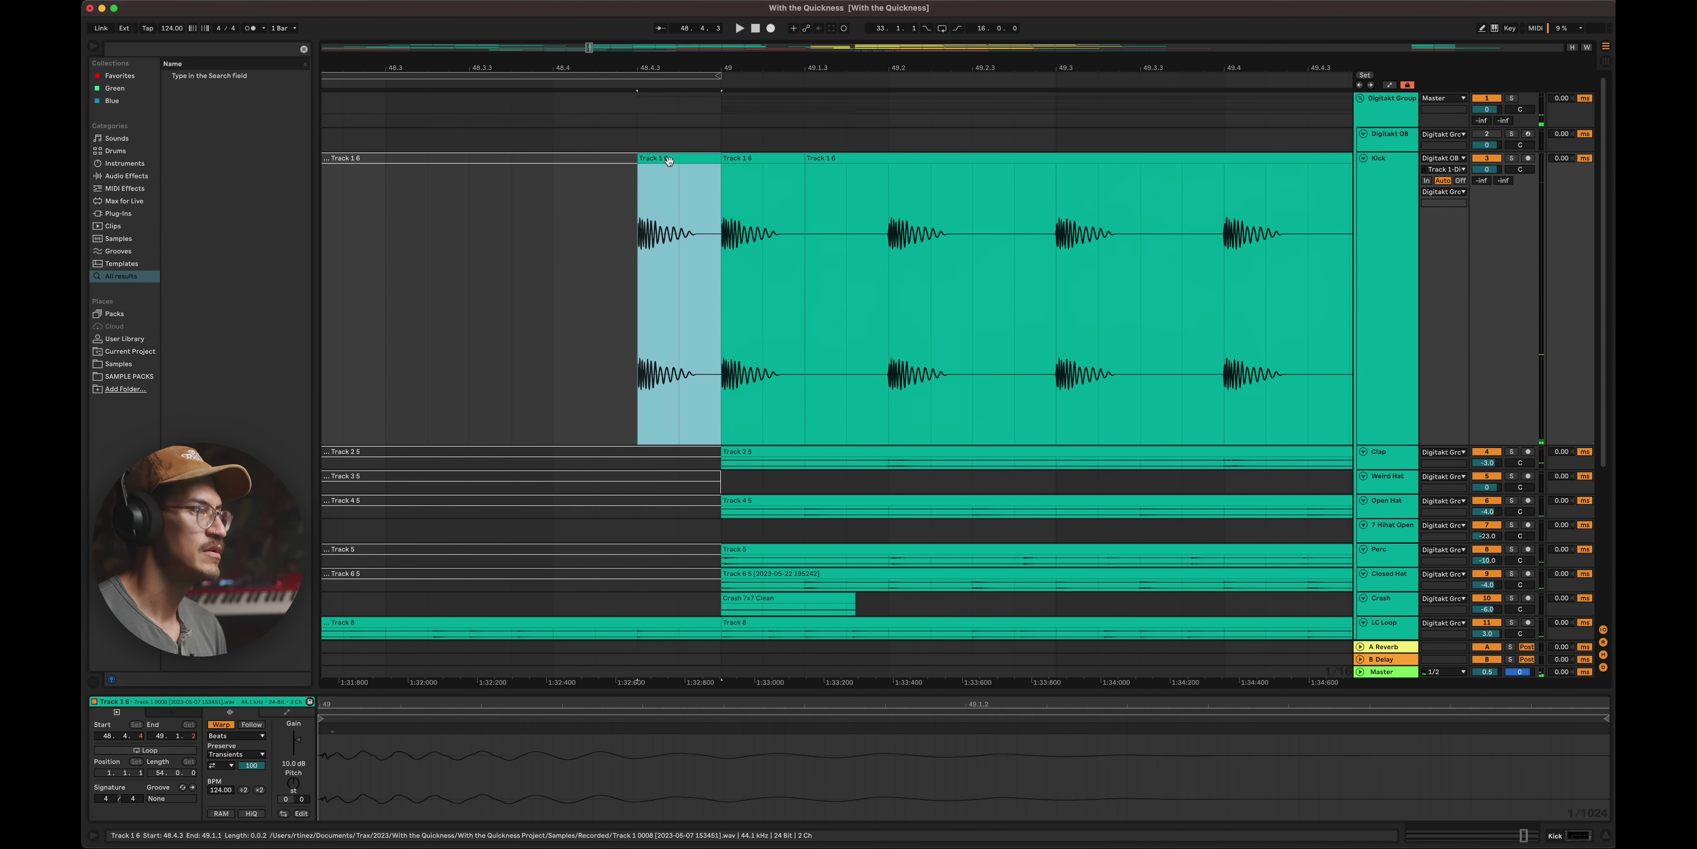
left_click(305, 743)
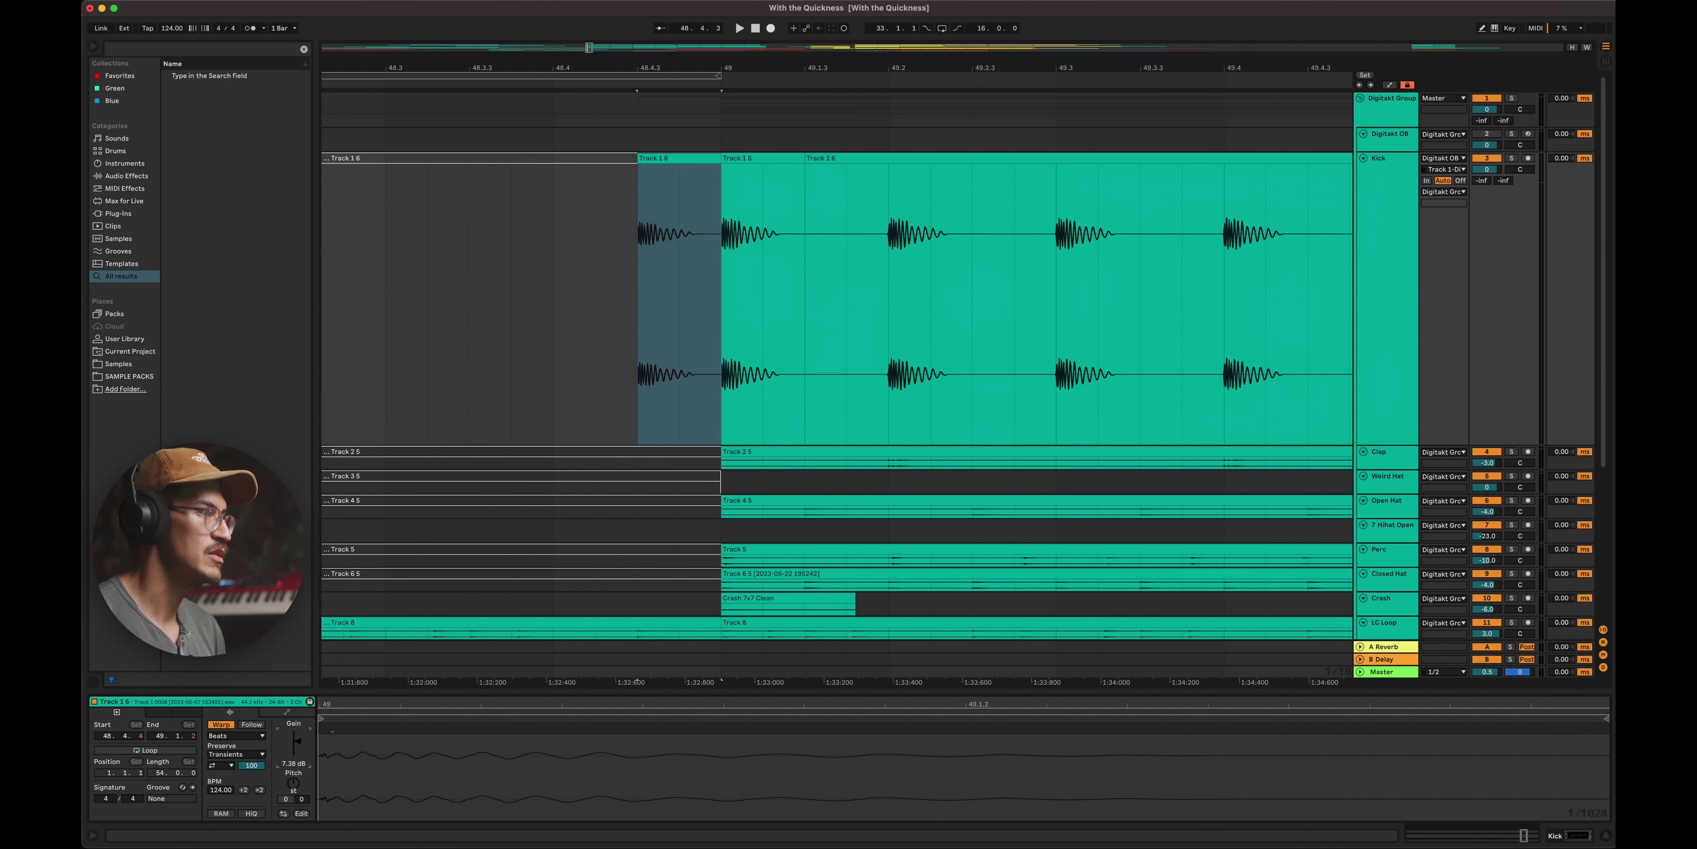
left_click(389, 322)
key("space")
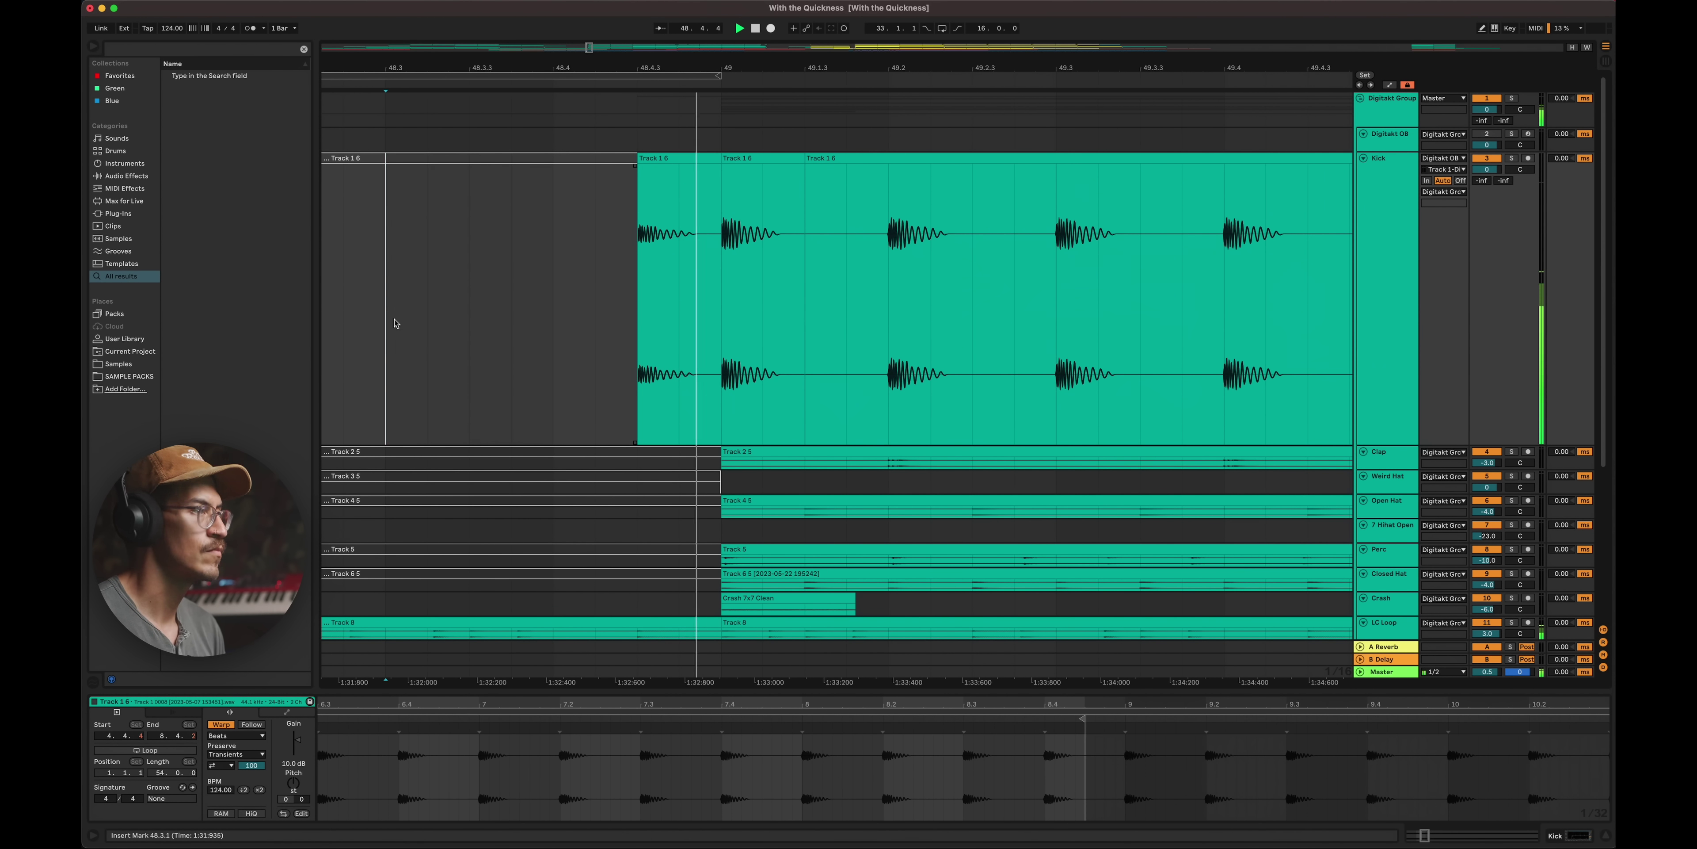
left_click_drag(533, 68, 534, 35)
key("space")
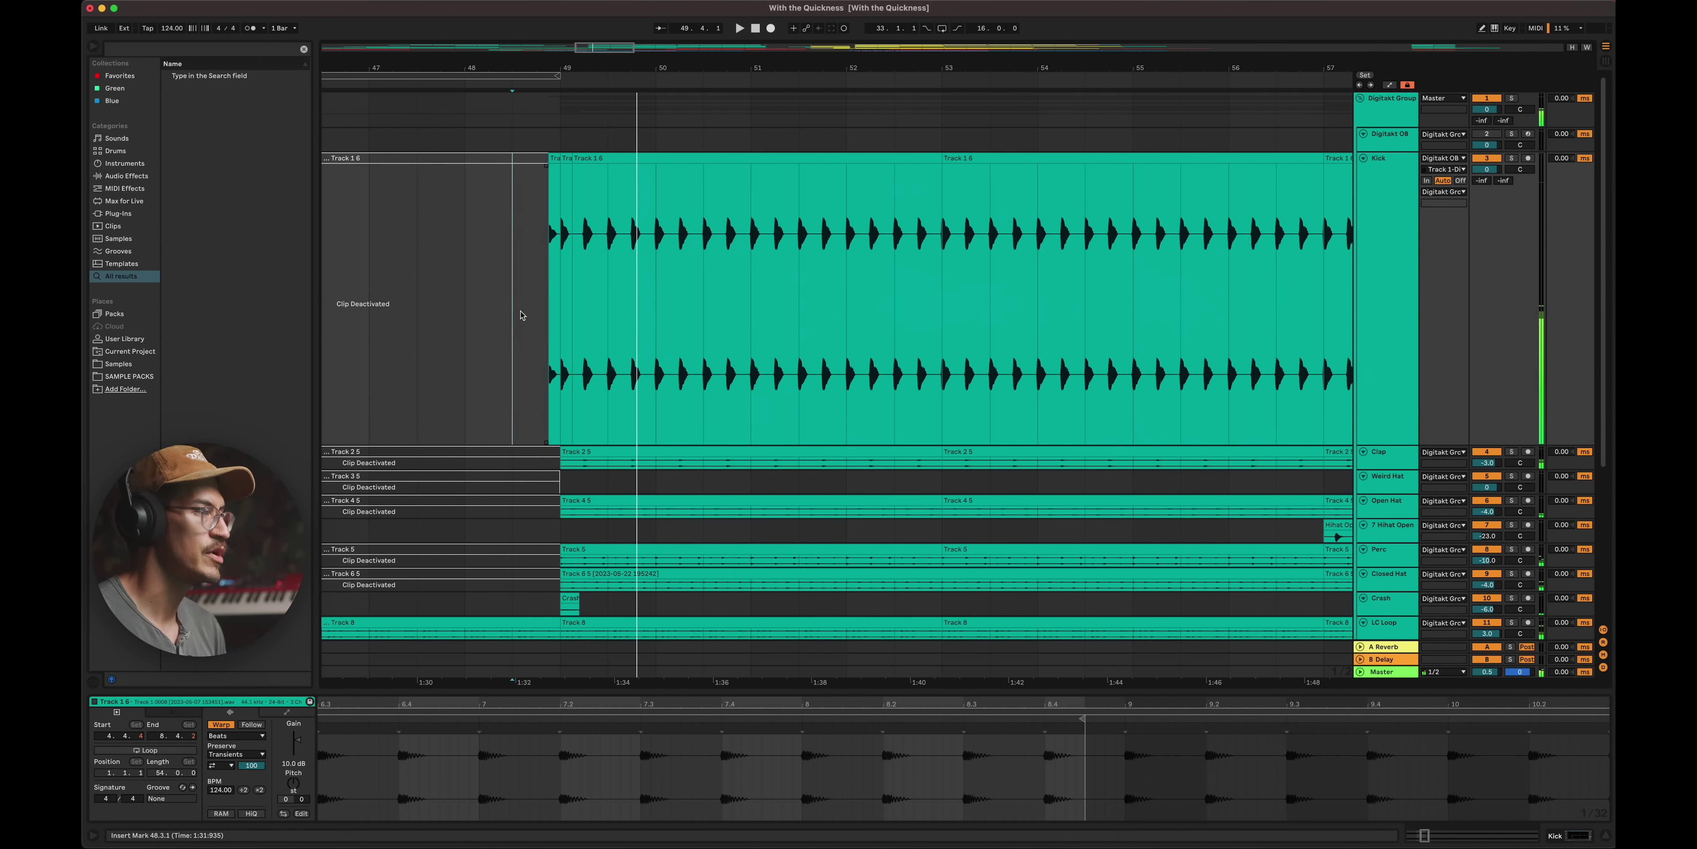
- Move the Kick track down the group so it sits between Crash and LC Loop
scroll(518, 319, "down", 5)
scroll(516, 320, "down", 2)
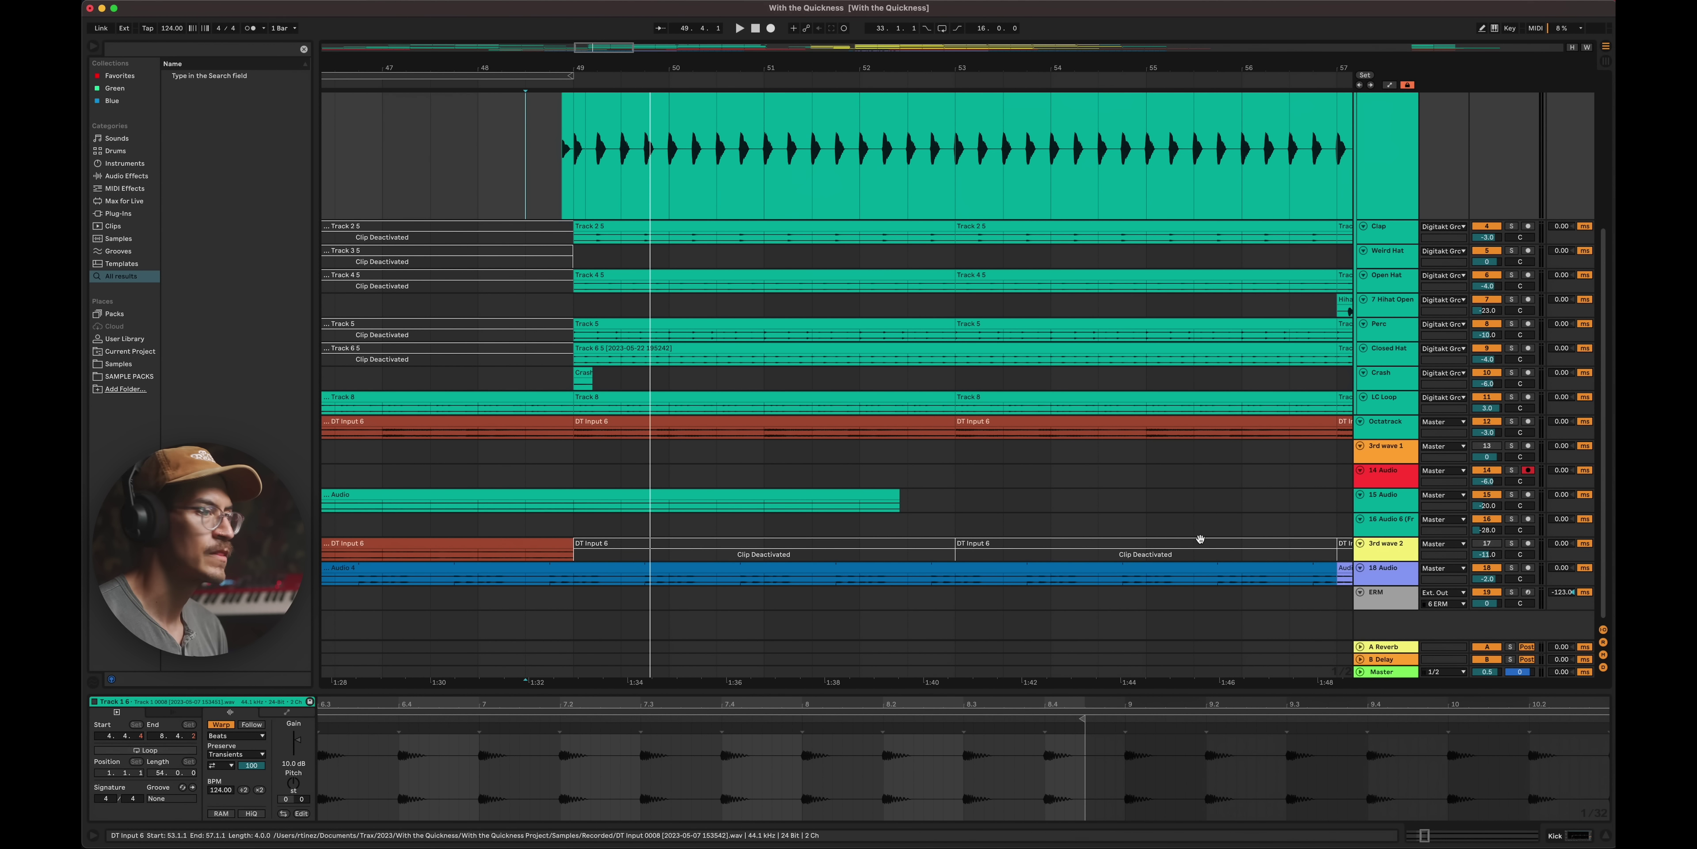
scroll(1440, 159, "up", 2)
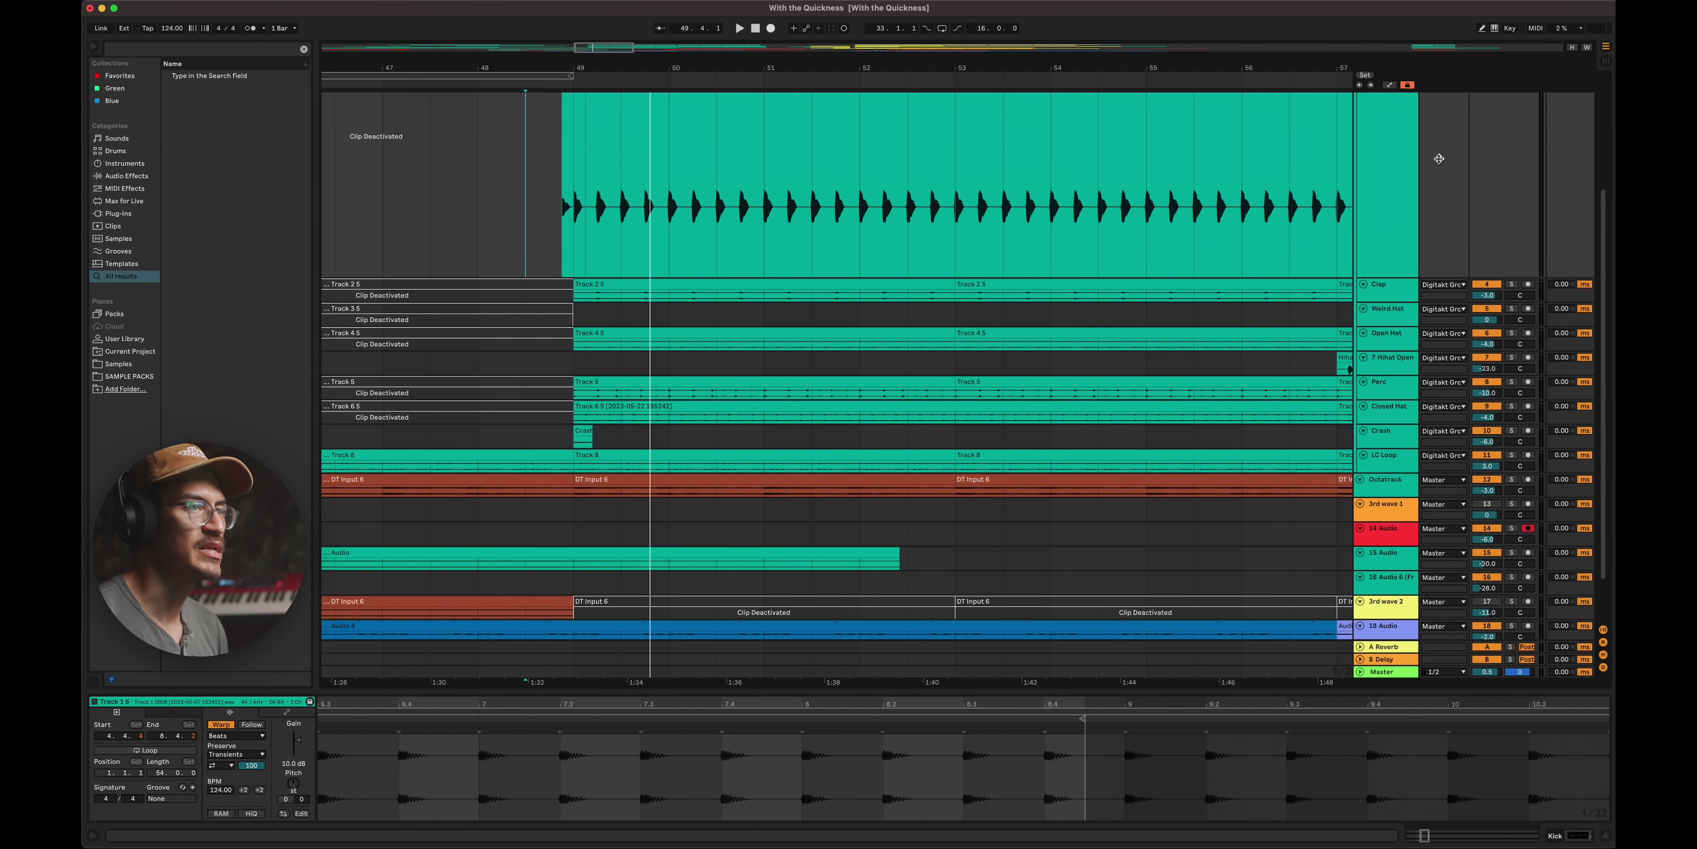
scroll(1391, 185, "up", 5)
left_click_drag(1391, 189, 1380, 622)
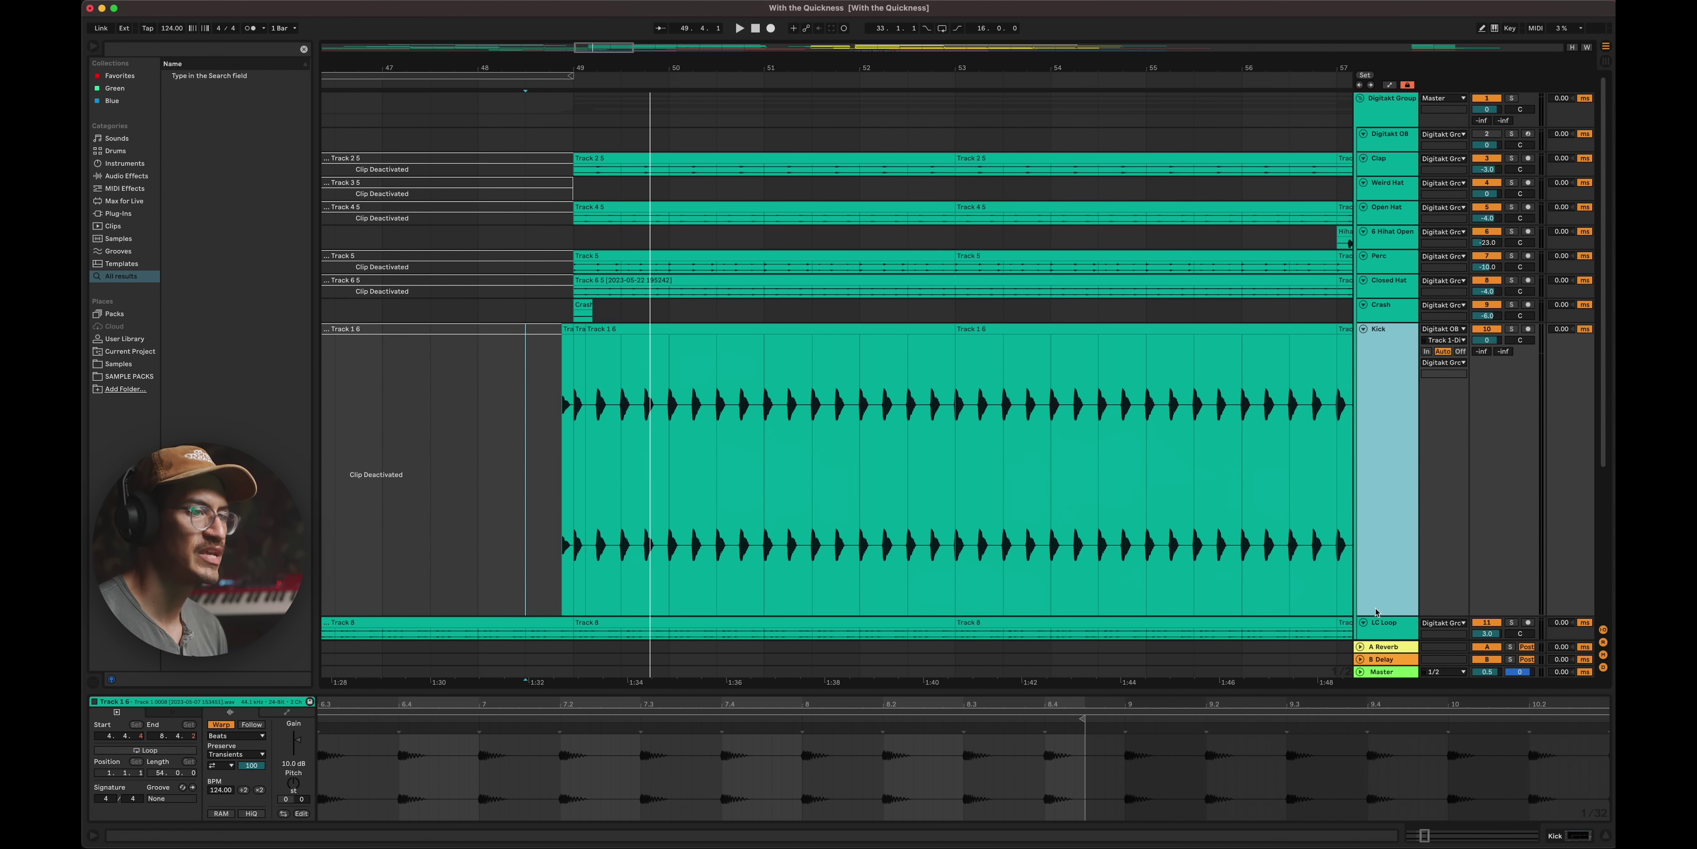
scroll(1351, 565, "down", 4)
scroll(1351, 564, "down", 3)
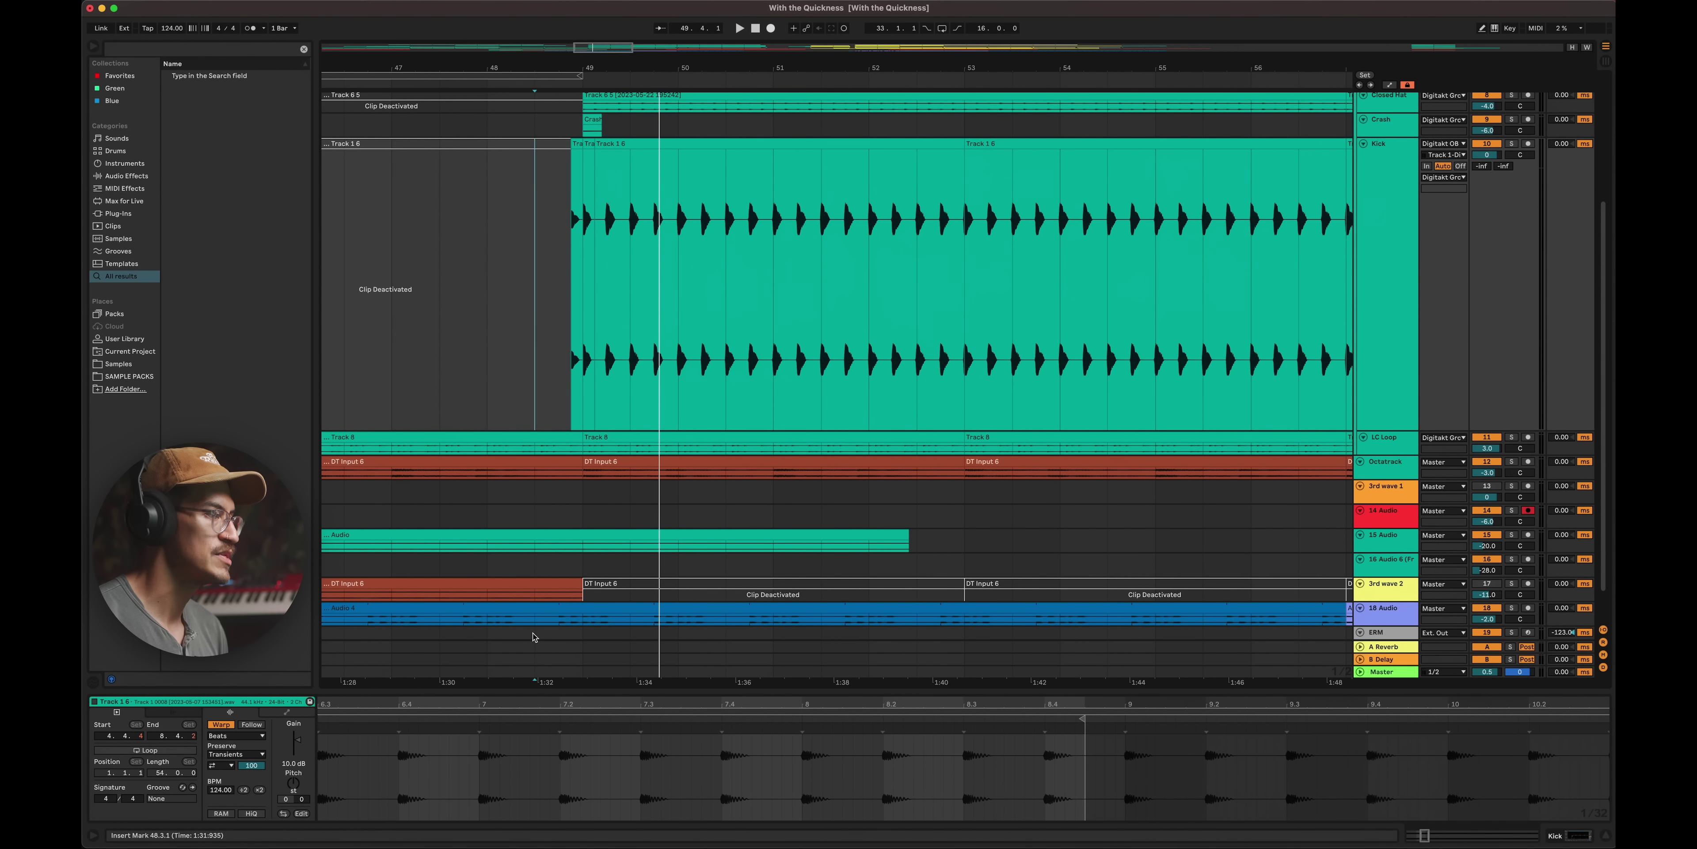
- Split out the 18-Audio section from 48.3.4 to 48.4.3 and deactivate it
left_click_drag(534, 629, 580, 356)
key("z")
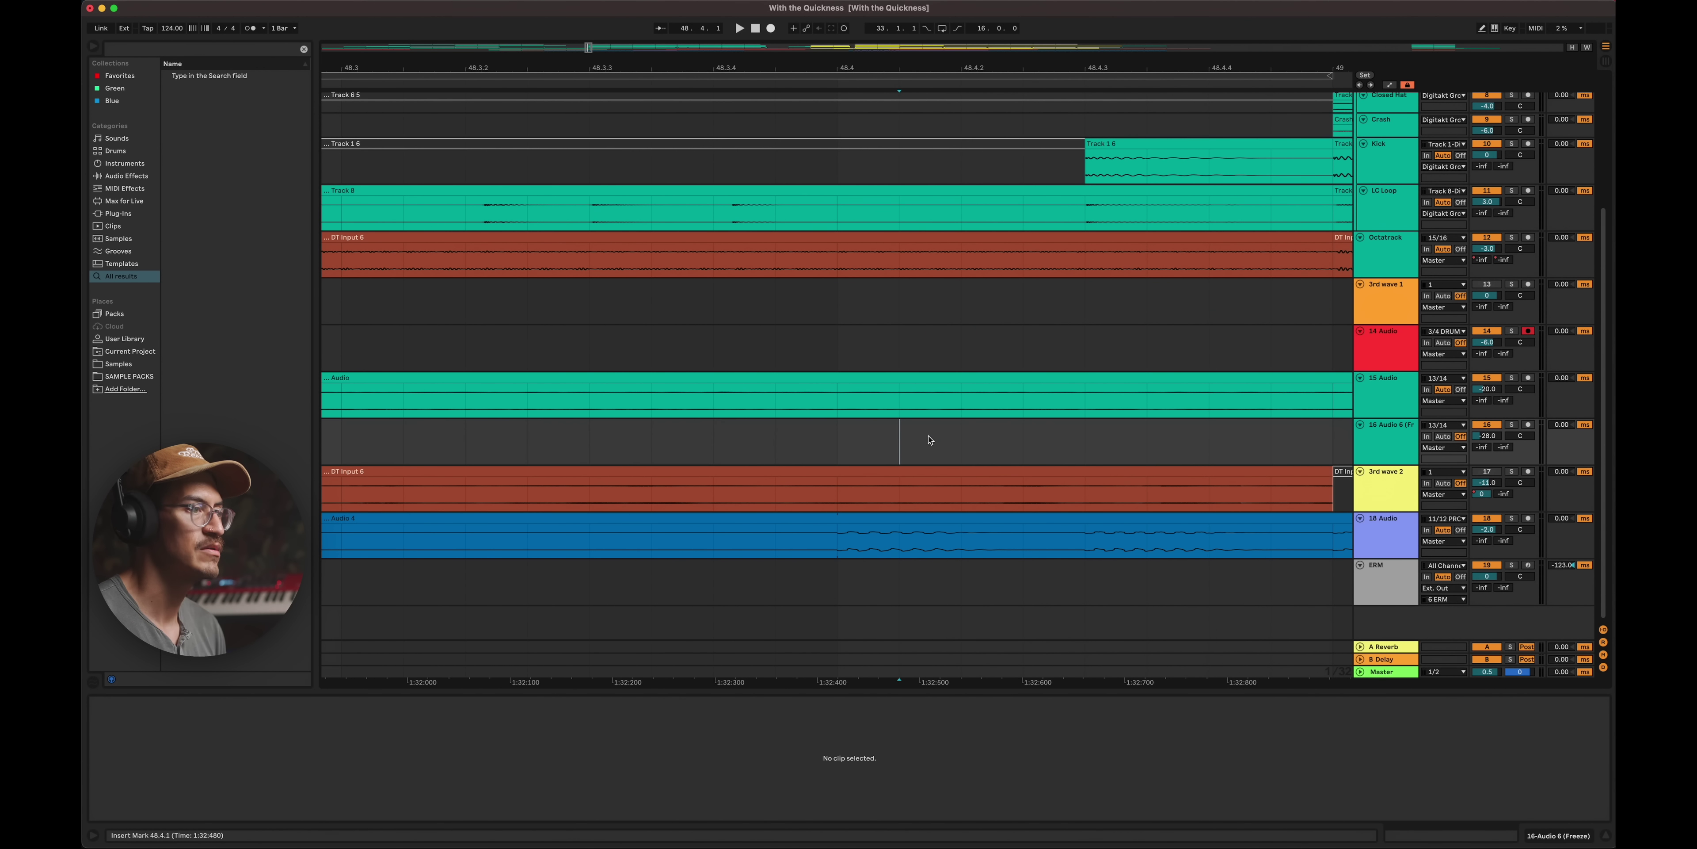
left_click(1085, 551)
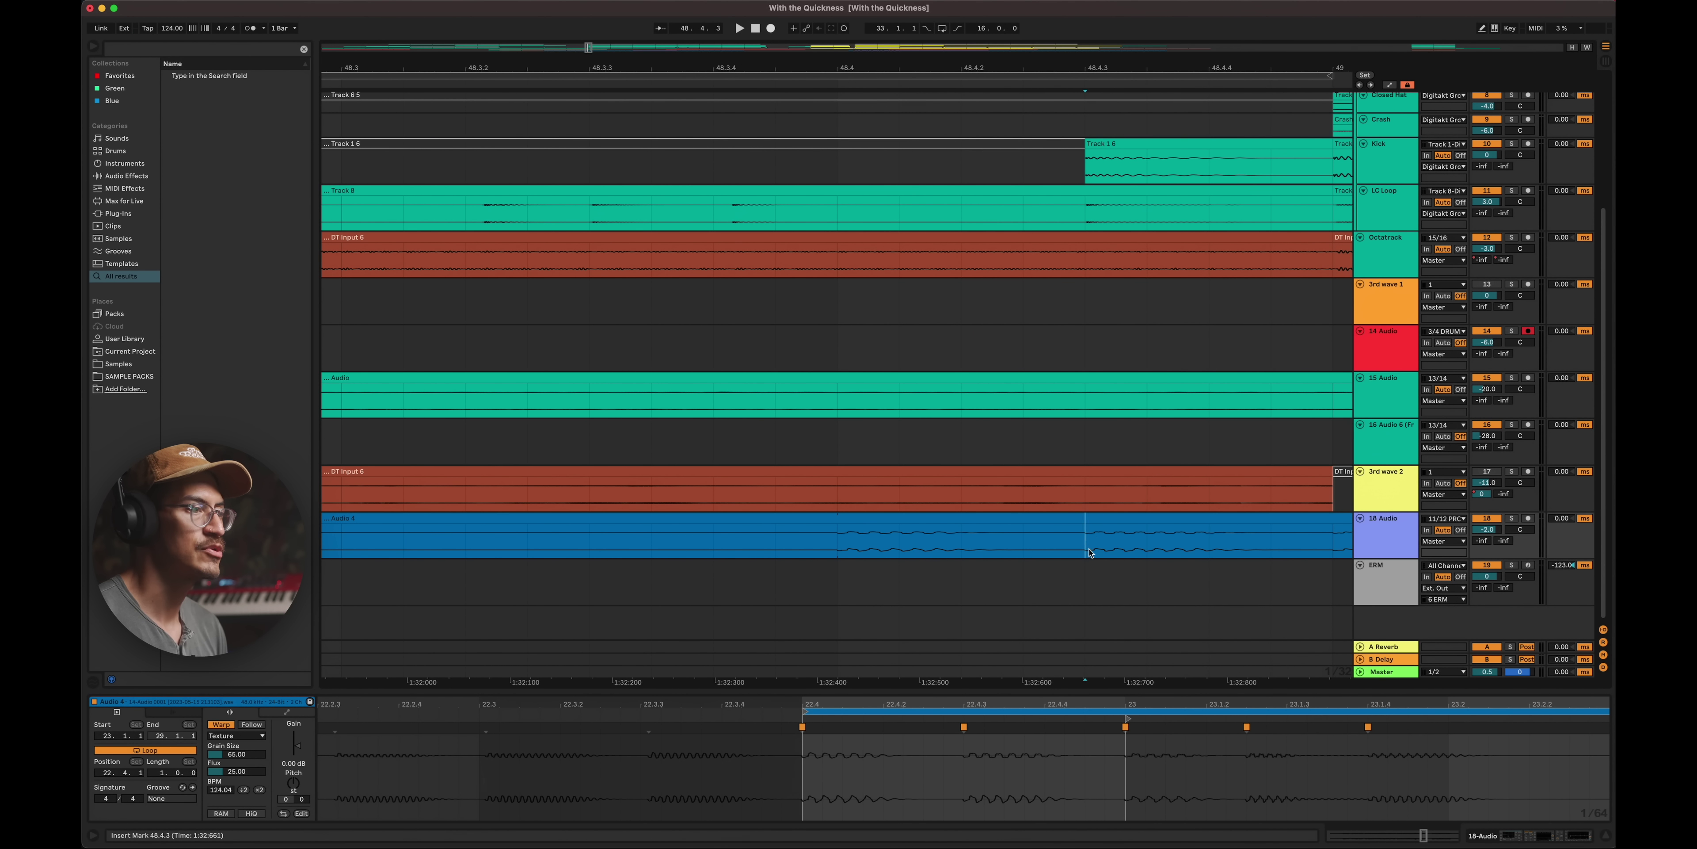
left_click(749, 555)
key("super+e")
left_click(850, 518)
key("0")
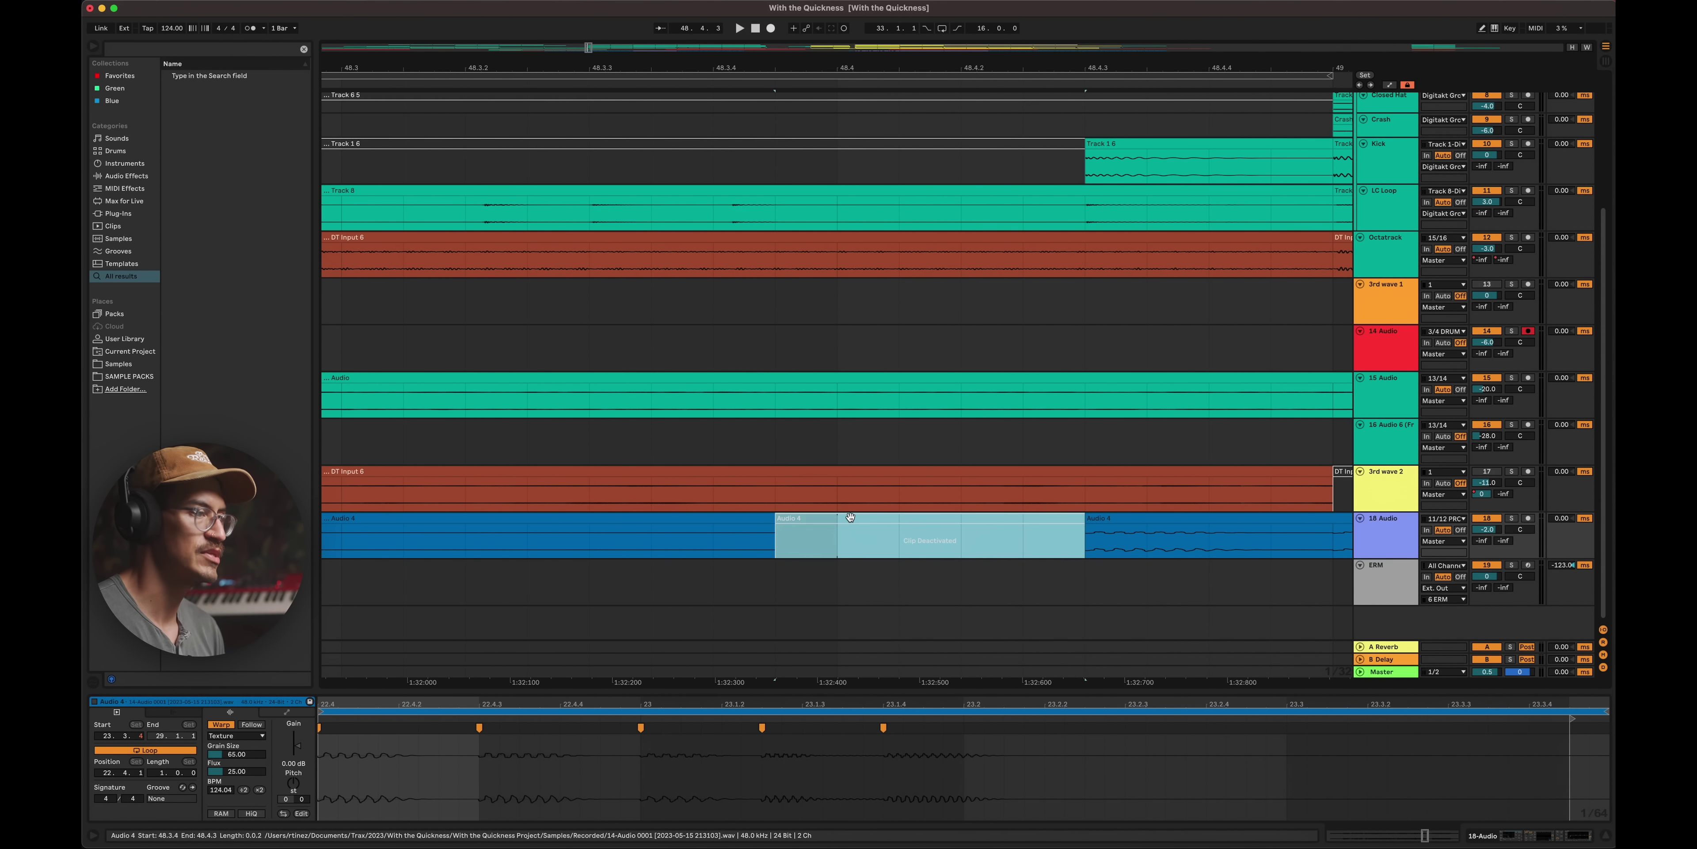
left_click_drag(869, 71, 867, 131)
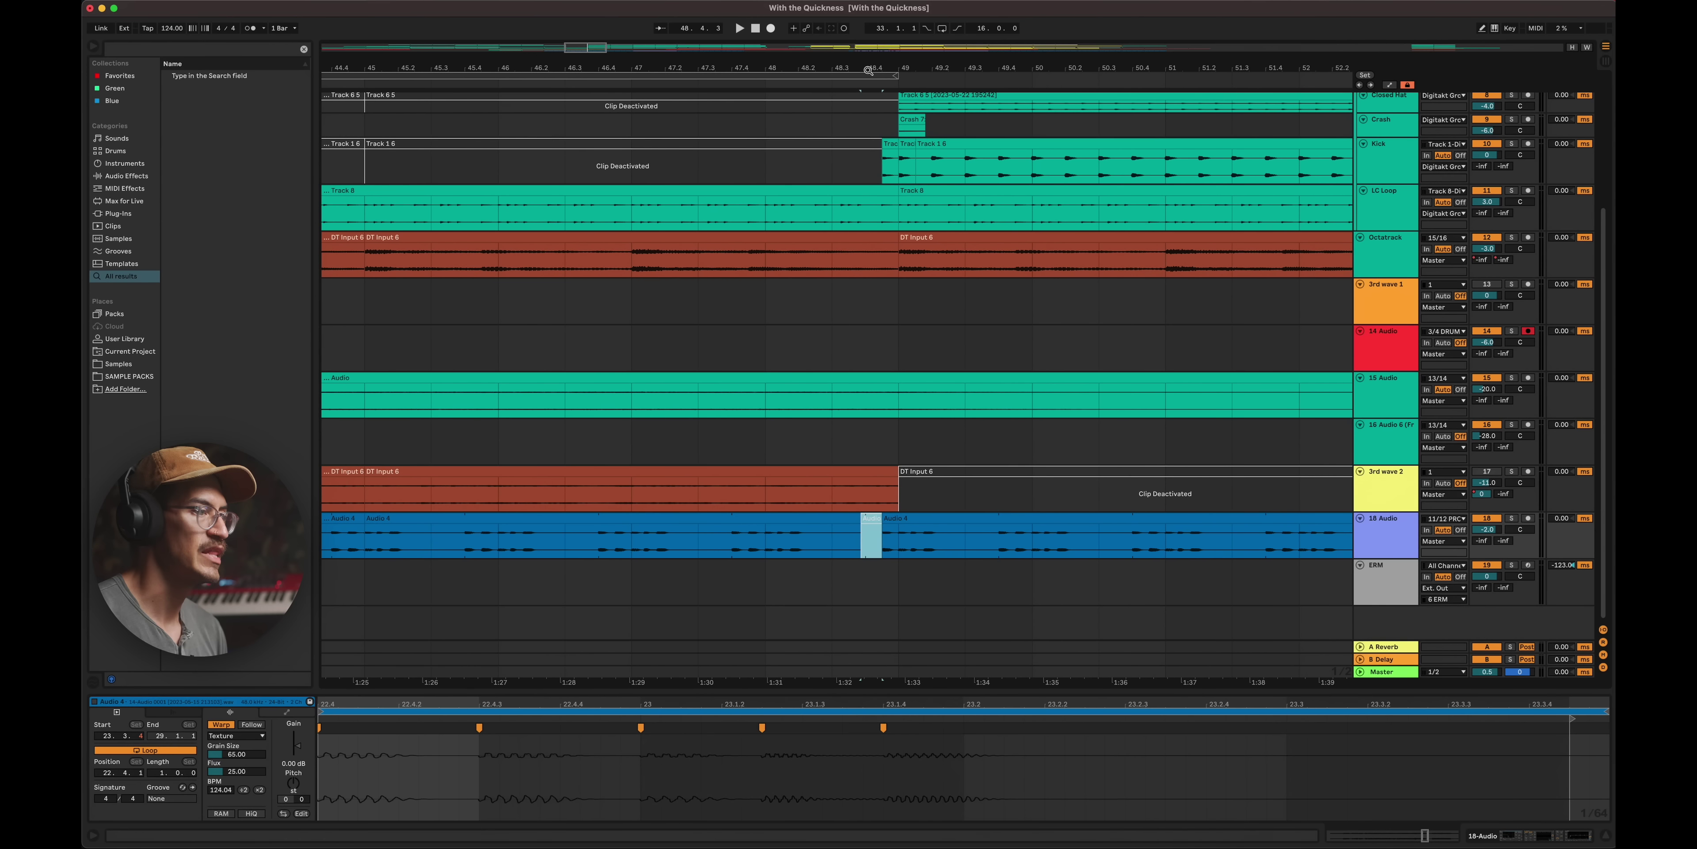
- Play from bar 47 to hear the transition with the gap in the 18-Audio track
left_click(733, 166)
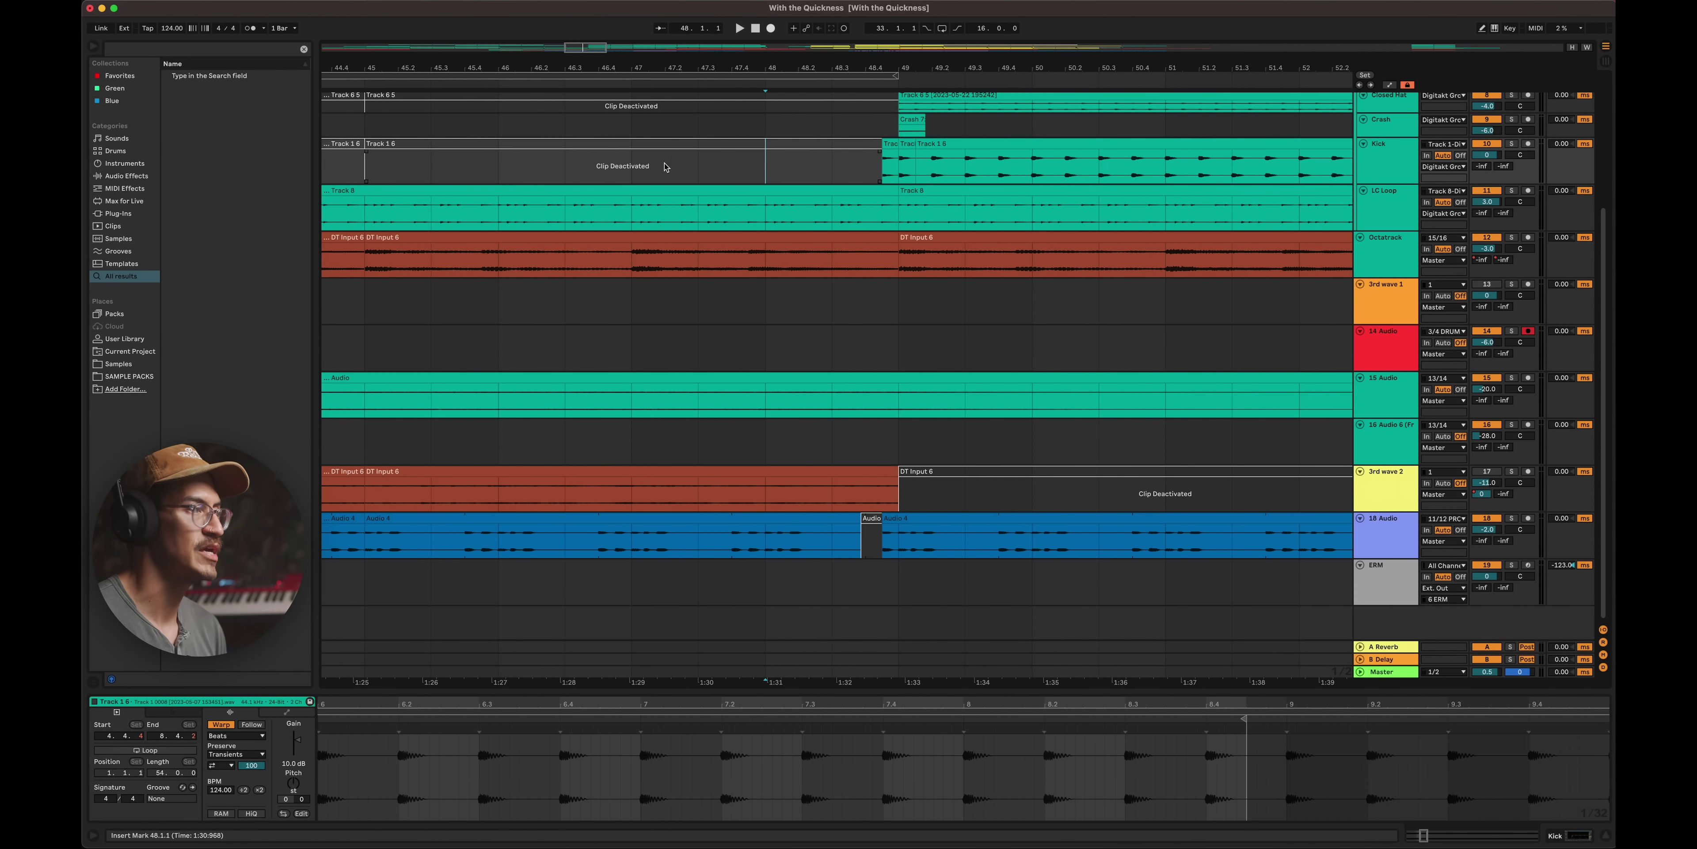
left_click(664, 166)
key("space")
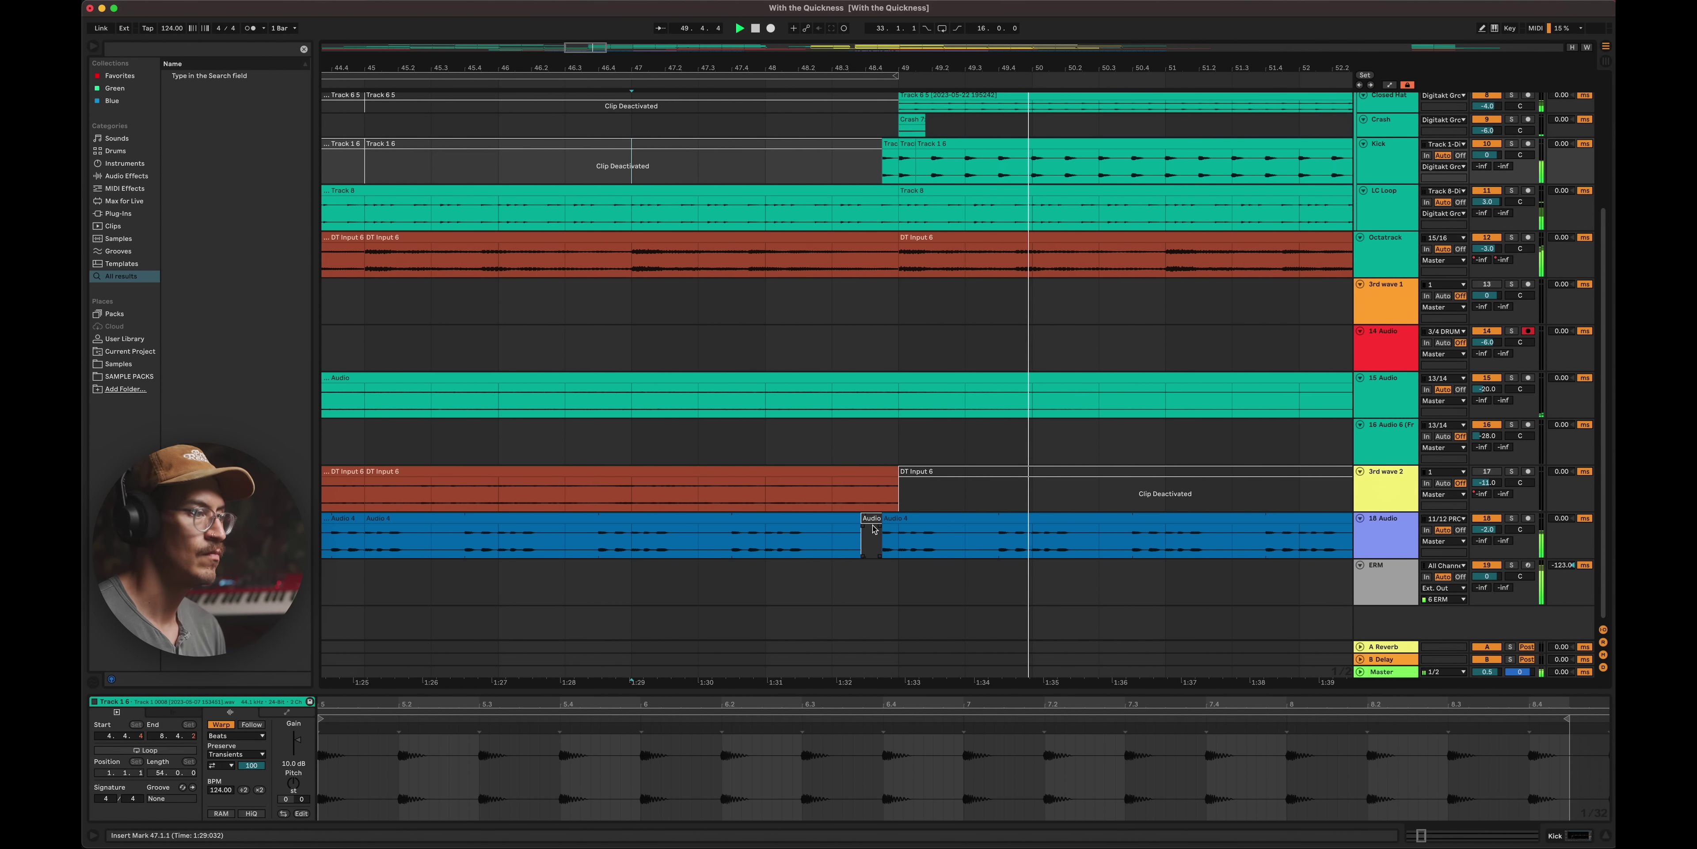
key("space")
- Extend the 18-Audio clip back to 48.3.4 over the gap, and try deactivating 48.4.3 to 49.1.1 instead
left_click(884, 518)
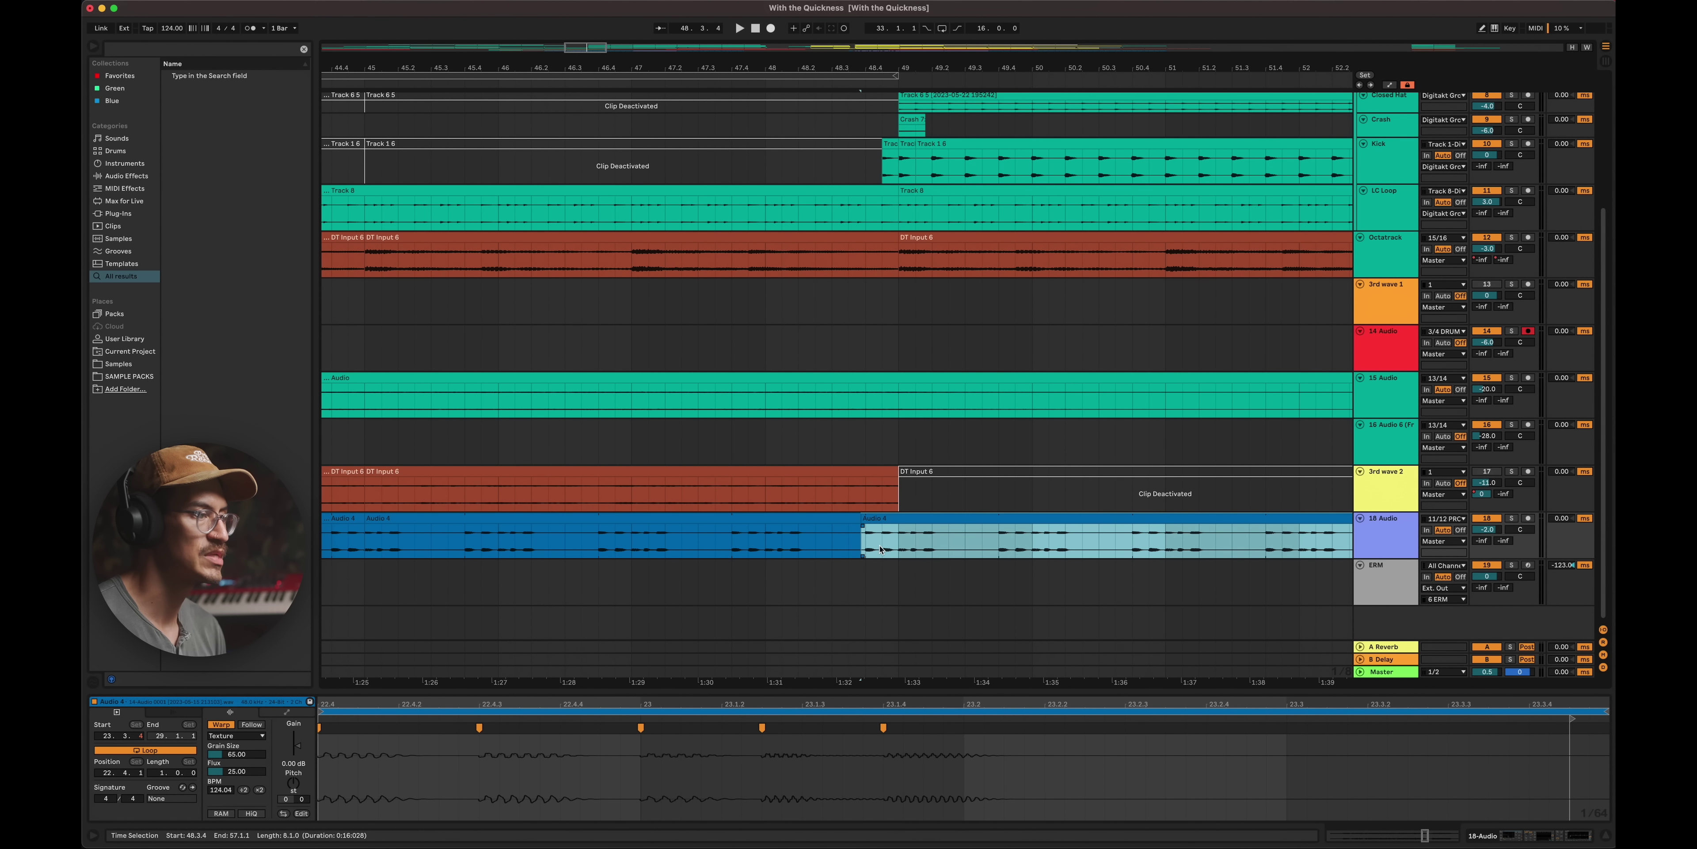
left_click_drag(883, 549, 897, 549)
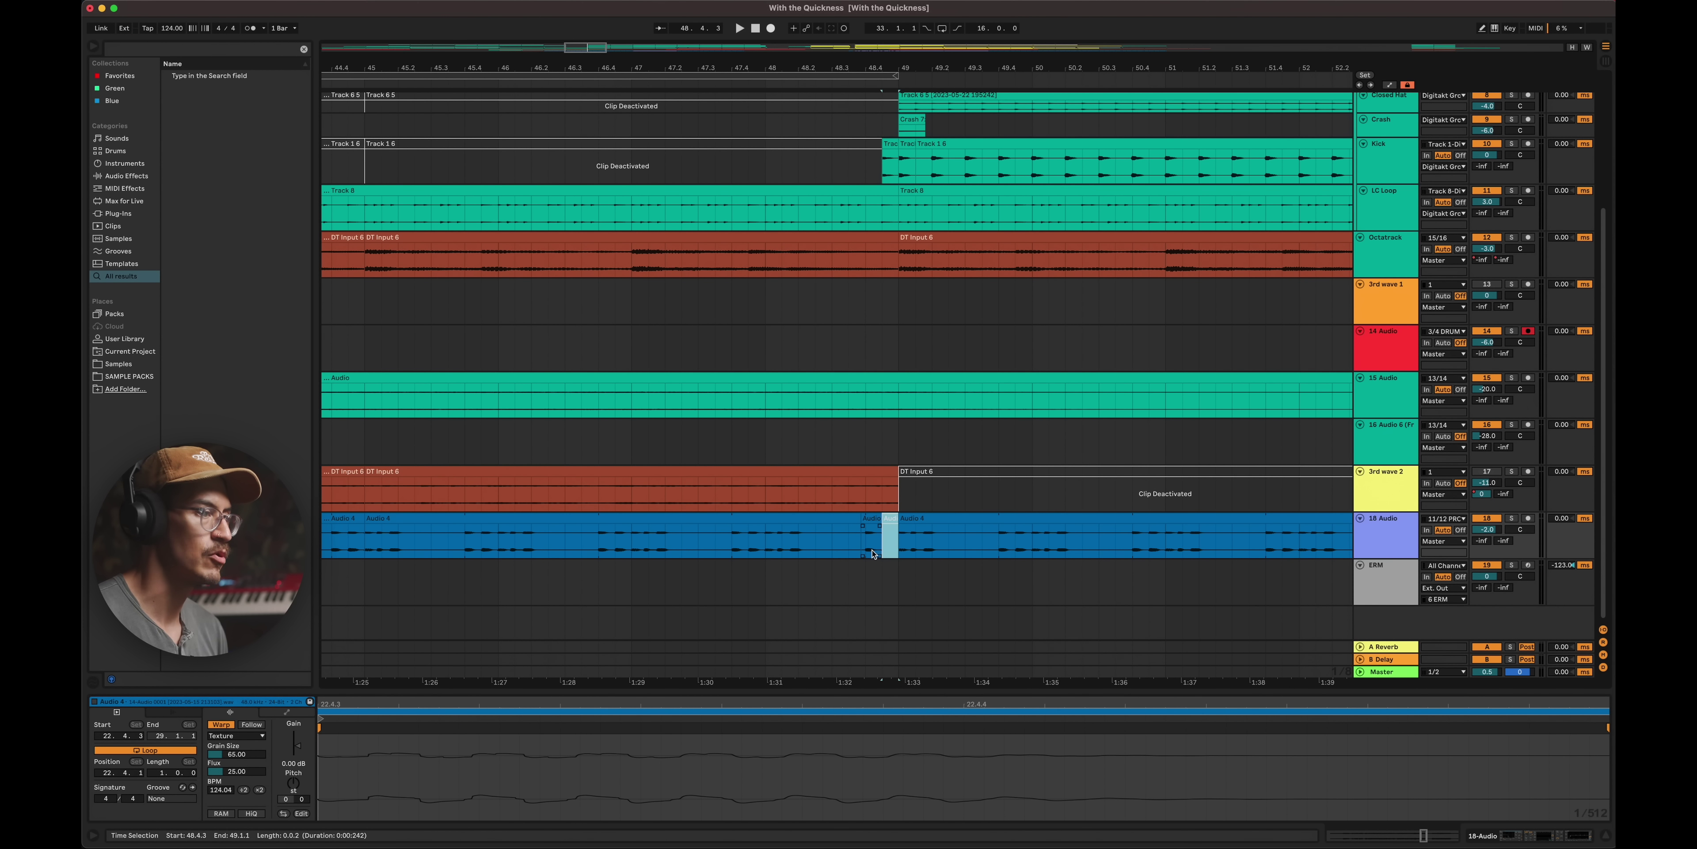
left_click(719, 453)
key("space")
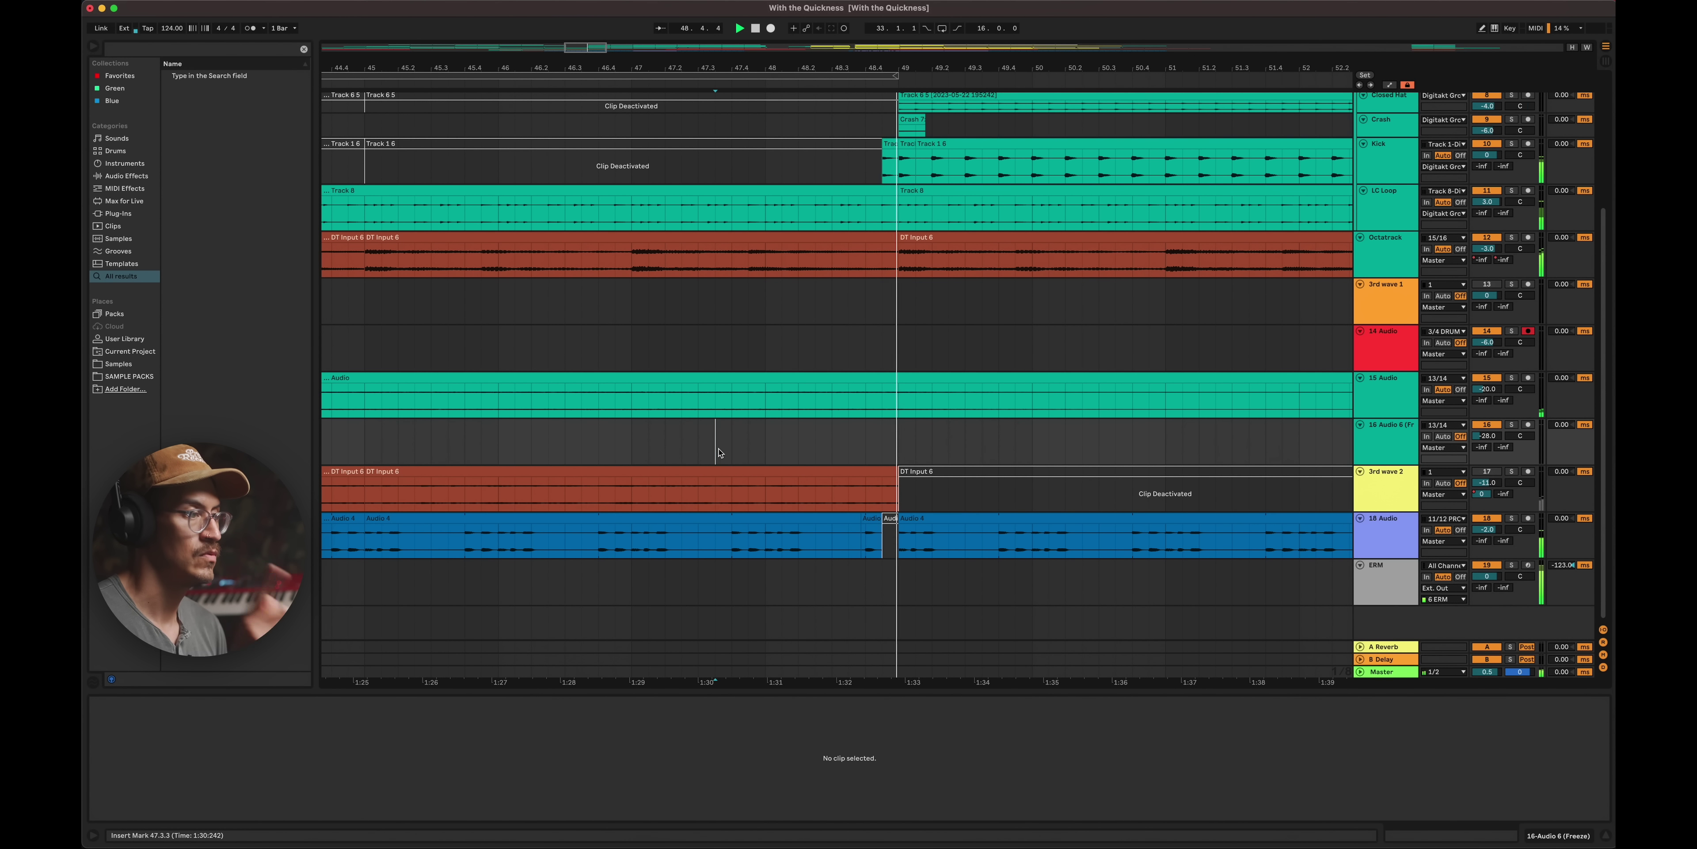
- Undo the 18-Audio deactivation before bar 49 and replay the transition from bar 47
key("super+z")
key("space")
left_click(719, 378)
key("space")
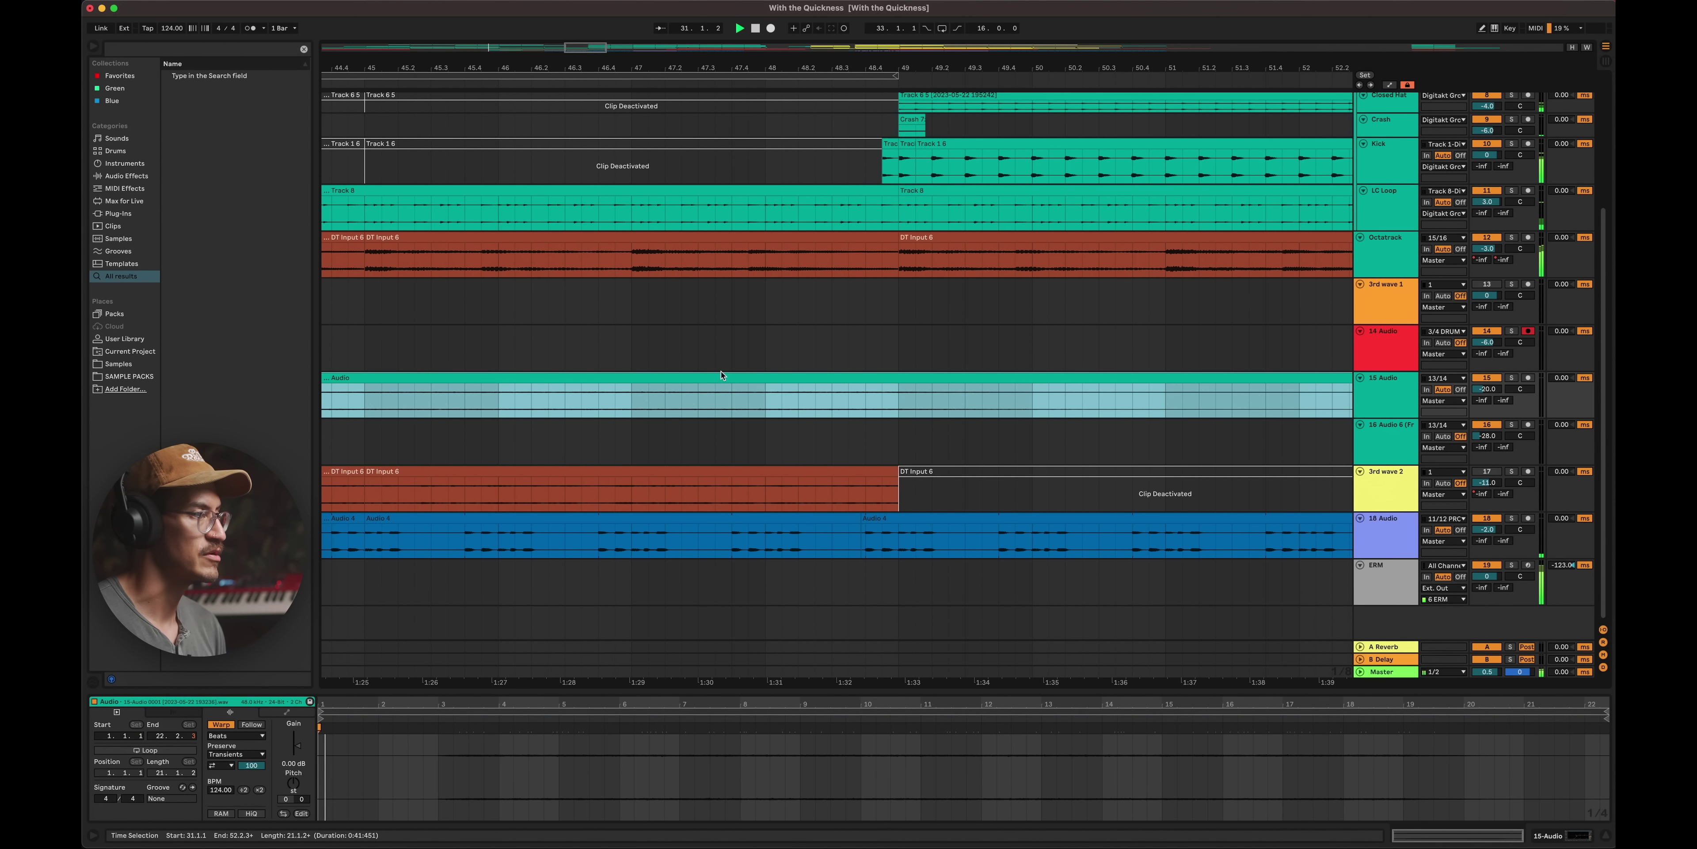
left_click(721, 356)
key("space")
key("space")
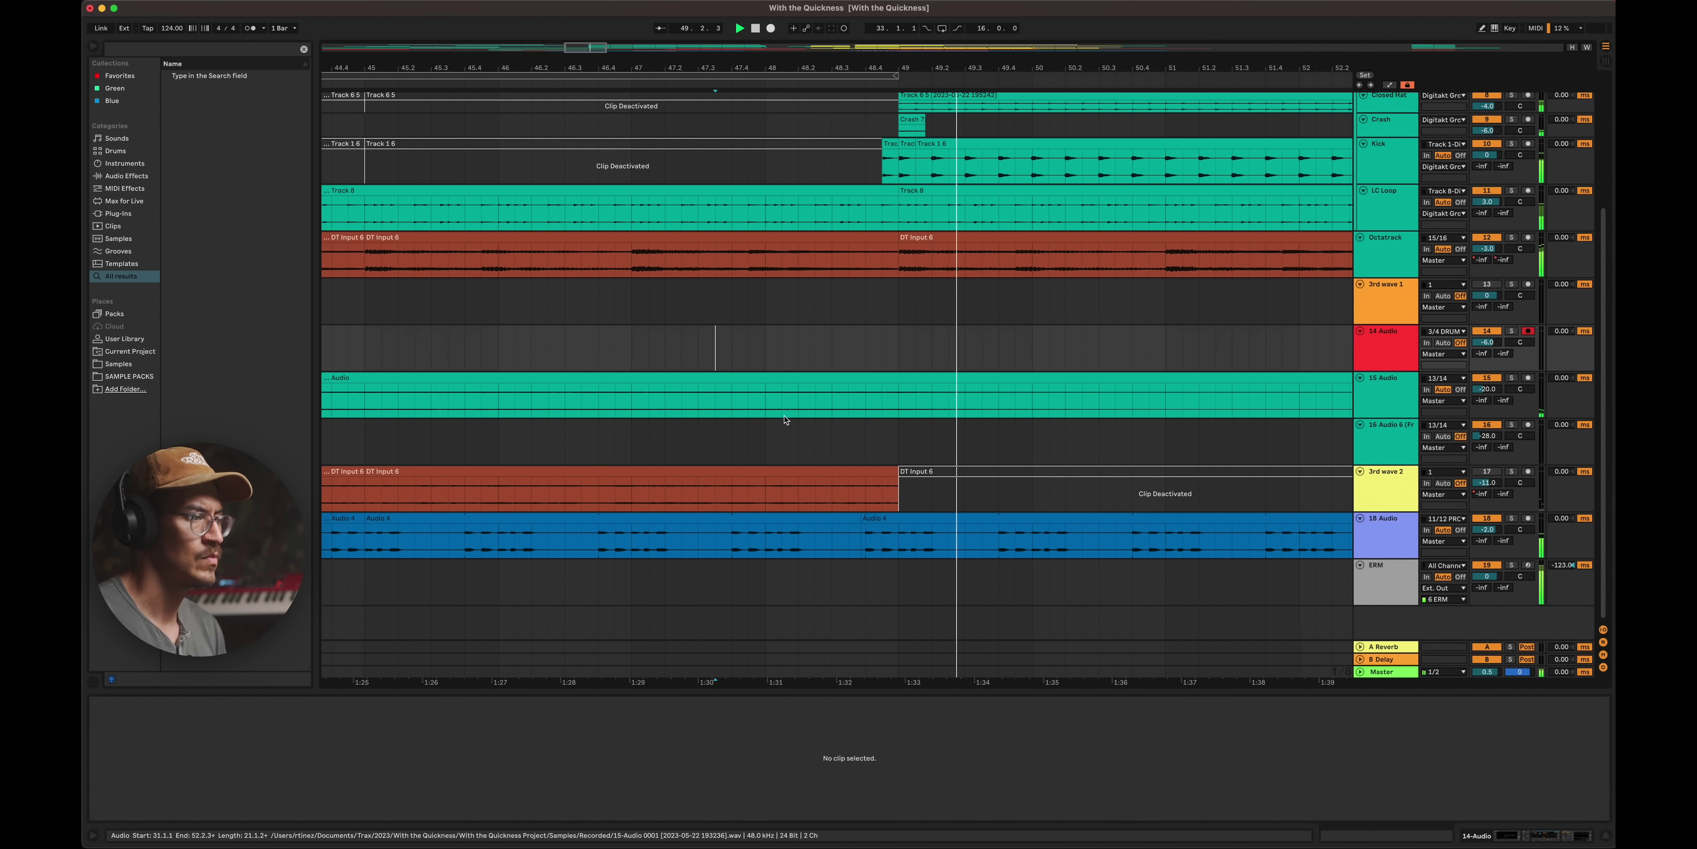
- Deactivate the short 18-Audio section just before bar 49 and replay the transition from bar 47
left_click(867, 543)
key("space")
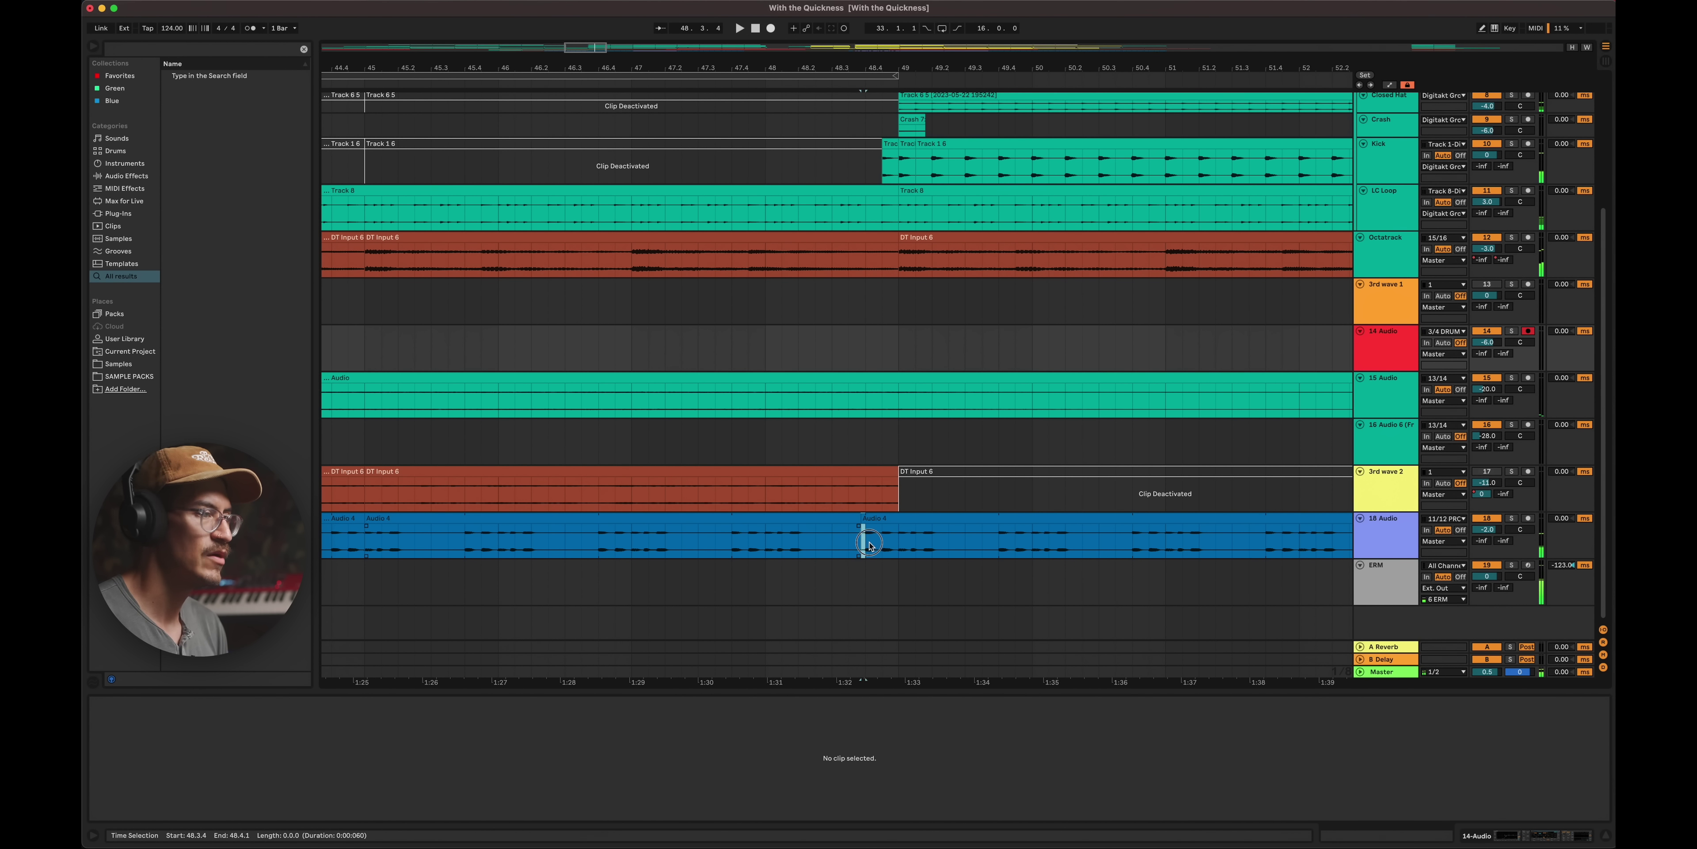
key("0")
left_click(782, 550)
key("space")
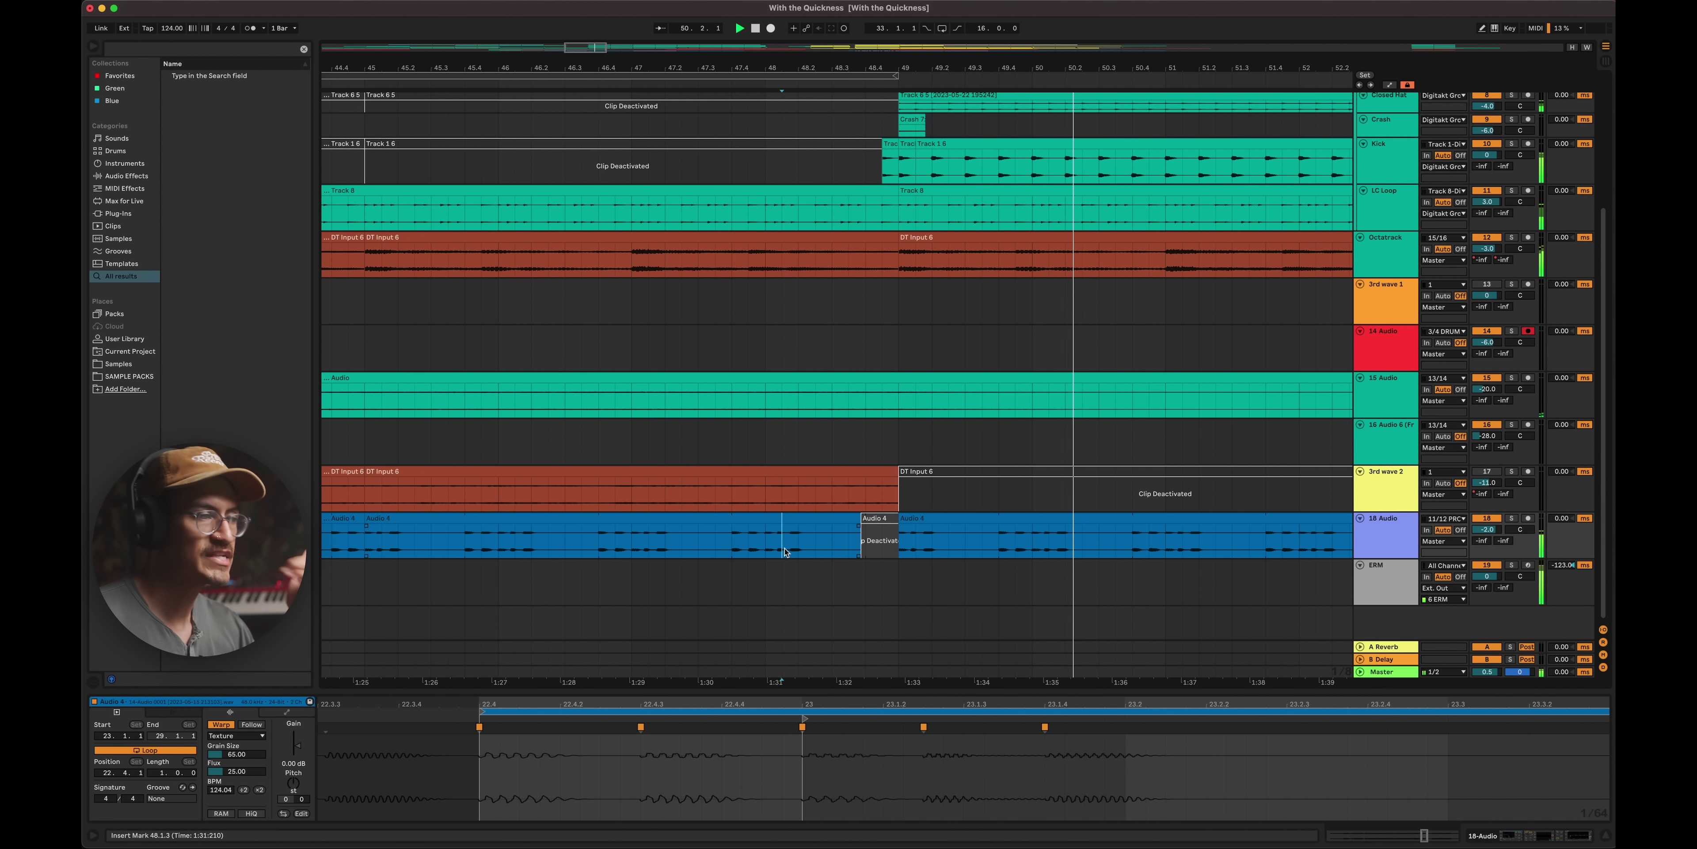
key("space")
left_click(746, 452)
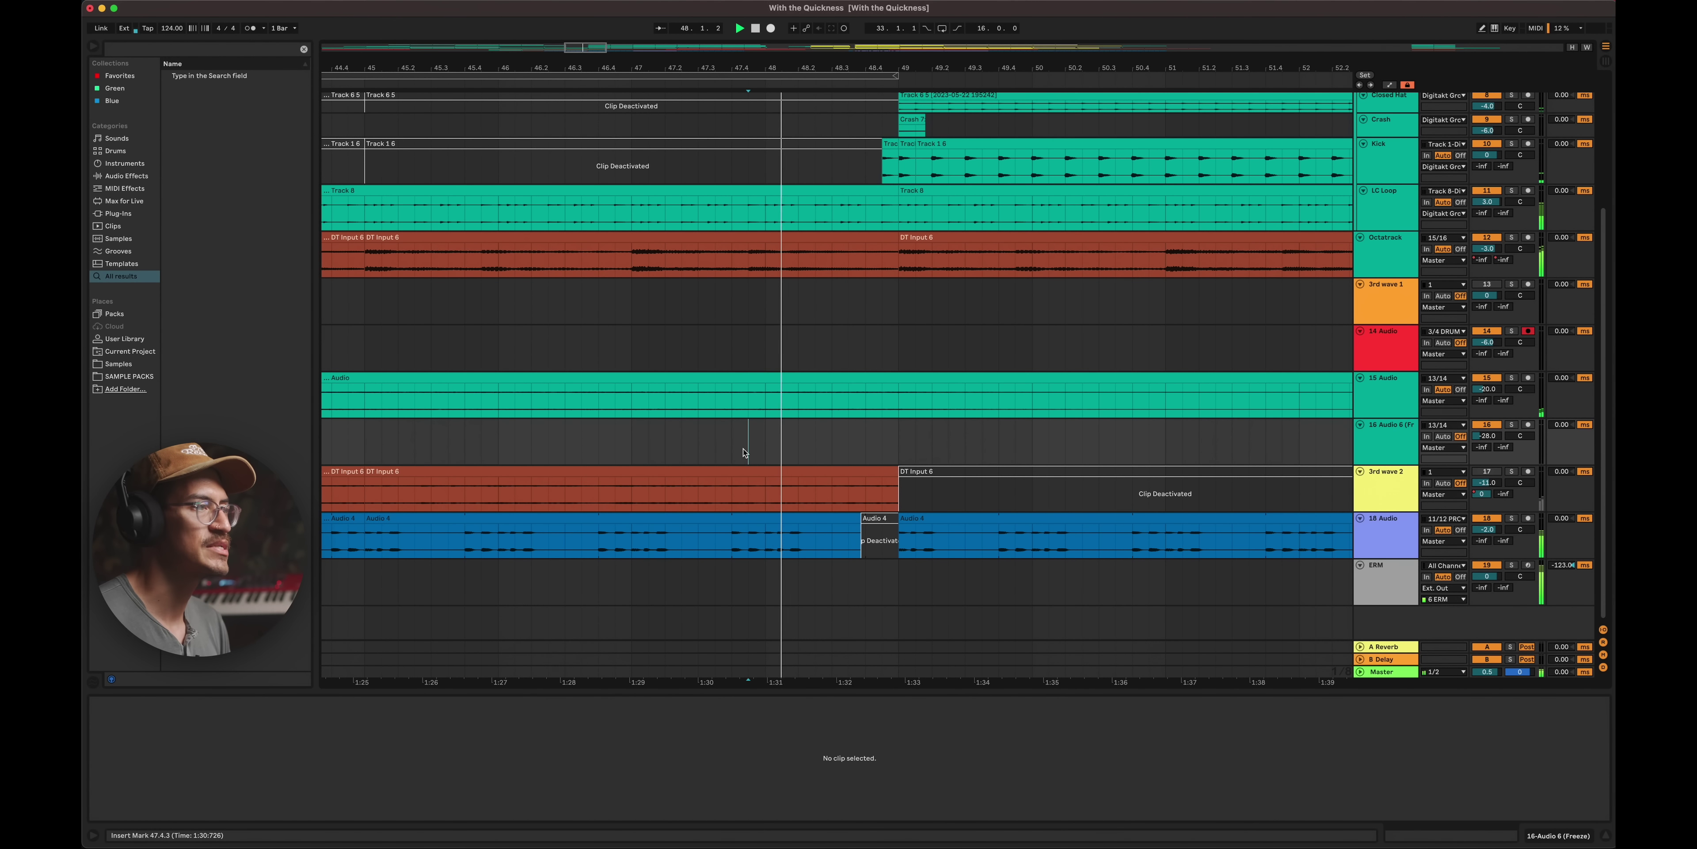
key("space")
- Trim the end of the LC Loop clip before bar 49 back to 48.3.1 and play the transition from bar 47
left_click(894, 190)
left_click_drag(894, 190, 874, 197)
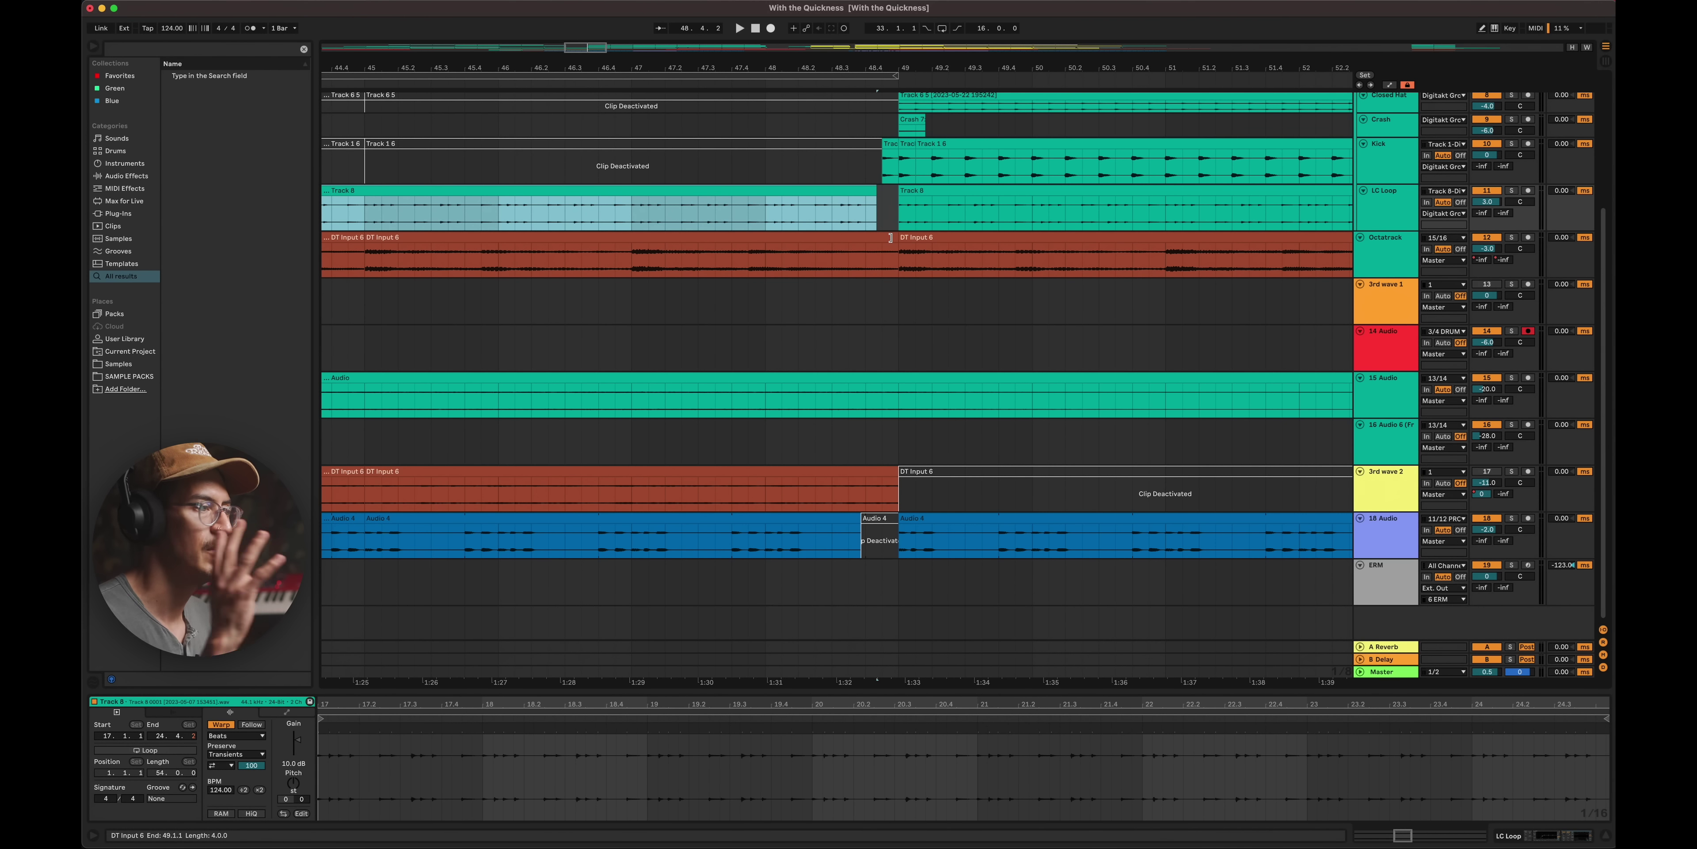
left_click(693, 330)
key("space")
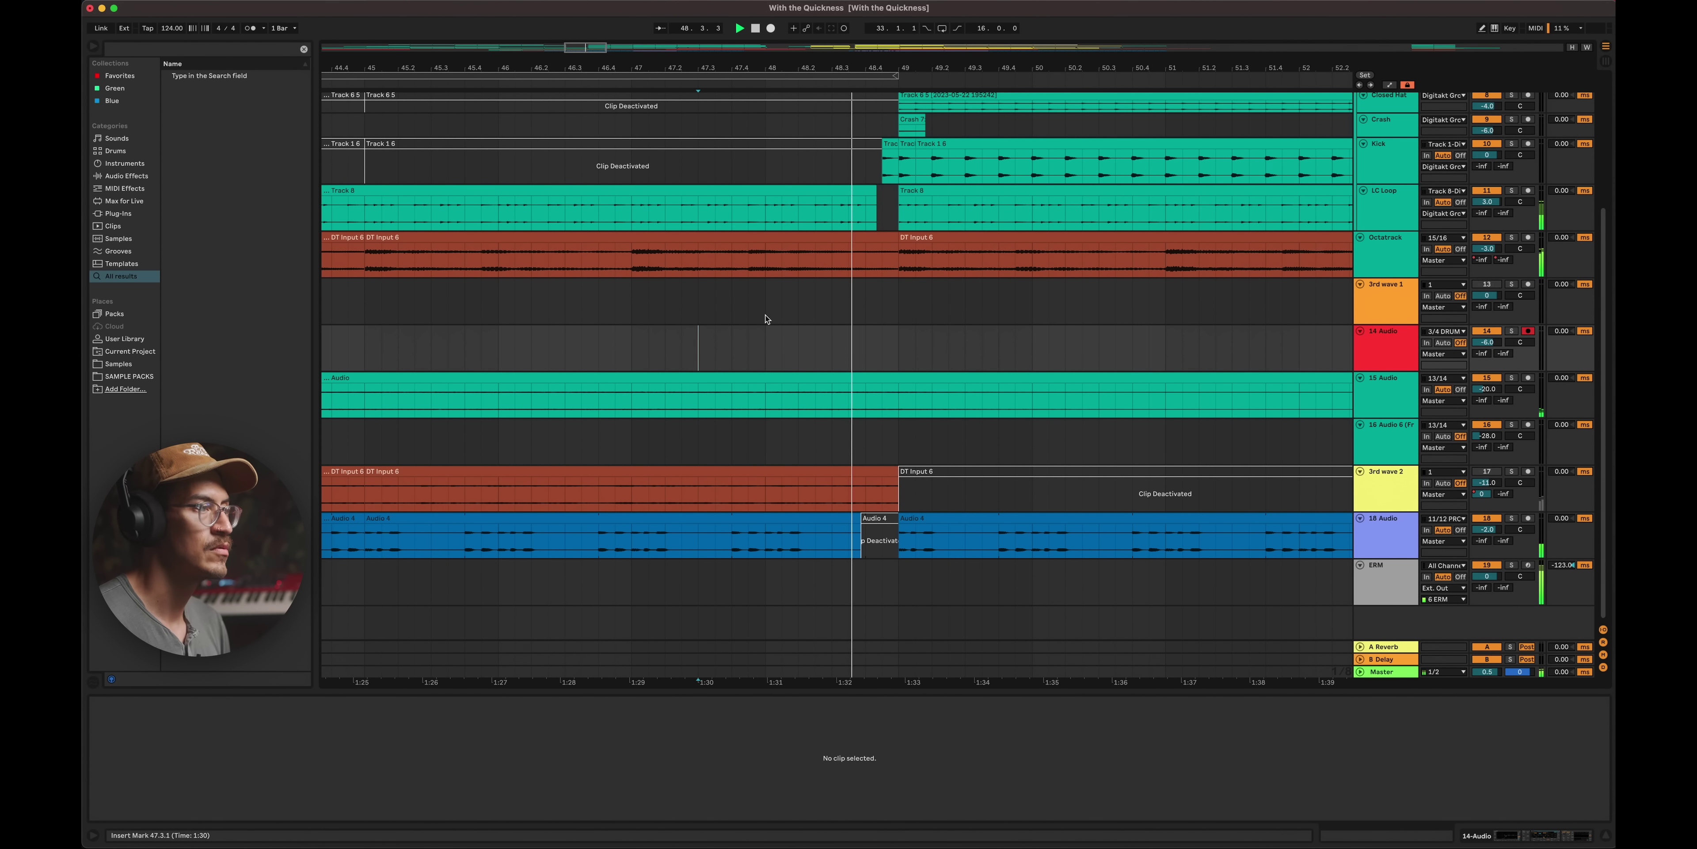
key("space")
left_click_drag(876, 195, 847, 193)
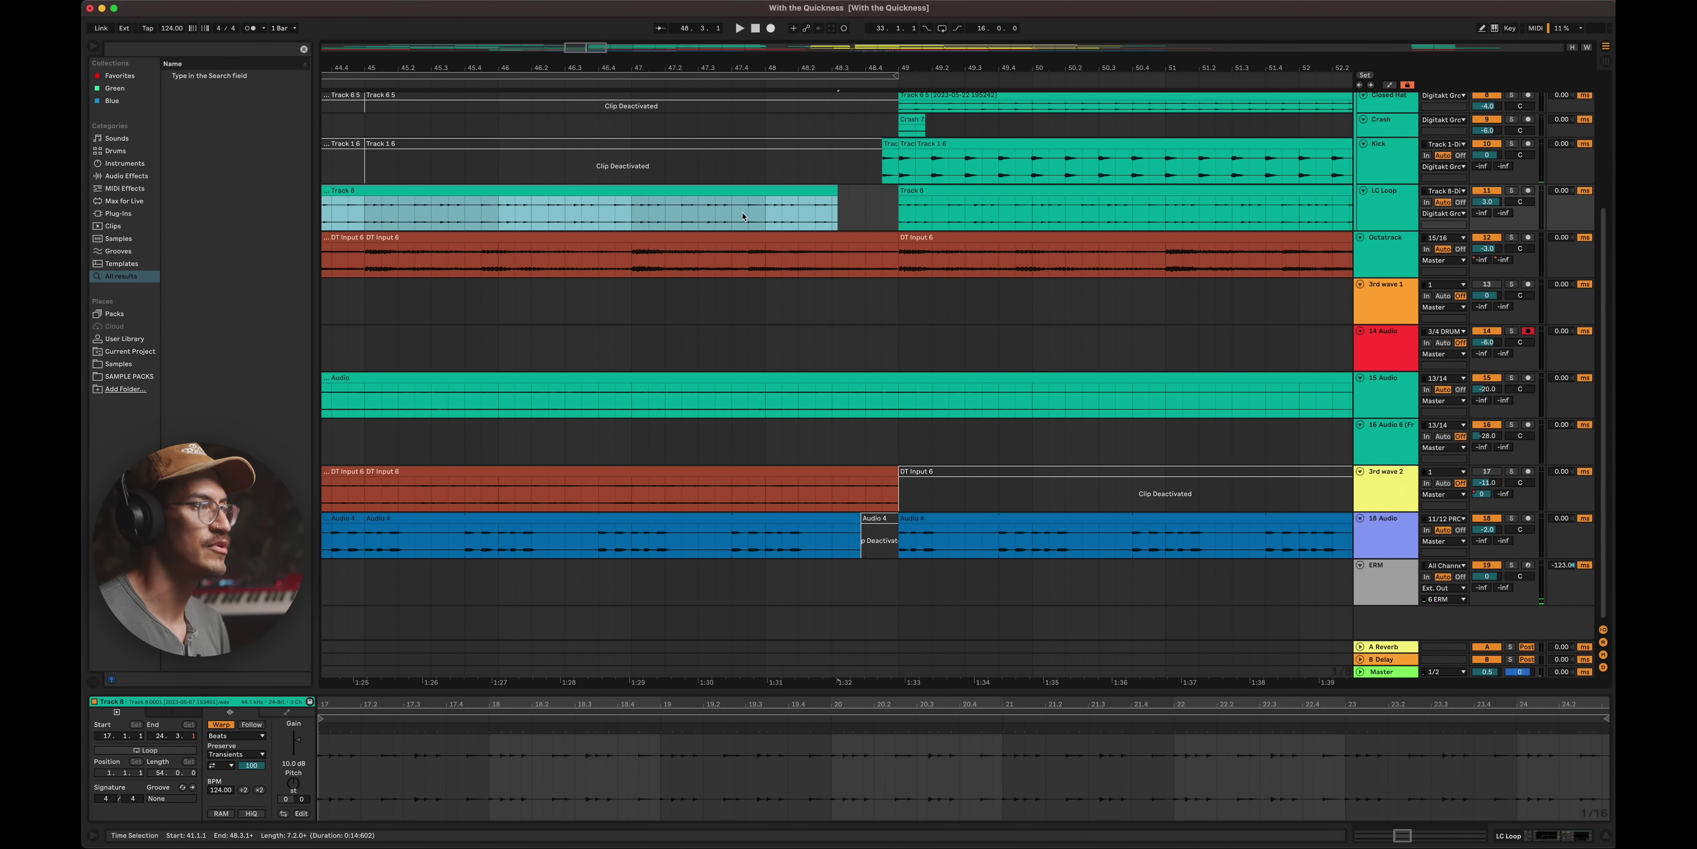
left_click(650, 213)
key("space")
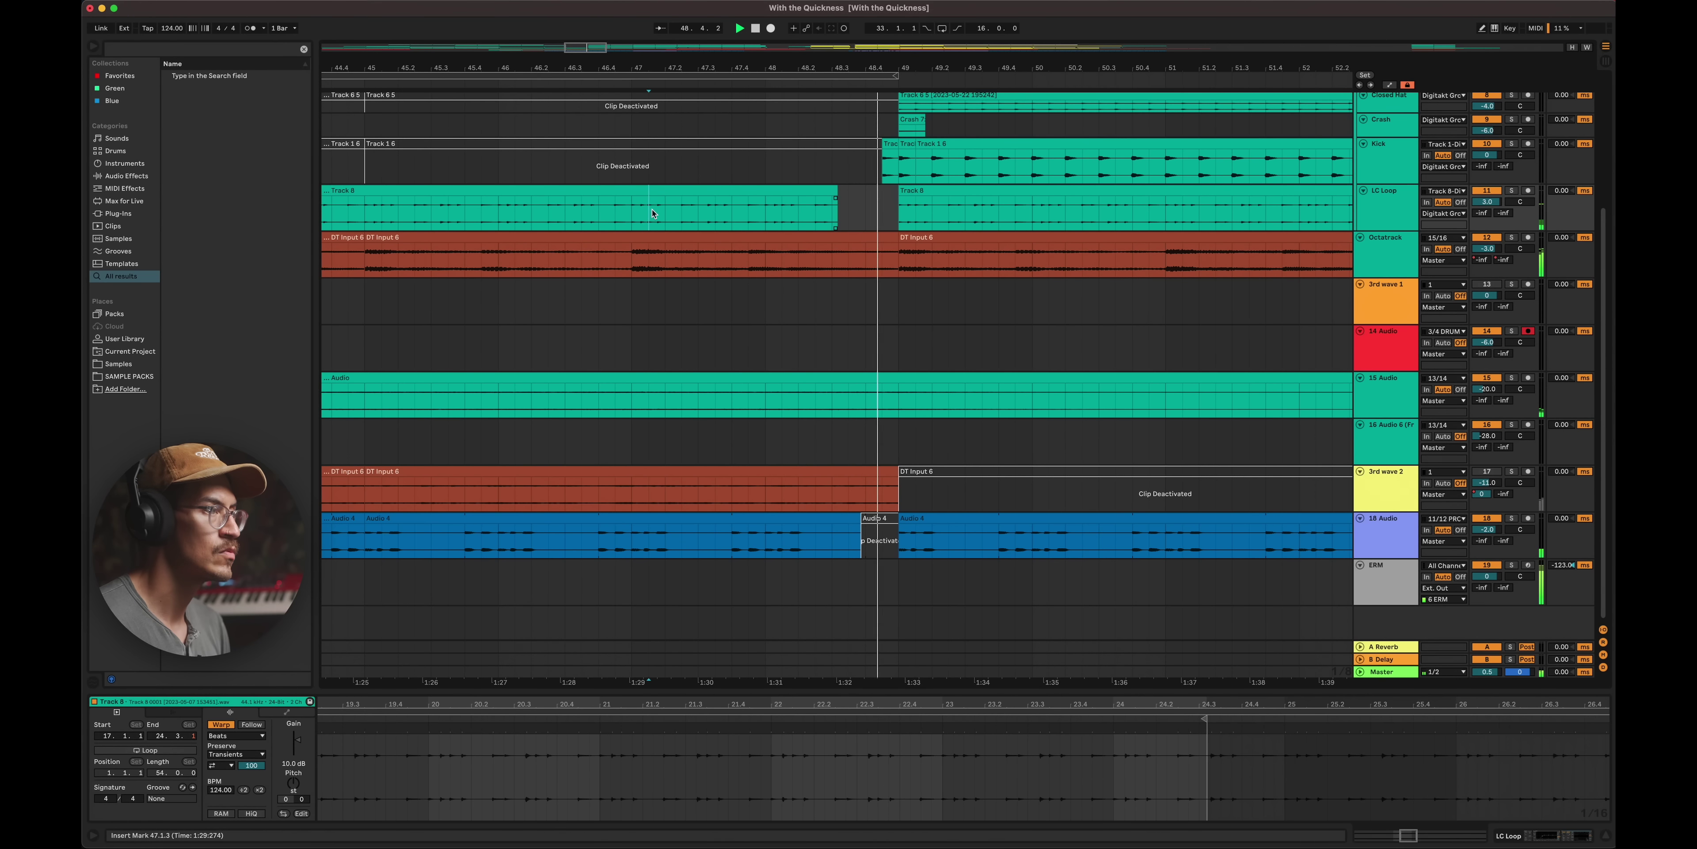
- Duplicate the Kick hit at 56.4.1 to 56.4.3 so an extra kick leads into bar 57
scroll(892, 373, "up", 3)
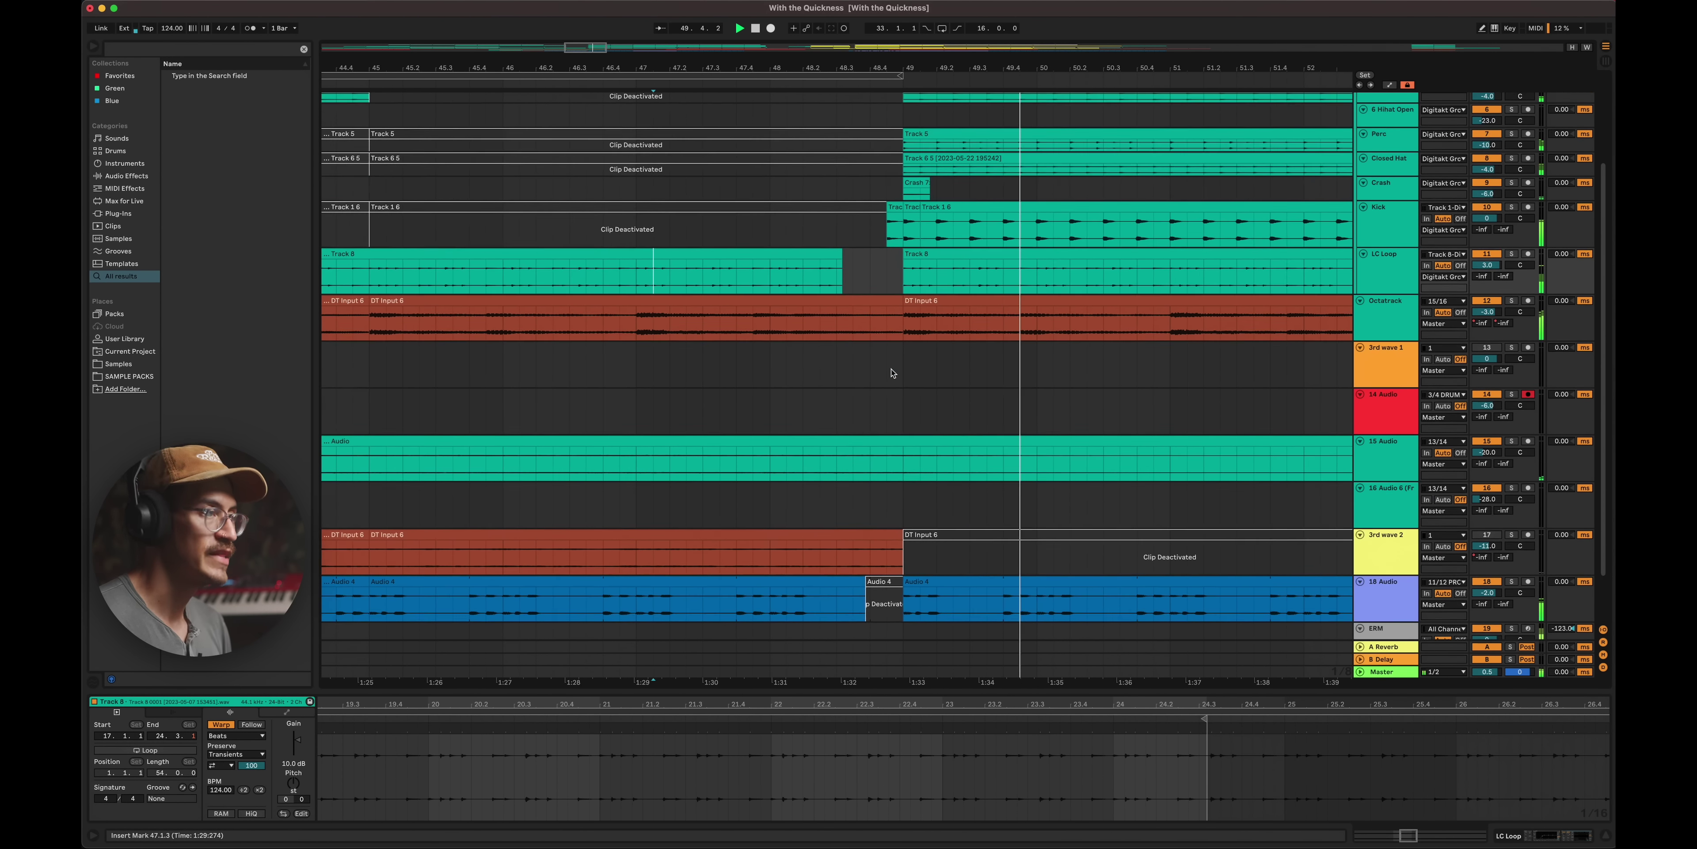
scroll(892, 373, "up", 4)
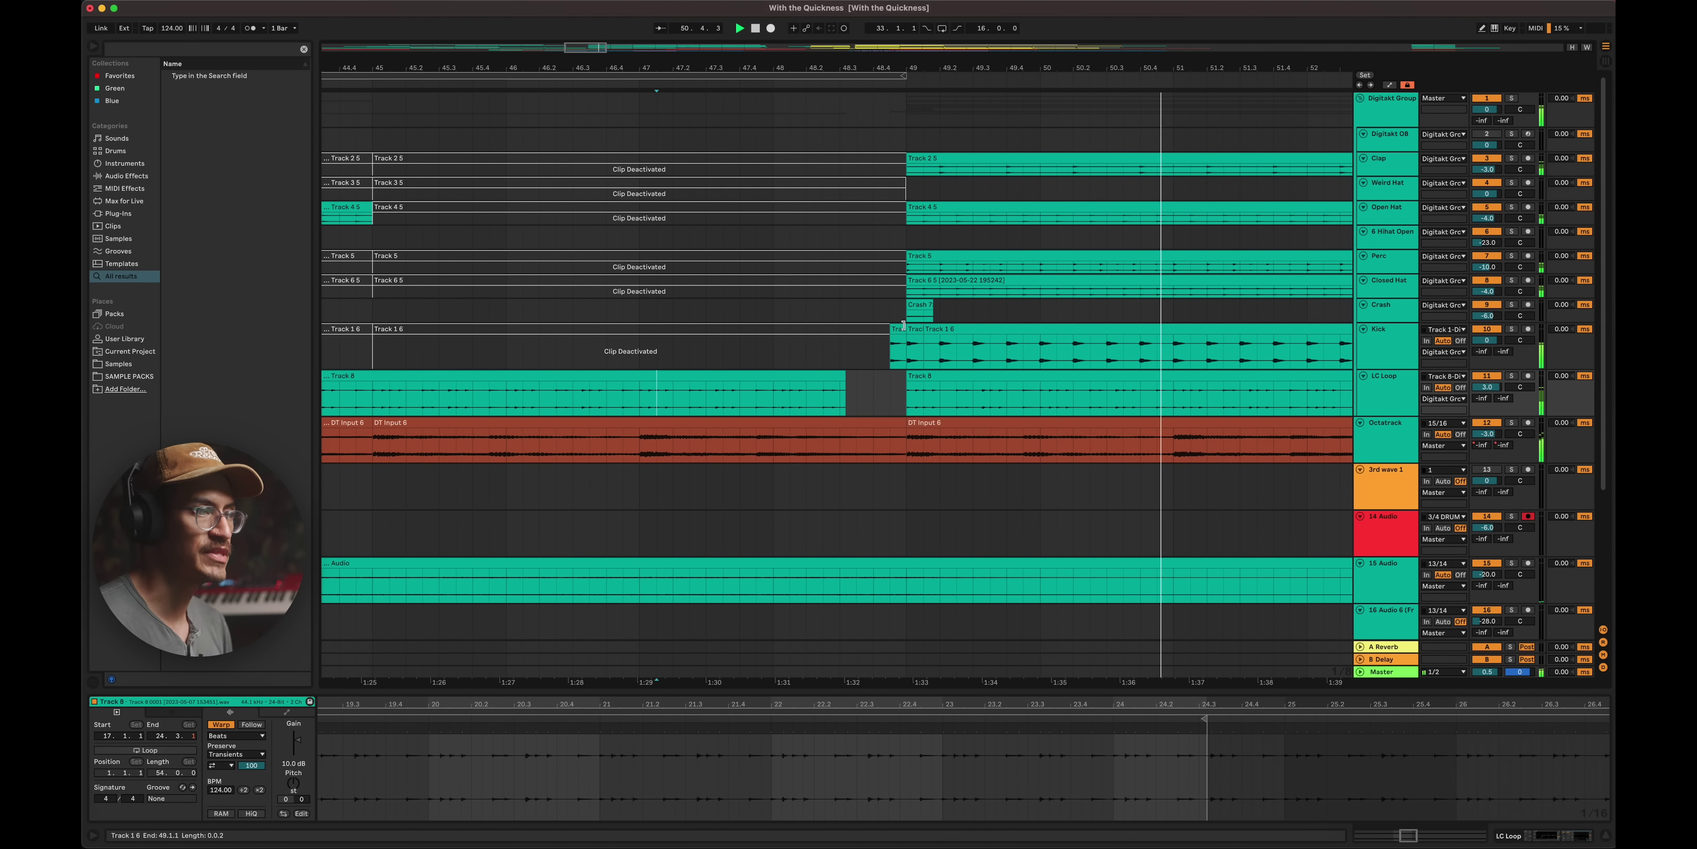
scroll(903, 324, "right", 10)
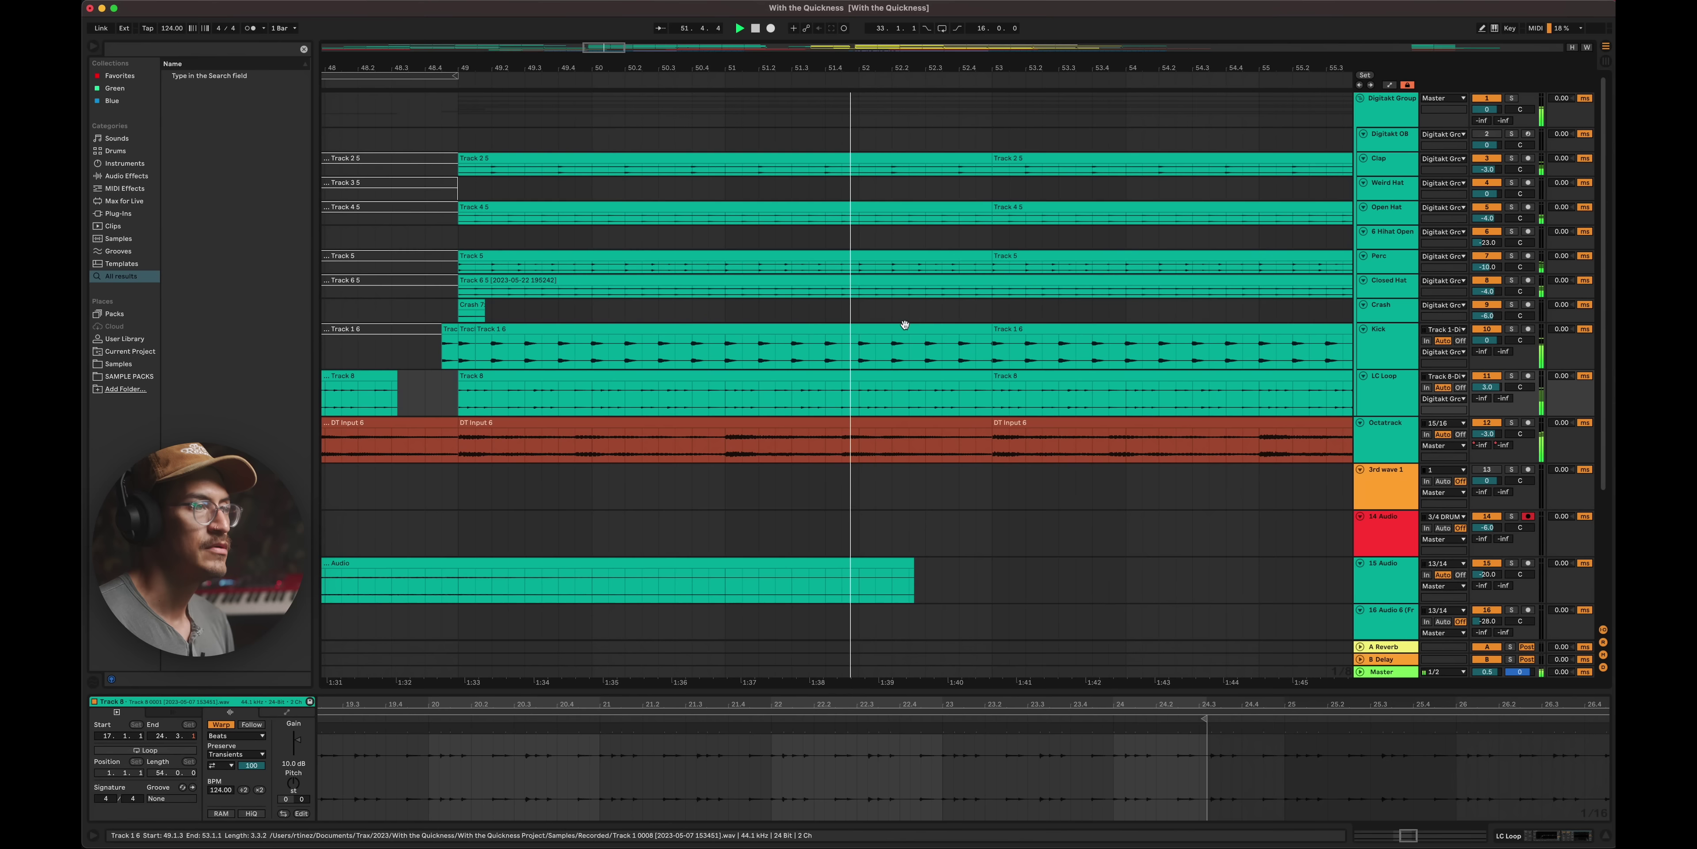
scroll(905, 324, "right", 10)
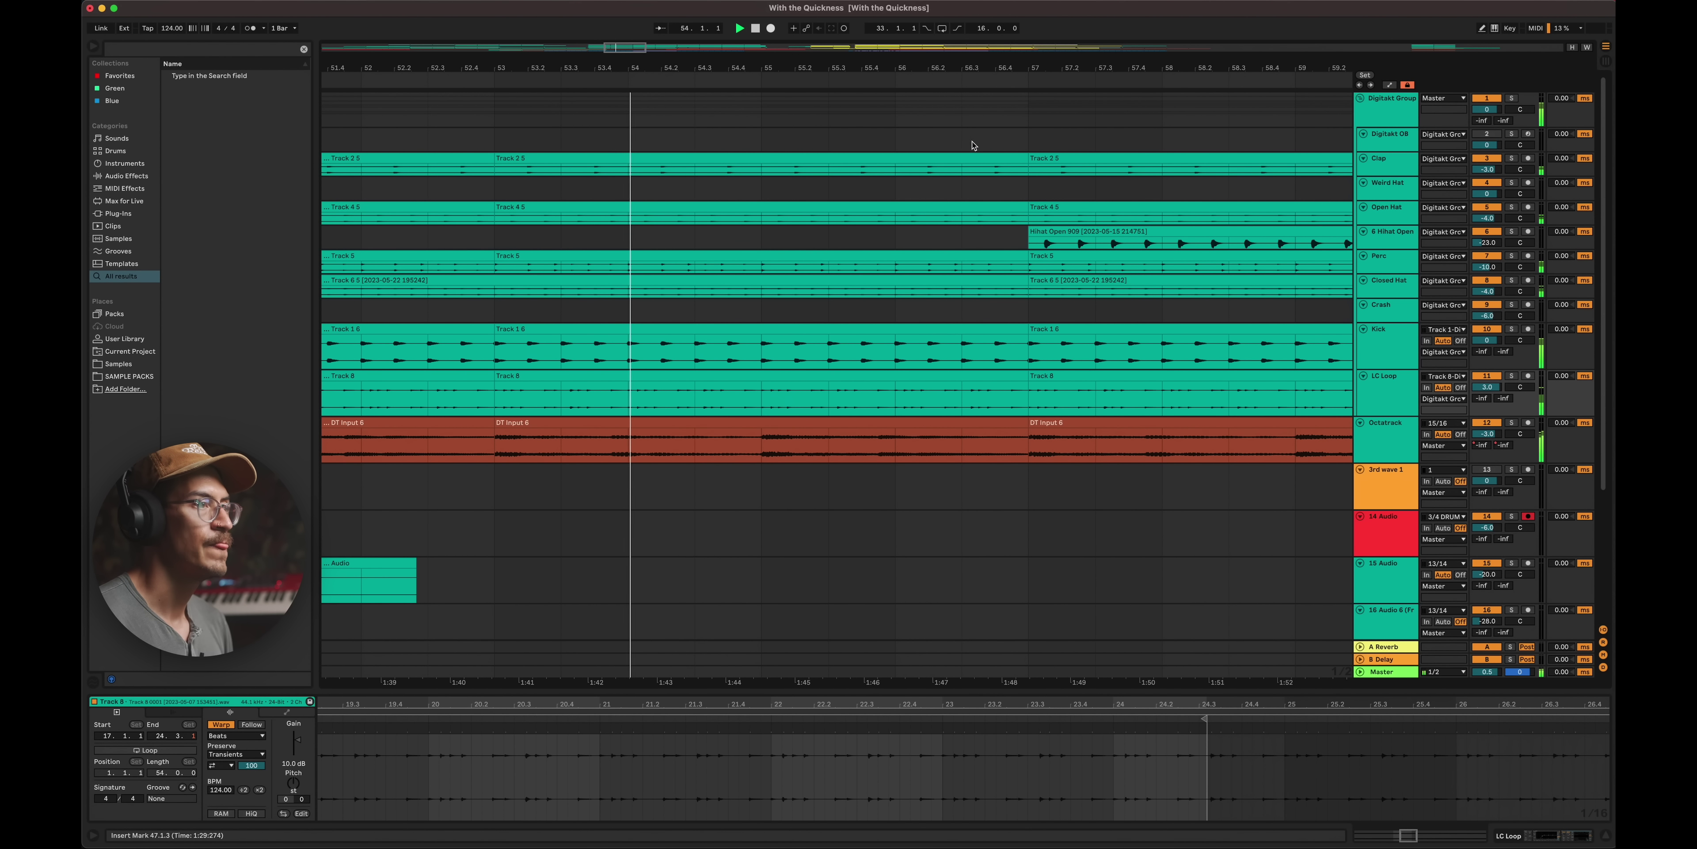
left_click_drag(972, 143, 1030, 170)
left_click_drag(971, 310, 1094, 361)
key("z")
left_click_drag(713, 462, 597, 462)
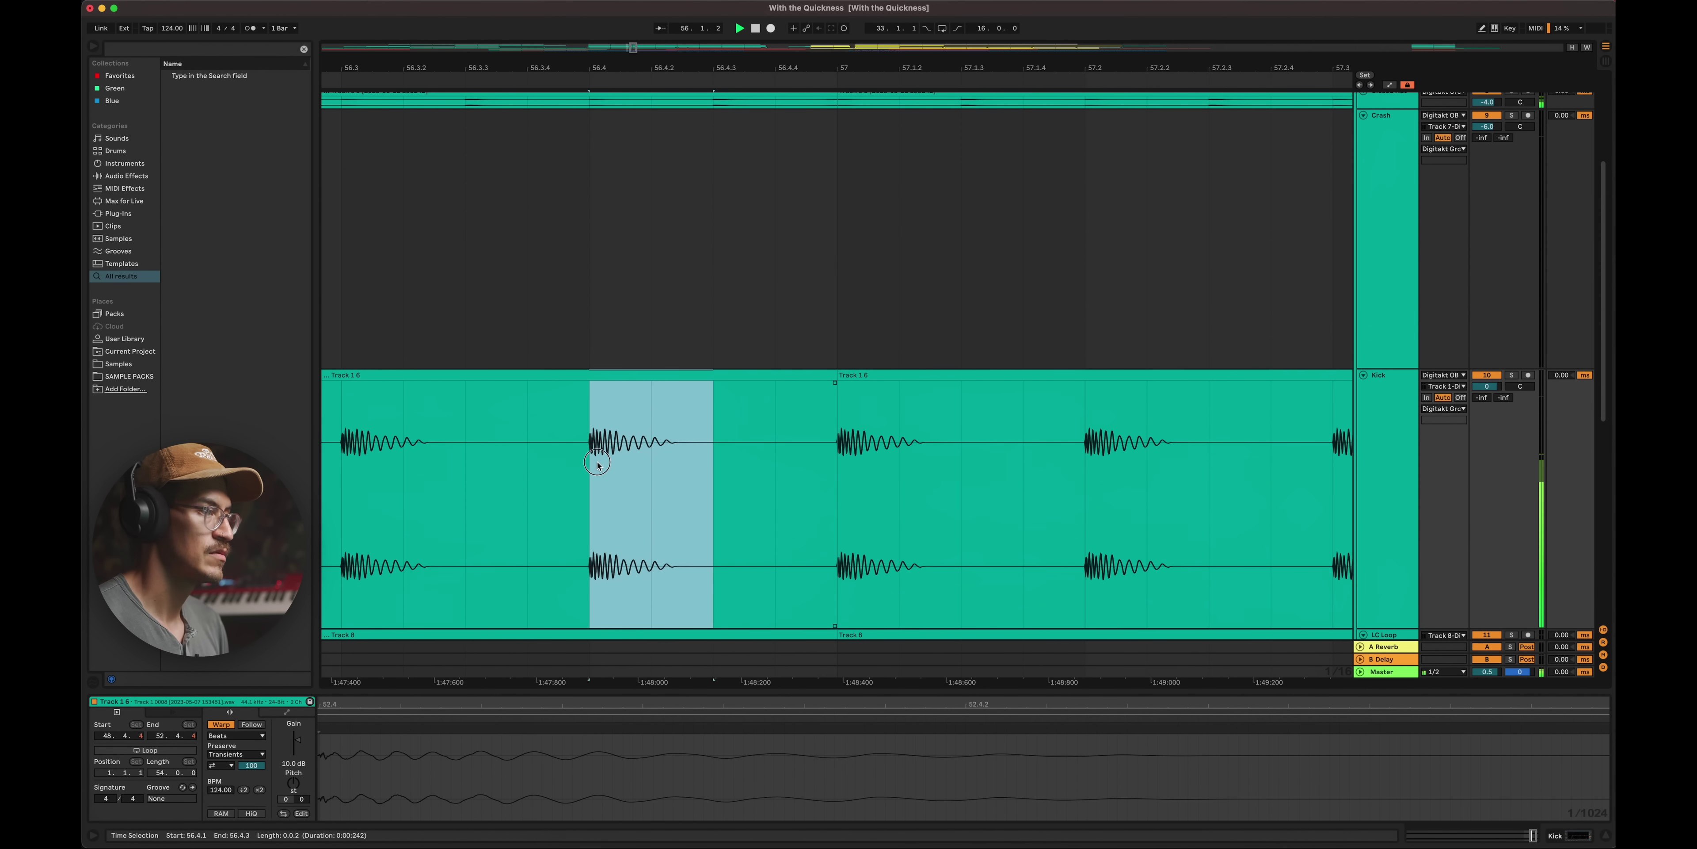
key("super+d")
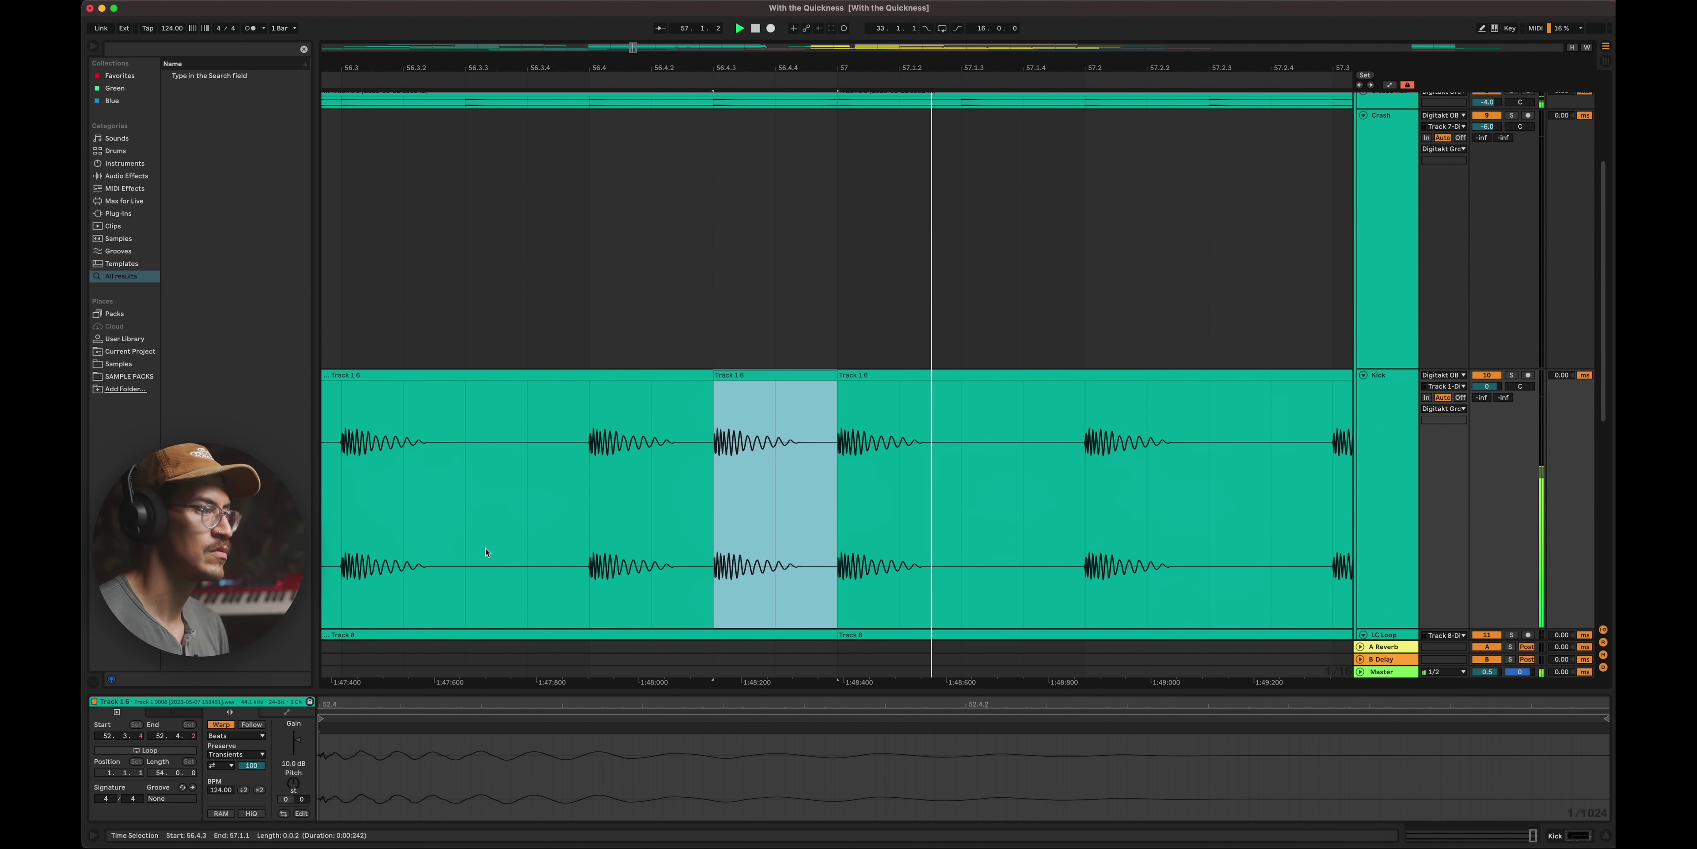
- Lower the gain of the extra Kick clip at 56.4.3 to 5.63 dB and play the pickup into bar 57
left_click(298, 744)
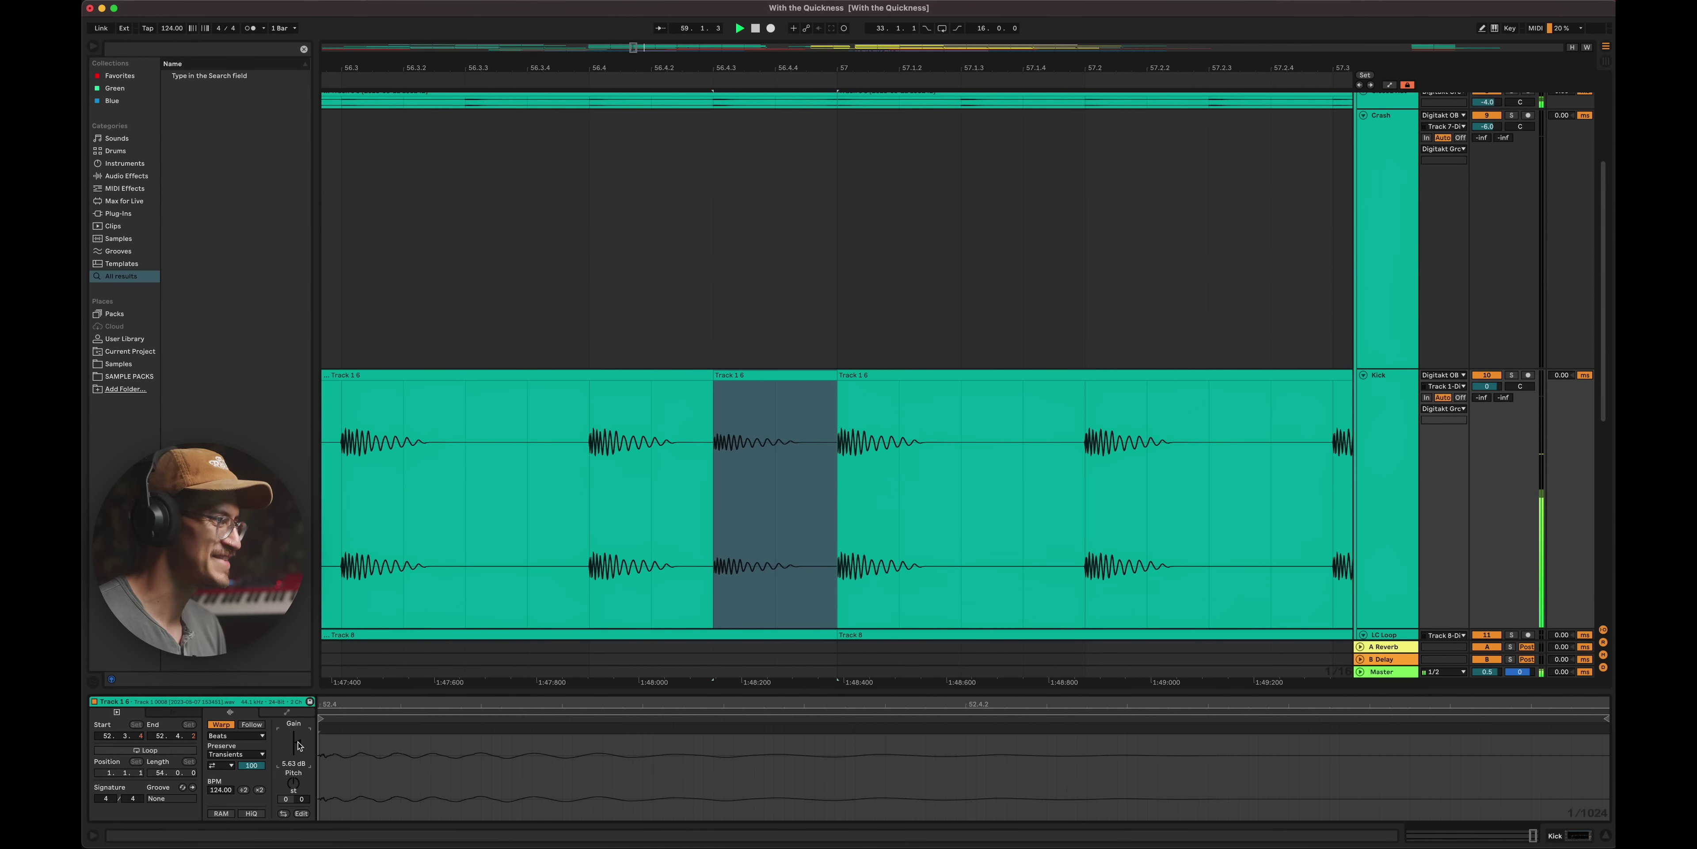
left_click(615, 372)
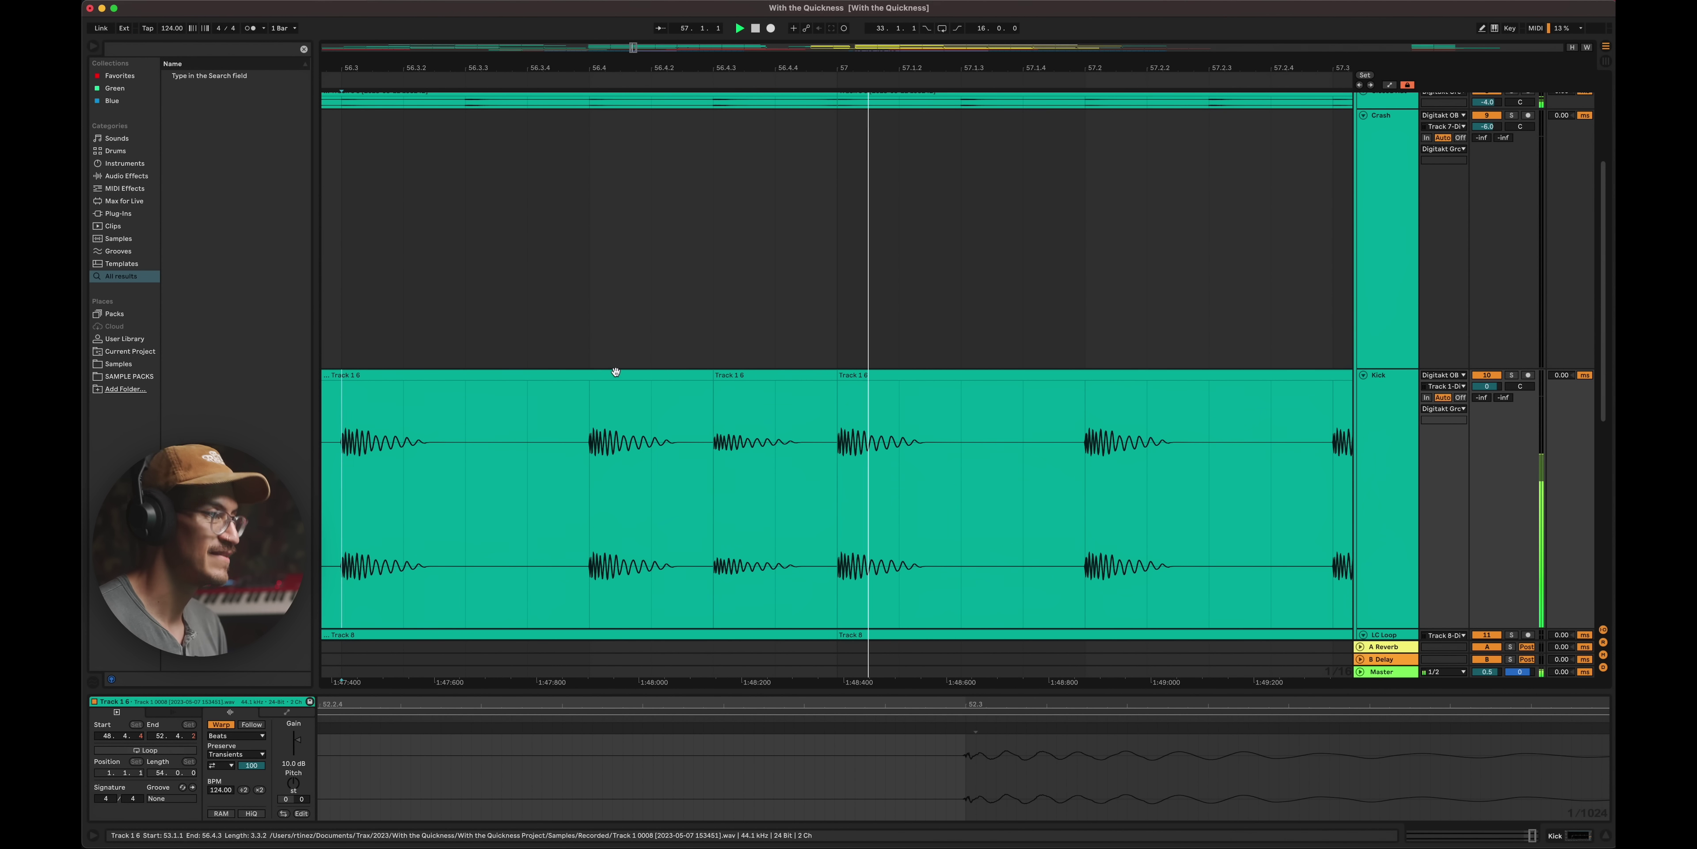
key("space")
- Copy the quieter Kick section from 56.4.3 to 56.4.4 and paste it on the Kick track at 73.1.3
left_click(766, 374)
left_click_drag(776, 408, 717, 415)
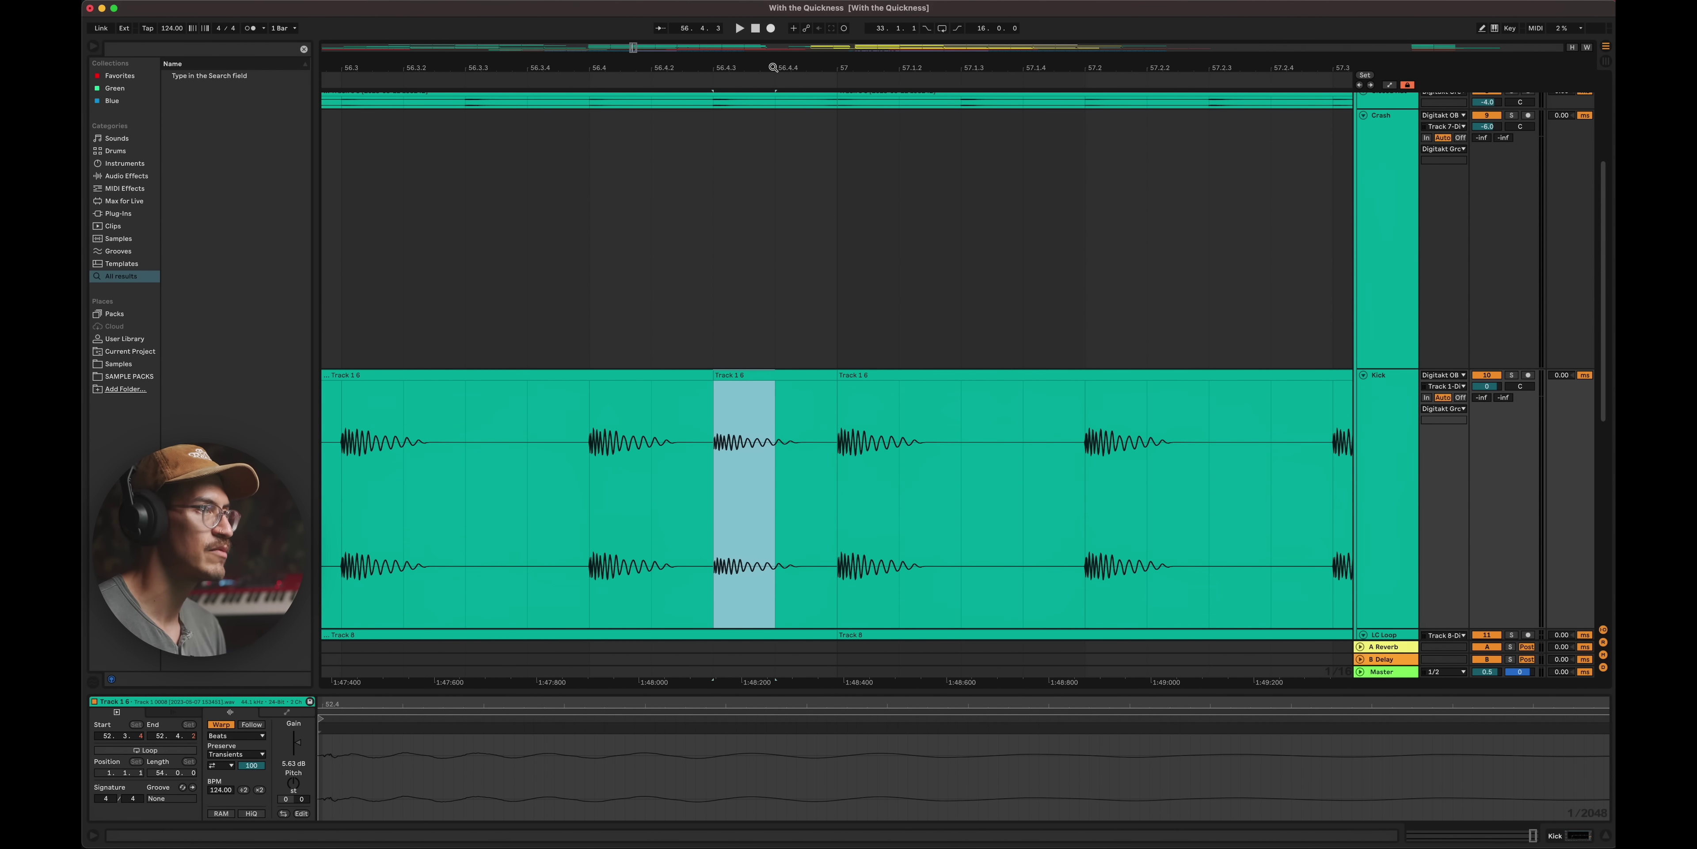
left_click_drag(773, 67, 770, 68)
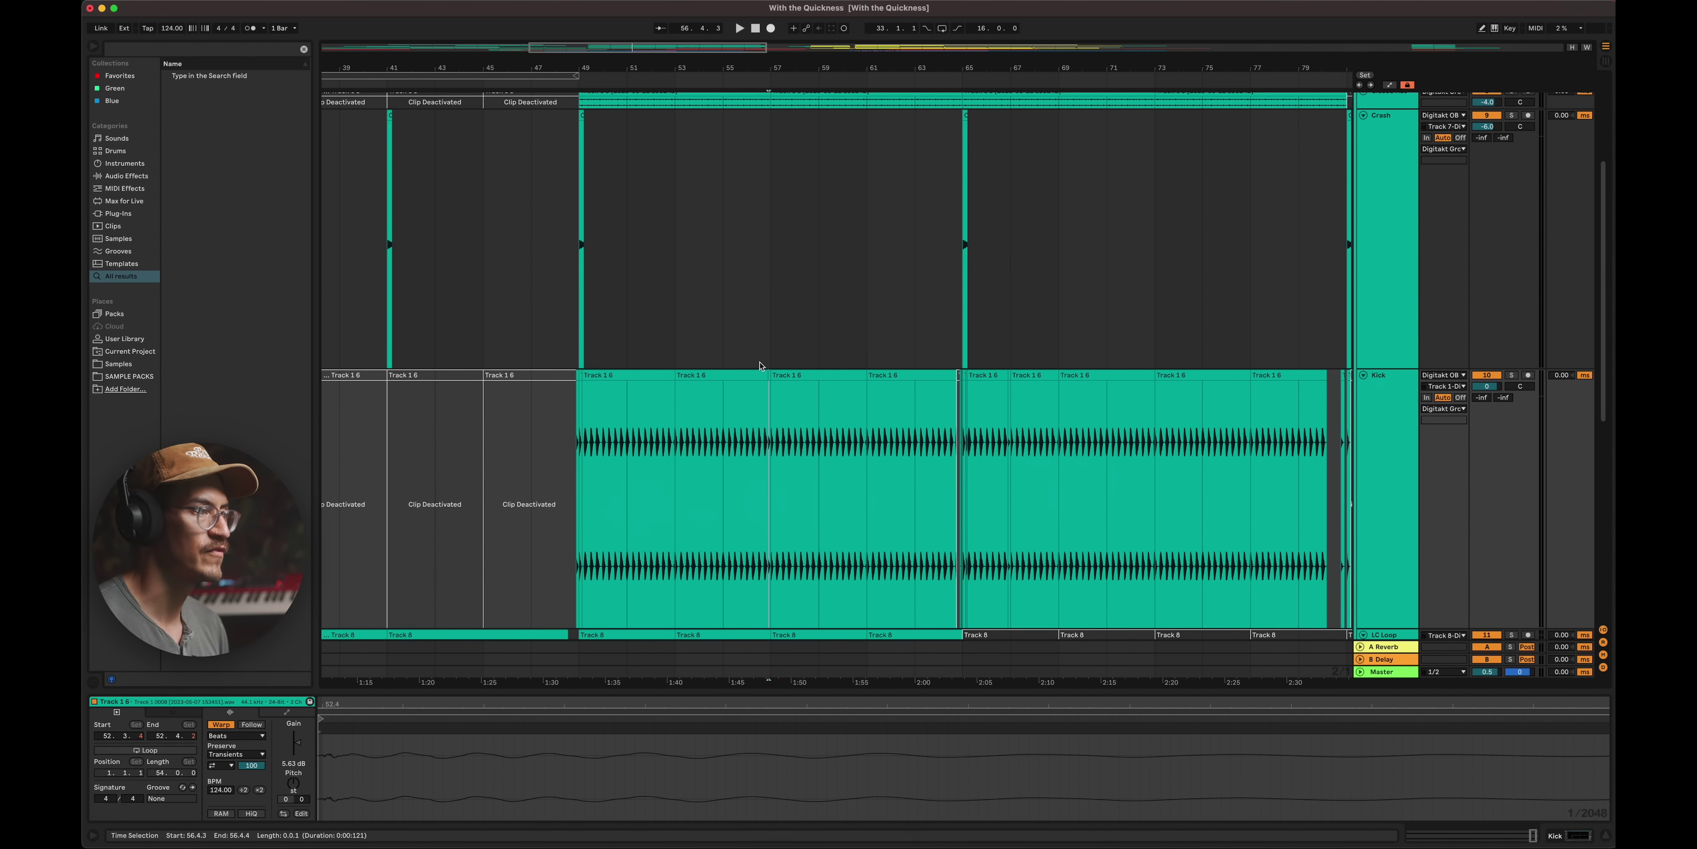
scroll(927, 421, "right", 5)
left_click_drag(916, 314, 1013, 435)
key("z")
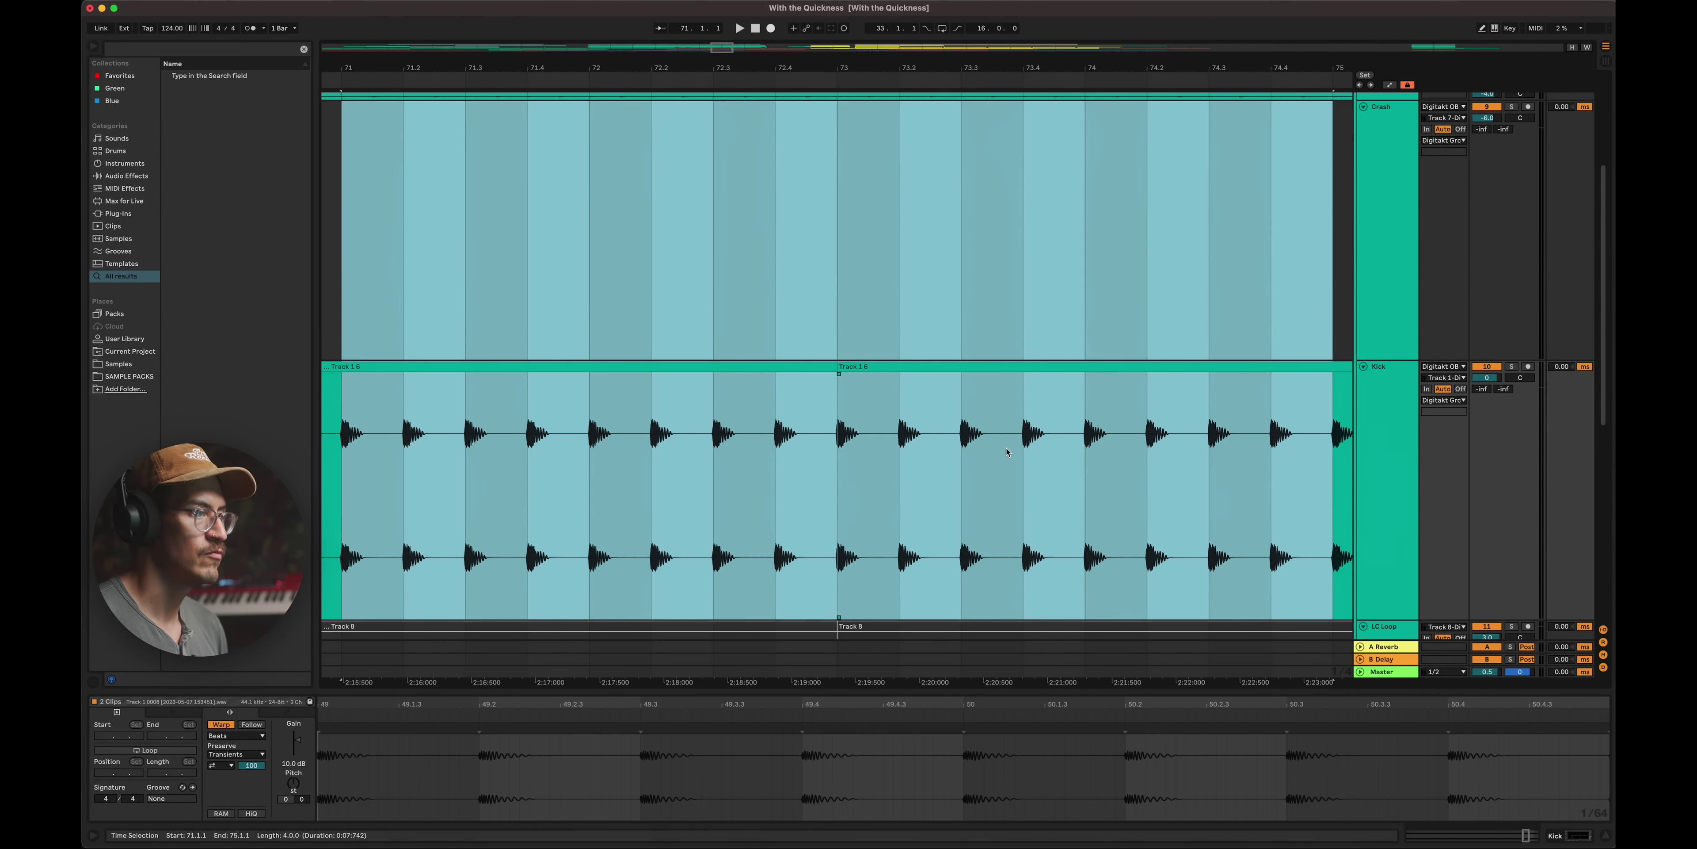
left_click(793, 428)
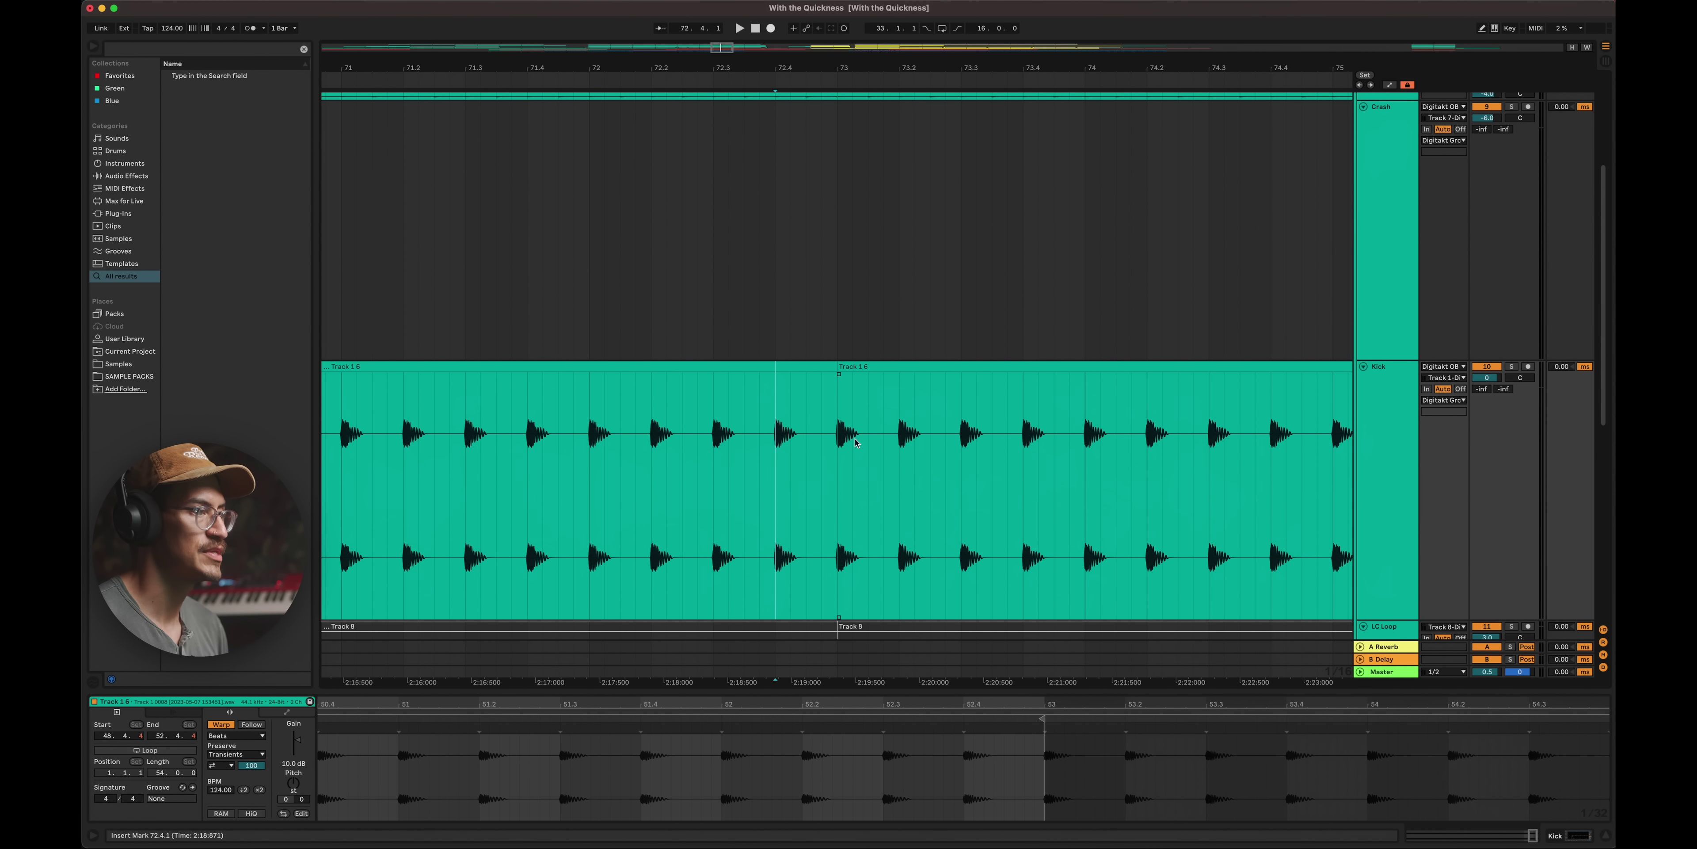
left_click(865, 440)
key("super+v")
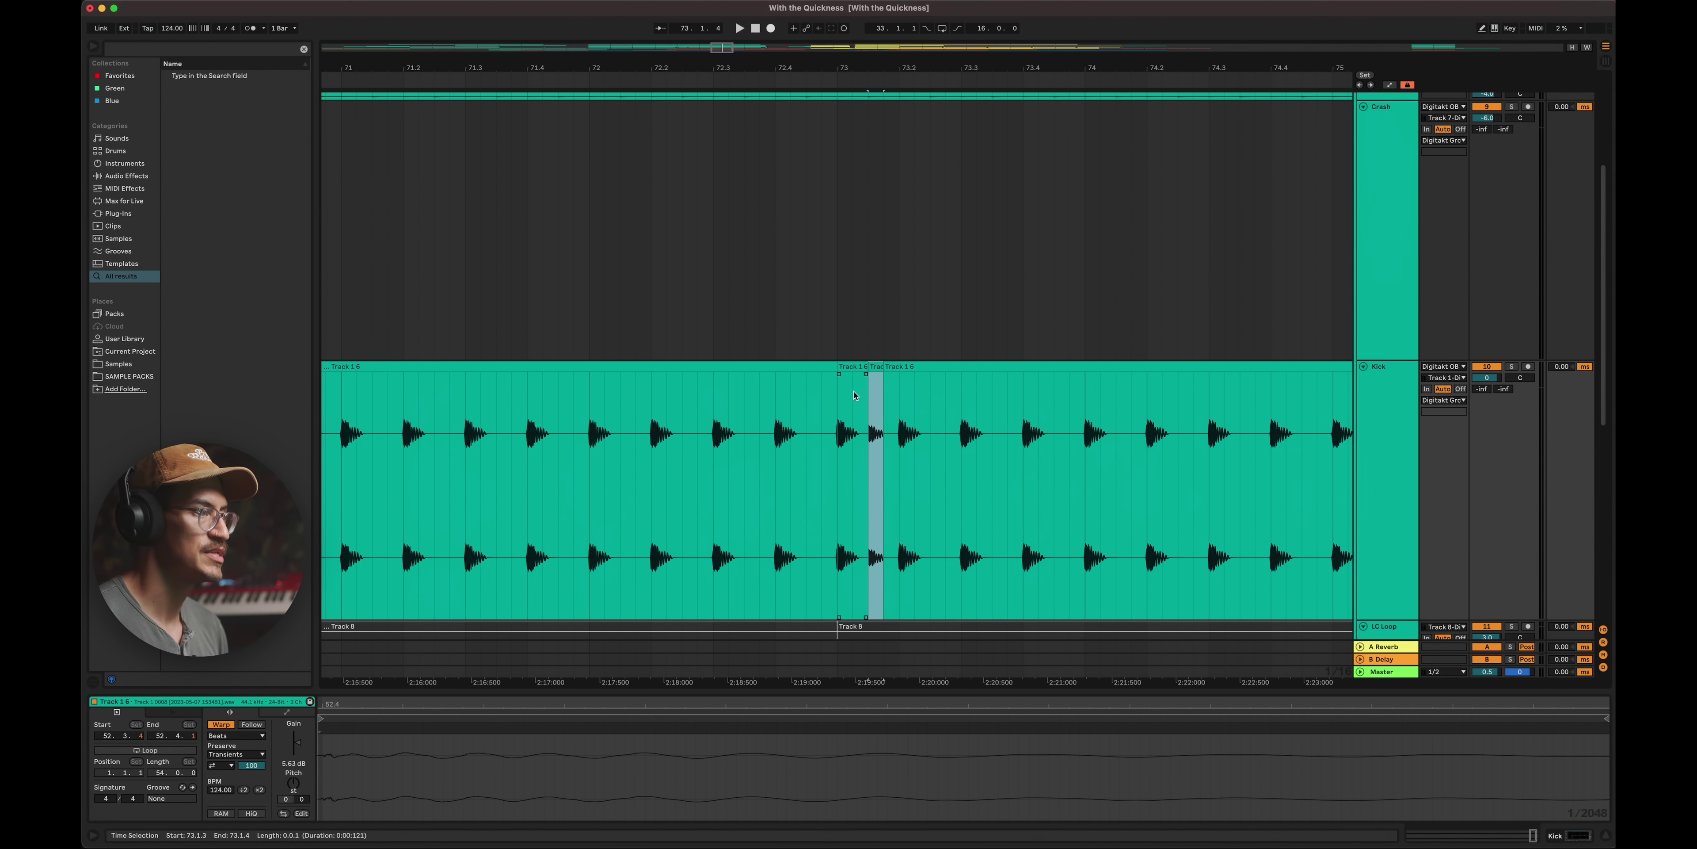
- Move the Kick clip at 73.1.1 a sixteenth earlier to 72.4.4 and play the passage into bar 73
left_click(851, 367)
left_click_drag(851, 368, 837, 367)
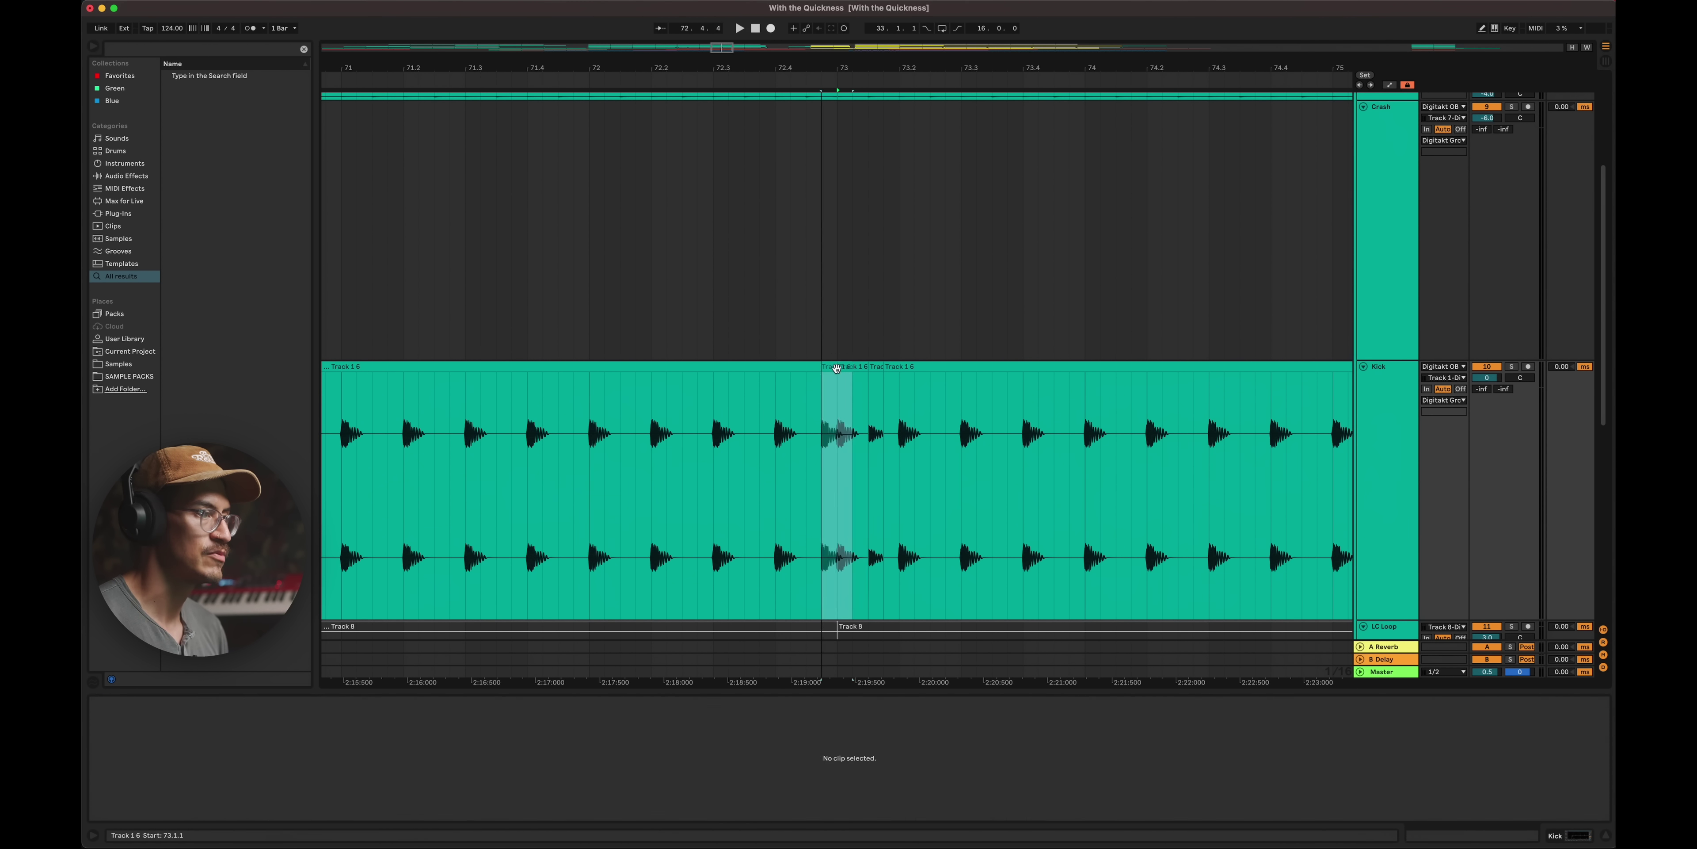
left_click(534, 323)
key("space")
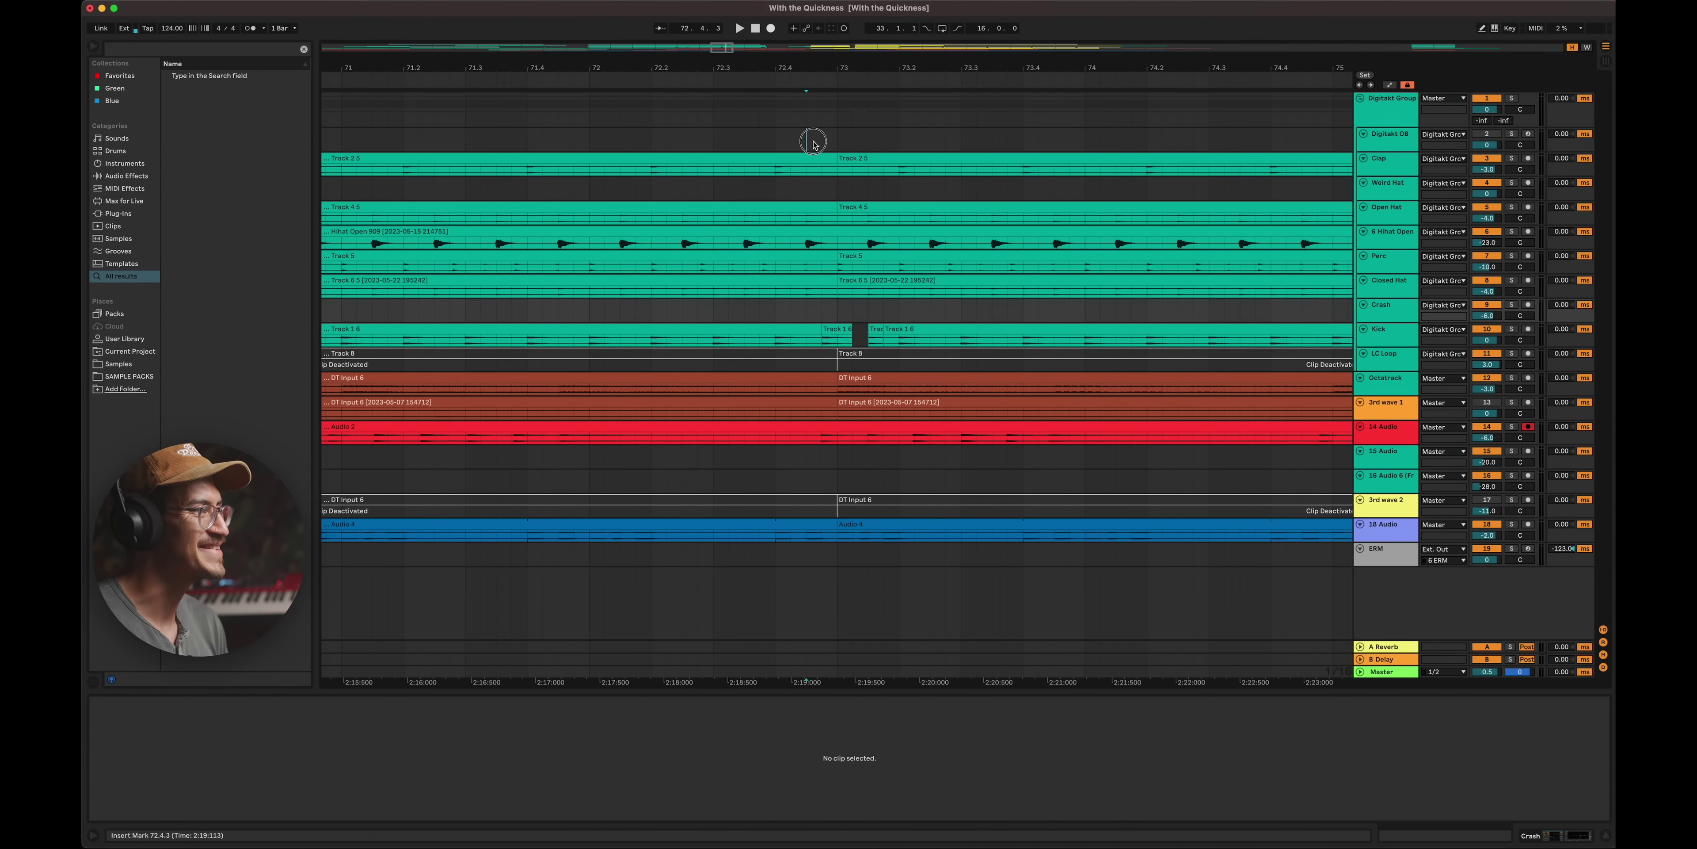
- Examine the clips on all tracks from 72.4.3 to 73.2.1, around the gap in the Kick track
left_click_drag(814, 144, 894, 562)
key("z")
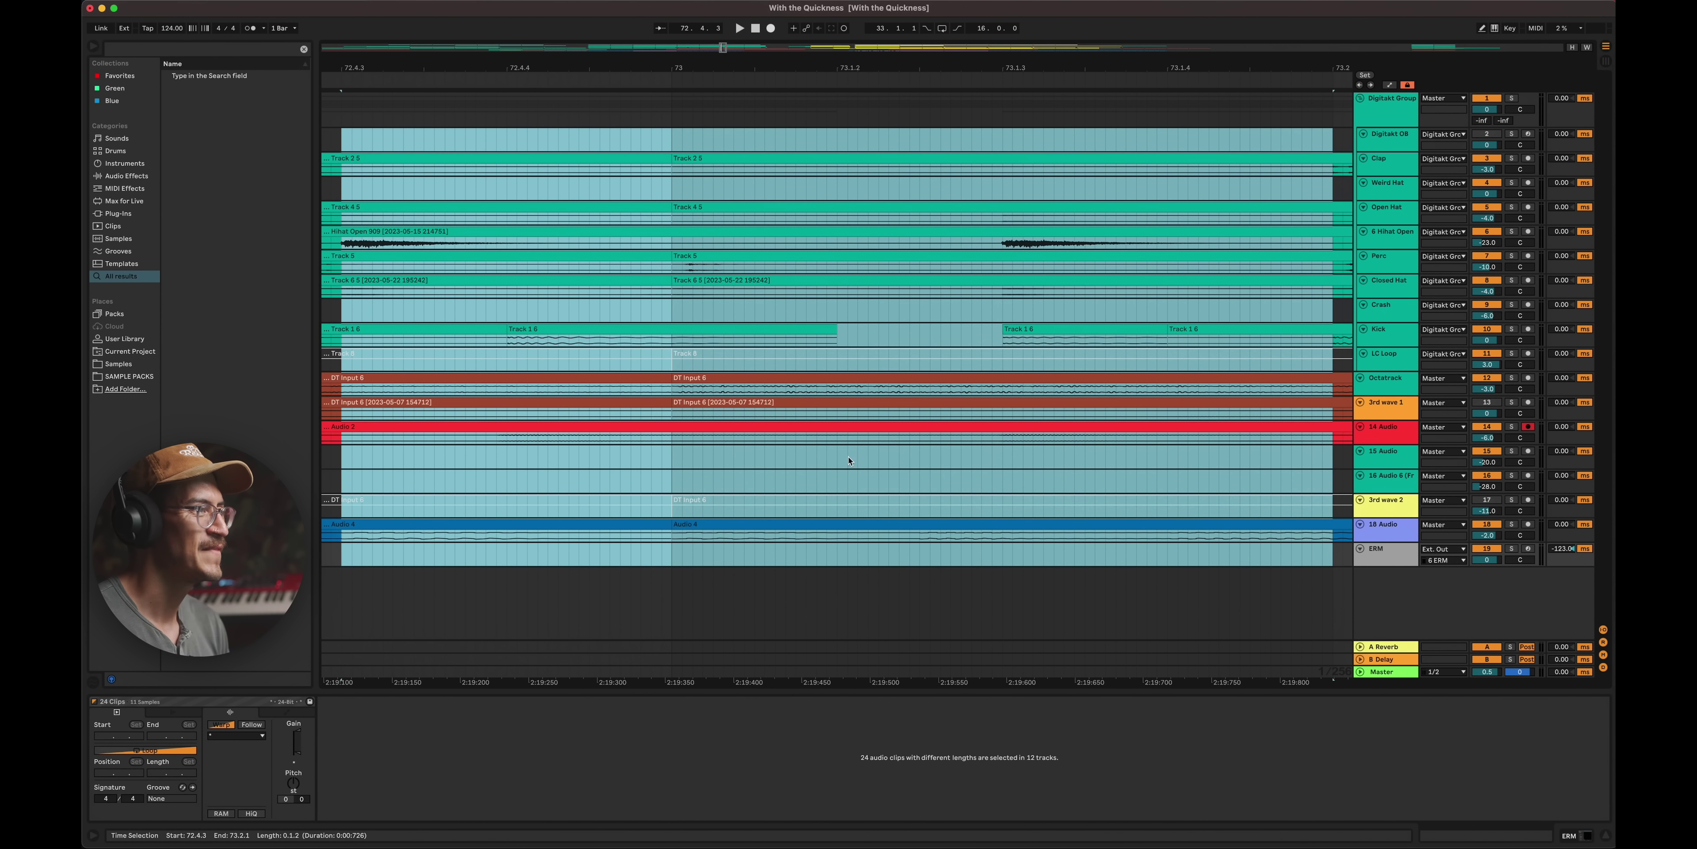
left_click(1598, 836)
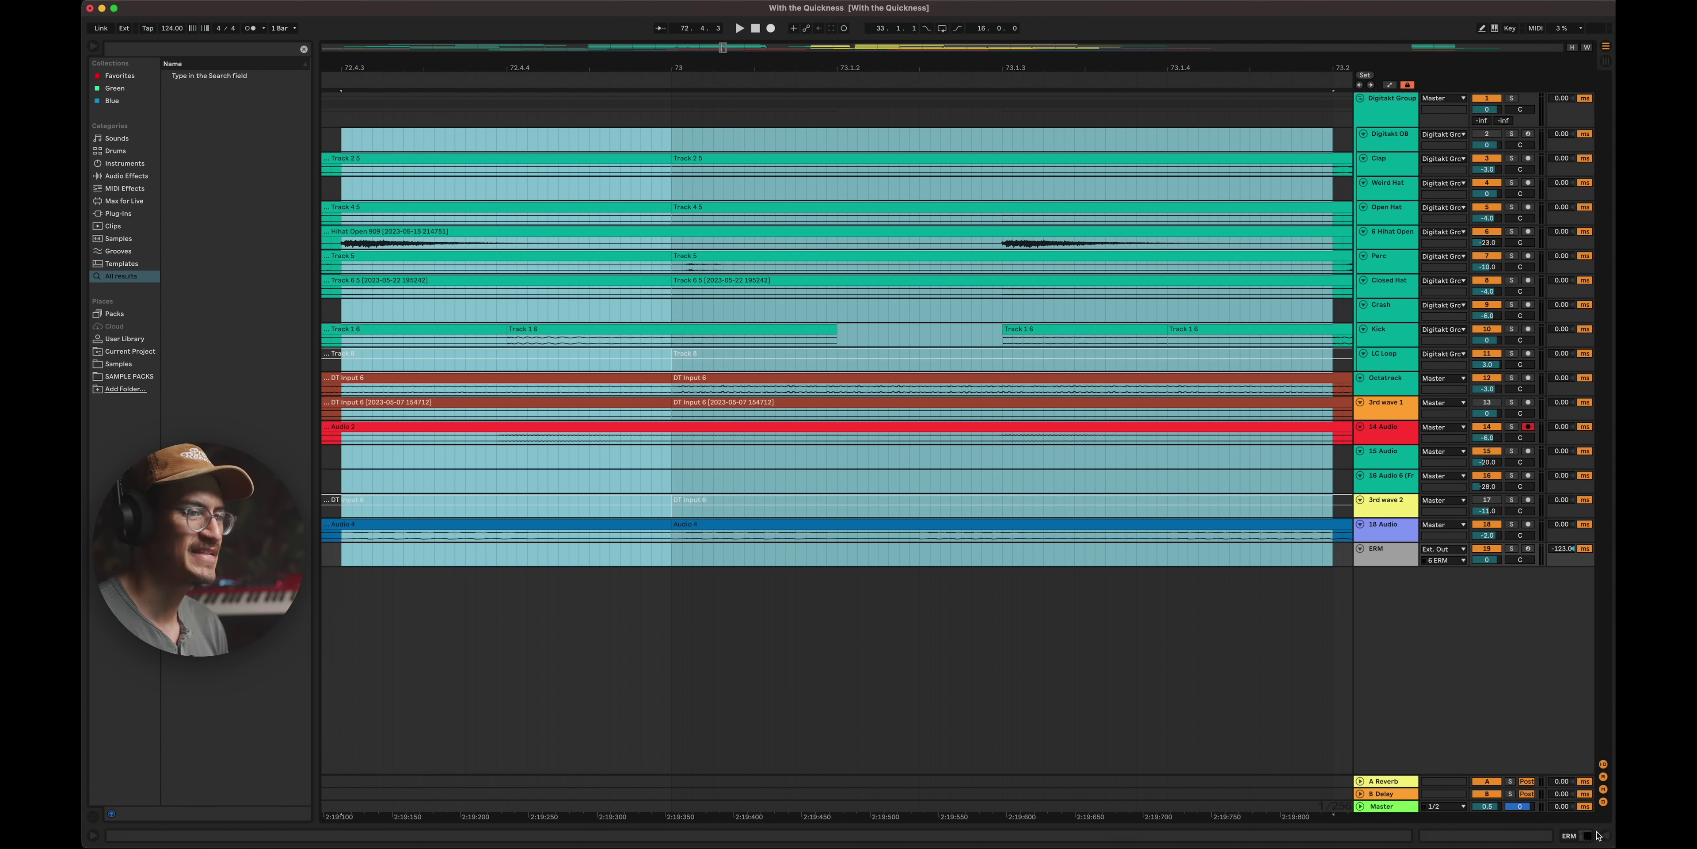
key("z")
left_click(702, 393)
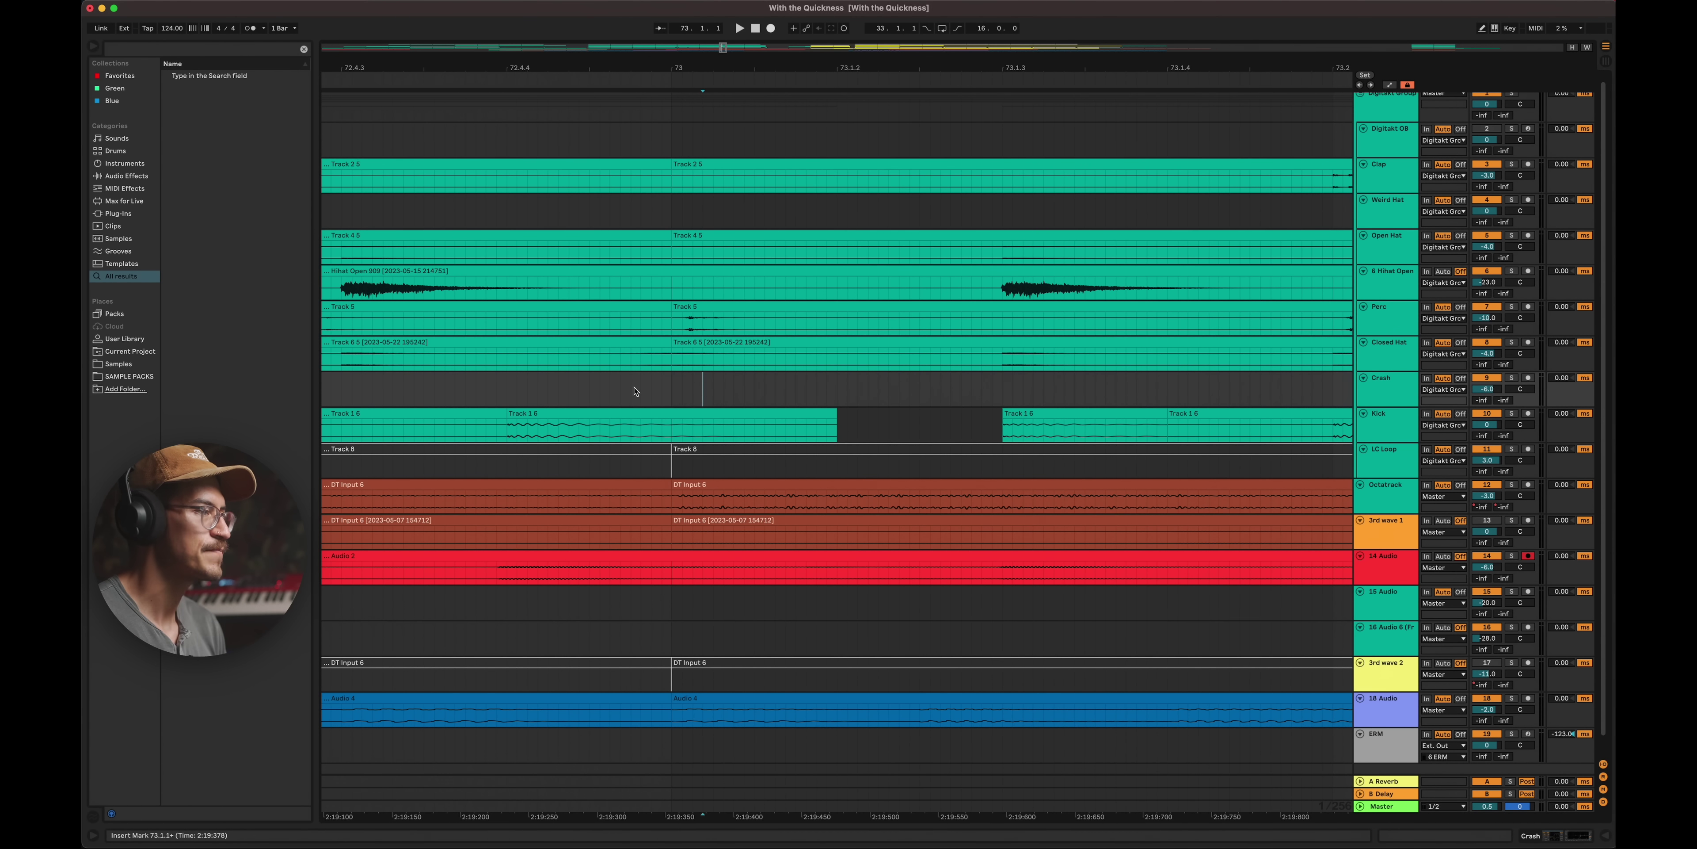
scroll(634, 391, "left", 3)
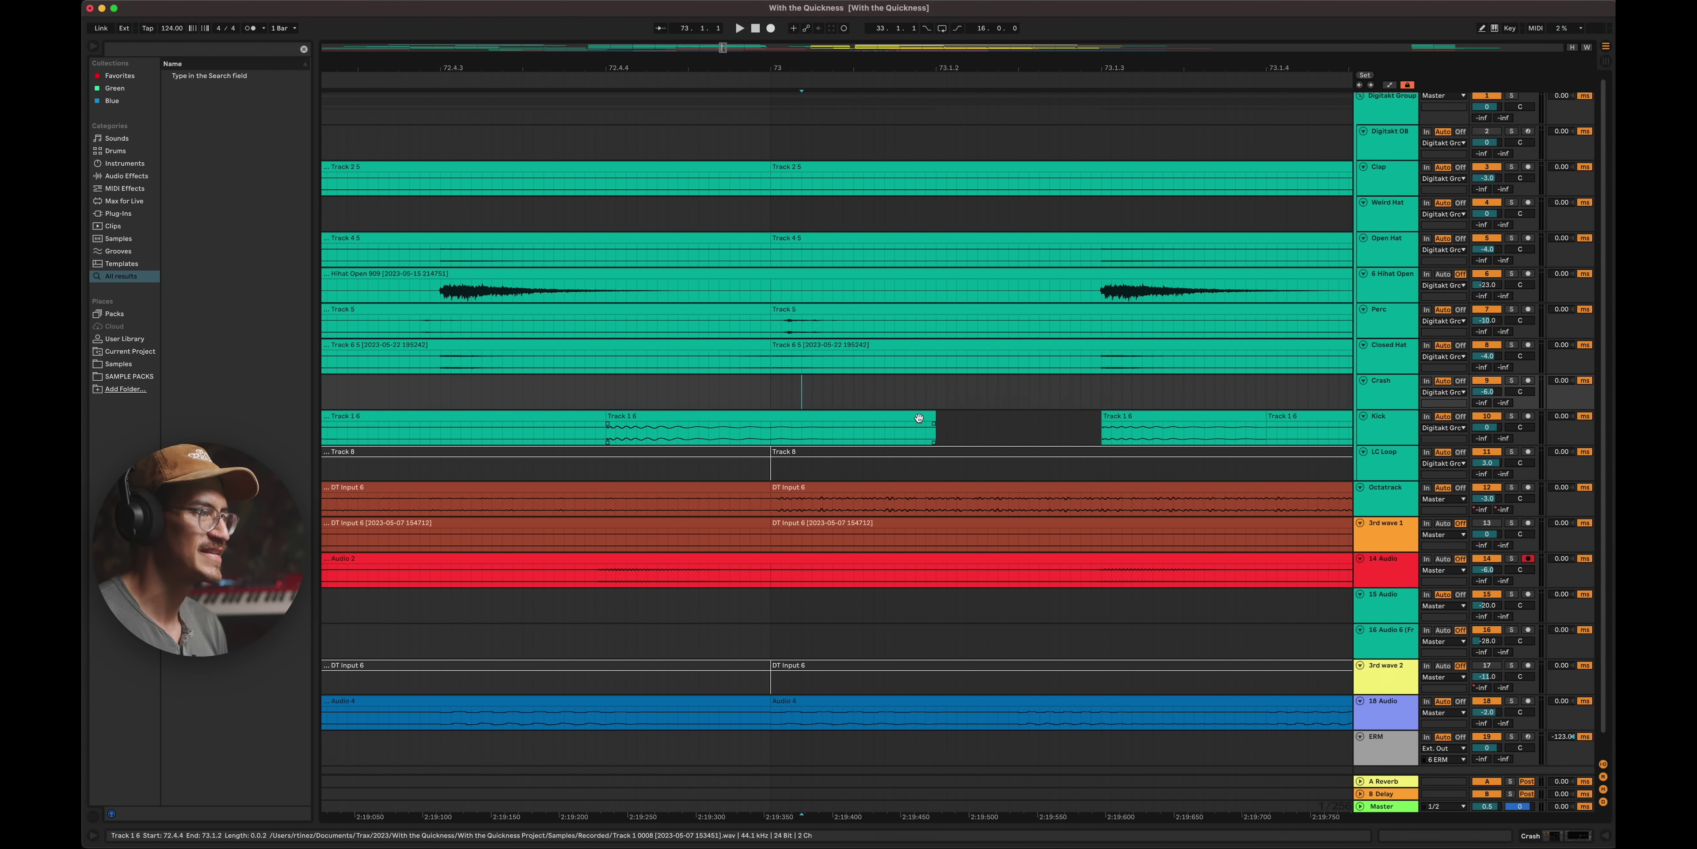
left_click_drag(774, 306, 846, 309)
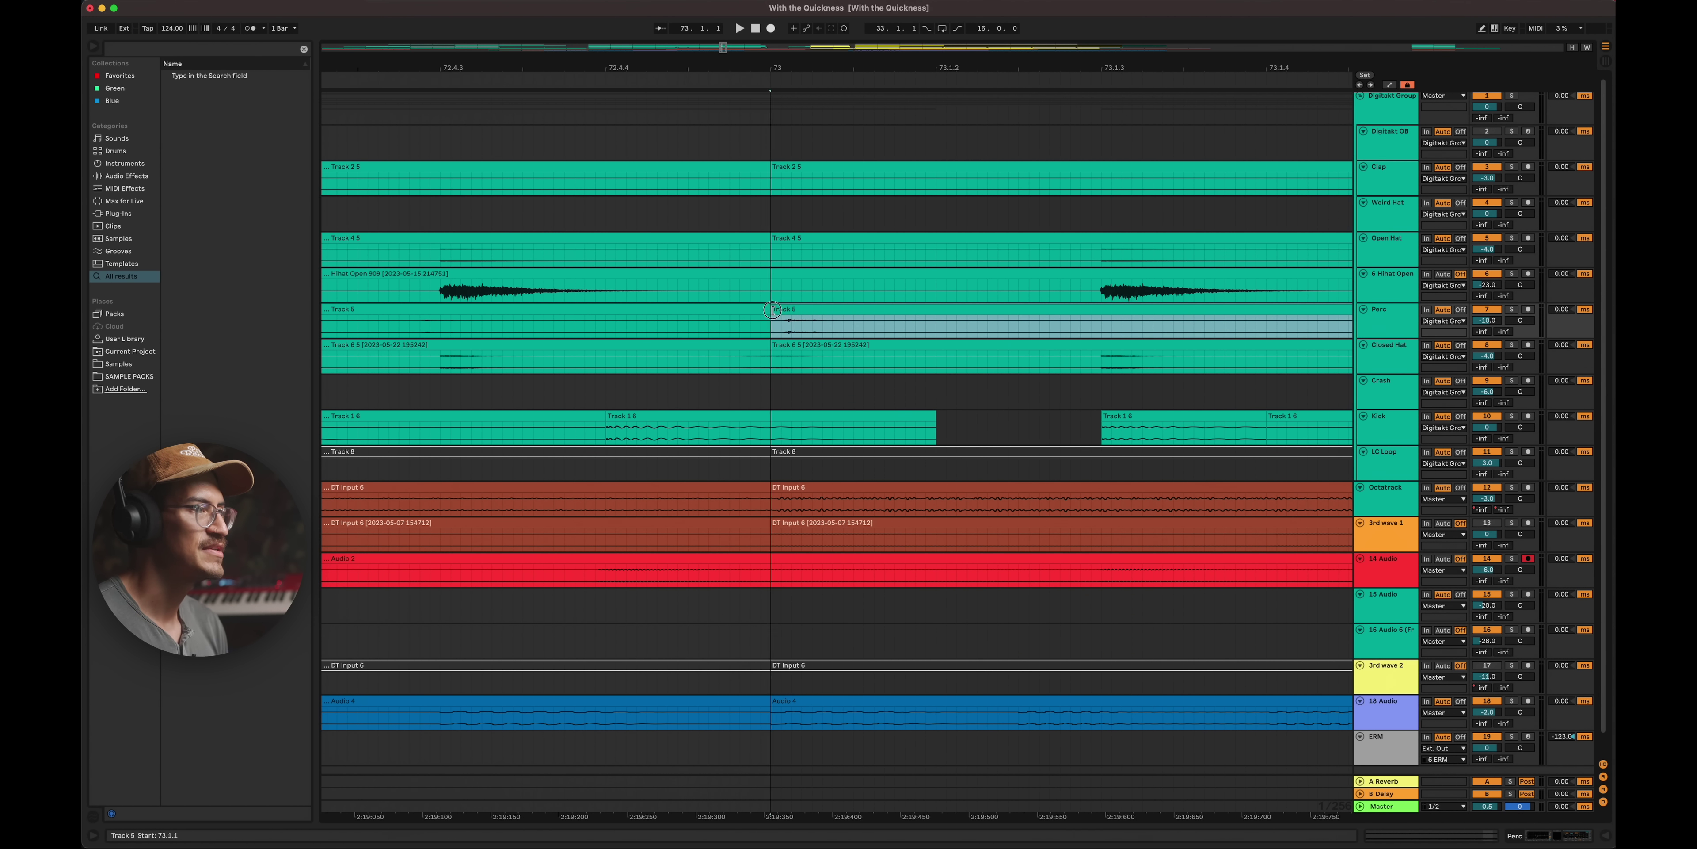
- Select the tracks from Digitakt OB to LC Loop and enlarge their lanes around bar 73
left_click(1381, 457)
left_click(1397, 147)
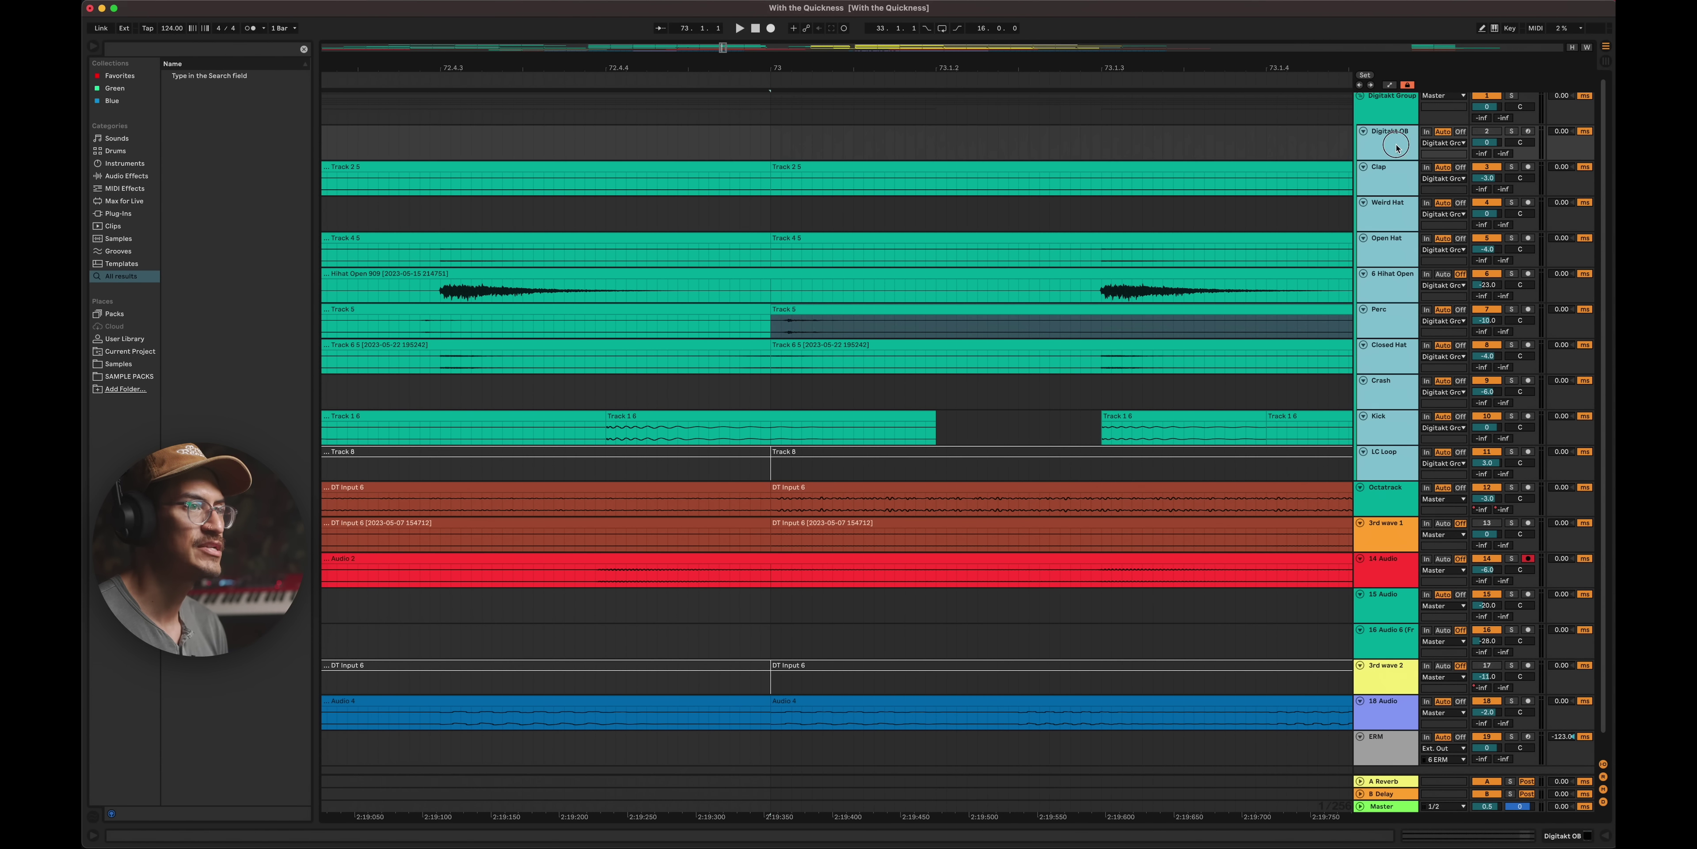
key("z")
key("z")
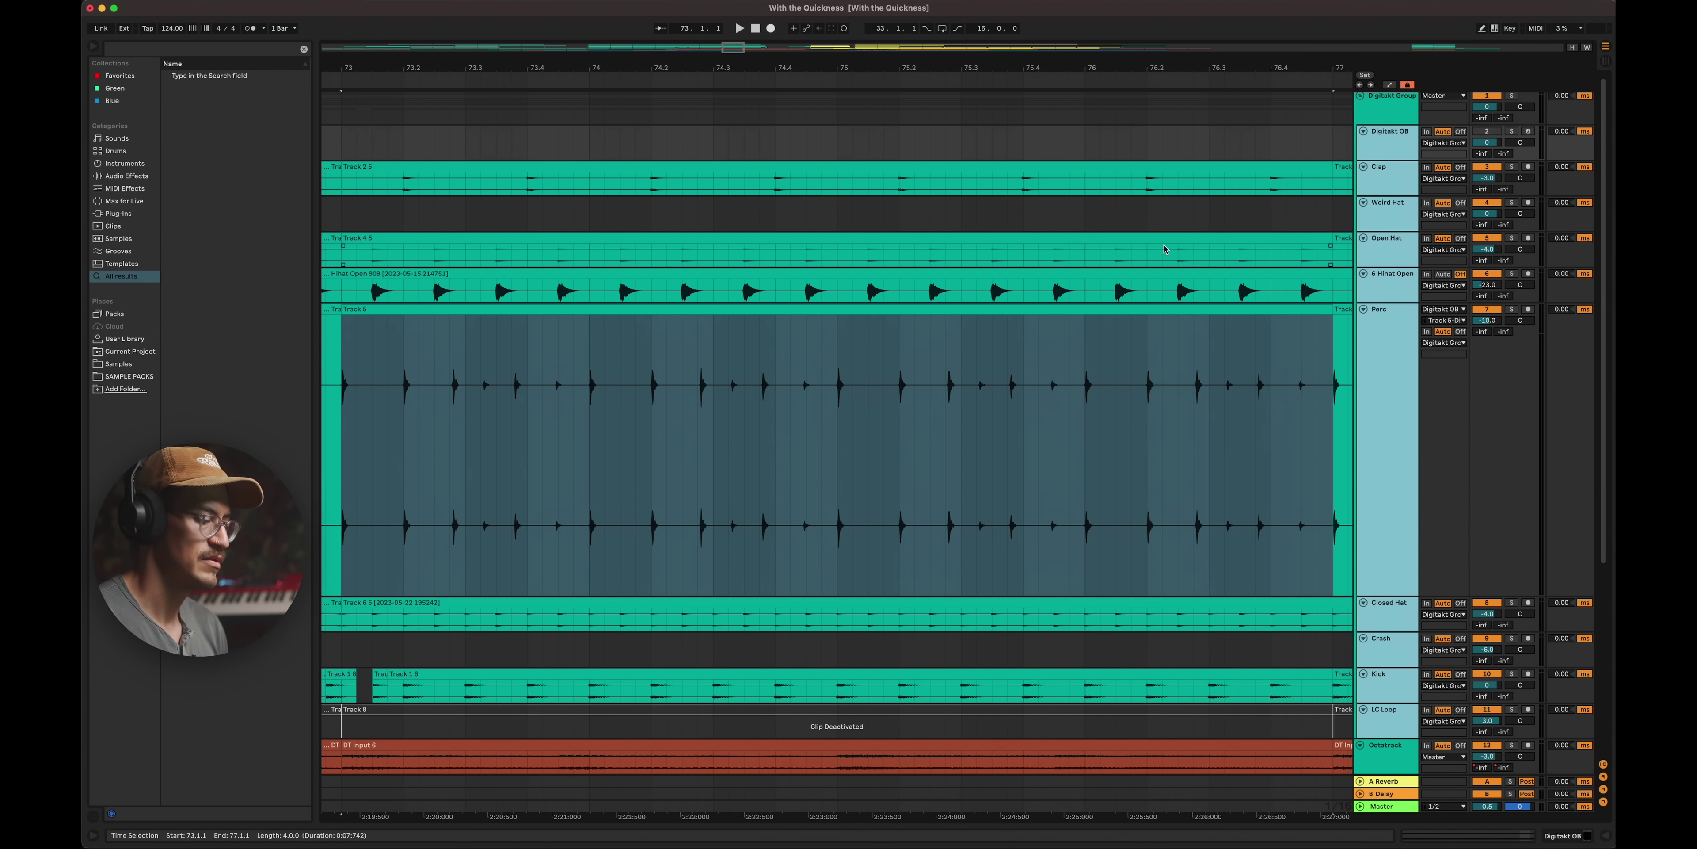
key("h")
key("h")
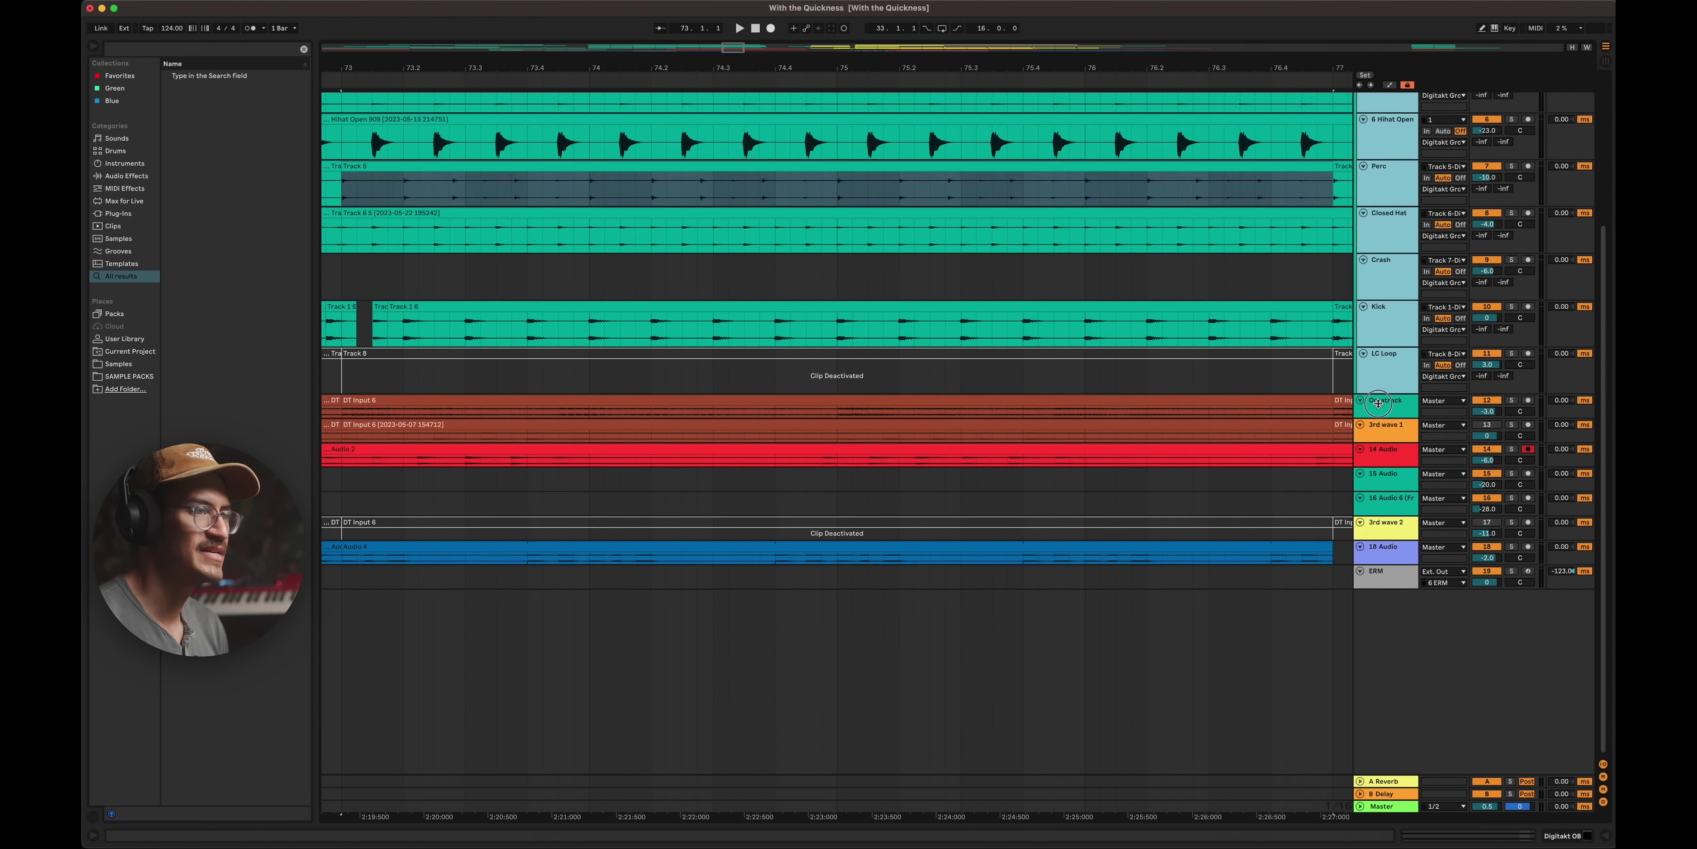
scroll(1075, 296, "down", 10)
scroll(1076, 297, "left", 4)
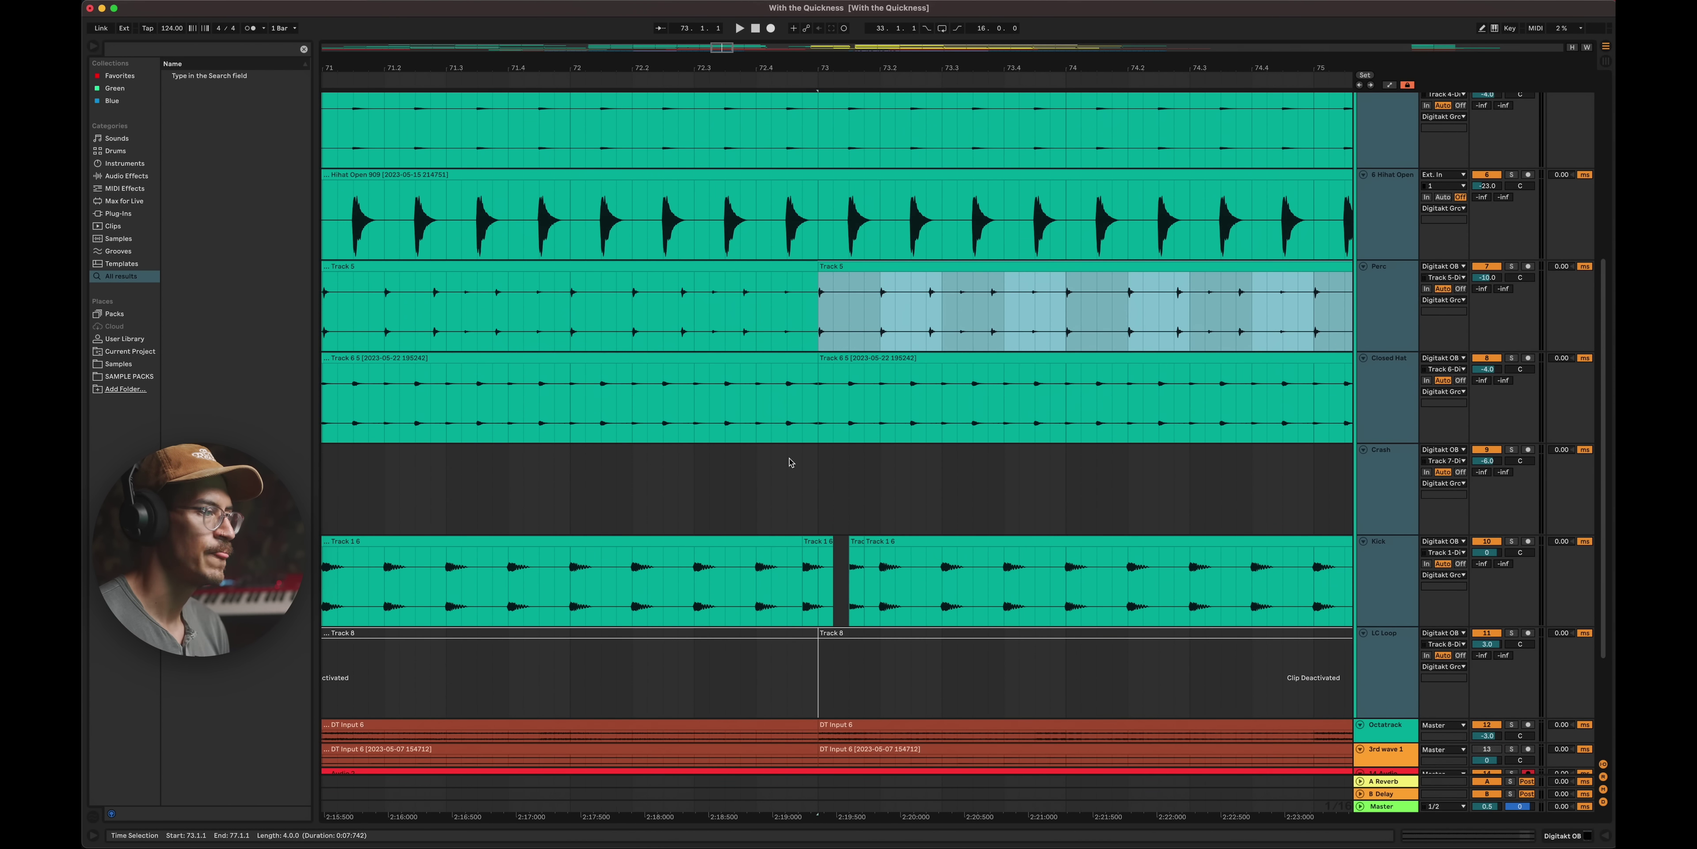
scroll(867, 490, "up", 1)
- Deactivate 73.1.1 to 73.1.3 on the Perc and Closed Hat tracks, auditioning from bar 72 between the edits
left_click(816, 521)
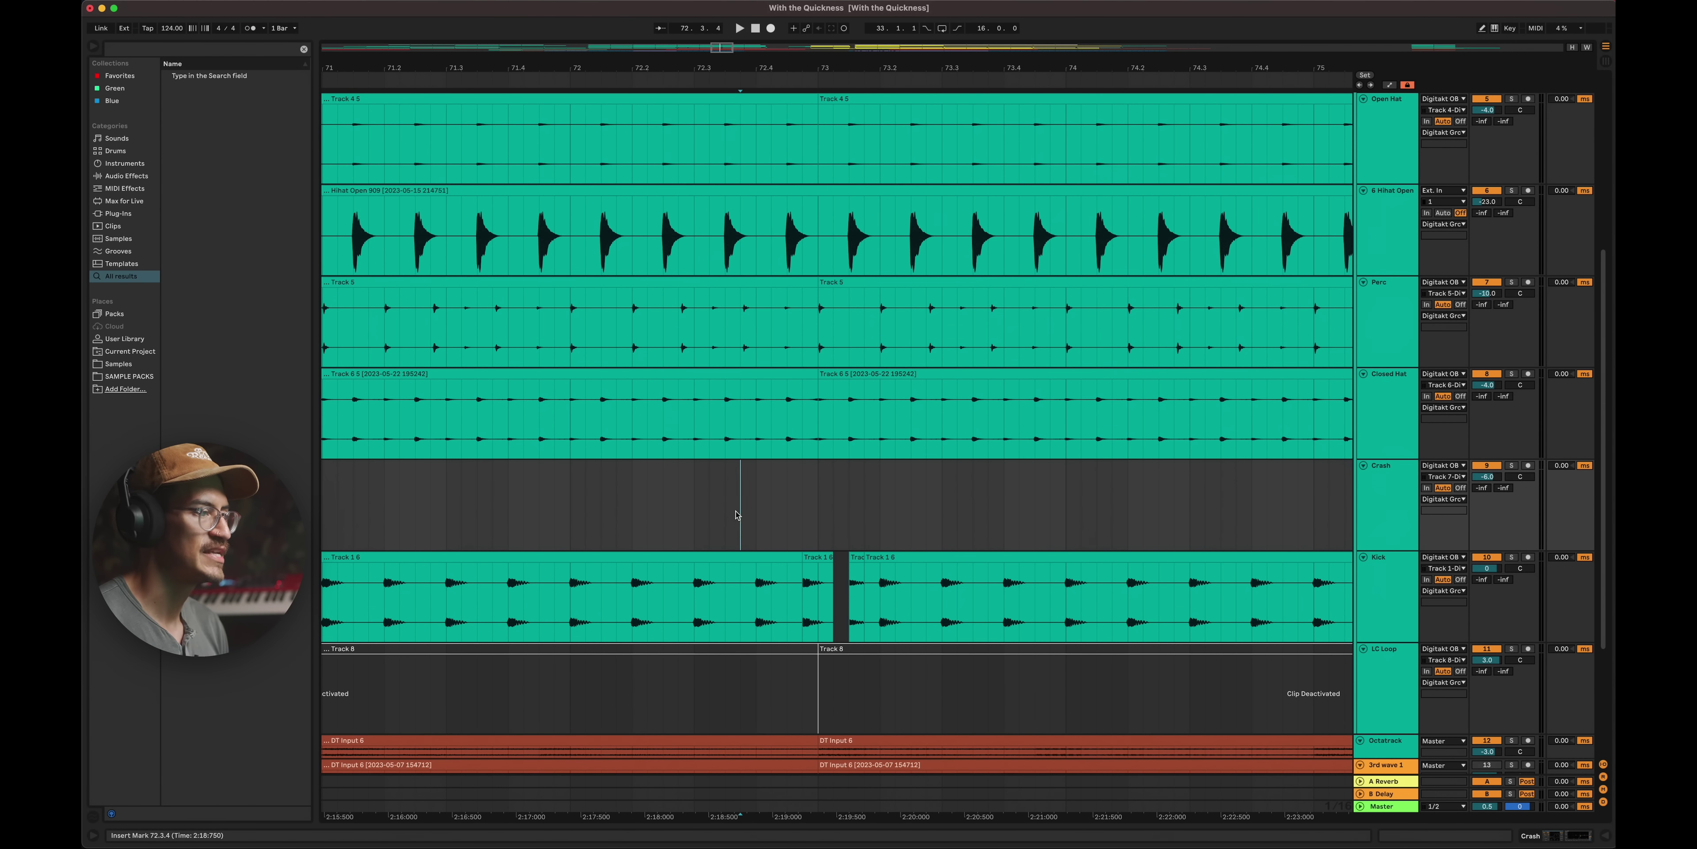
key("space")
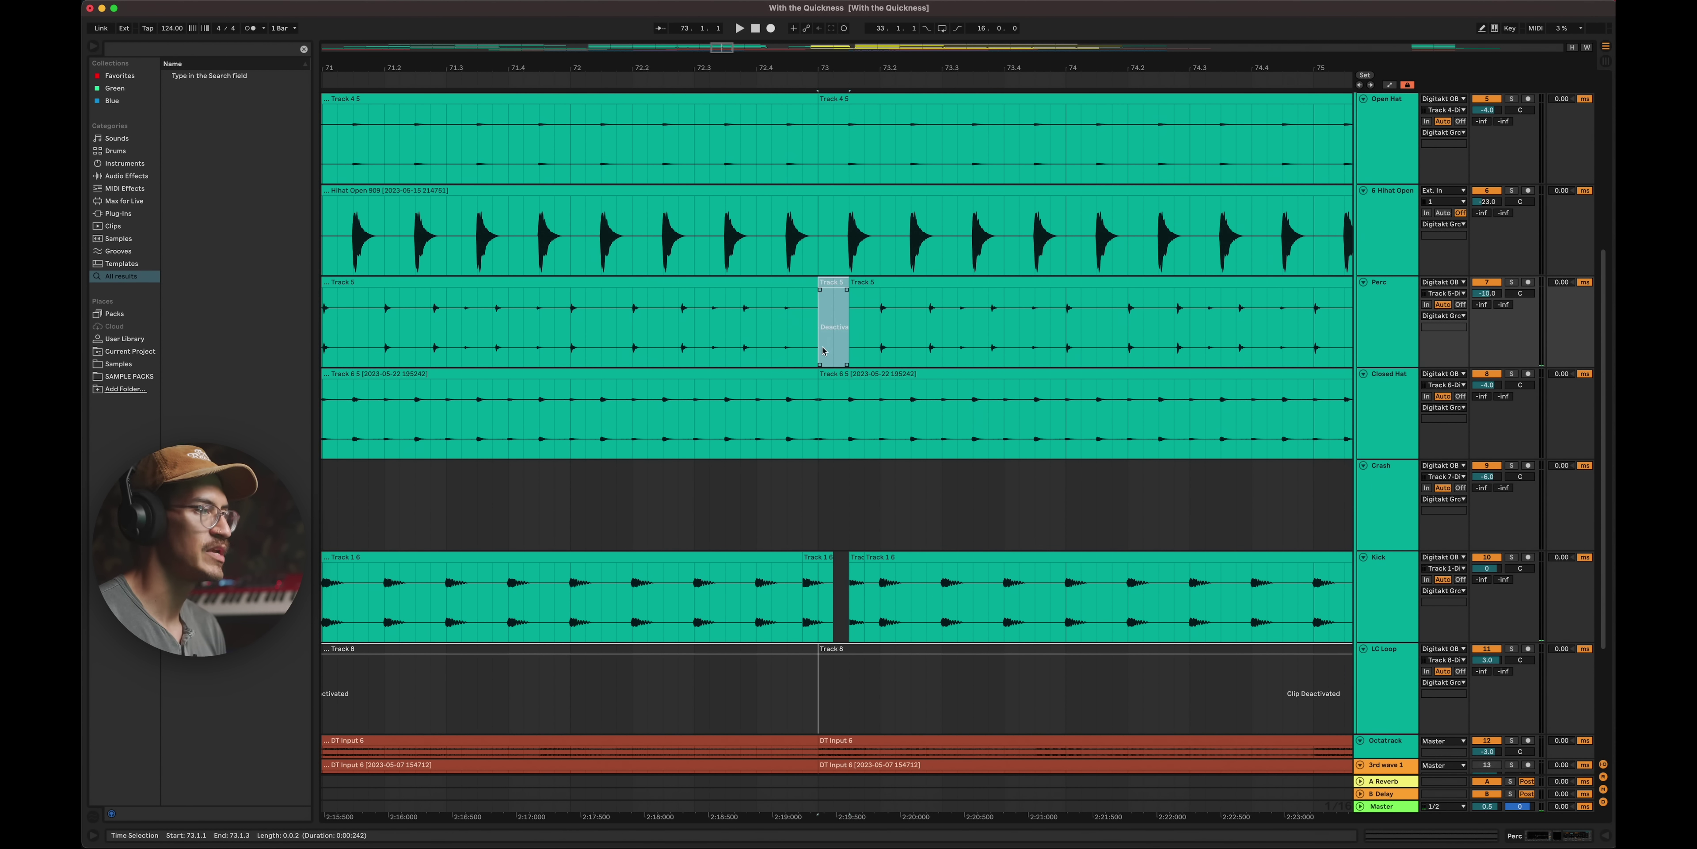
left_click(725, 324)
key("space")
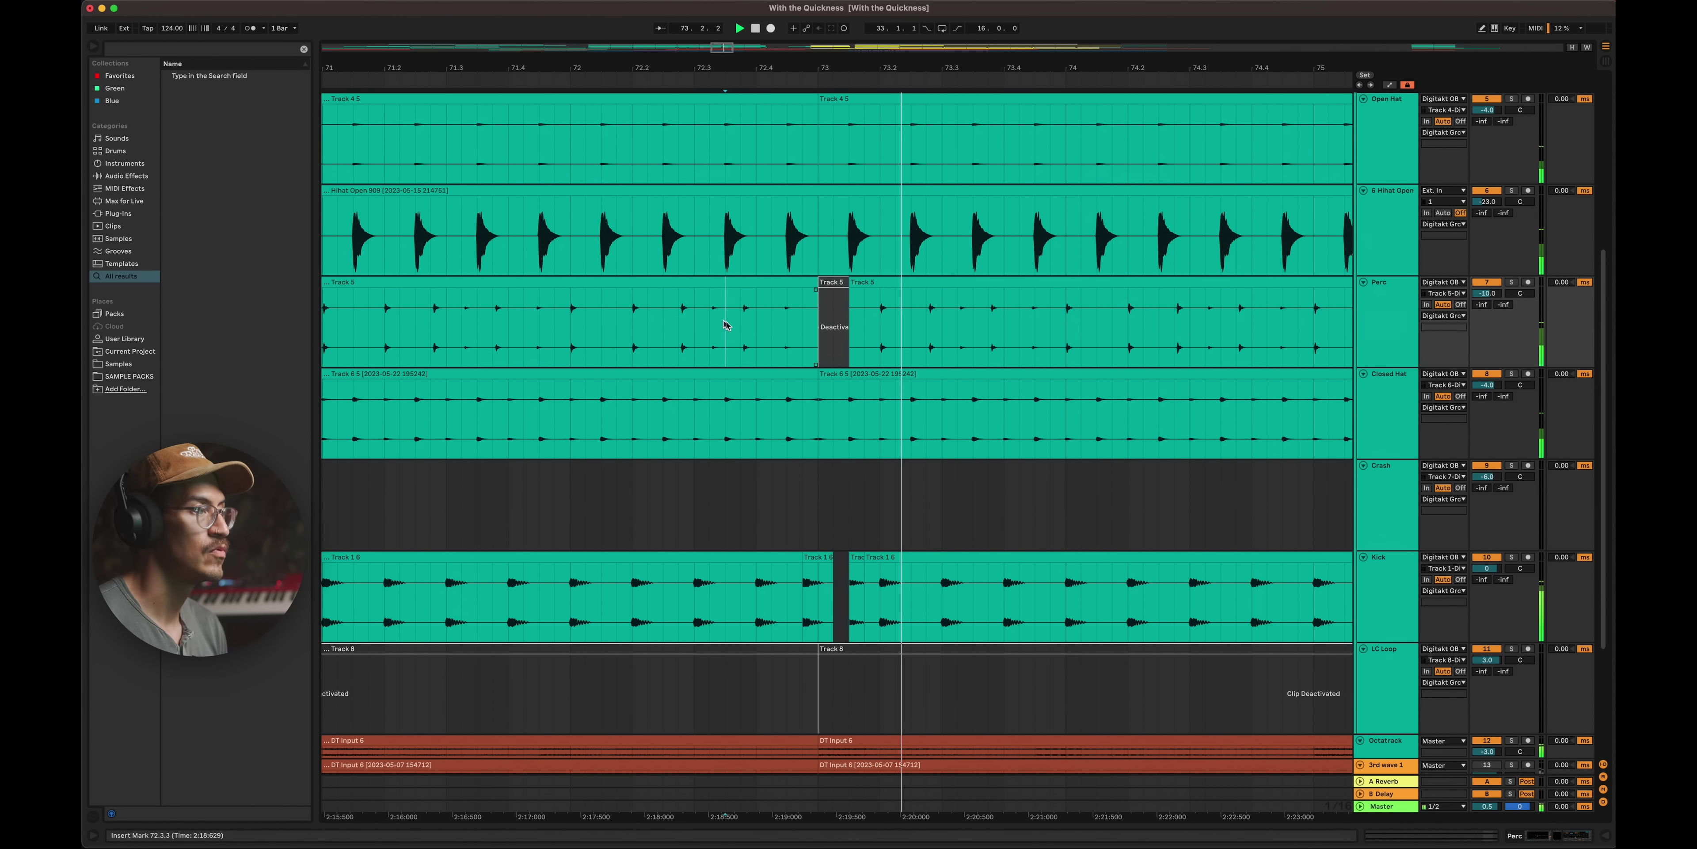
key("space")
left_click_drag(838, 416, 824, 414)
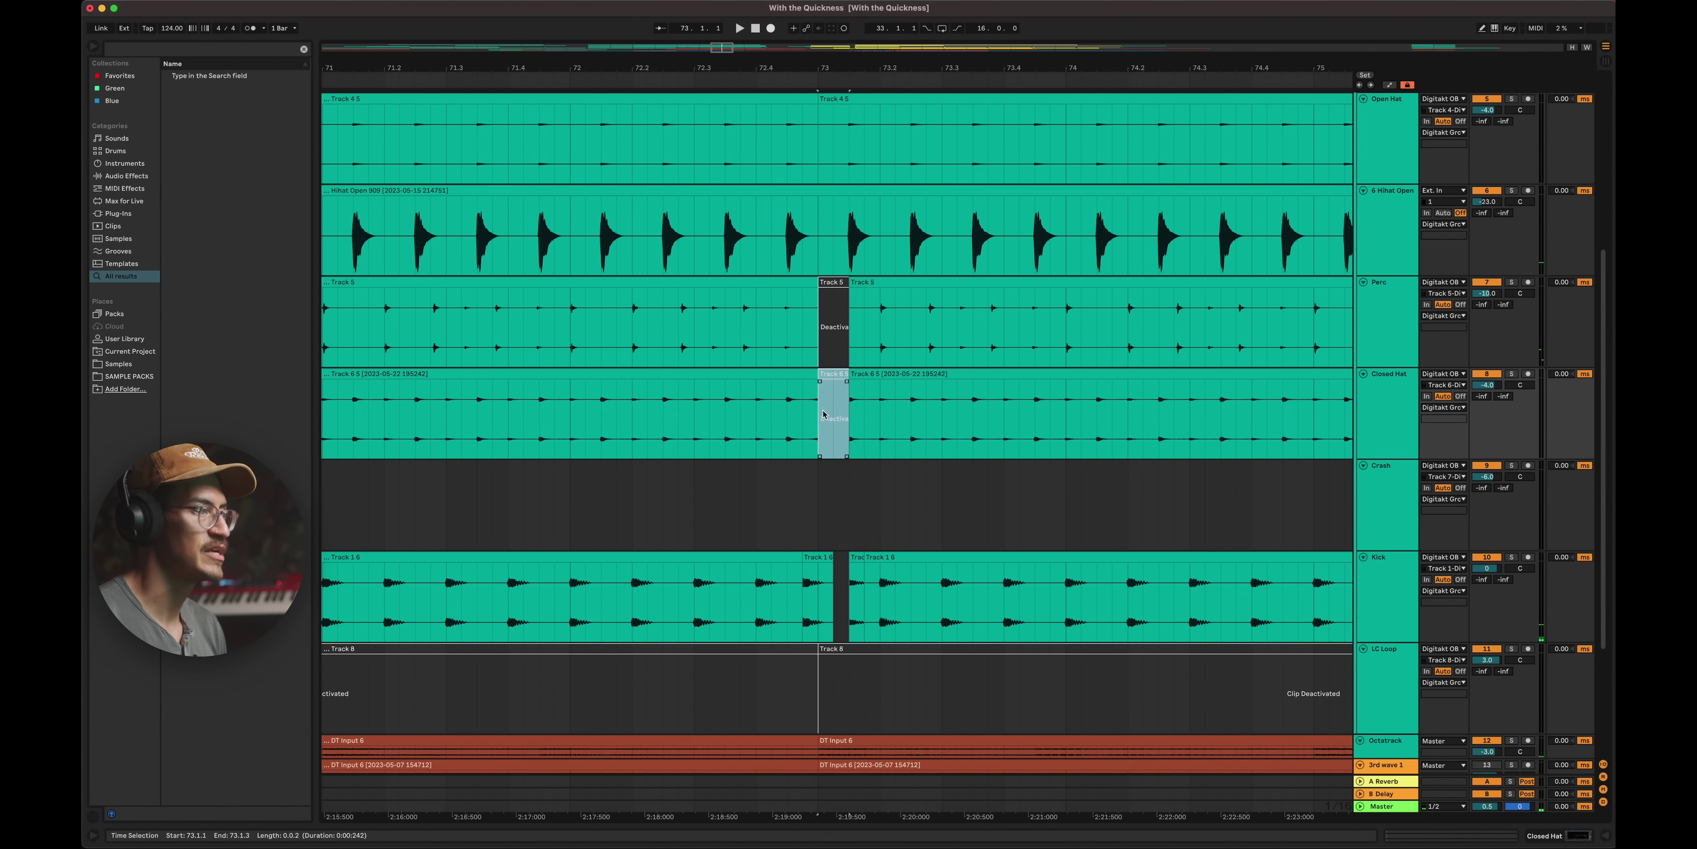
- Trim the end of the short Kick clip at 72.4.4 to just past 73.1.1, auditioning the passage from bar 72 before and after
left_click(695, 422)
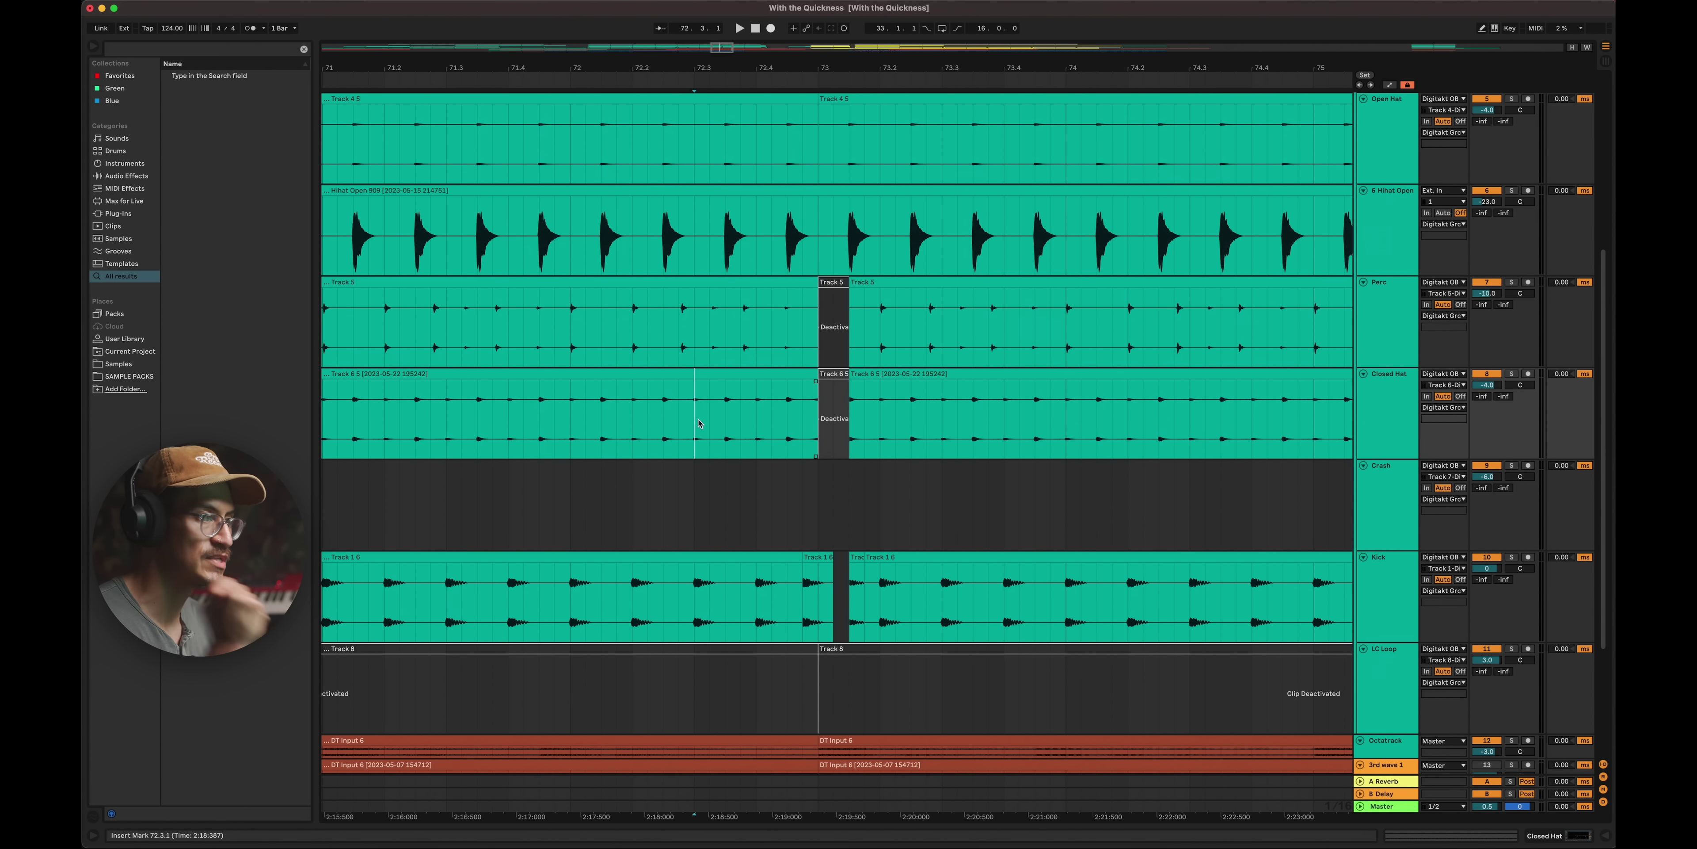
key("space")
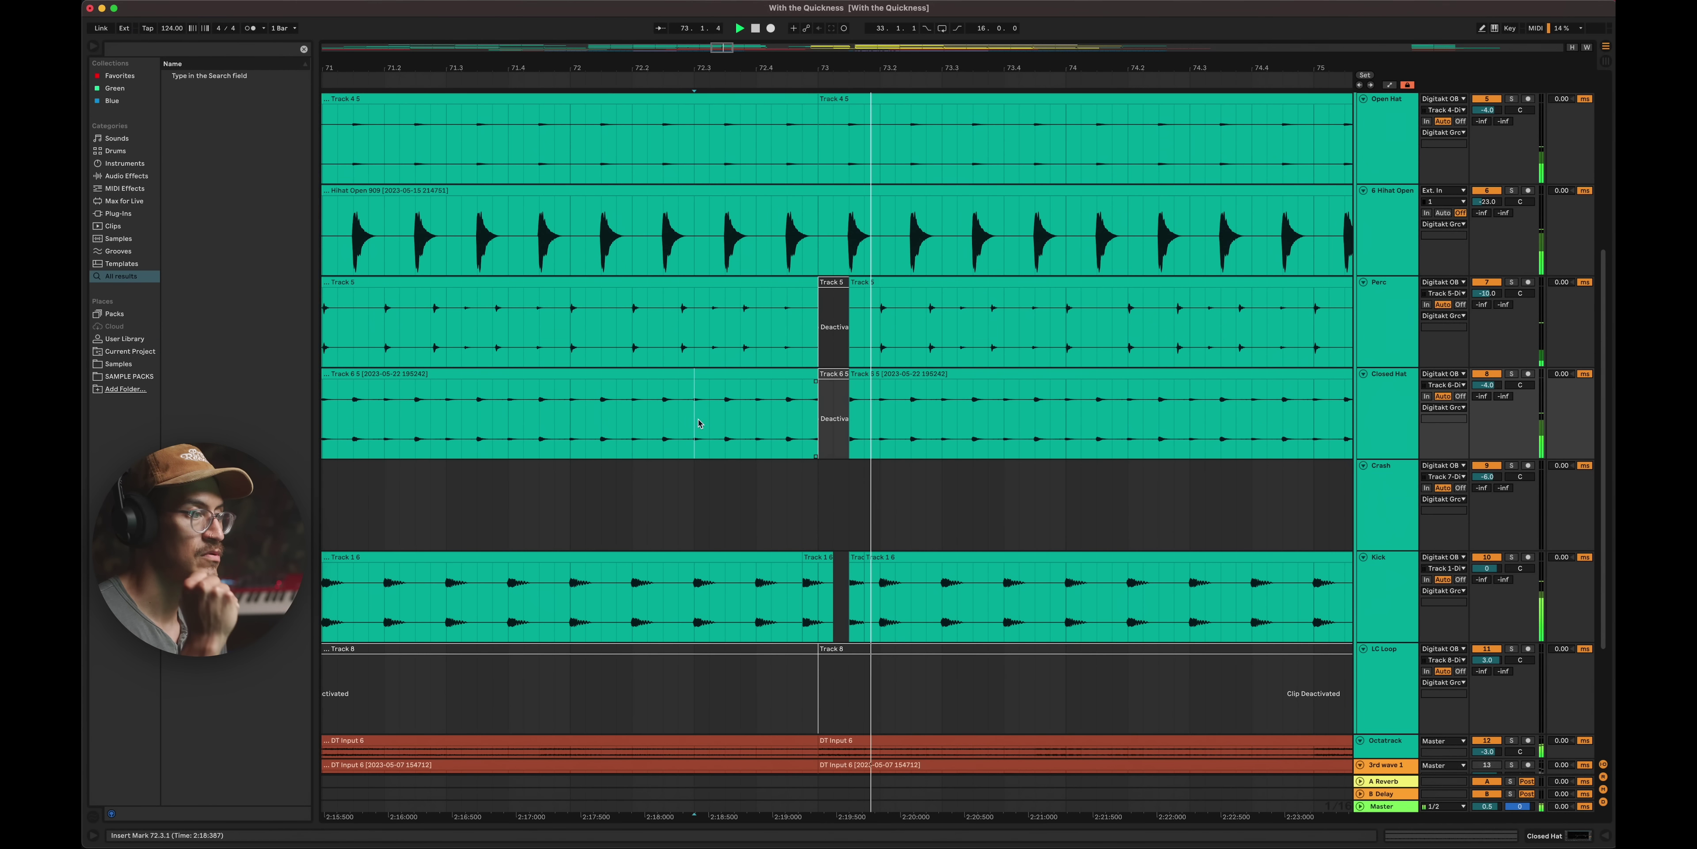
key("space")
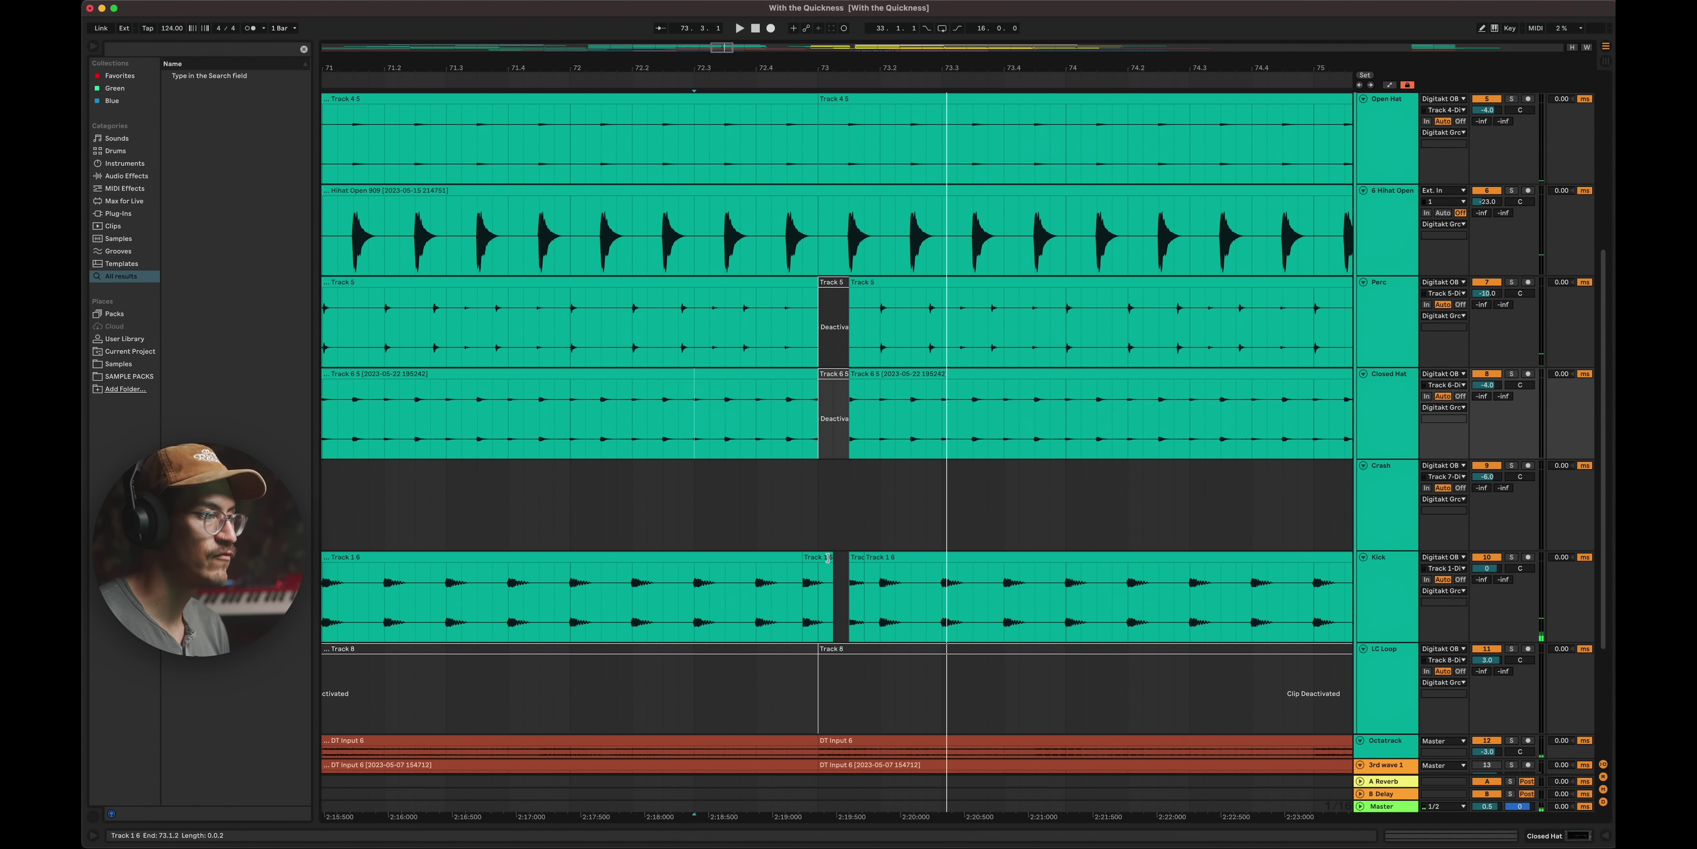
left_click_drag(831, 557, 826, 559)
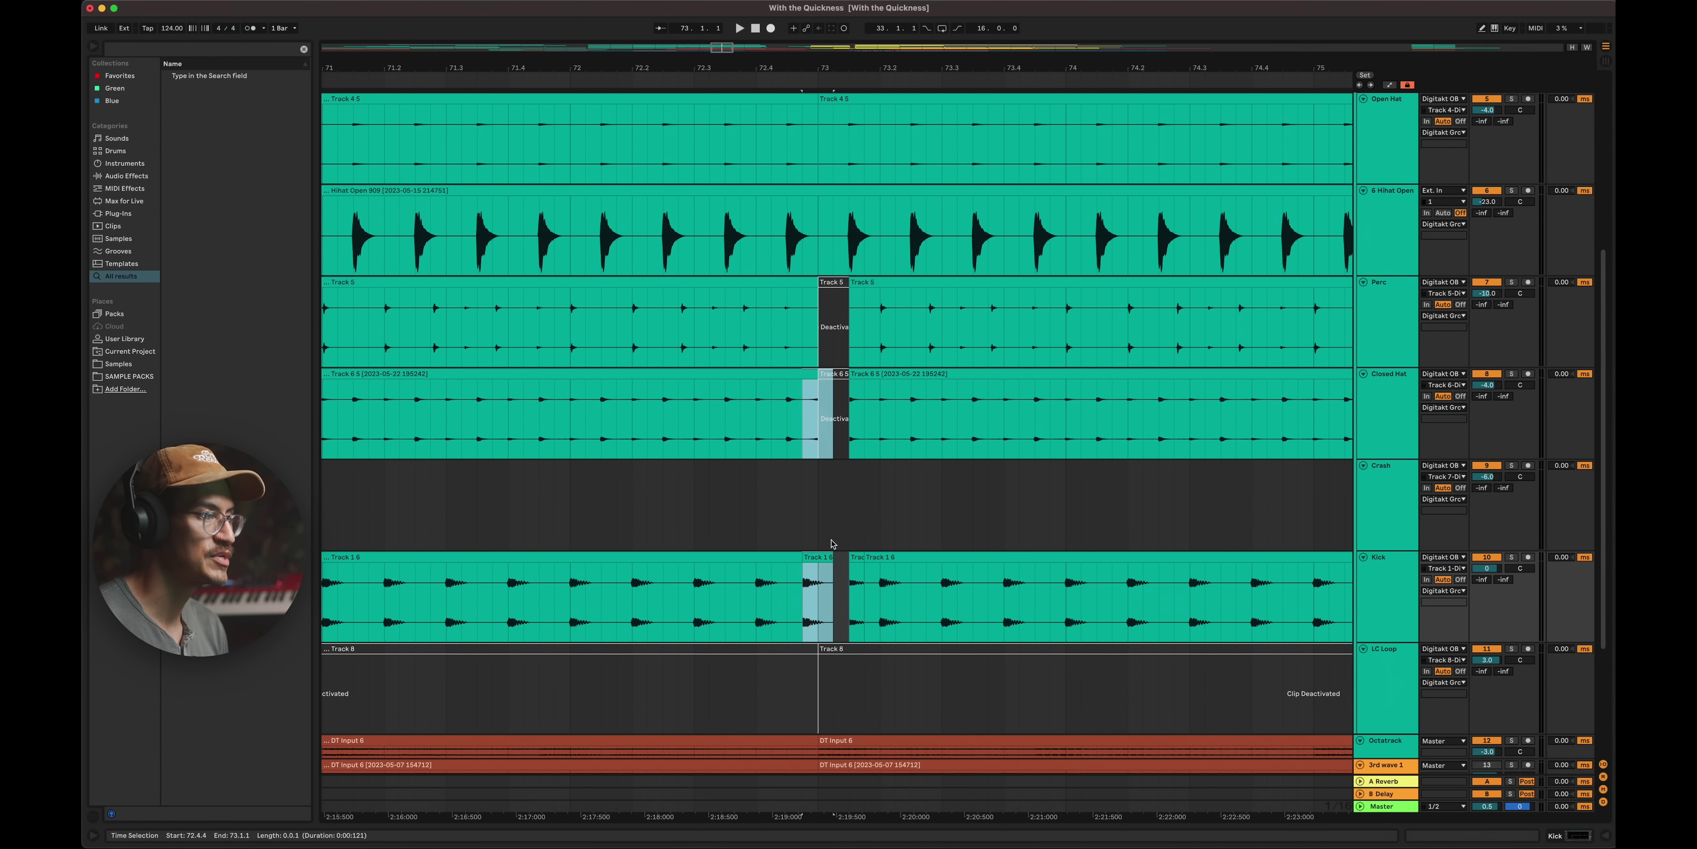
left_click(833, 542)
left_click(831, 557, "super")
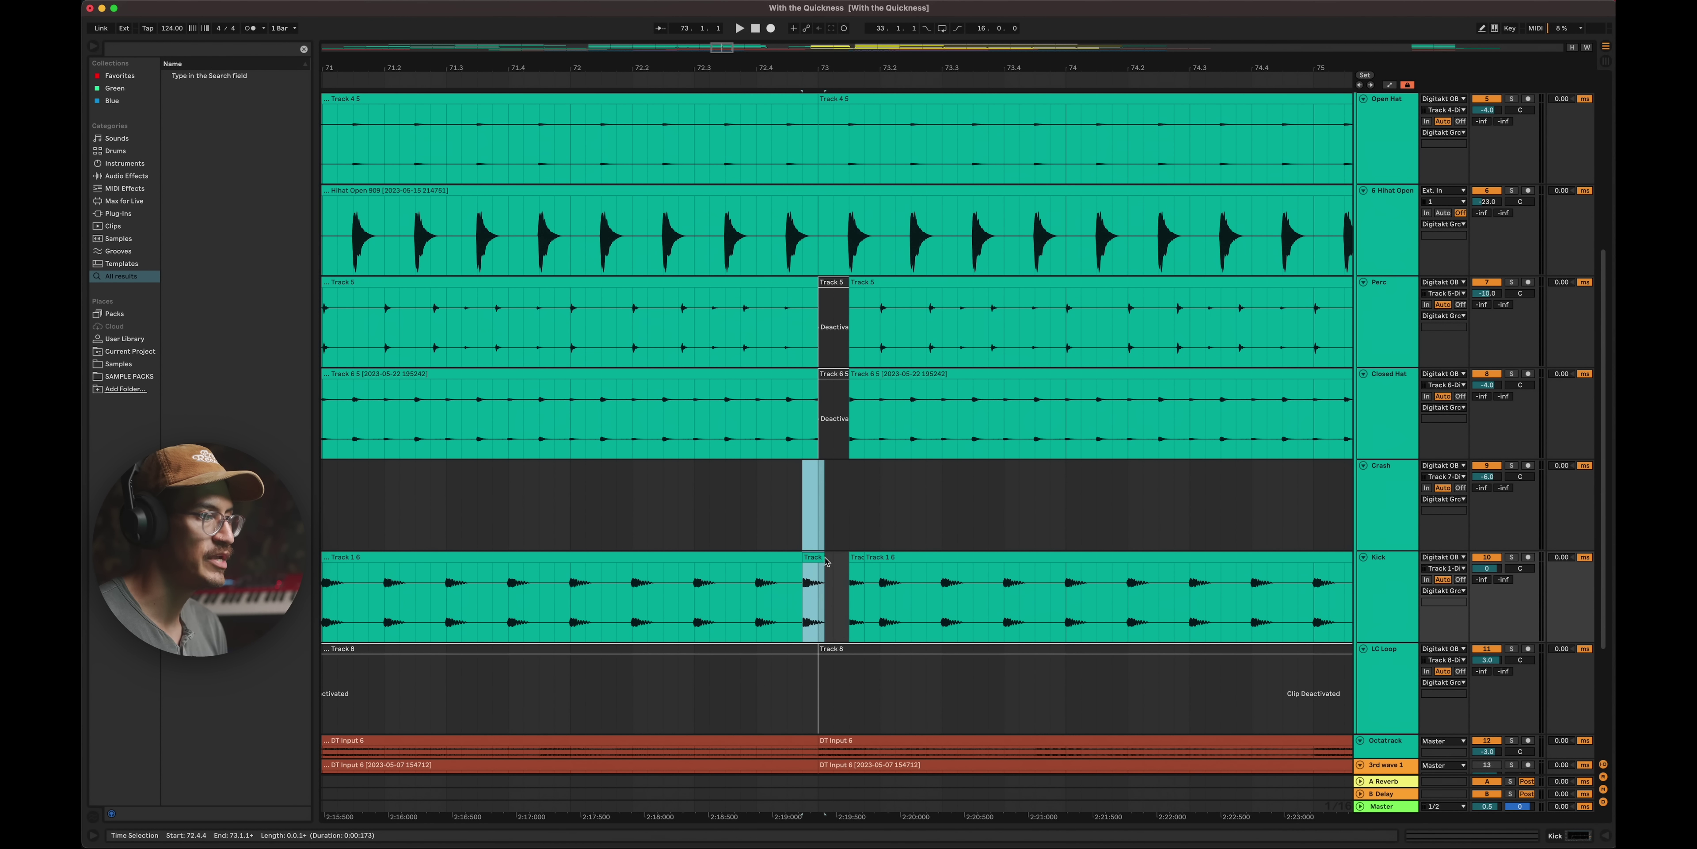
left_click(823, 568)
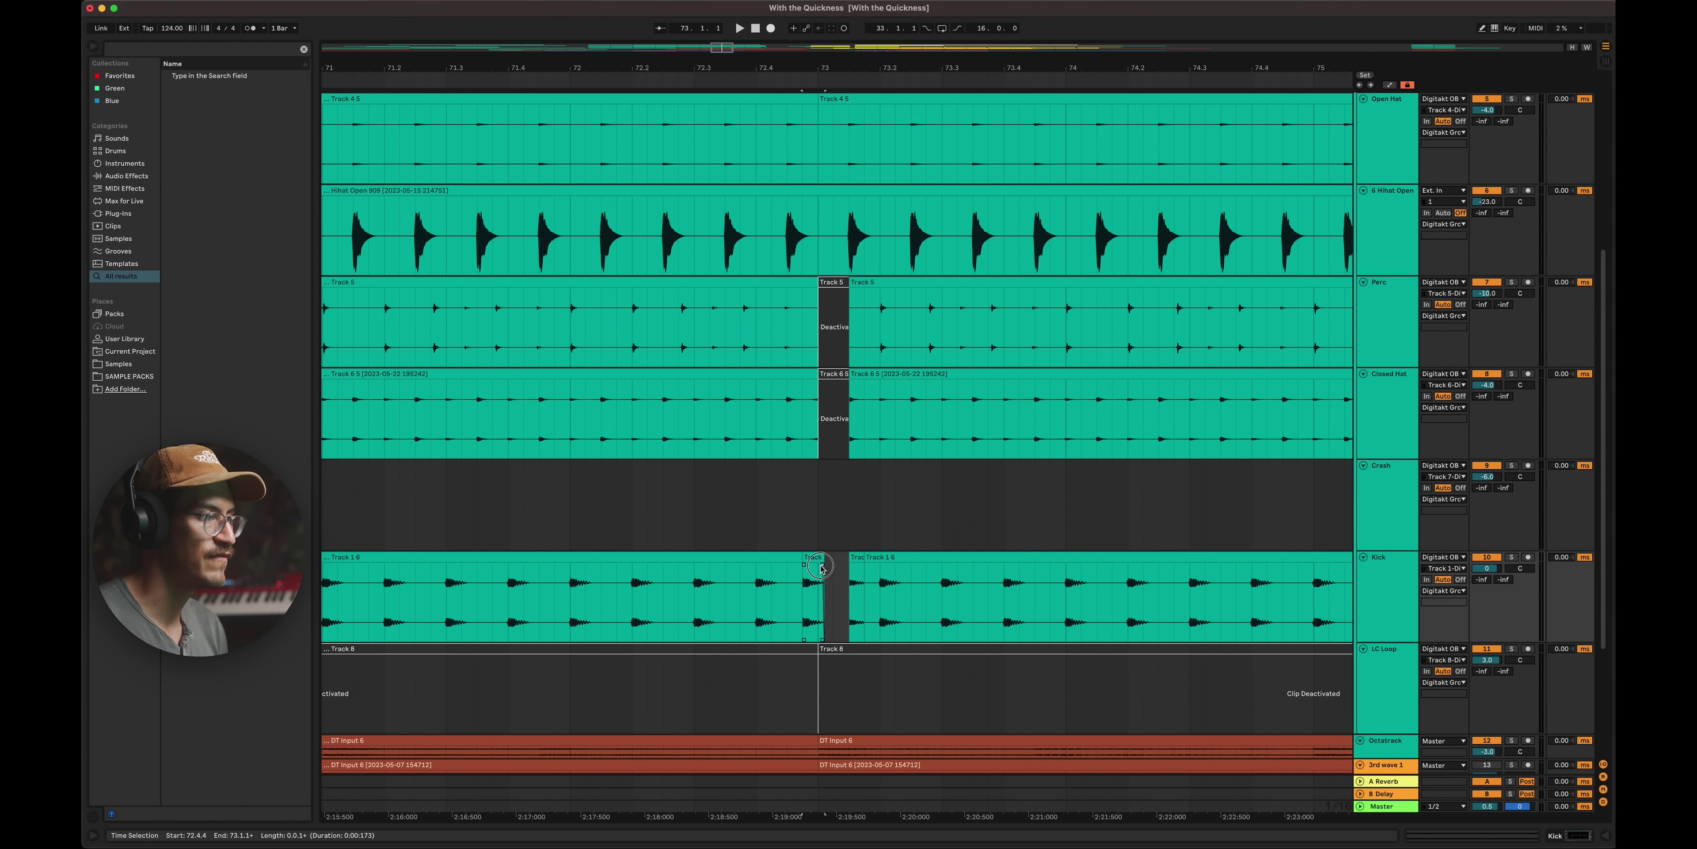
left_click(679, 495)
scroll(682, 498, "down", 3)
key("space")
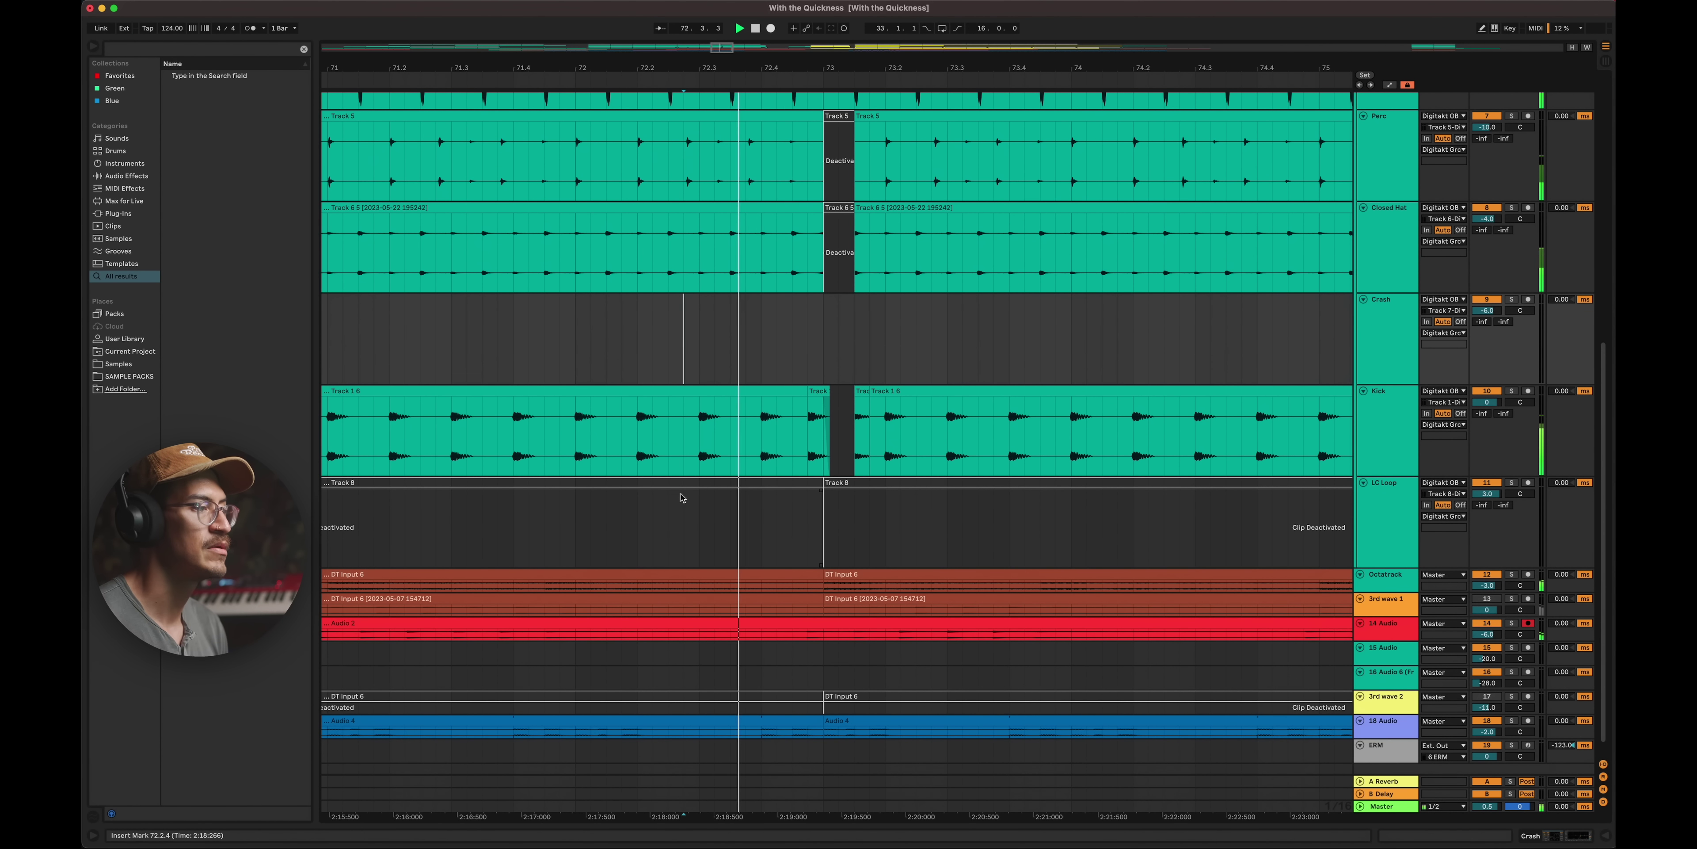
key("space")
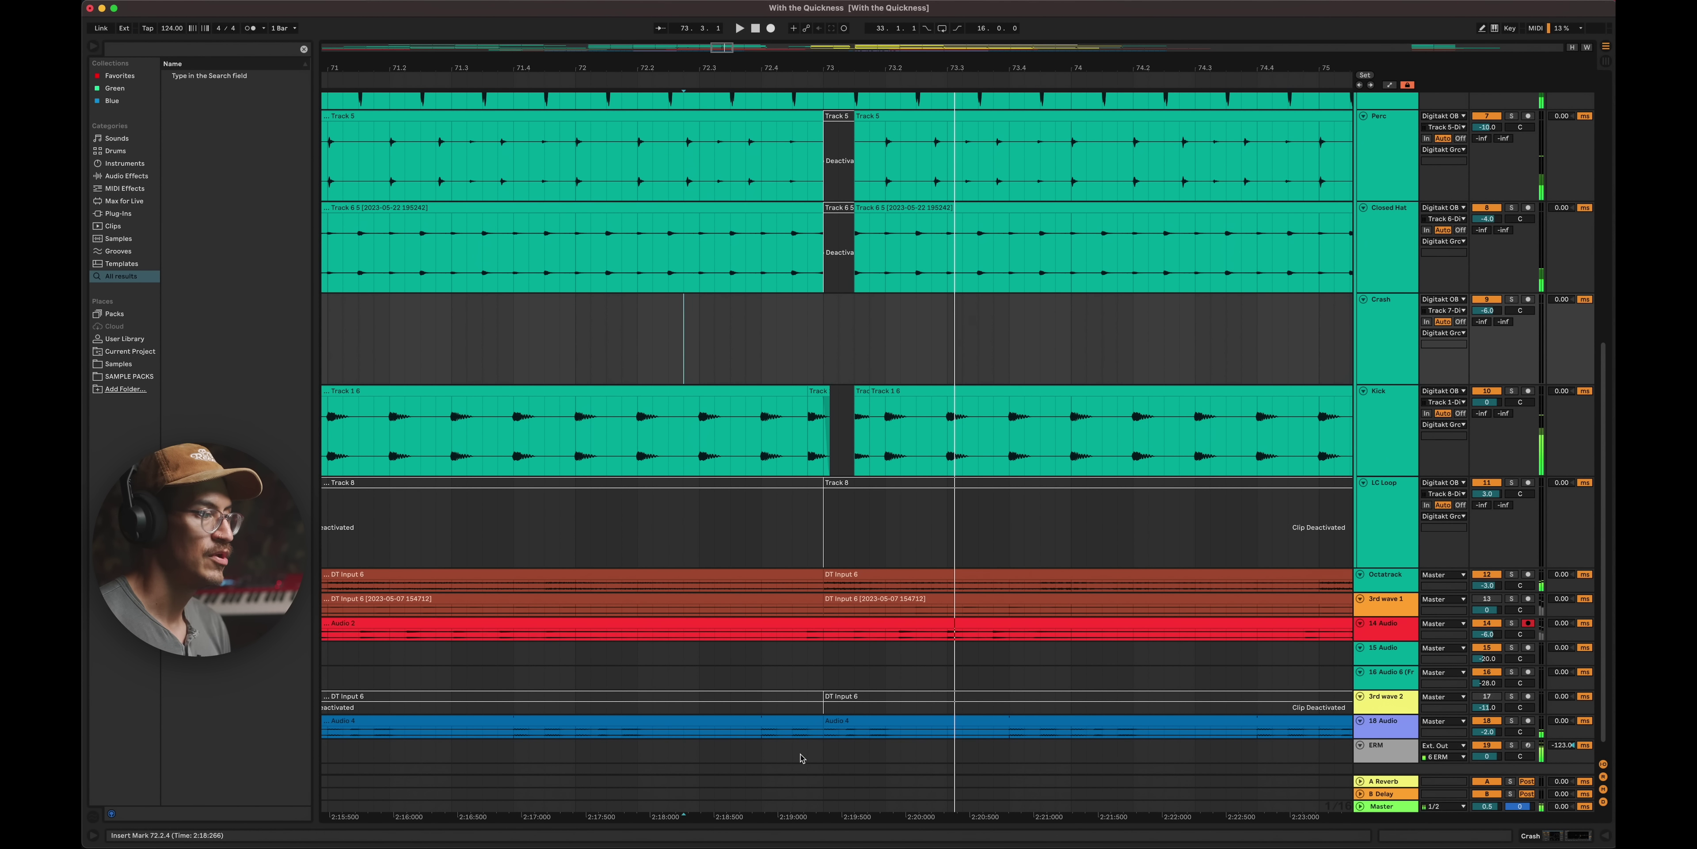
- Deactivate the Audio 4 clip on the 18 Audio track from 73.1.1 to just past 73.1.2
left_click_drag(804, 757, 851, 687)
key("z")
left_click(786, 617)
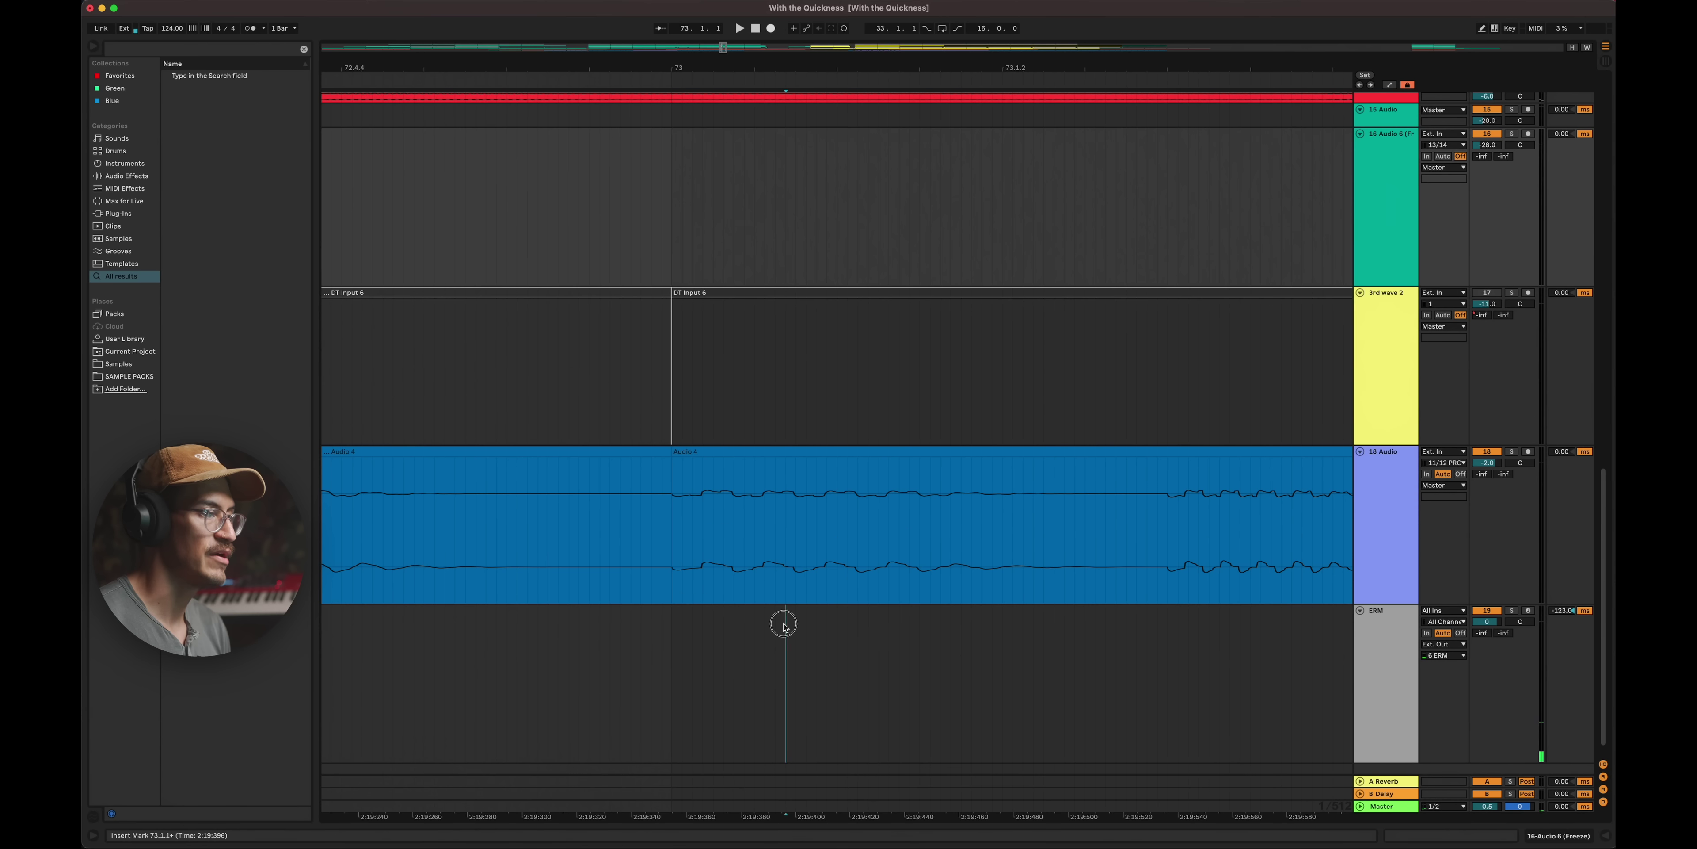
left_click(757, 547)
left_click_drag(758, 547, 1153, 541)
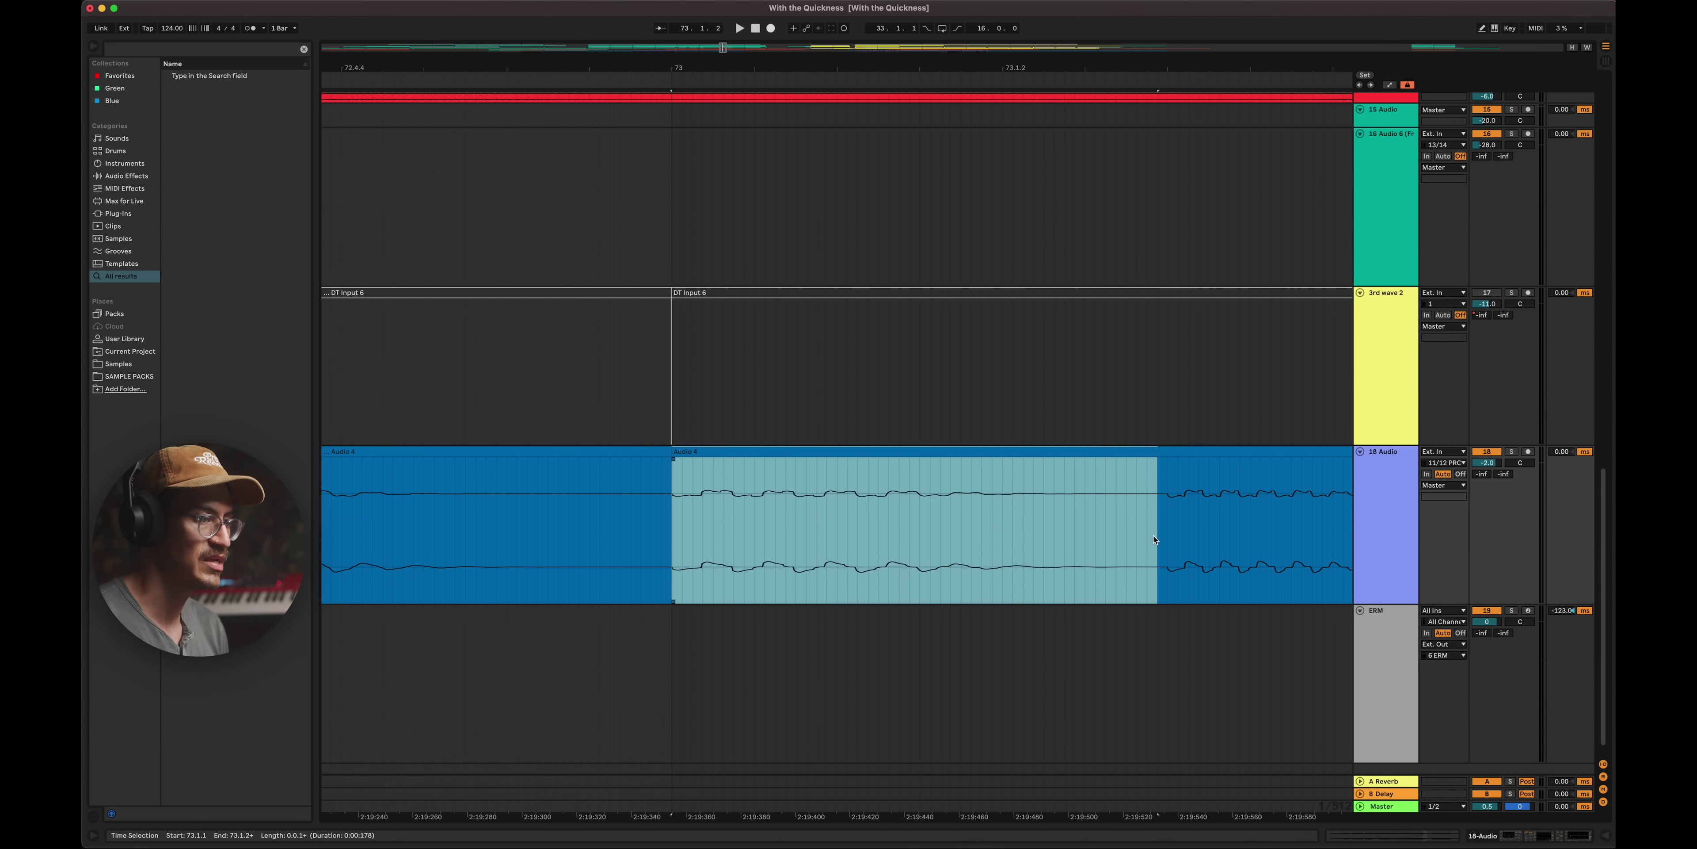
key("0")
- Add a short fade-out to the 18 Audio clip ending at 73.1.1 and play the passage from bar 71 into bar 73
left_click_drag(663, 468, 626, 463)
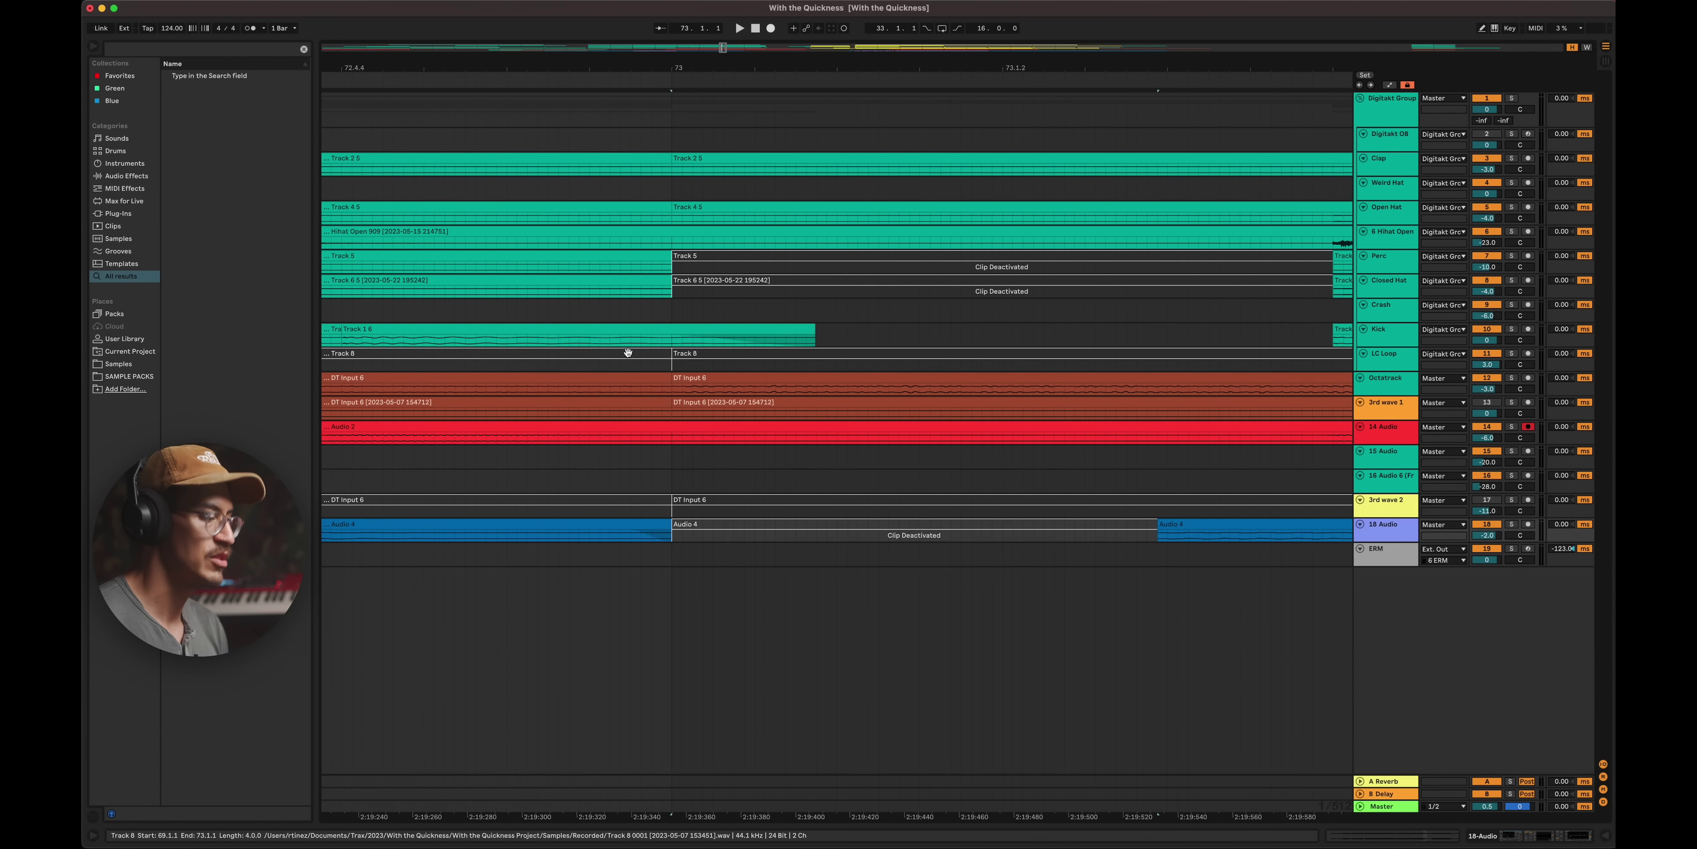
key("h")
key("h")
key("x")
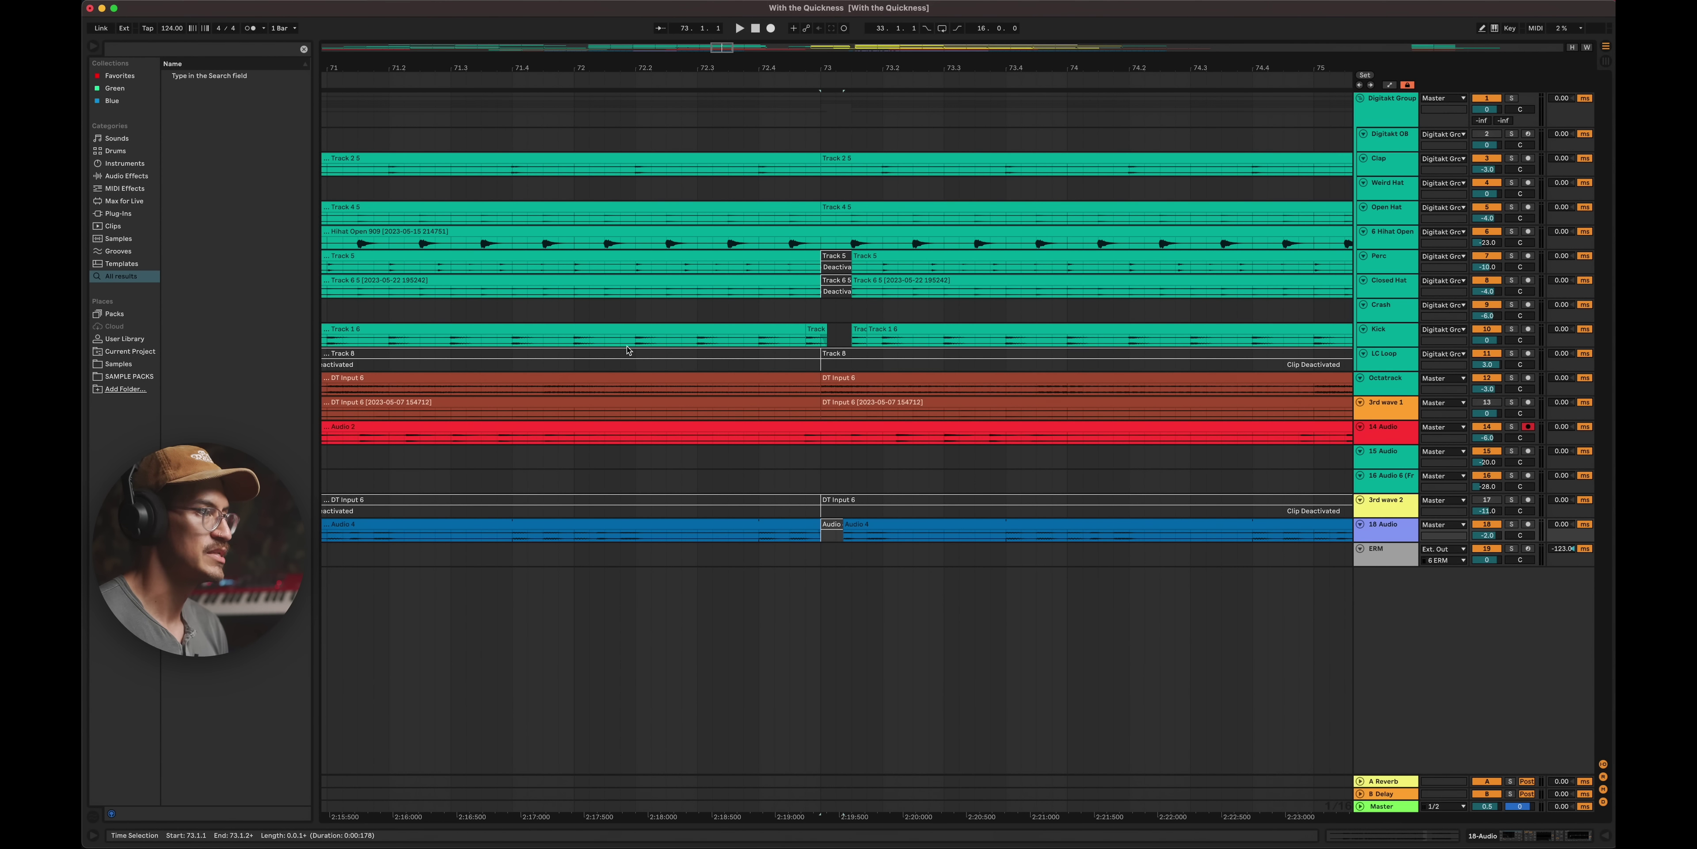
key("space")
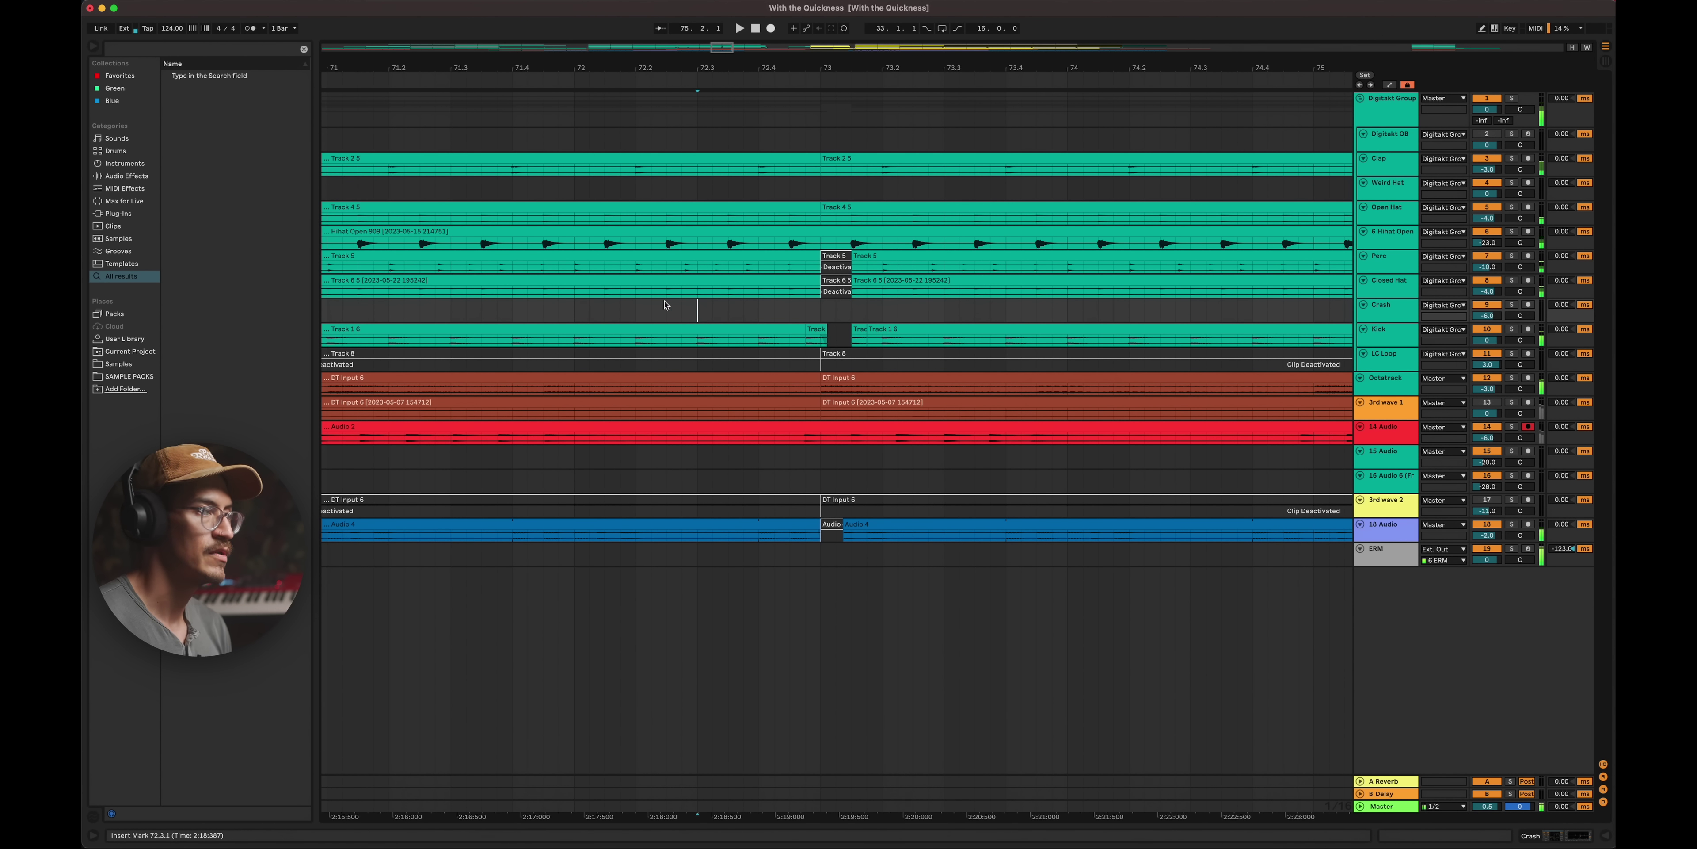
left_click(435, 140)
key("space")
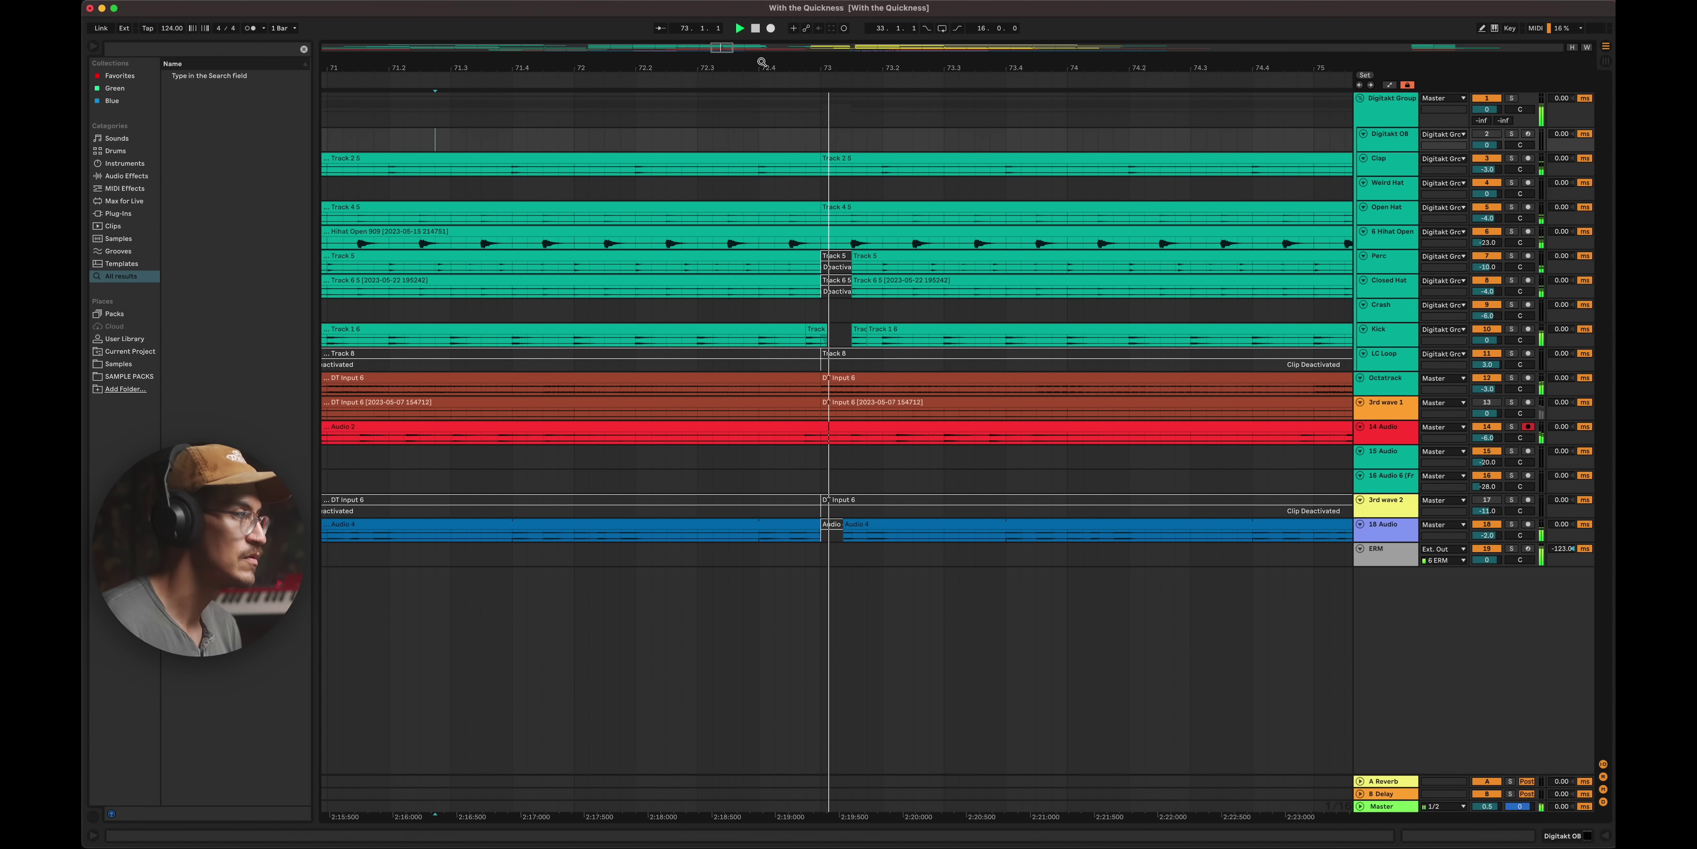
- Extend the Audio 4 clip ending at bar 77 to 80.1.1 and select all tracks from 79.3.1 to 82.1.1
left_click_drag(769, 66, 788, 297)
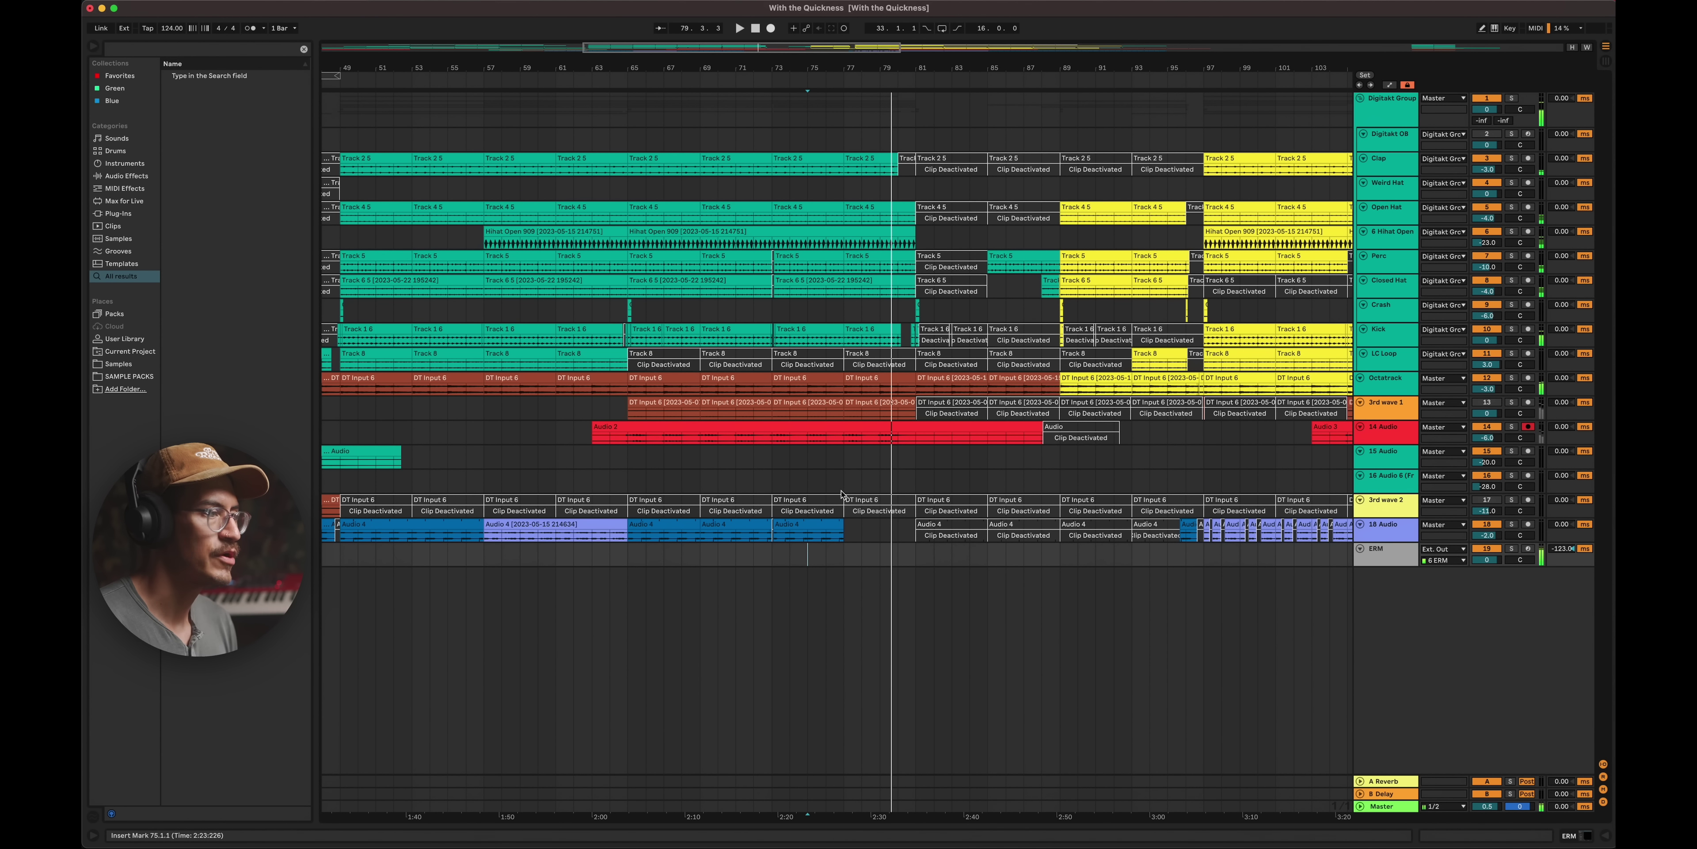
left_click_drag(840, 527, 862, 527)
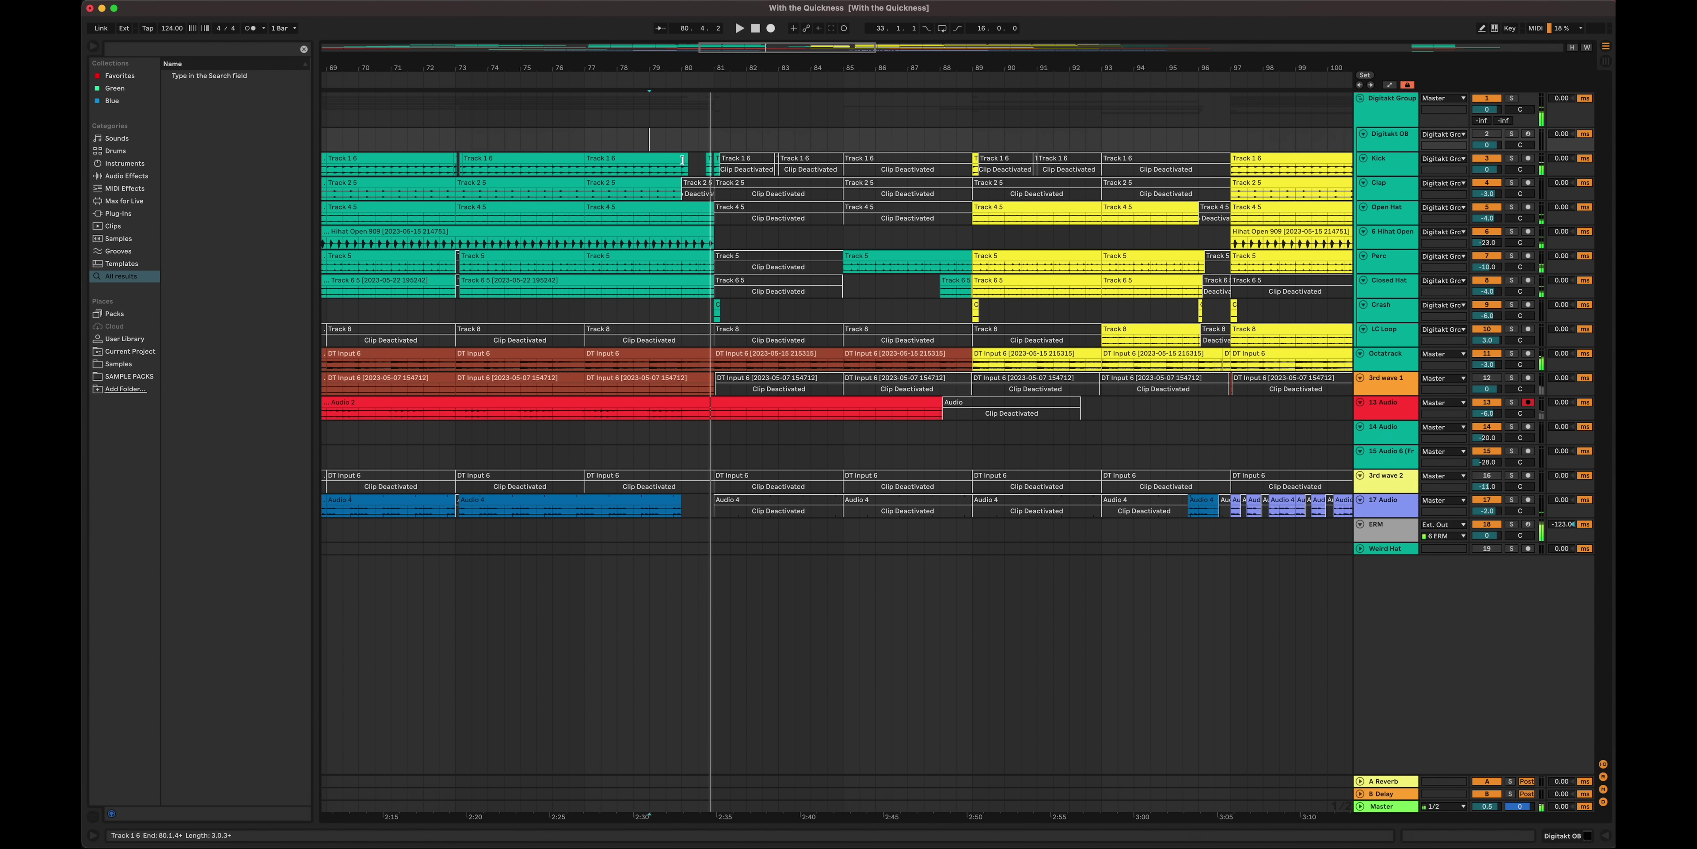
left_click_drag(684, 235, 752, 557)
key("z")
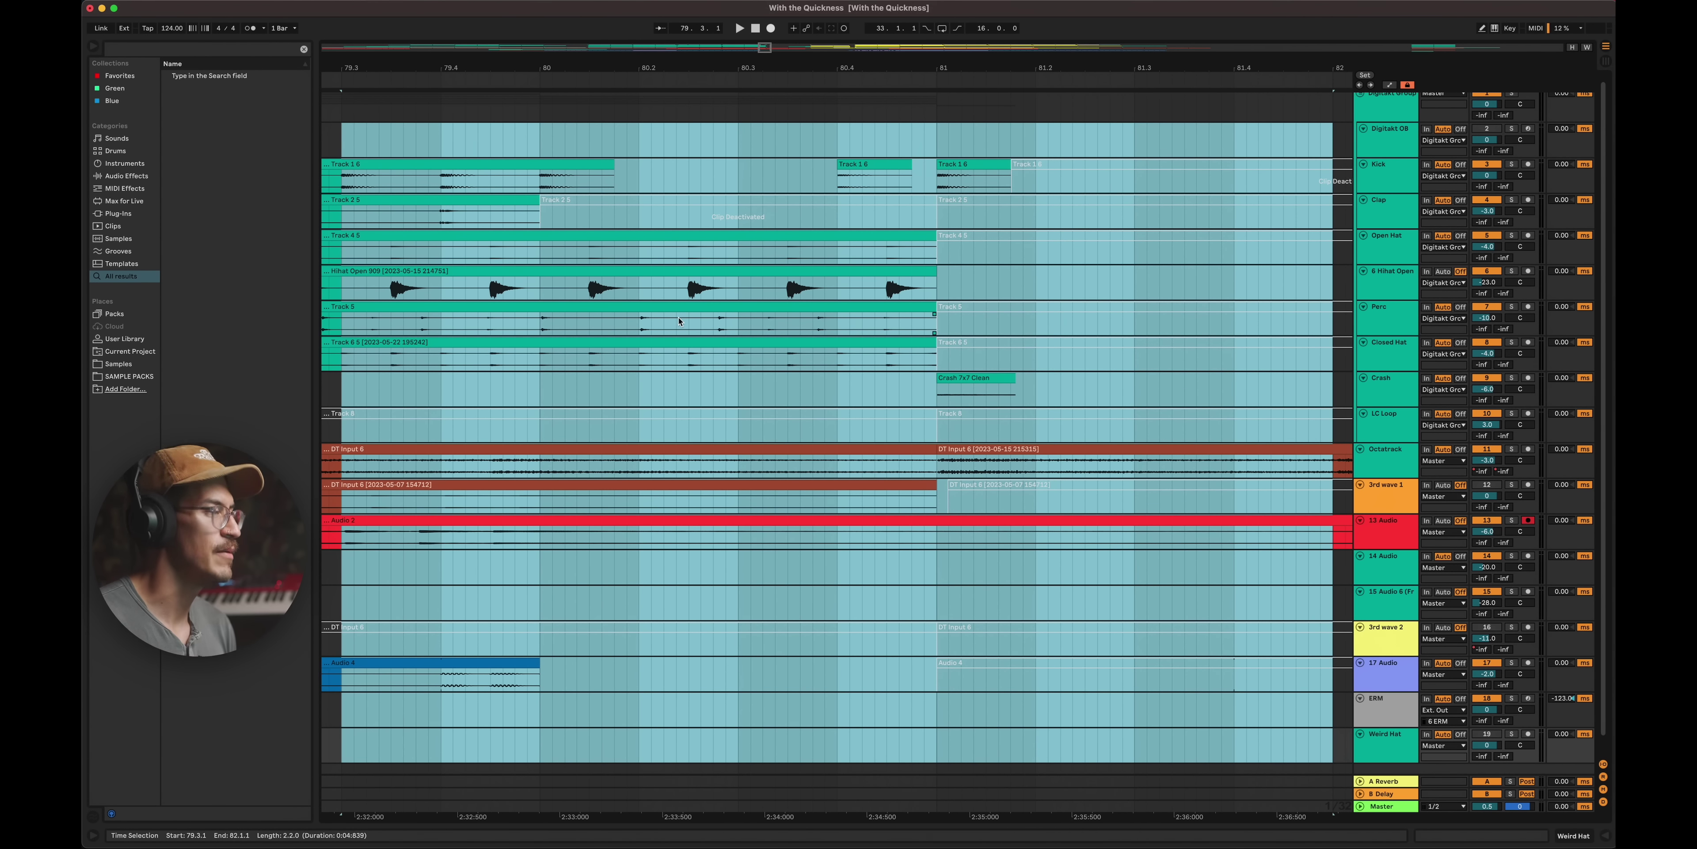
- Try extending the active Clap clip from 80.1.1 to about 80.2.3, auditioning it from 79.4.1
left_click(515, 219)
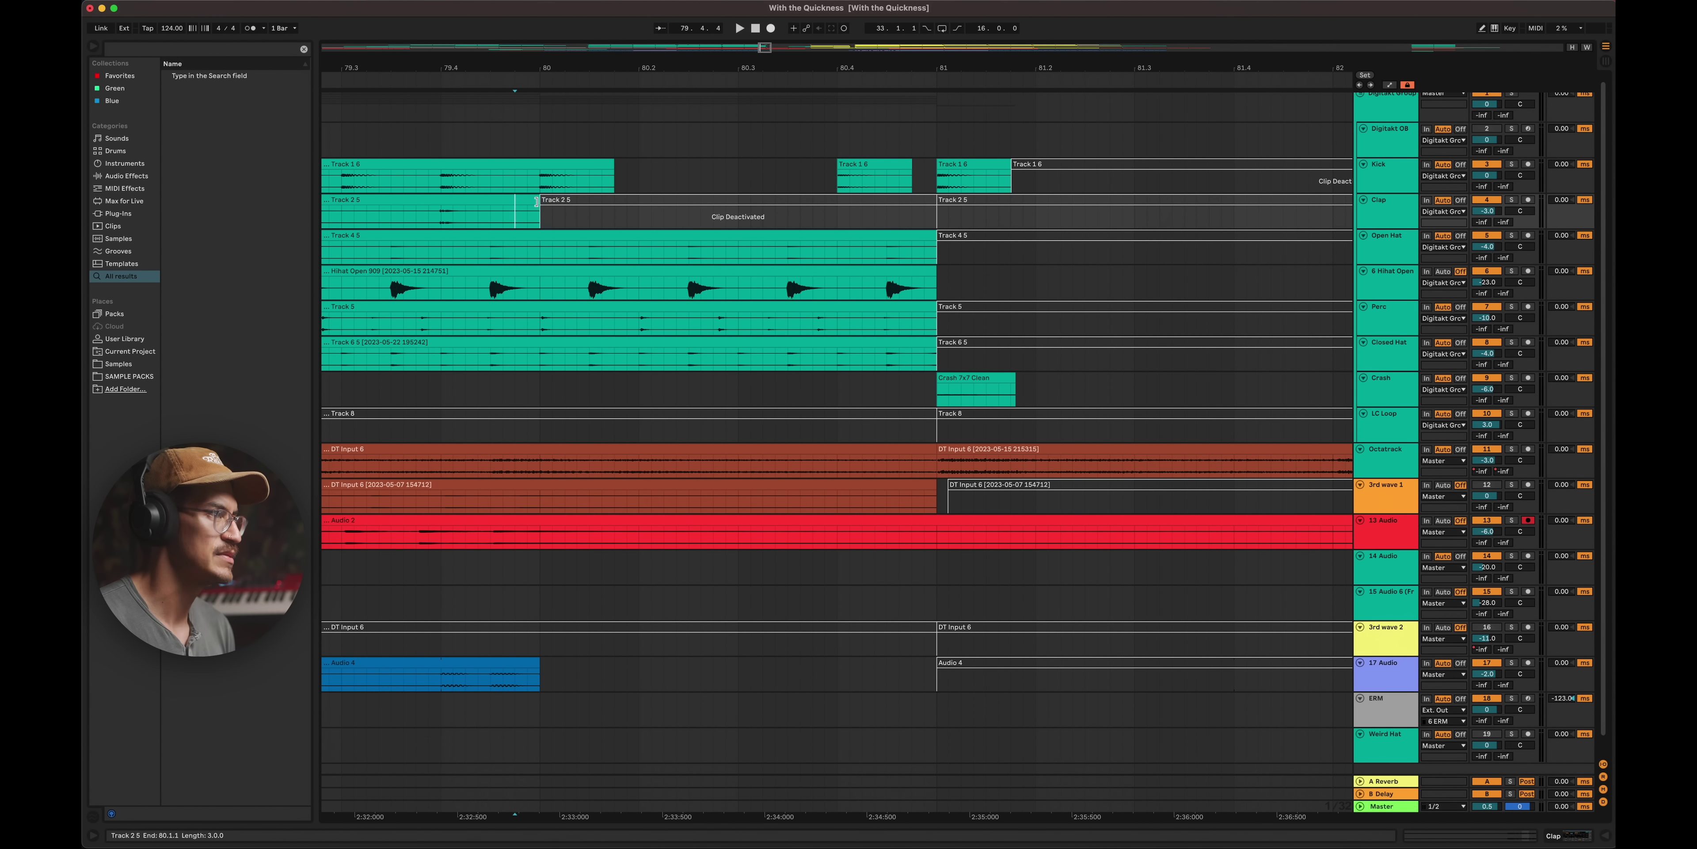
left_click_drag(536, 202, 697, 219)
left_click(435, 138)
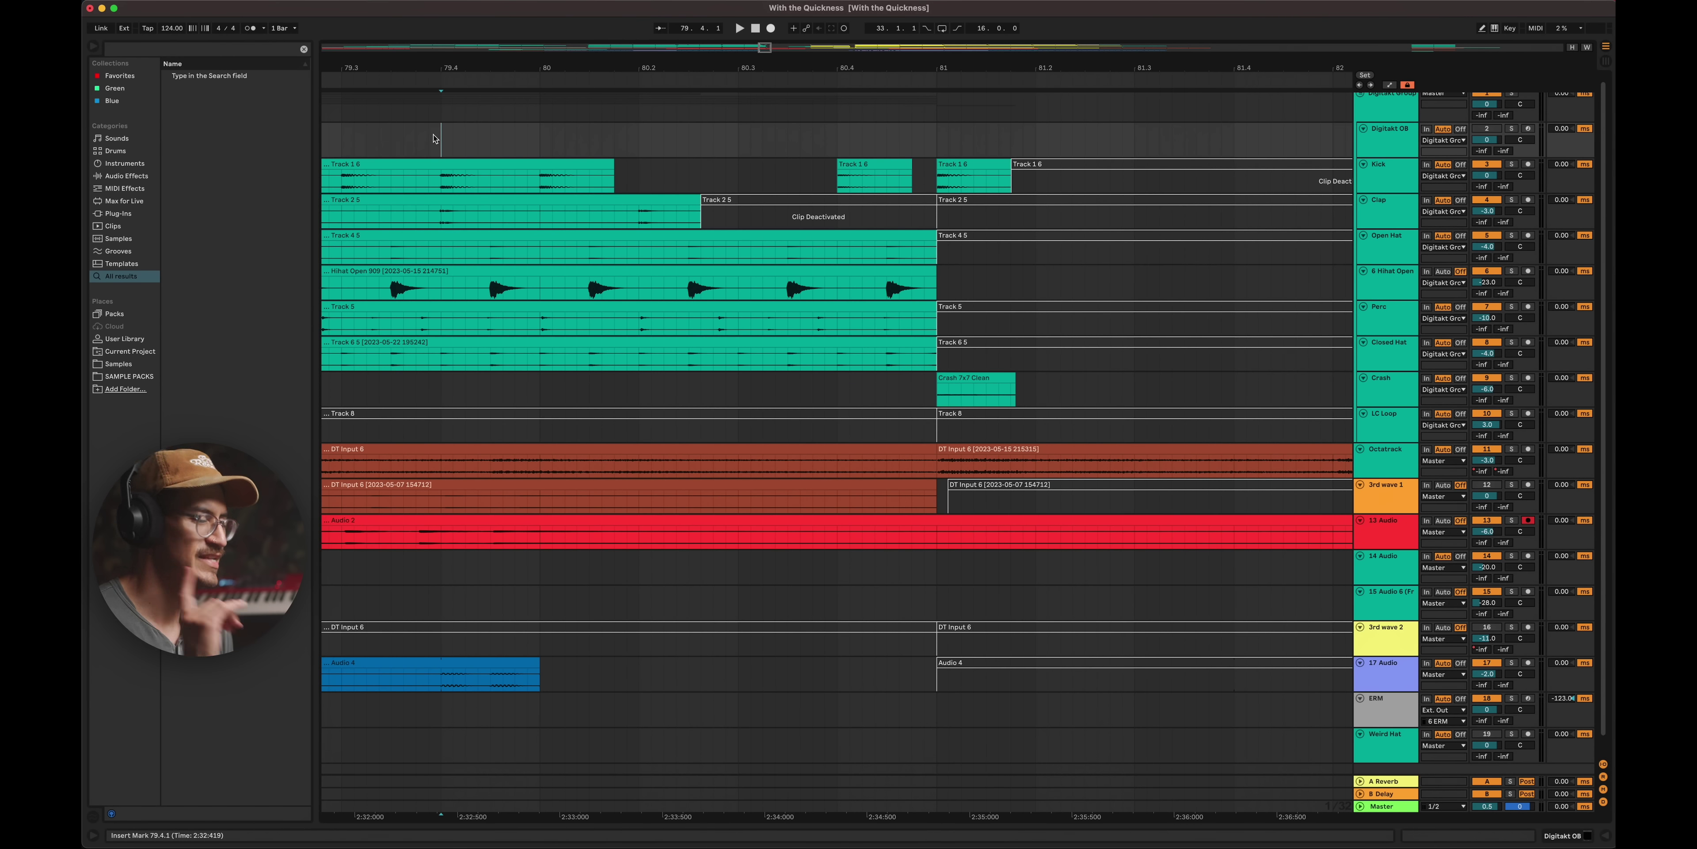
key("space")
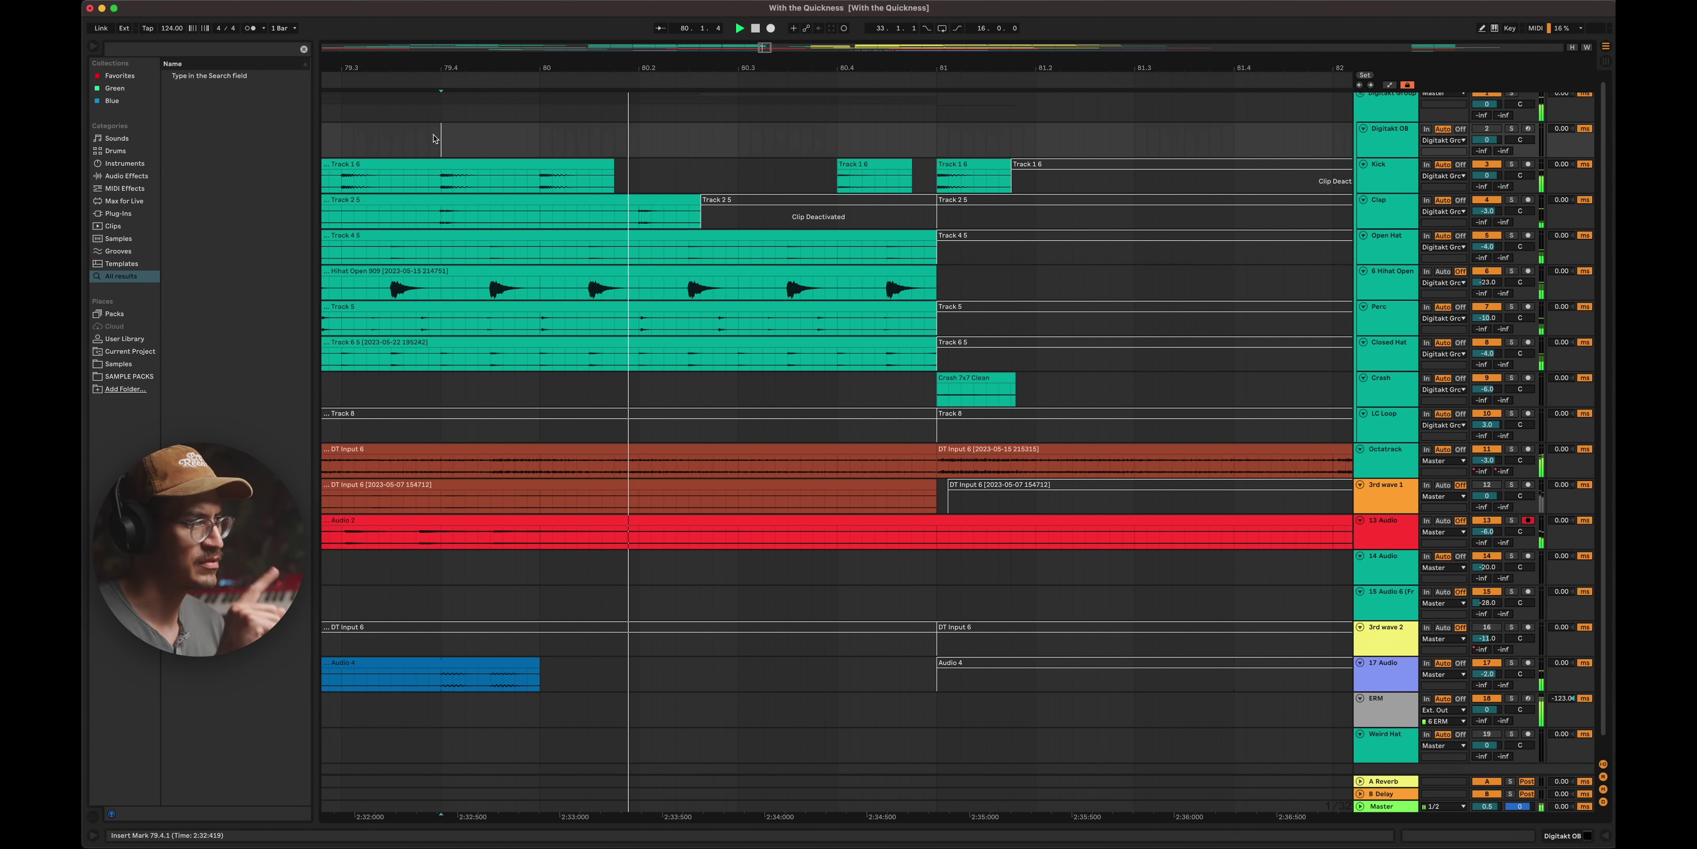
key("super+z")
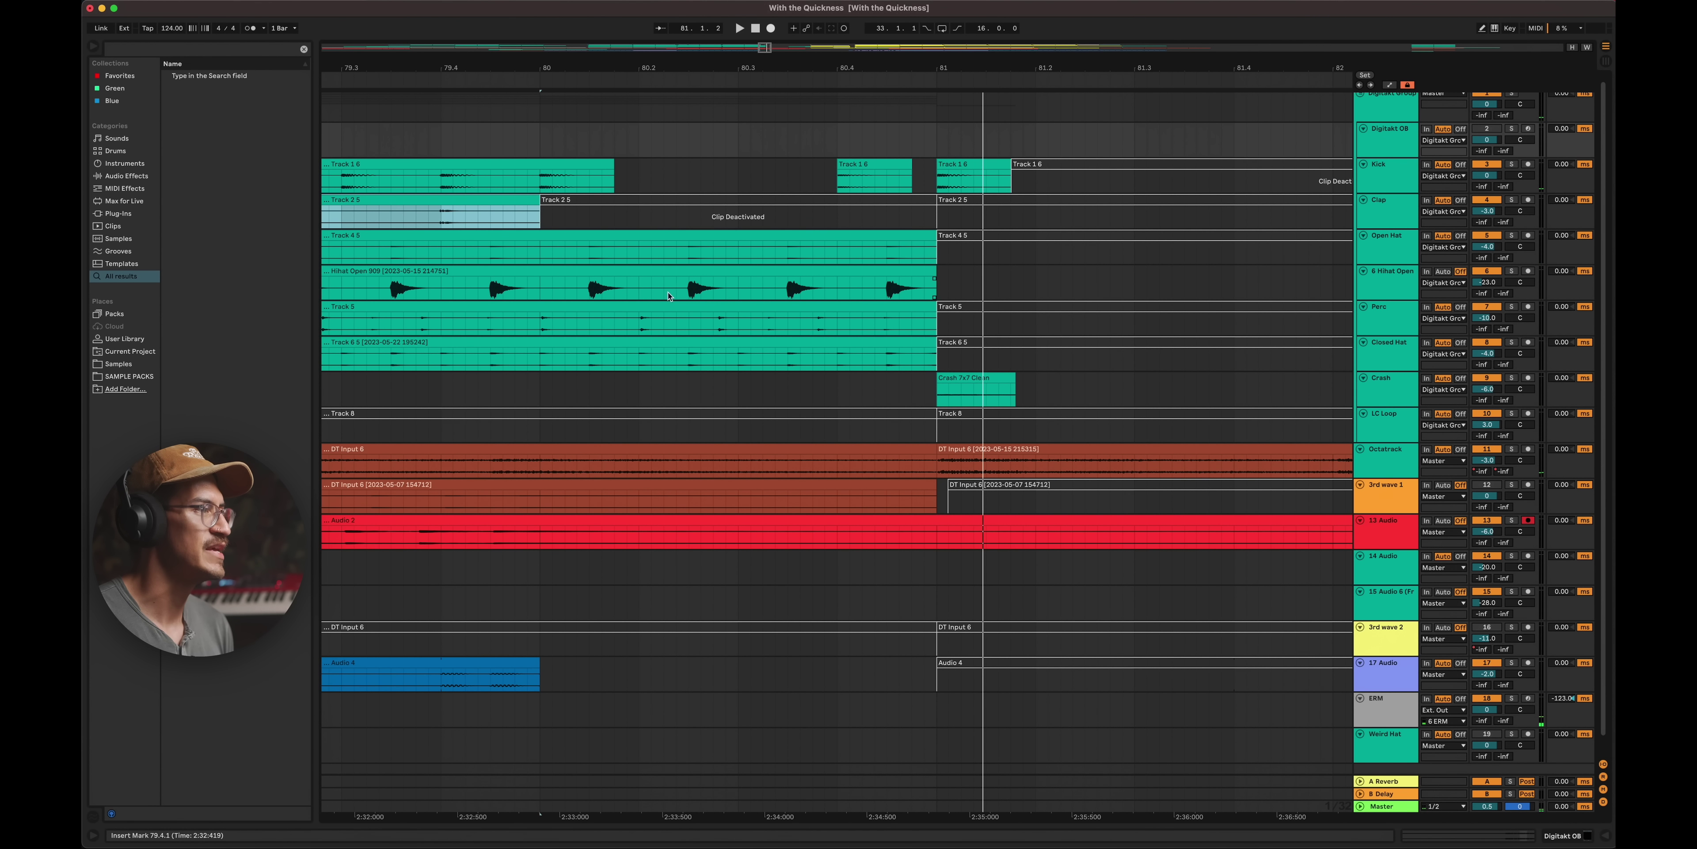
- Deactivate the Perc track from about 80.1.4 to 80.2.3 and audition the change from bar 79
left_click_drag(627, 315, 689, 331)
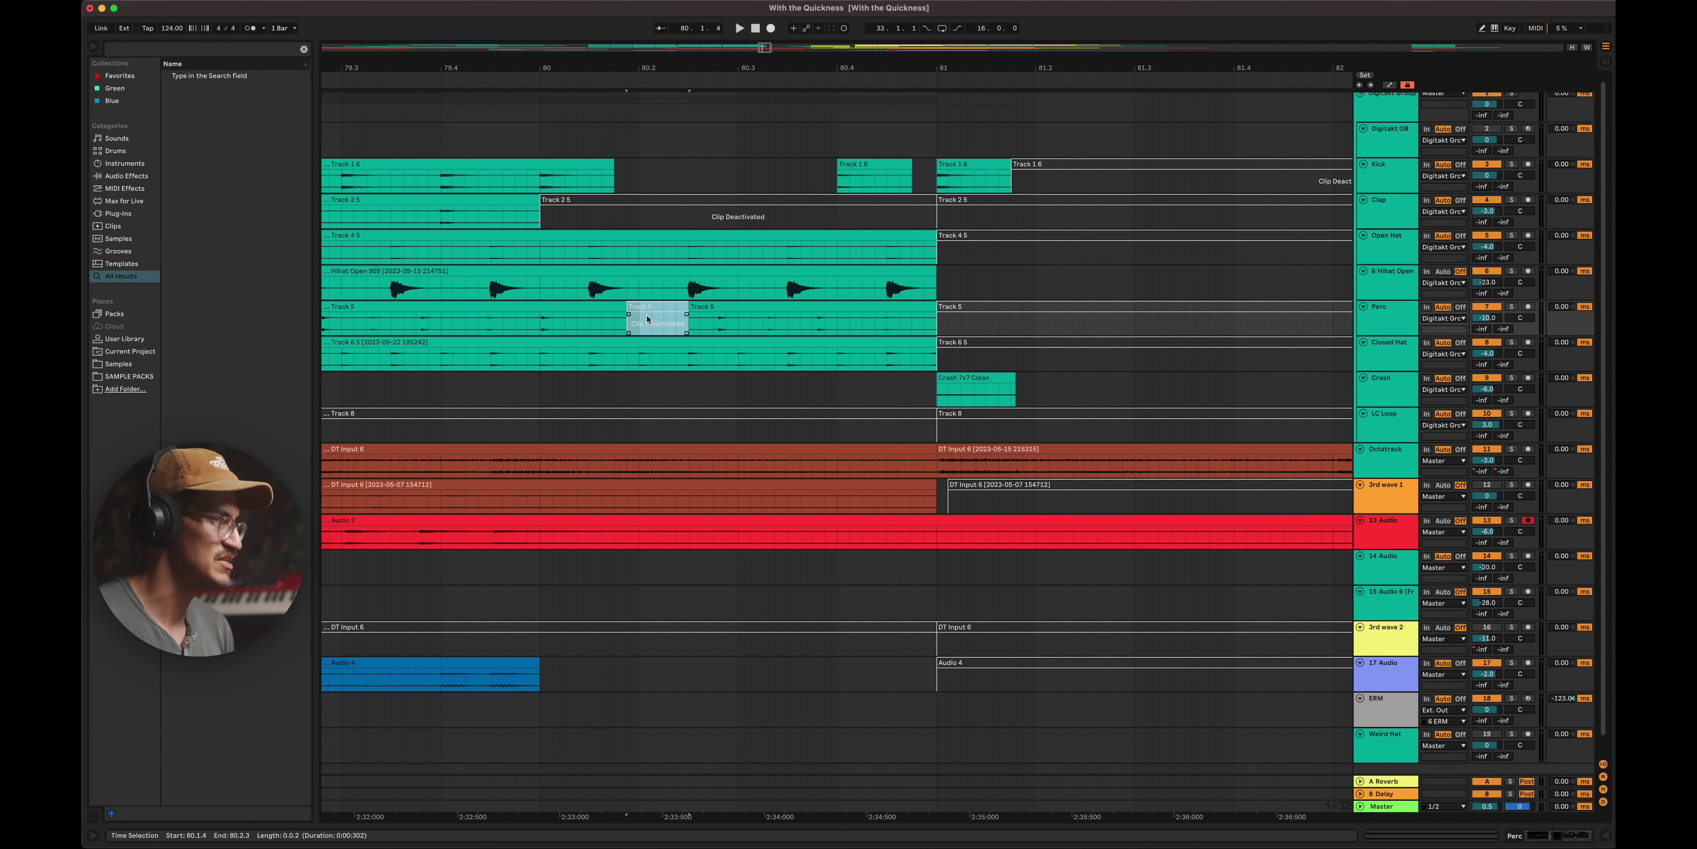
left_click(398, 112)
key("space")
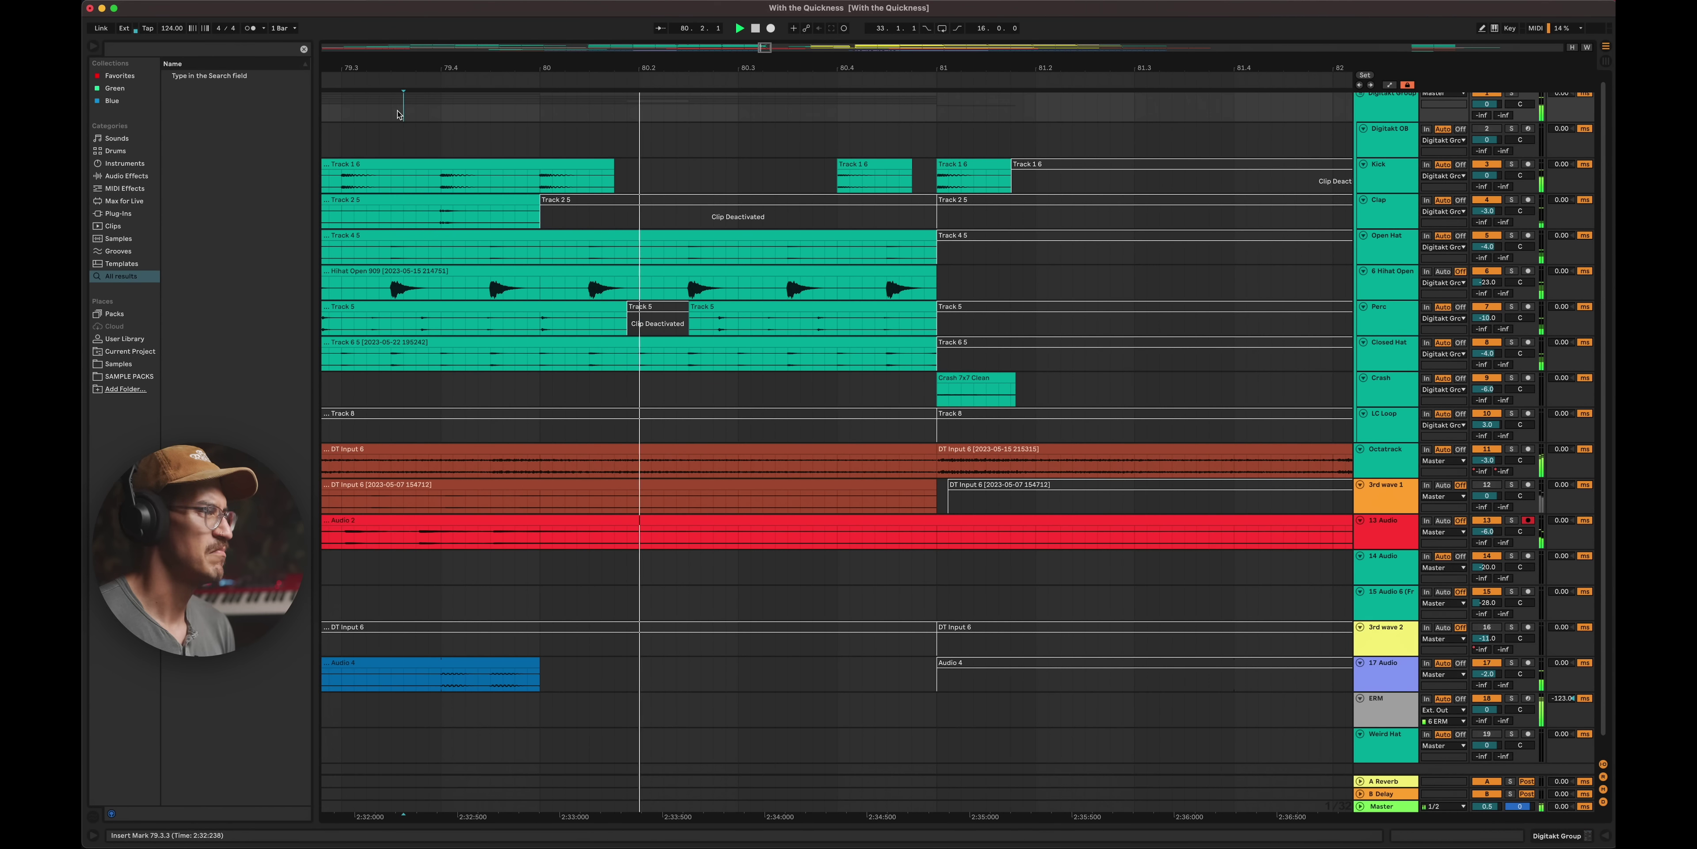
key("space")
- Deactivate the Closed Hat from 80.2.1 to 81.1.1 and add a short fade-out to the clip before it, auditioning from bar 79
left_click_drag(639, 349, 934, 363)
key("0")
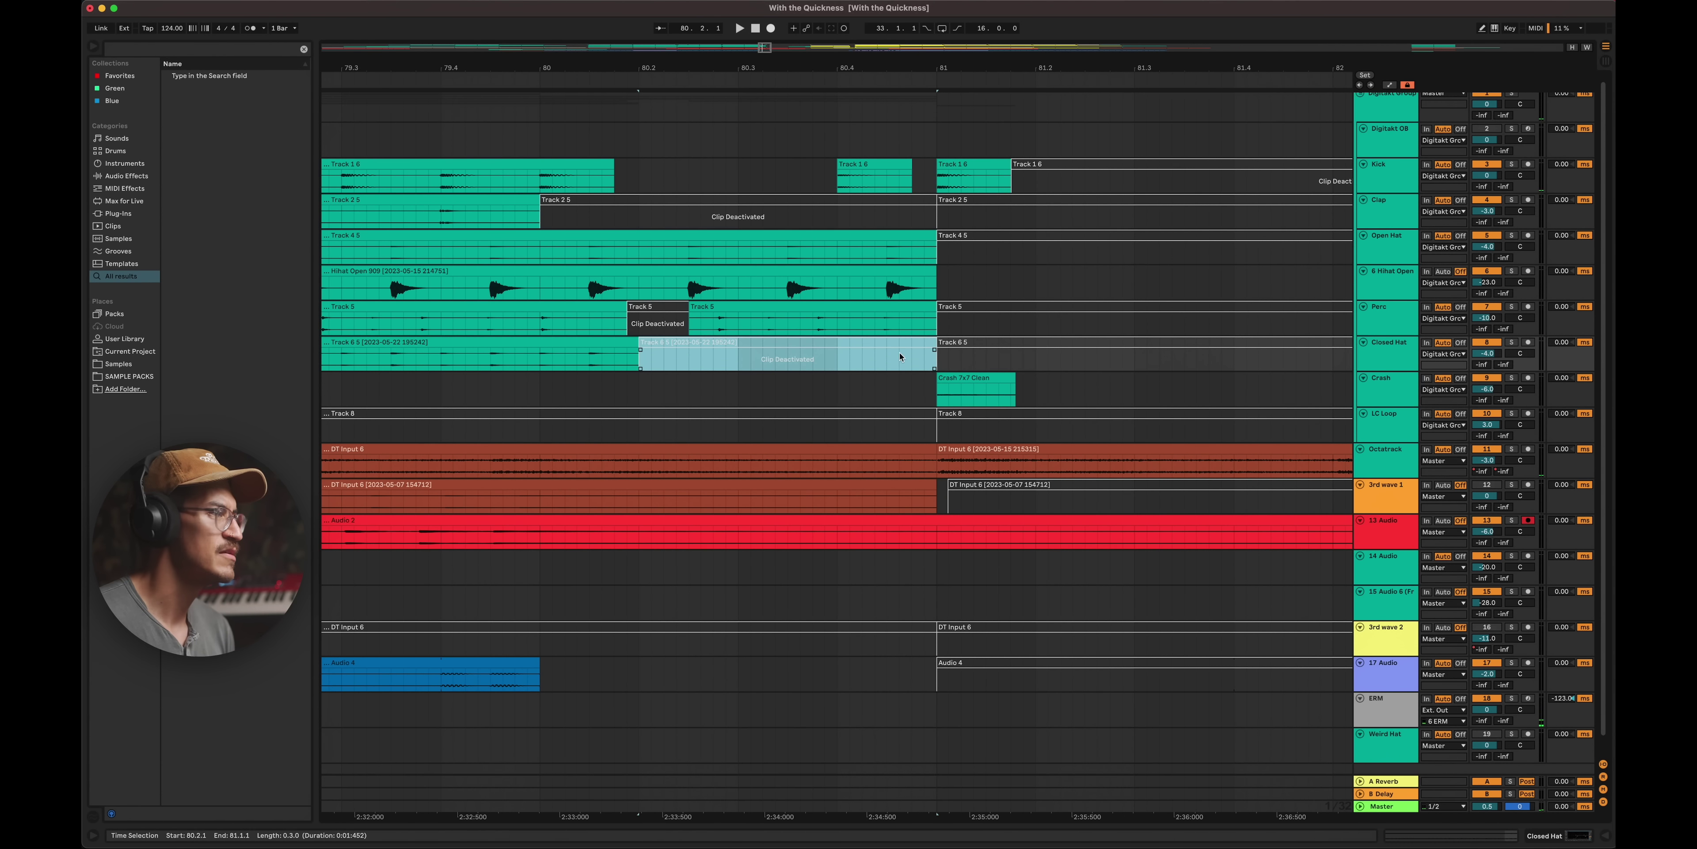
left_click(348, 131)
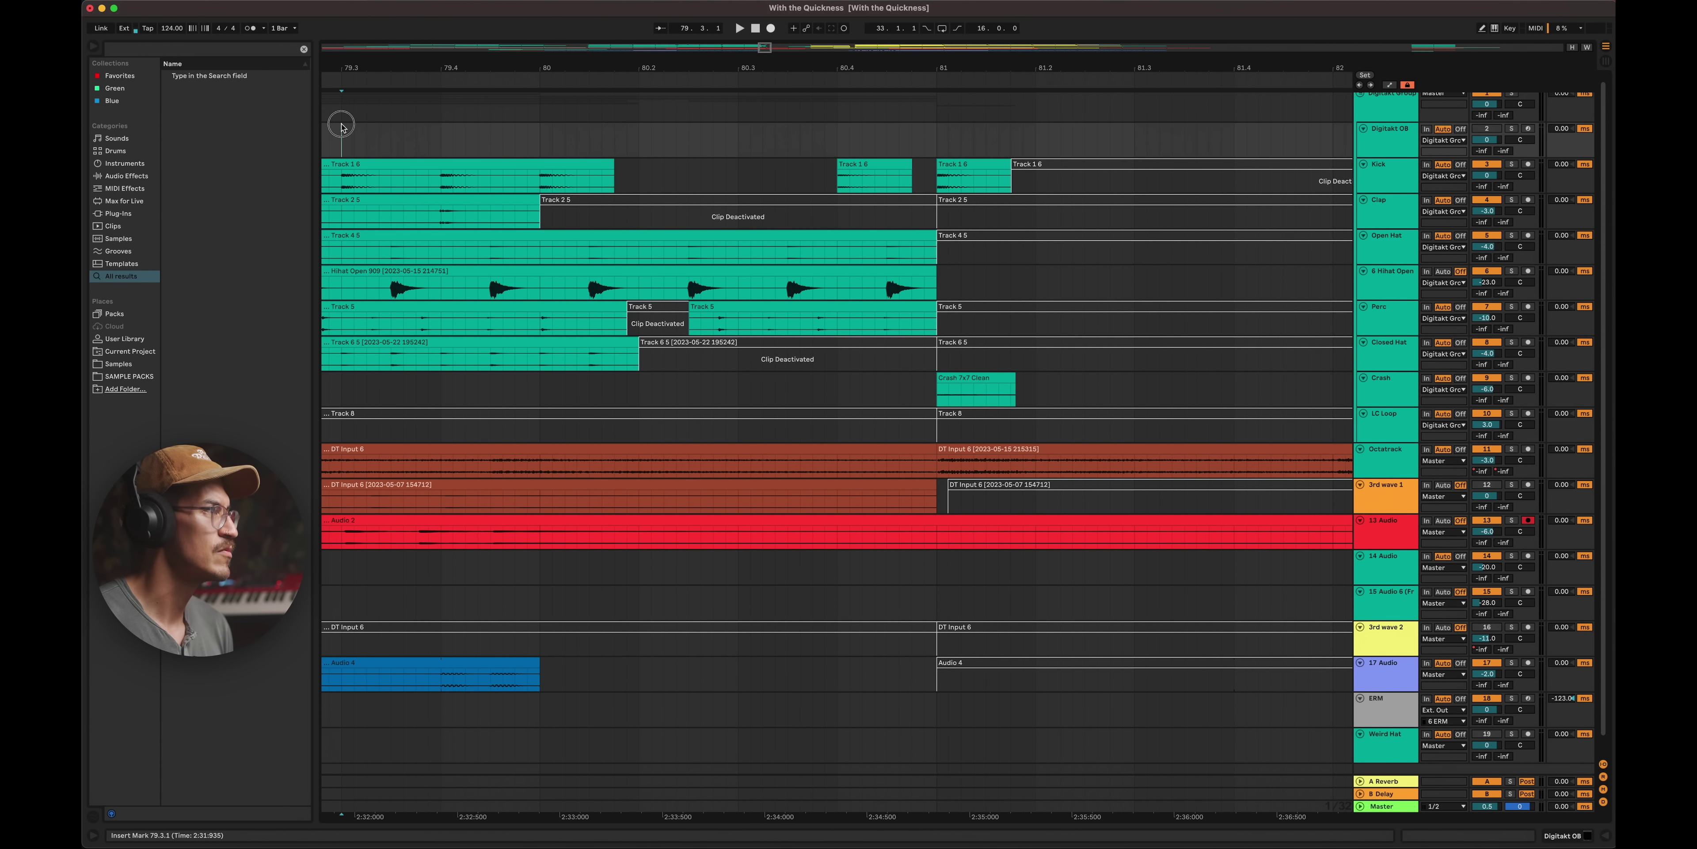
key("space")
left_click(93, 46)
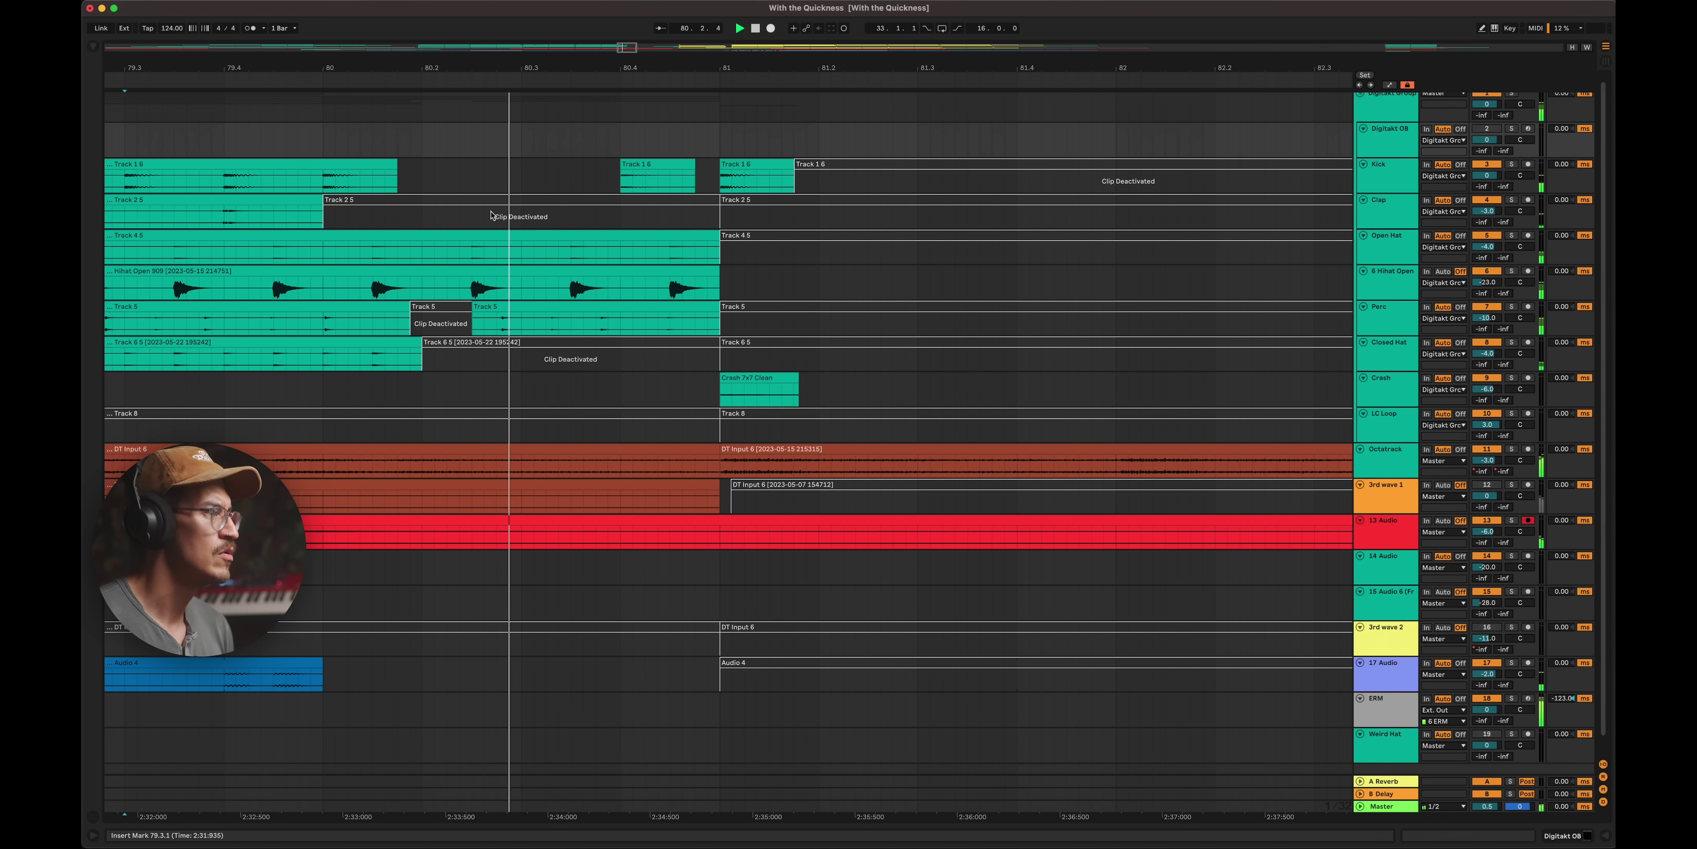
scroll(490, 215, "left", 5)
left_click(358, 142)
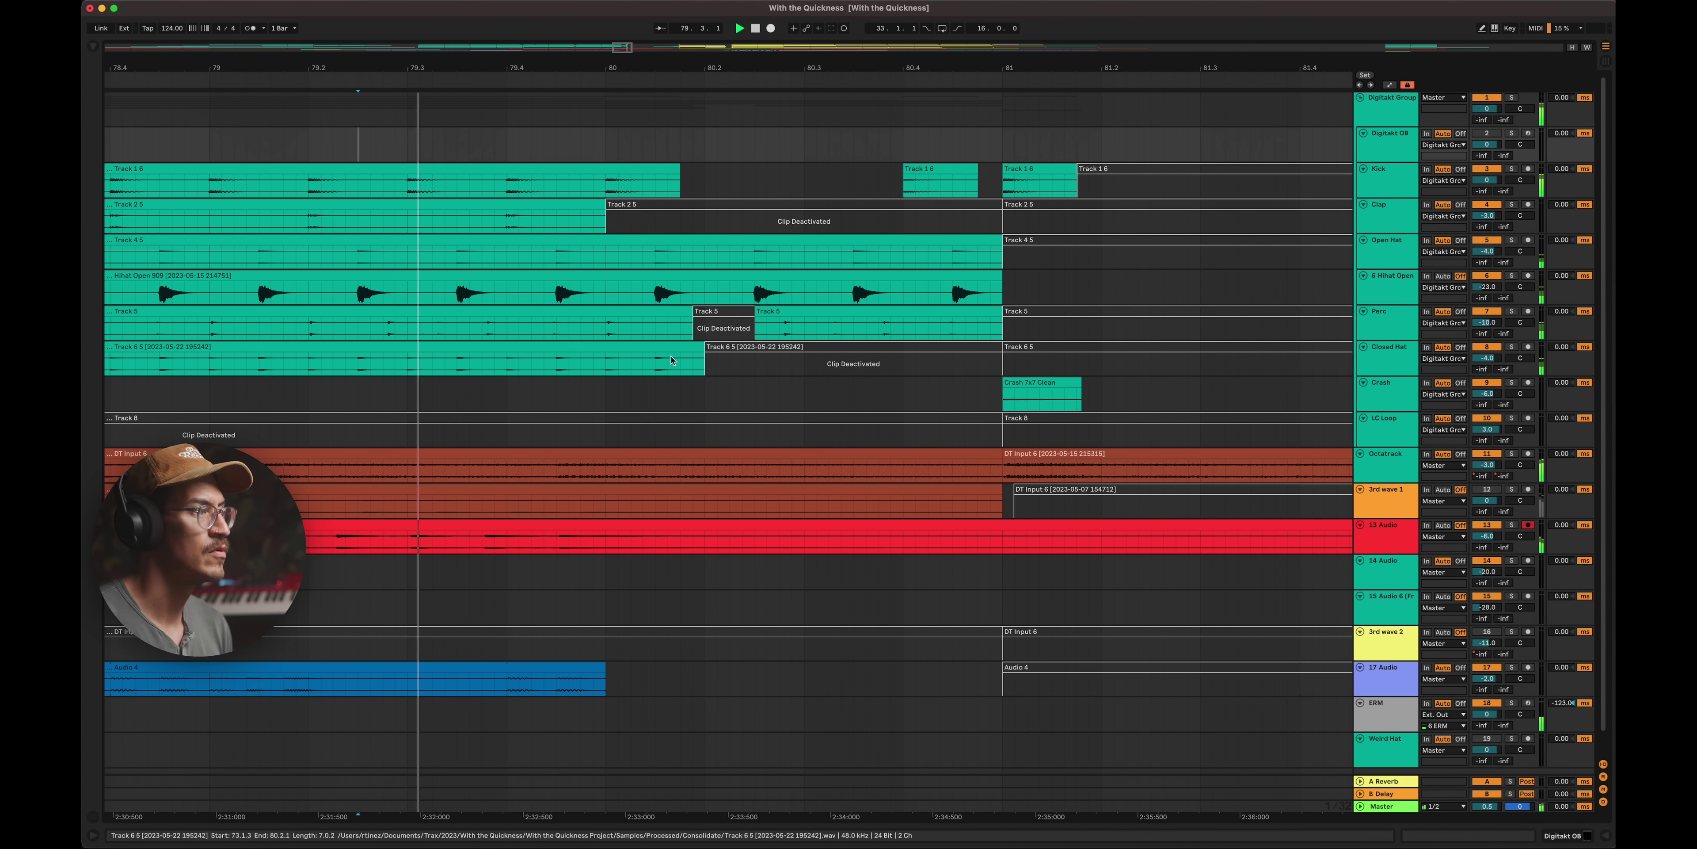
left_click_drag(701, 355, 677, 357)
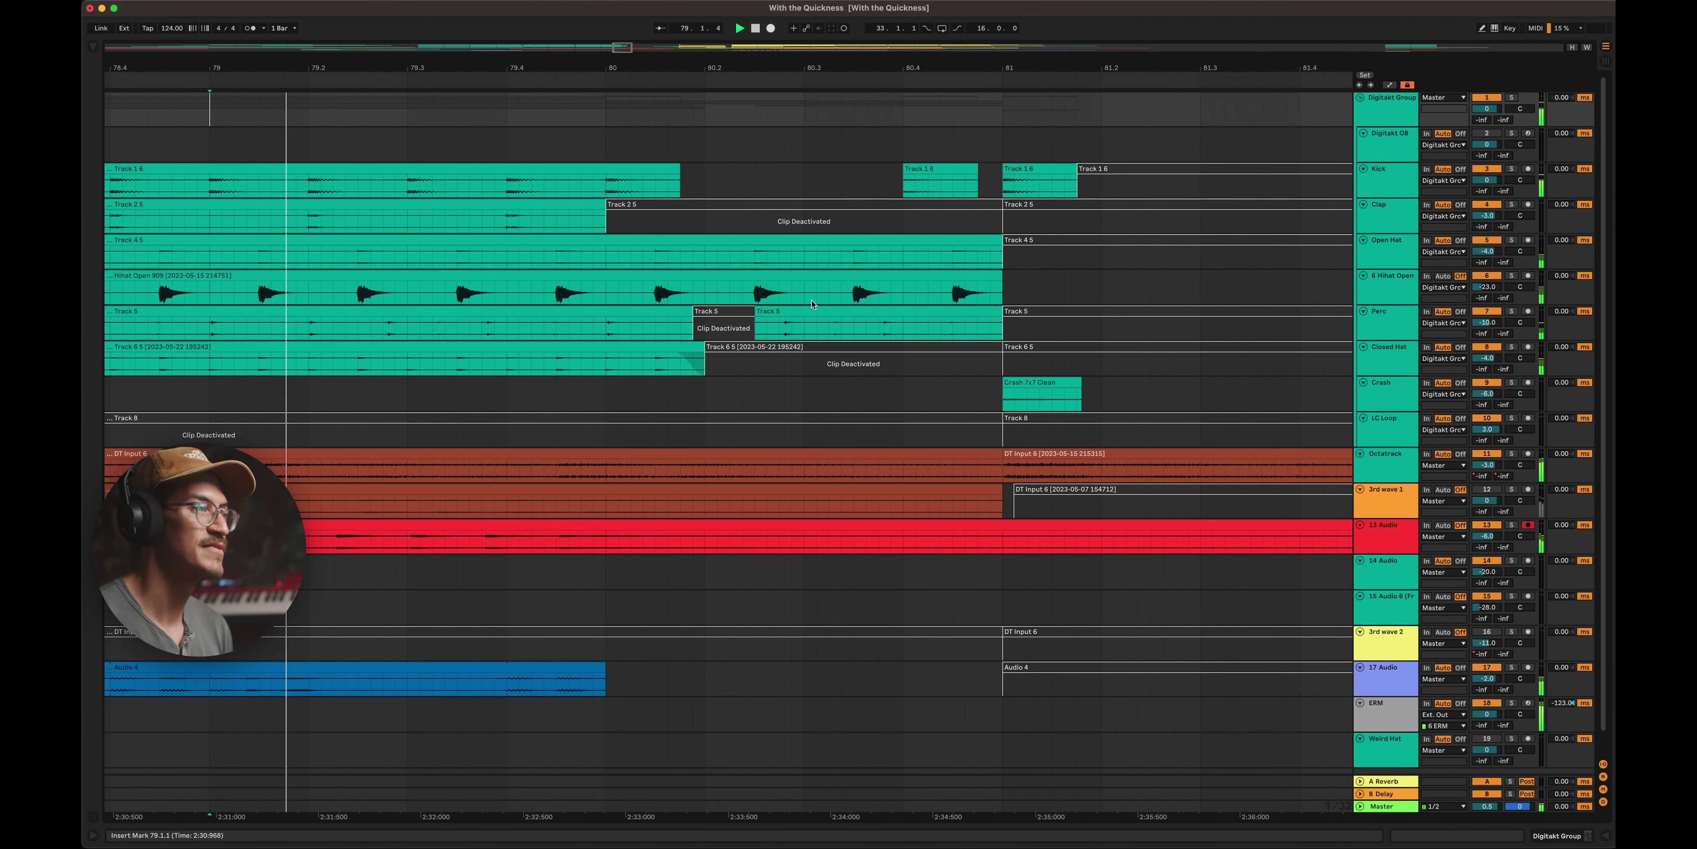
- Deactivate the Hihat Open 909 and Open Hat tracks from about 80.2.2 to 81.1.1, auditioning the transition from 79.1.1
left_click_drag(743, 293, 1002, 295)
key("0")
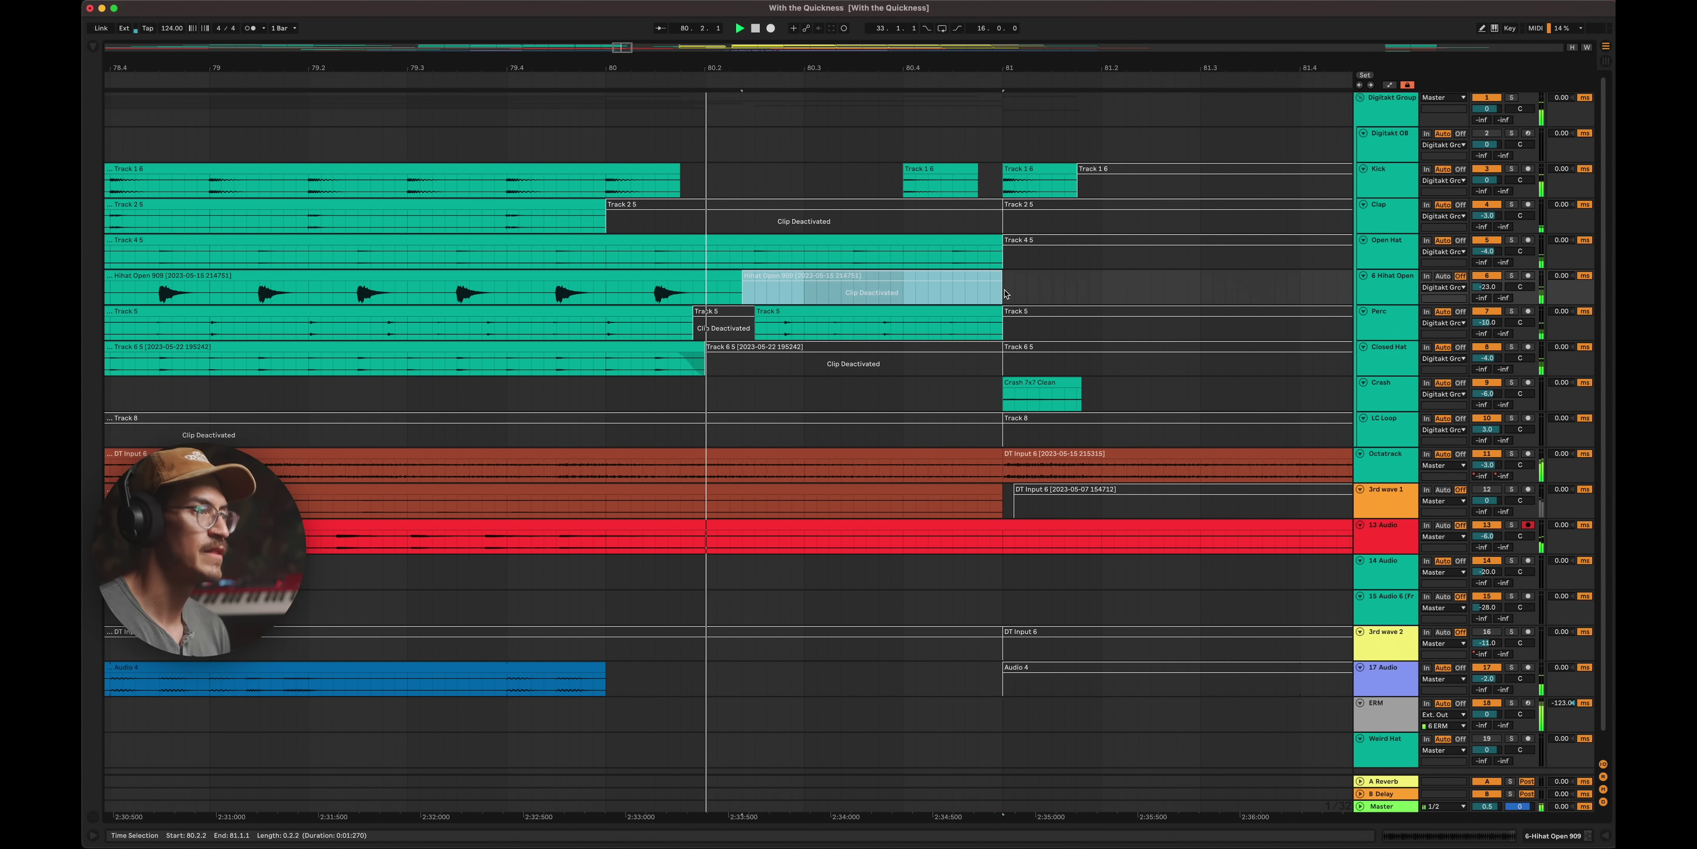
key("space")
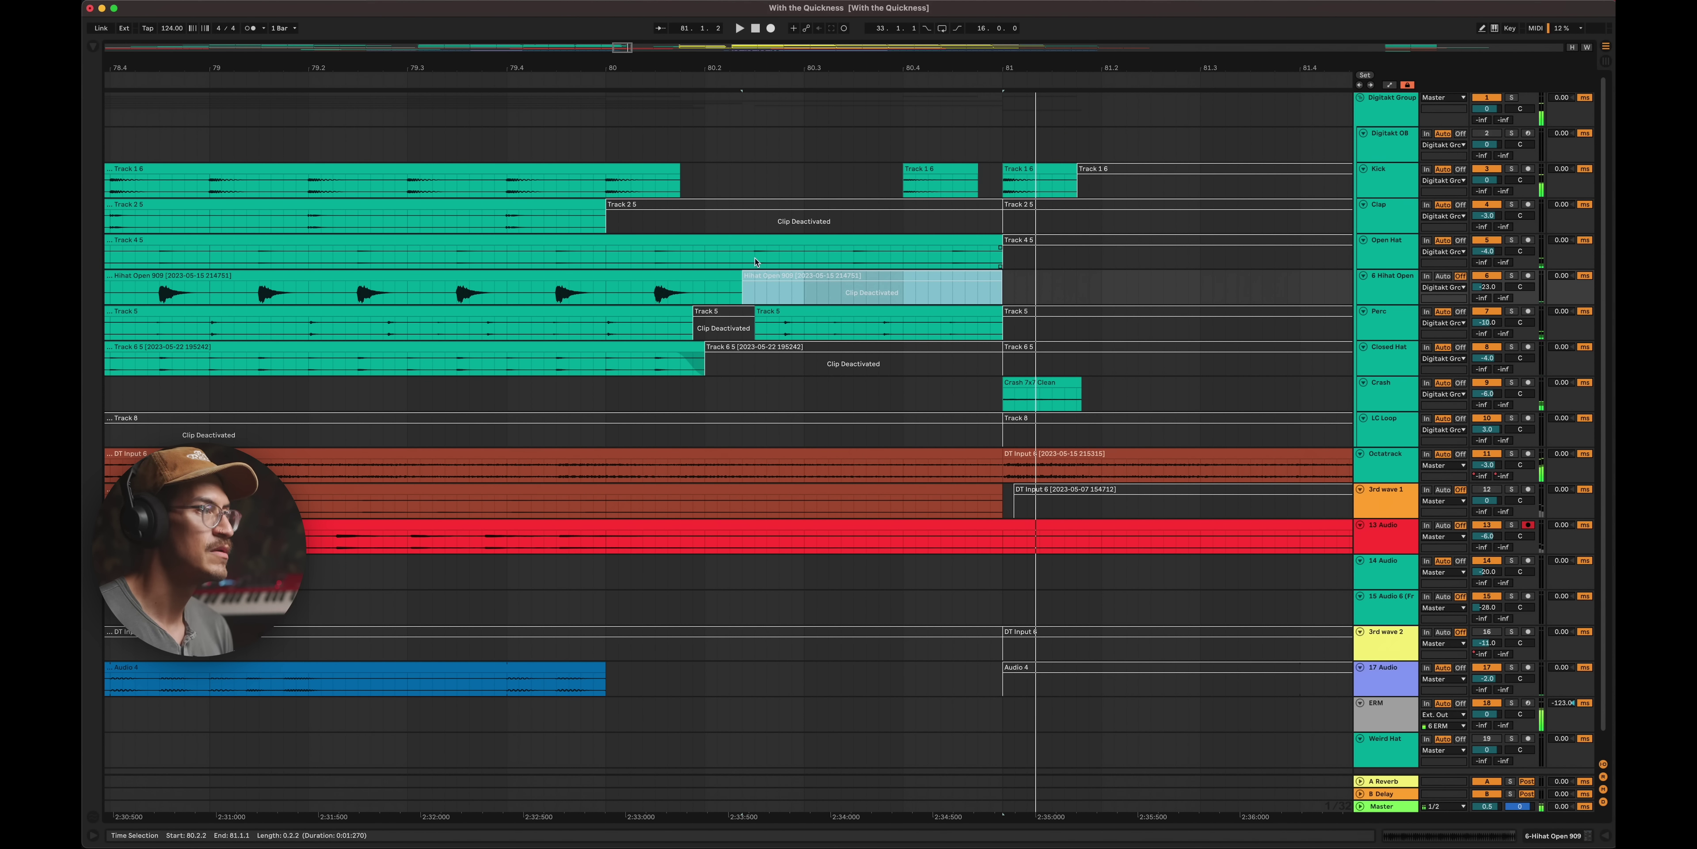
left_click_drag(743, 259, 1000, 261)
key("0")
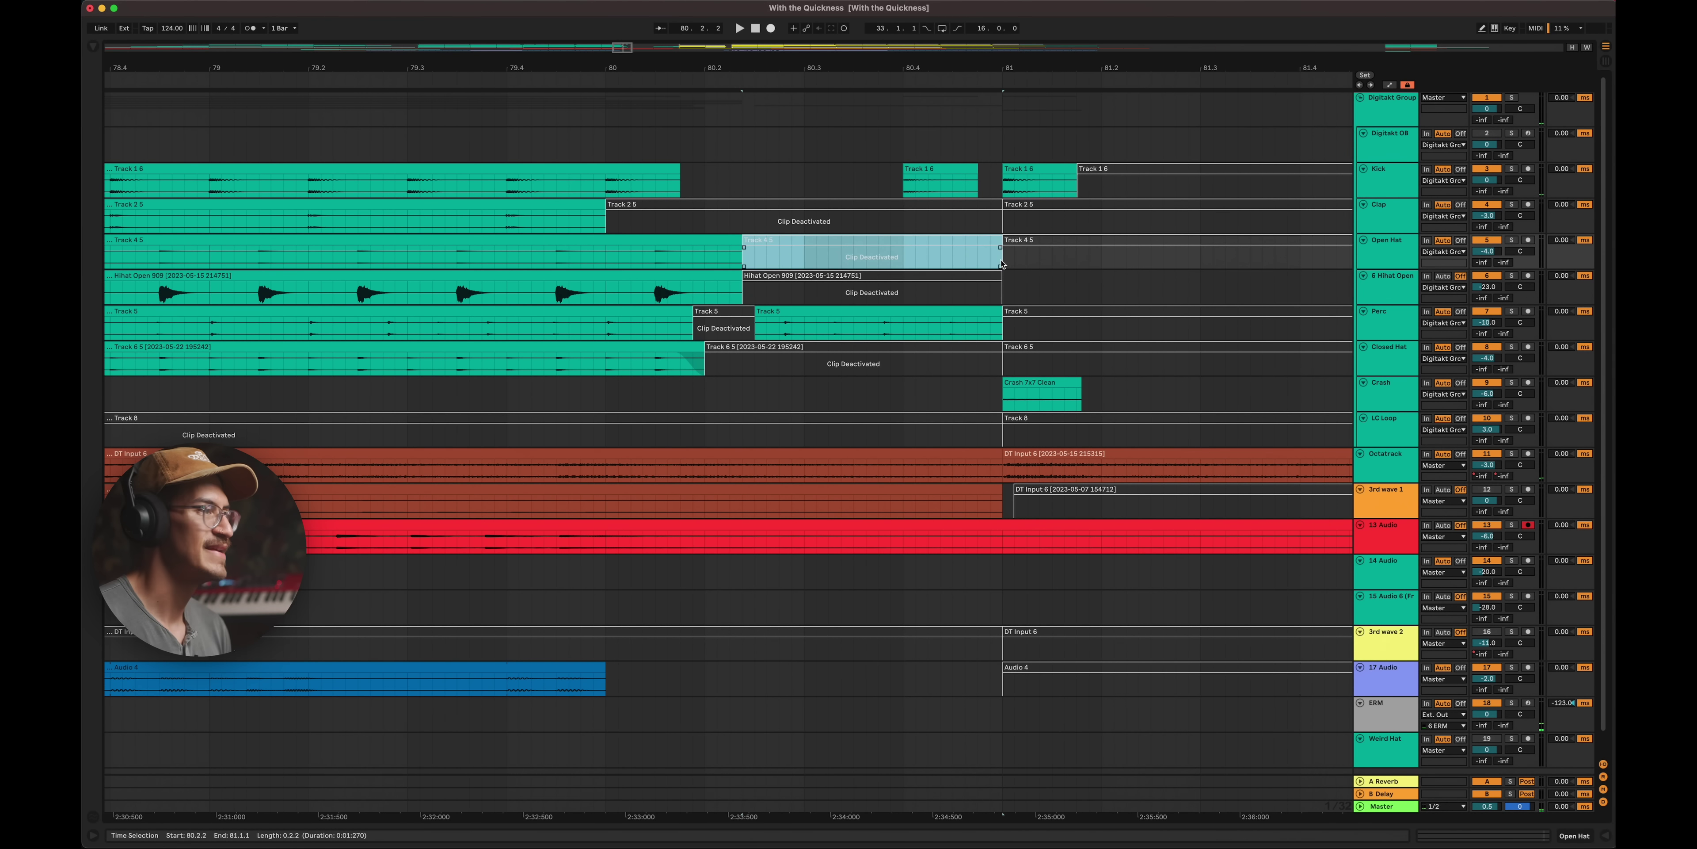
left_click(219, 117)
key("space")
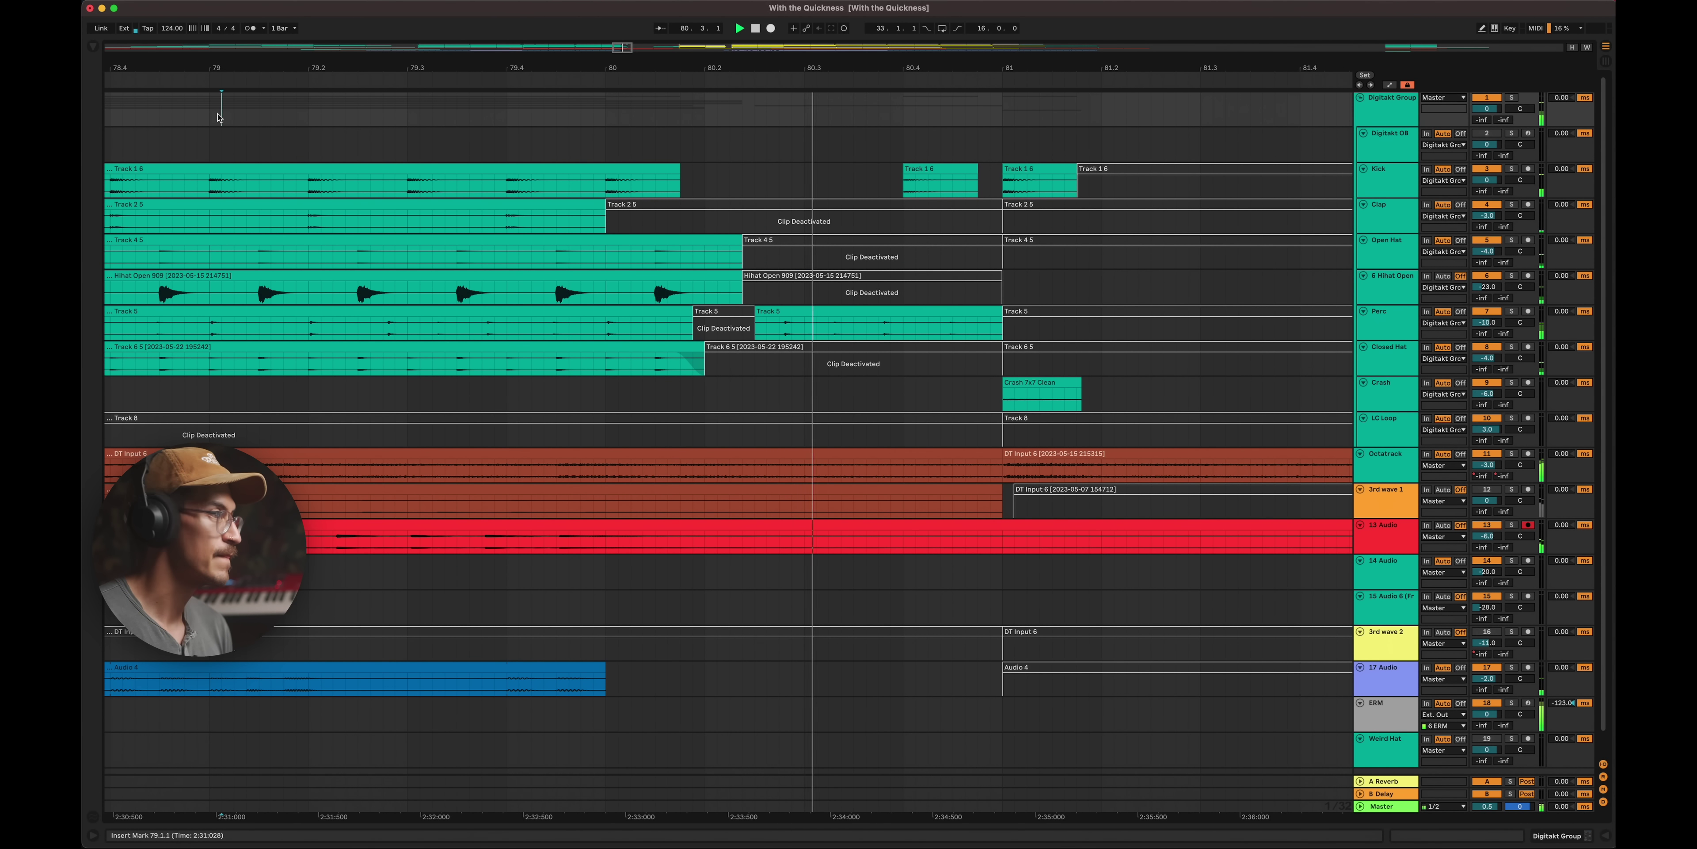
- Deactivate the remaining Perc clip from 80.2.3 to 81.1.1 and play the transition from 78.4.2 into bar 81
left_click(775, 311)
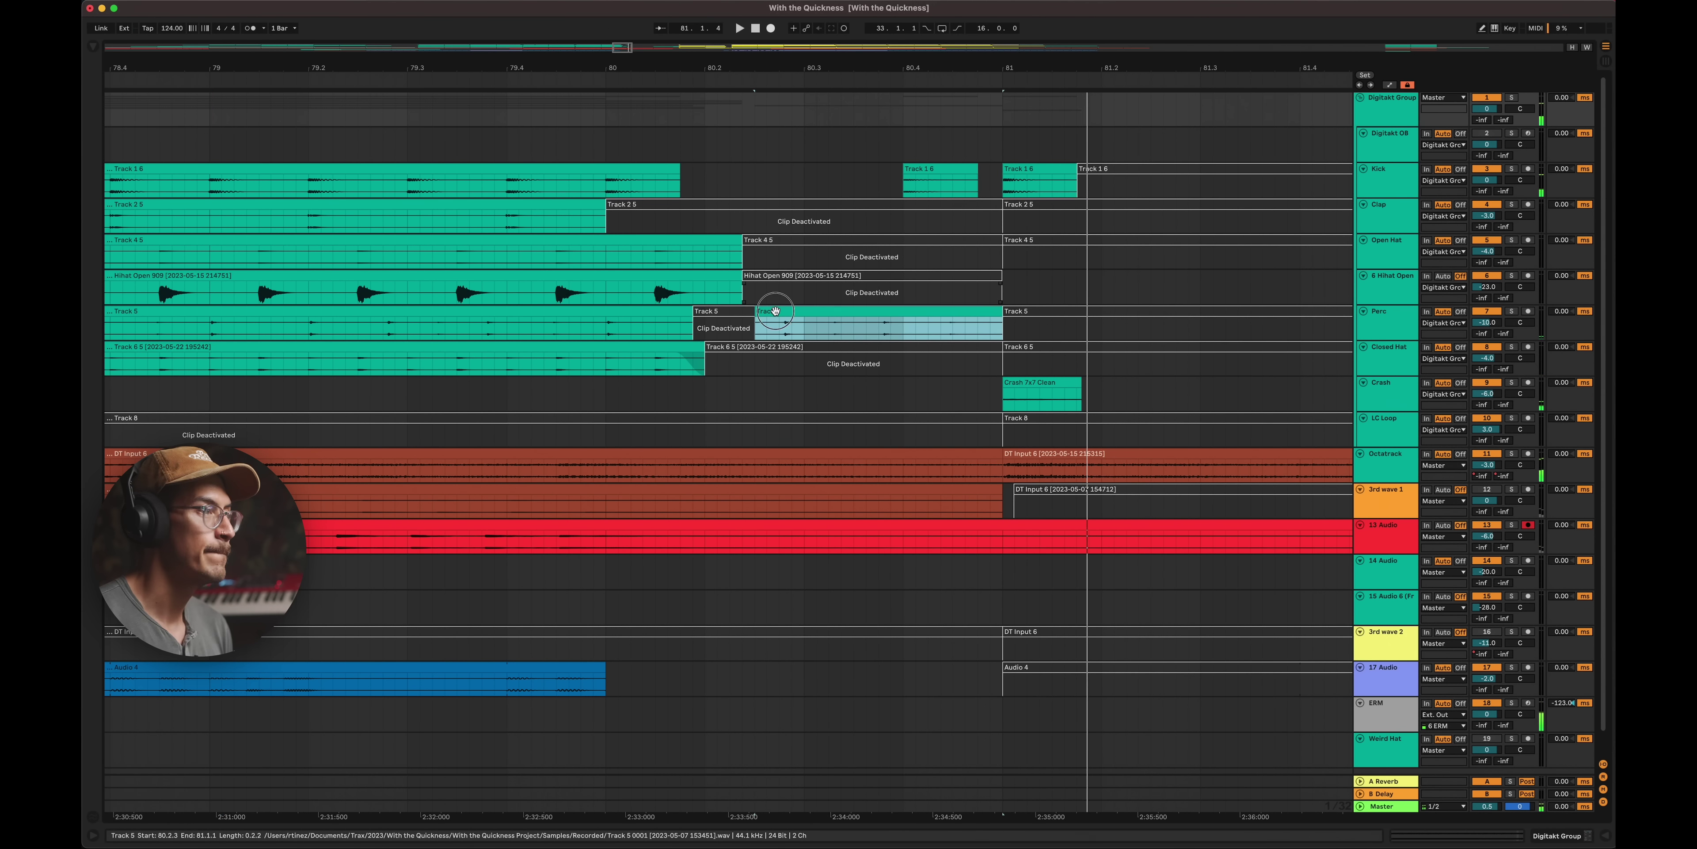
key("space")
key("0")
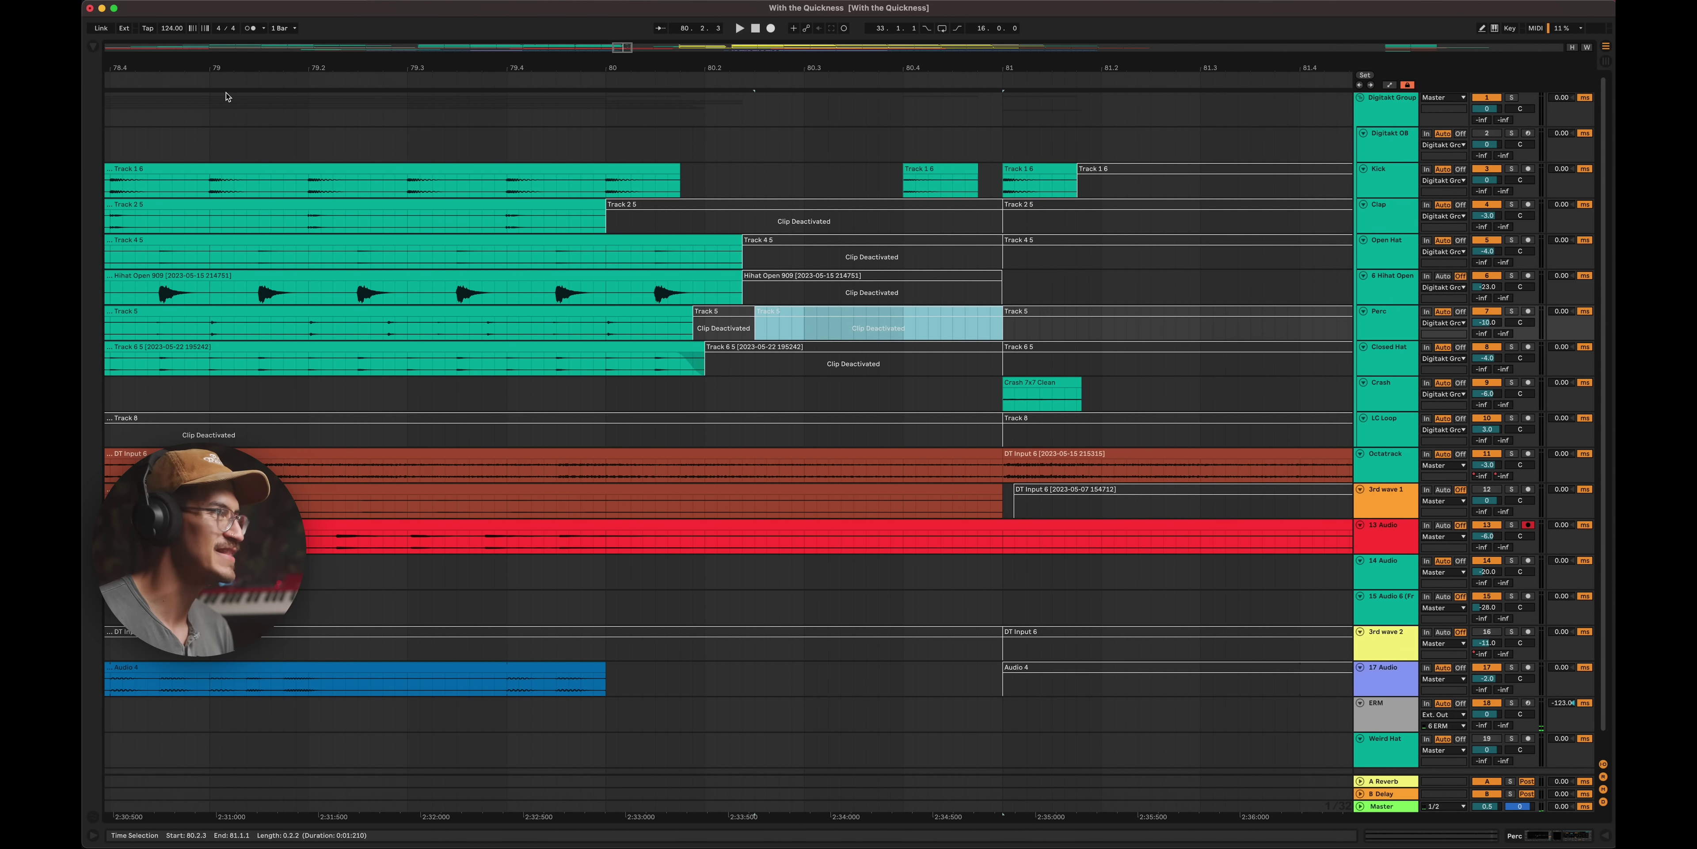
left_click(150, 121)
key("space")
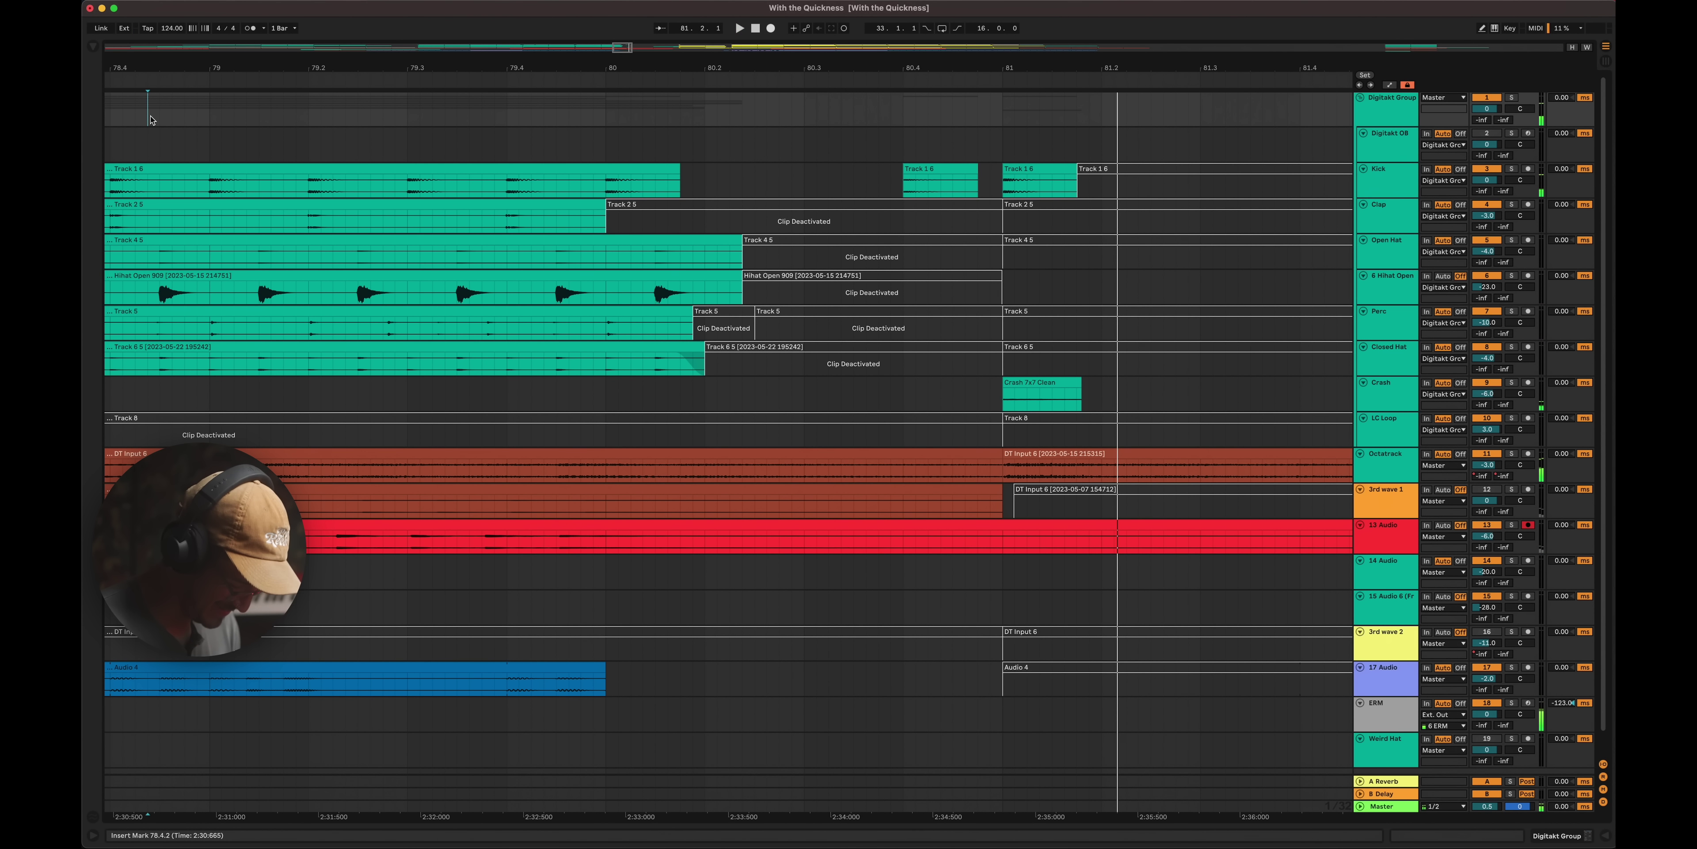
- Undo the deactivations of the Perc, Open Hat and Hihat Open 909 sections before bar 81, replaying the transition from 78.4.2
key("super+z")
key("super+z")
left_click(133, 126)
key("space")
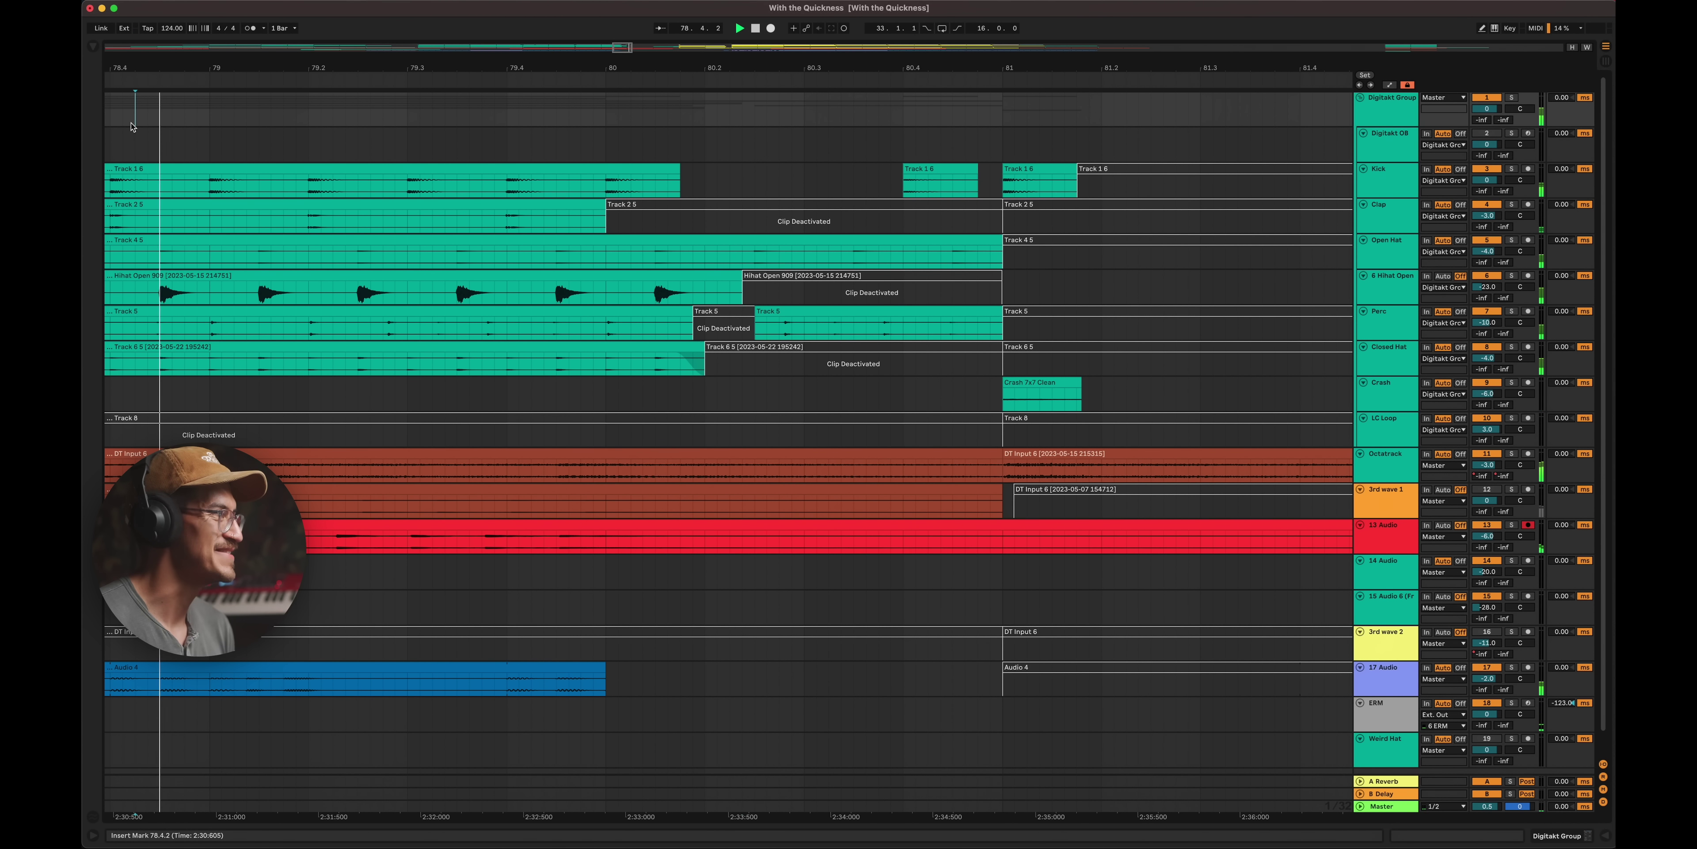
key("super+z")
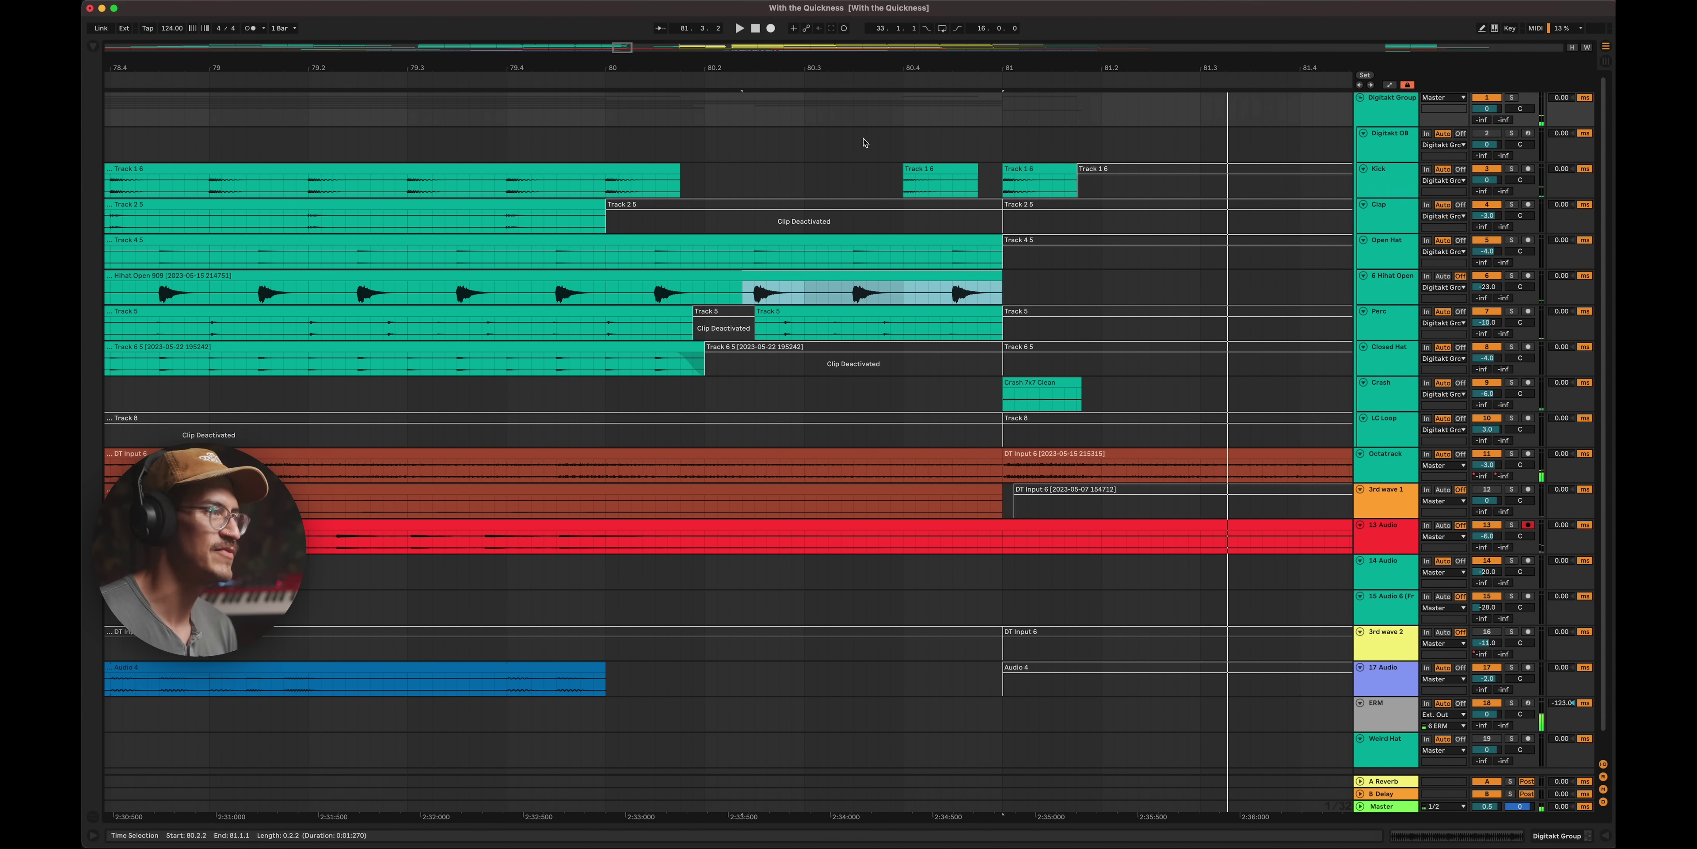
key("super+z")
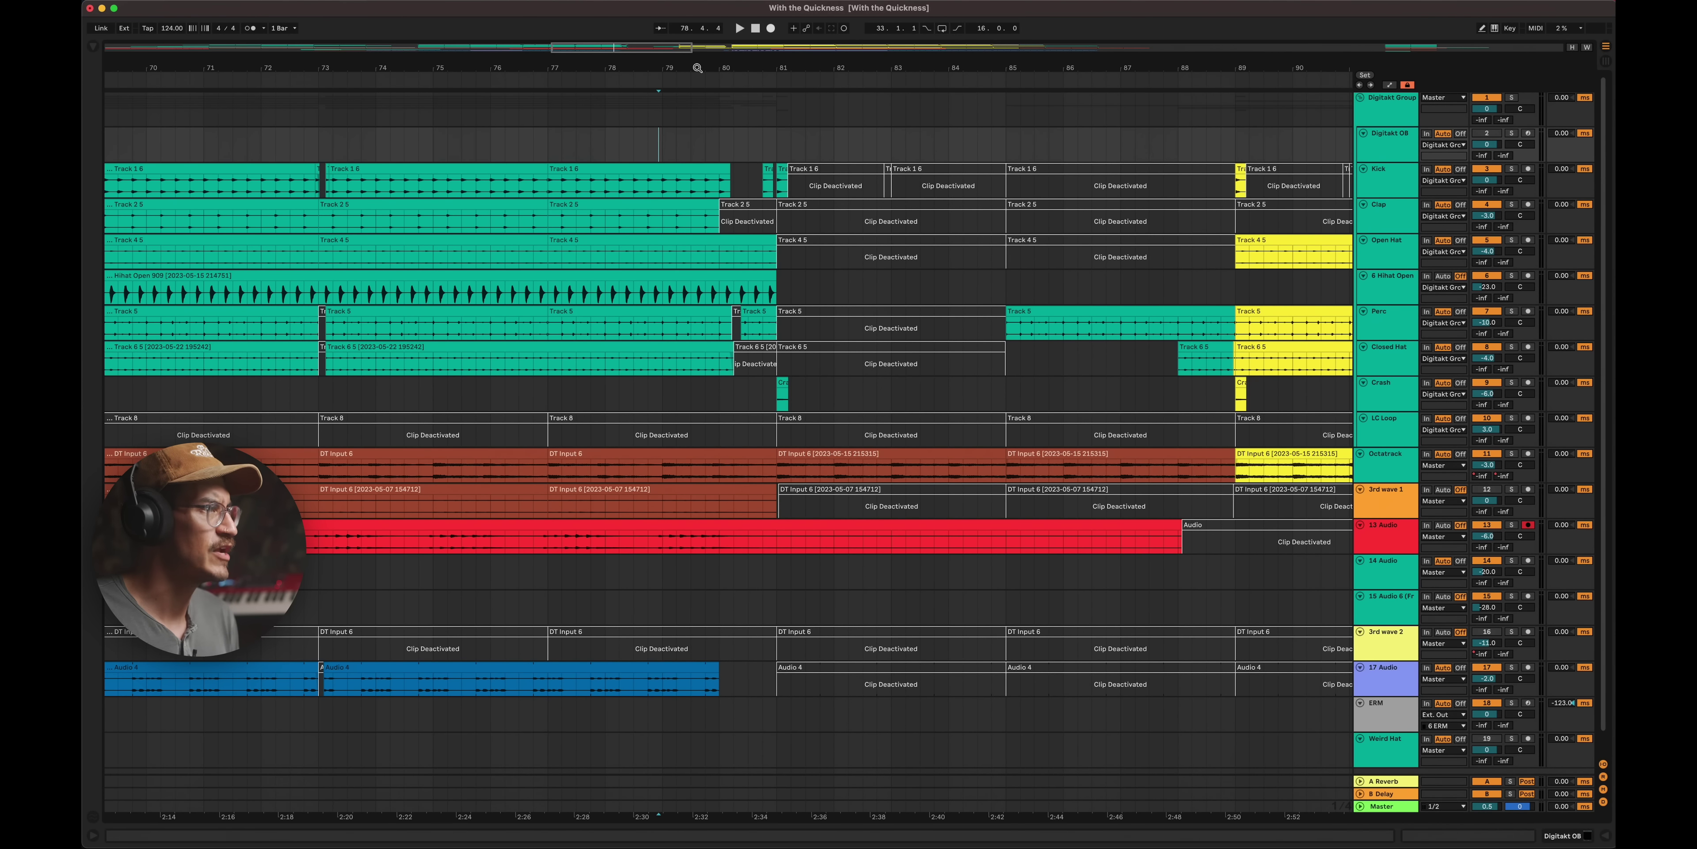
- Play the arrangement from 88.2.3 through bar 89 and look over the section up to bar 97
left_click_drag(698, 68, 698, 12)
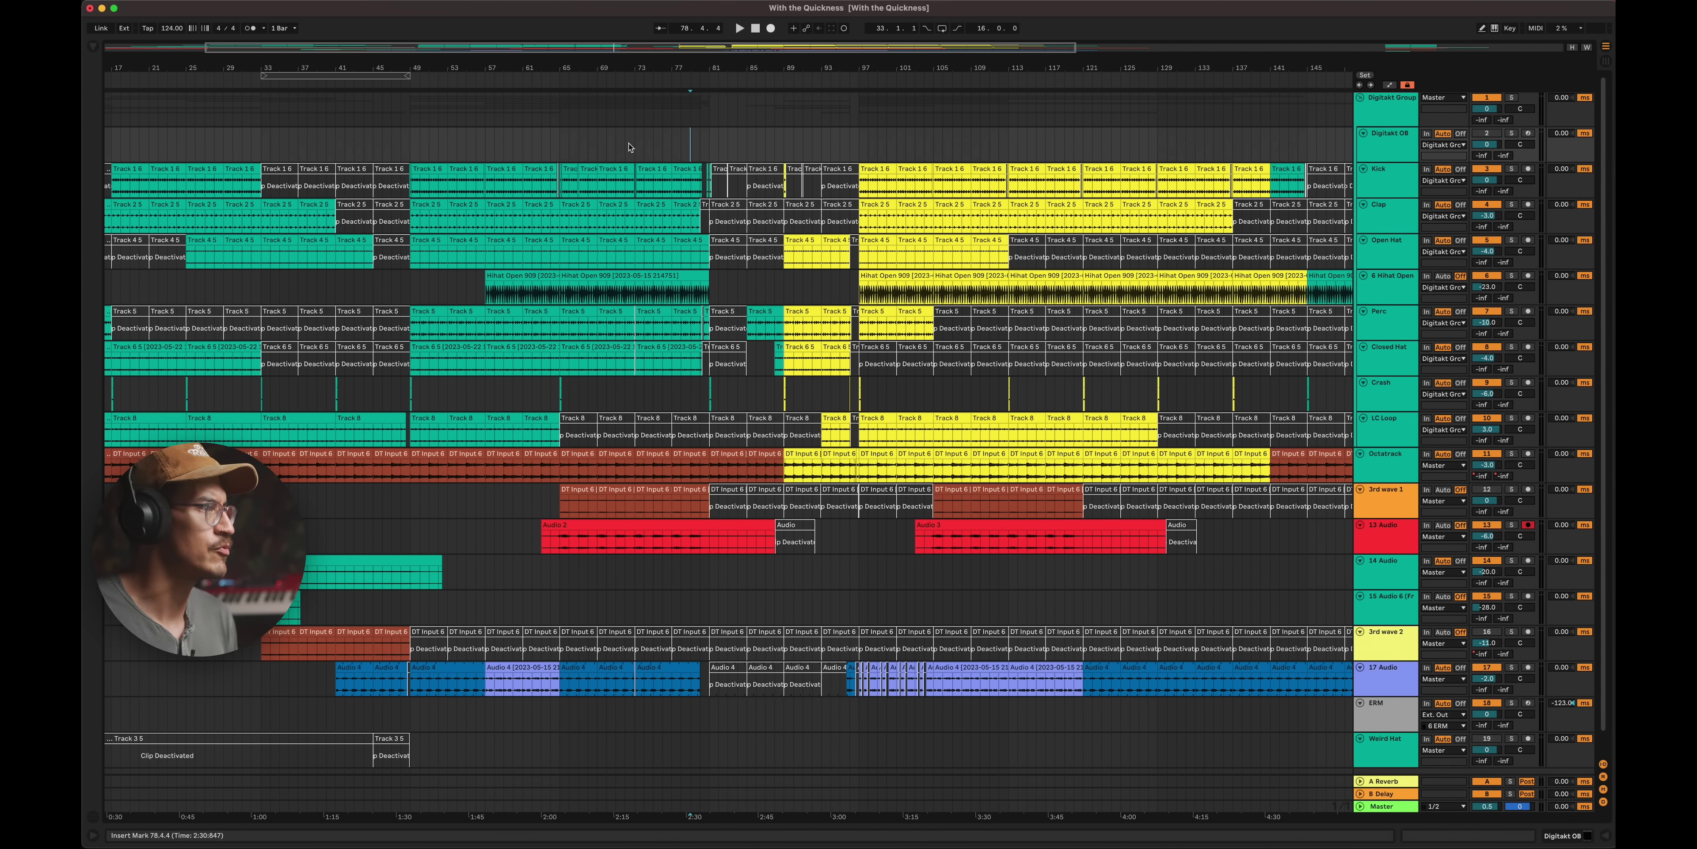
left_click_drag(782, 70, 780, 137)
key("space")
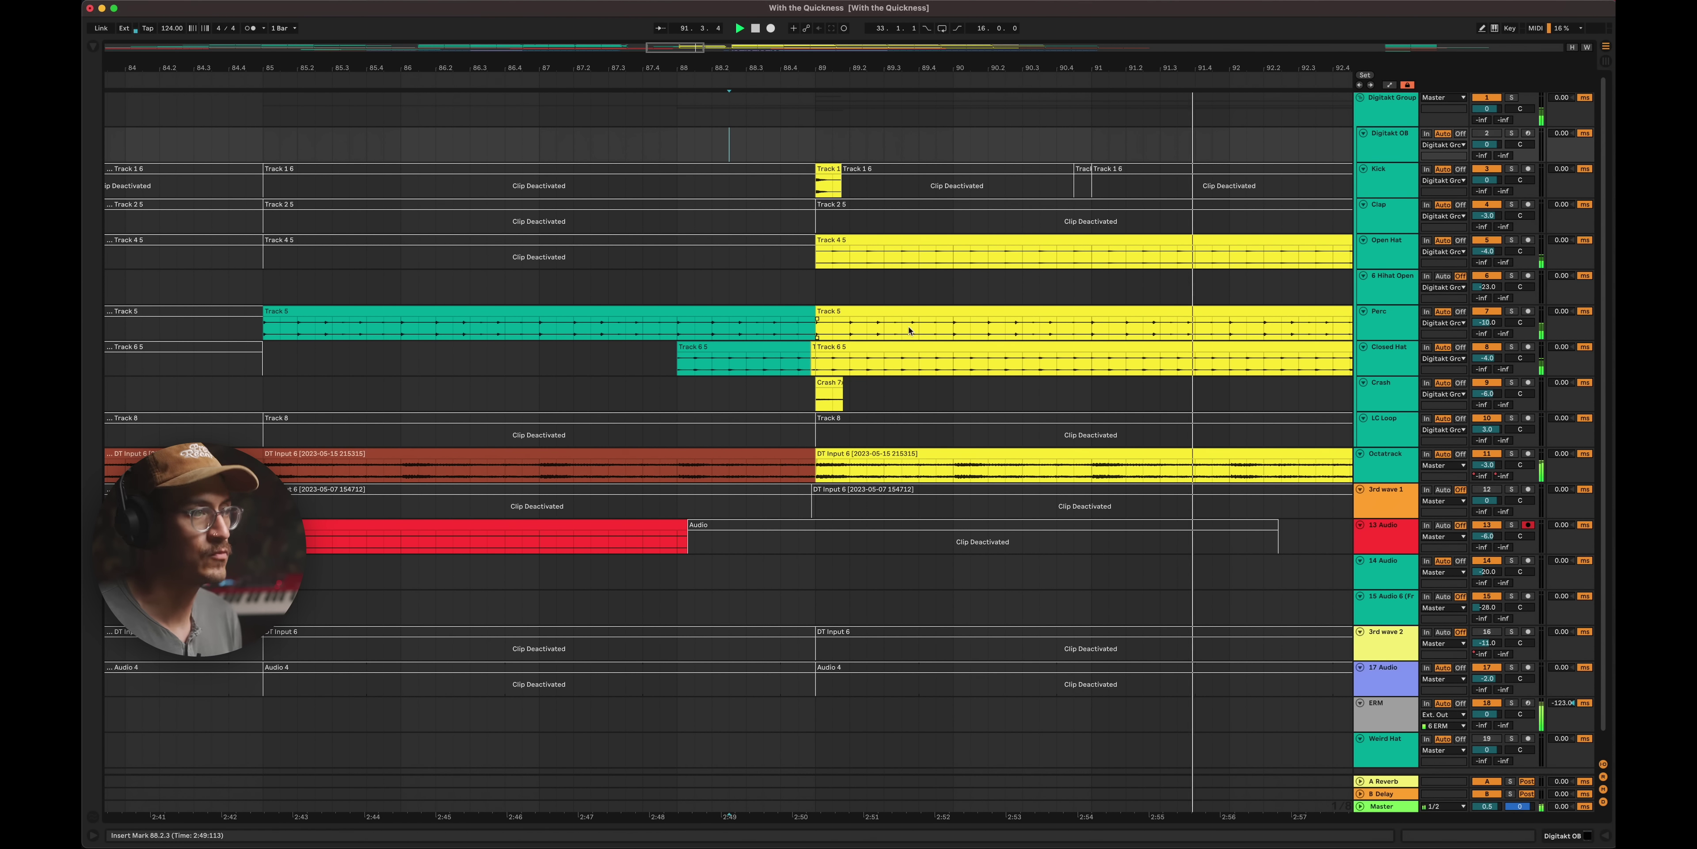
scroll(1066, 313, "right", 9)
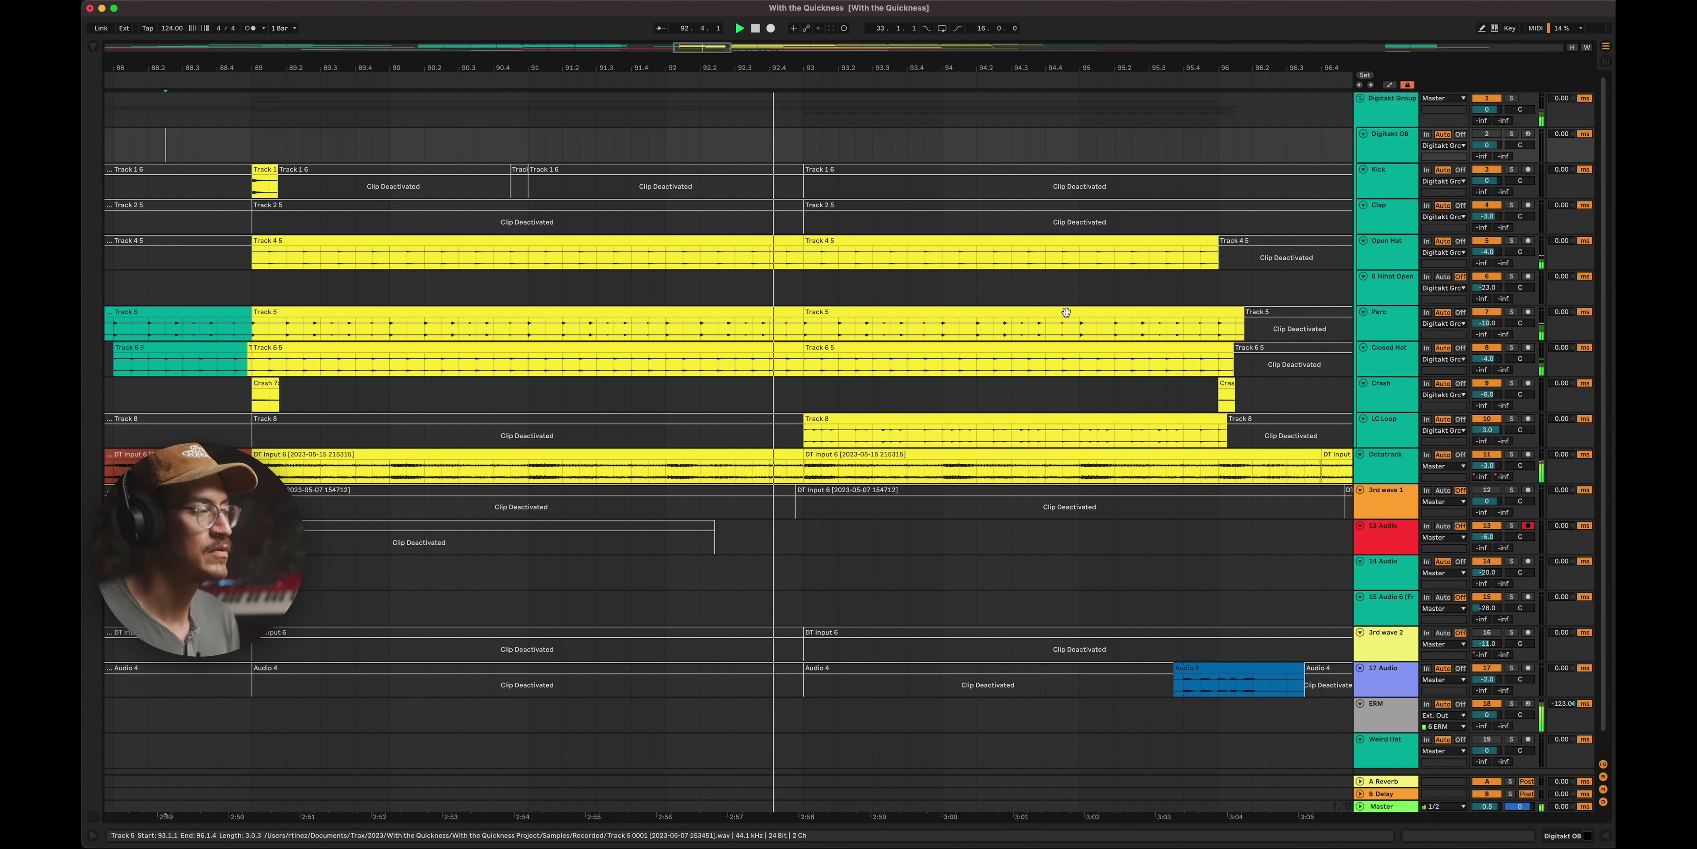
scroll(1066, 312, "right", 5)
scroll(951, 306, "right", 2)
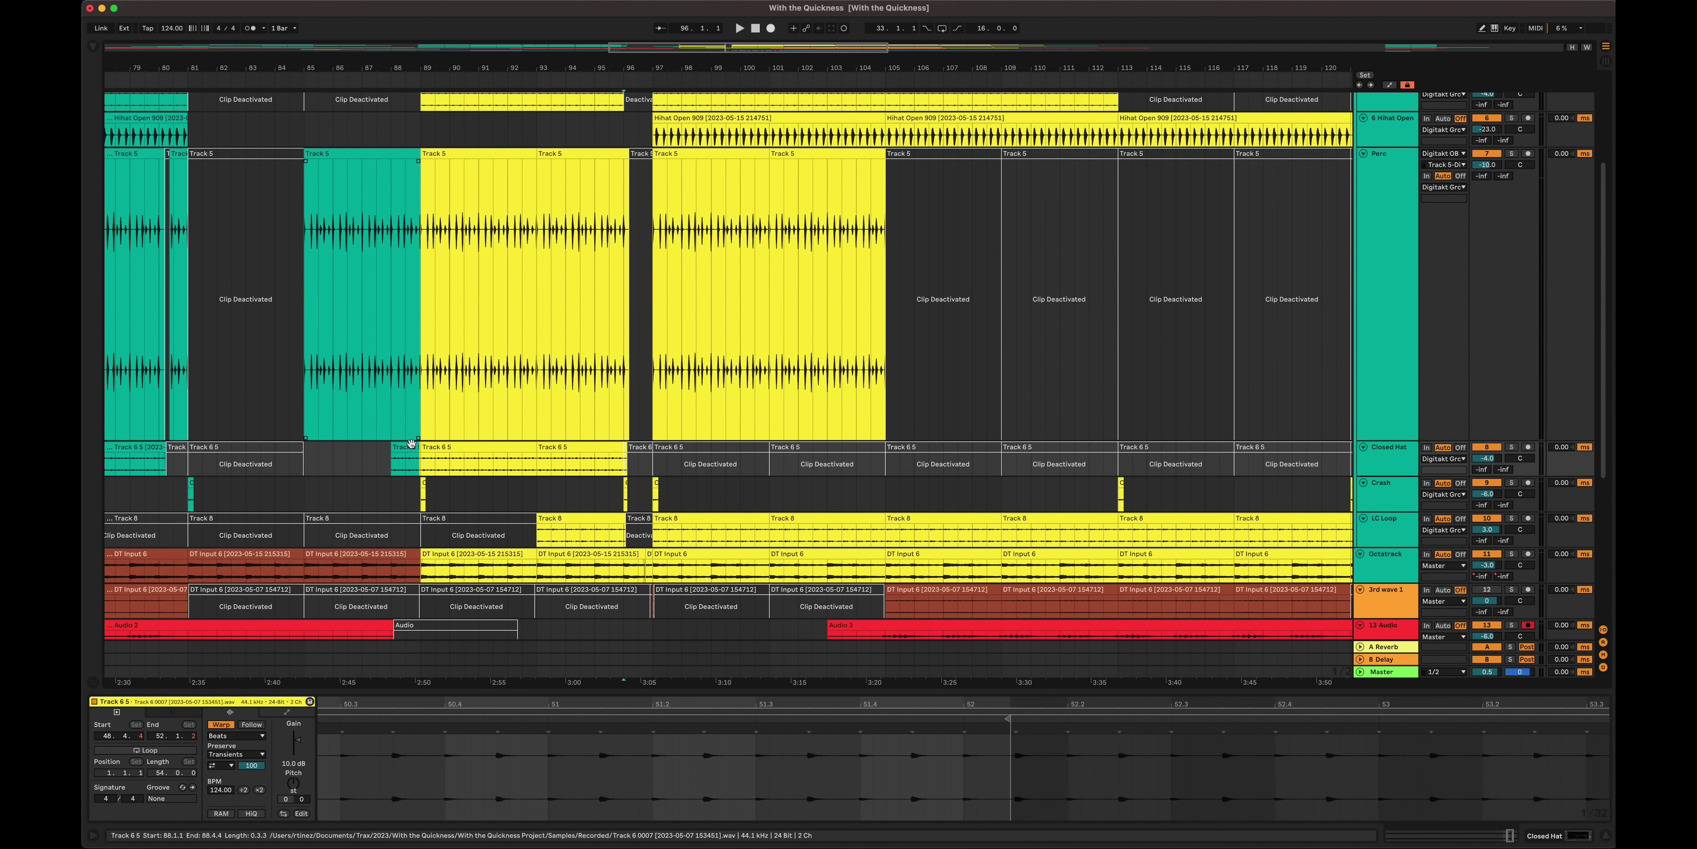
- Copy the short reversed Closed Hat clip before bar 89 and place the copy at 96.4.4, ending on bar 97
left_click_drag(407, 469, 435, 467)
key("z")
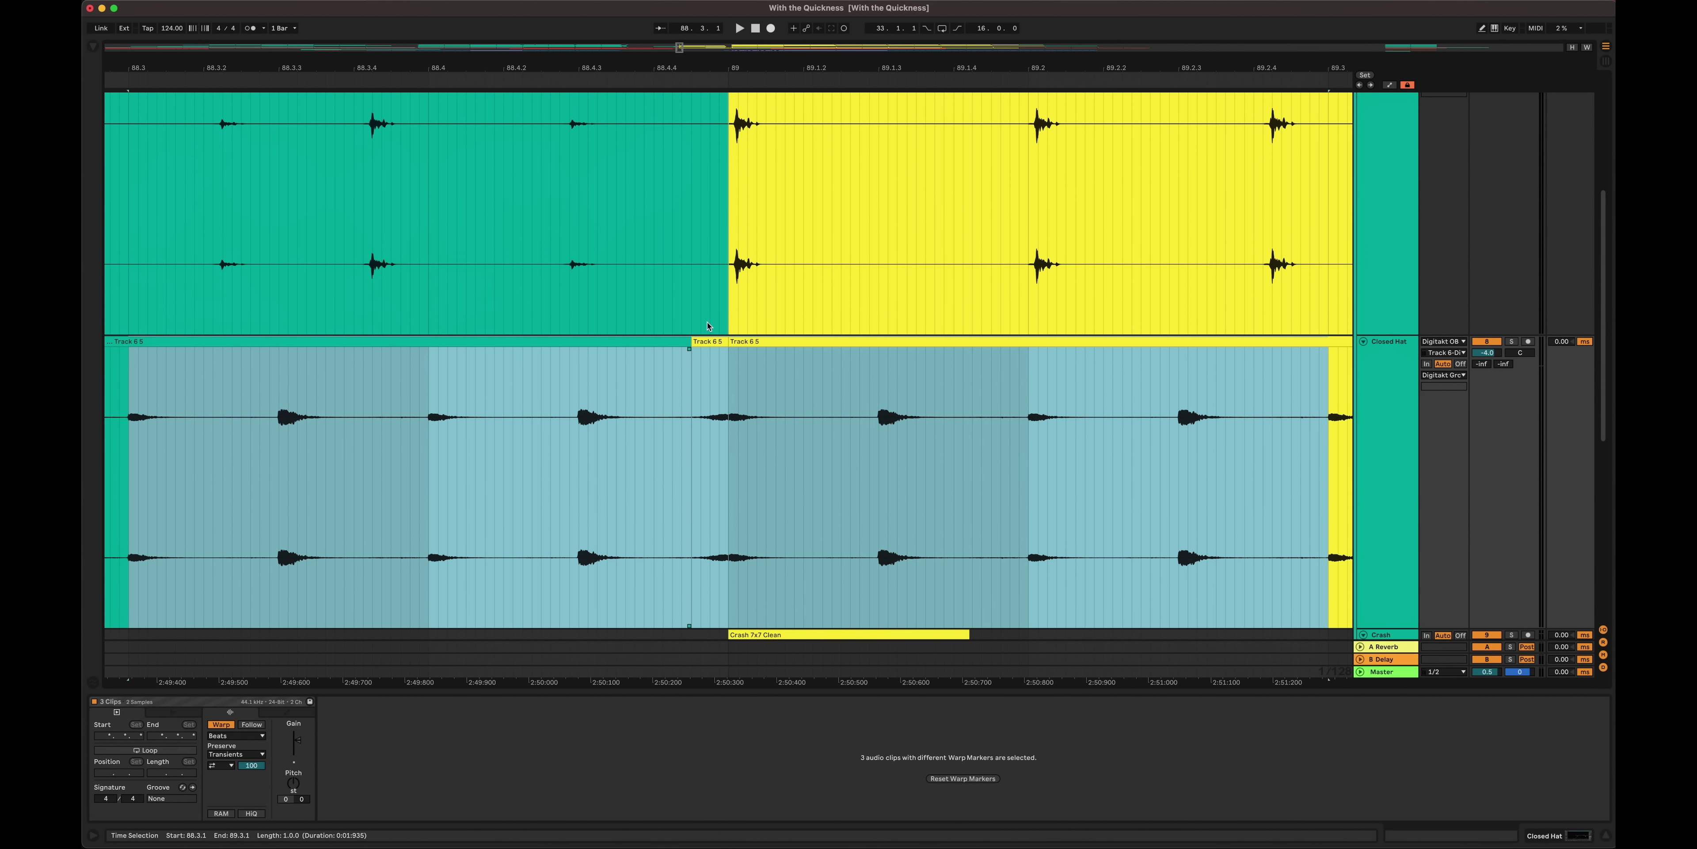
left_click(740, 388)
left_click(713, 341)
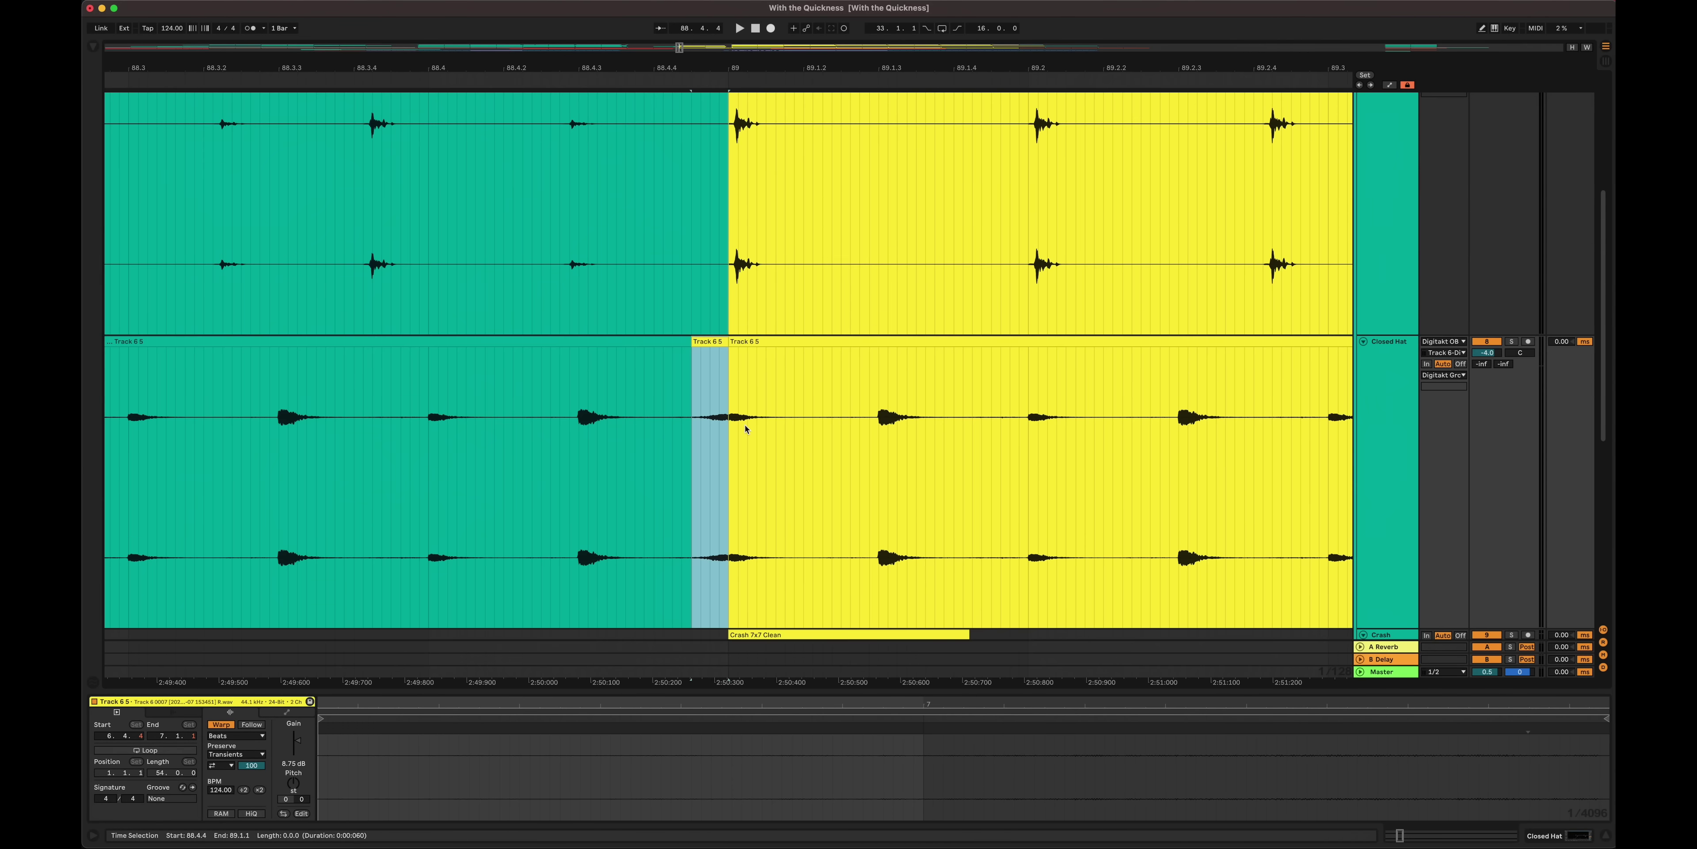
scroll(745, 428, "right", 15)
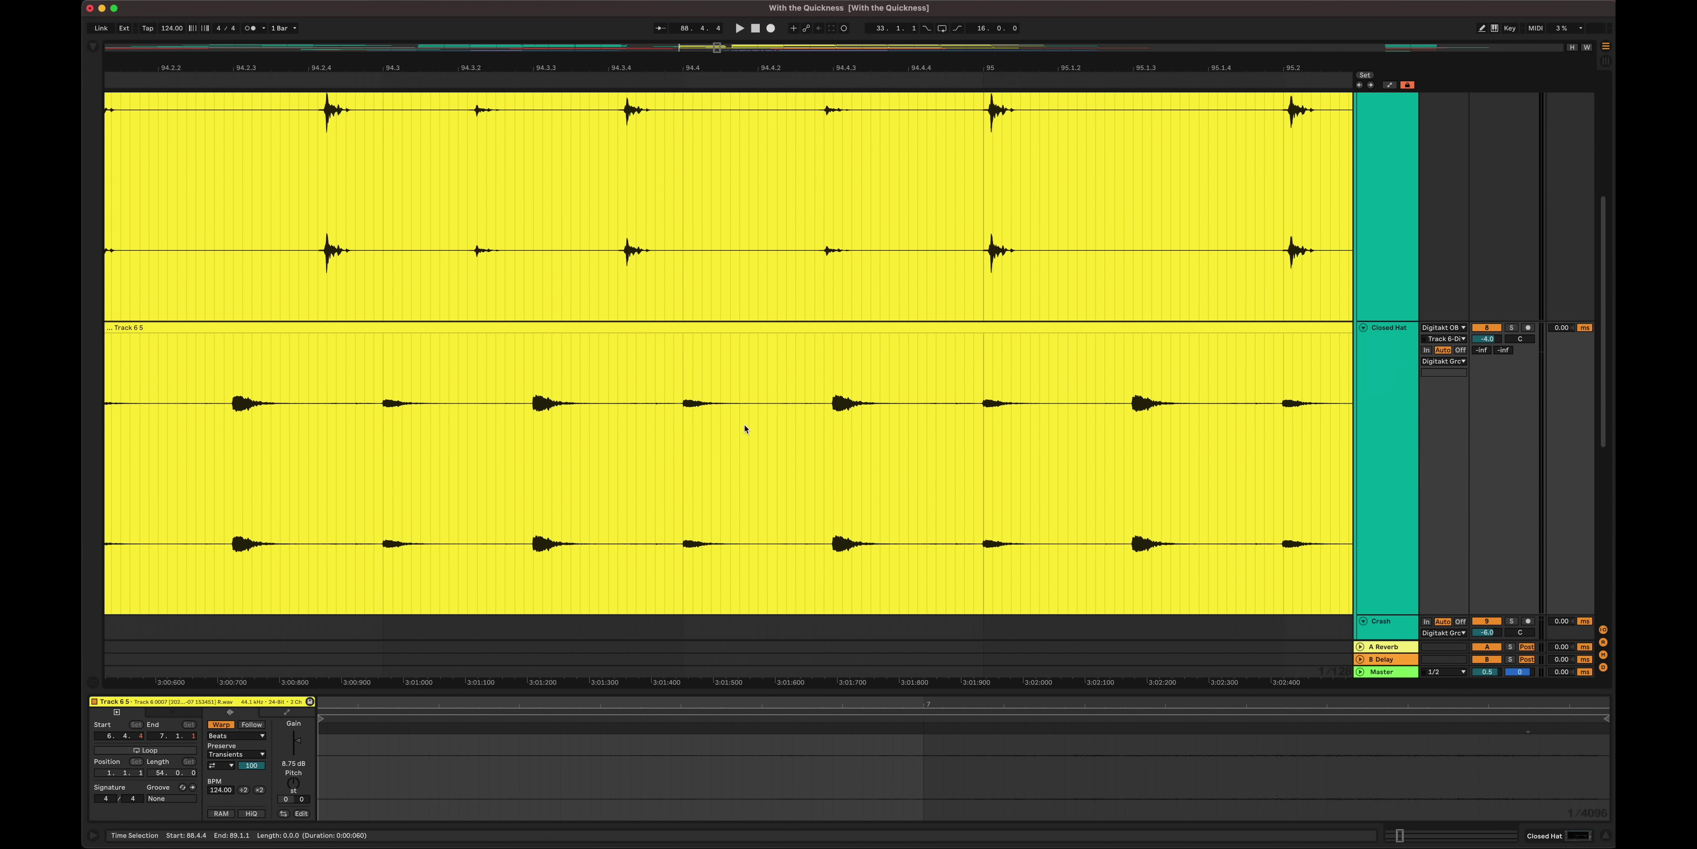
scroll(745, 429, "right", 6)
left_click(587, 391)
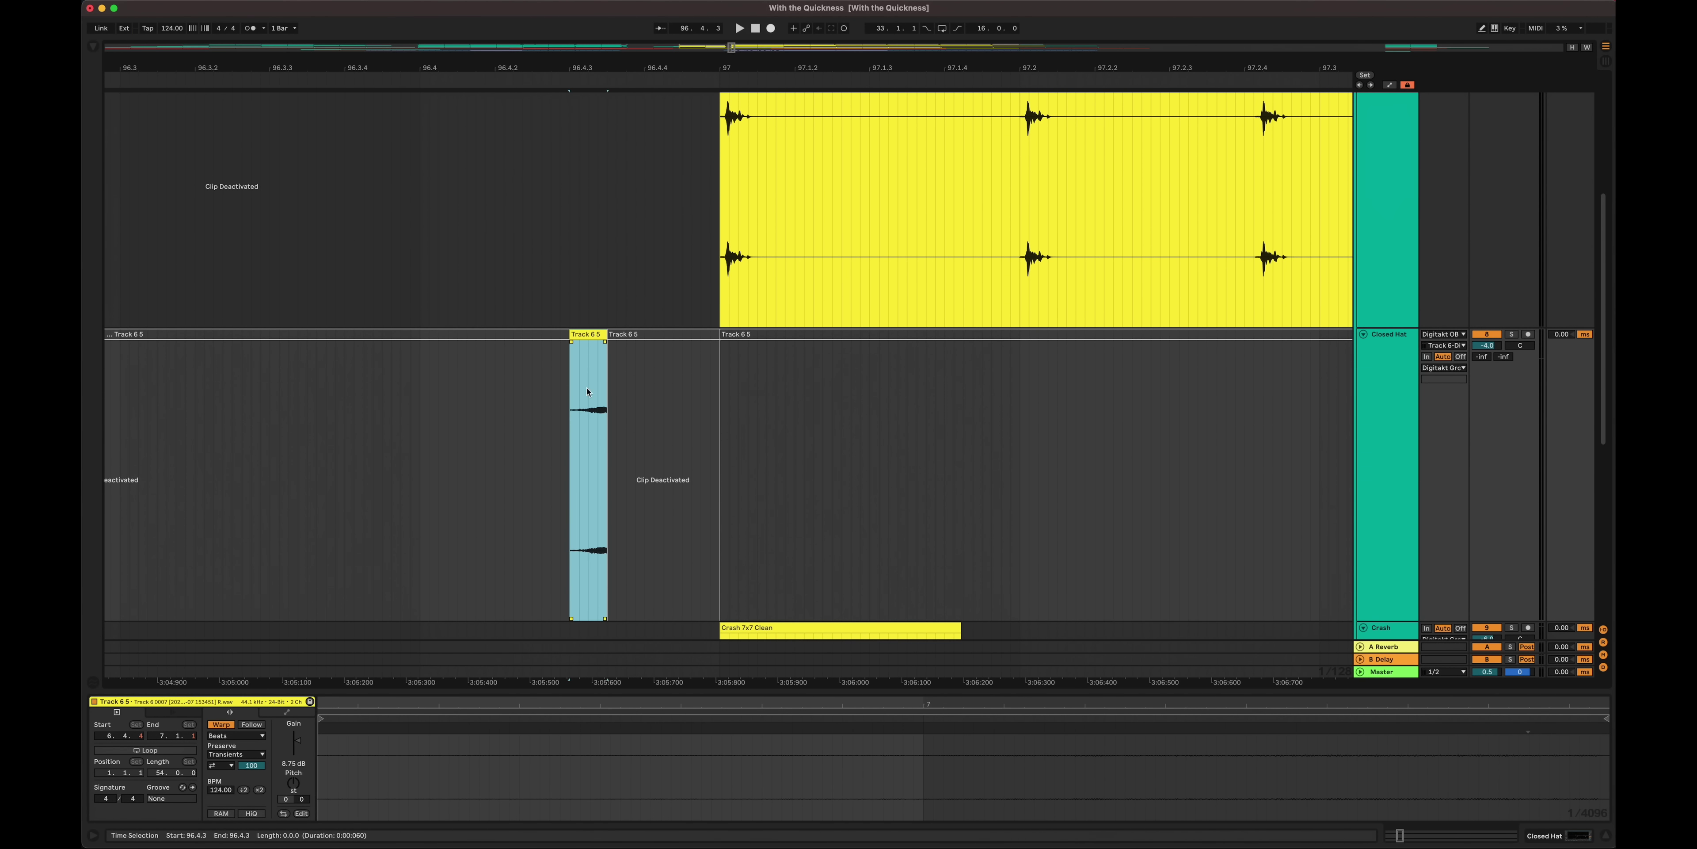
left_click_drag(593, 336, 706, 336)
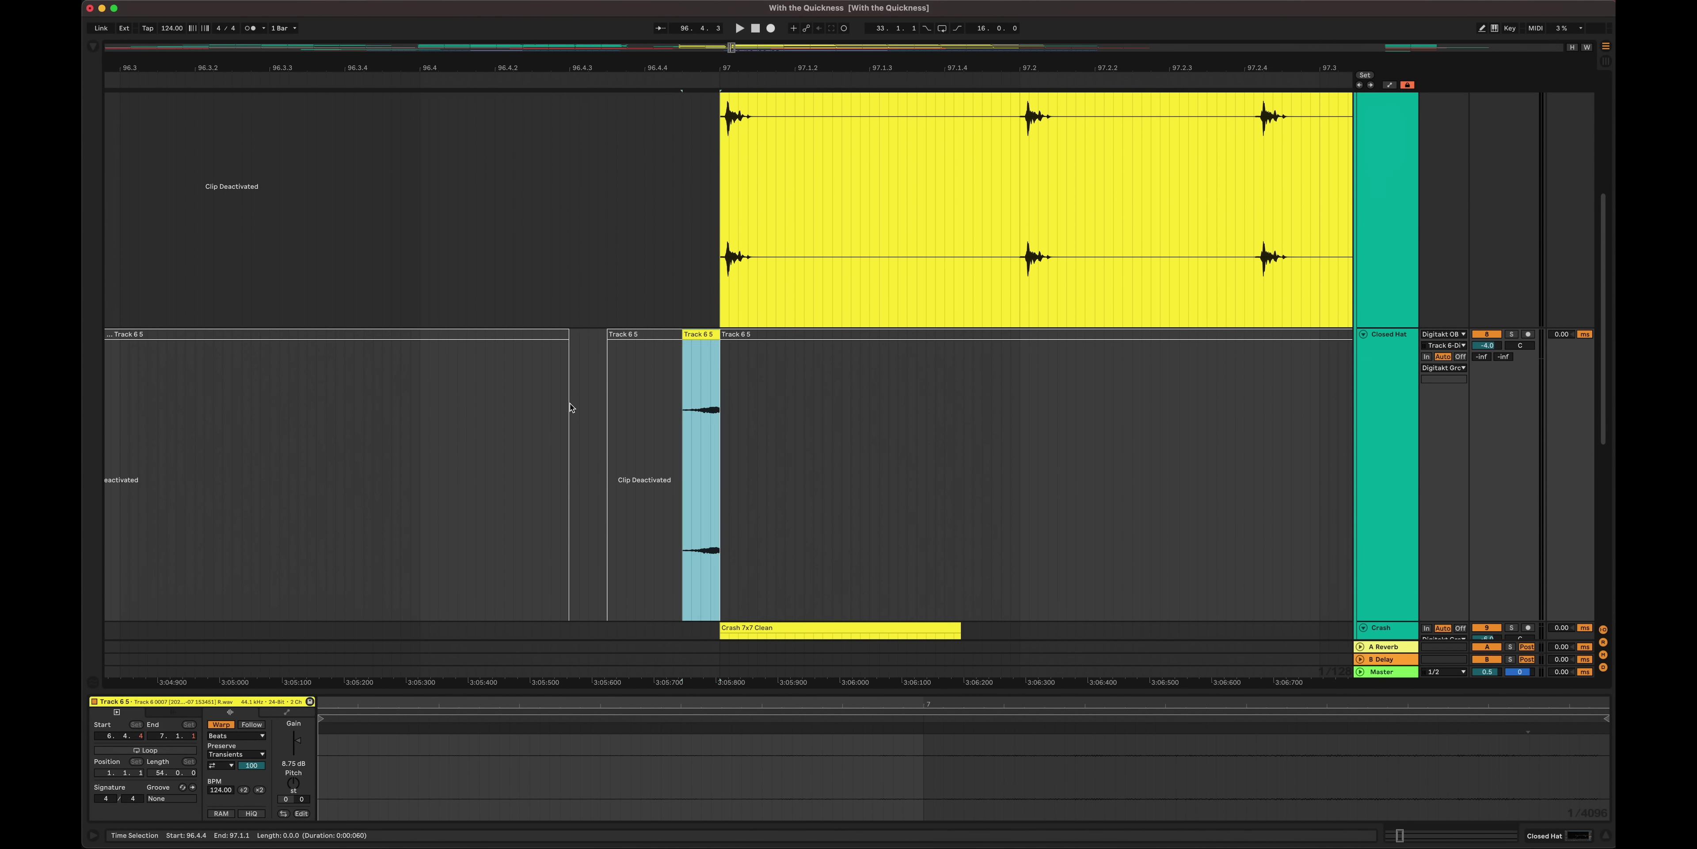
- Audition the transition into bar 97 and check the placement of the reversed Closed Hat clip up close
left_click(405, 463)
key("space")
left_click_drag(622, 69, 671, 68)
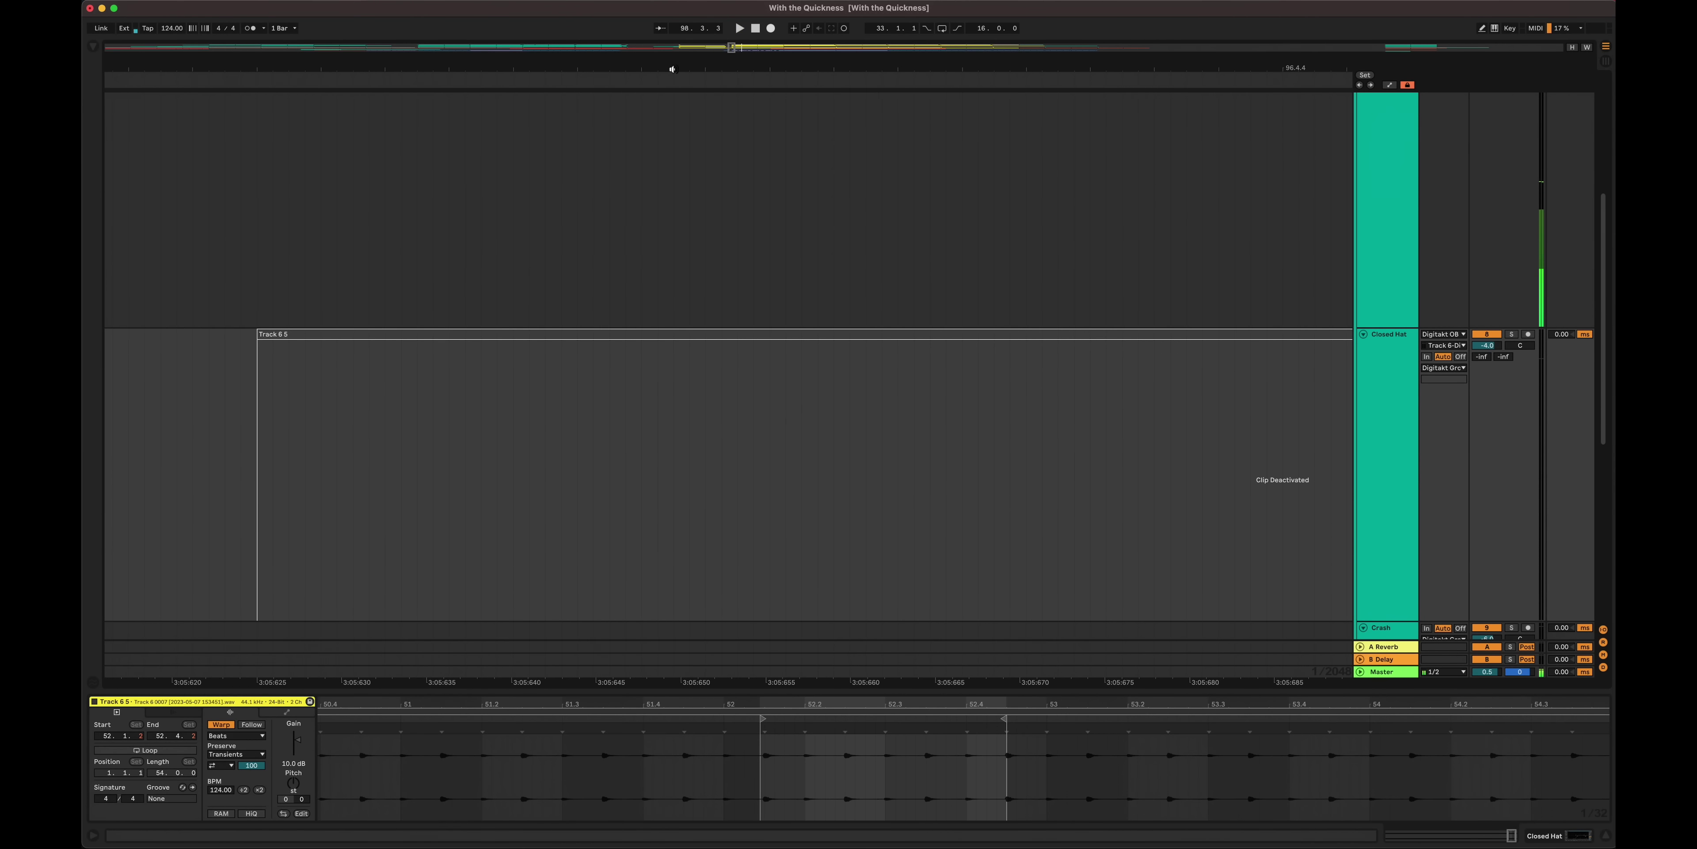
left_click_drag(810, 68, 811, 29)
scroll(889, 330, "right", 3)
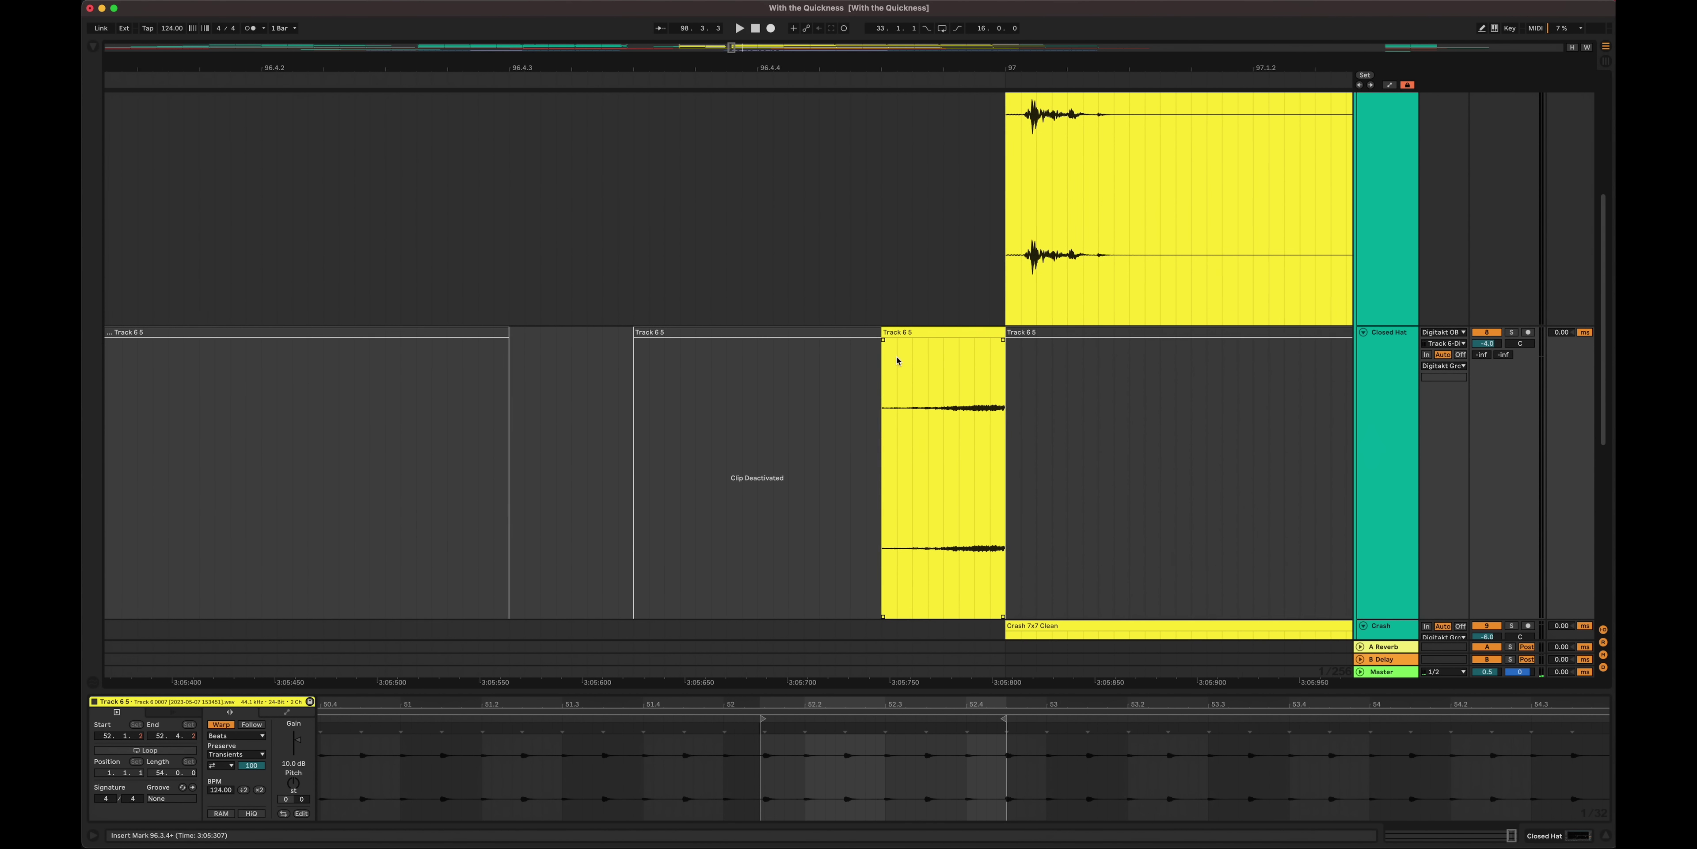
left_click_drag(974, 332, 998, 333)
left_click_drag(804, 70, 804, 29)
left_click(708, 177)
key("space")
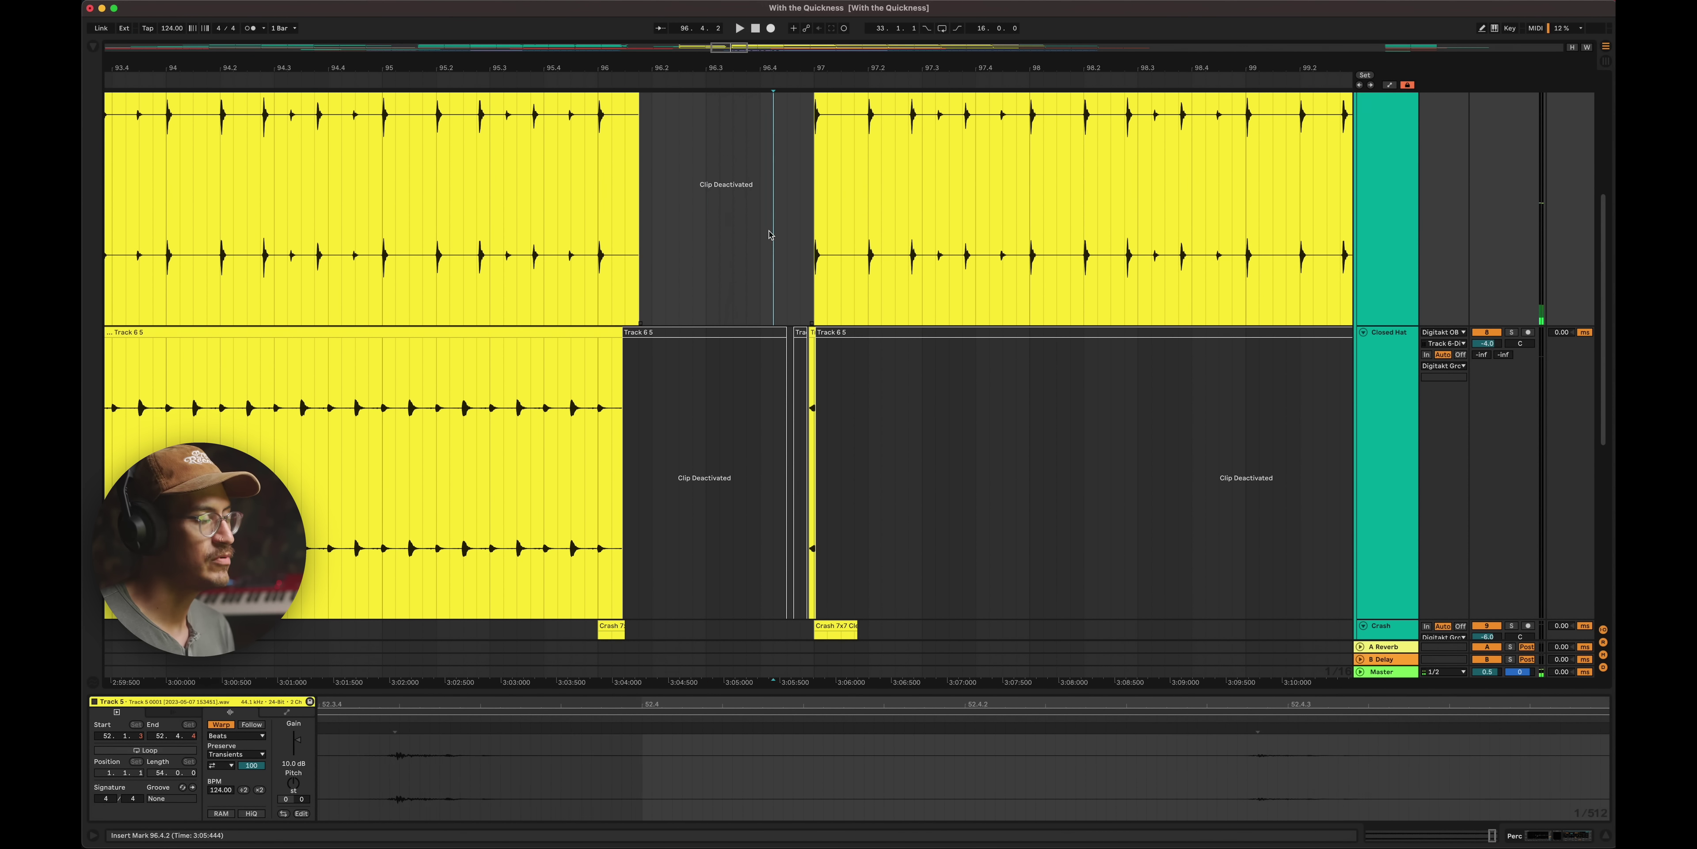
- Split the Perc clip at 97.1.2 and nudge its first hit slightly earlier so it starts just before bar 97
left_click_drag(770, 232, 863, 262)
key("z")
left_click(987, 235)
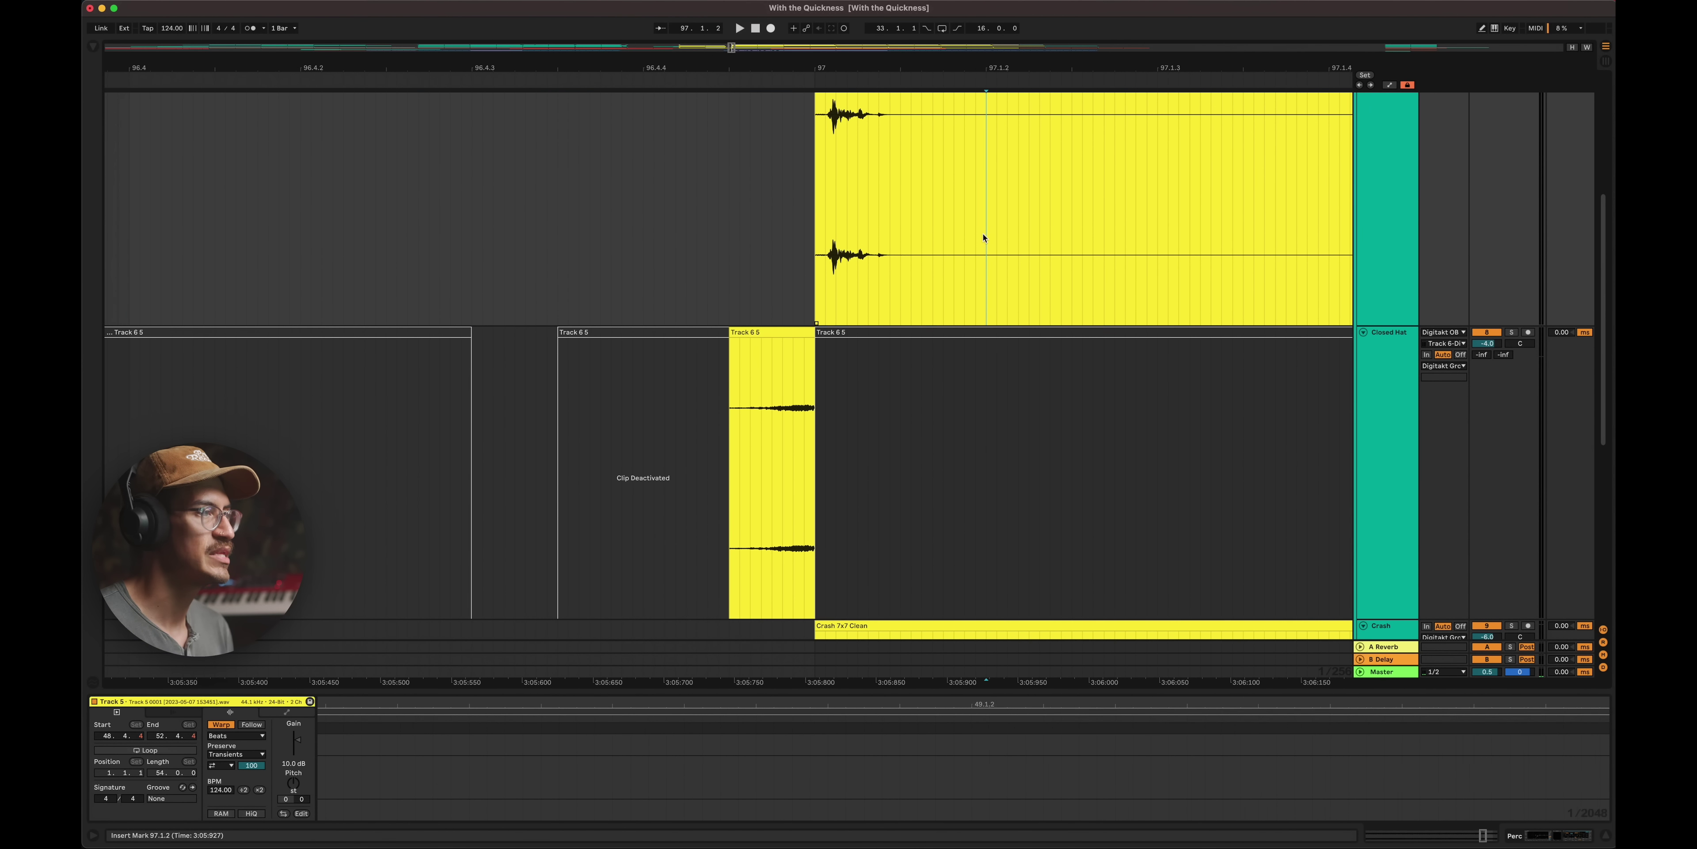
scroll(974, 190, "up", 3)
left_click(969, 171)
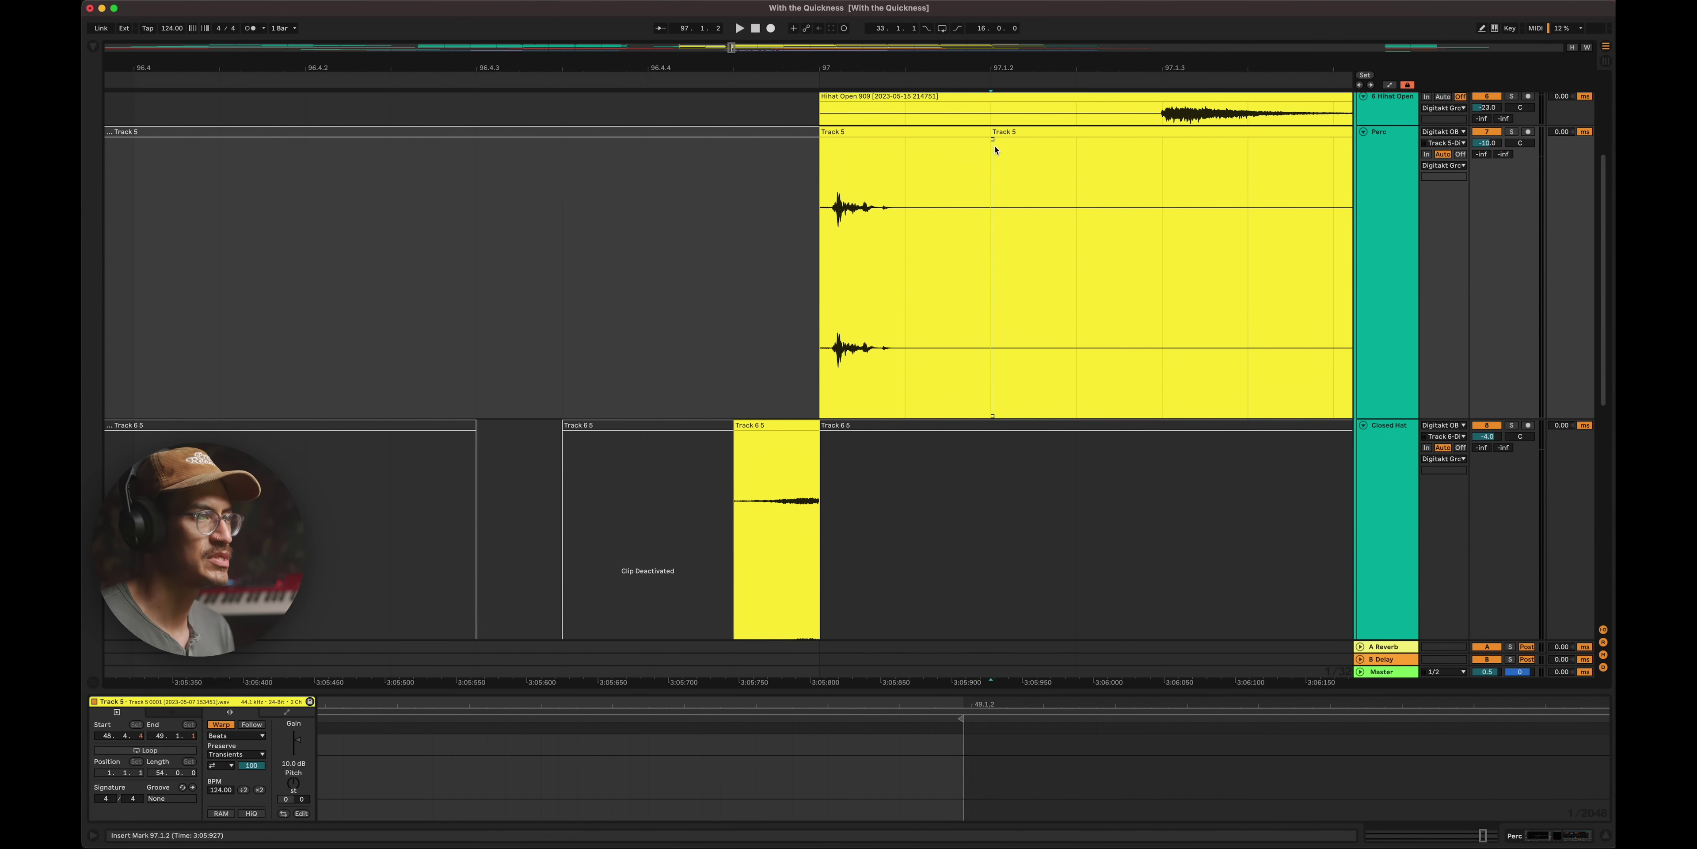
left_click_drag(967, 132, 950, 159)
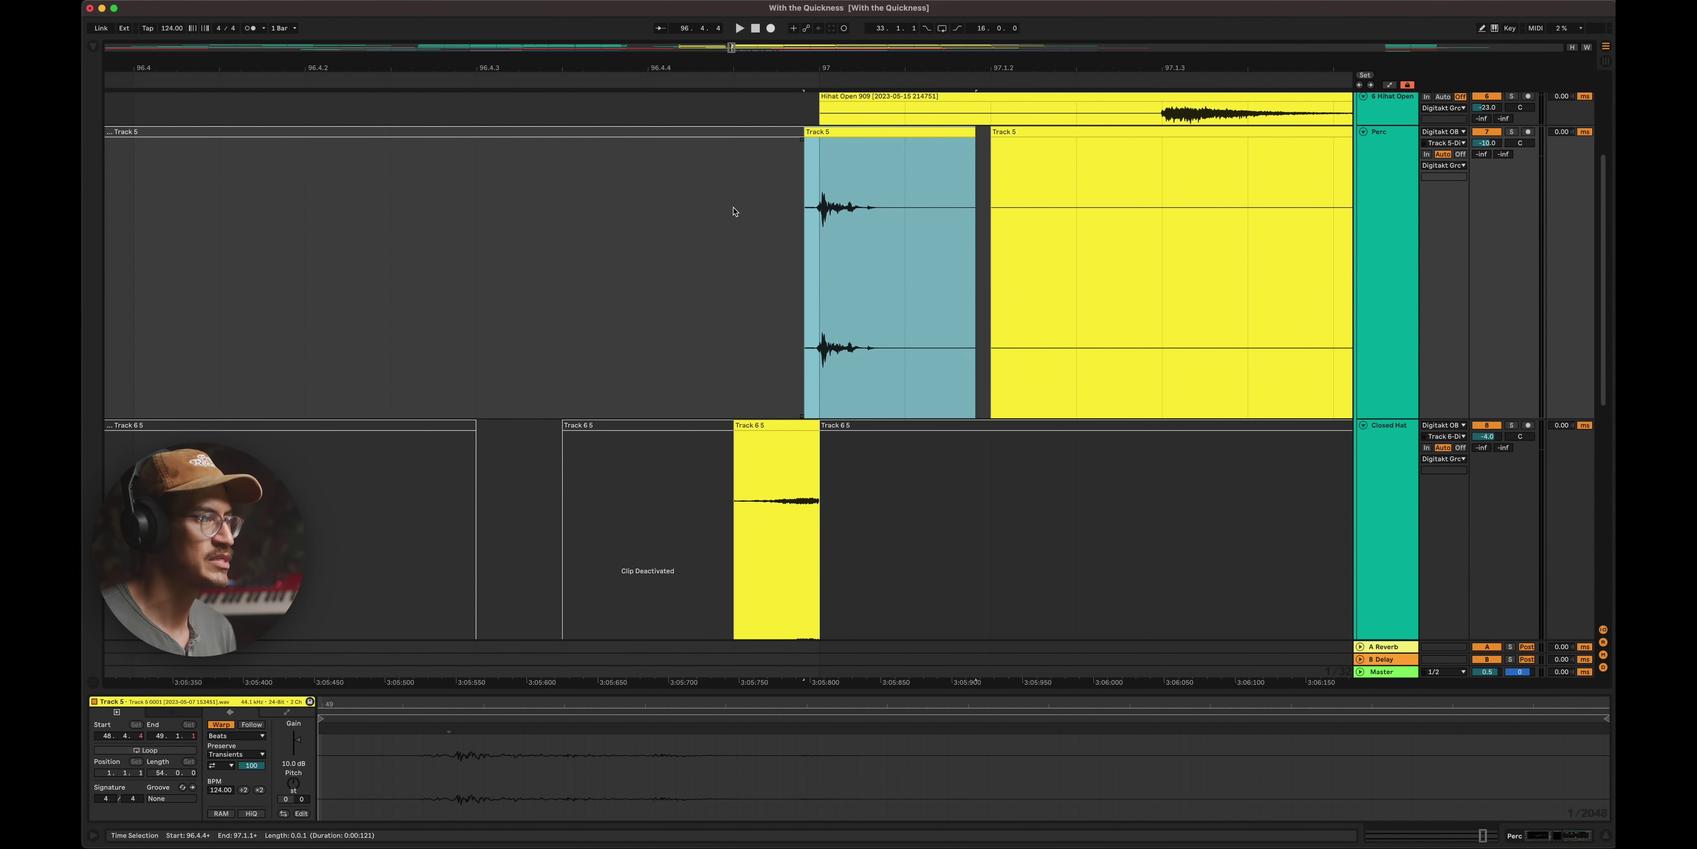
- Audition the shifted Perc hit from 96.4.3, and play the transition again from 96.3.1 into bar 98
left_click(517, 239)
key("space")
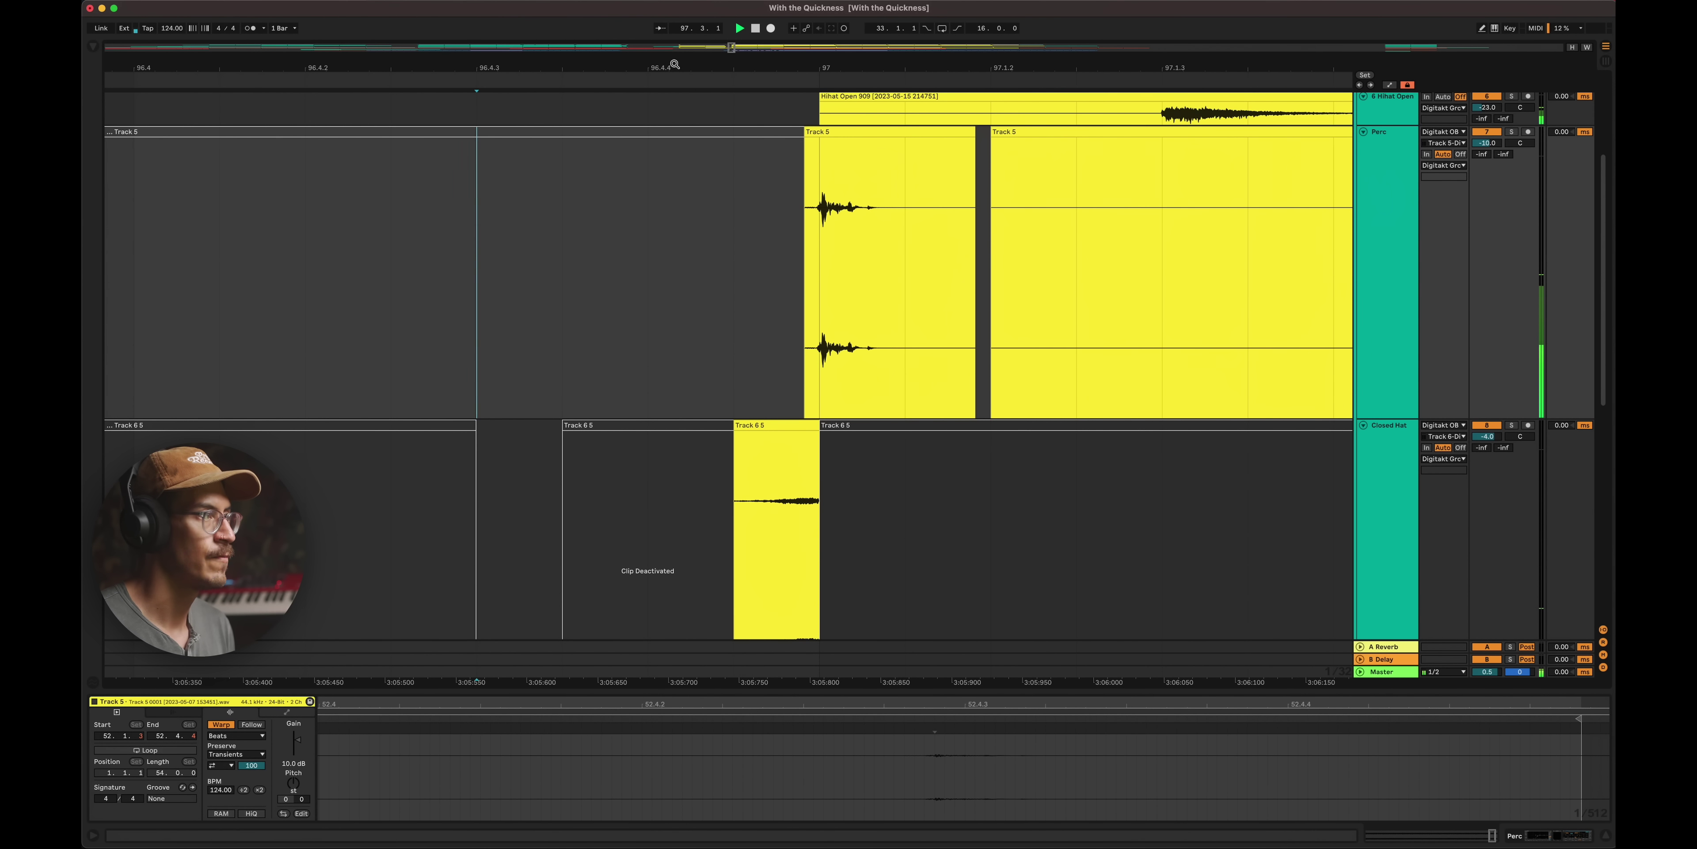
key("space")
left_click_drag(675, 64, 674, 20)
left_click(591, 221)
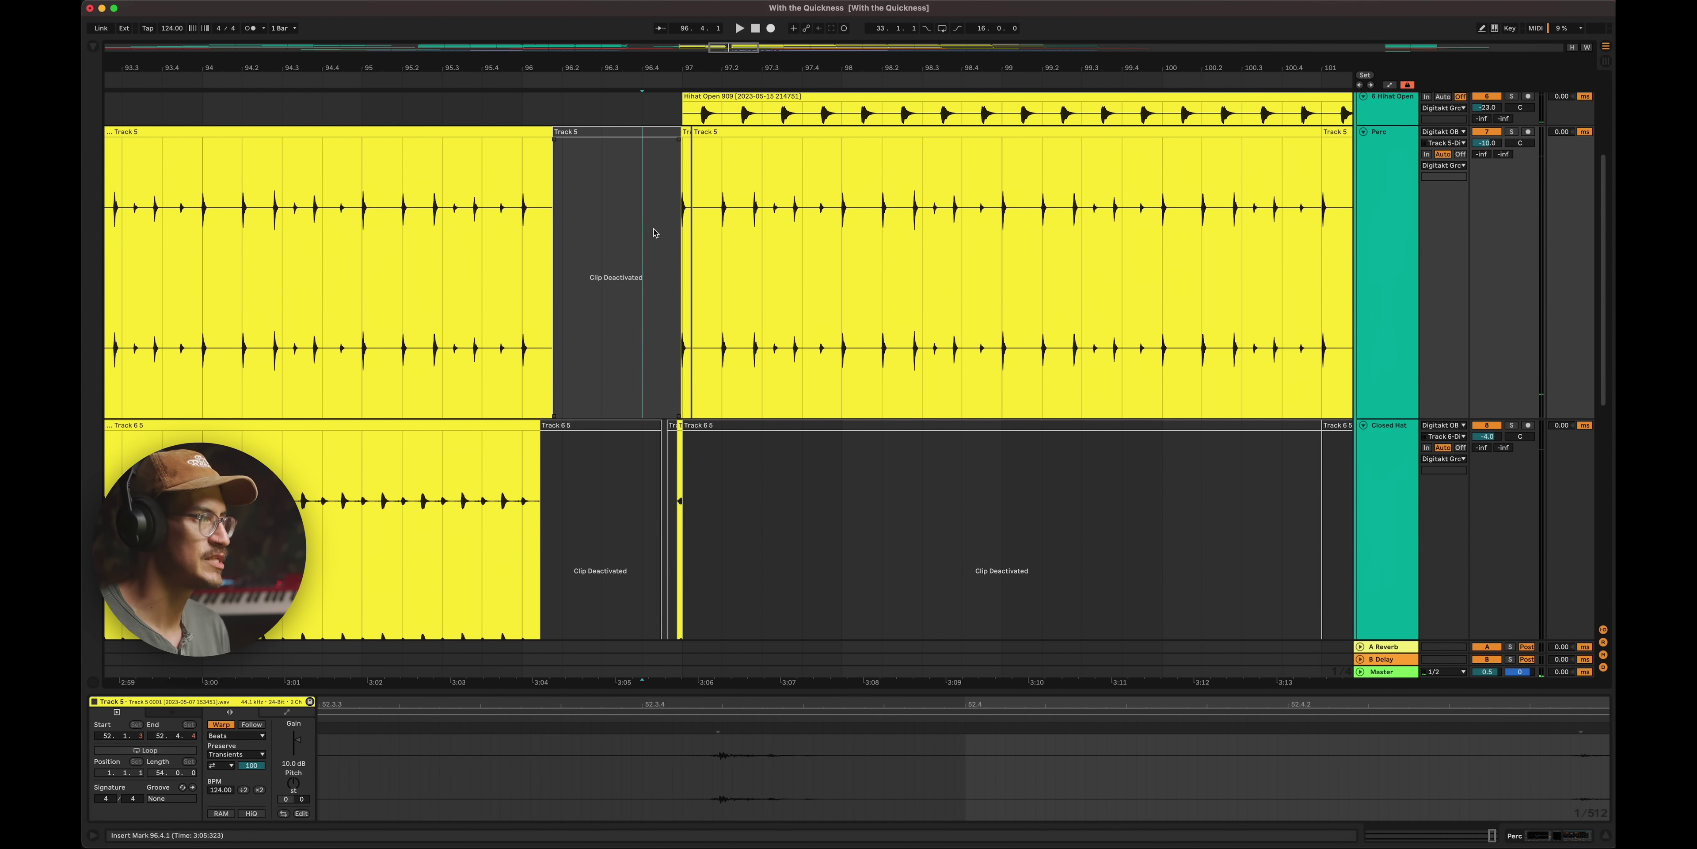
left_click(597, 235)
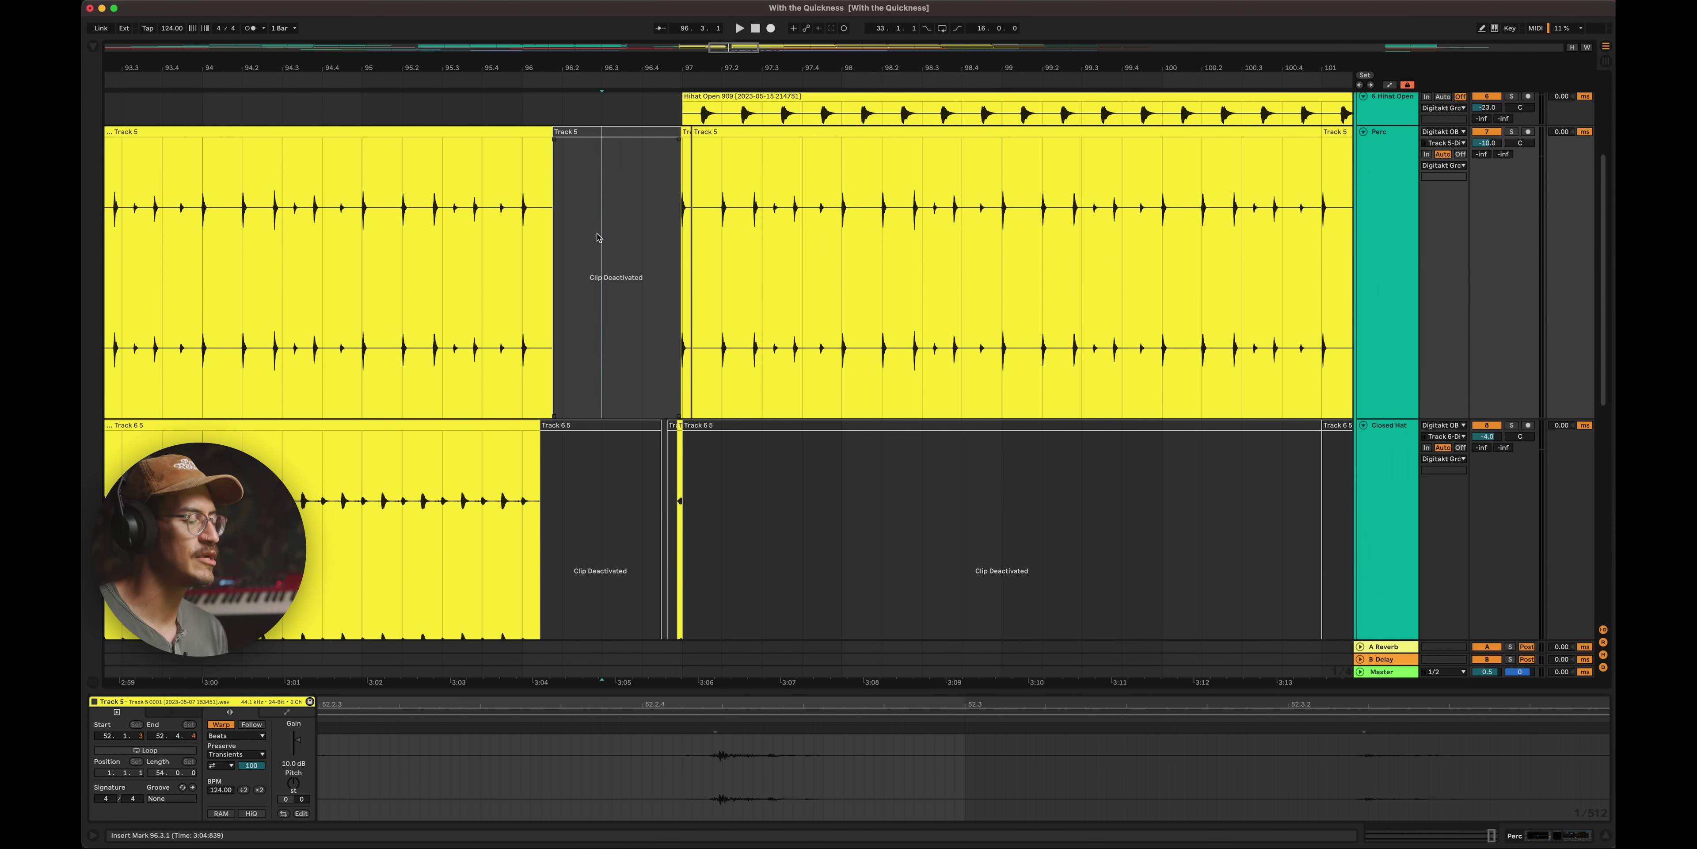
key("space")
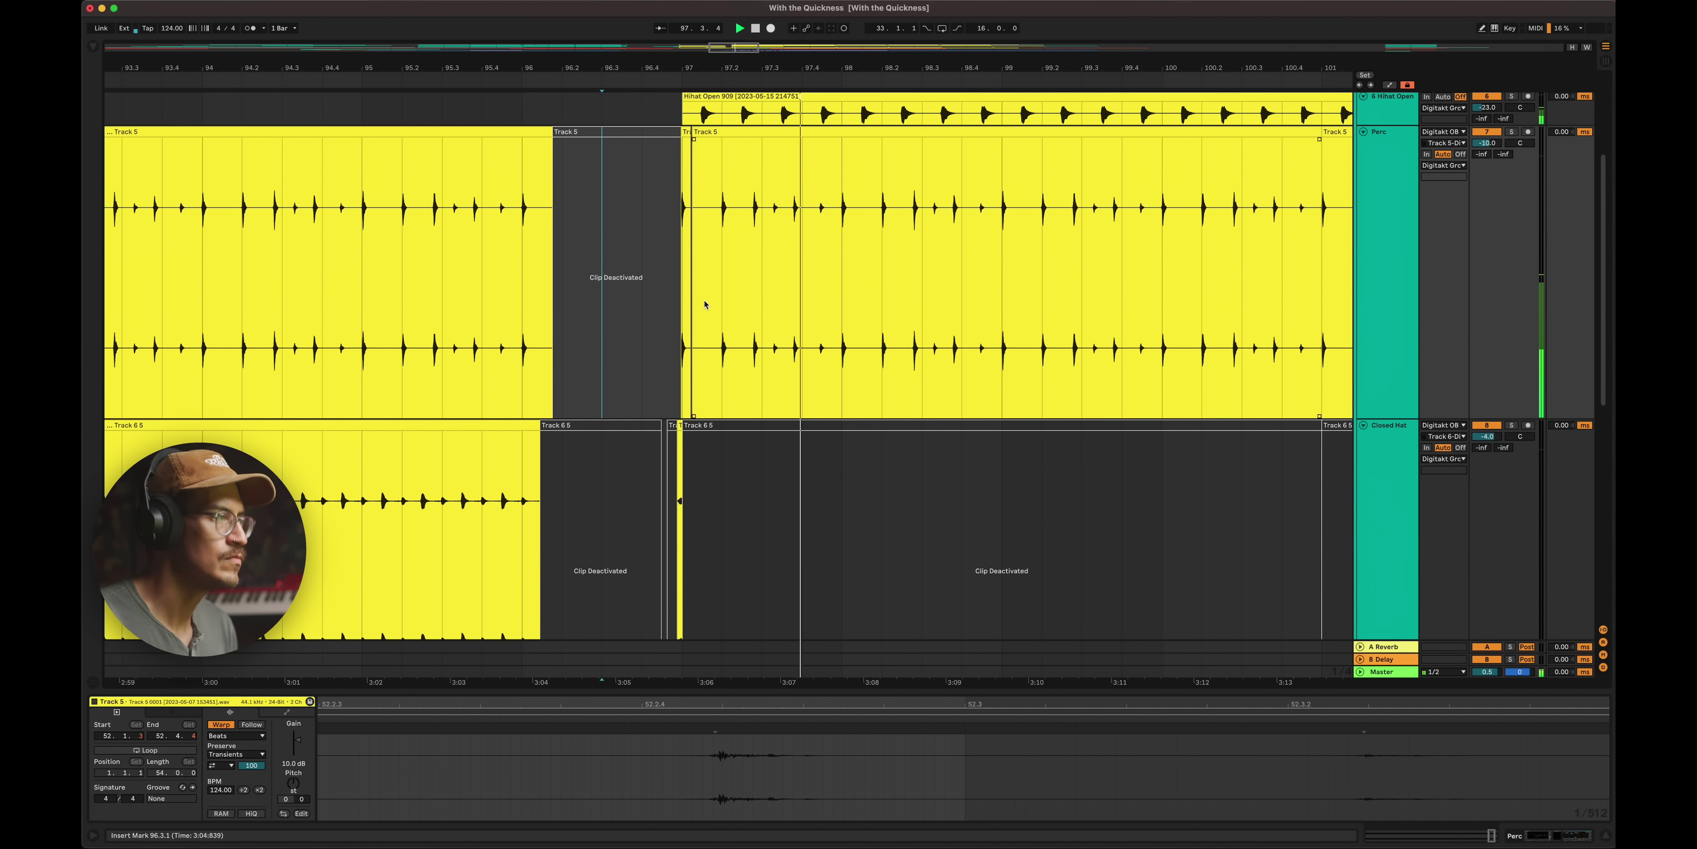
scroll(705, 305, "up", 5)
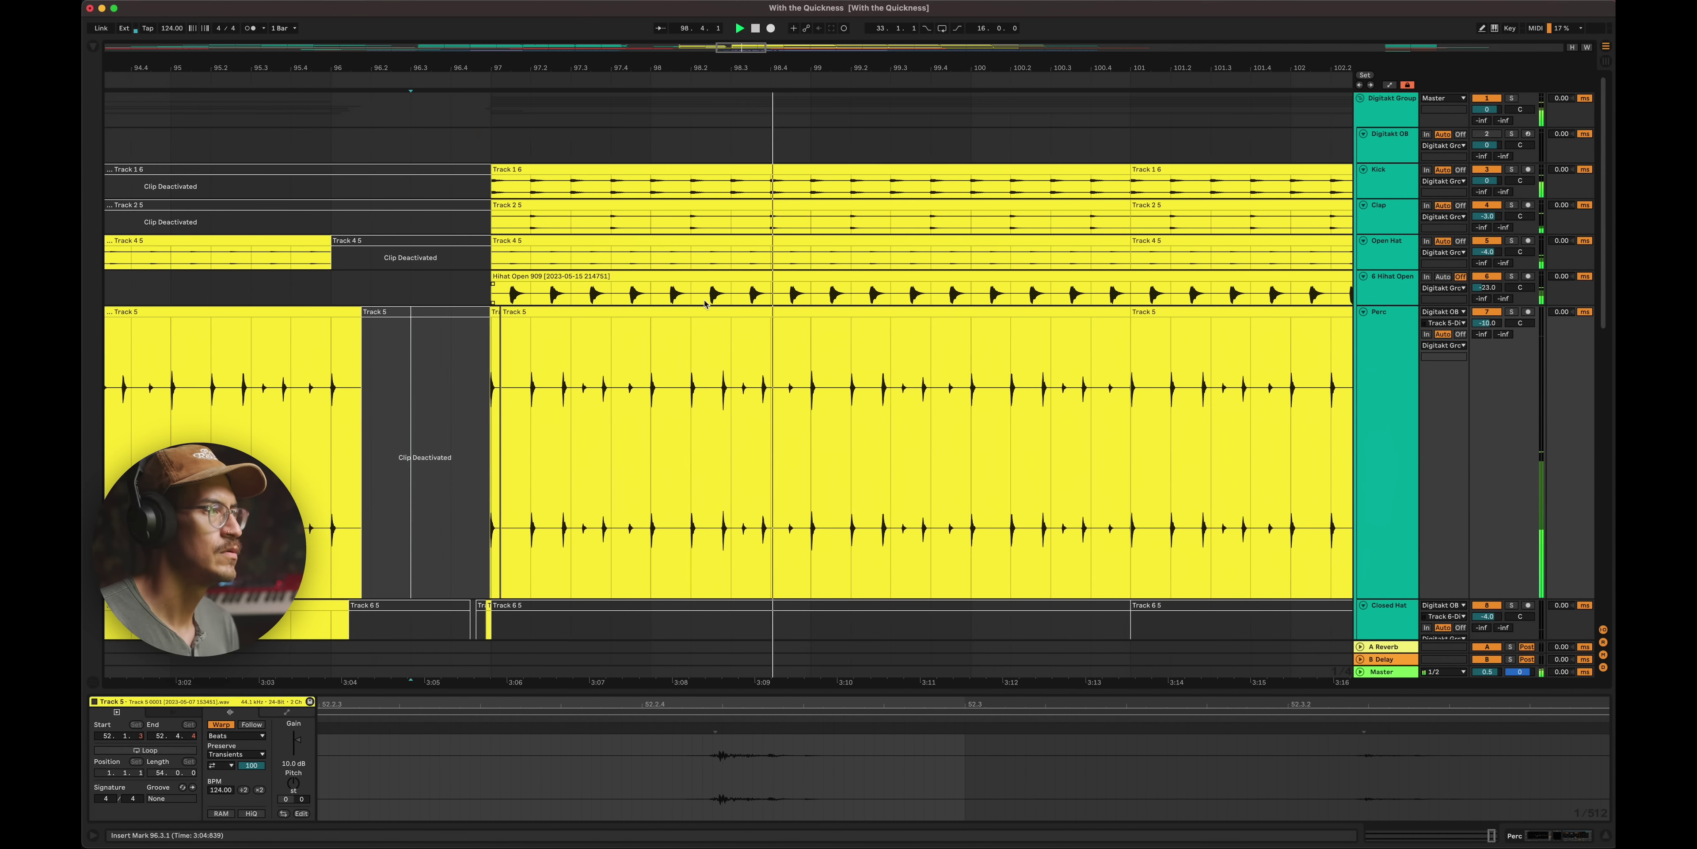
key("space")
- Try to split the Kick clip at 98.4.3 and duplicate the segment from bar 97 up to that point
left_click_drag(756, 141, 802, 183)
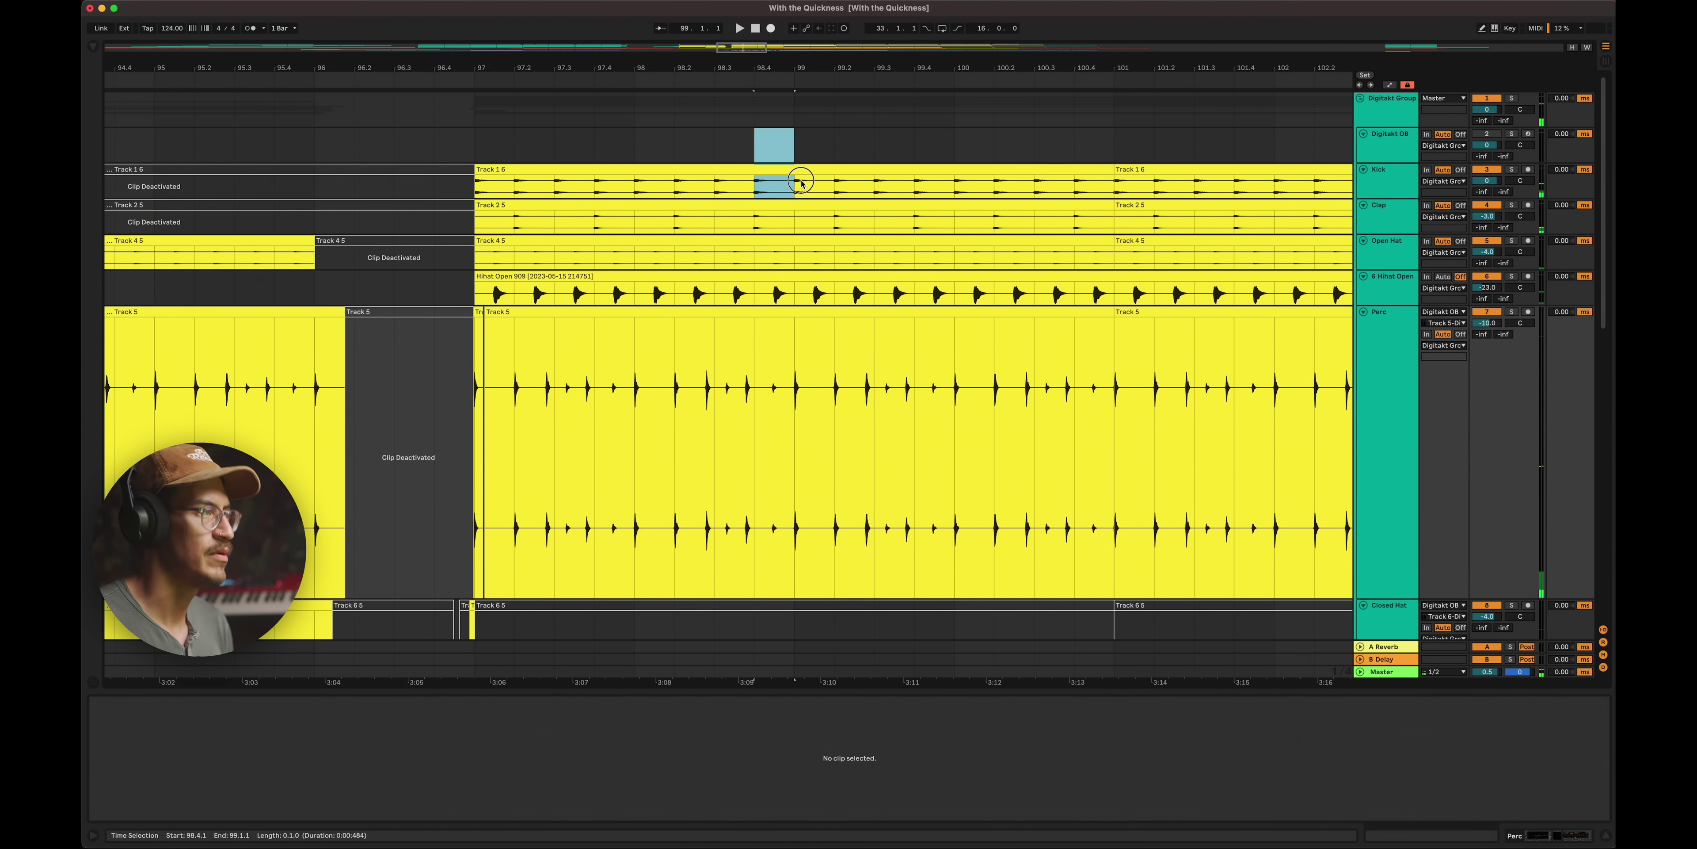
key("z")
left_click(694, 432)
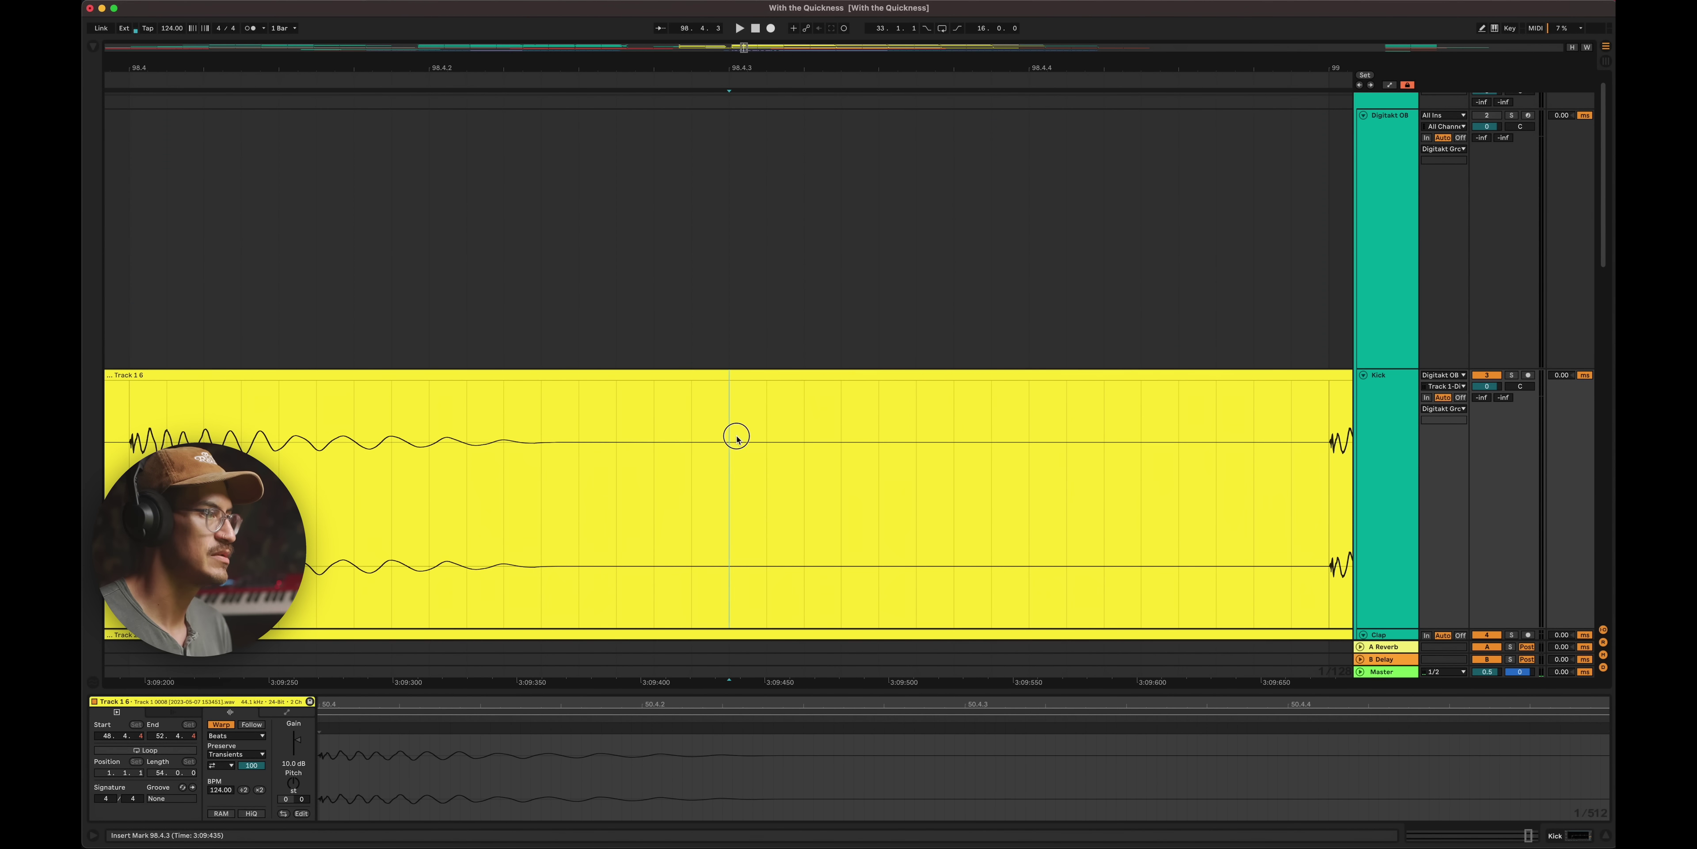
key("super+e")
left_click(632, 375)
key("super+d")
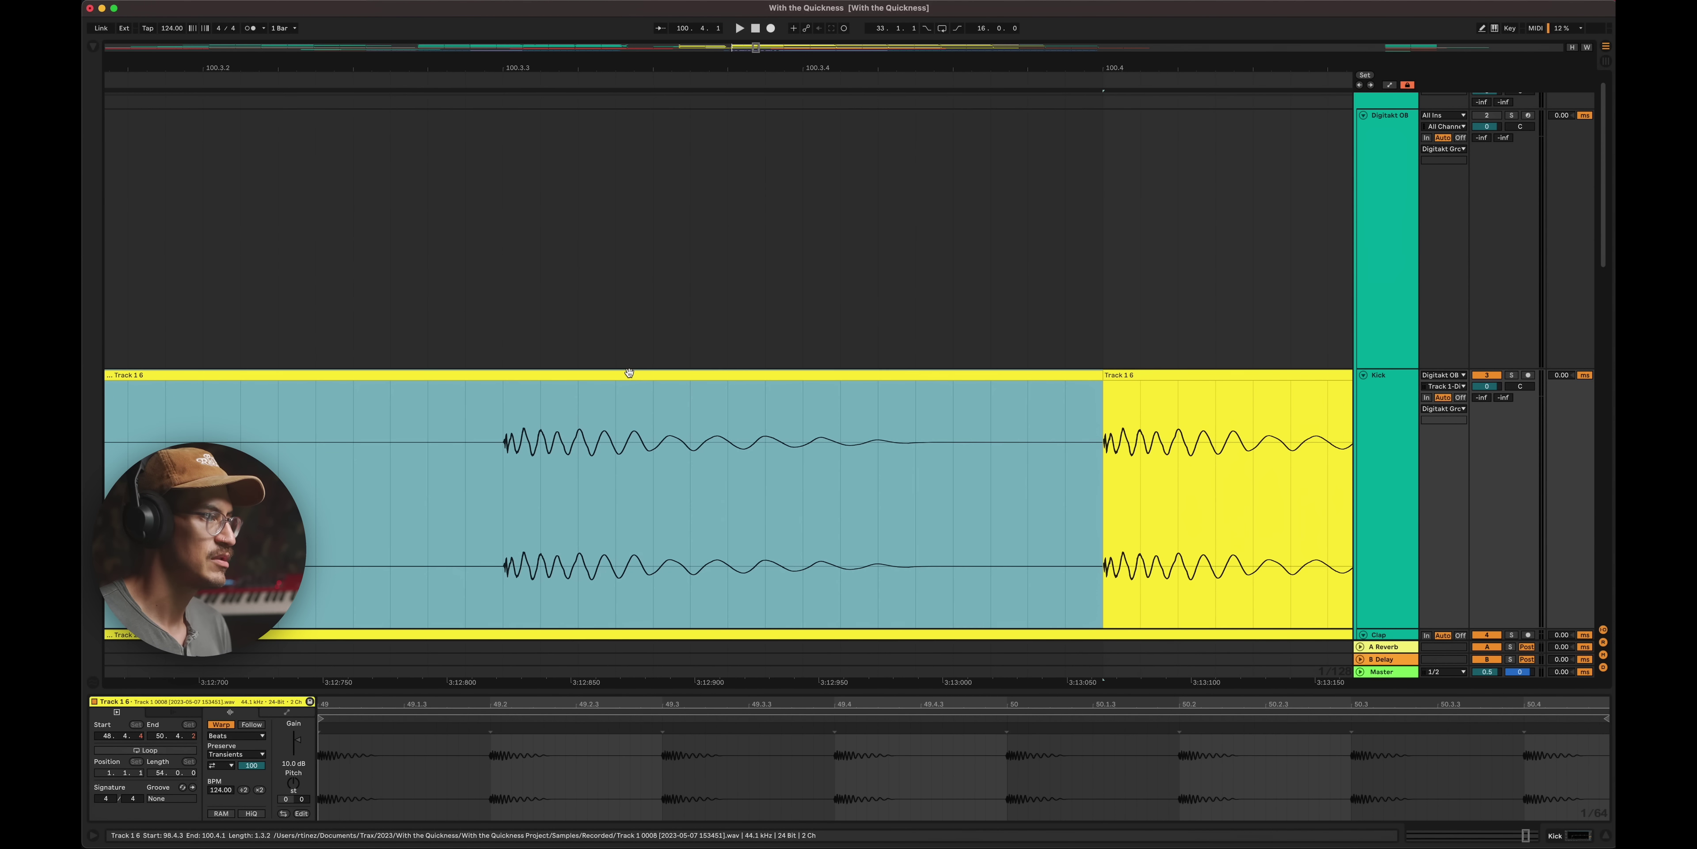
key("z")
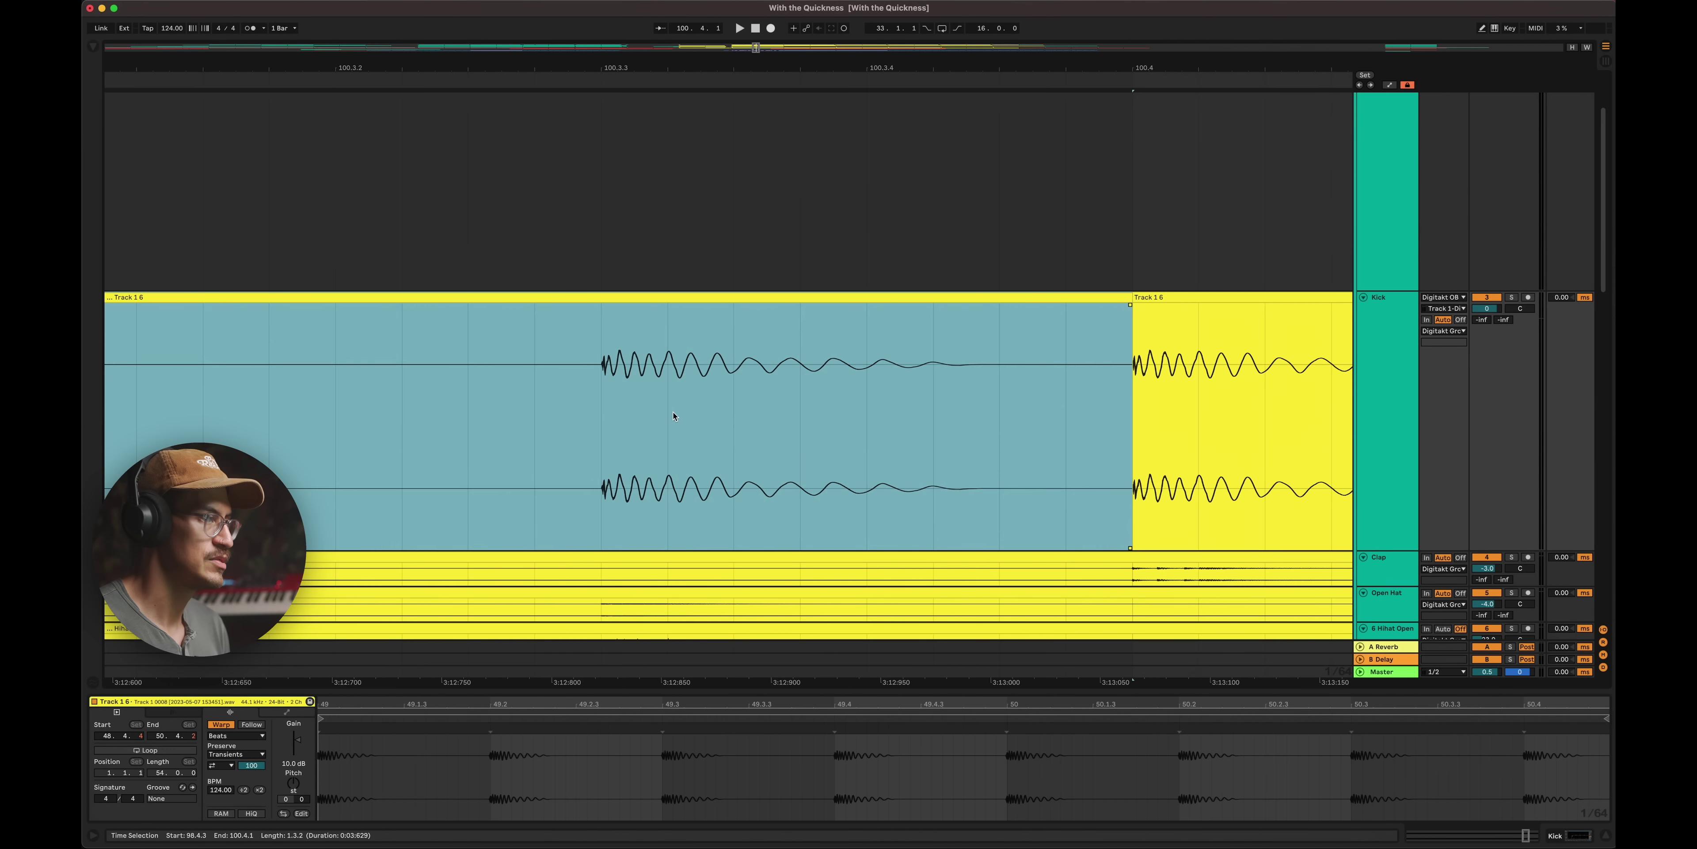
- Audition the duplicated Kick segment around bar 100 and on into bar 101
scroll(786, 407, "right", 5)
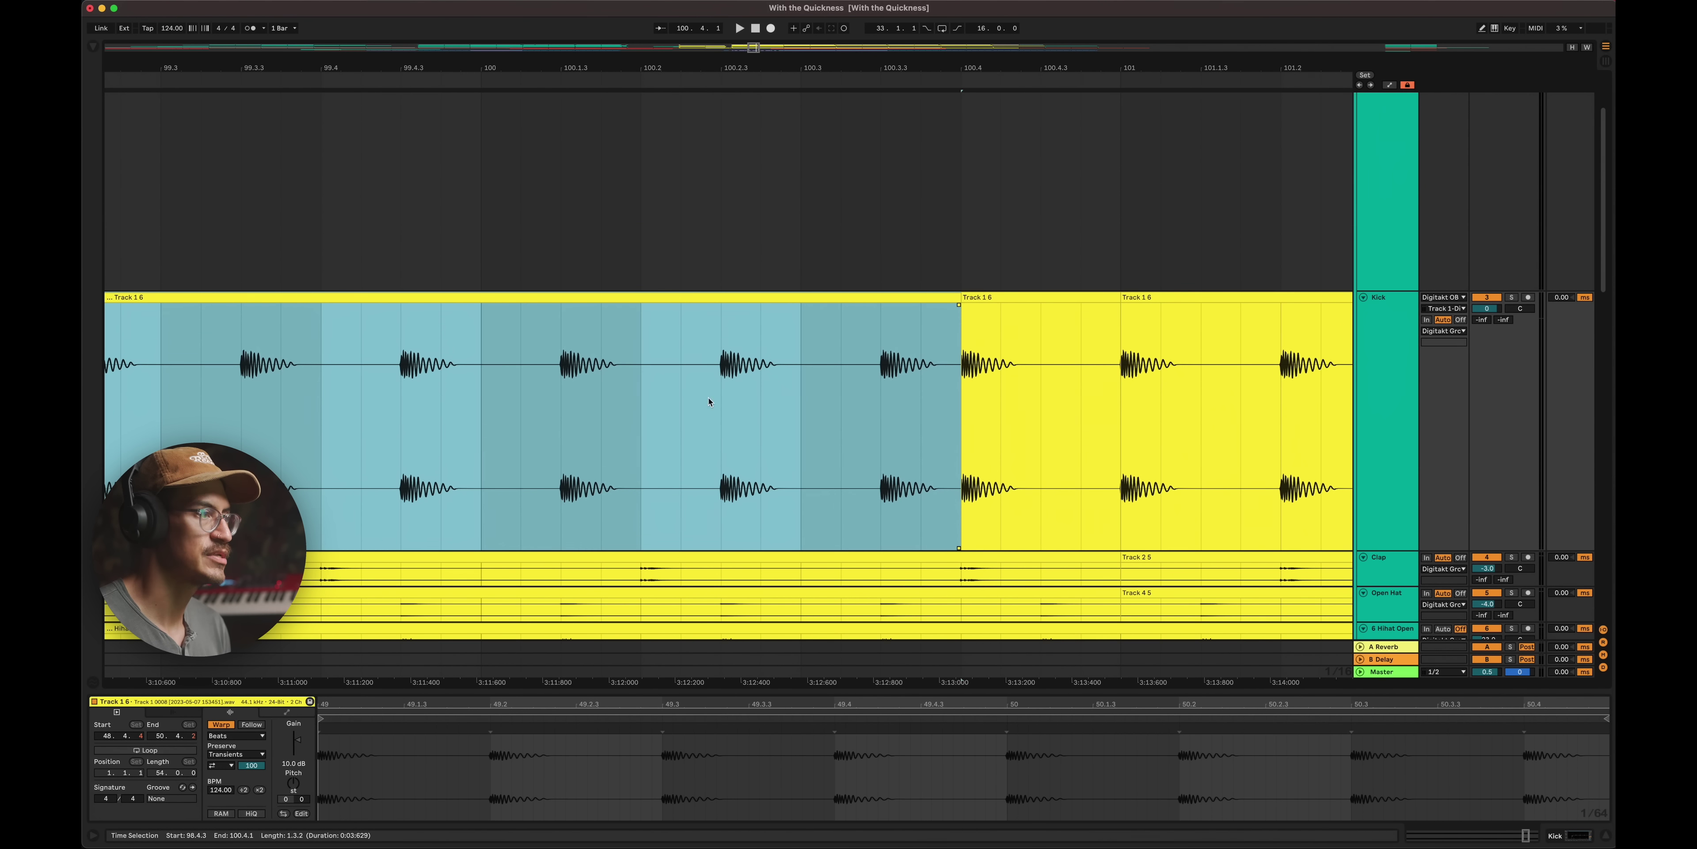
left_click(701, 401)
key("space")
key("space")
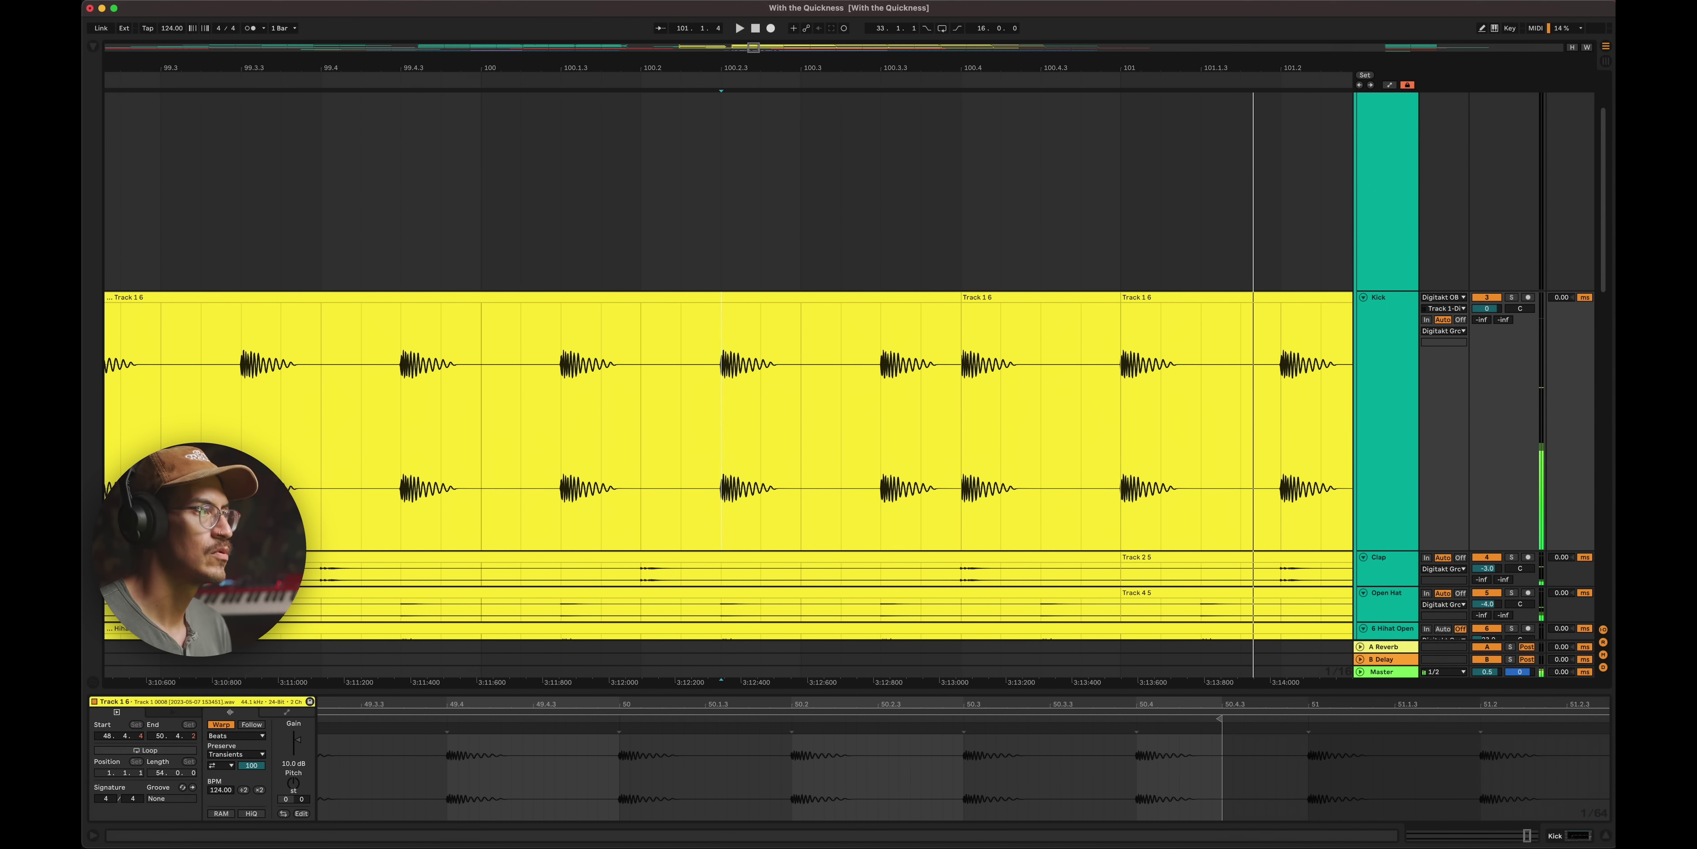
left_click_drag(841, 69, 840, 26)
left_click(806, 388)
key("space")
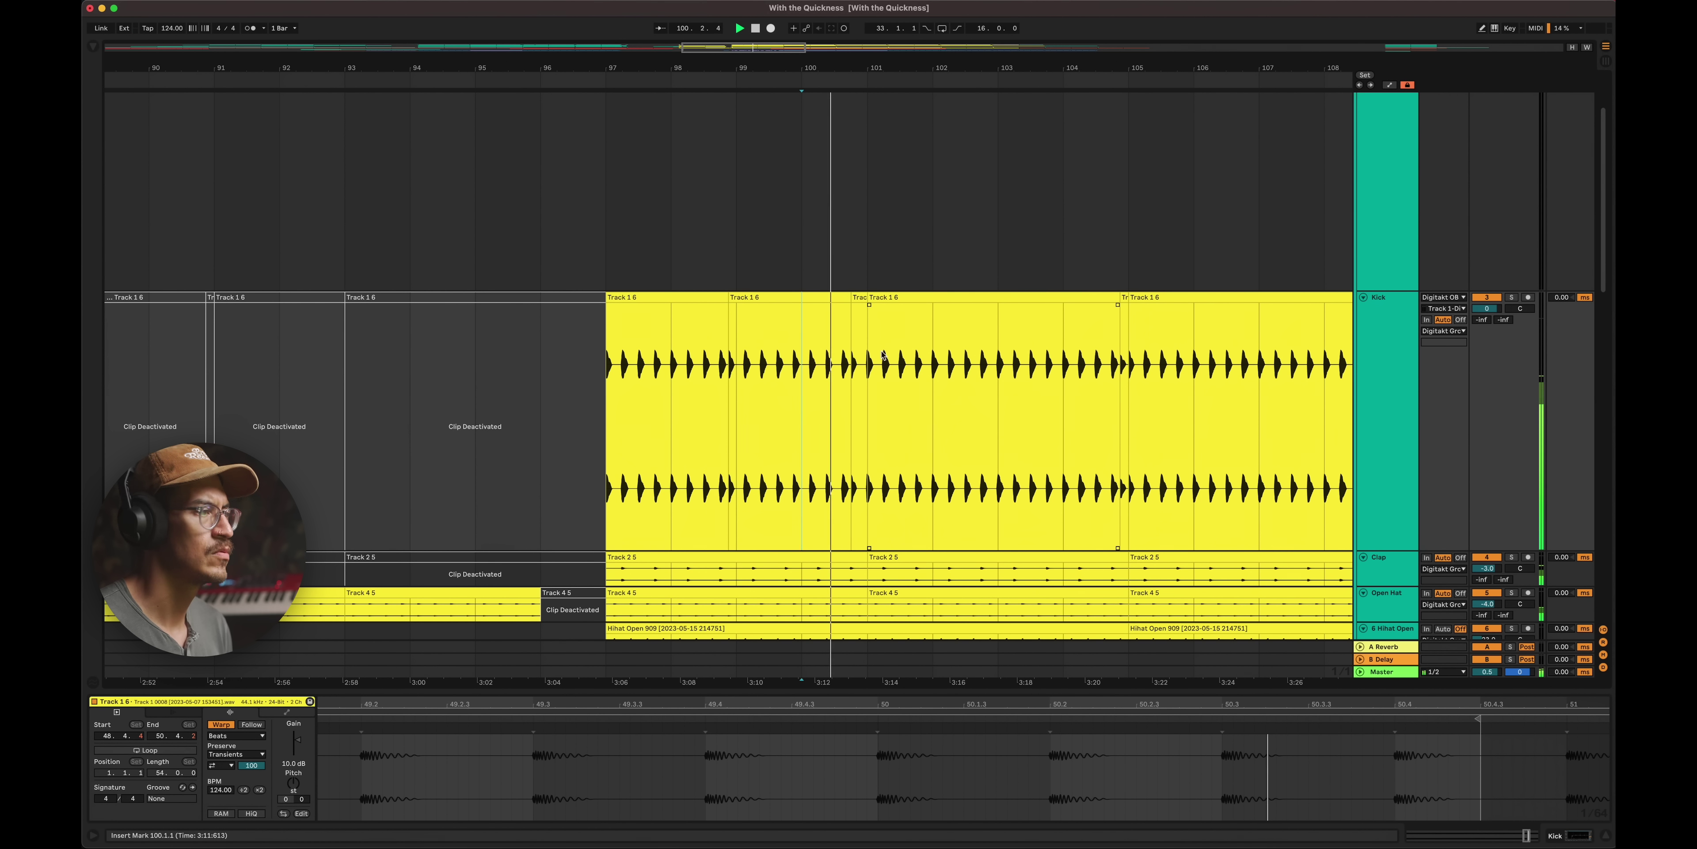
- Undo the Kick duplicate and the split at 98.4.3, and play the section from 97.1.1
left_click(698, 328)
left_click(703, 352)
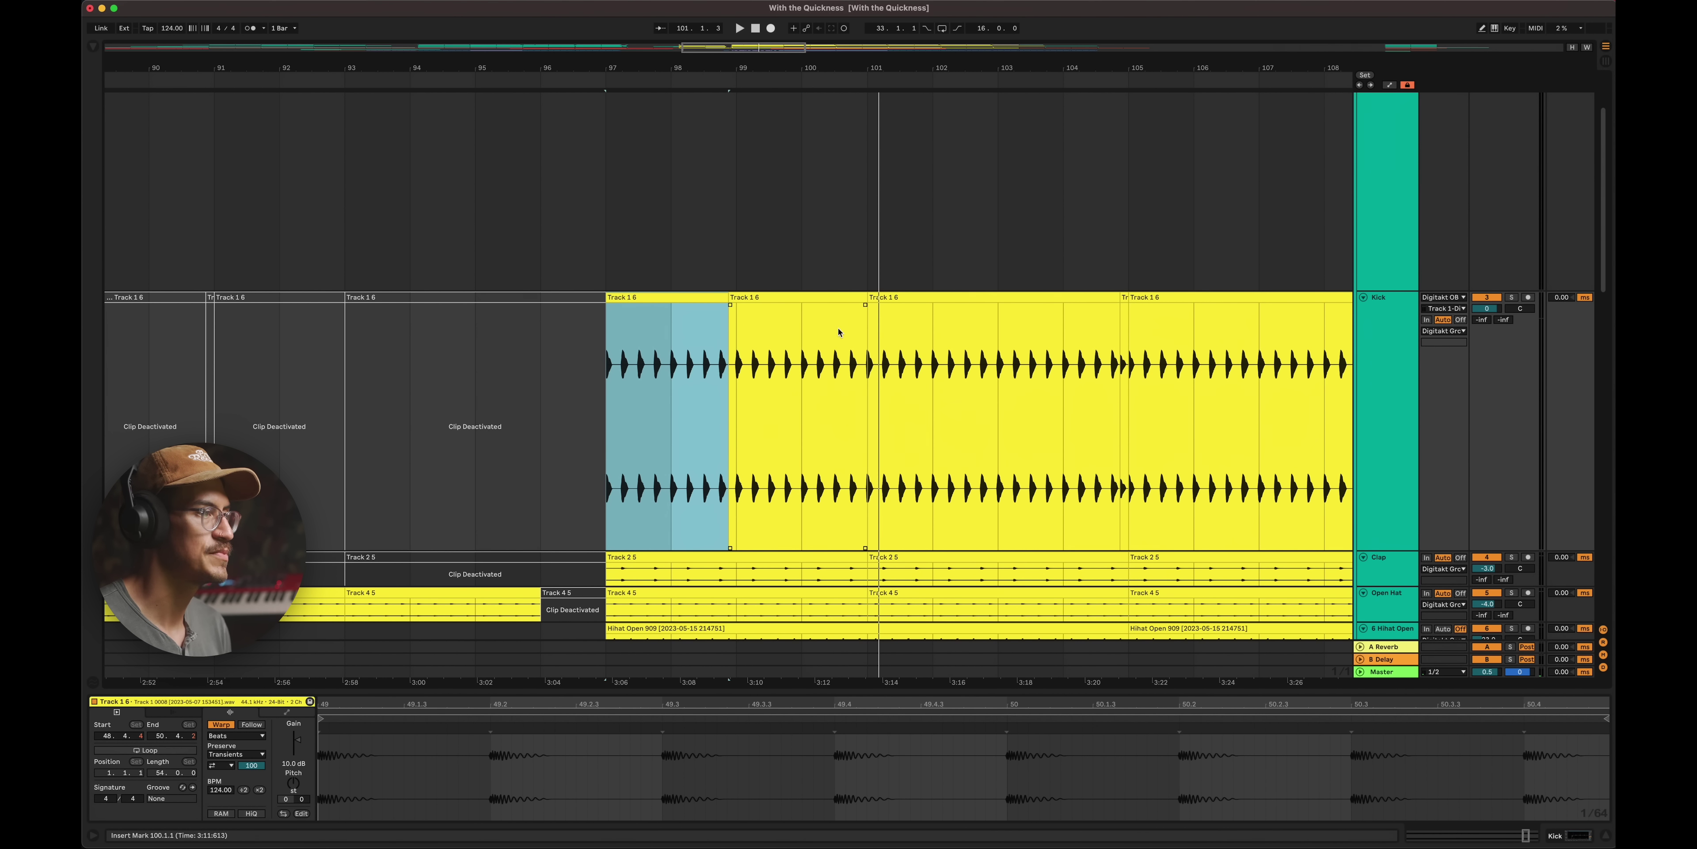
left_click(726, 335)
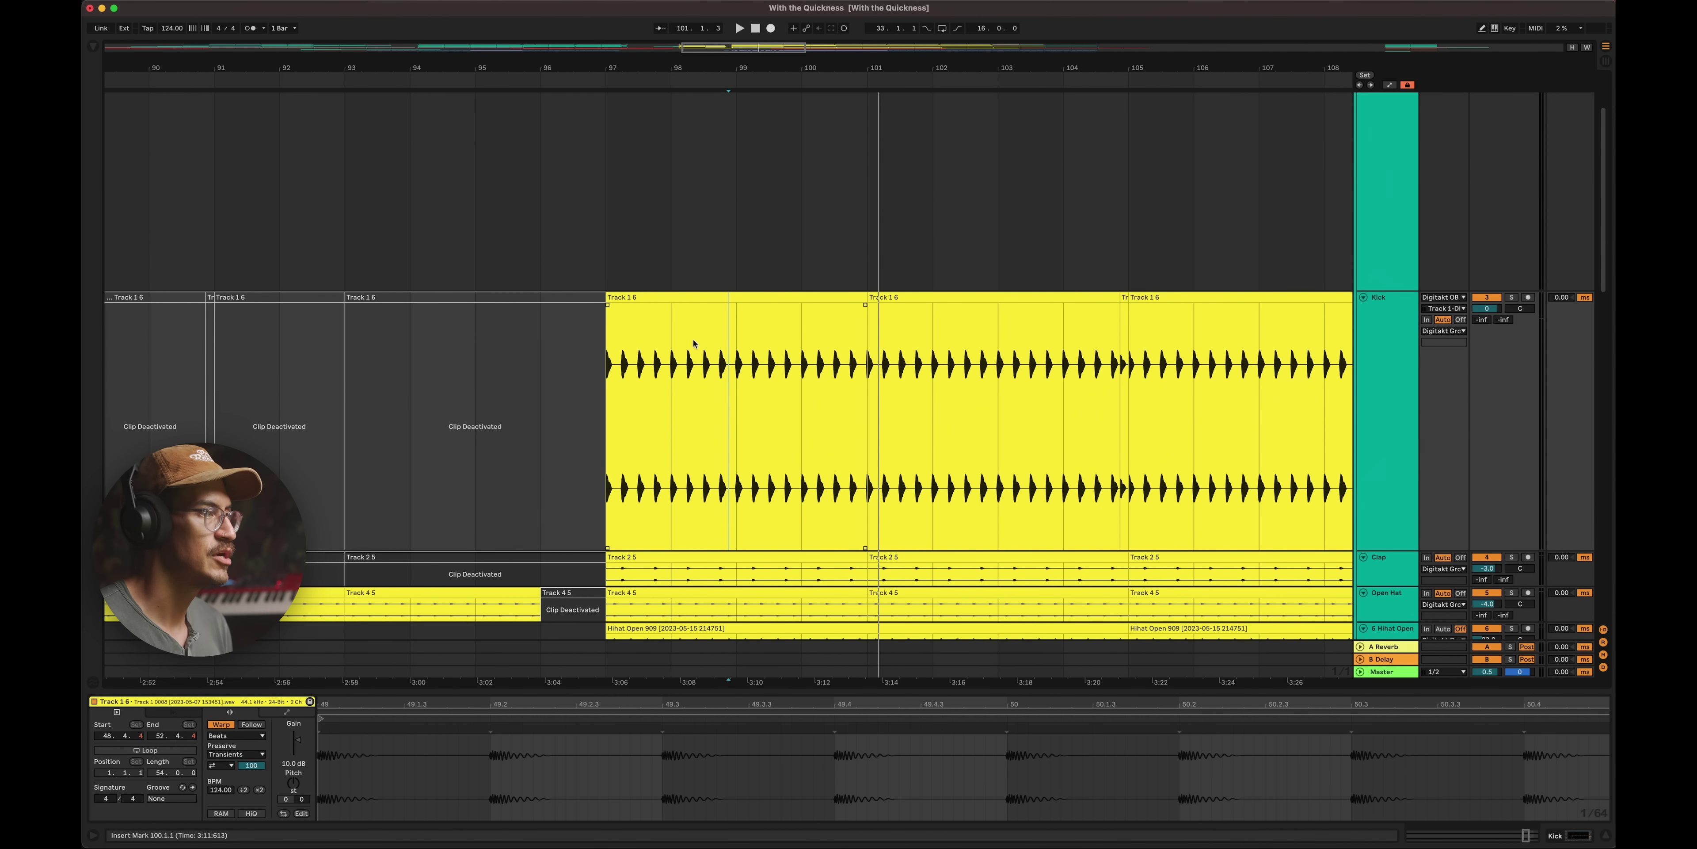
left_click(607, 337)
key("space")
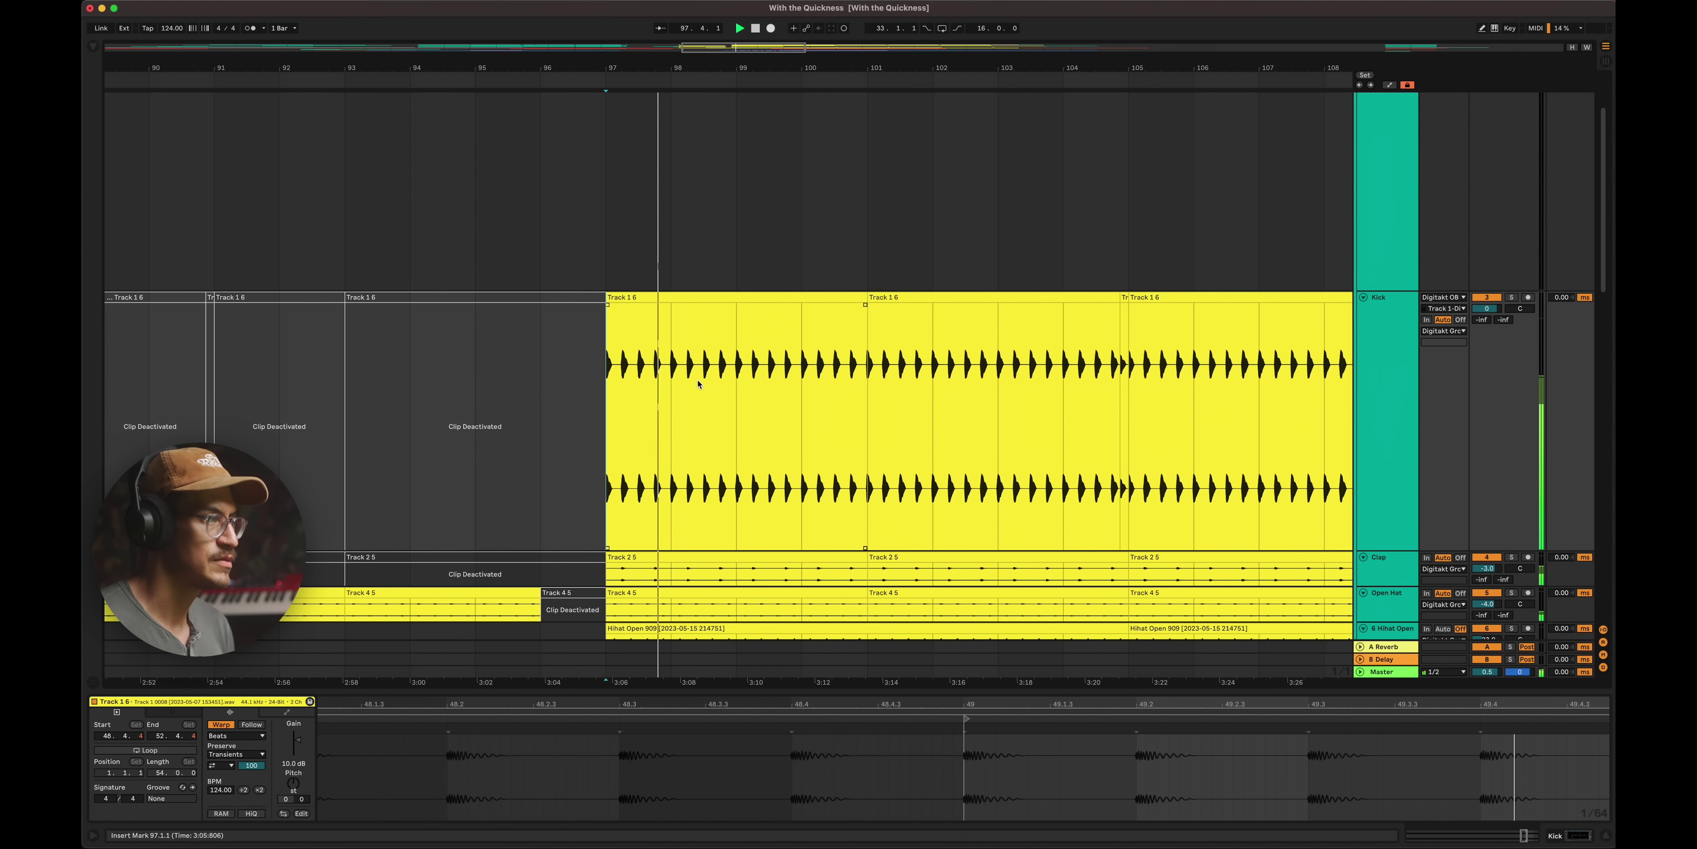
- Duplicate the Kick hit spanning 98.4.1 to 98.4.3 so a pickup kick lands at 98.4.3 before bar 99
left_click_drag(680, 379, 809, 375)
key("z")
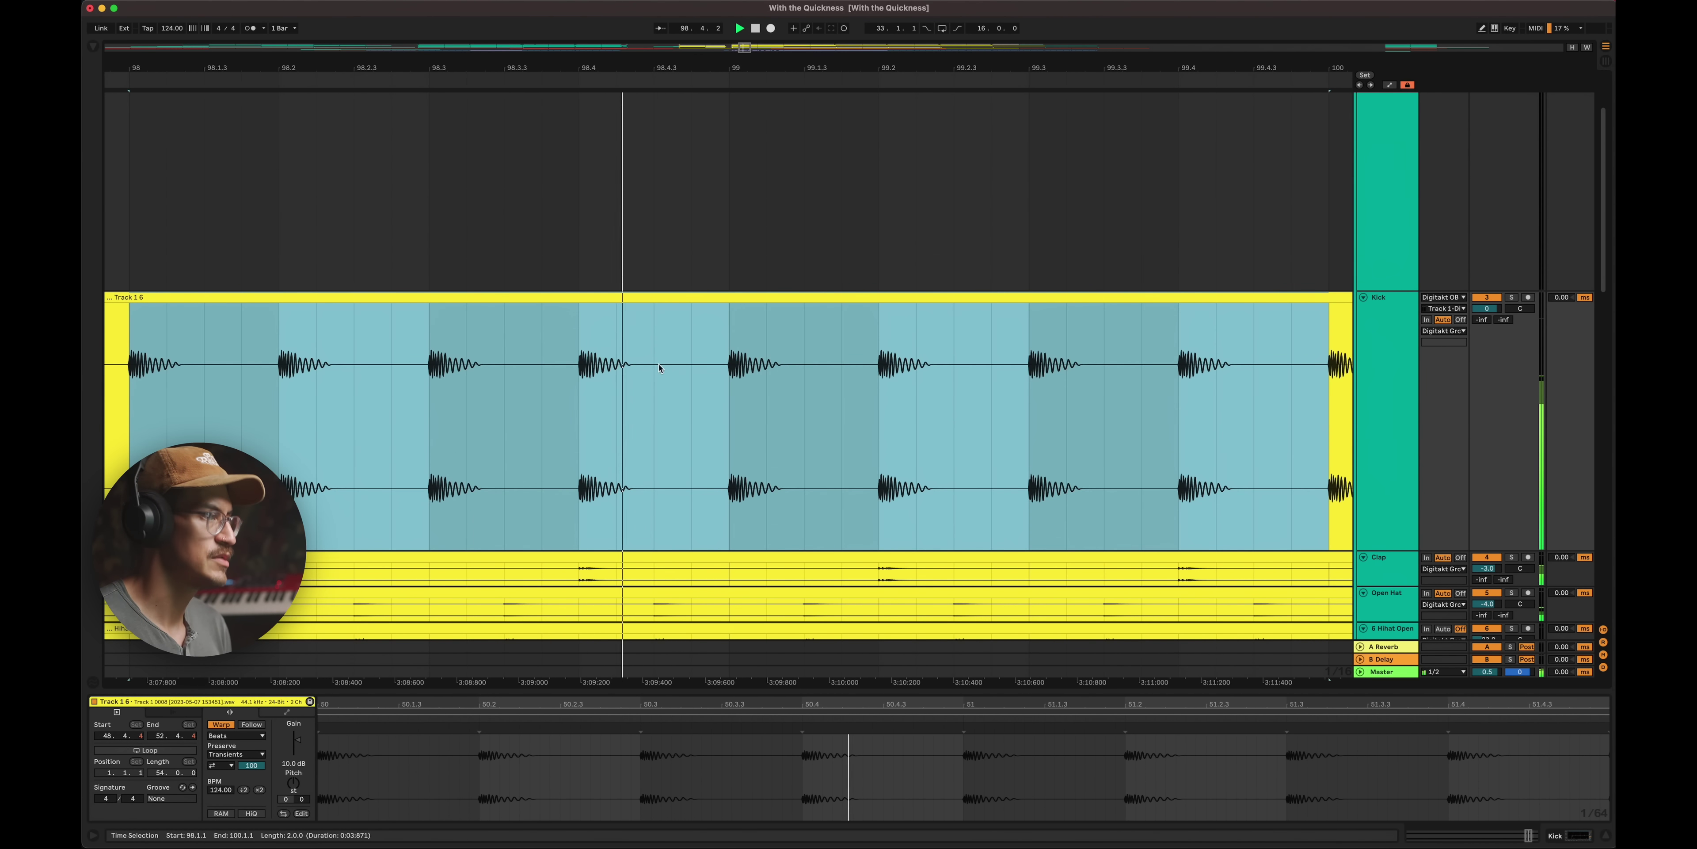
left_click_drag(655, 368, 580, 374)
key("super+d")
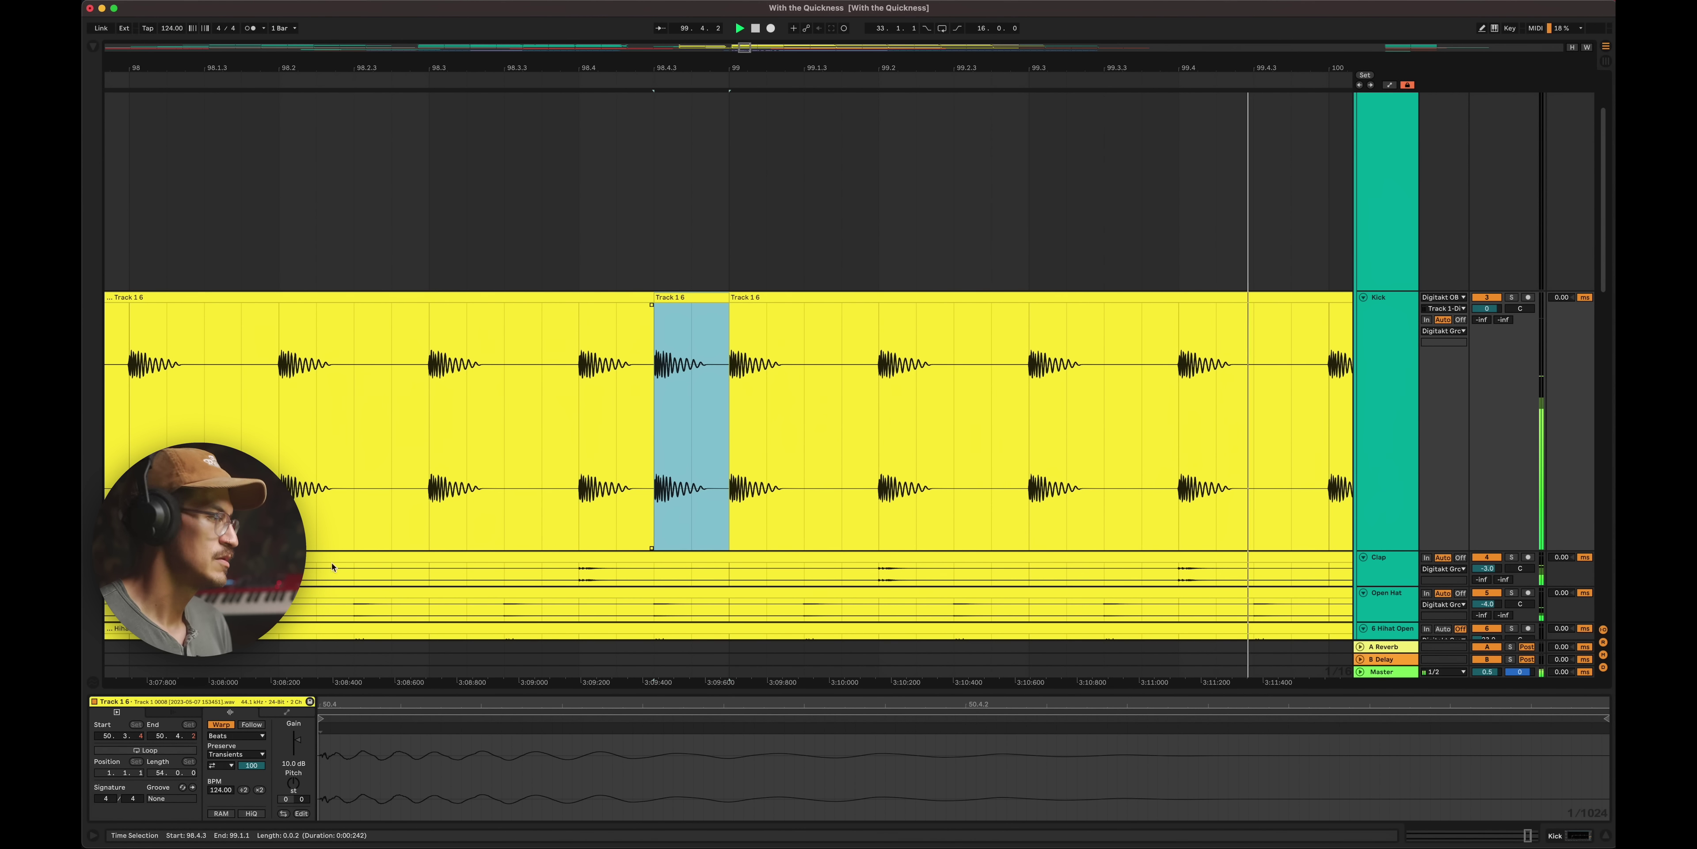
- Lower the gain of the pickup kick clip at 98.4.3 to 5.31 dB and audition it from 98.1.1
left_click_drag(299, 741, 299, 746)
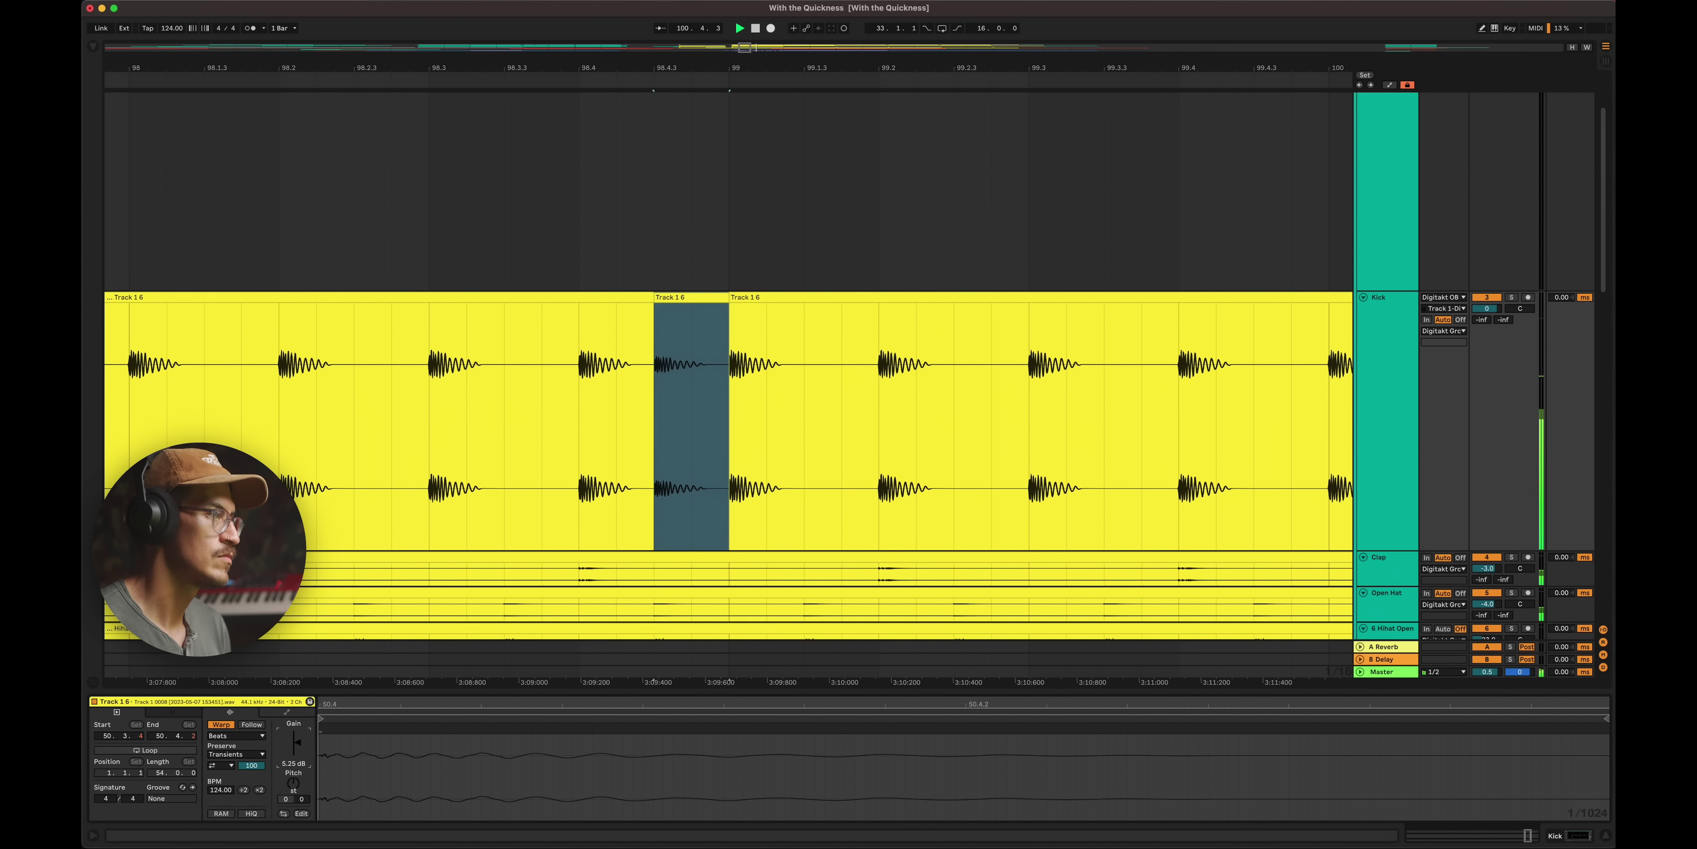
left_click_drag(559, 70, 557, 26)
left_click(504, 397)
key("space")
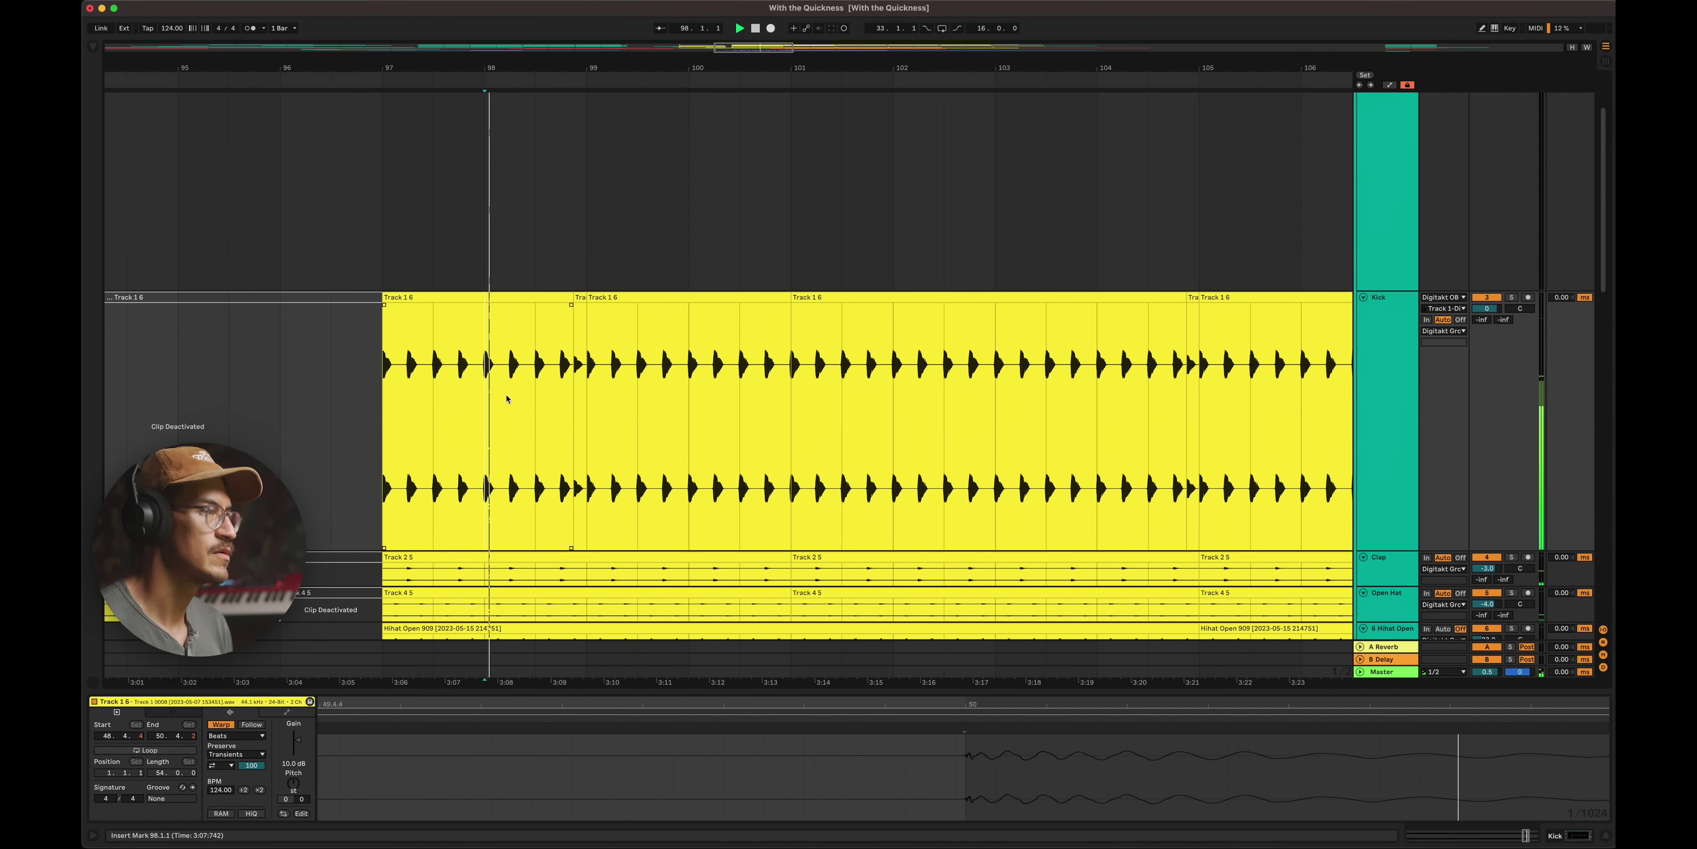
- Copy the quieter pickup kick from 98.4.3 and paste it on the Kick track at 100.4.3, before bar 101
left_click(578, 297)
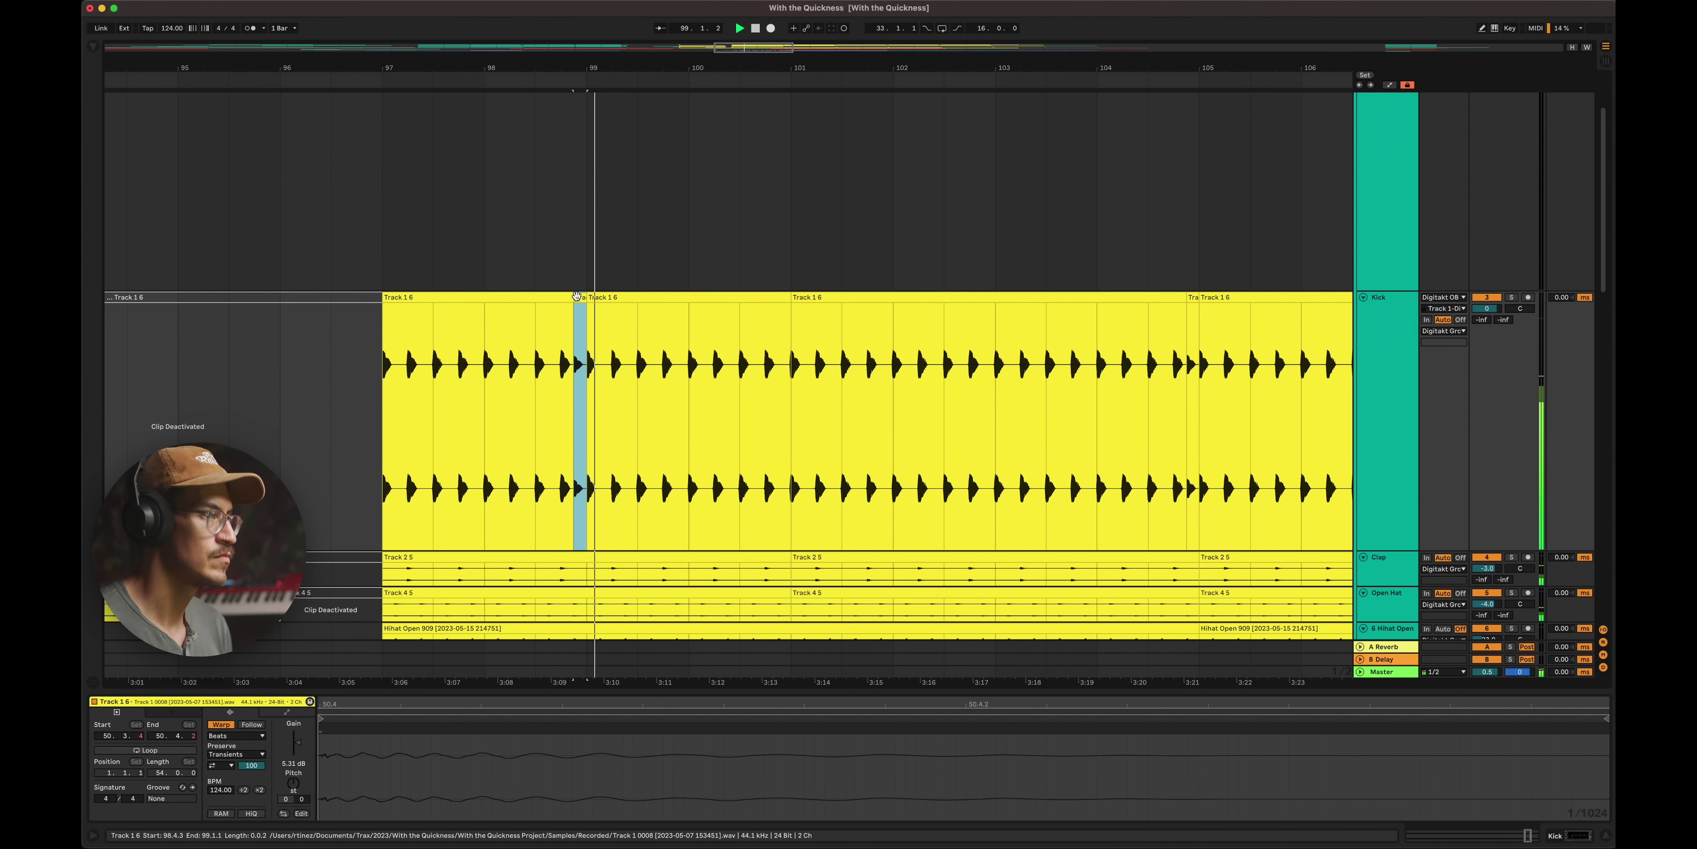
key("space")
left_click_drag(733, 370, 840, 371)
key("z")
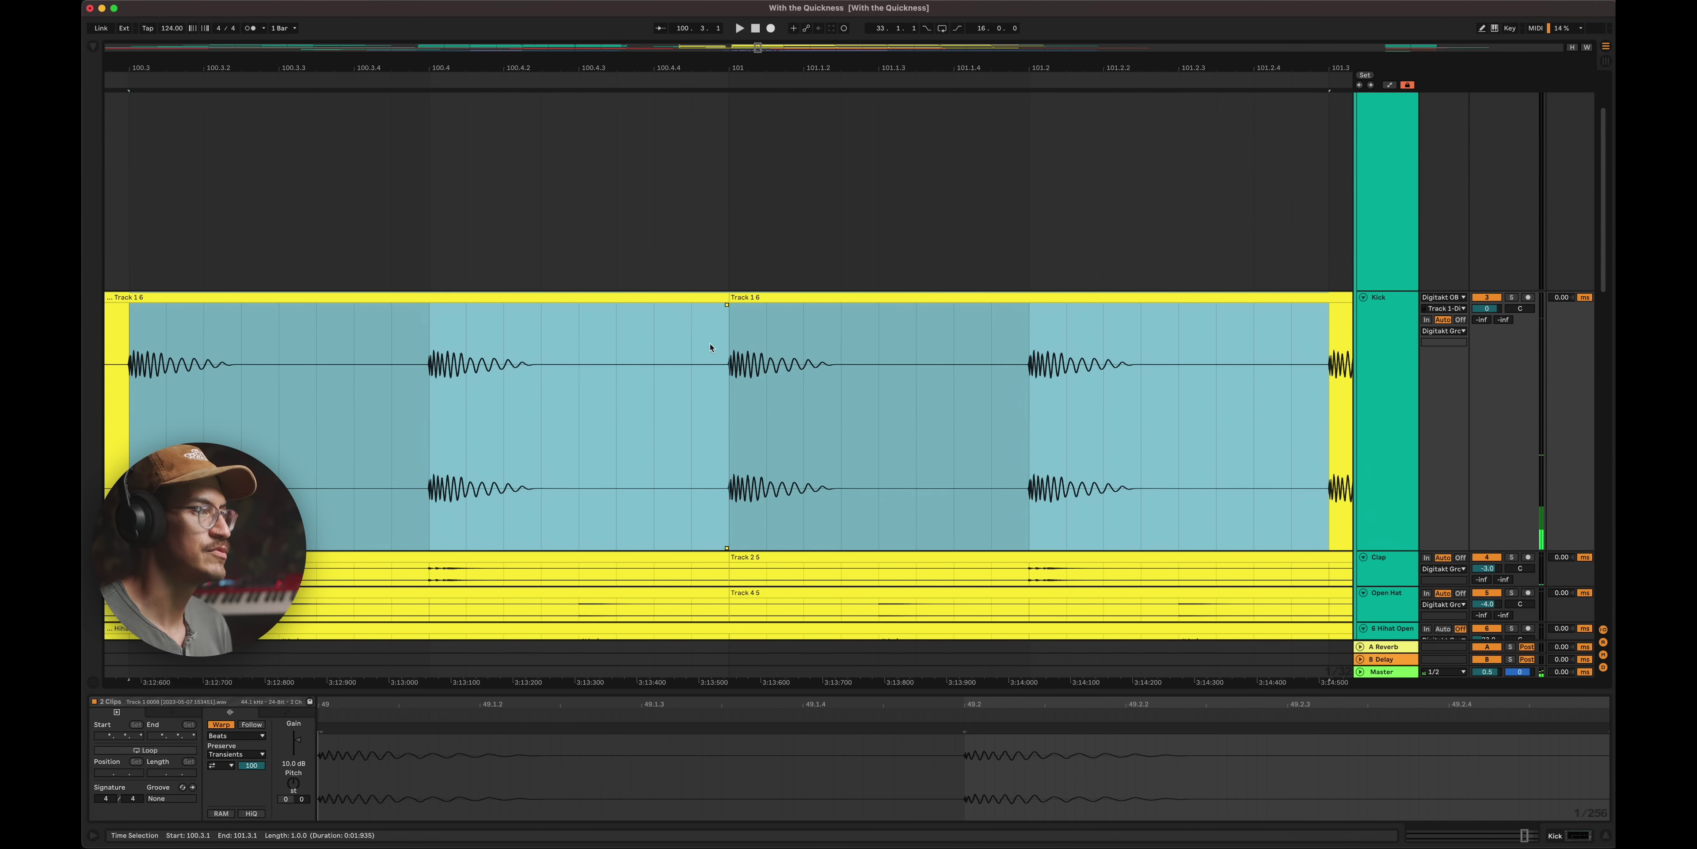
left_click(586, 360)
key("super+v")
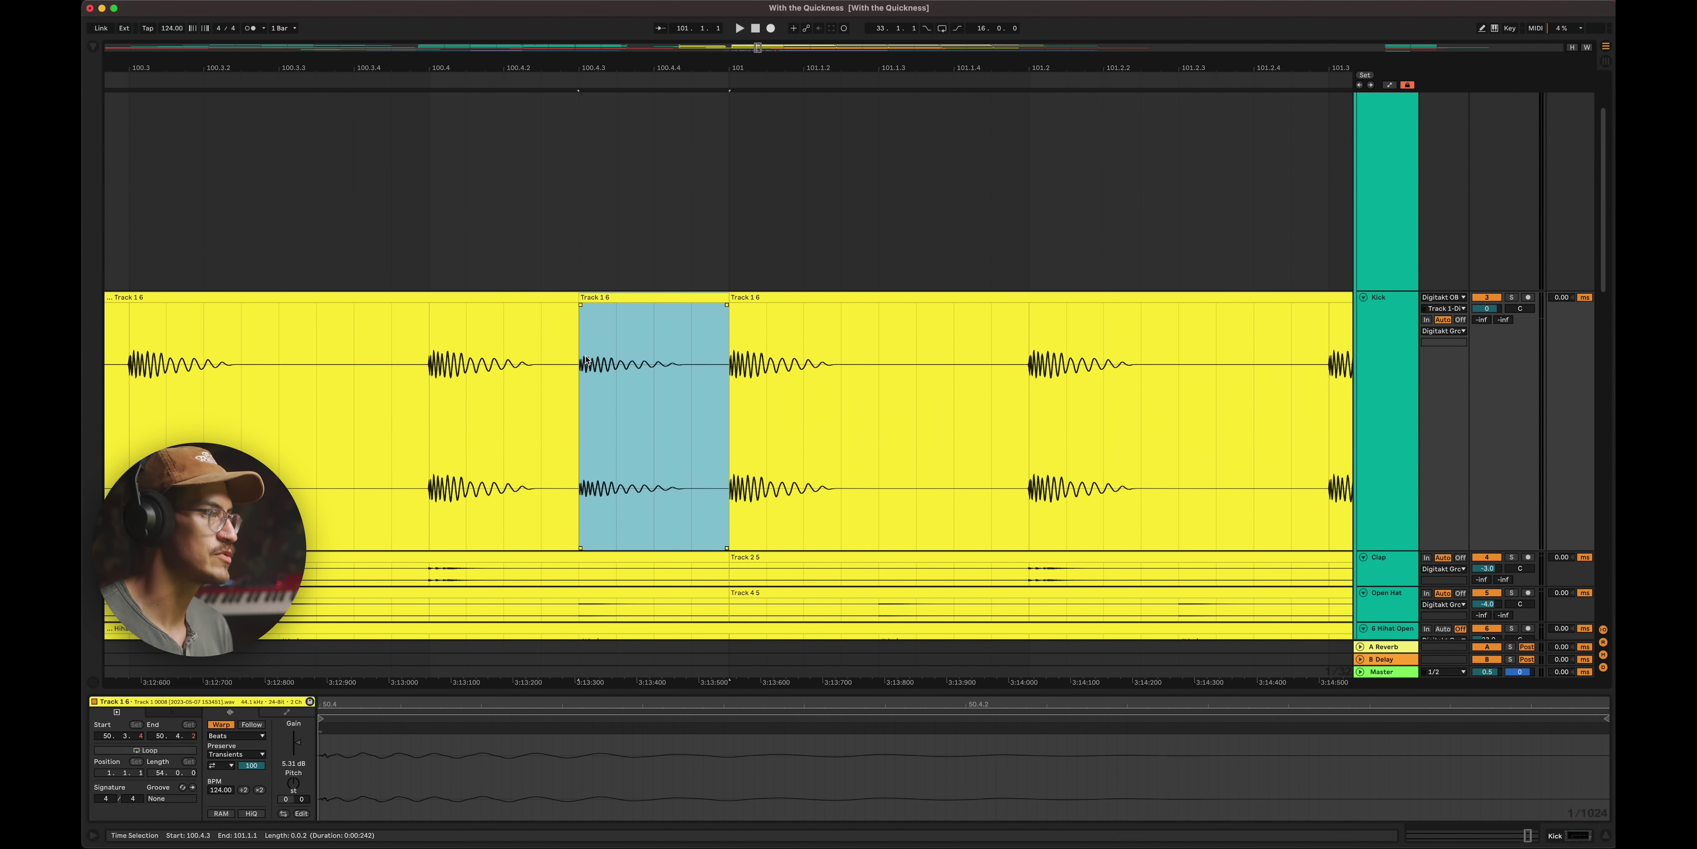
- Shift the pasted pickup kick to 100.4.4, extend the preceding Kick clip up to it, and audition the result
left_click(660, 359)
key("super+e")
left_click_drag(603, 294, 675, 305)
left_click_drag(575, 297, 652, 297)
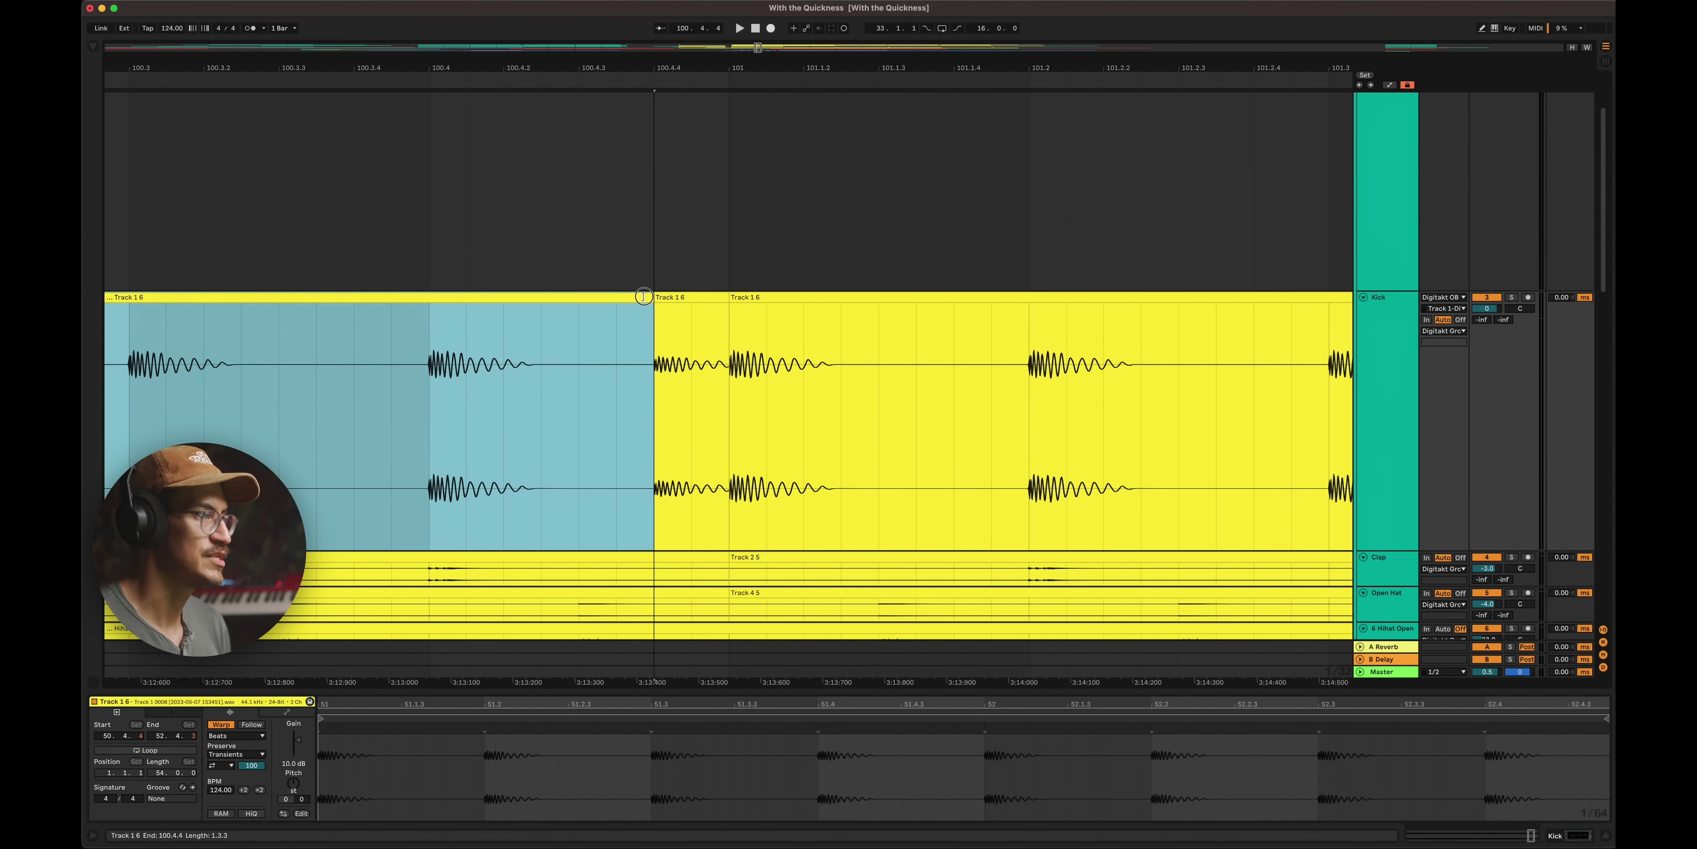
left_click(315, 386)
key("space")
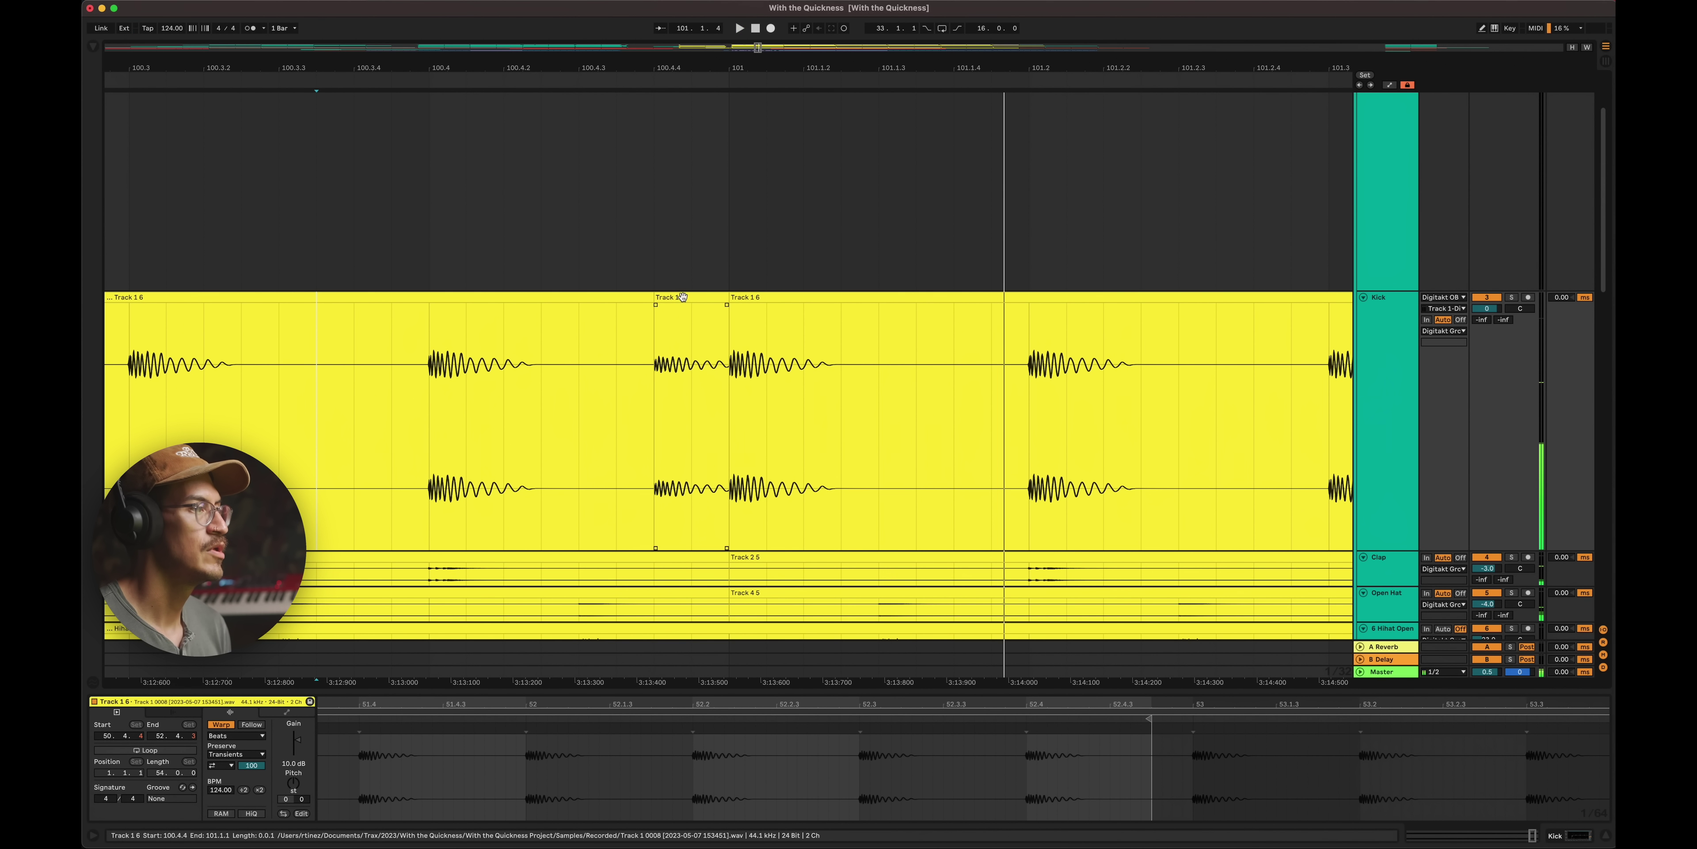
- Try sliding the kick's audio further back in time inside its clip at 100.4.4, auditioning each position from around 100.3
left_click_drag(690, 314, 709, 318)
left_click(208, 353)
key("space")
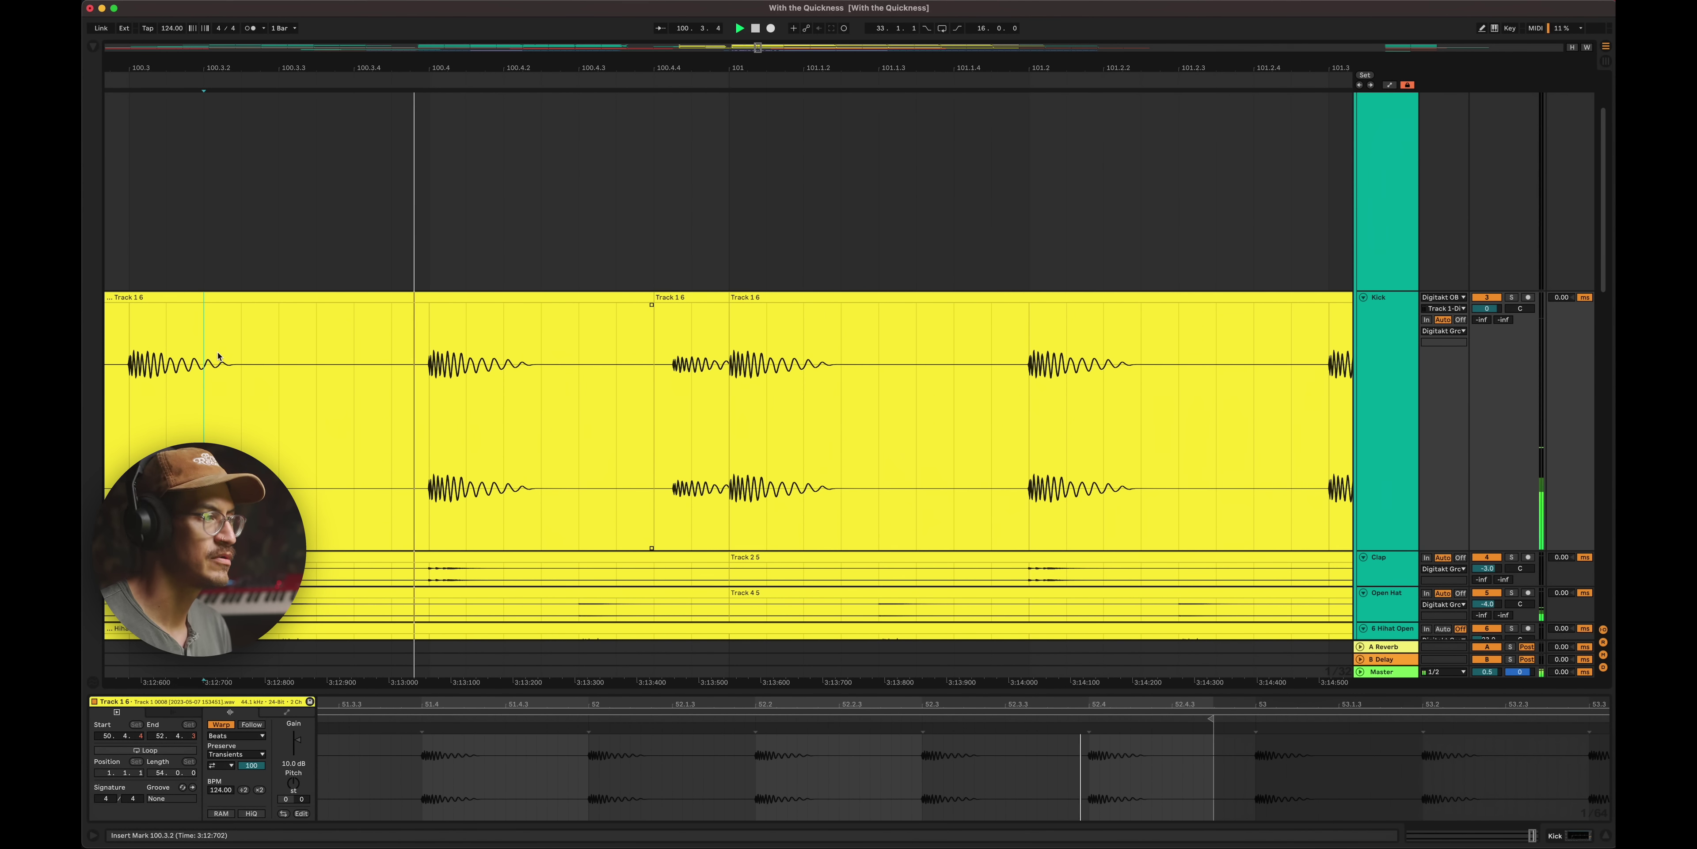
key("space")
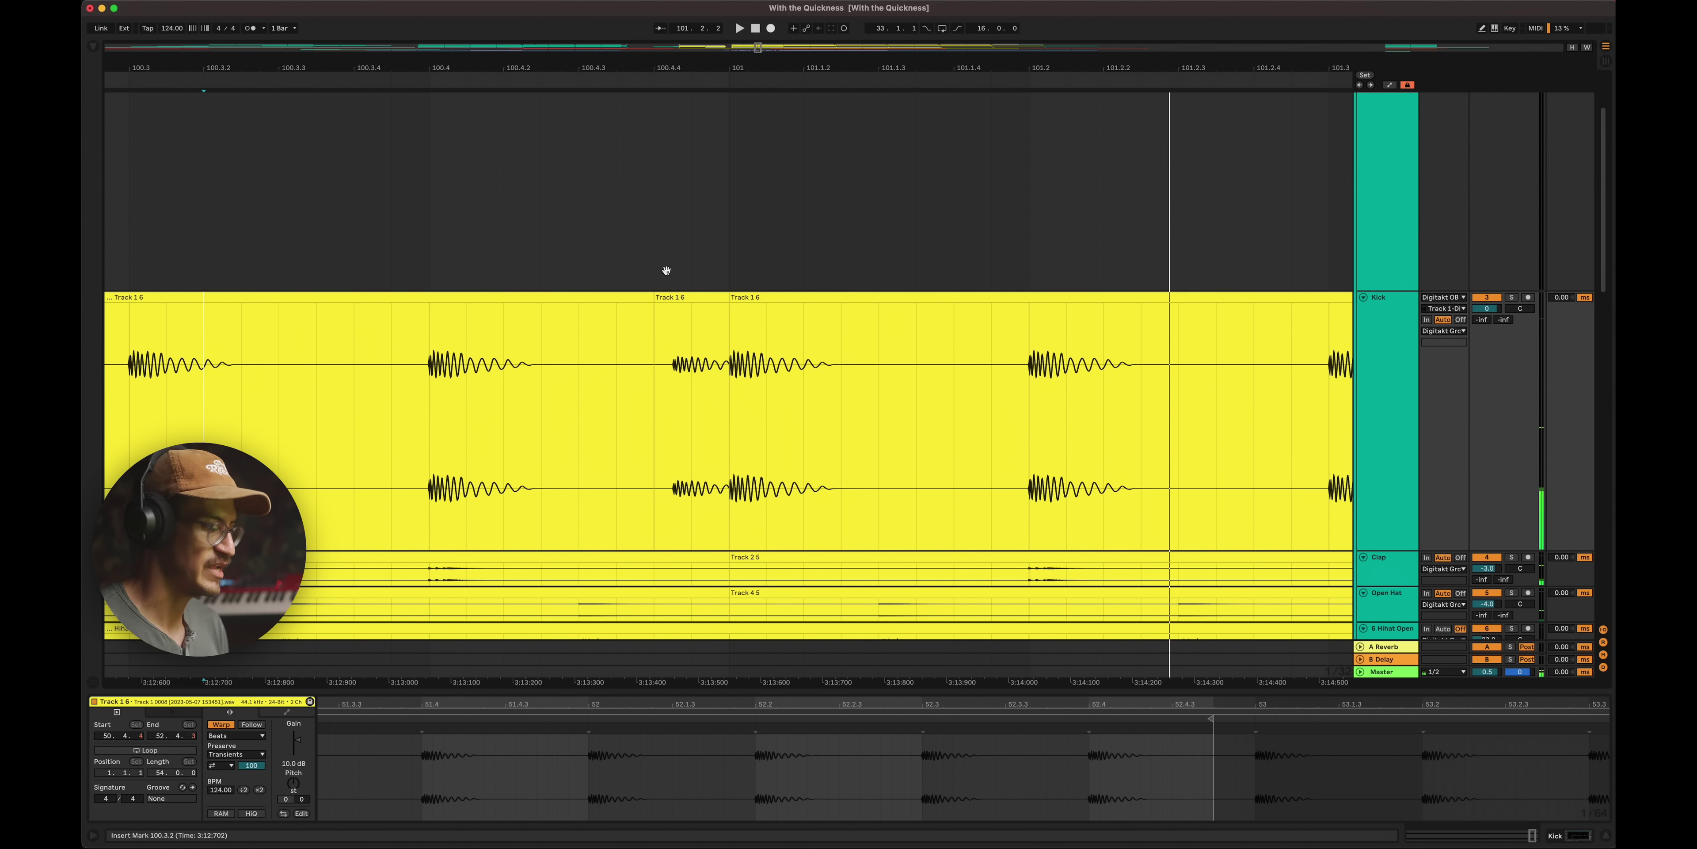
left_click(682, 312)
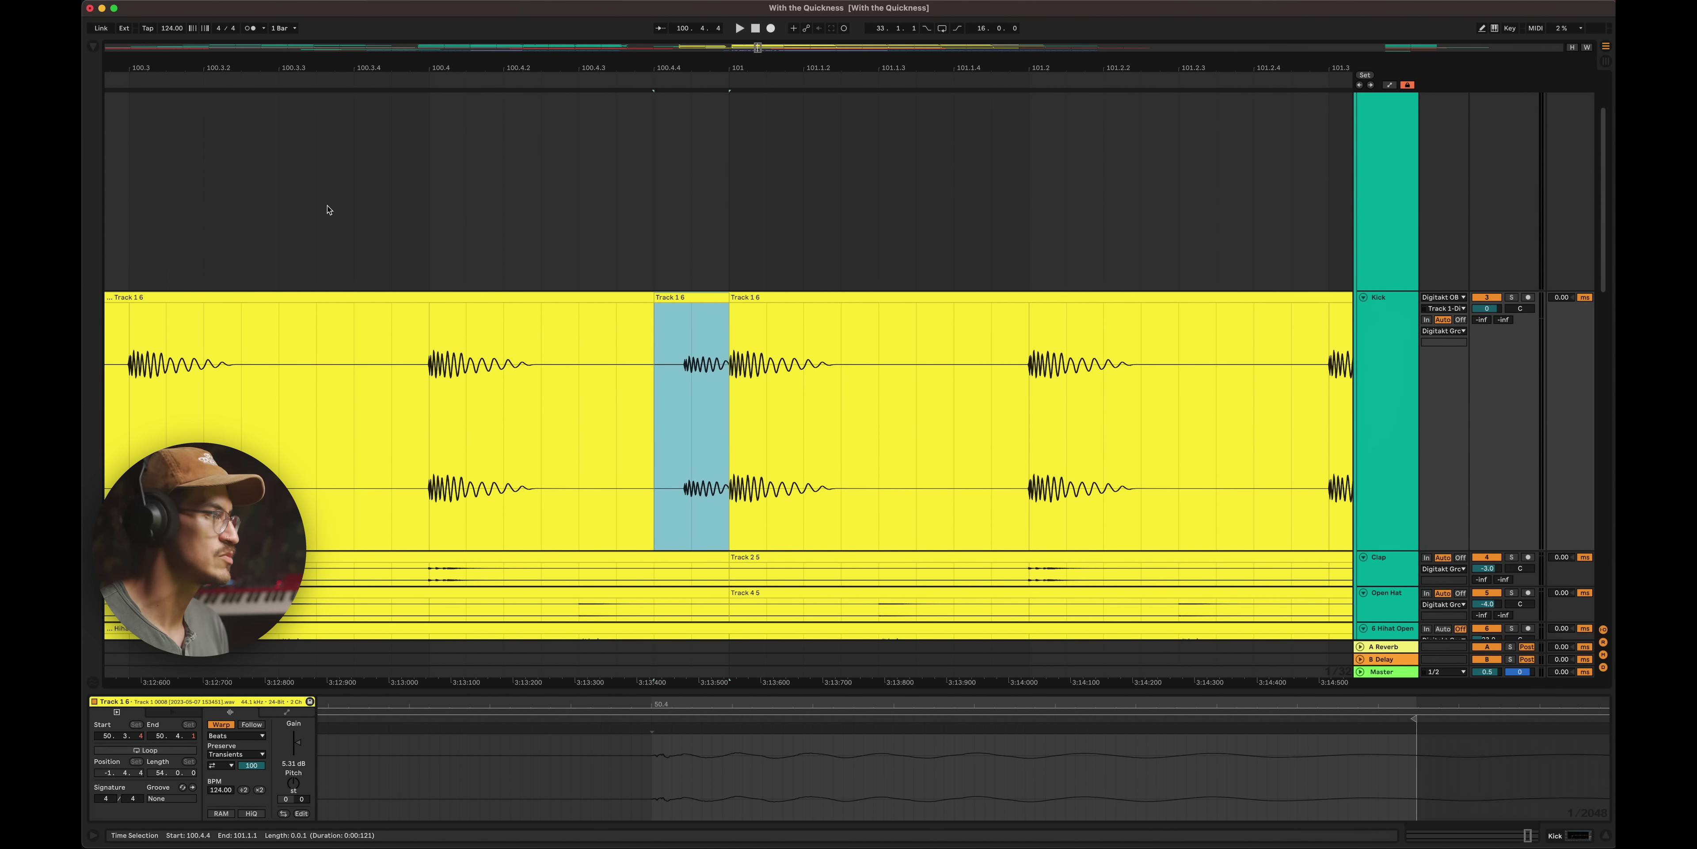
left_click(136, 385)
key("space")
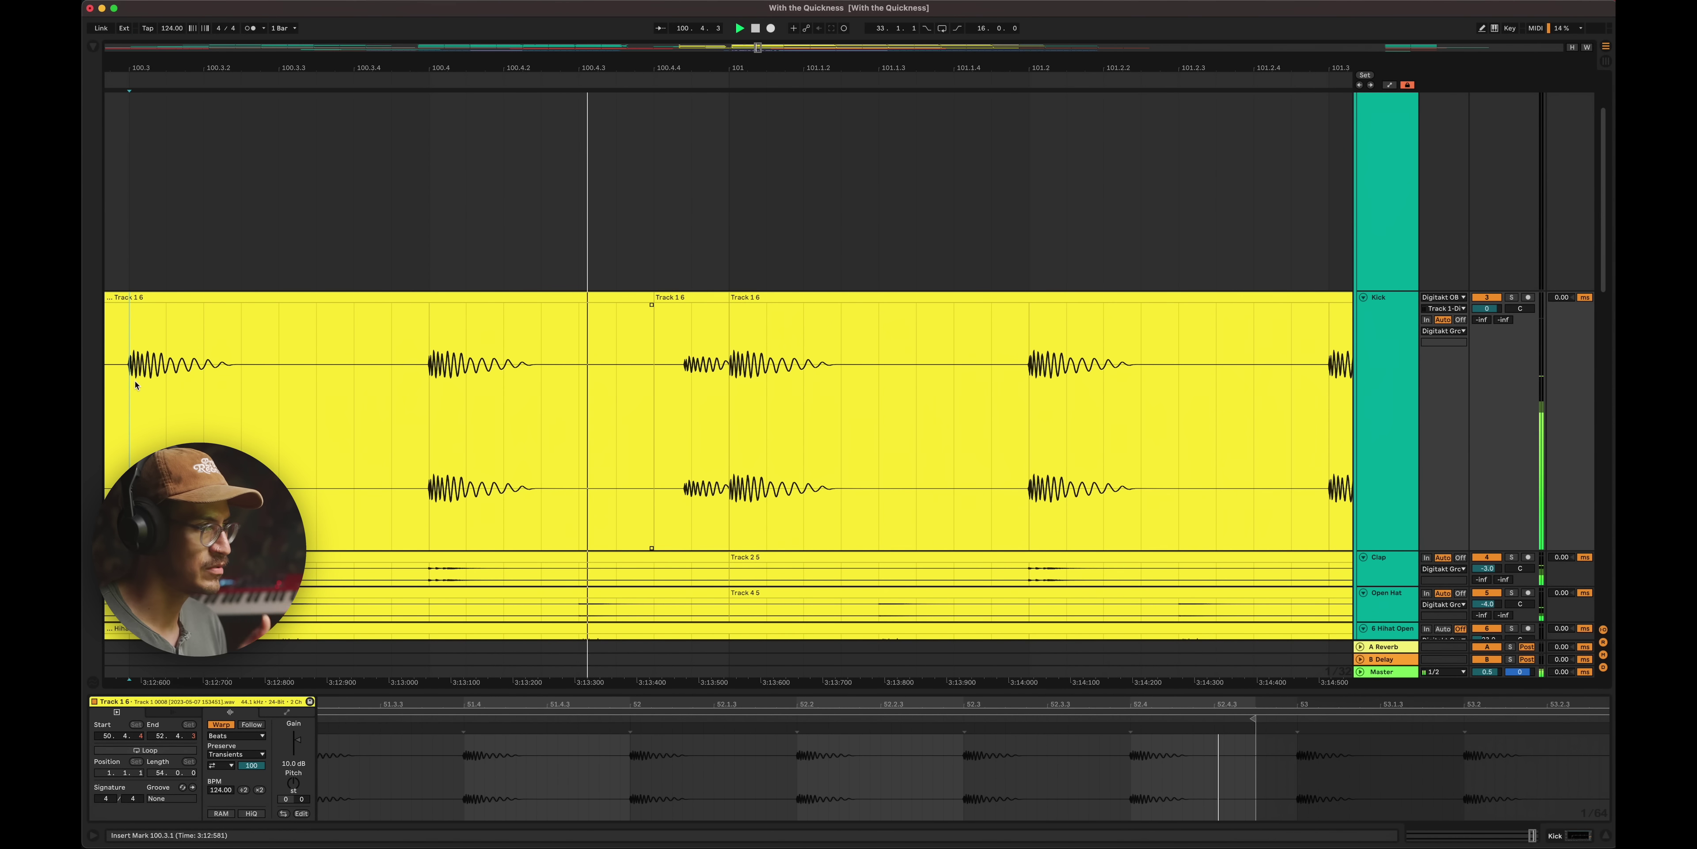
key("space")
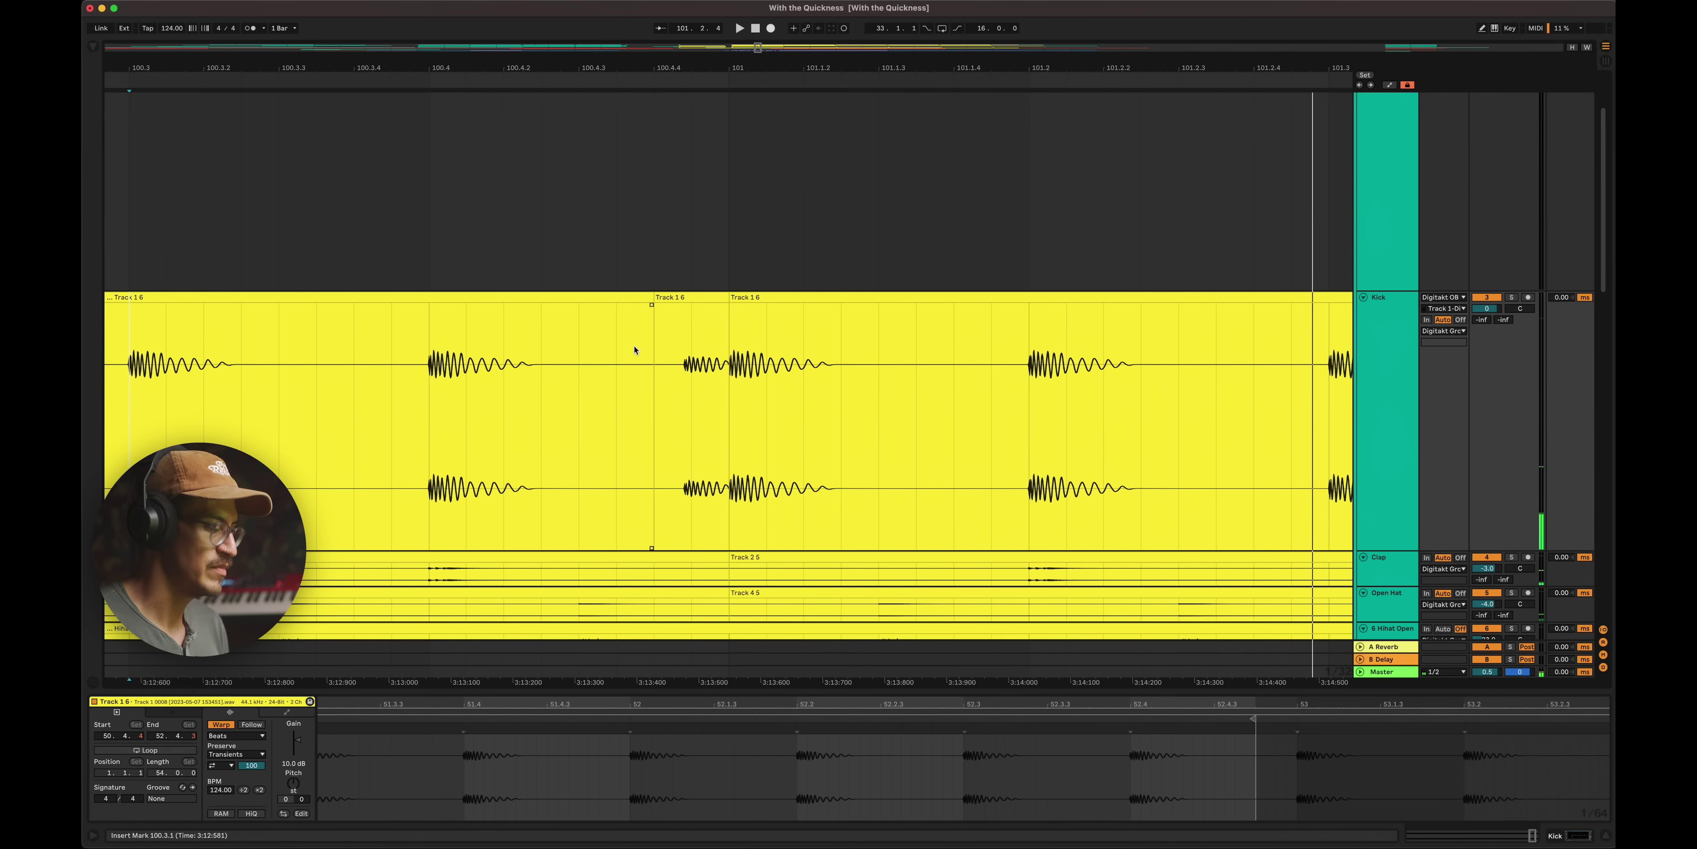
- Slide the kick's audio inside its clip so the hit starts just after 100.4.4, and audition it leading into bar 101
left_click(678, 337)
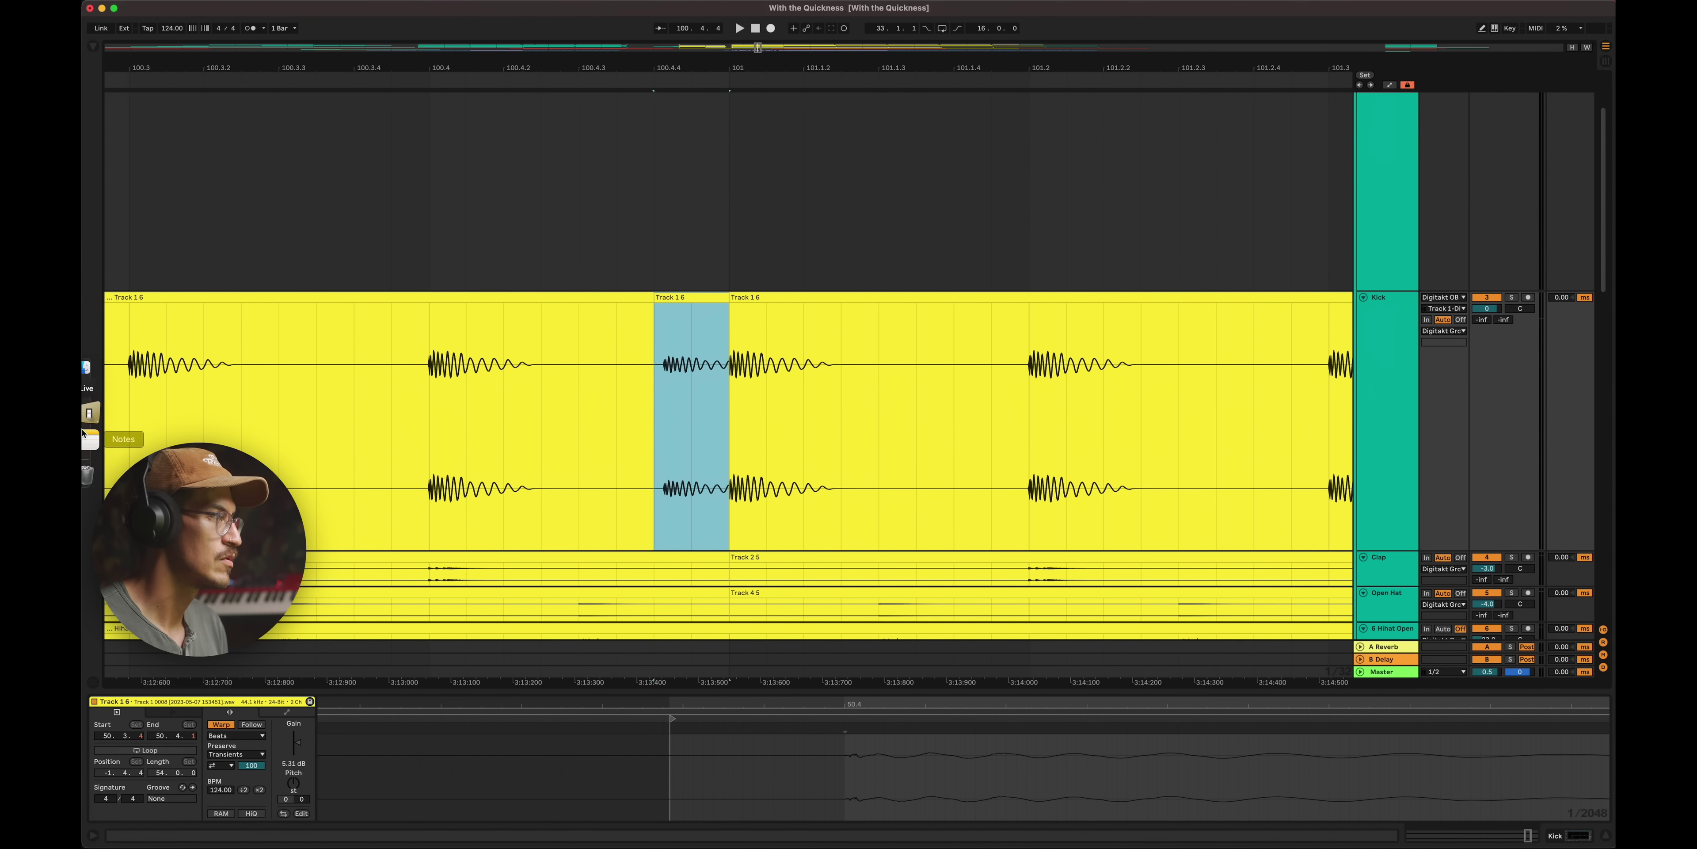
left_click(156, 411)
key("space")
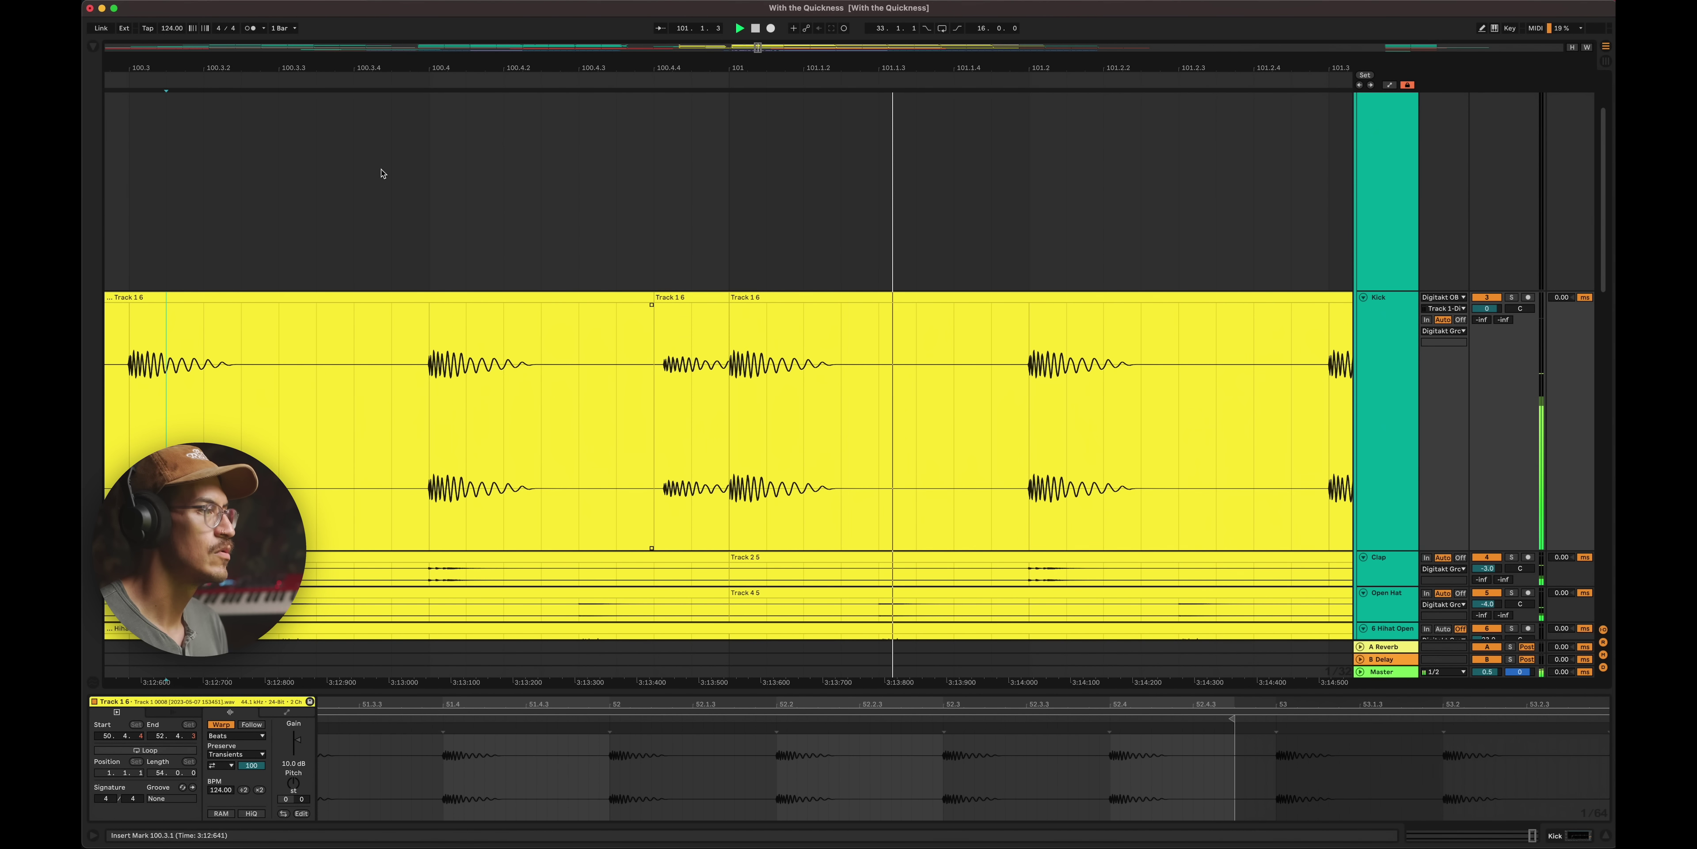
left_click_drag(506, 68, 506, 30)
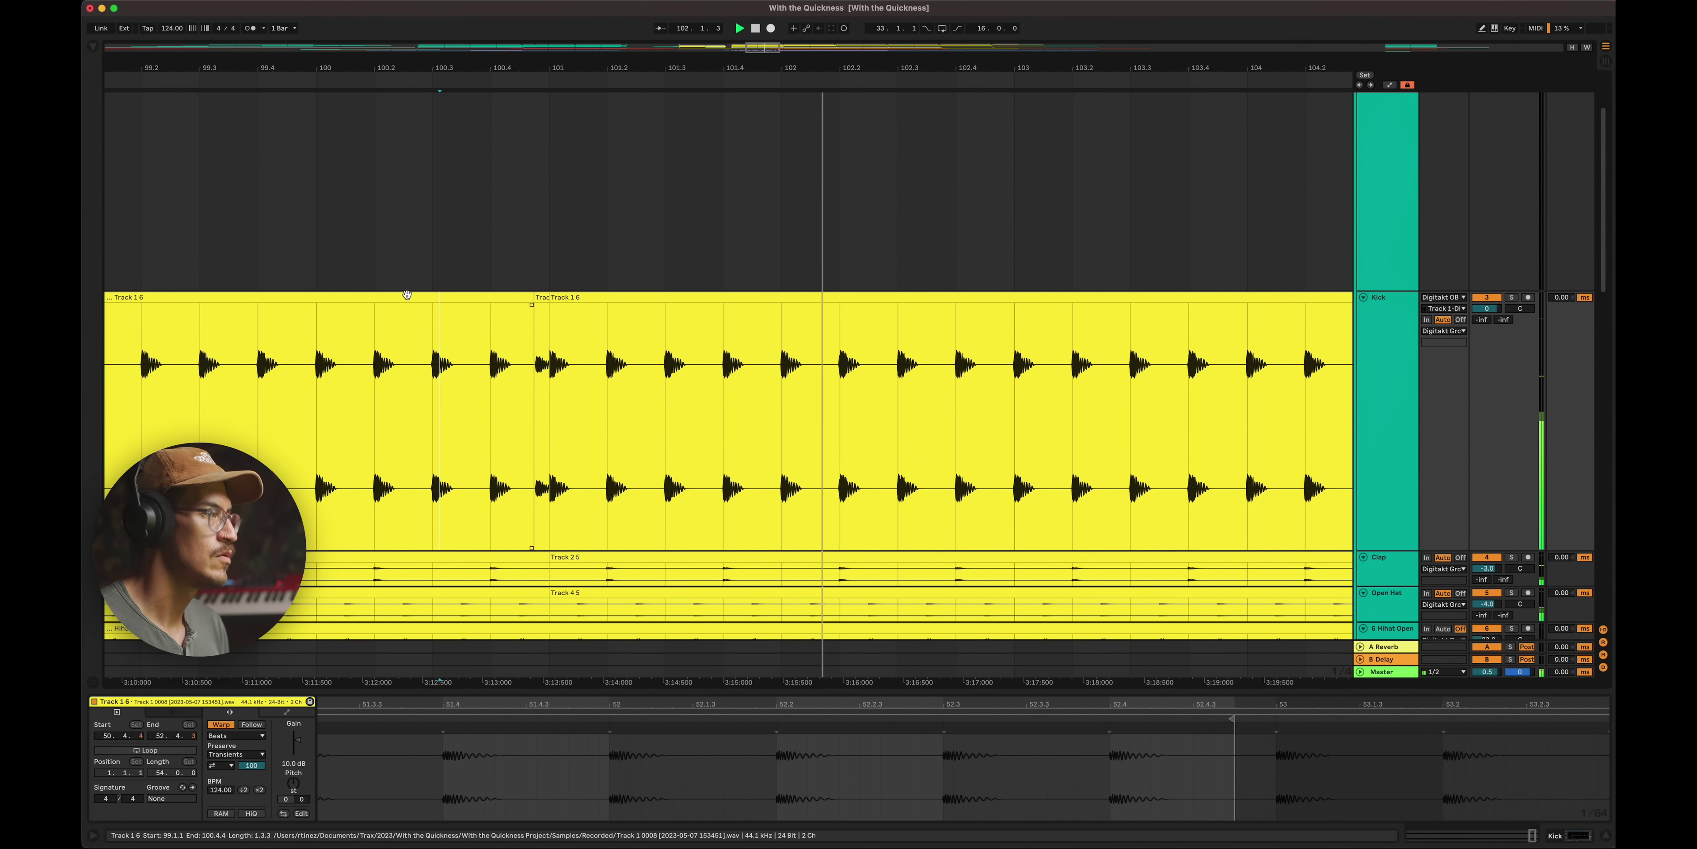
left_click(351, 333)
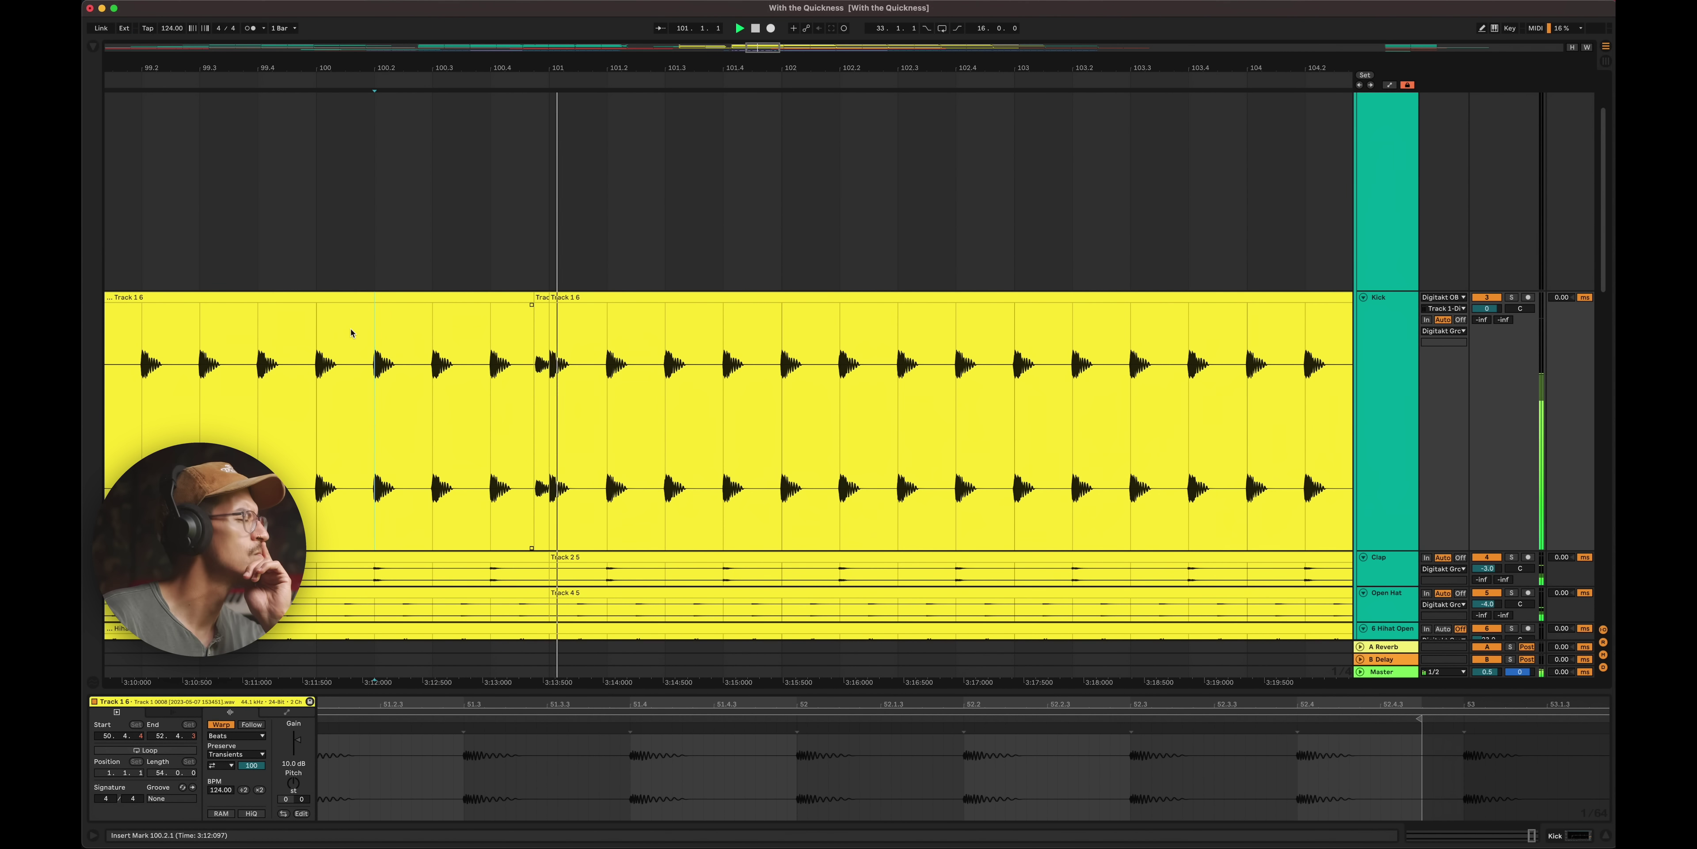
key("space")
- Lower the gain of the pickup kick clip at 100.4.4 to about 1.9 dB and audition it from bar 99
left_click(541, 343)
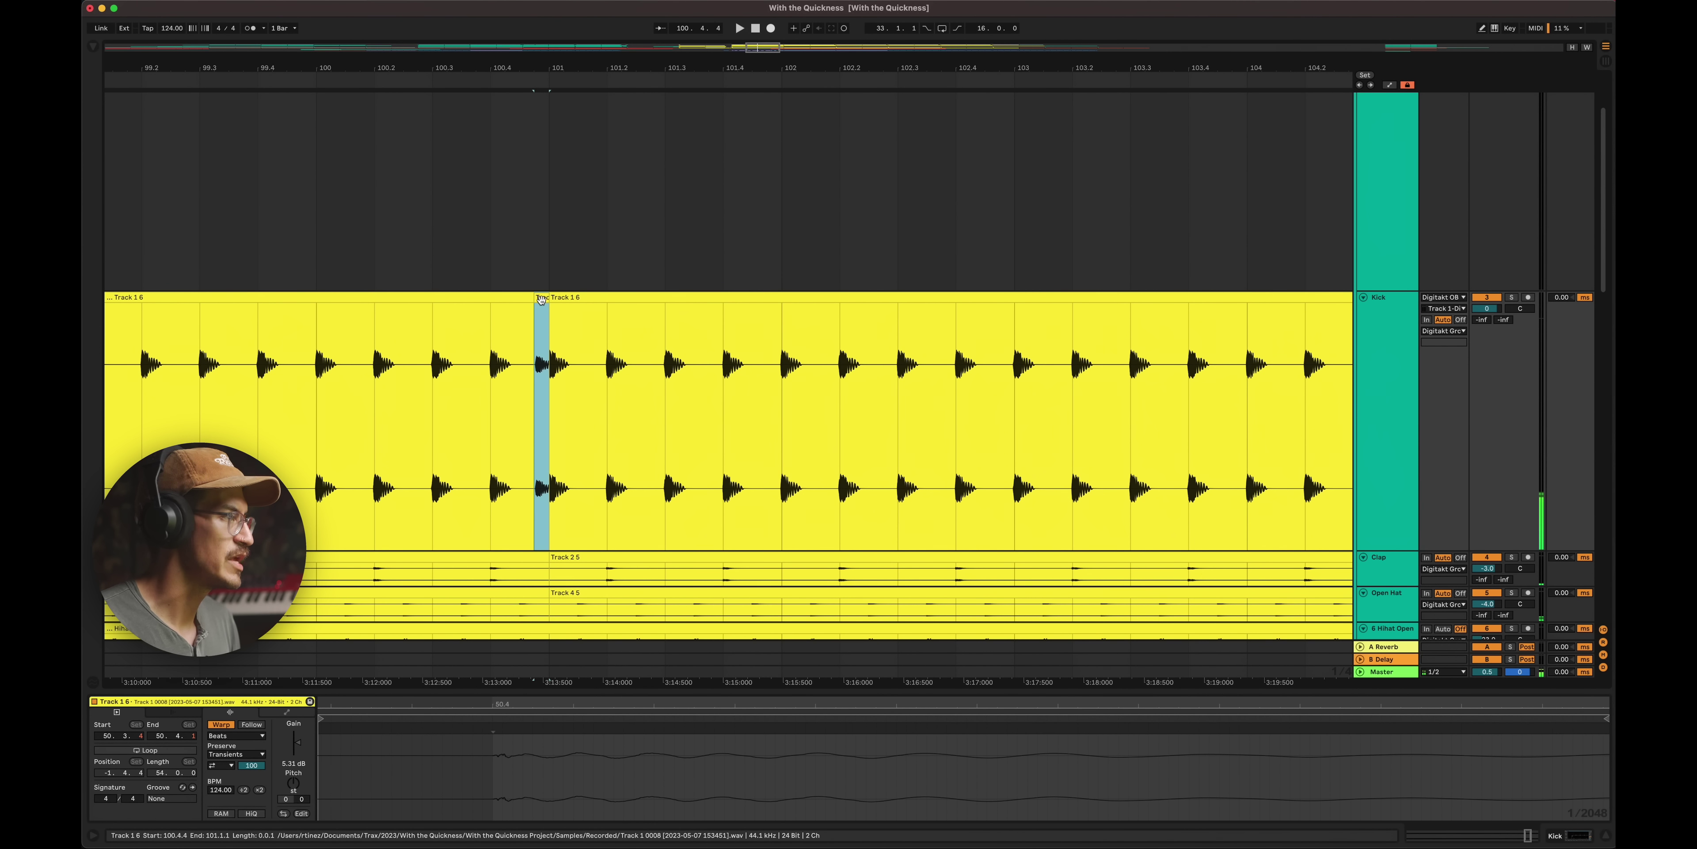
left_click_drag(299, 750, 300, 758)
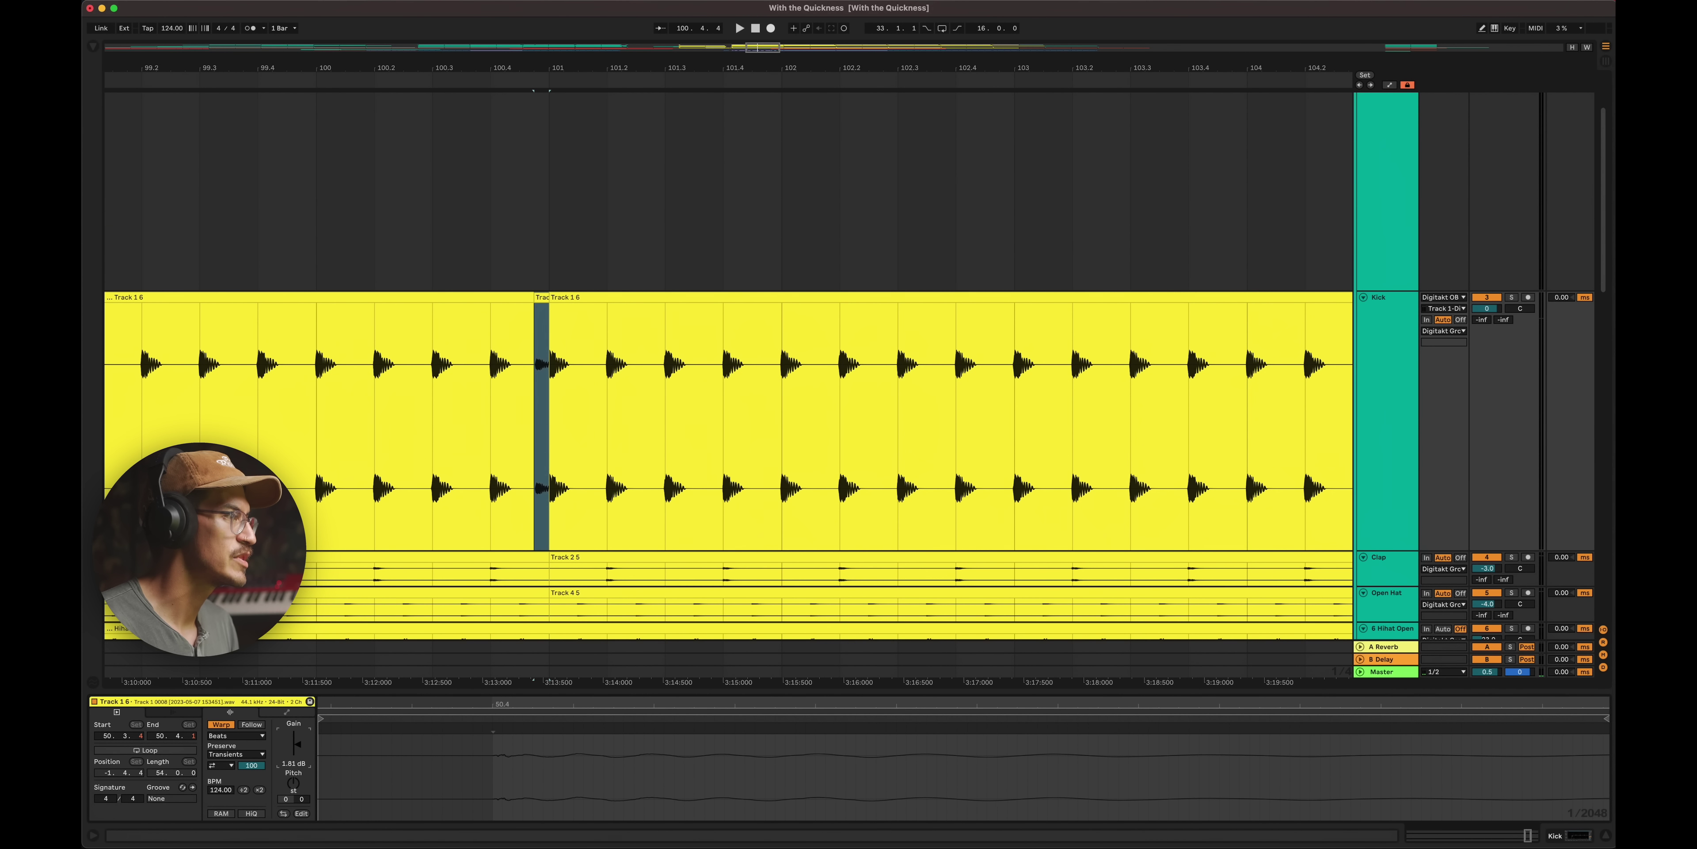
left_click(212, 415)
key("space")
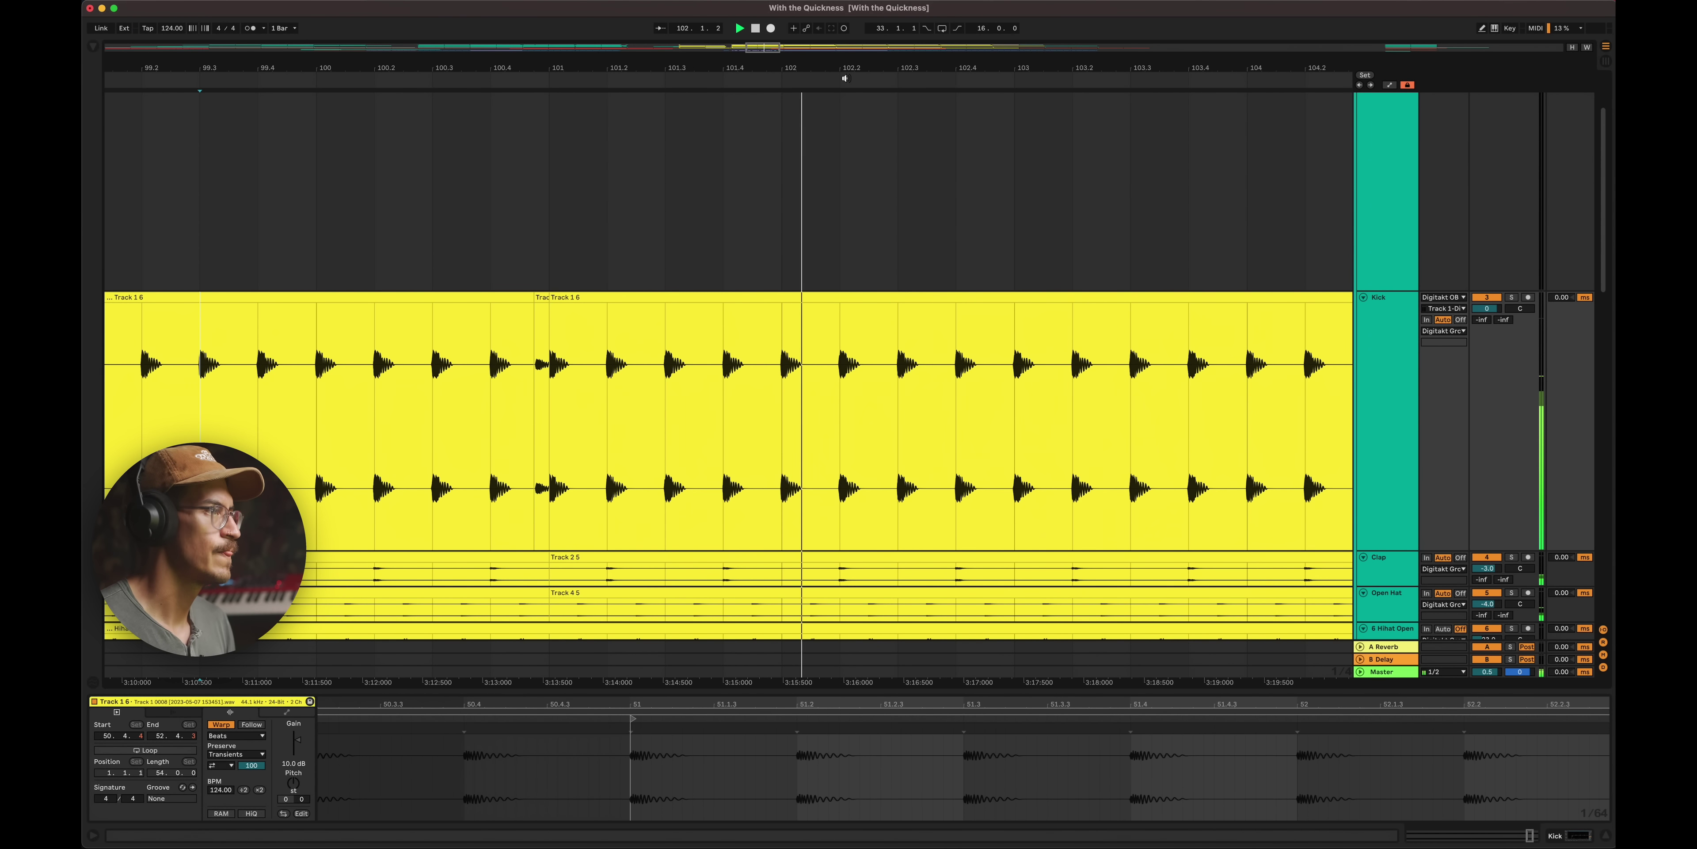
- Split the Kick clip at 105.2.1 and 105.3.1 to isolate the first two beats of bar 105
mouse_move(843, 71)
left_mouse_down()
mouse_move(755, 41)
mouse_move(634, 33)
mouse_move(698, 68)
mouse_move(697, 184)
mouse_move(618, 192)
mouse_move(618, 64)
left_mouse_up()
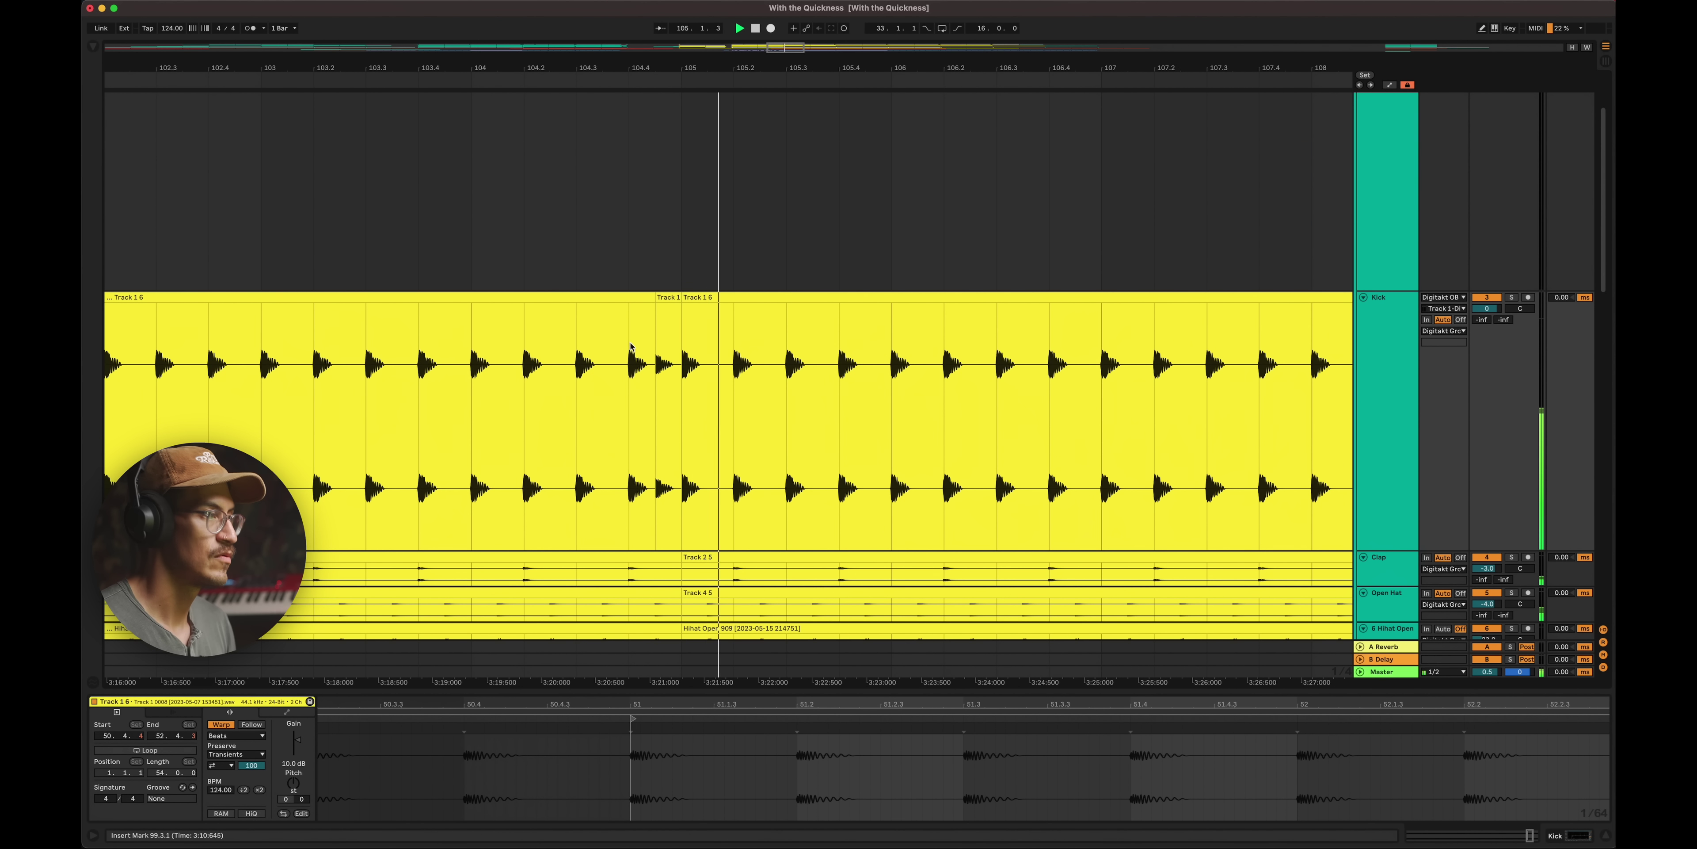
left_click(725, 371)
key("super+e")
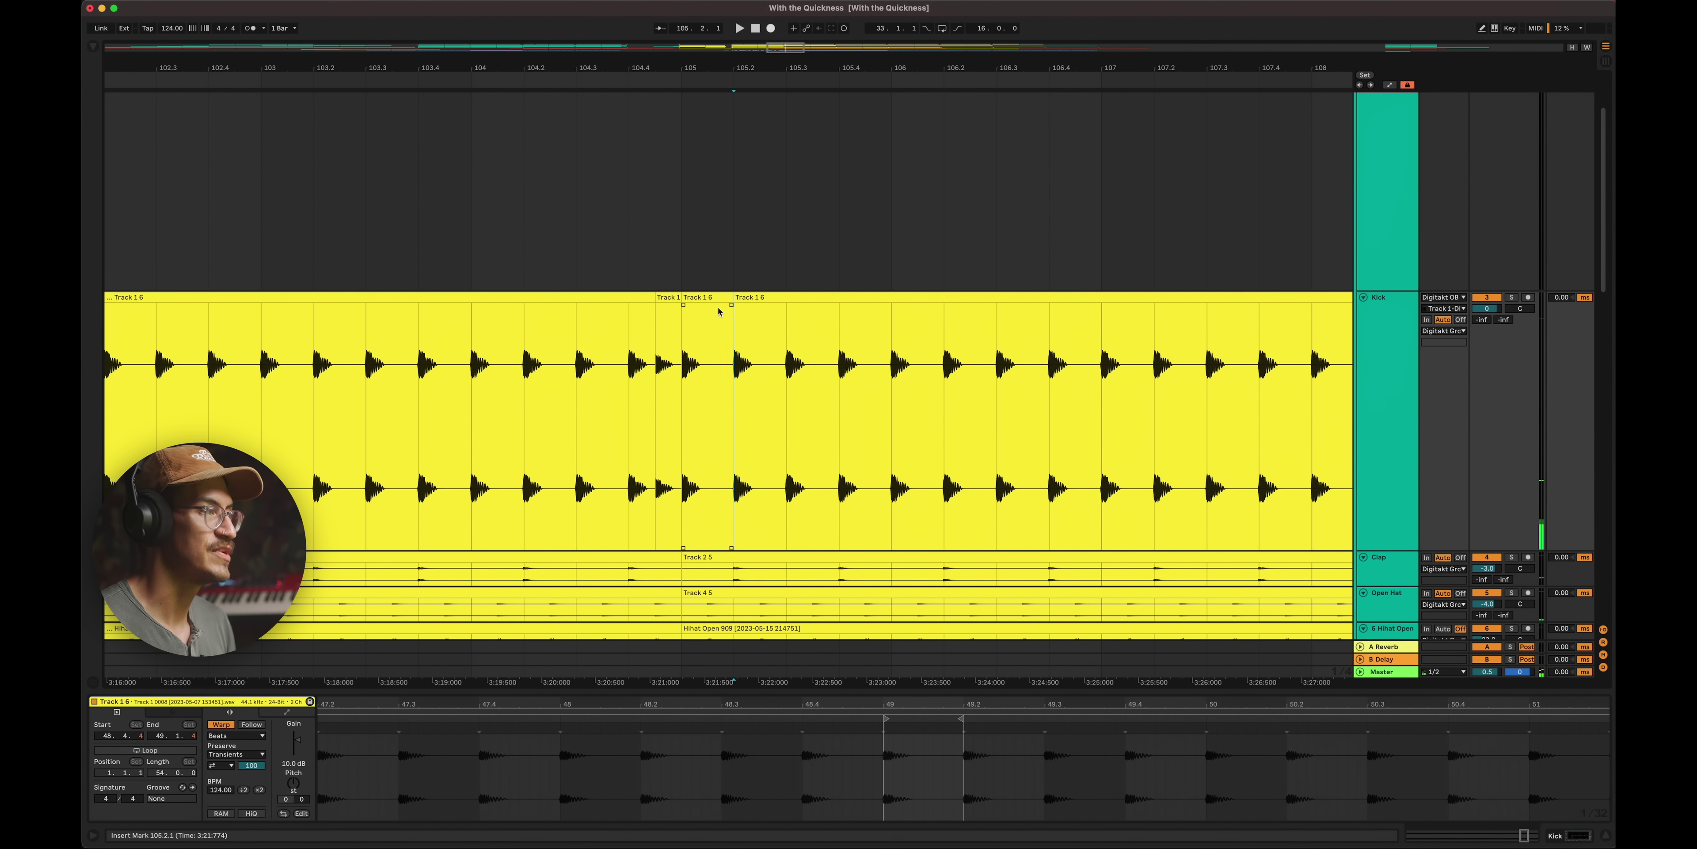
left_click(788, 324)
key("super+e")
- Try deactivating the first two Kick beats of bar 105, audition the gap from 104.1.1, and undo the deactivation
left_click(753, 303)
left_click(753, 304)
left_click(723, 300, "shift")
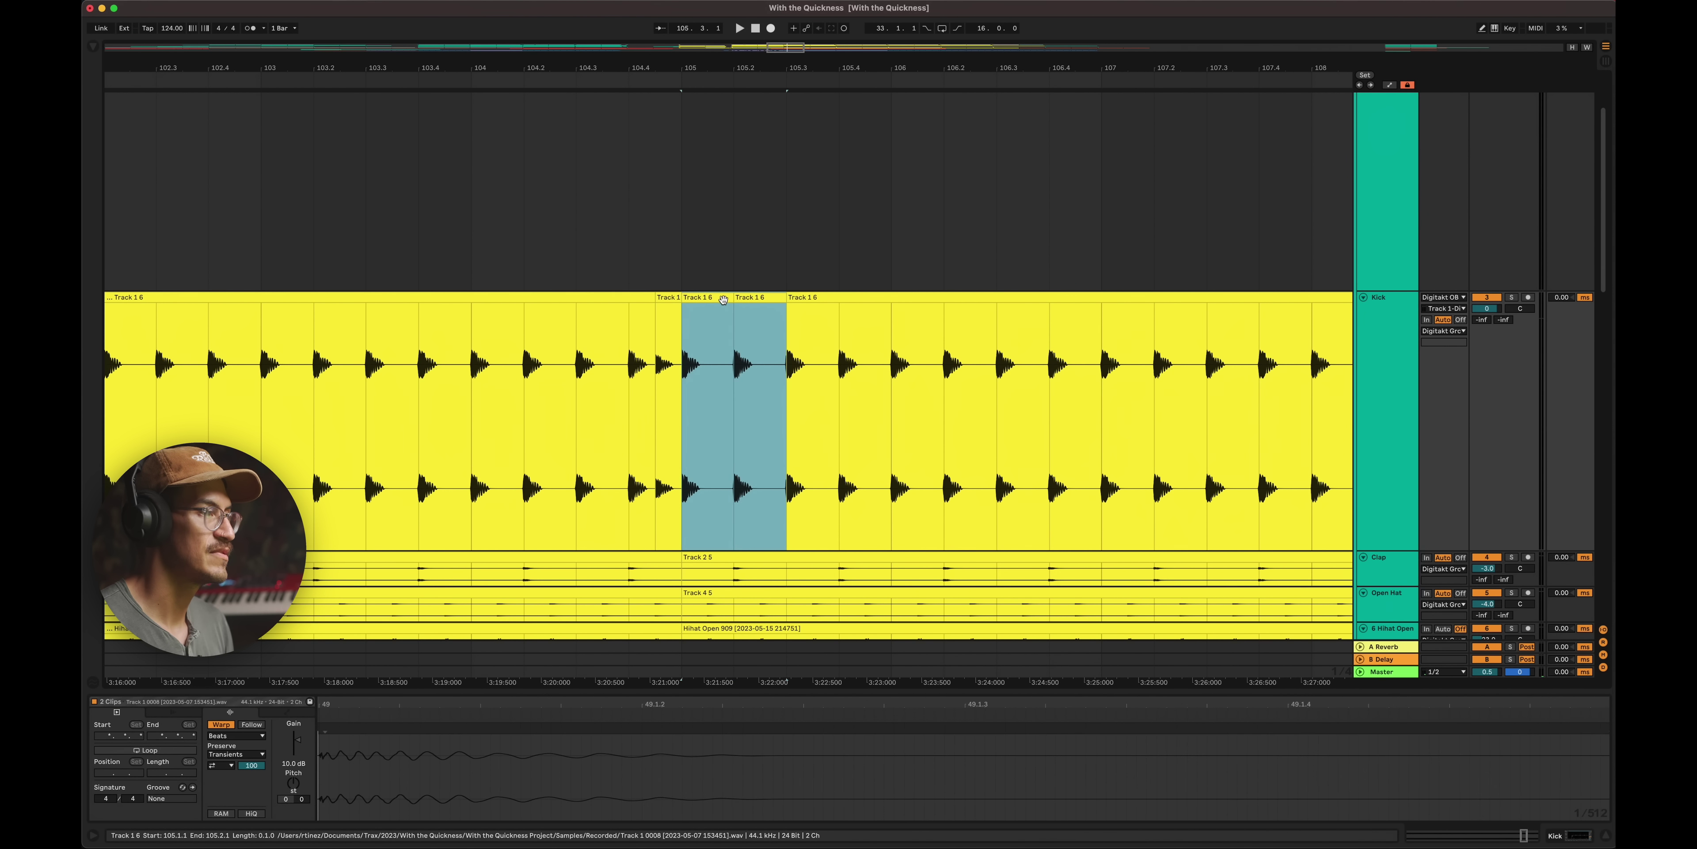
key("0")
left_click(479, 359)
key("space")
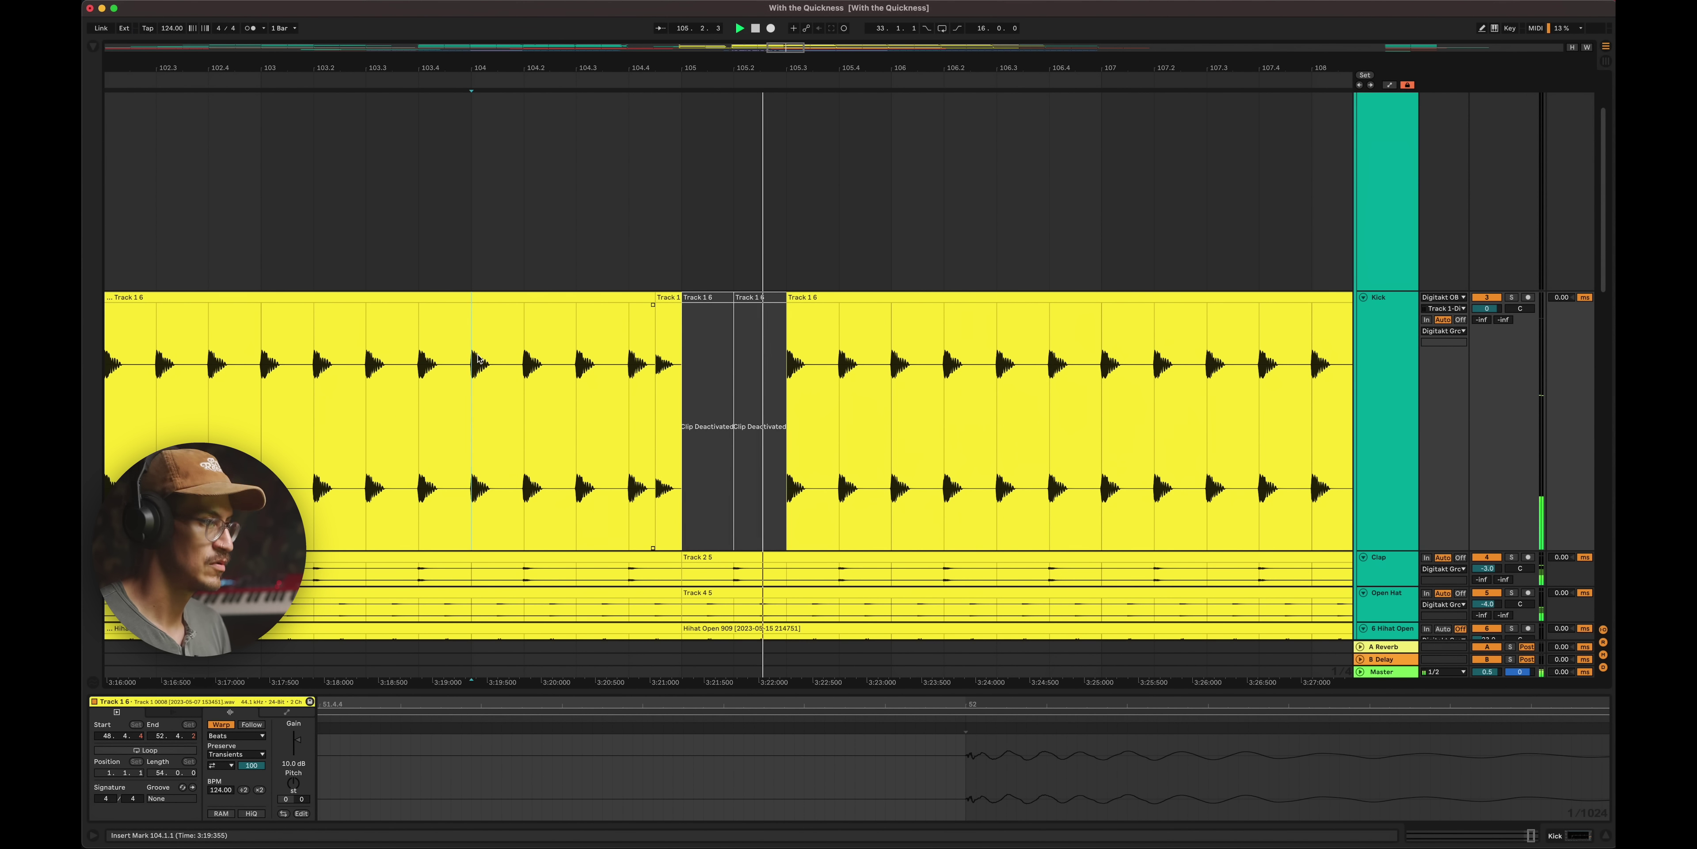
key("space")
key("super+z")
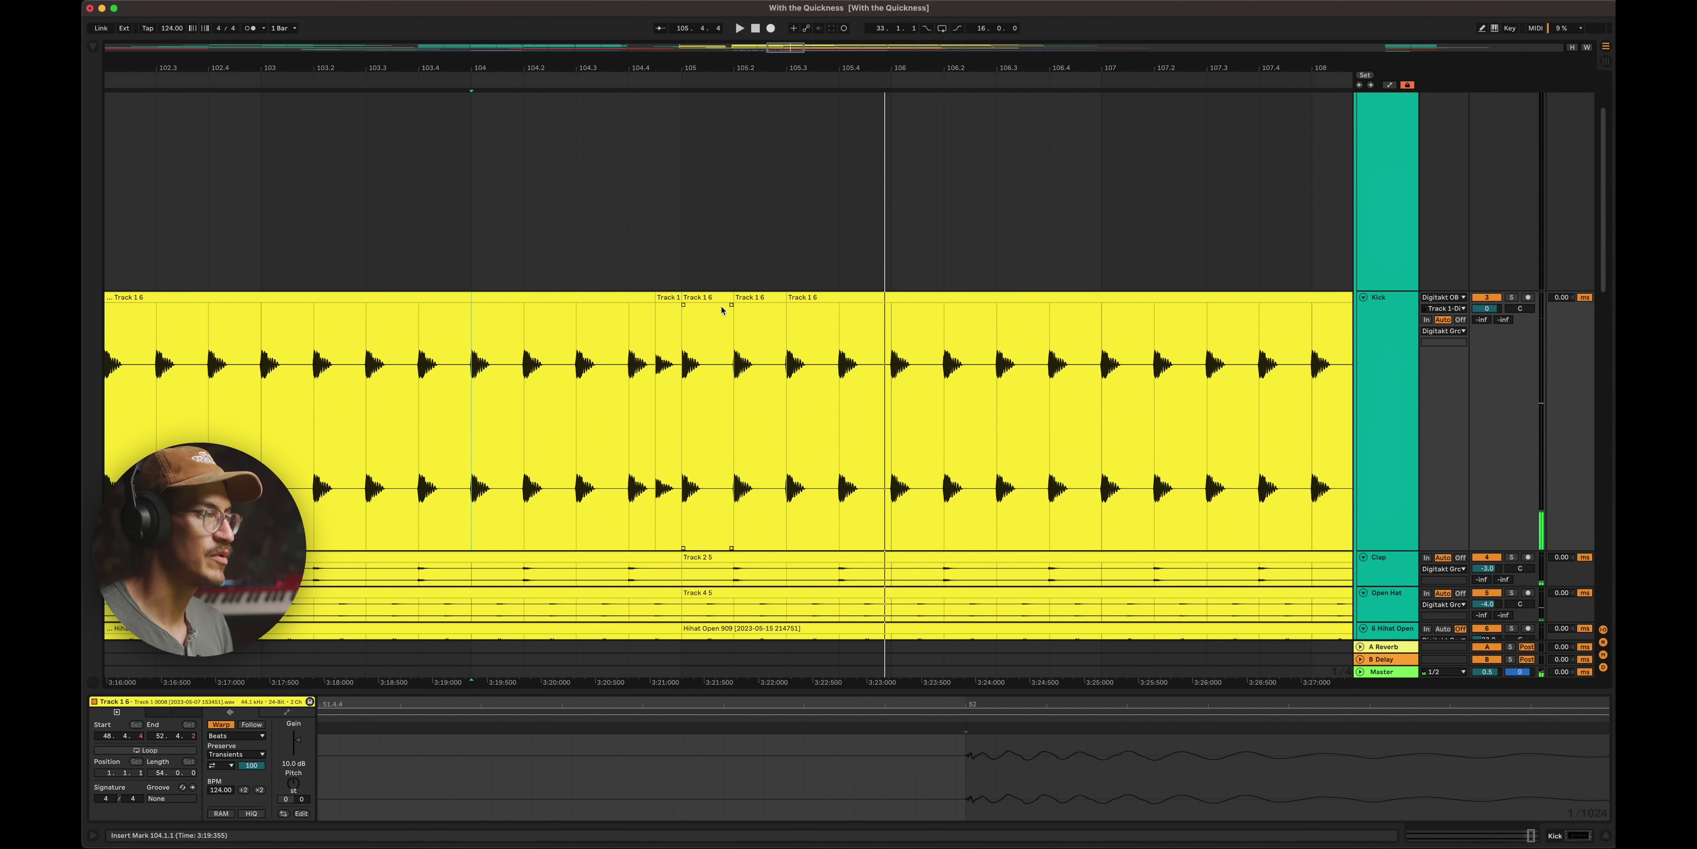
- Deactivate only the one-beat Kick clip from 105.1.1 to 105.2.1 and audition the gap from 103.4.1
left_click(706, 299)
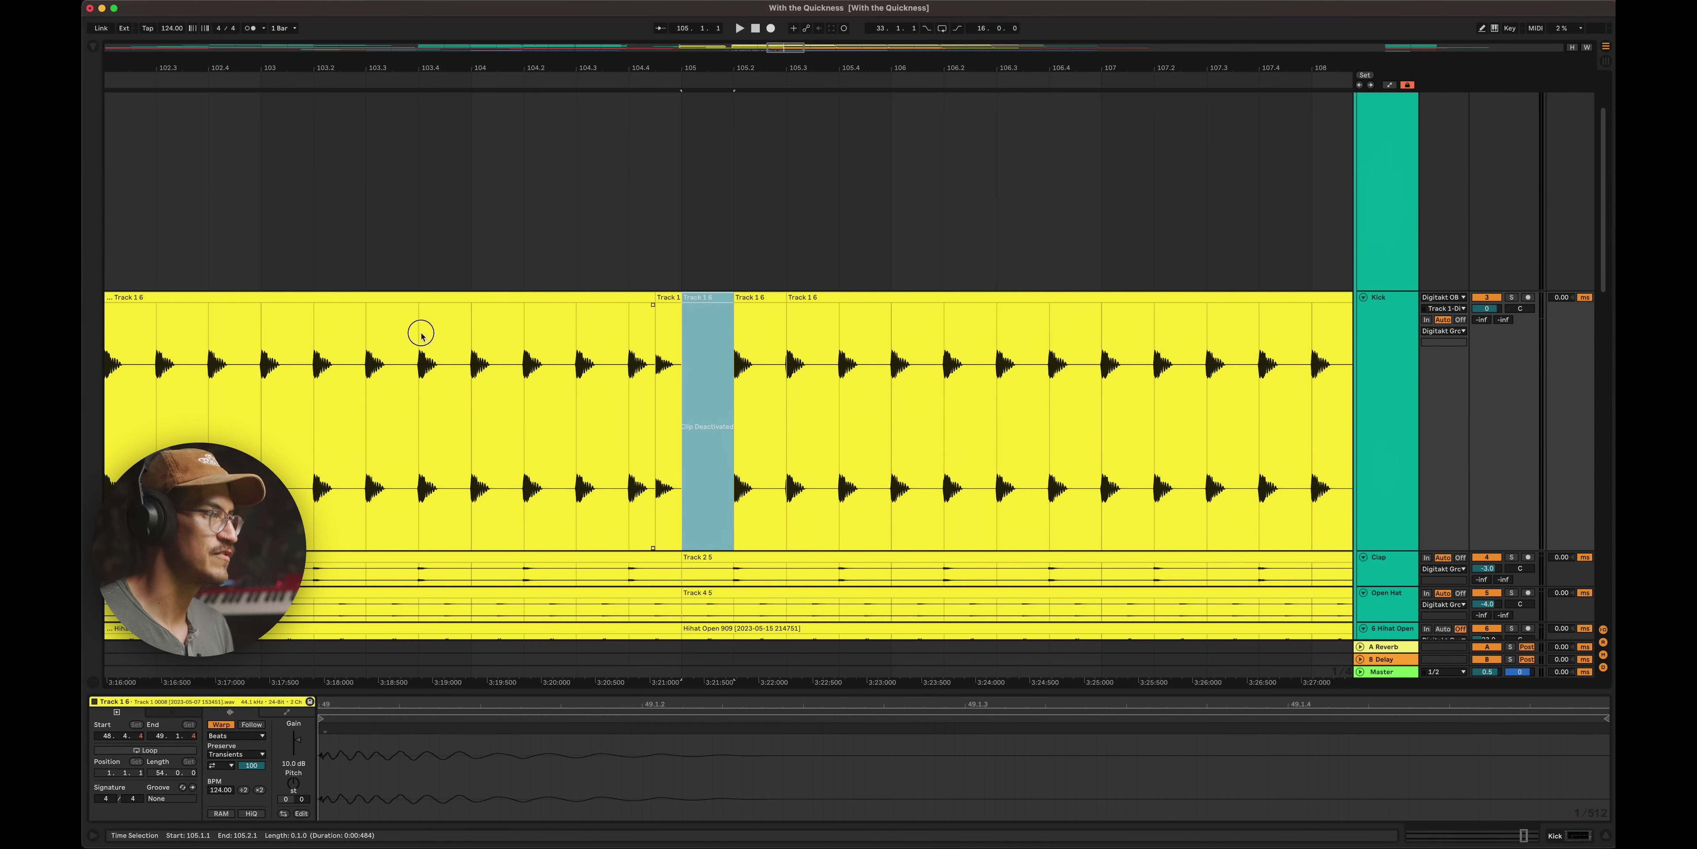
key("0")
left_click(421, 336)
key("space")
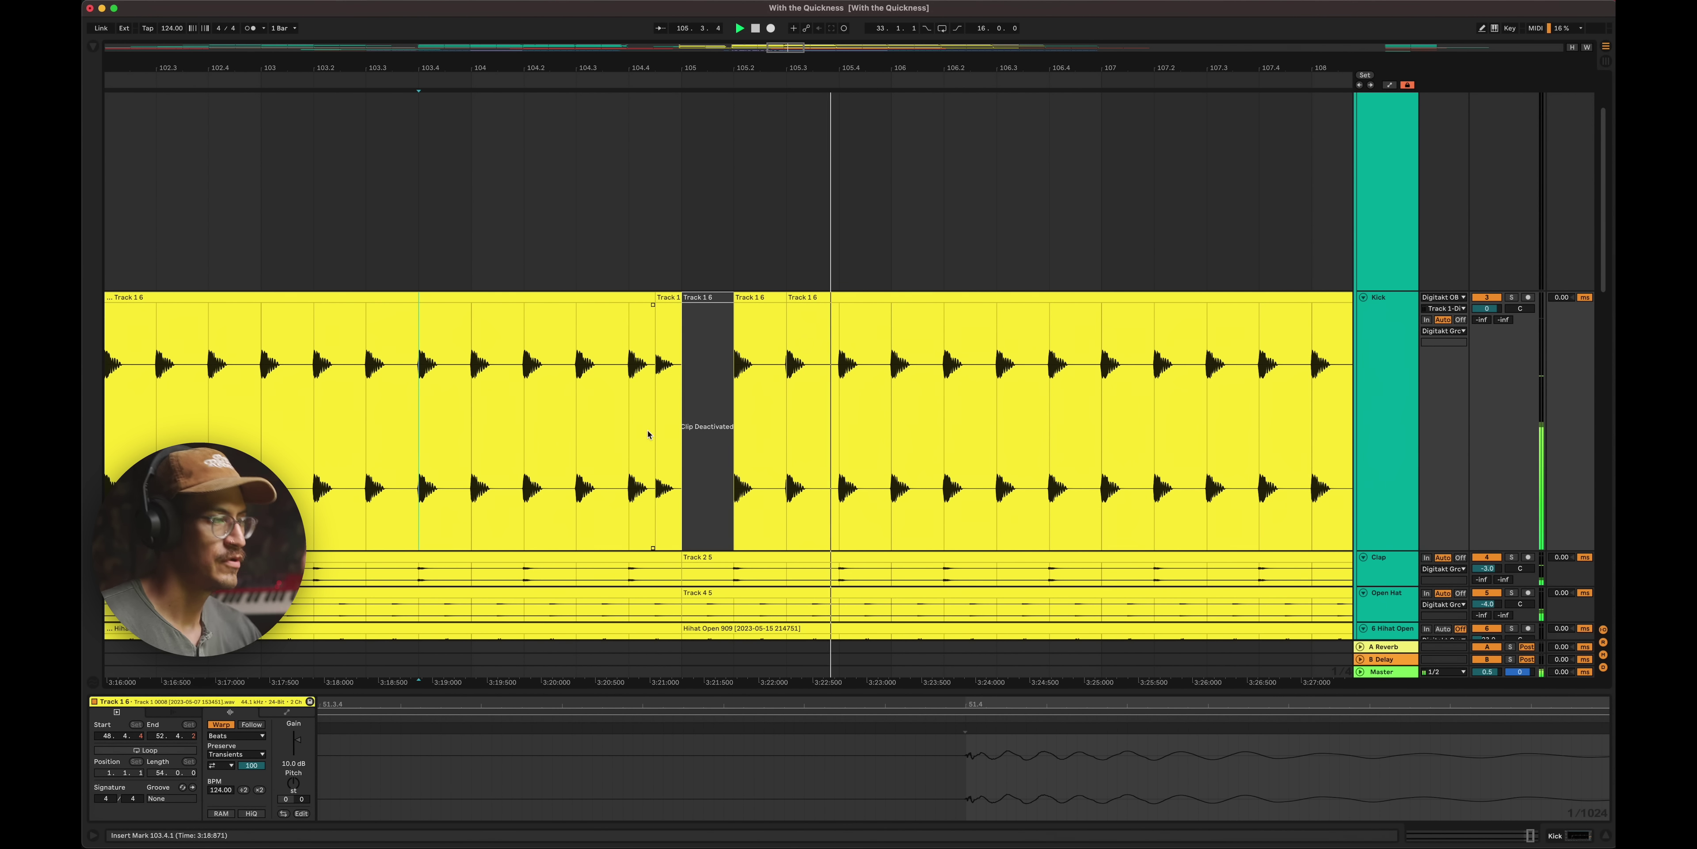
- Look over the Kick, Perc, Closed Hat and remaining tracks after bar 105, and examine the whole arrangement with all tracks in view
left_click_drag(906, 68, 906, 30)
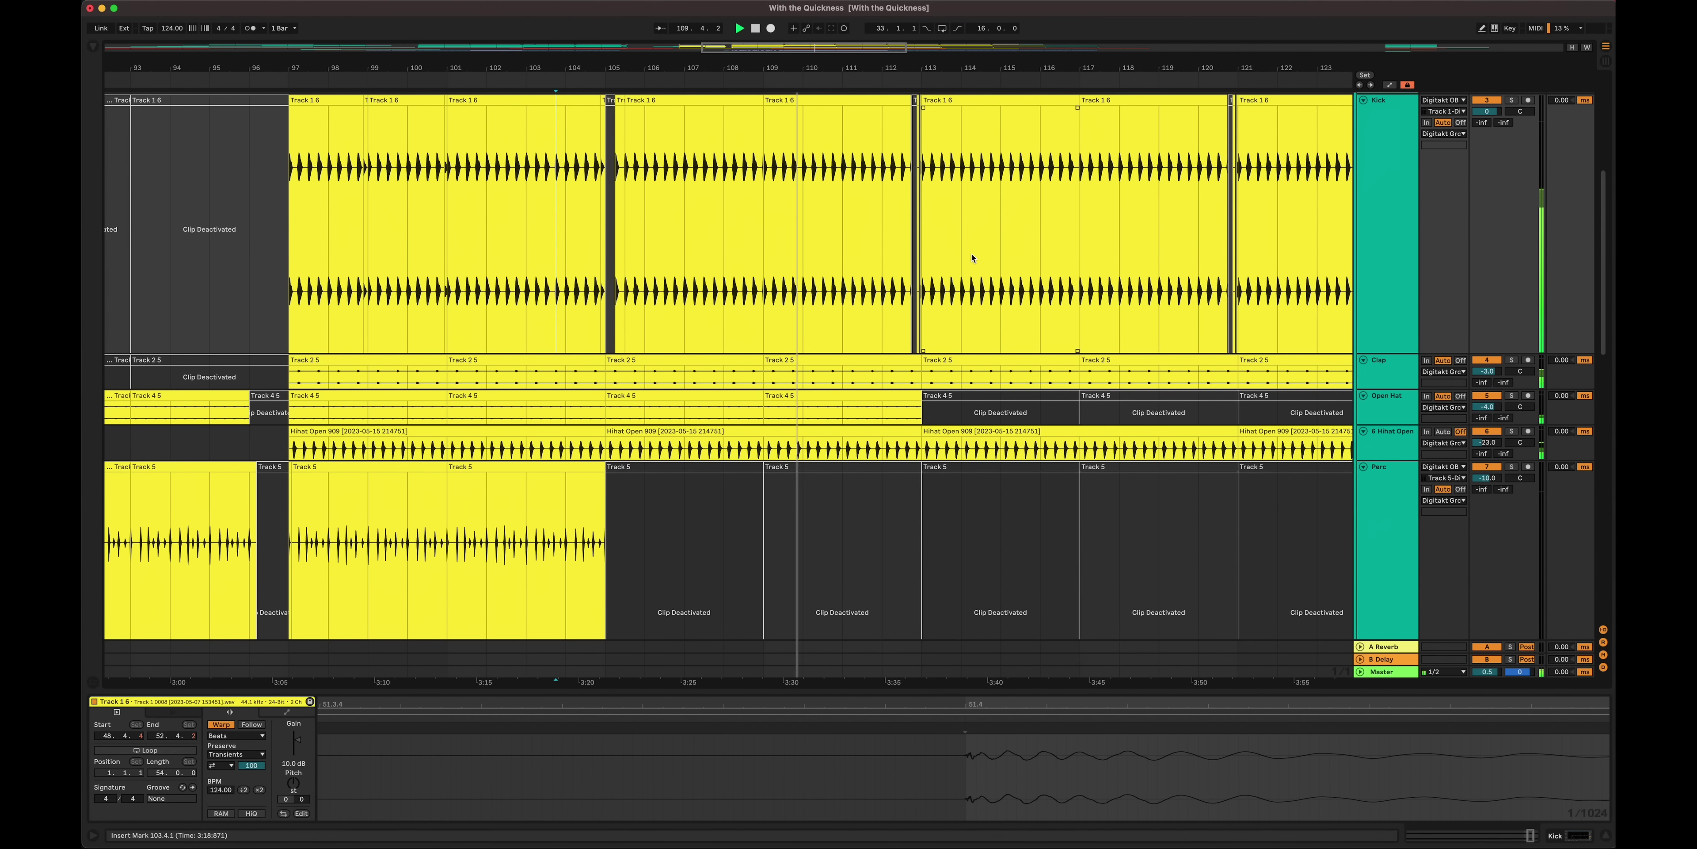
scroll(972, 257, "up", 3)
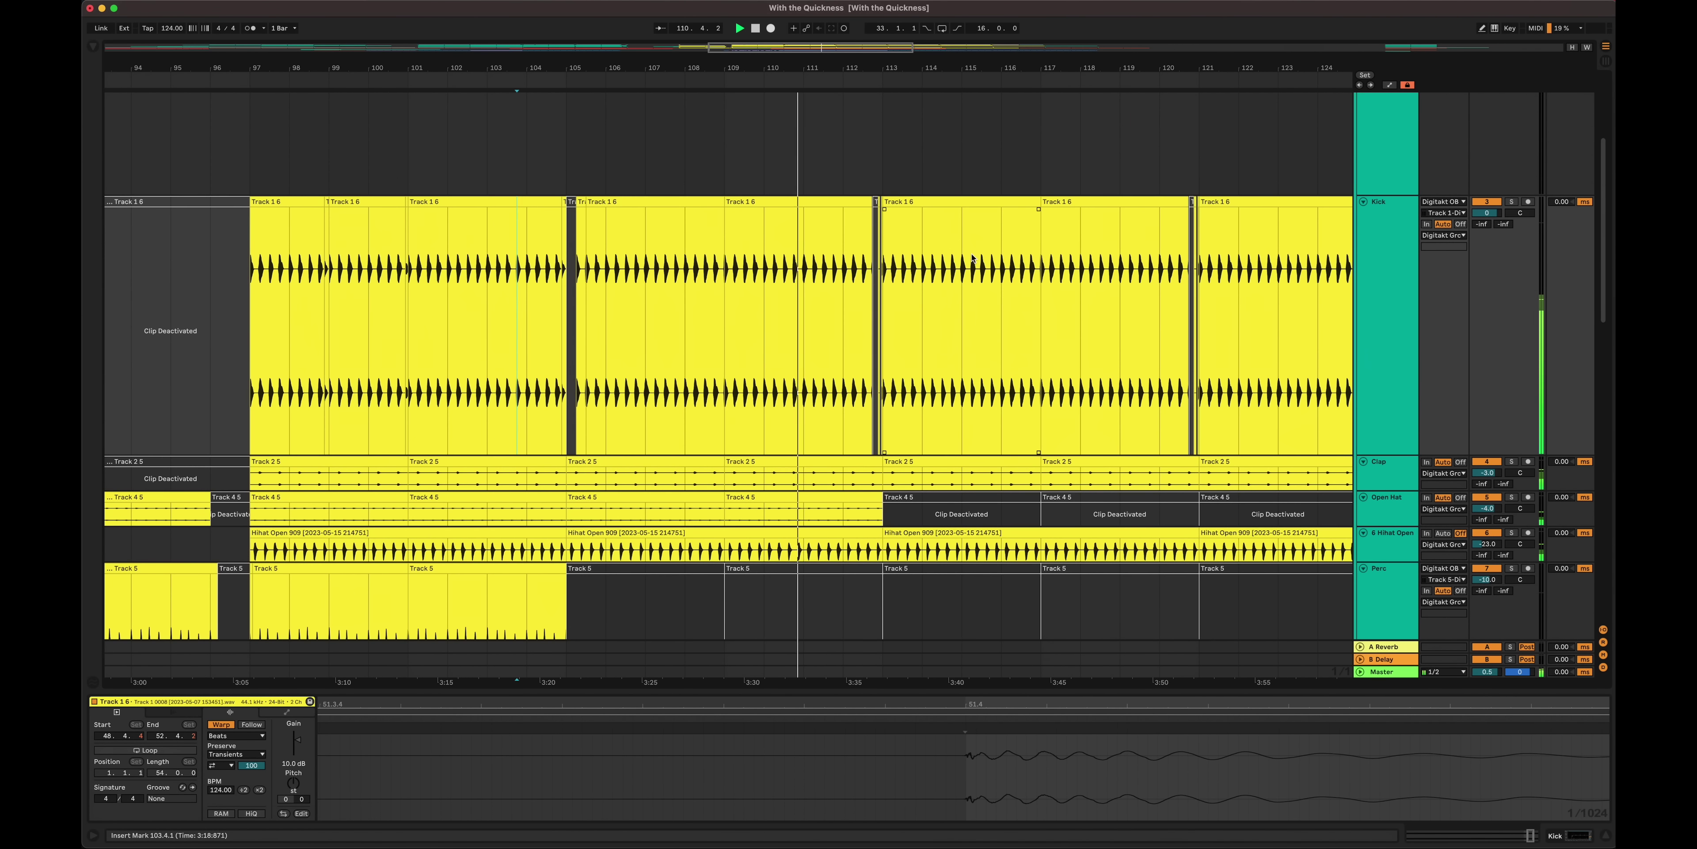
scroll(972, 257, "right", 5)
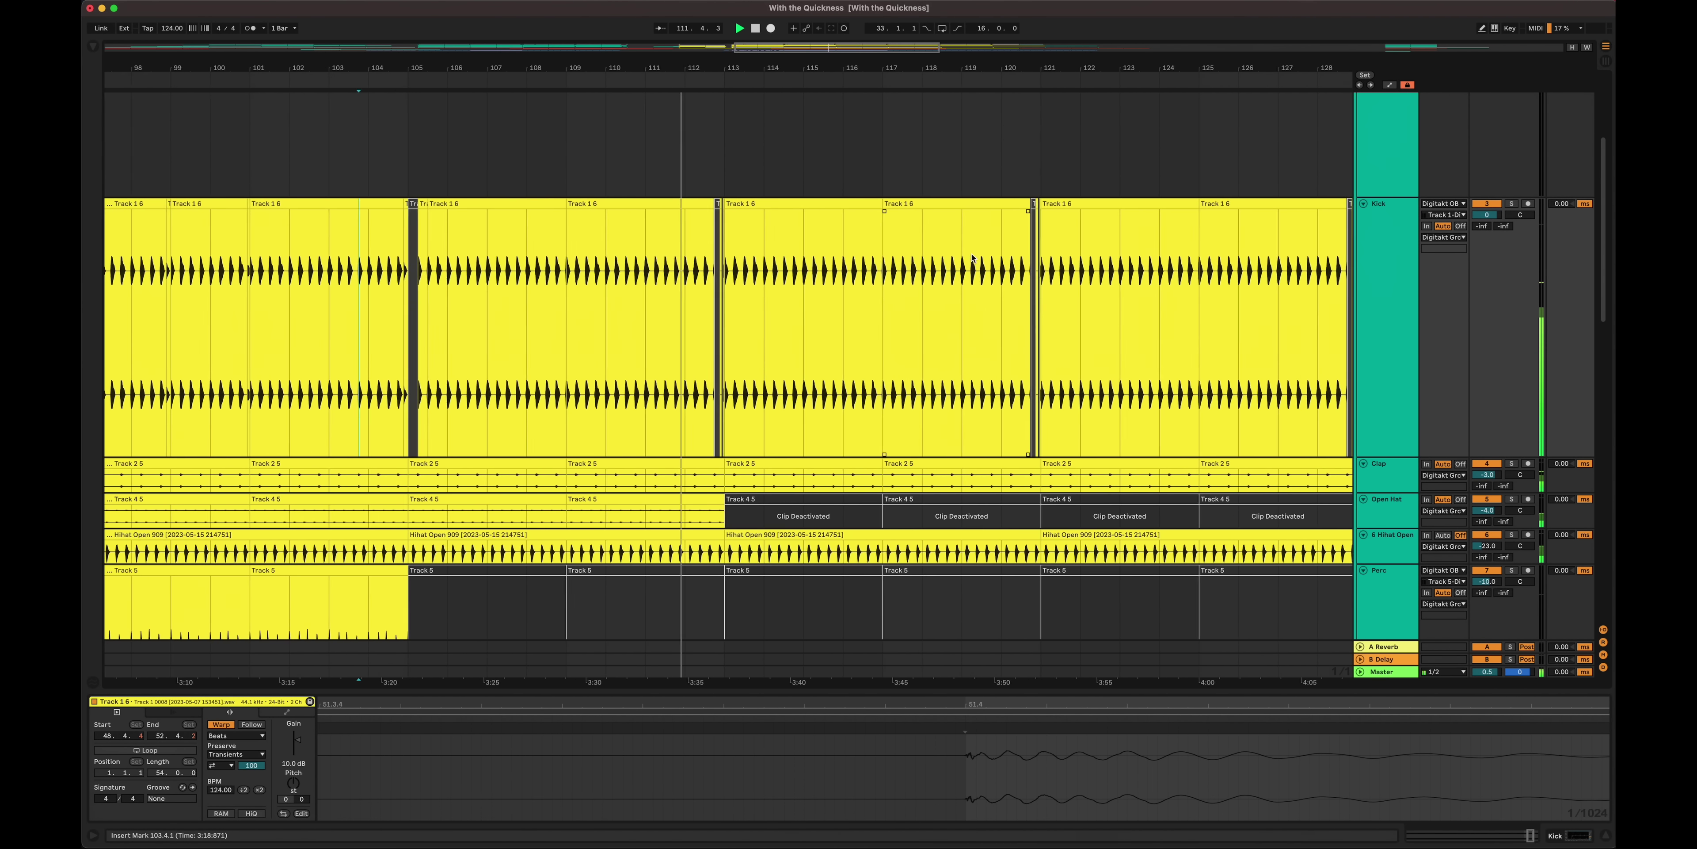
scroll(972, 257, "right", 10)
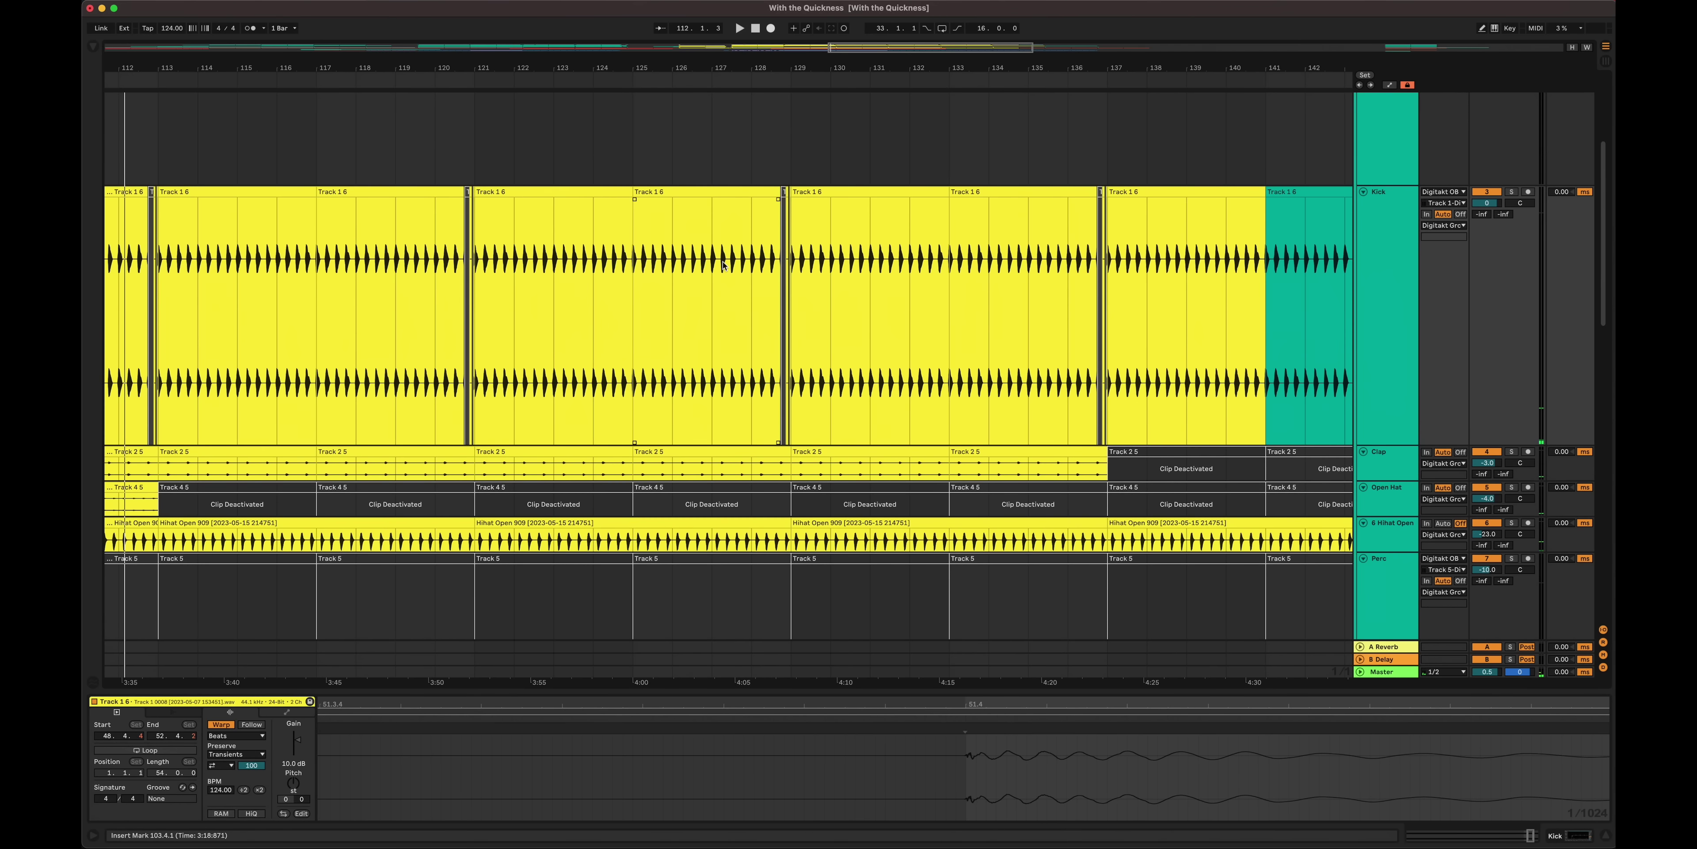
scroll(722, 264, "left", 10)
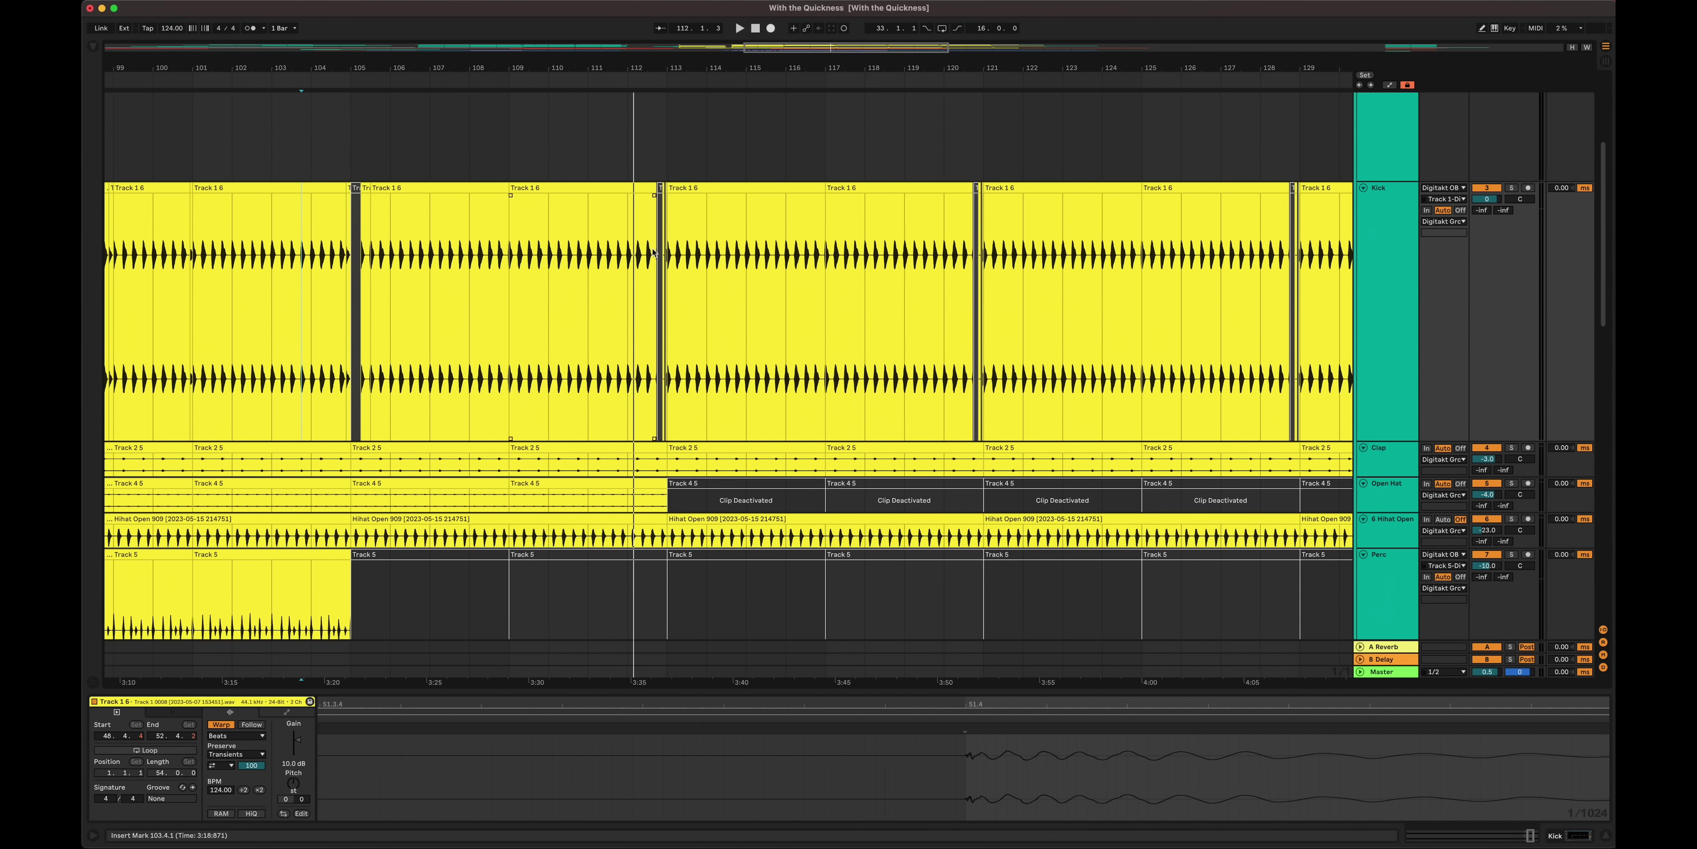
scroll(785, 250, "down", 10)
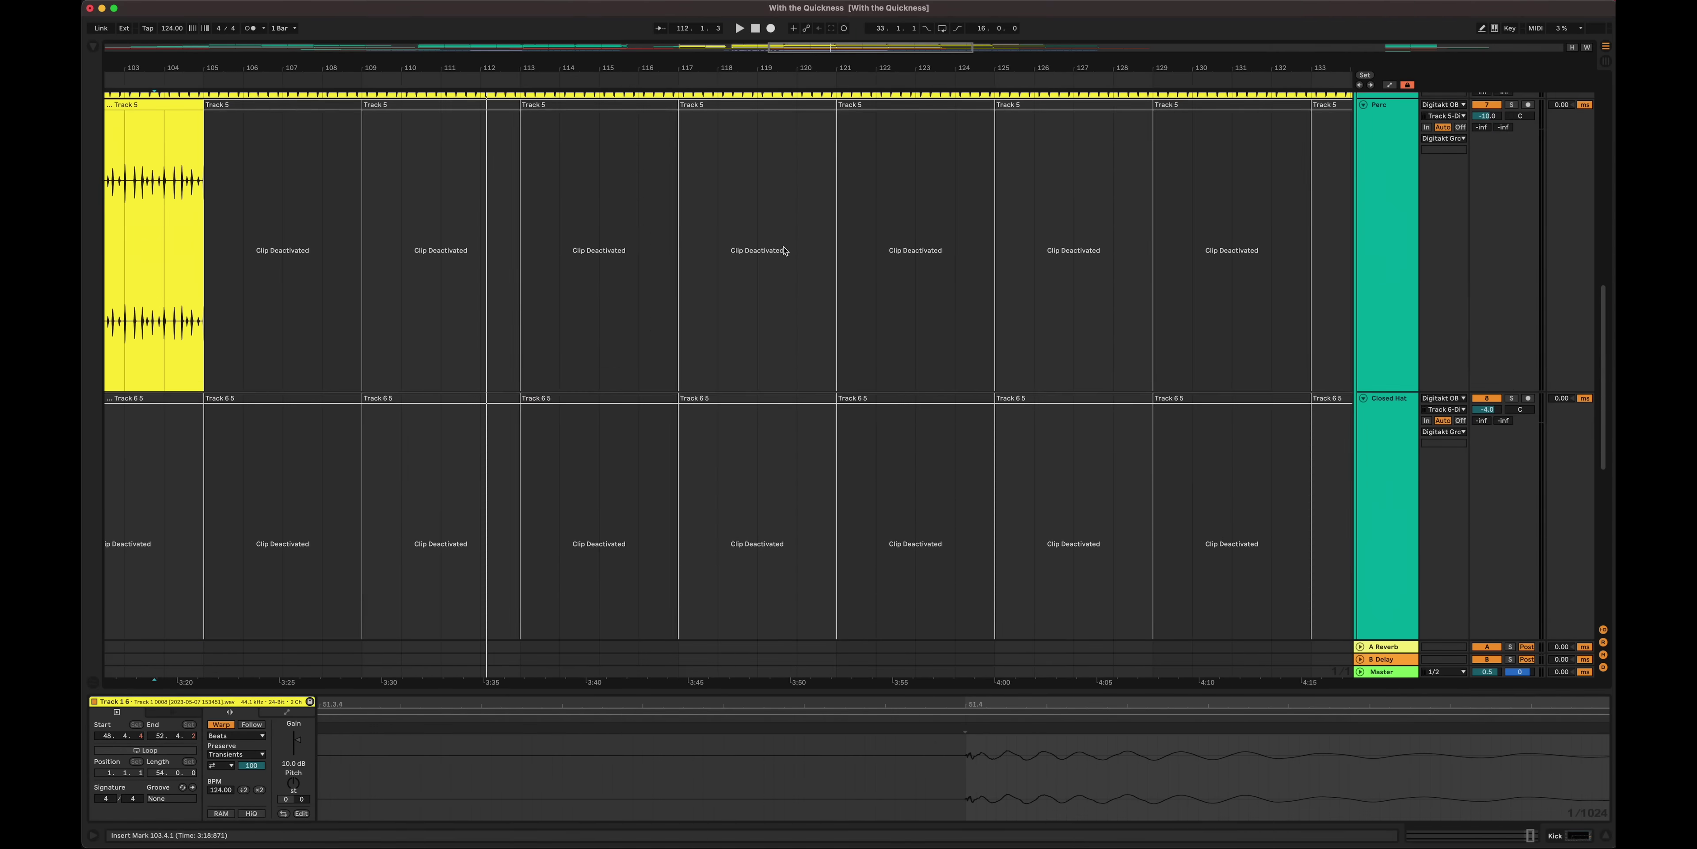
scroll(785, 250, "down", 5)
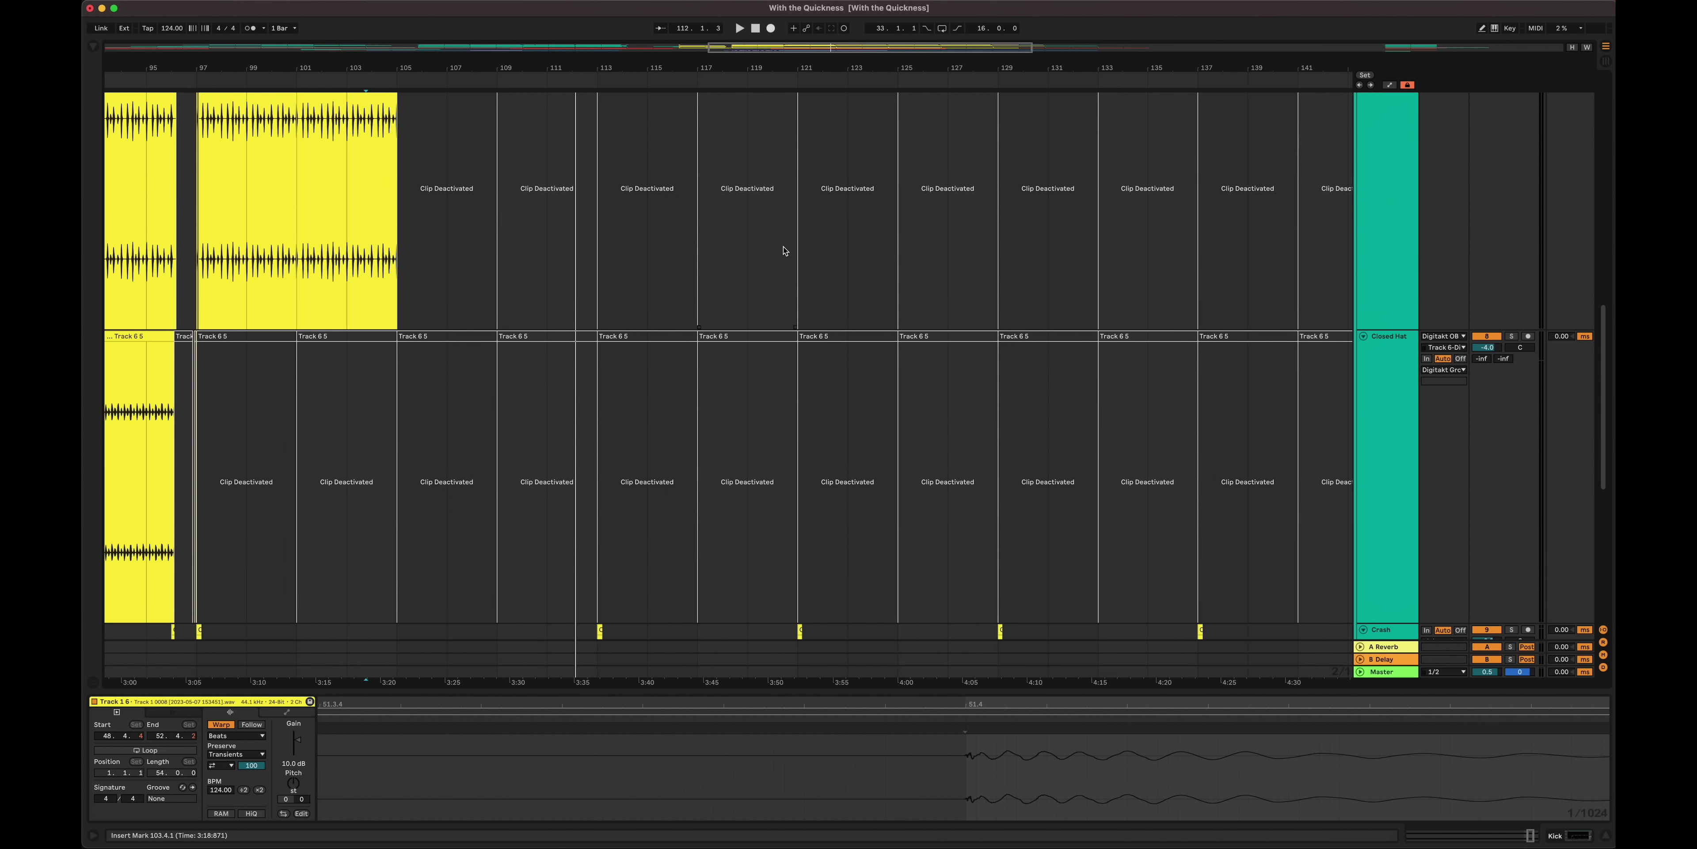
key("h")
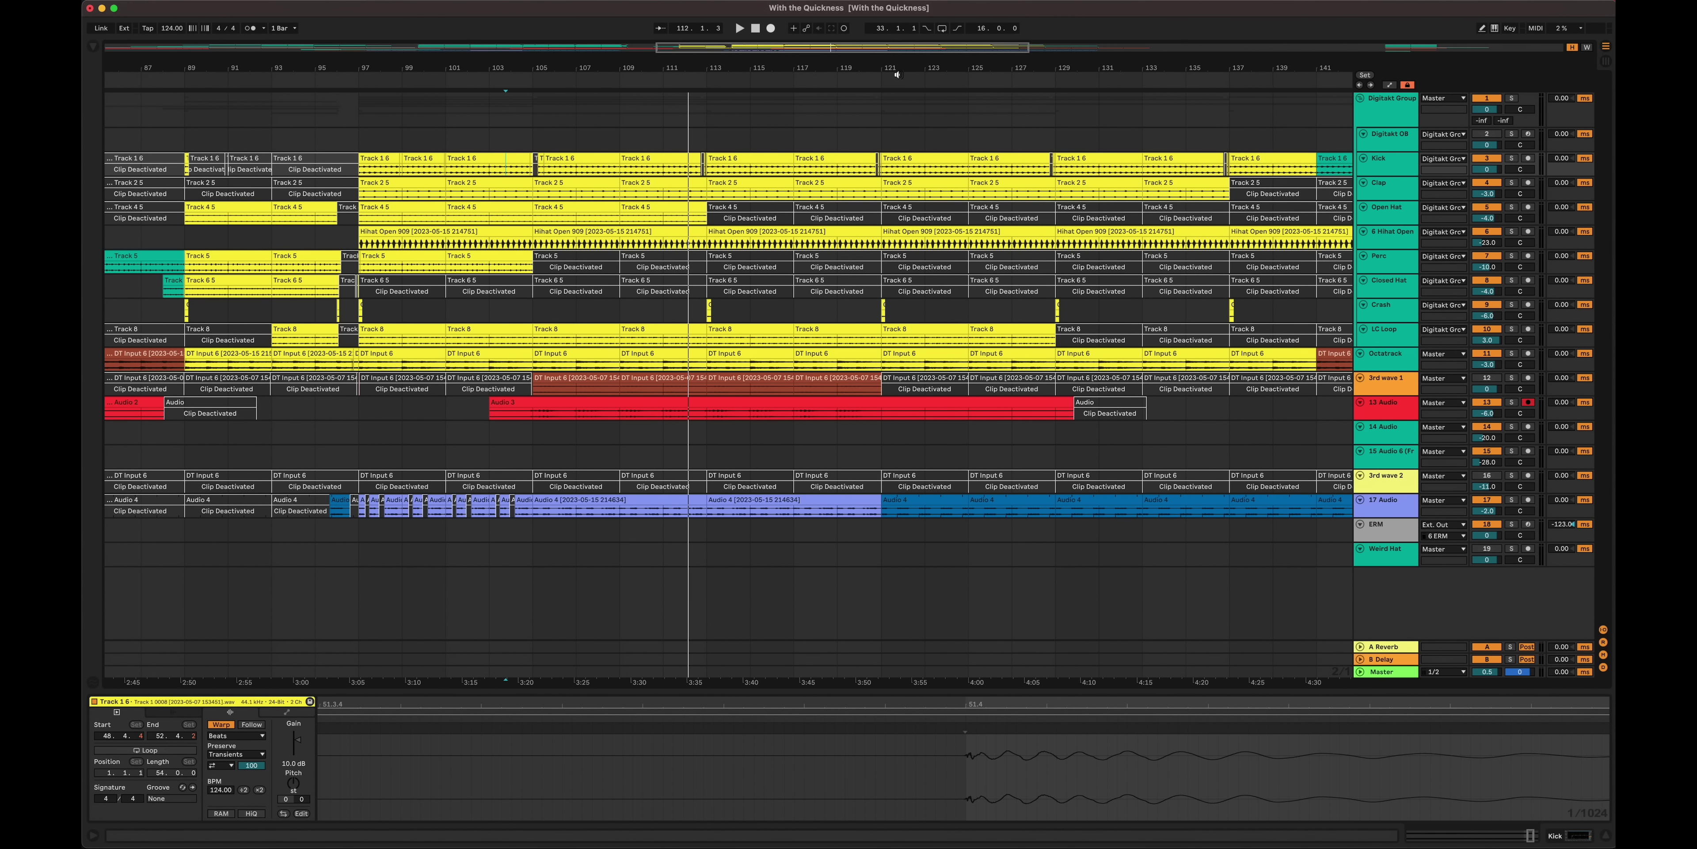
scroll(825, 201, "down", 5)
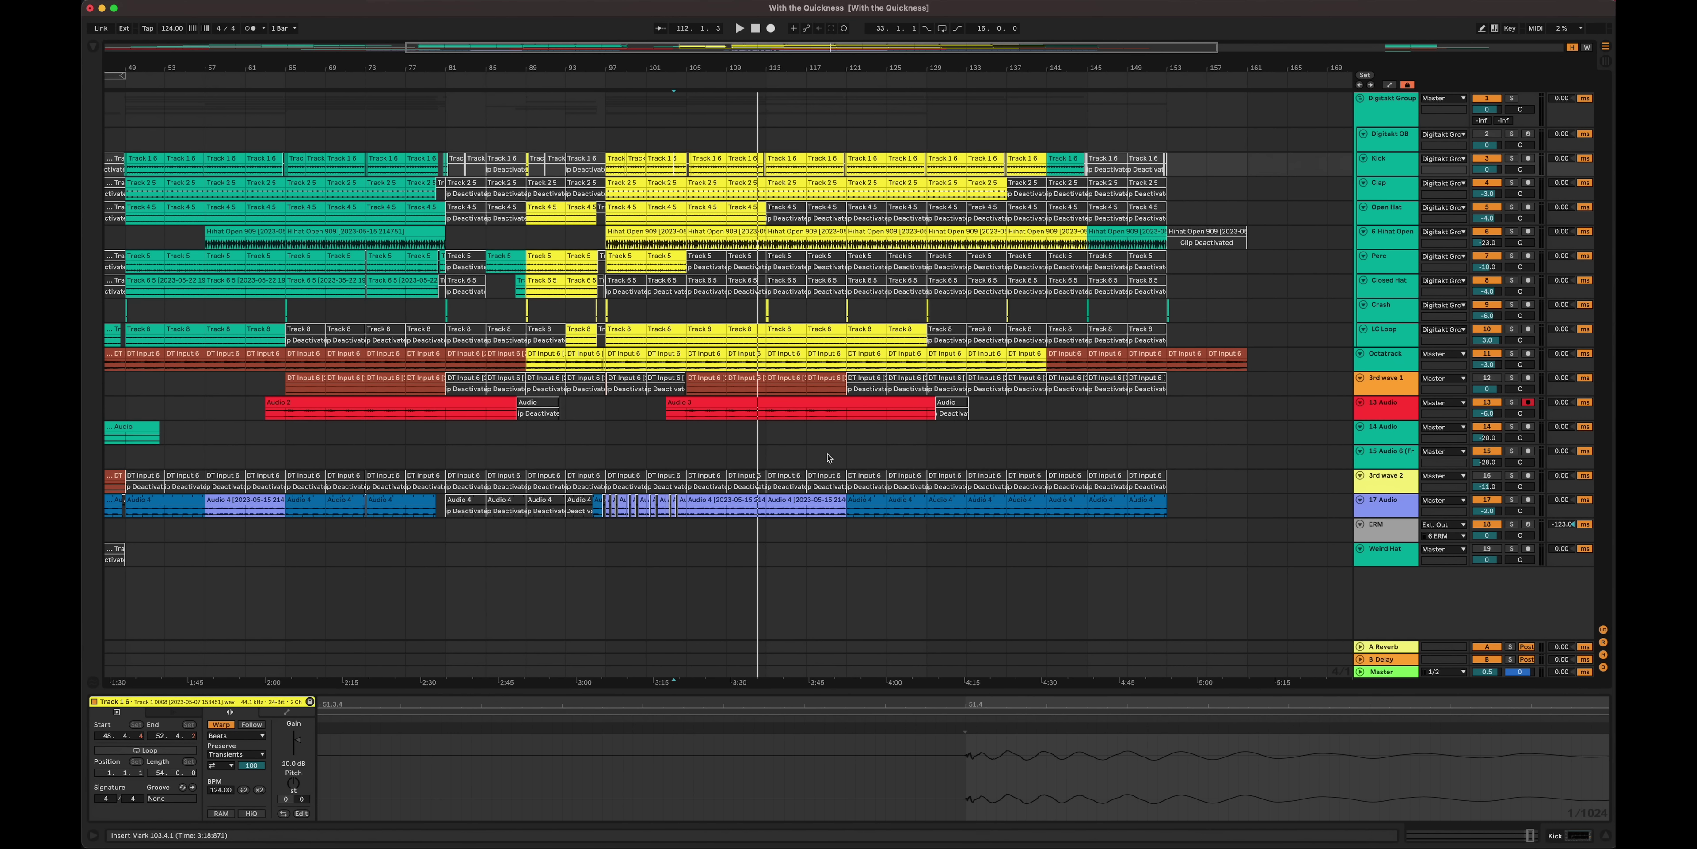
- Audition the passage leading into bar 121, and extend the Kick clip from 117.1.1 up to 121.1.1 over the small cut pieces
left_click(821, 80)
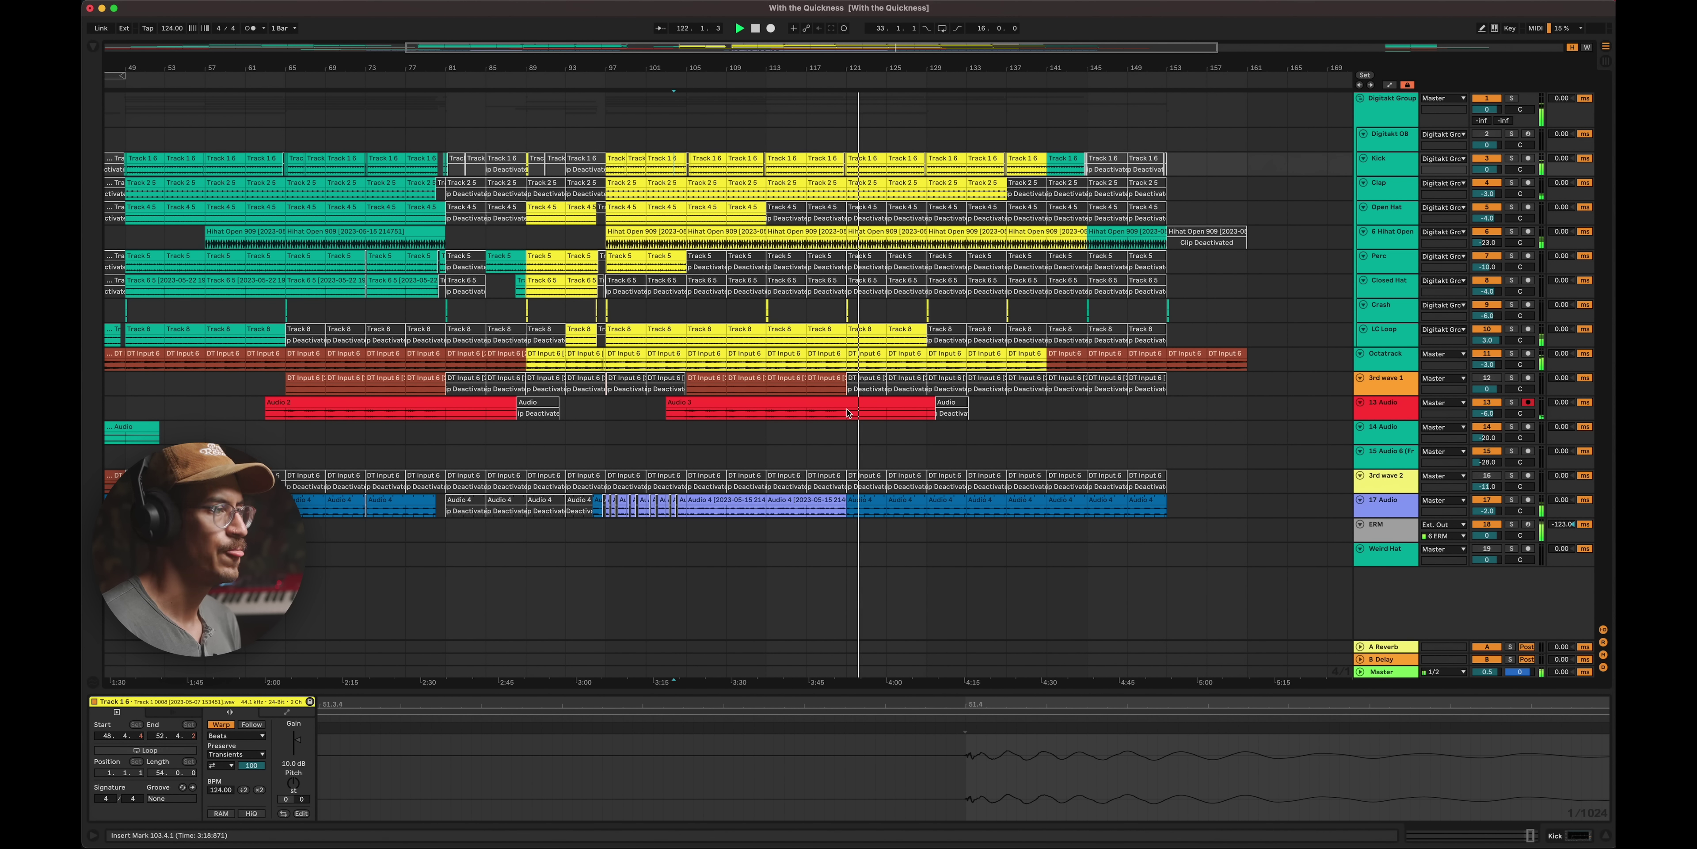
key("space")
left_click_drag(809, 136, 887, 178)
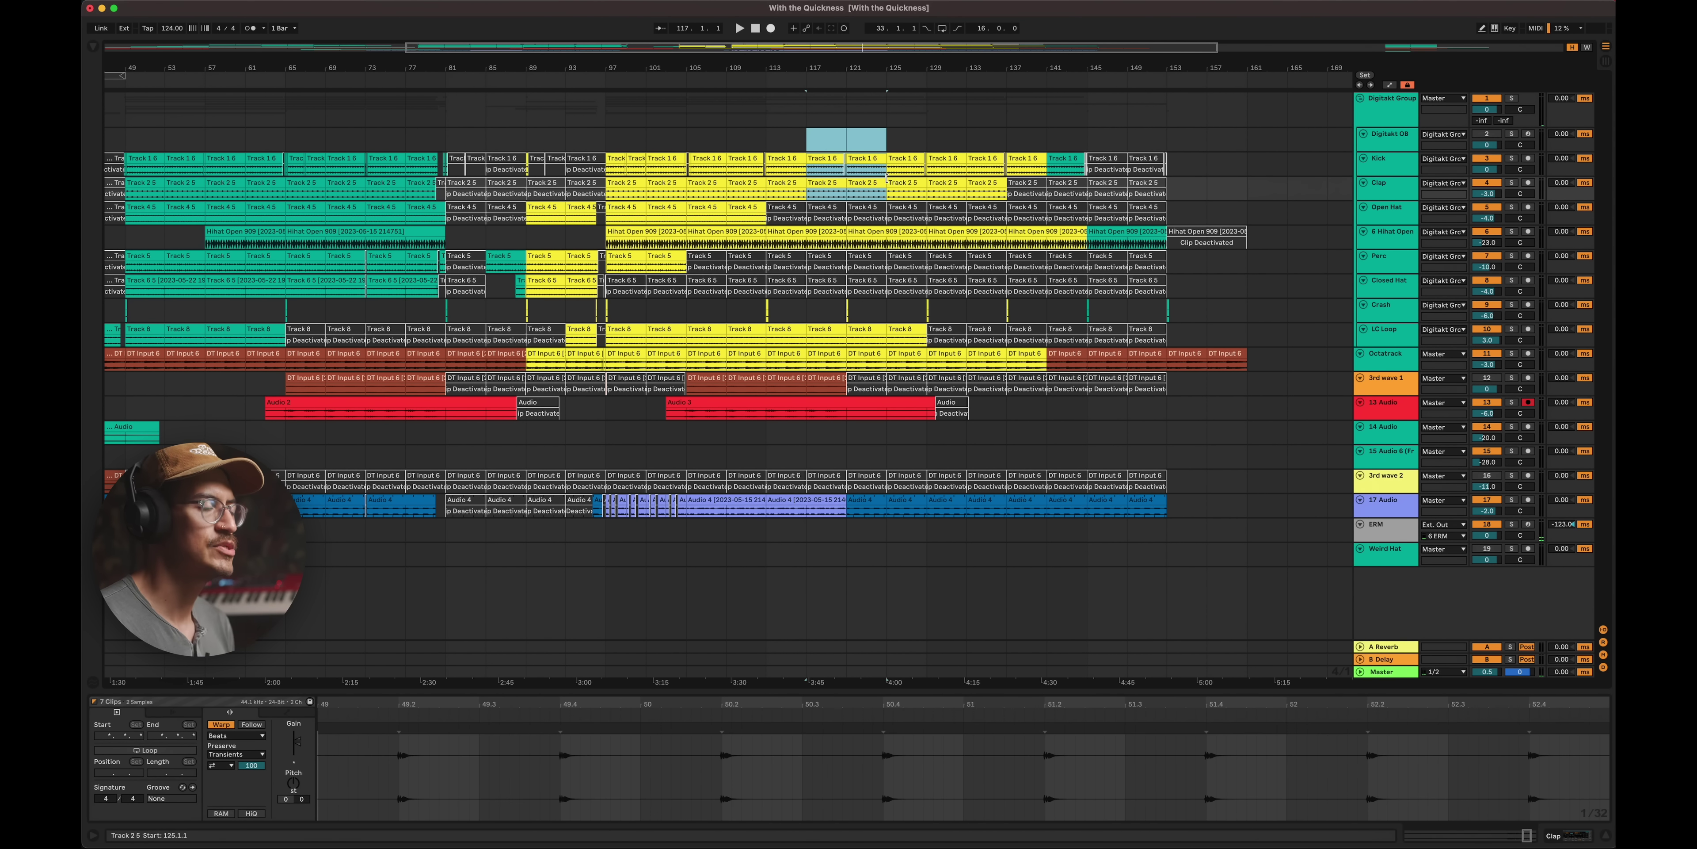
key("z")
left_click(715, 200)
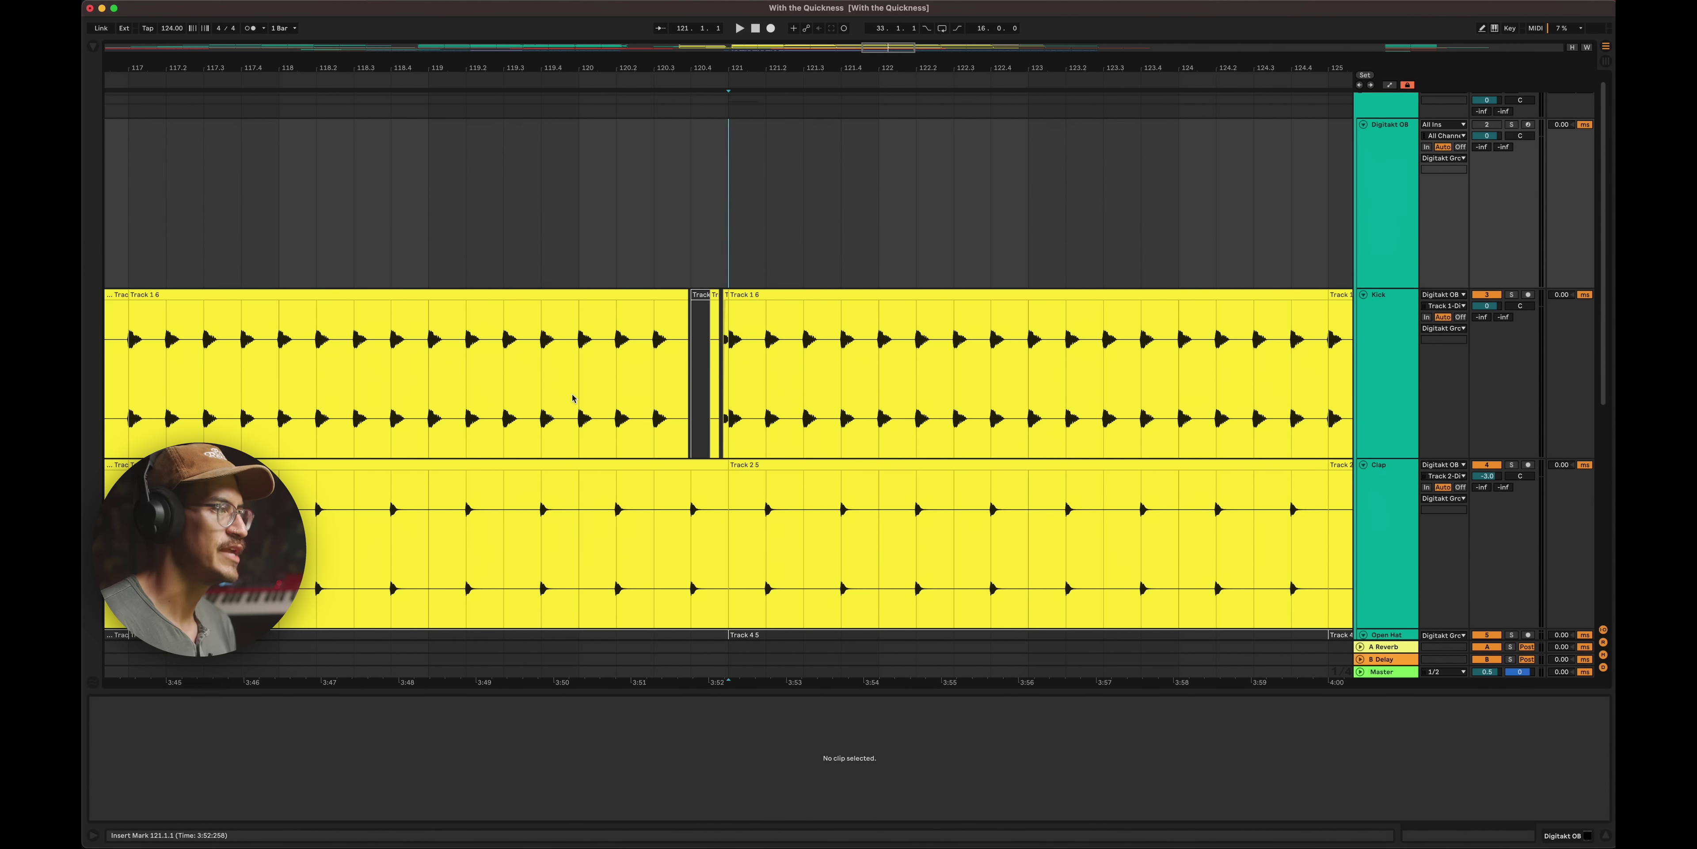
left_click_drag(683, 294, 727, 296)
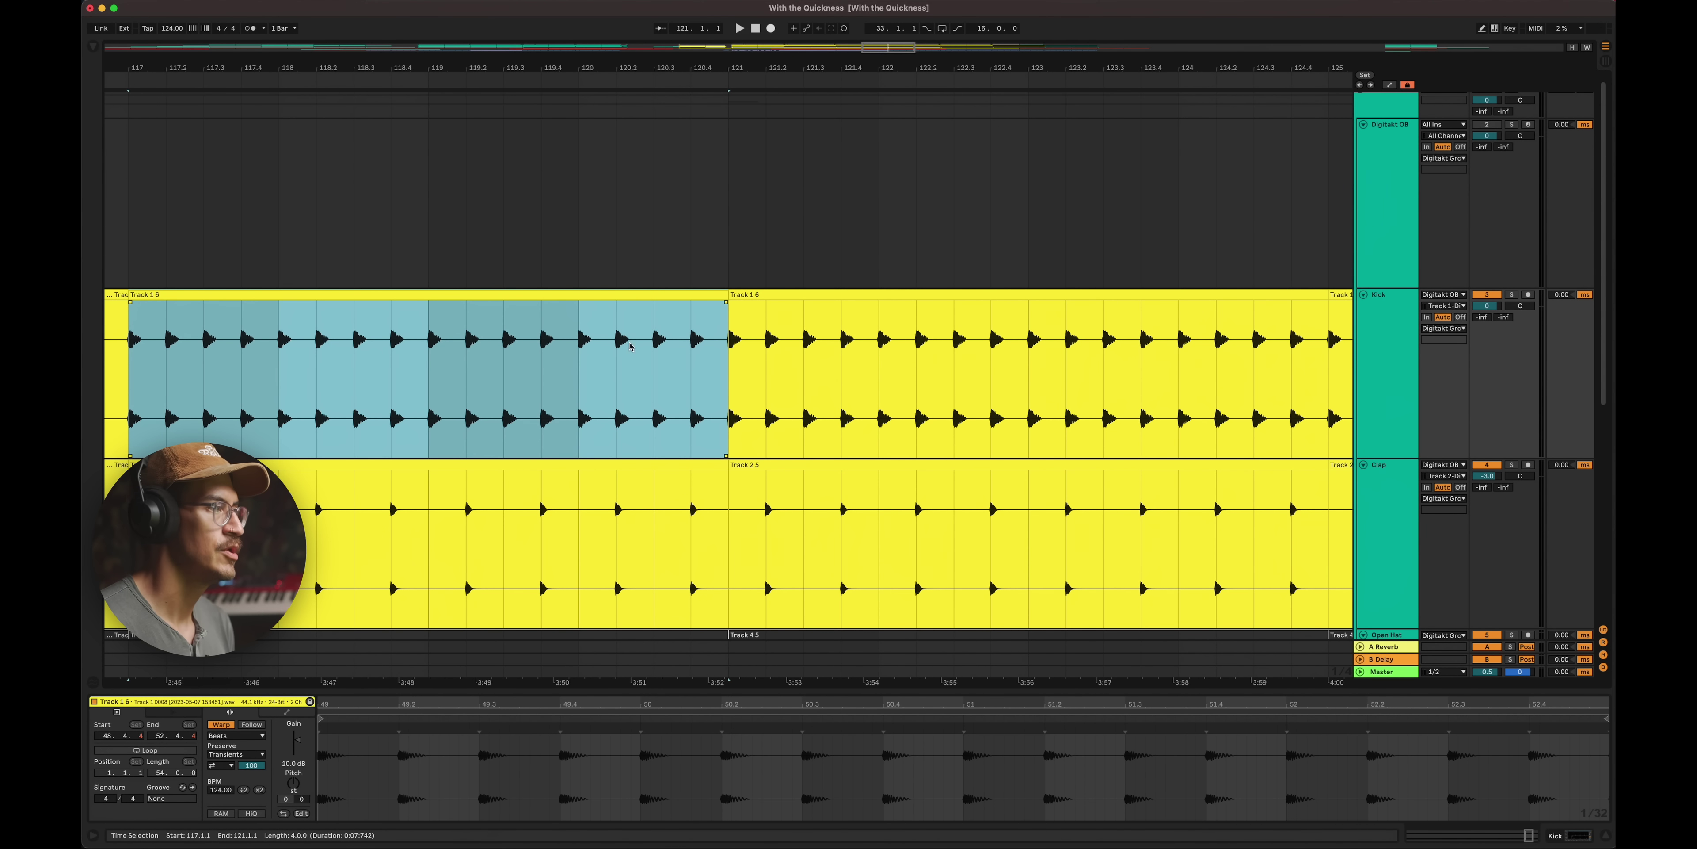
- Try splitting the Kick clip at 120.2.1 and moving its last three beats to 120.1.3, auditioning from 119.2.1
left_click(644, 359)
left_click(618, 354)
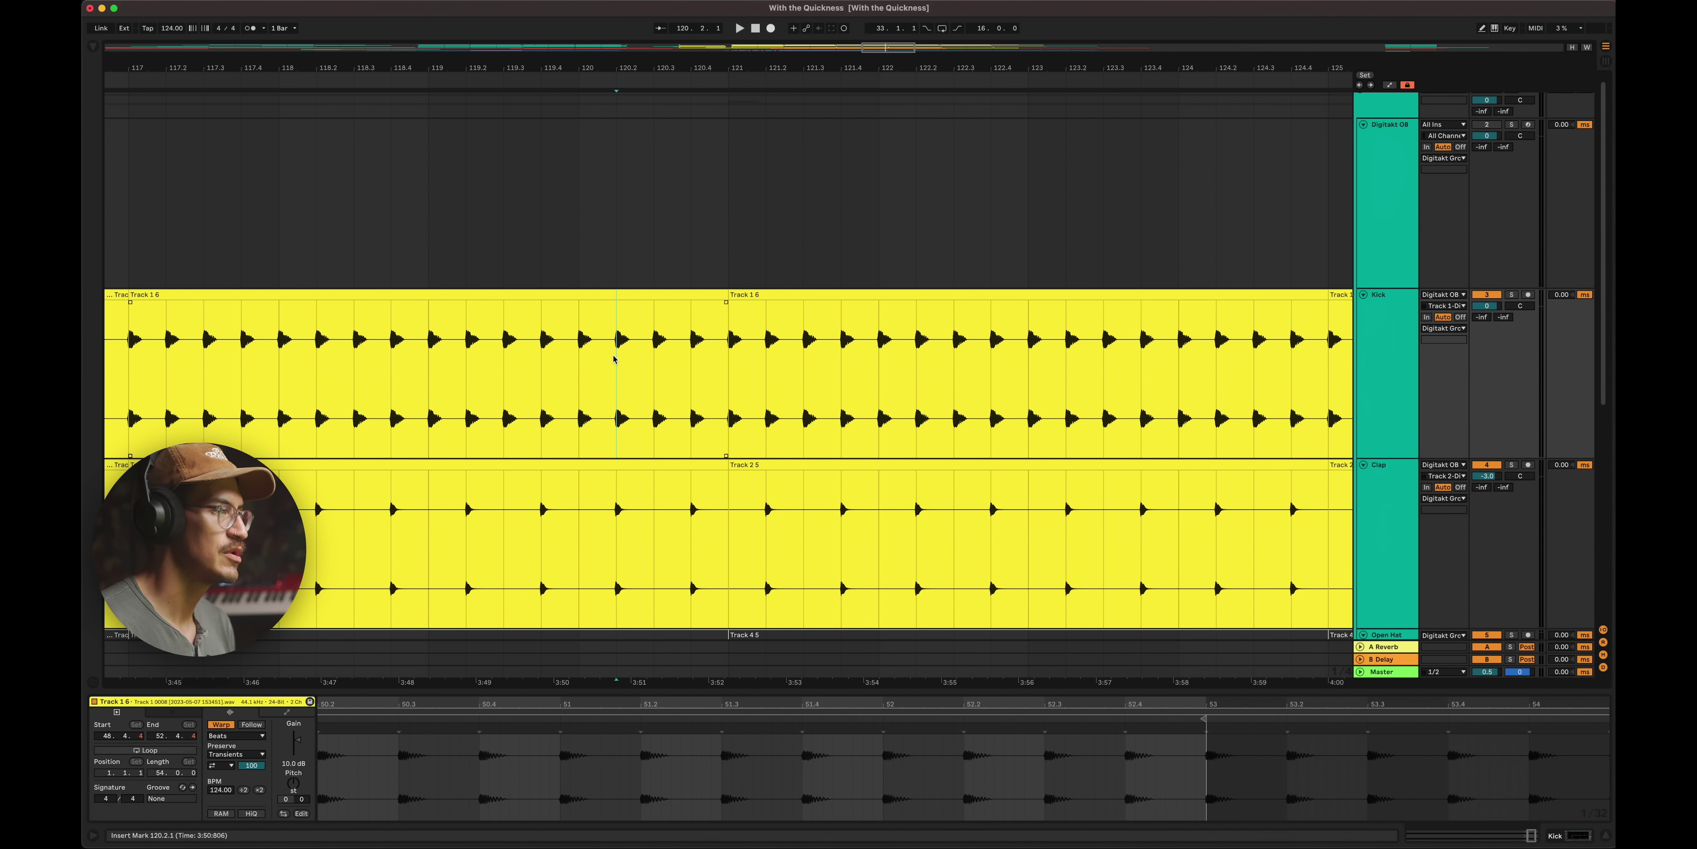
key("super+e")
left_click_drag(646, 298, 622, 296)
left_click(468, 381)
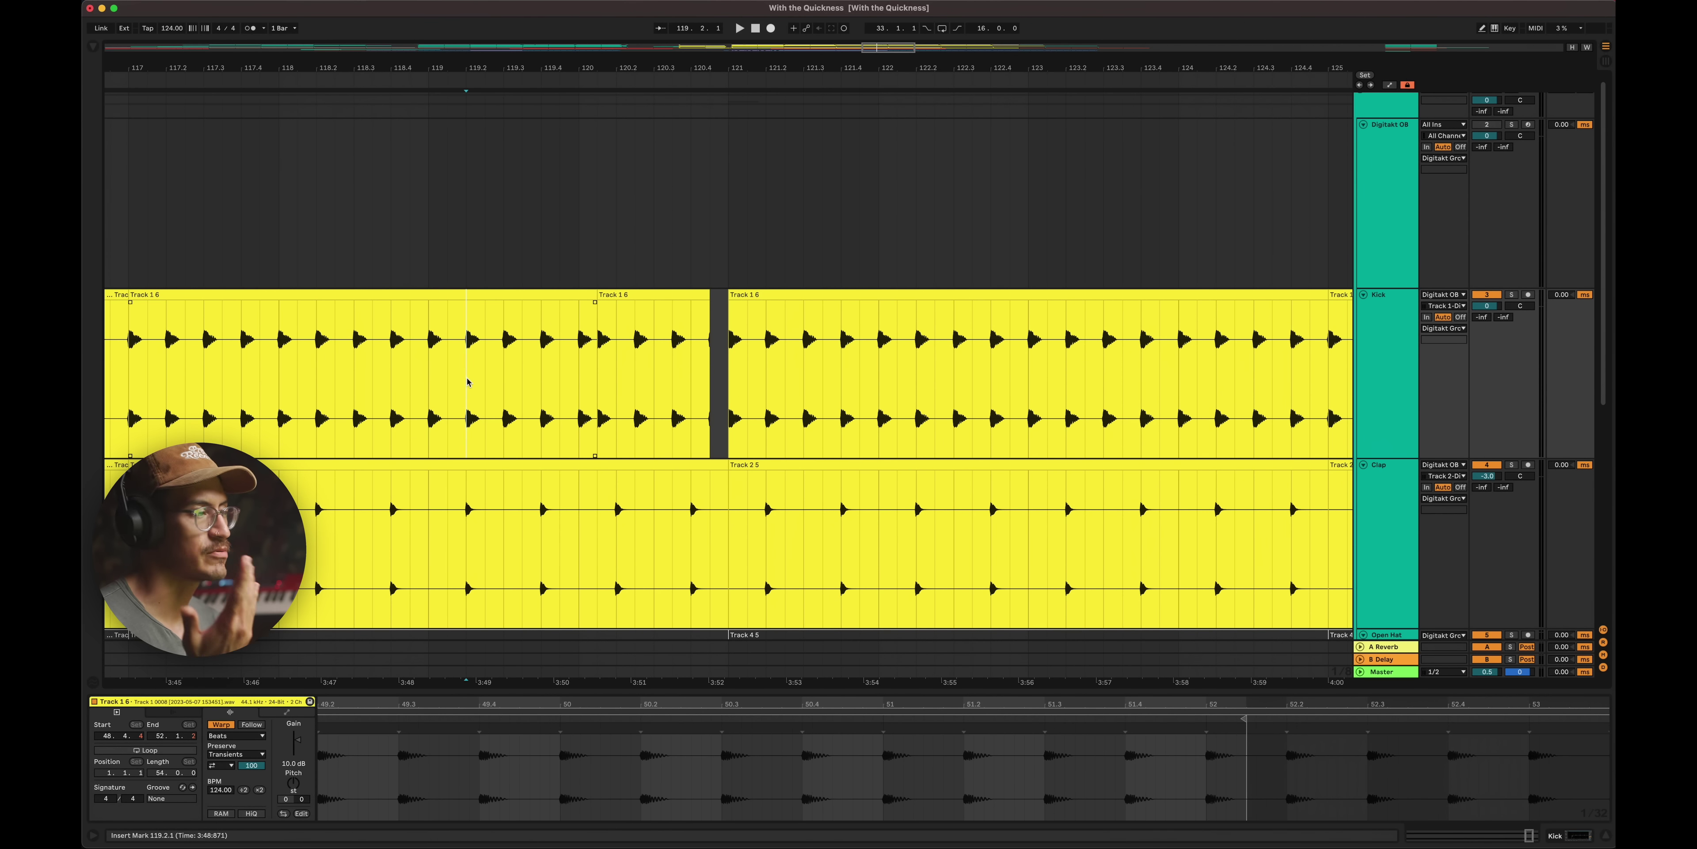
key("space")
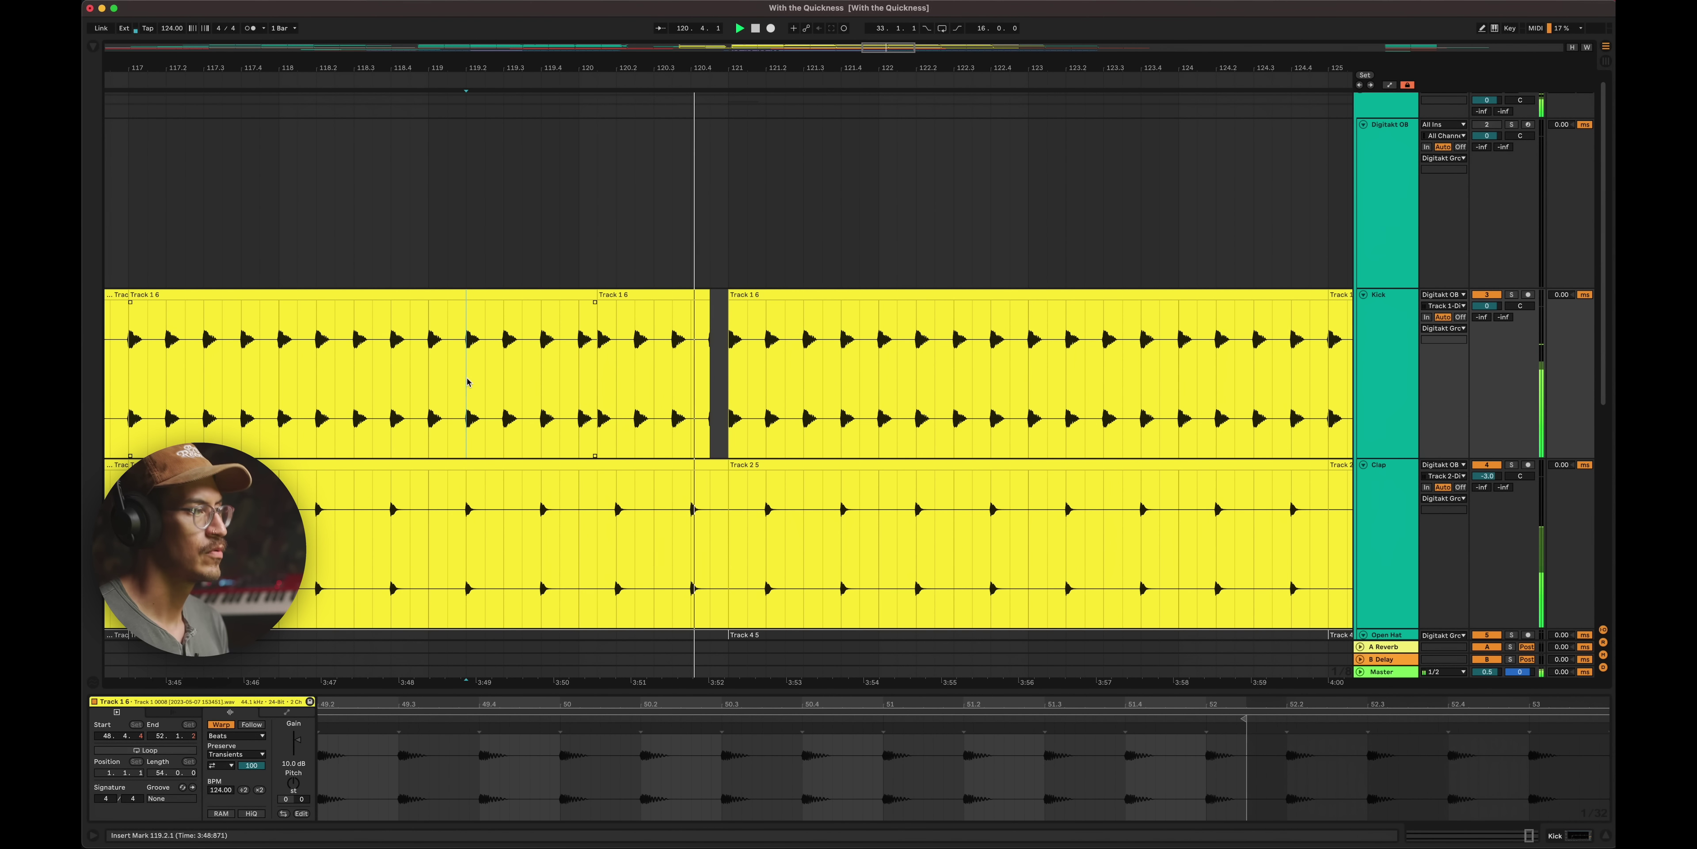
- Undo the half-beat shift and the split of the Kick clip in bar 120
left_click_drag(677, 336, 671, 335)
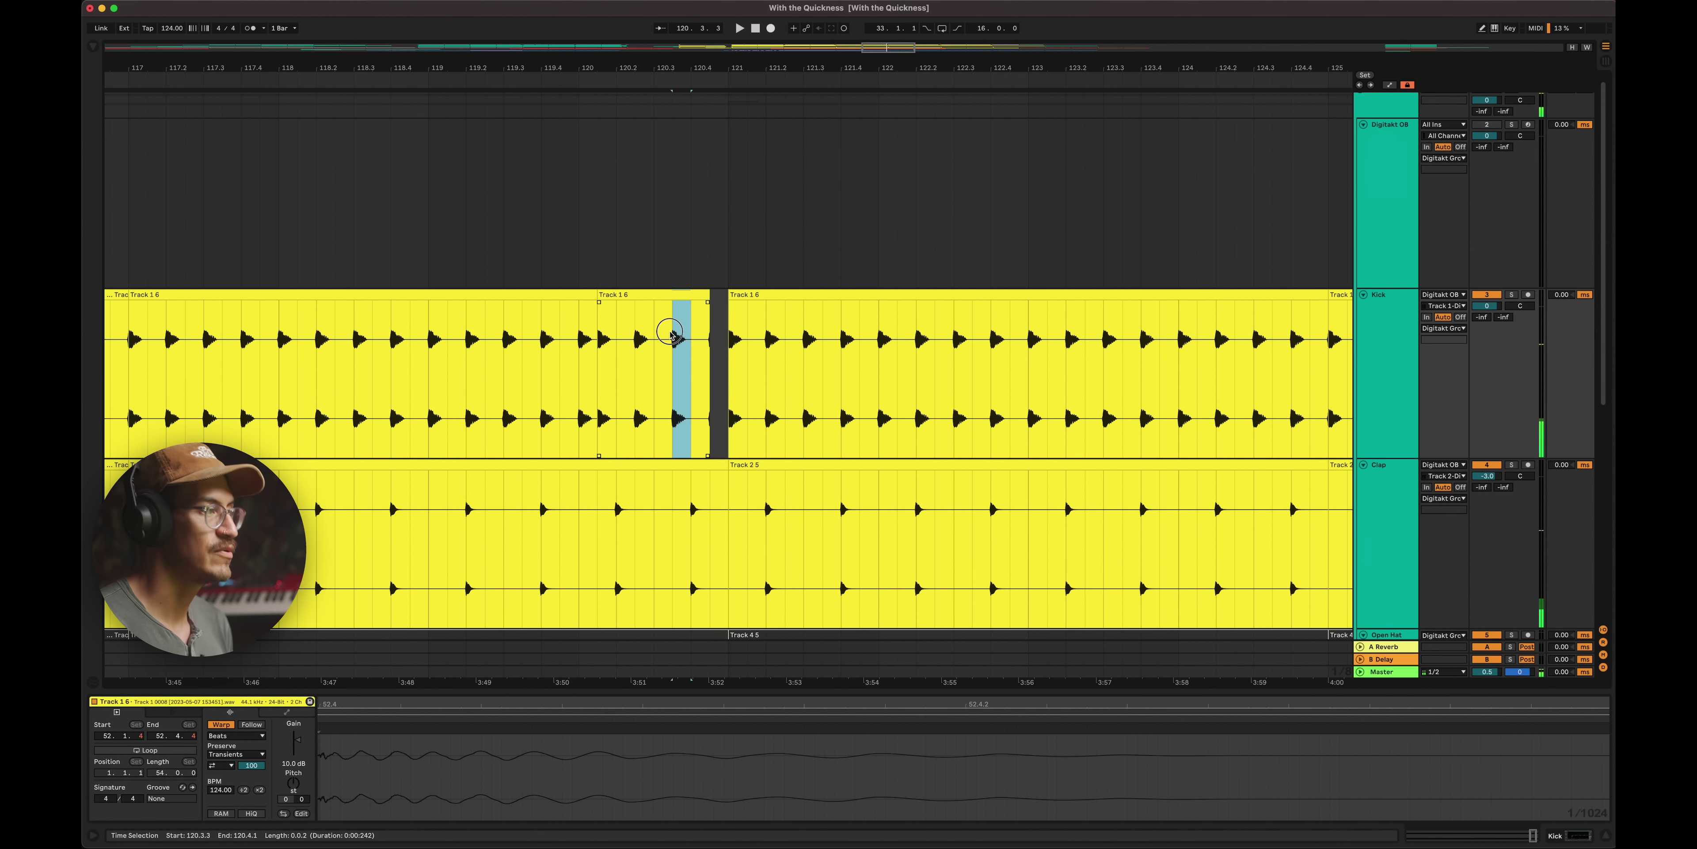
key("super+z")
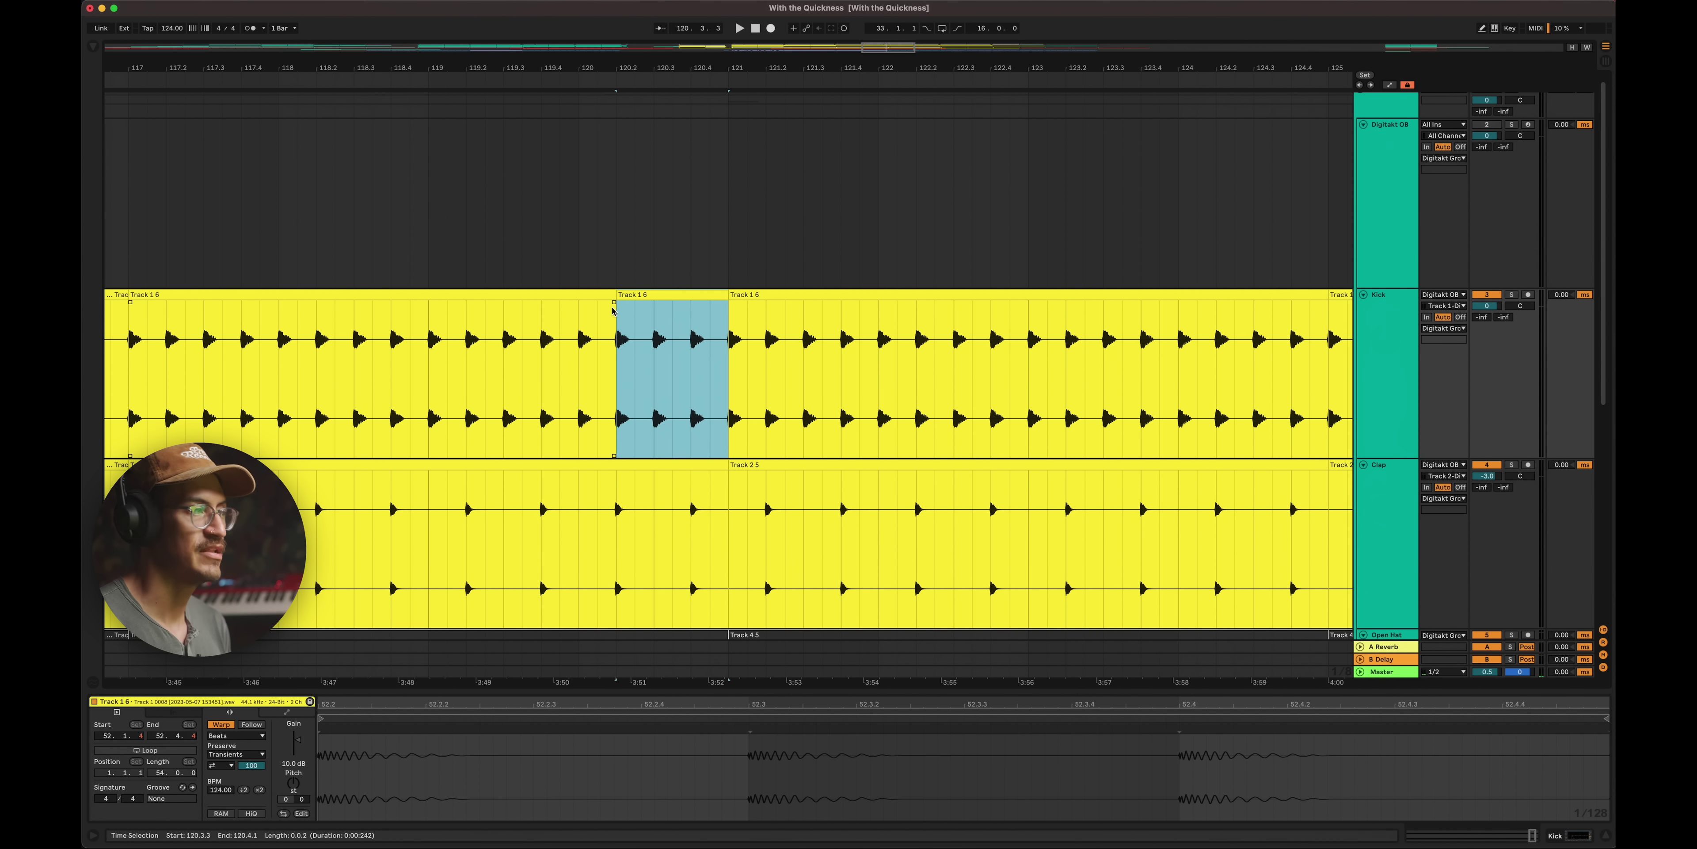
key("super+z")
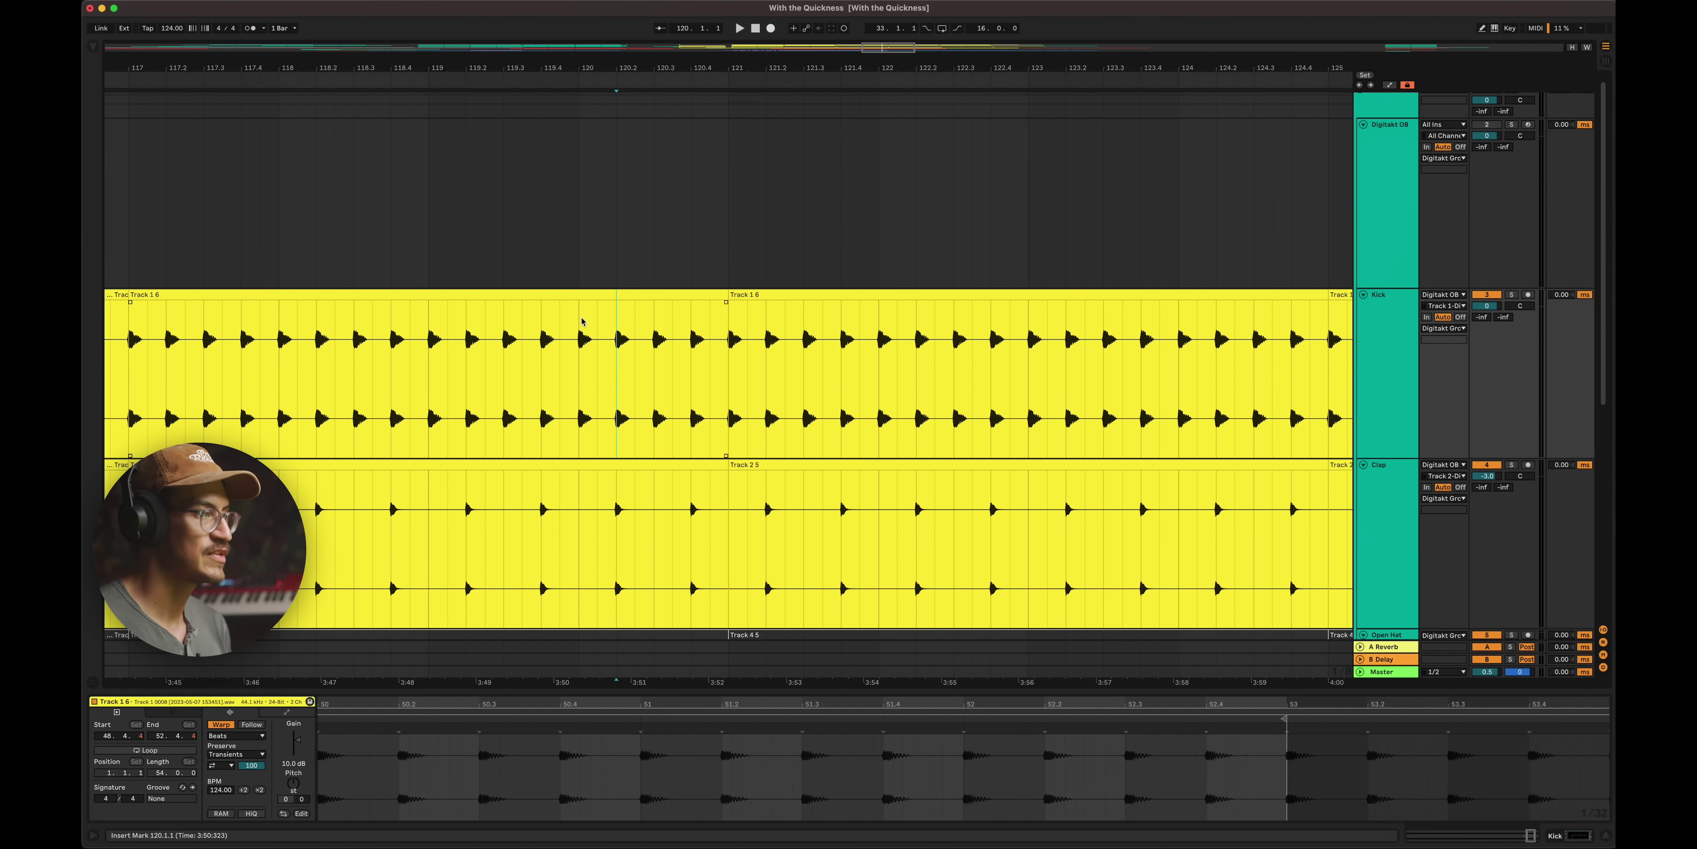
- Split the Kick clip at 120.2.1 and move the three-beat piece half a beat earlier to start at 120.1.3
left_click_drag(581, 319, 725, 324)
key("z")
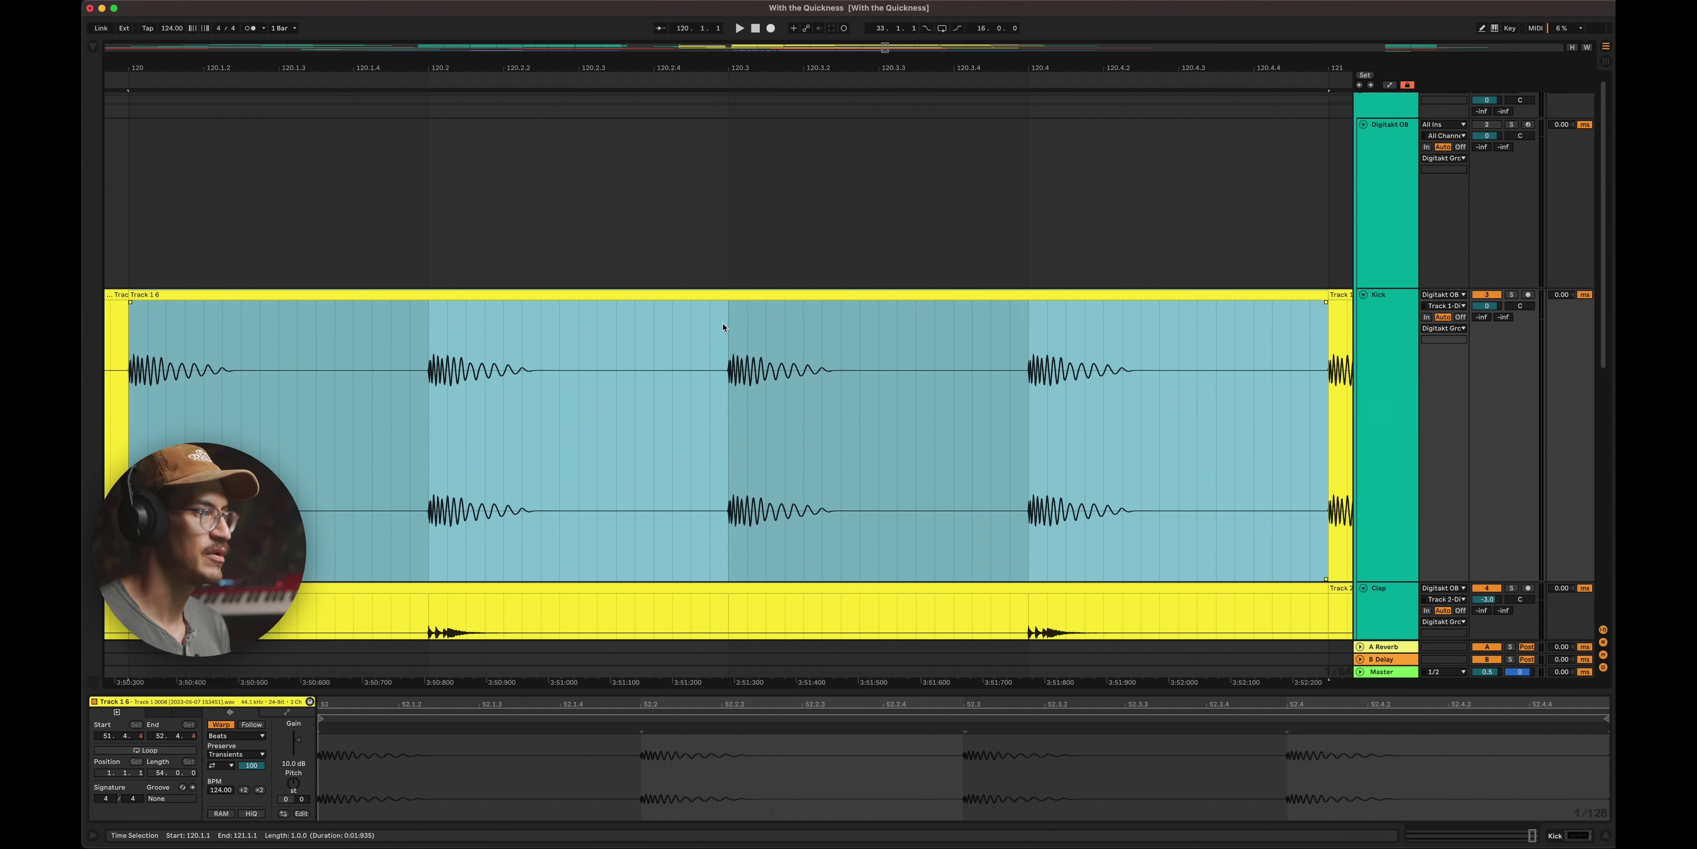
left_click(429, 407)
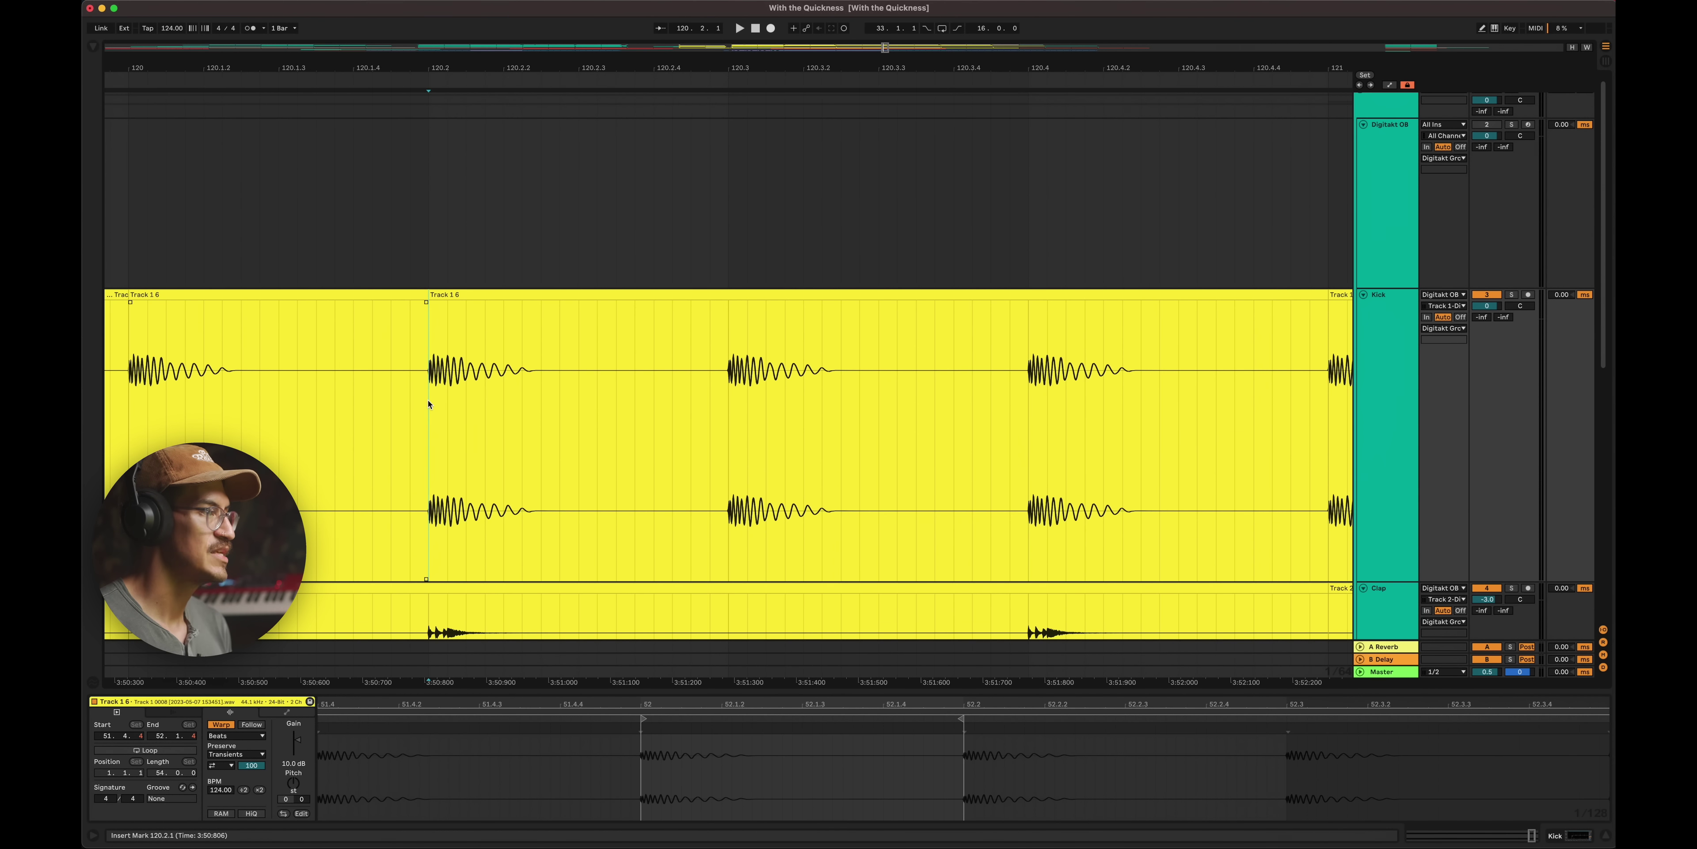
left_click(566, 331)
left_click_drag(578, 299, 452, 305)
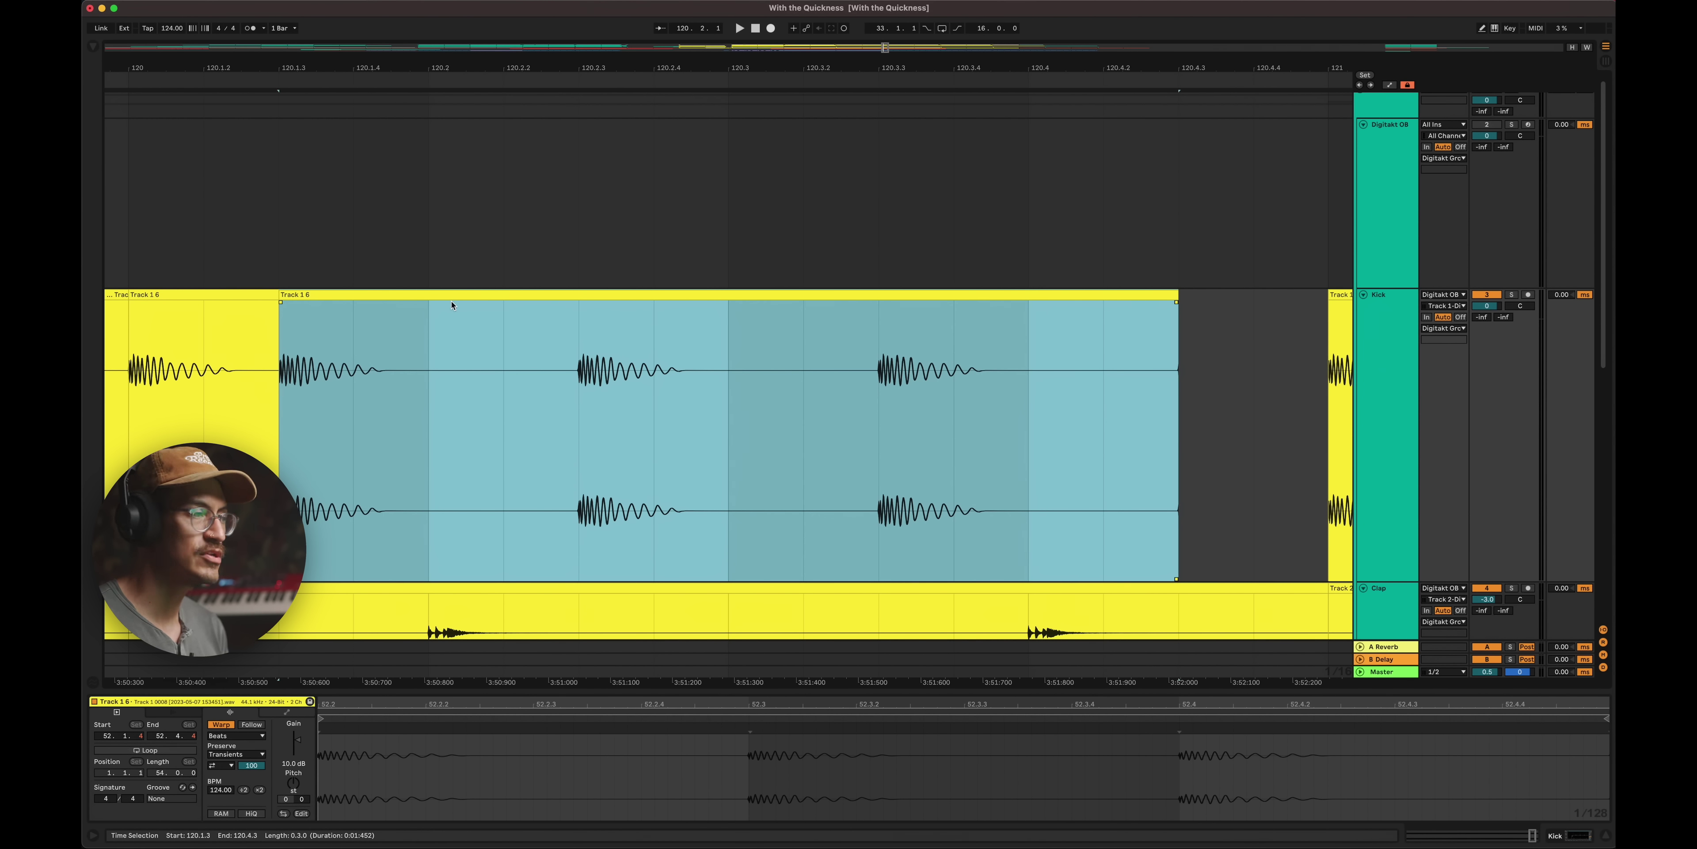